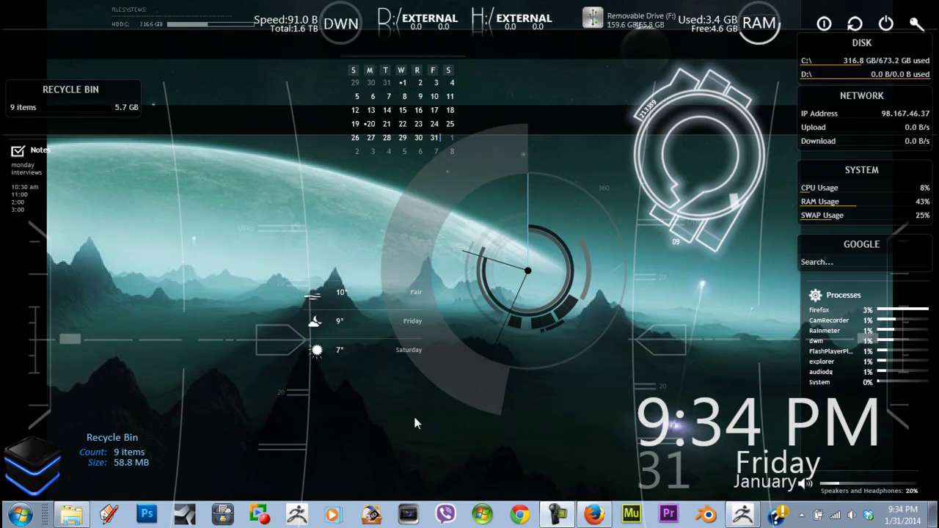
Open HOT-03-10017-2.jpg from Documents > aliens in Windows Photo Viewer
{"action": "left_click", "coordinate": [71, 518]}
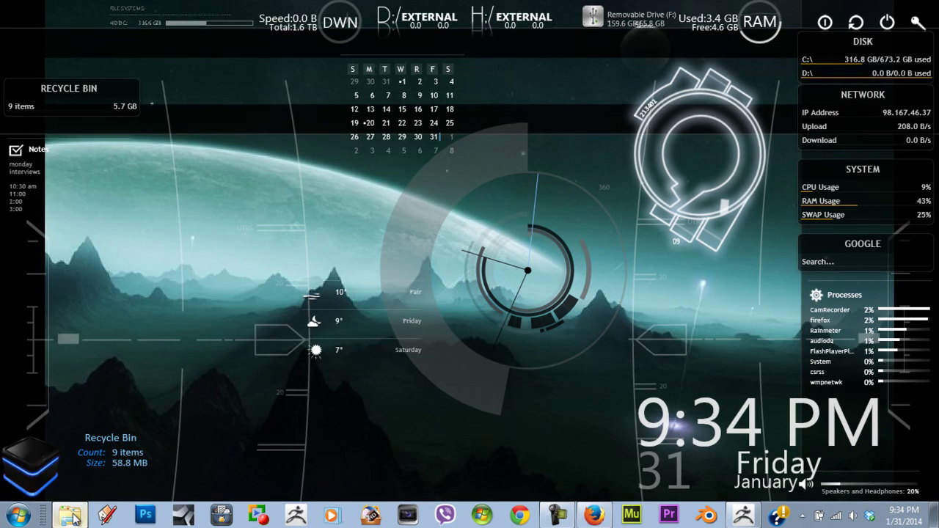
{"action": "left_click", "coordinate": [65, 193]}
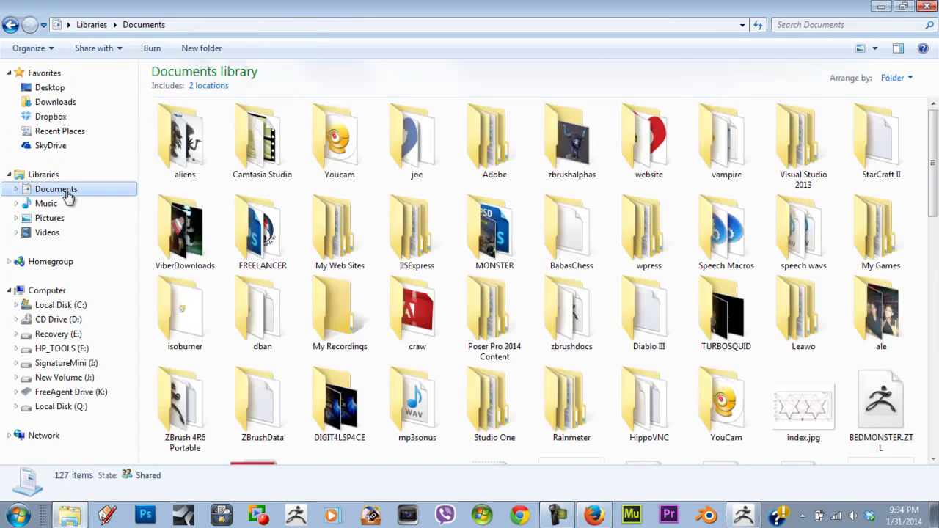
{"action": "double_click", "coordinate": [185, 133]}
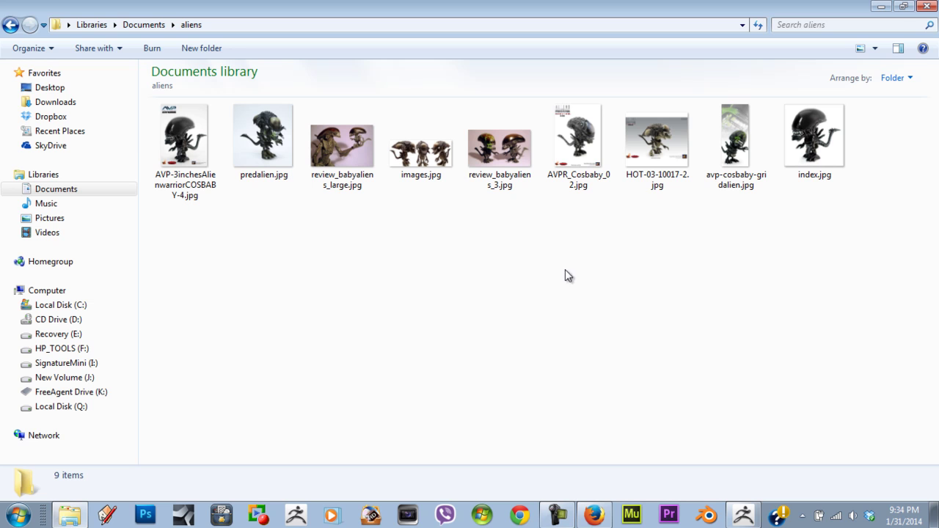
{"action": "double_click", "coordinate": [657, 147]}
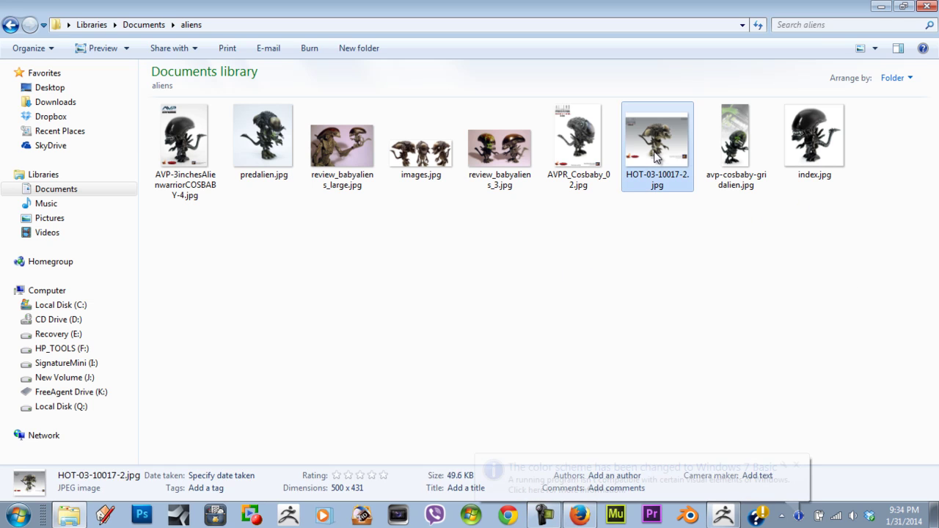
{"action": "scroll", "coordinate": [619, 191], "scroll_direction": "up", "scroll_amount": 1}
{"action": "scroll", "coordinate": [602, 209], "scroll_direction": "up", "scroll_amount": 1}
{"action": "scroll", "coordinate": [580, 231], "scroll_direction": "down", "scroll_amount": 2}
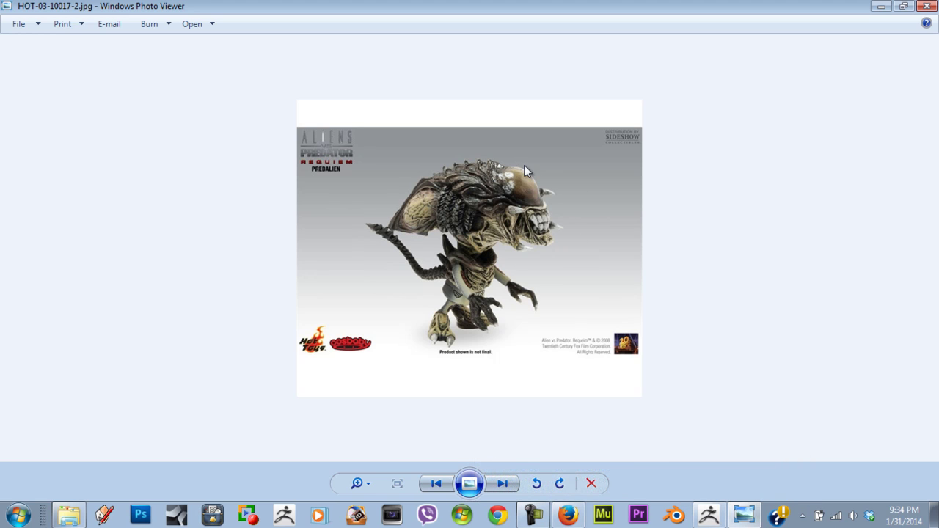
Switch from Photo Viewer to the ZBrush 4R6 window with its empty canvas
{"action": "left_click", "coordinate": [717, 501]}
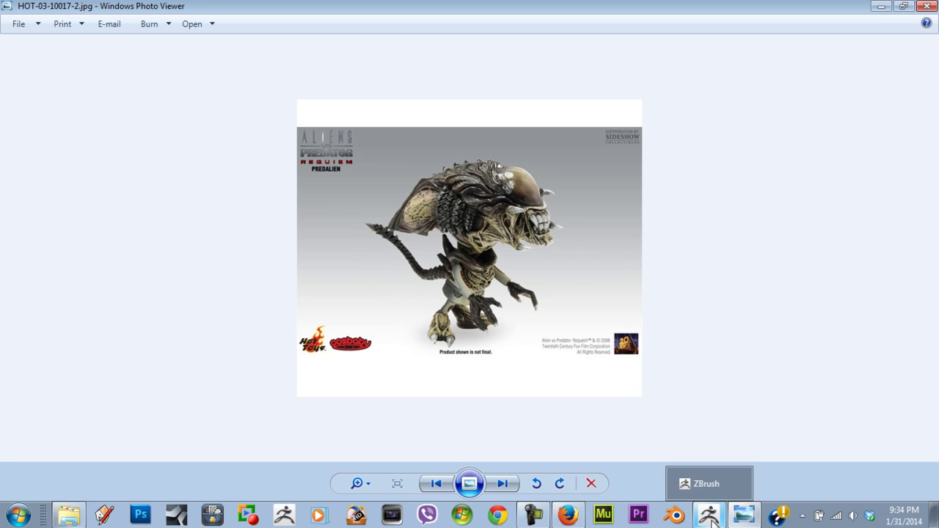
{"action": "left_click", "coordinate": [711, 516]}
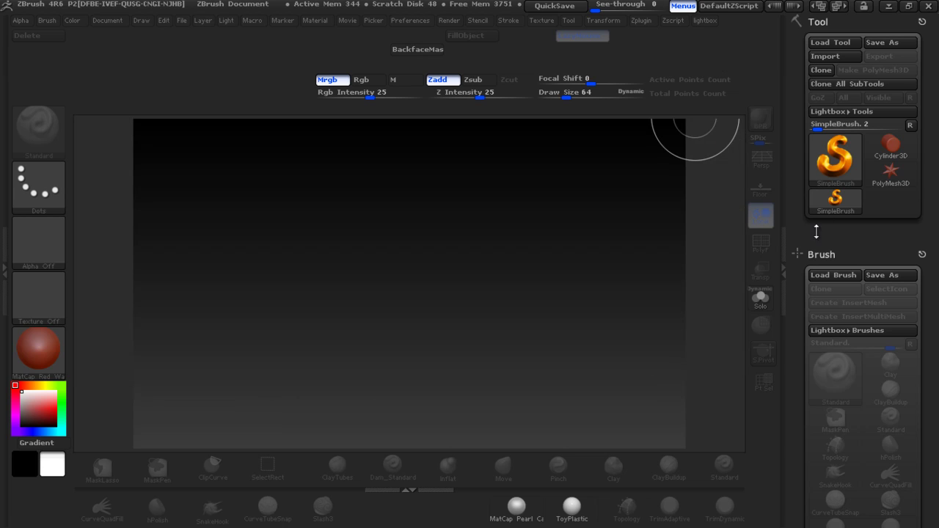
Draw a ZSphere at the canvas centre, enter Edit mode, and raise Draw Size from 64 to 100
{"action": "left_click", "coordinate": [835, 157]}
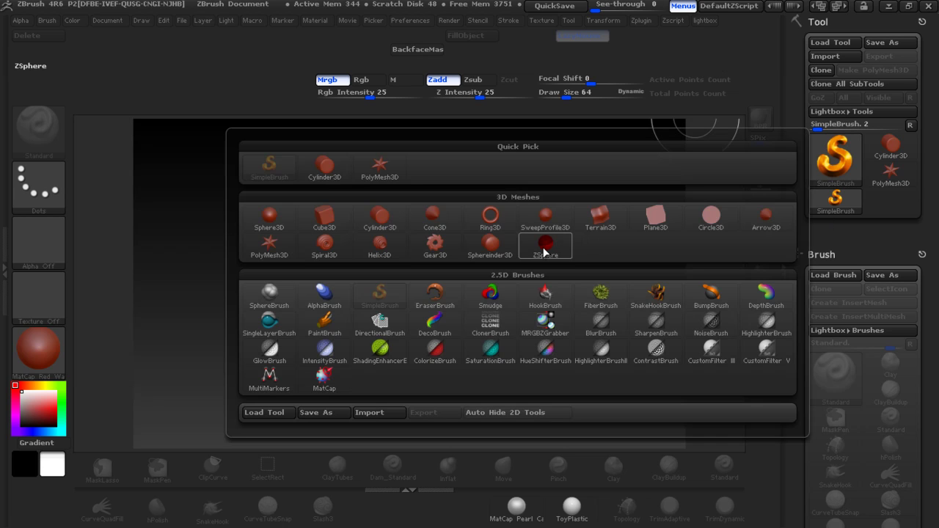
{"action": "left_click", "coordinate": [544, 249]}
{"action": "left_click_drag", "start_coordinate": [436, 233], "coordinate": [520, 300]}
{"action": "key", "text": "t"}
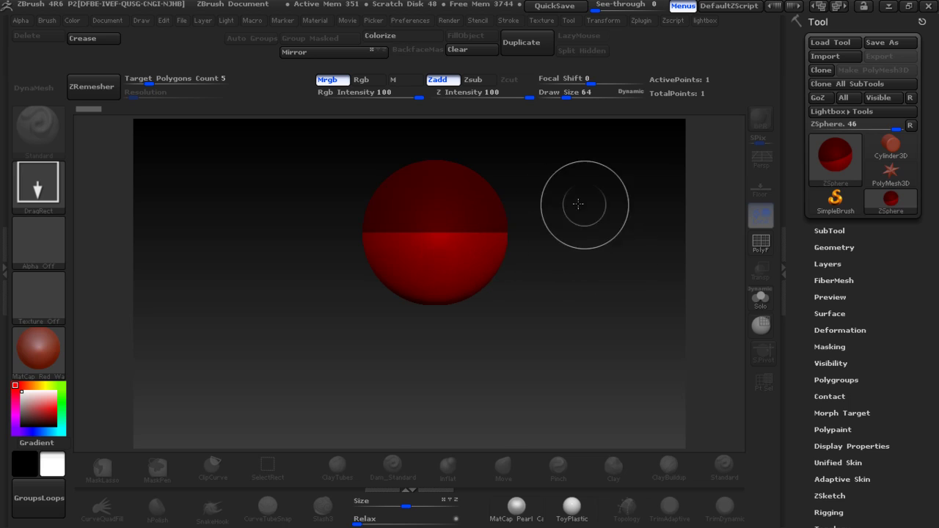
{"action": "key", "text": "t"}
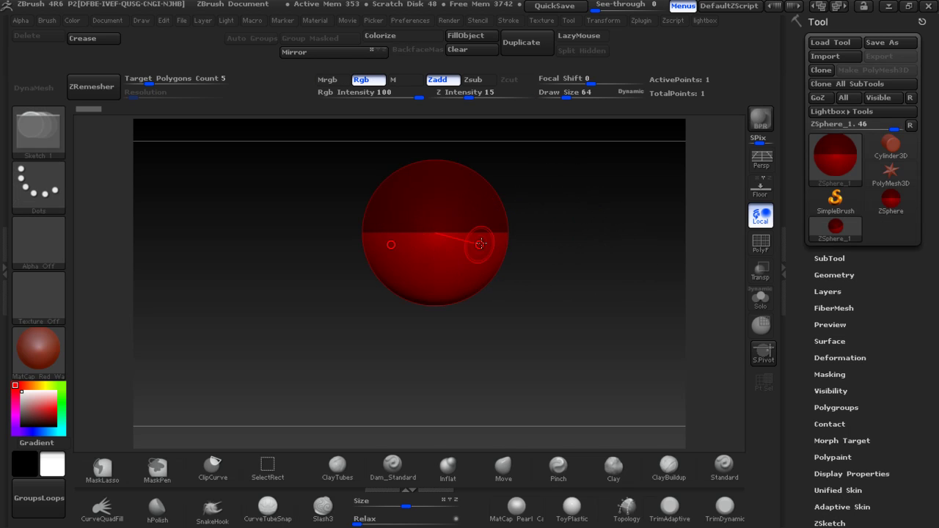
{"action": "key", "text": "bracketright"}
{"action": "key", "text": "bracketright"}
{"action": "key", "text": "bracketright"}
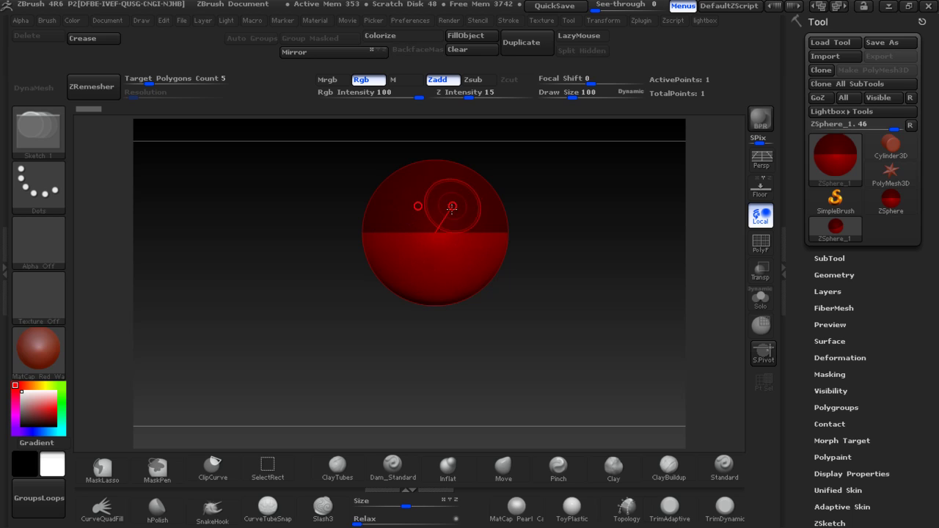
Drag three child ZSpheres out from the root to form a four-sphere capsule chain
{"action": "left_click_drag", "start_coordinate": [435, 236], "coordinate": [470, 292]}
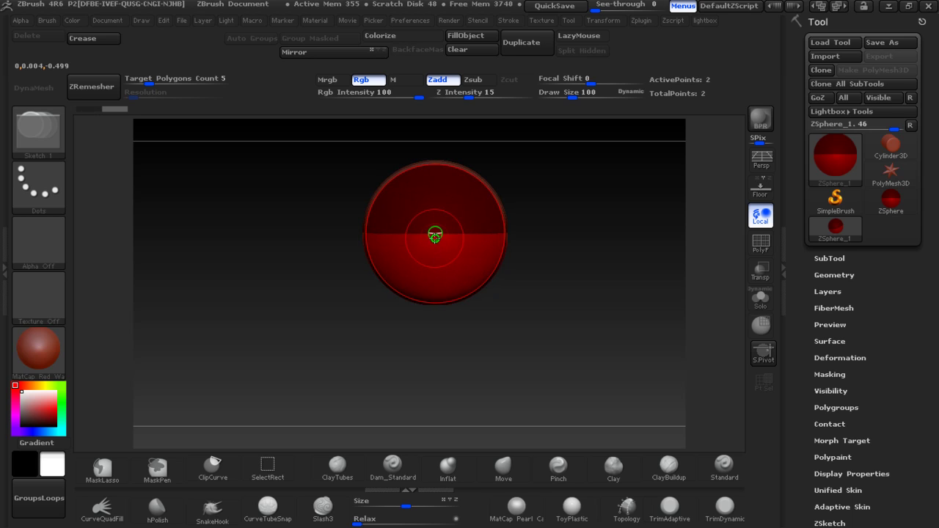
{"action": "left_click_drag", "start_coordinate": [433, 239], "coordinate": [465, 284]}
{"action": "left_click_drag", "start_coordinate": [433, 235], "coordinate": [450, 275]}
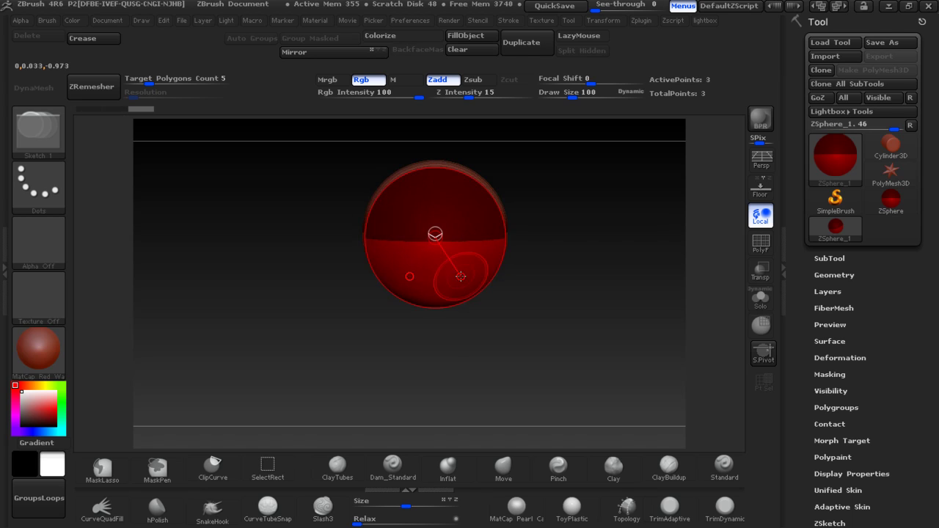
{"action": "left_click_drag", "start_coordinate": [543, 286], "coordinate": [504, 296]}
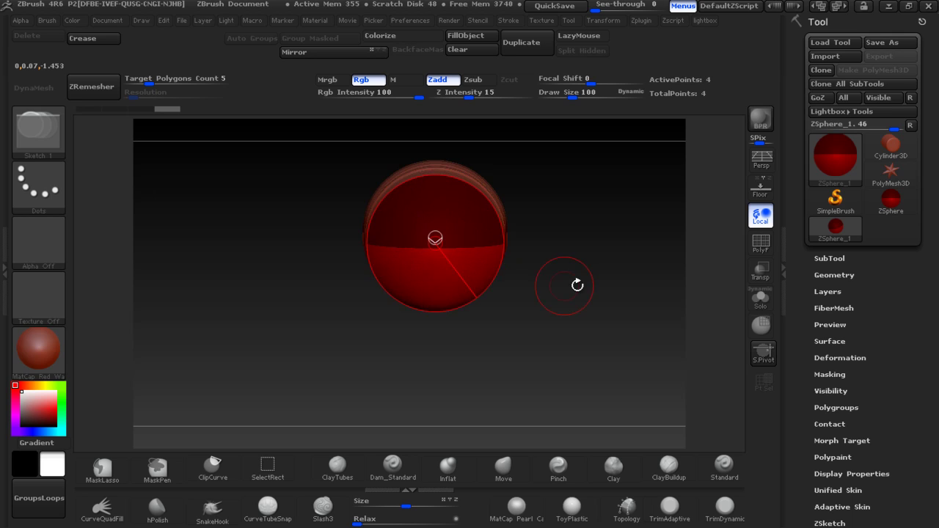
{"action": "left_click_drag", "start_coordinate": [541, 361], "coordinate": [513, 315], "text": "alt"}
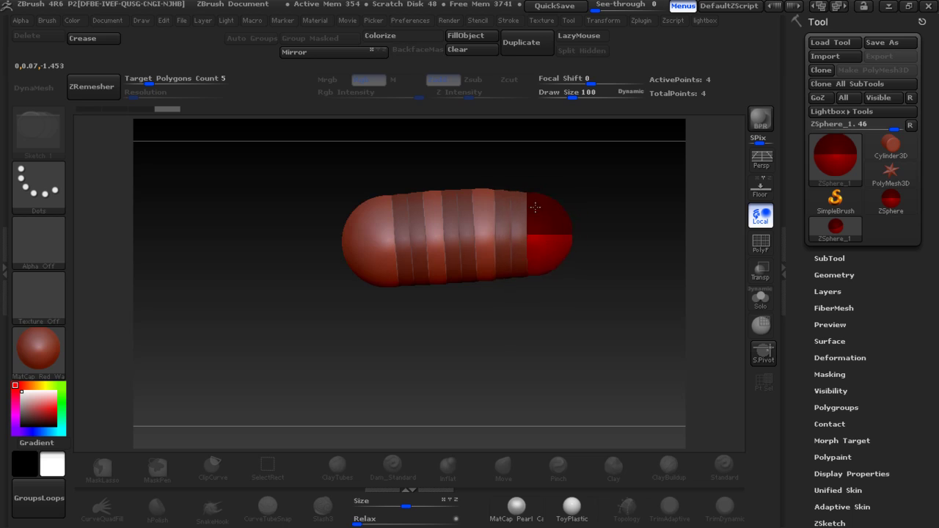
Turn the capsule end-on to inspect it, then bring up the Predalien reference photo
{"action": "mouse_move", "coordinate": [478, 340]}
{"action": "left_mouse_down"}
{"action": "mouse_move", "coordinate": [566, 342]}
{"action": "mouse_move", "coordinate": [447, 312]}
{"action": "left_mouse_up"}
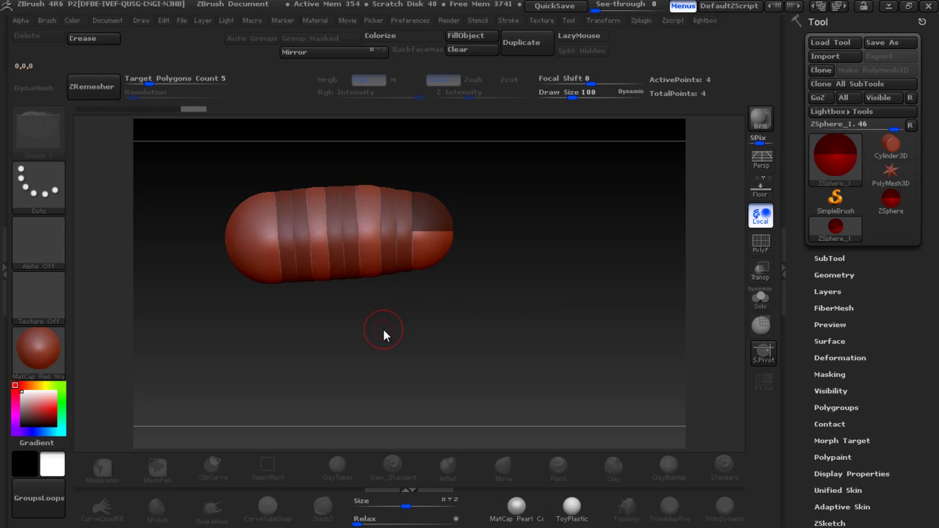
{"action": "mouse_move", "coordinate": [348, 342]}
{"action": "left_mouse_down"}
{"action": "mouse_move", "coordinate": [442, 339]}
{"action": "mouse_move", "coordinate": [423, 316]}
{"action": "mouse_move", "coordinate": [390, 322]}
{"action": "mouse_move", "coordinate": [418, 338]}
{"action": "mouse_move", "coordinate": [426, 190]}
{"action": "mouse_move", "coordinate": [495, 198]}
{"action": "mouse_move", "coordinate": [501, 312]}
{"action": "mouse_move", "coordinate": [472, 321]}
{"action": "left_mouse_up"}
{"action": "key", "text": "alt+Tab"}
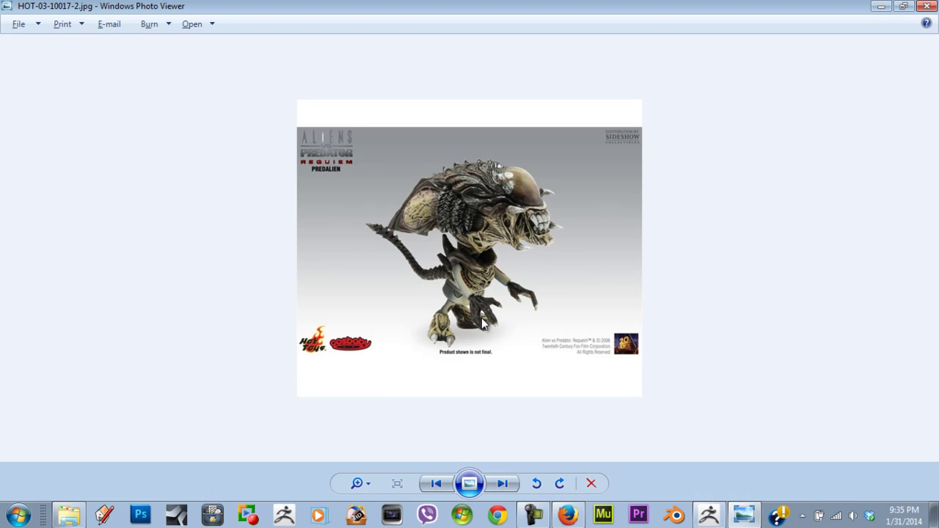
Back in ZBrush, add a two-ZSphere branch on the middle of the capsule
{"action": "key", "text": "alt+Tab"}
{"action": "key", "text": "w"}
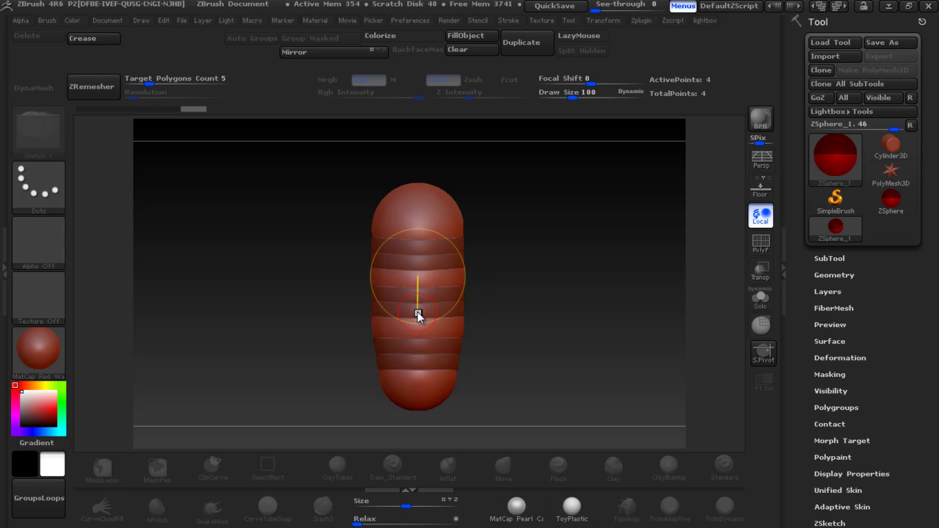
{"action": "key", "text": "shift+a"}
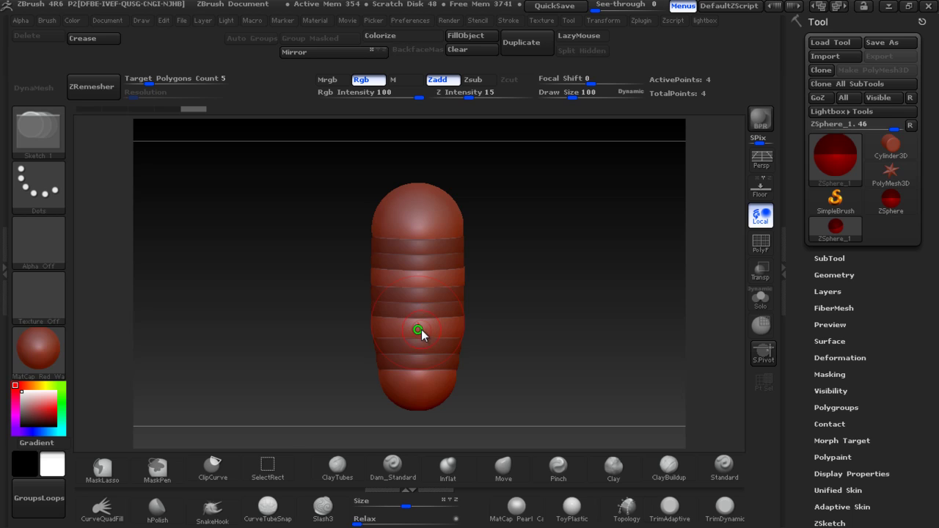
{"action": "left_click", "coordinate": [424, 341]}
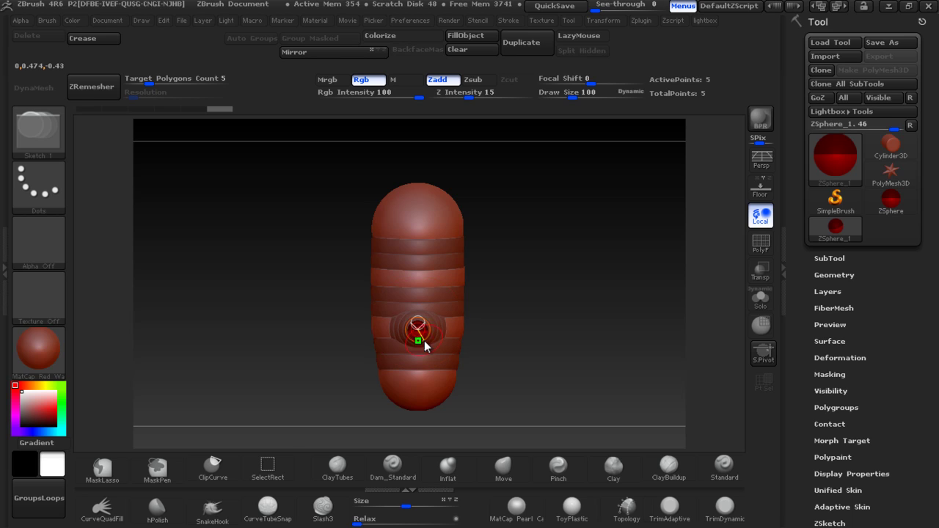
{"action": "left_click_drag", "start_coordinate": [426, 340], "coordinate": [419, 332]}
{"action": "left_click", "coordinate": [425, 342]}
{"action": "left_click_drag", "start_coordinate": [535, 245], "coordinate": [531, 405]}
Pull the branch's lower ZSphere downward and enlarge it into a tapered end sphere
{"action": "key", "text": "w"}
{"action": "left_click_drag", "start_coordinate": [418, 334], "coordinate": [417, 379]}
{"action": "left_click_drag", "start_coordinate": [417, 331], "coordinate": [423, 335]}
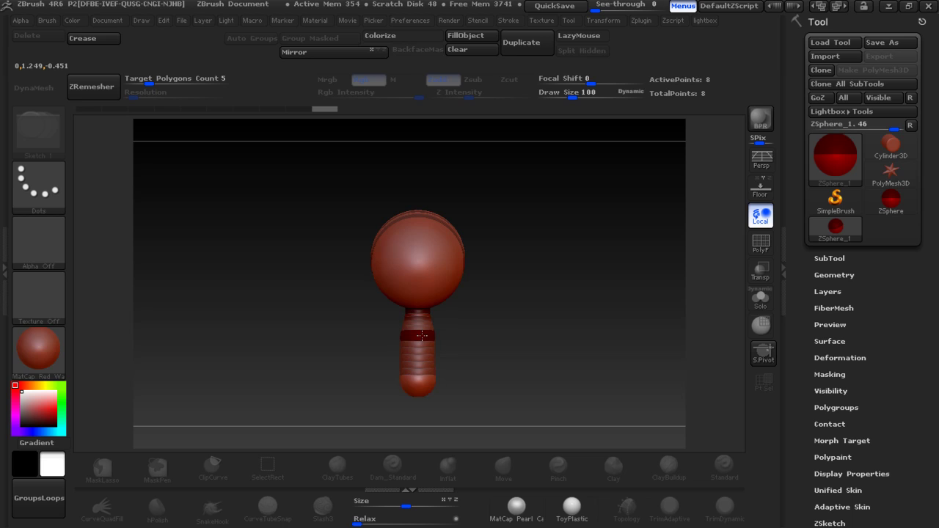
{"action": "key", "text": "e"}
{"action": "mouse_move", "coordinate": [417, 381]}
{"action": "left_mouse_down"}
{"action": "mouse_move", "coordinate": [418, 396]}
{"action": "mouse_move", "coordinate": [422, 370]}
{"action": "mouse_move", "coordinate": [439, 369]}
{"action": "left_mouse_up"}
{"action": "left_click_drag", "start_coordinate": [490, 352], "coordinate": [497, 358], "text": "alt"}
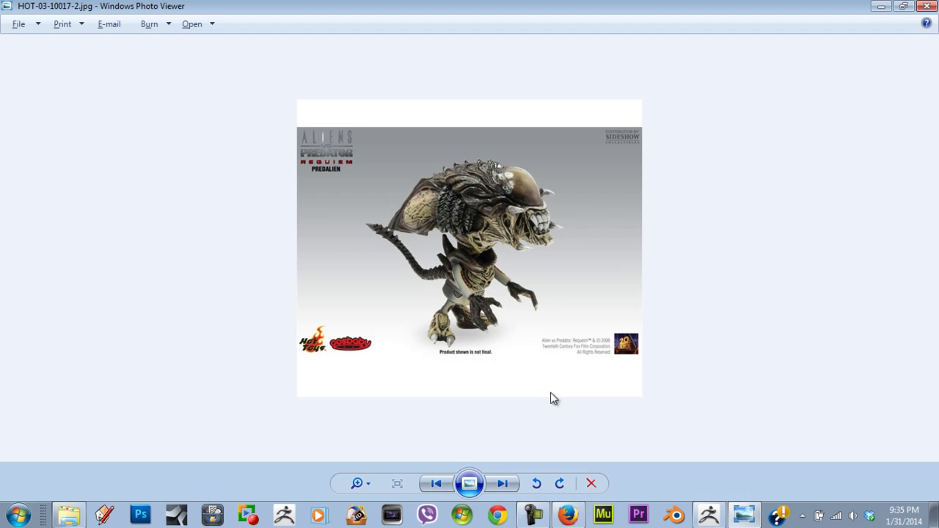
Return to the aliens folder and open the first alien reference image
{"action": "left_click", "coordinate": [749, 518]}
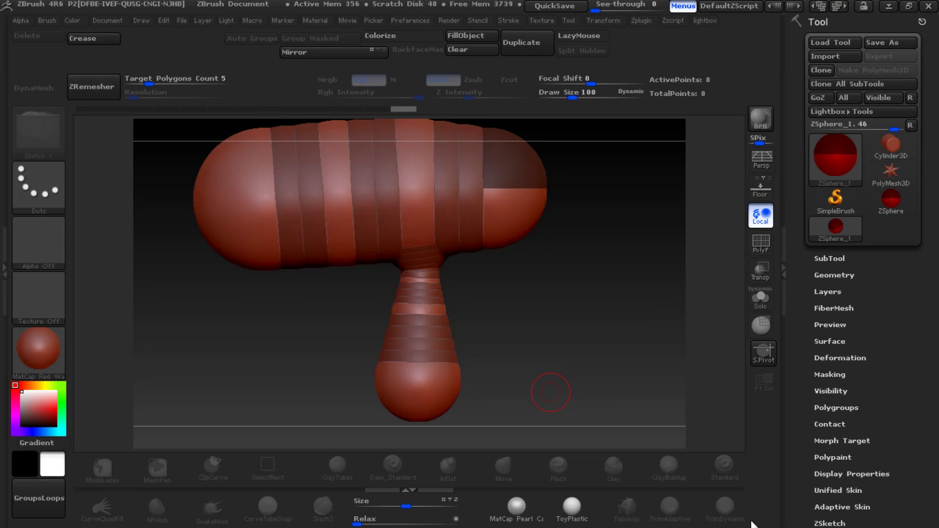
{"action": "left_click", "coordinate": [744, 516]}
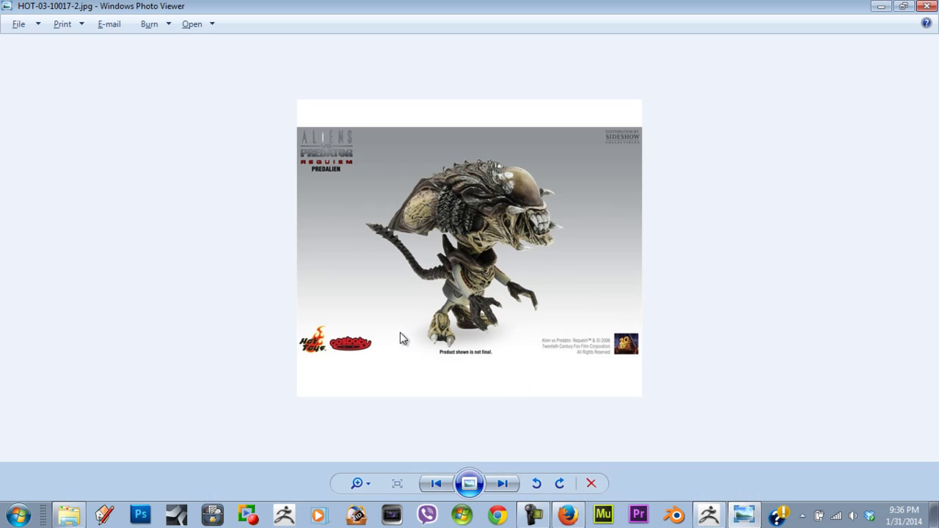
{"action": "left_click", "coordinate": [76, 520]}
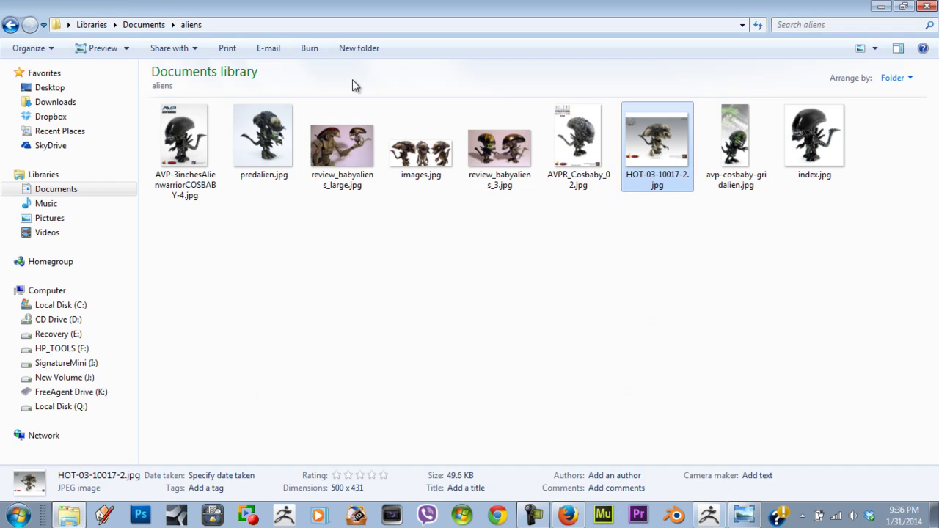
{"action": "double_click", "coordinate": [185, 151]}
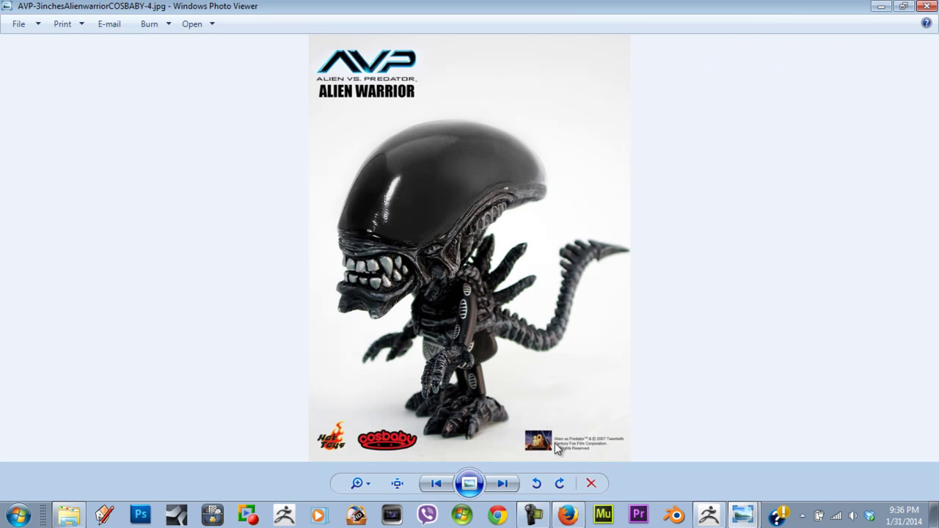
Page through the alien reference photos to review_babyaliens_large.jpg and zoom into it
{"action": "left_click", "coordinate": [503, 486]}
{"action": "left_click", "coordinate": [506, 489]}
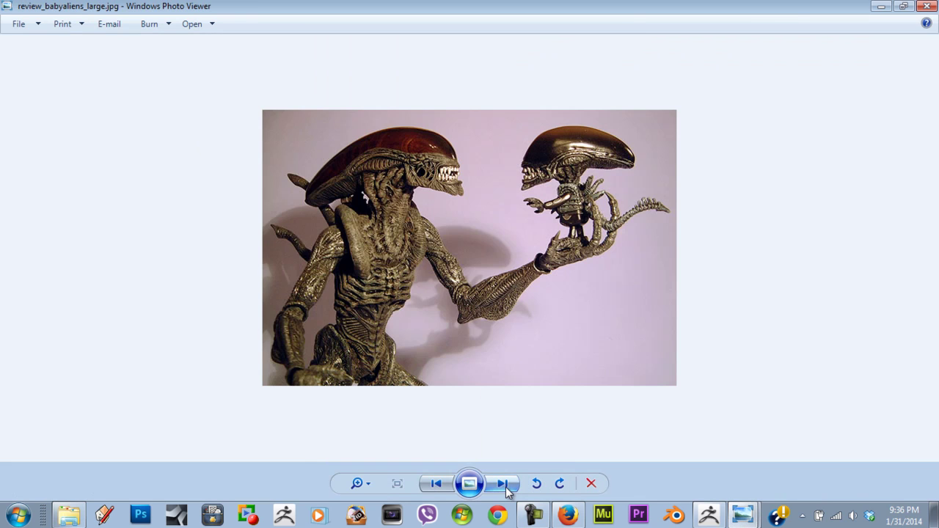
{"action": "left_click", "coordinate": [505, 489]}
{"action": "left_click", "coordinate": [506, 489]}
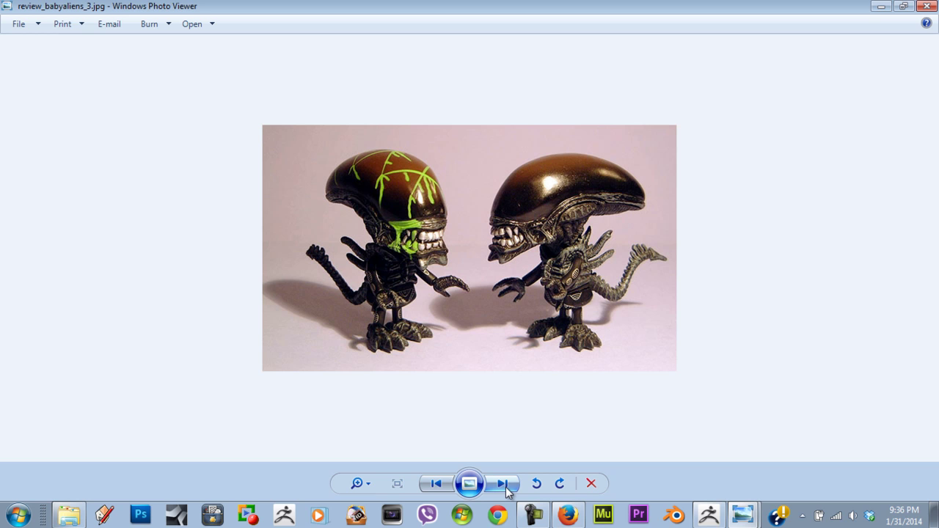
{"action": "left_click", "coordinate": [506, 490]}
{"action": "left_click", "coordinate": [507, 491]}
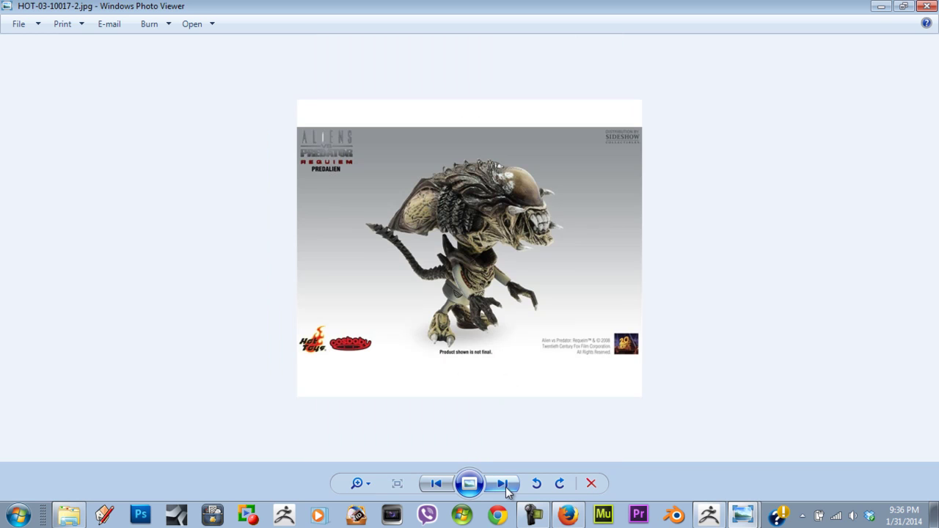
{"action": "left_click", "coordinate": [507, 490]}
{"action": "left_click", "coordinate": [507, 490]}
{"action": "left_click", "coordinate": [506, 490]}
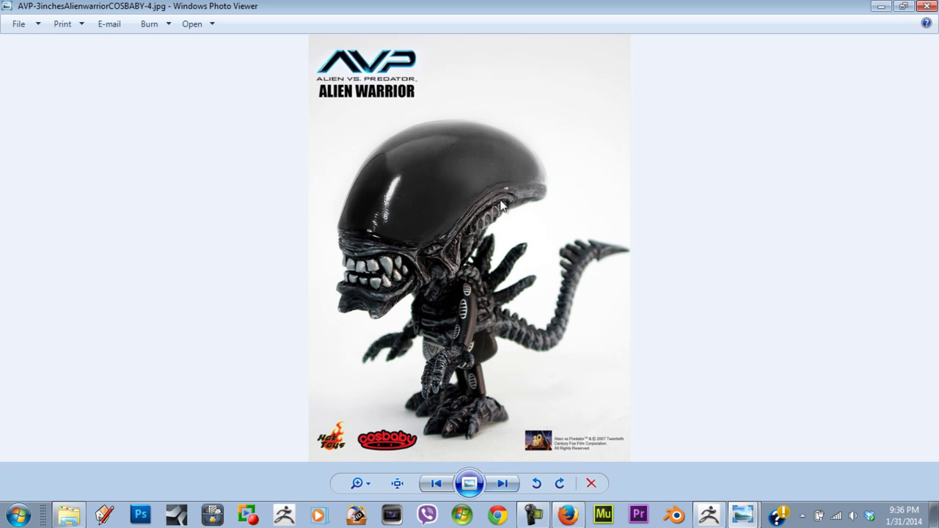
{"action": "left_click", "coordinate": [503, 489]}
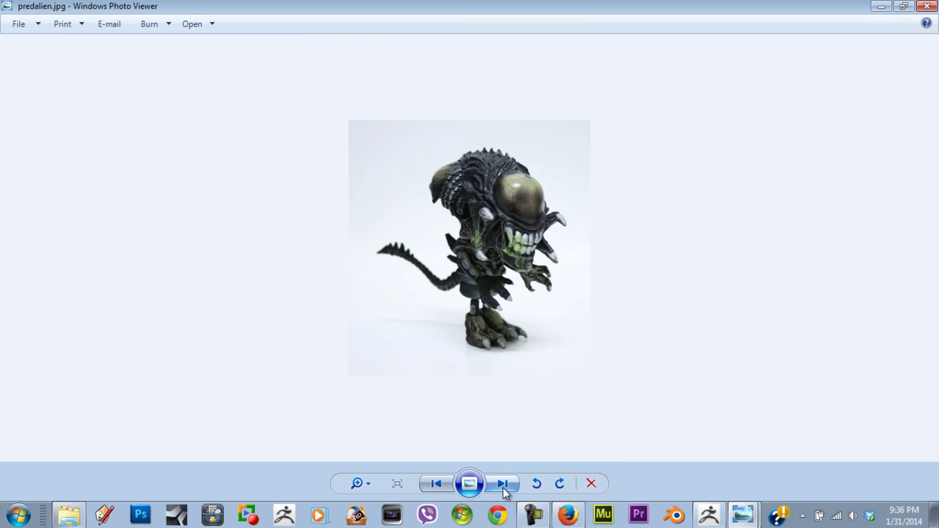
{"action": "left_click", "coordinate": [504, 489]}
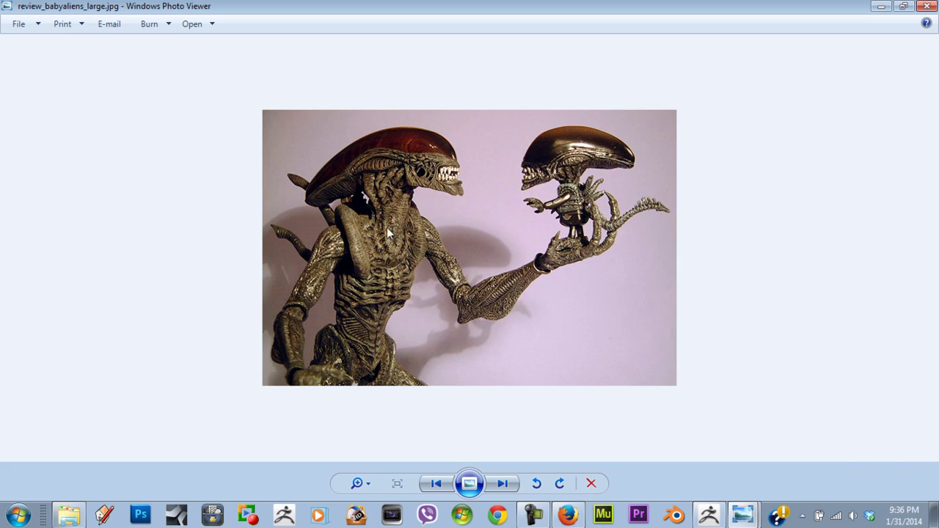
{"action": "scroll", "coordinate": [386, 228], "scroll_direction": "up", "scroll_amount": 3}
{"action": "scroll", "coordinate": [390, 190], "scroll_direction": "down", "scroll_amount": 1}
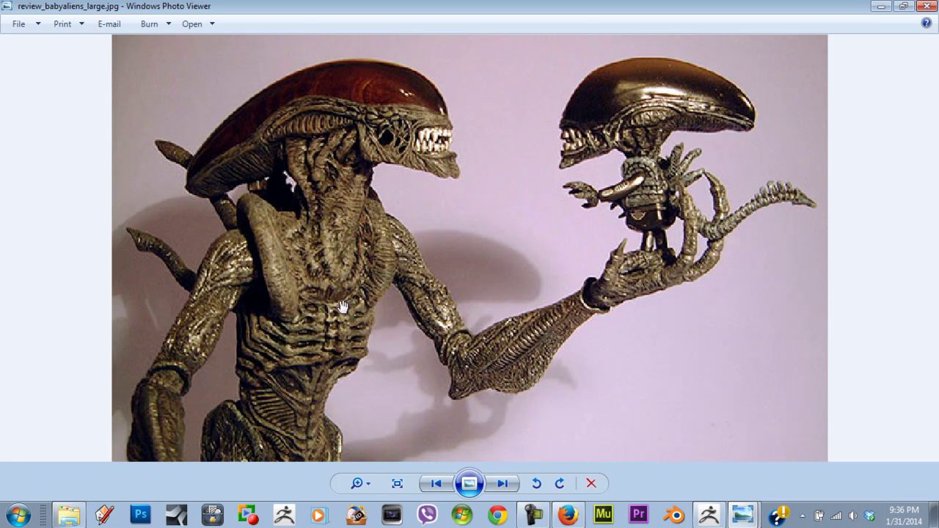
Hide the aliens folder window and bring ZBrush back to the front
{"action": "key", "text": "alt+Tab"}
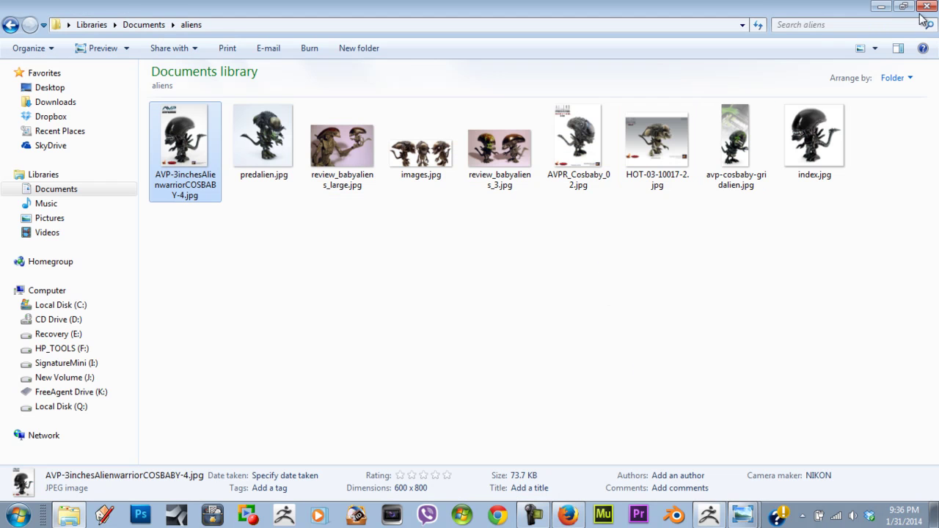
{"action": "left_click", "coordinate": [883, 9]}
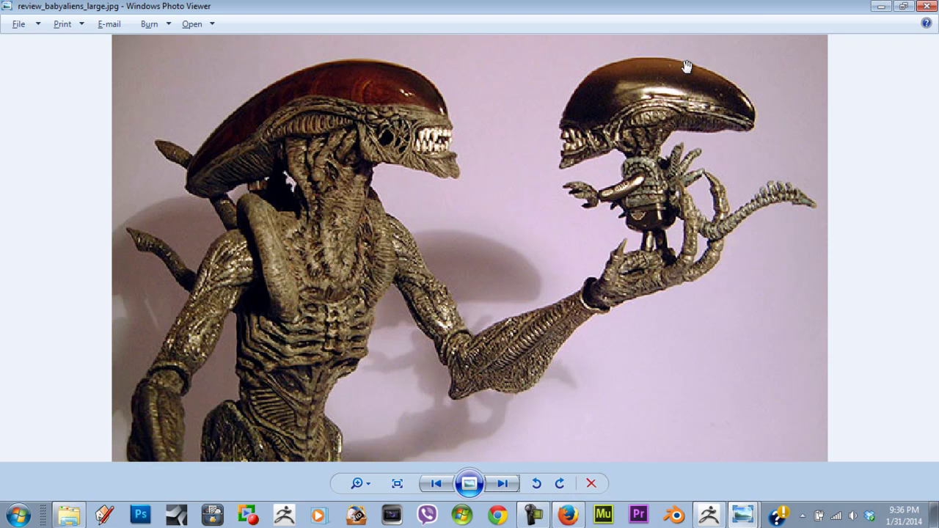
{"action": "left_click", "coordinate": [709, 515]}
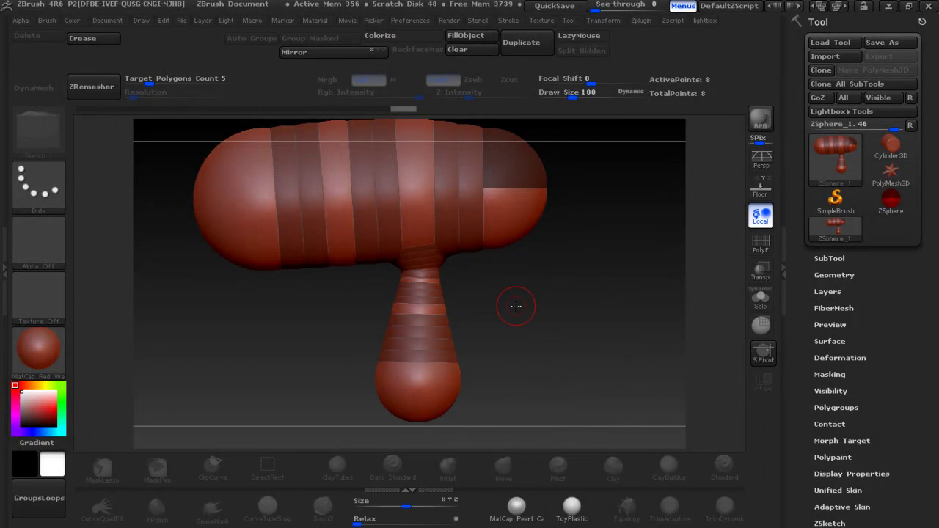
Add a ZSphere in the neck link and adjust the lower body sphere's size
{"action": "key", "text": "alt+Tab"}
{"action": "key", "text": "alt+Tab"}
{"action": "mouse_move", "coordinate": [521, 318]}
{"action": "left_mouse_down"}
{"action": "mouse_move", "coordinate": [559, 332]}
{"action": "mouse_move", "coordinate": [519, 327]}
{"action": "left_mouse_up"}
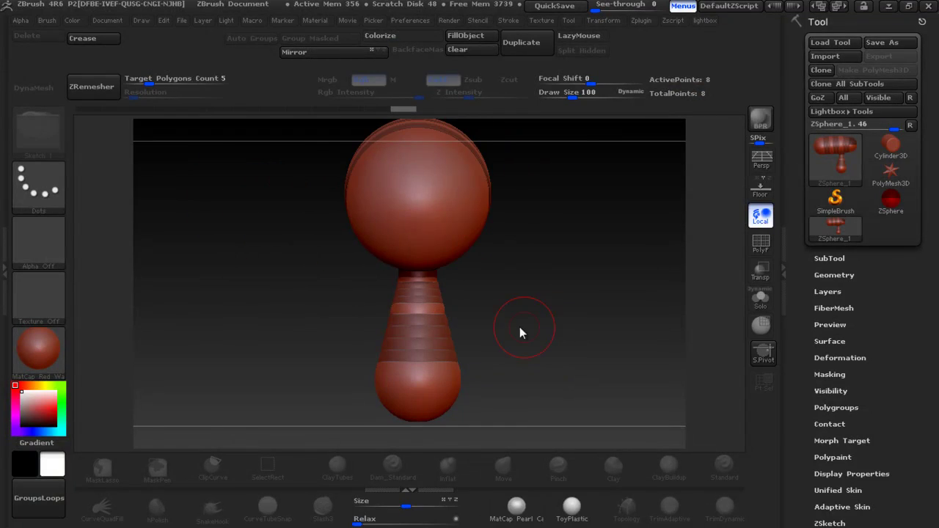
{"action": "left_click", "coordinate": [432, 304]}
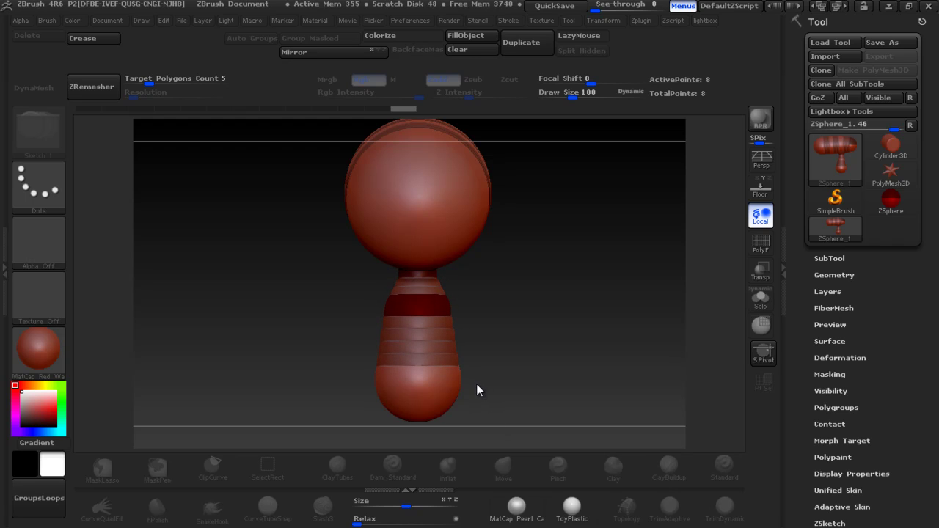
{"action": "mouse_move", "coordinate": [431, 400]}
{"action": "left_mouse_down"}
{"action": "mouse_move", "coordinate": [508, 355]}
{"action": "mouse_move", "coordinate": [461, 351]}
{"action": "mouse_move", "coordinate": [485, 343]}
{"action": "mouse_move", "coordinate": [478, 336]}
{"action": "left_mouse_up"}
Sprout mirrored arm ZSpheres from the upper body, stretch them sideways, and bend their ends
{"action": "left_click_drag", "start_coordinate": [423, 301], "coordinate": [424, 298]}
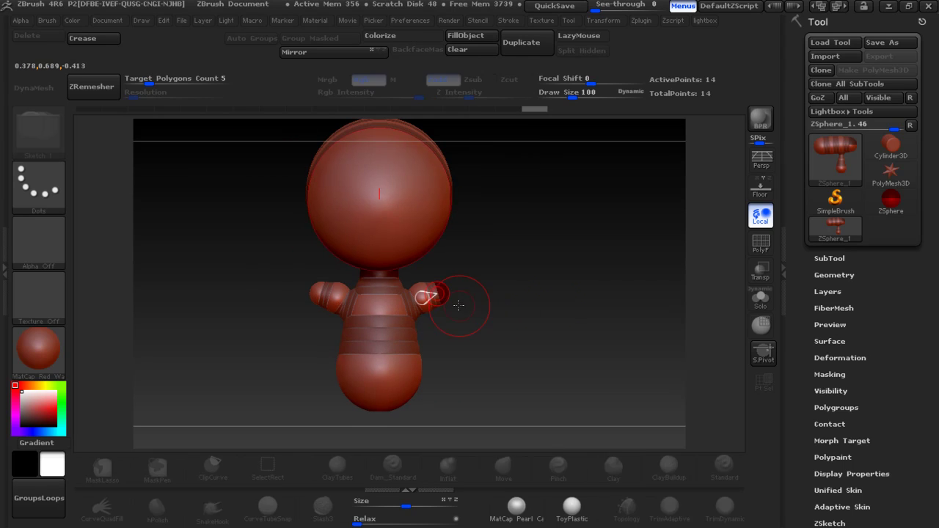
{"action": "left_click_drag", "start_coordinate": [433, 295], "coordinate": [440, 297]}
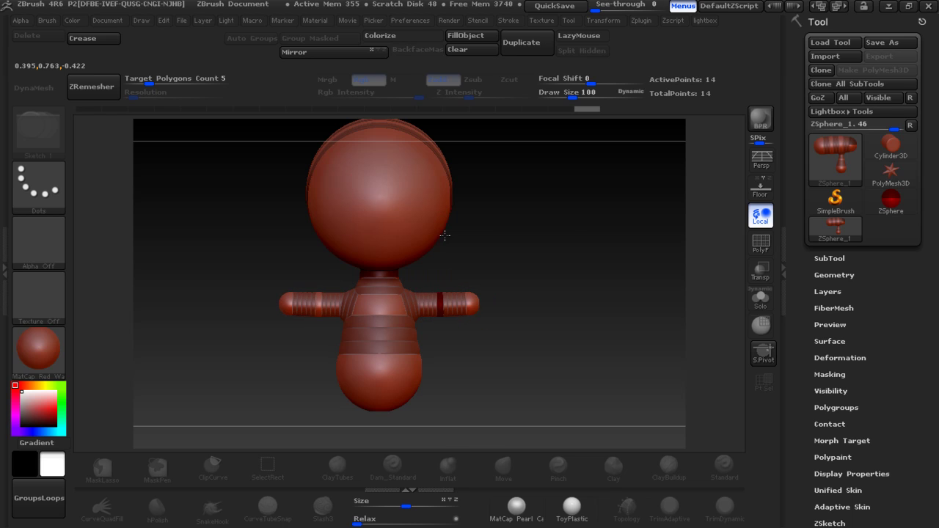
{"action": "left_click", "coordinate": [474, 304]}
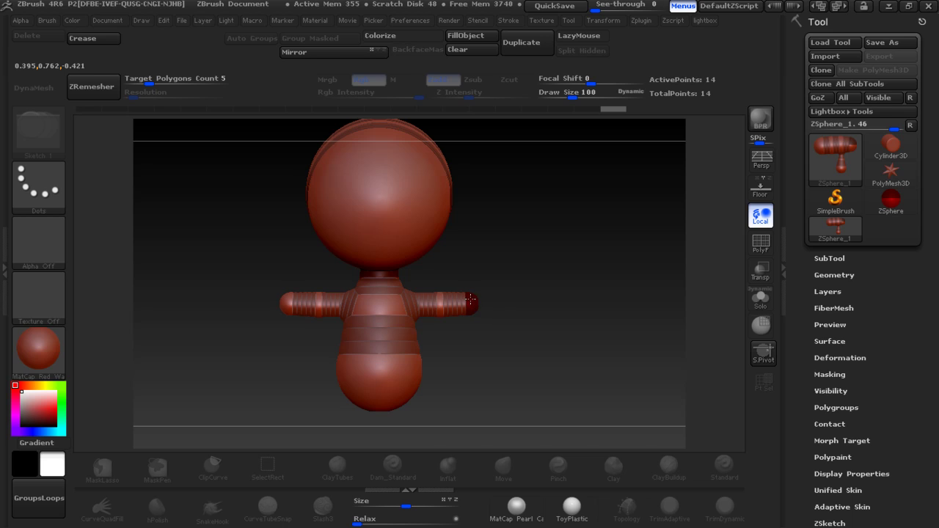
{"action": "left_click_drag", "start_coordinate": [474, 307], "coordinate": [492, 330]}
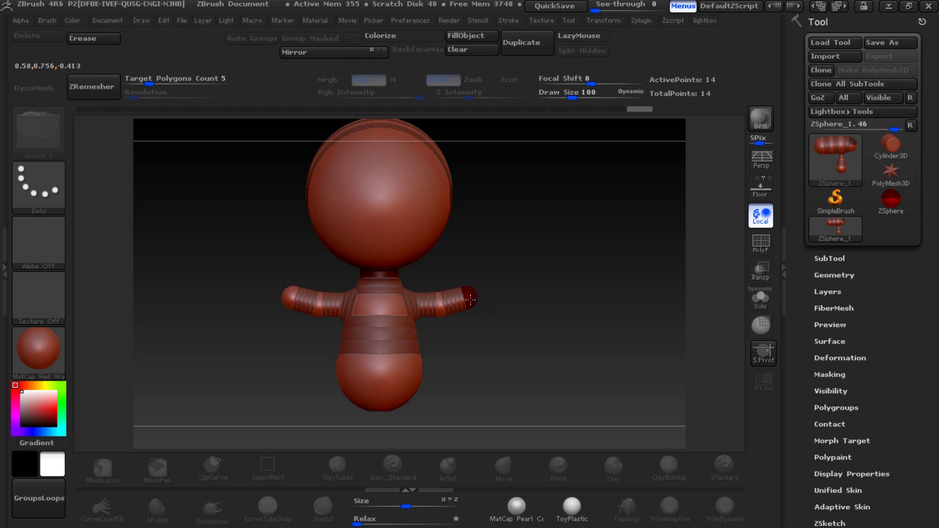
{"action": "left_click", "coordinate": [411, 378]}
{"action": "mouse_move", "coordinate": [459, 368]}
{"action": "left_mouse_down"}
{"action": "mouse_move", "coordinate": [474, 325]}
{"action": "mouse_move", "coordinate": [484, 197]}
{"action": "mouse_move", "coordinate": [502, 181]}
{"action": "mouse_move", "coordinate": [526, 265]}
{"action": "left_mouse_up"}
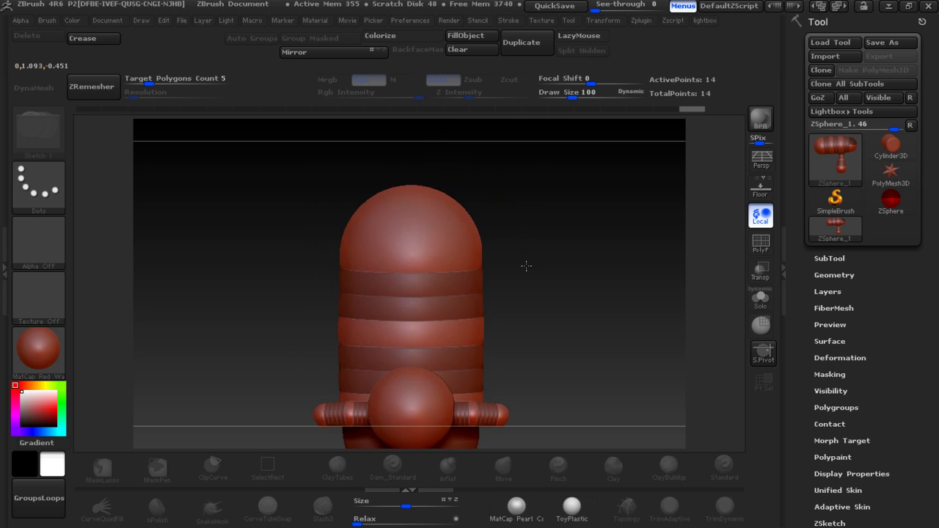
{"action": "left_click_drag", "start_coordinate": [540, 306], "coordinate": [539, 227]}
{"action": "left_click_drag", "start_coordinate": [522, 260], "coordinate": [513, 308], "text": "alt"}
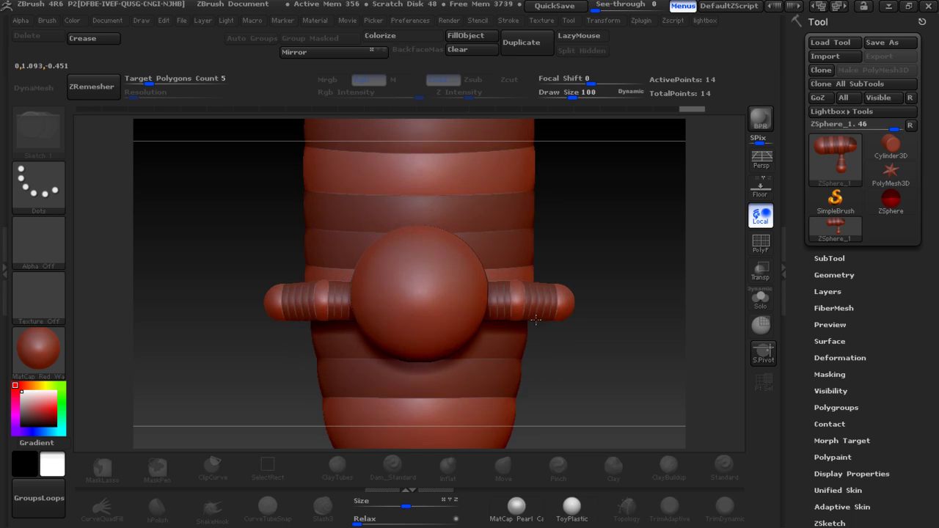
With a smaller draw size, grow mirrored leg ZSpheres and bend them at a middle joint
{"action": "key", "text": "bracketleft"}
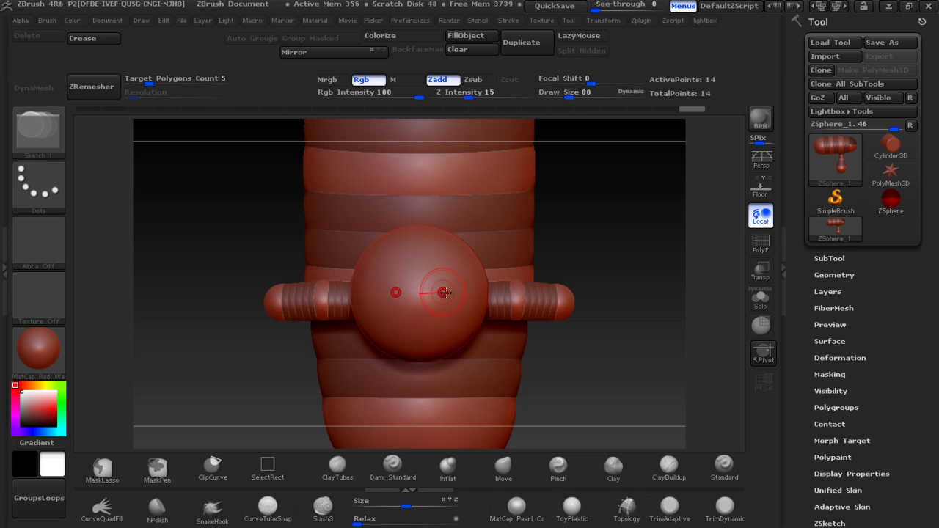
{"action": "left_click_drag", "start_coordinate": [450, 291], "coordinate": [454, 291]}
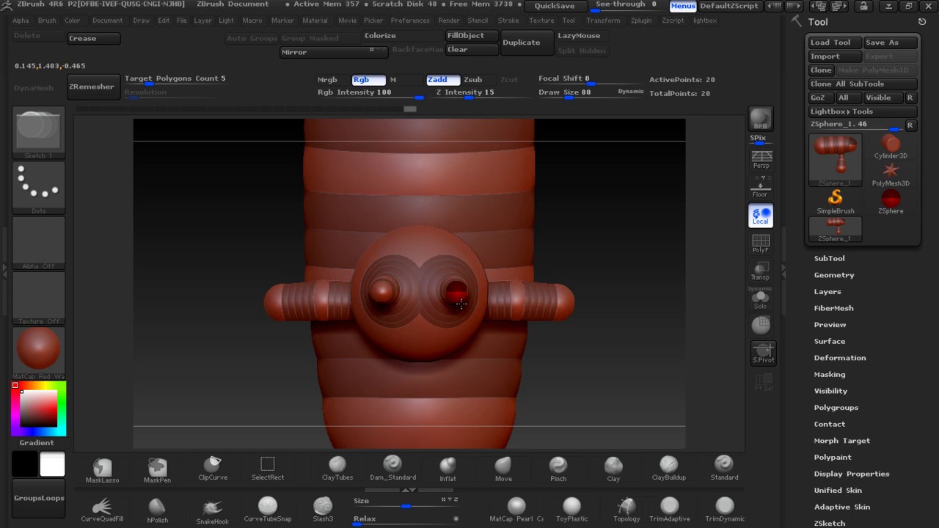
{"action": "mouse_move", "coordinate": [579, 234]}
{"action": "left_mouse_down"}
{"action": "mouse_move", "coordinate": [578, 314]}
{"action": "mouse_move", "coordinate": [513, 319]}
{"action": "left_mouse_up"}
{"action": "key", "text": "w"}
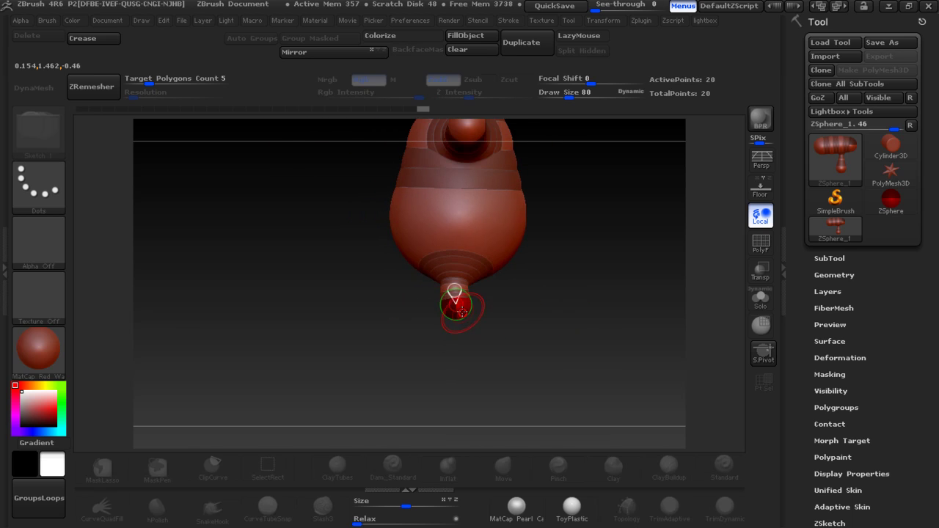
{"action": "left_click_drag", "start_coordinate": [459, 308], "coordinate": [450, 309]}
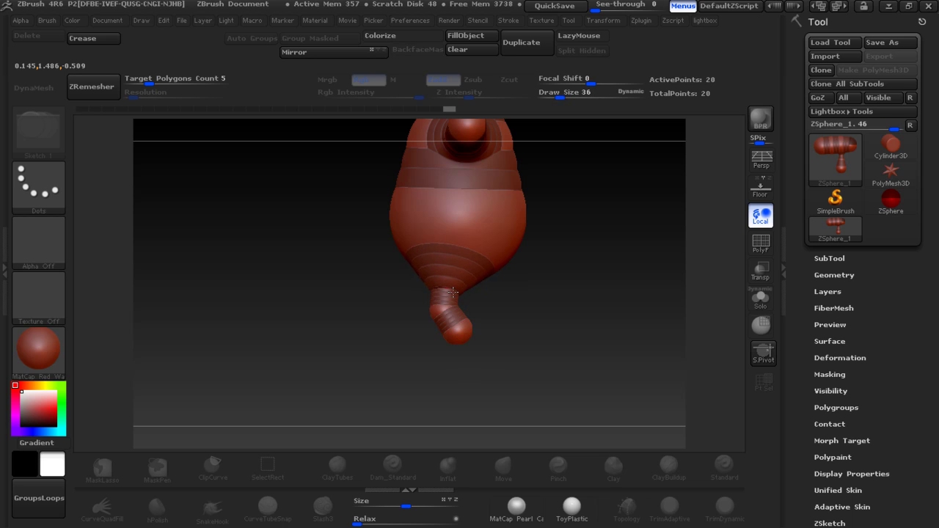
{"action": "left_click_drag", "start_coordinate": [458, 281], "coordinate": [470, 311]}
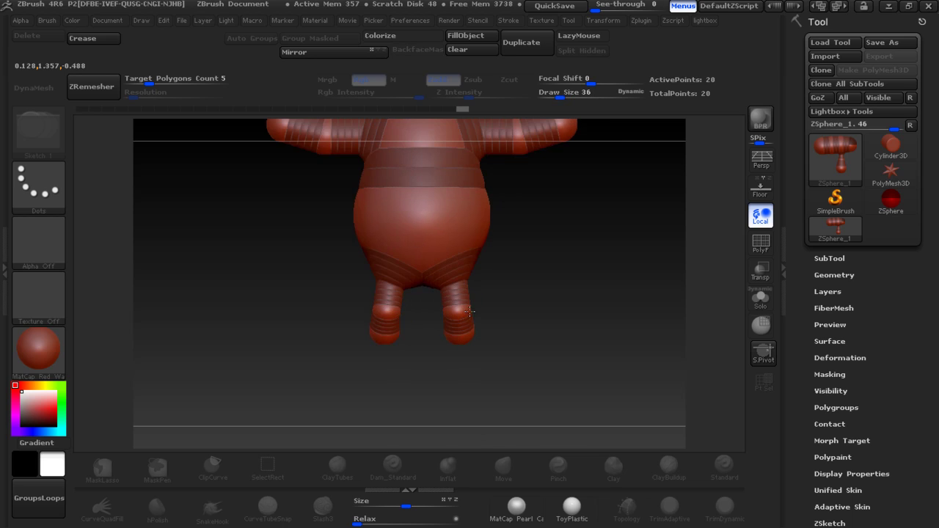
{"action": "mouse_move", "coordinate": [460, 280]}
{"action": "left_mouse_down"}
{"action": "mouse_move", "coordinate": [471, 258]}
{"action": "mouse_move", "coordinate": [470, 313]}
{"action": "mouse_move", "coordinate": [437, 297]}
{"action": "mouse_move", "coordinate": [446, 294]}
{"action": "left_mouse_up"}
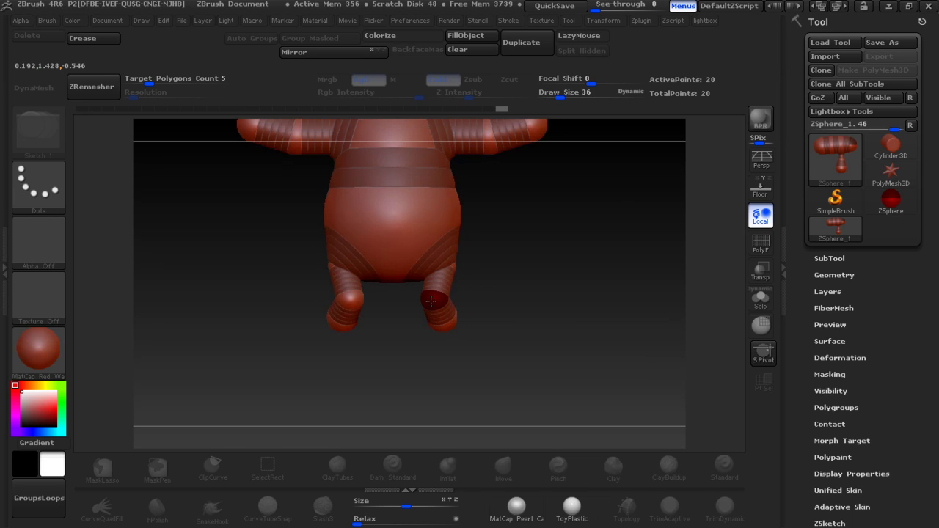
{"action": "left_click_drag", "start_coordinate": [443, 294], "coordinate": [515, 290]}
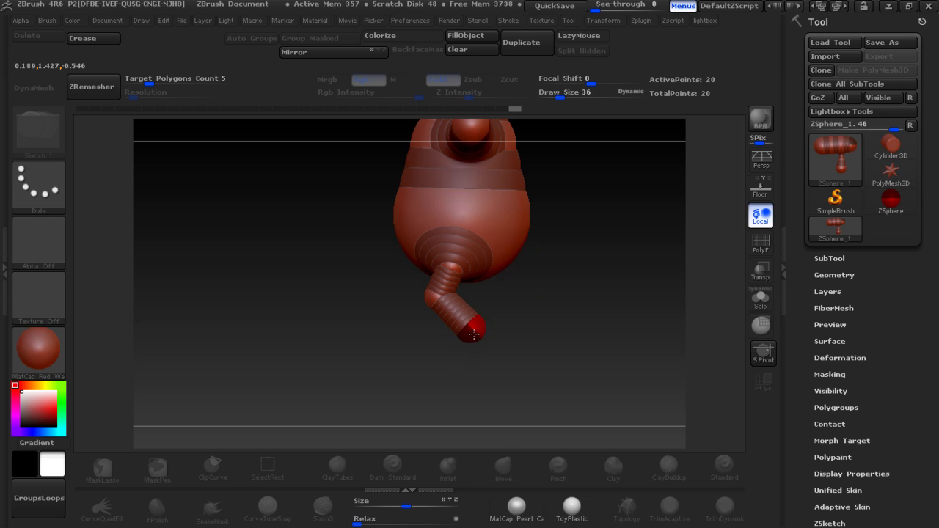
{"action": "mouse_move", "coordinate": [408, 342]}
{"action": "left_mouse_down"}
{"action": "mouse_move", "coordinate": [491, 327]}
{"action": "mouse_move", "coordinate": [455, 354]}
{"action": "left_mouse_up"}
Add mirrored foot ZSpheres at the leg ends and pull them forward
{"action": "mouse_move", "coordinate": [541, 336]}
{"action": "left_mouse_down"}
{"action": "mouse_move", "coordinate": [426, 346]}
{"action": "mouse_move", "coordinate": [464, 355]}
{"action": "left_mouse_up"}
{"action": "key", "text": "w"}
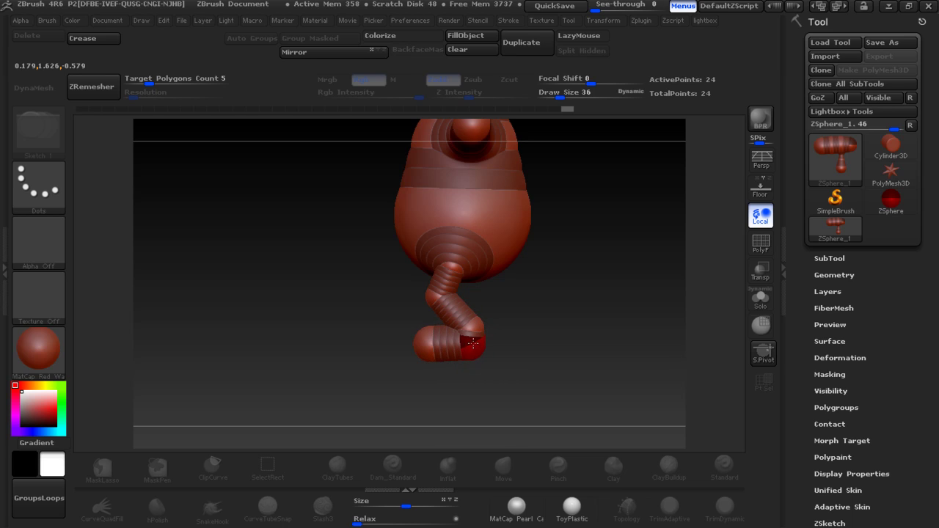
{"action": "left_click_drag", "start_coordinate": [423, 345], "coordinate": [536, 331]}
Add mirrored toe ZSpheres at the foot tips and reposition them on the feet
{"action": "key", "text": "a"}
{"action": "left_click_drag", "start_coordinate": [485, 316], "coordinate": [541, 310], "text": "alt"}
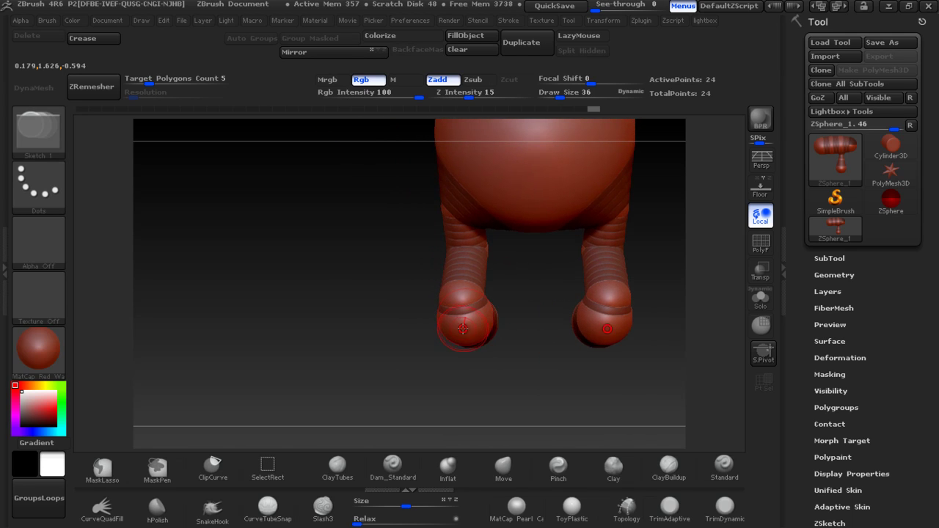
{"action": "left_click_drag", "start_coordinate": [464, 326], "coordinate": [467, 339]}
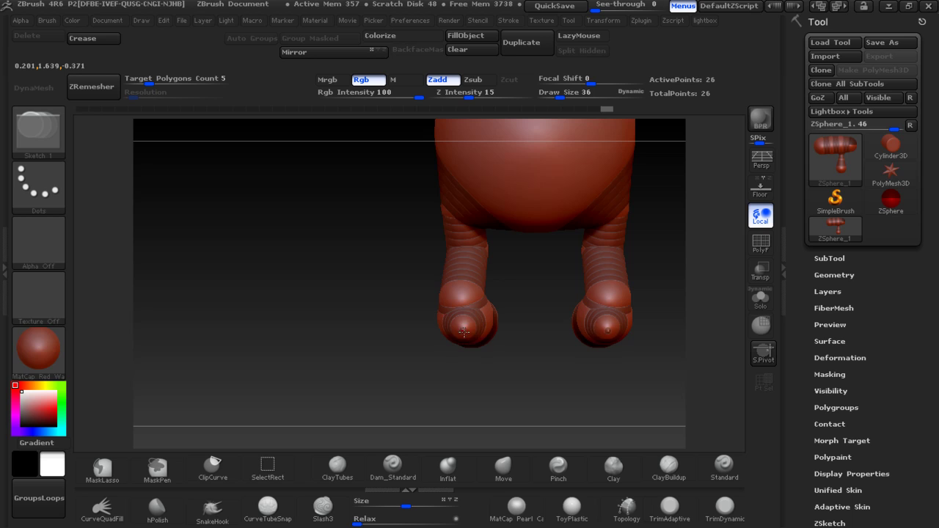
{"action": "mouse_move", "coordinate": [469, 338]}
{"action": "left_mouse_down"}
{"action": "mouse_move", "coordinate": [502, 338]}
{"action": "mouse_move", "coordinate": [463, 332]}
{"action": "mouse_move", "coordinate": [453, 346]}
{"action": "mouse_move", "coordinate": [442, 337]}
{"action": "left_mouse_up"}
{"action": "left_click", "coordinate": [477, 342]}
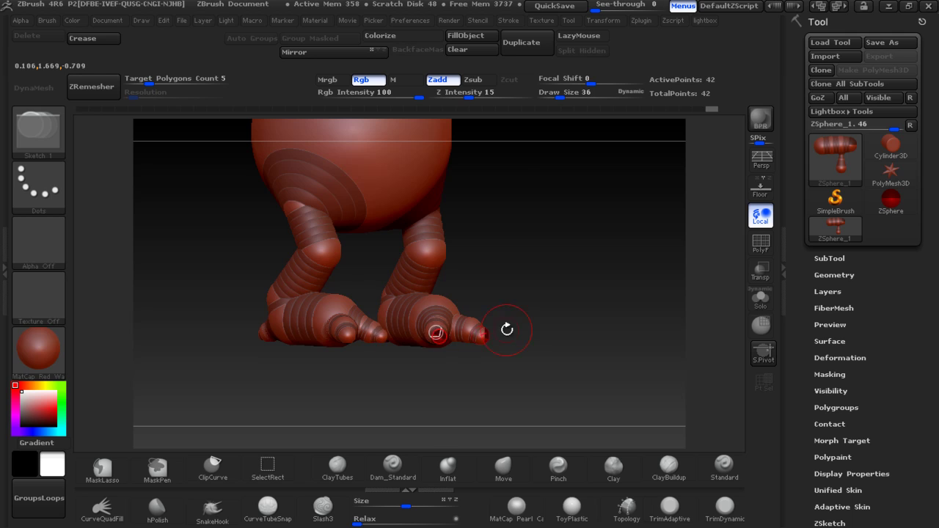
{"action": "left_click_drag", "start_coordinate": [469, 337], "coordinate": [482, 336]}
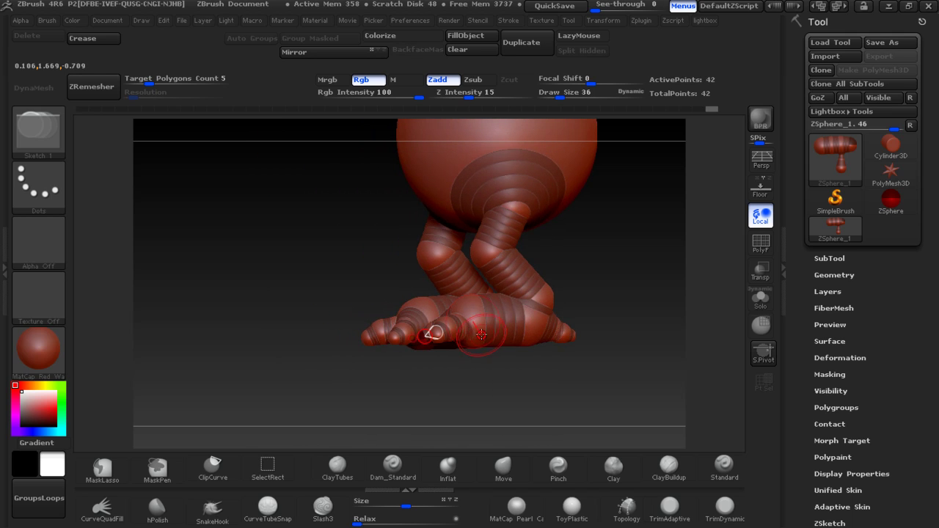
{"action": "key", "text": "w"}
{"action": "mouse_move", "coordinate": [458, 326]}
{"action": "left_mouse_down"}
{"action": "mouse_move", "coordinate": [453, 332]}
{"action": "mouse_move", "coordinate": [545, 412]}
{"action": "mouse_move", "coordinate": [588, 308]}
{"action": "mouse_move", "coordinate": [582, 316]}
{"action": "mouse_move", "coordinate": [545, 278]}
{"action": "left_mouse_up"}
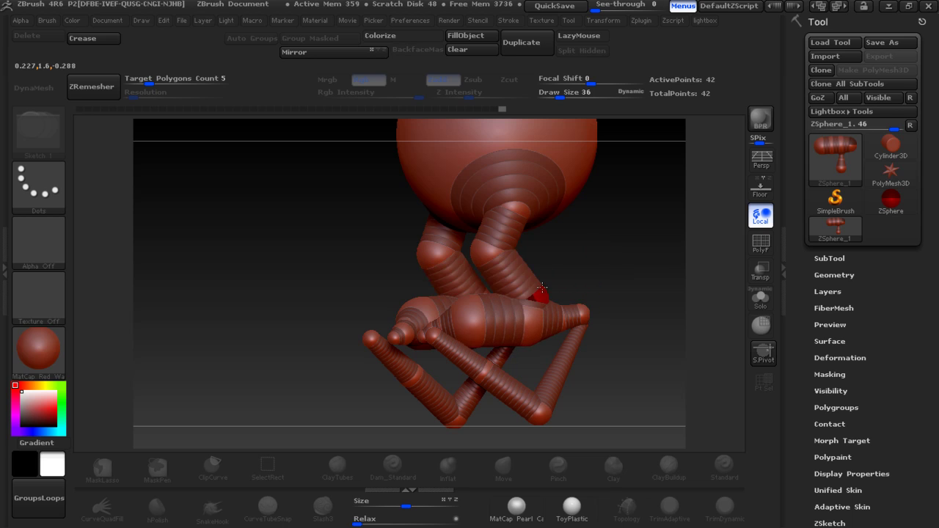
{"action": "mouse_move", "coordinate": [545, 277]}
{"action": "left_mouse_down"}
{"action": "mouse_move", "coordinate": [568, 317]}
{"action": "mouse_move", "coordinate": [577, 376]}
{"action": "left_mouse_up"}
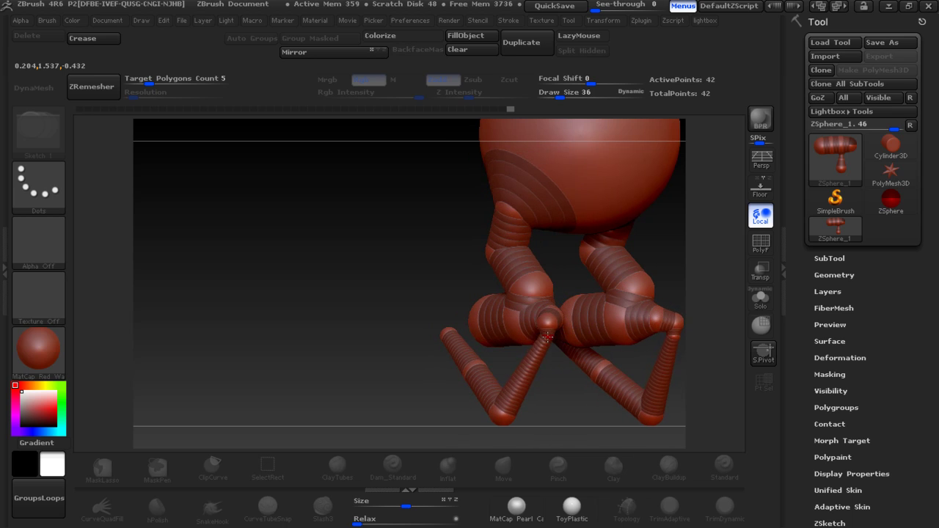
From a front view, Alt-click away the end spheres of the lower legs
{"action": "mouse_move", "coordinate": [440, 314]}
{"action": "left_mouse_down"}
{"action": "mouse_move", "coordinate": [511, 319]}
{"action": "mouse_move", "coordinate": [419, 314]}
{"action": "mouse_move", "coordinate": [394, 372]}
{"action": "left_mouse_up"}
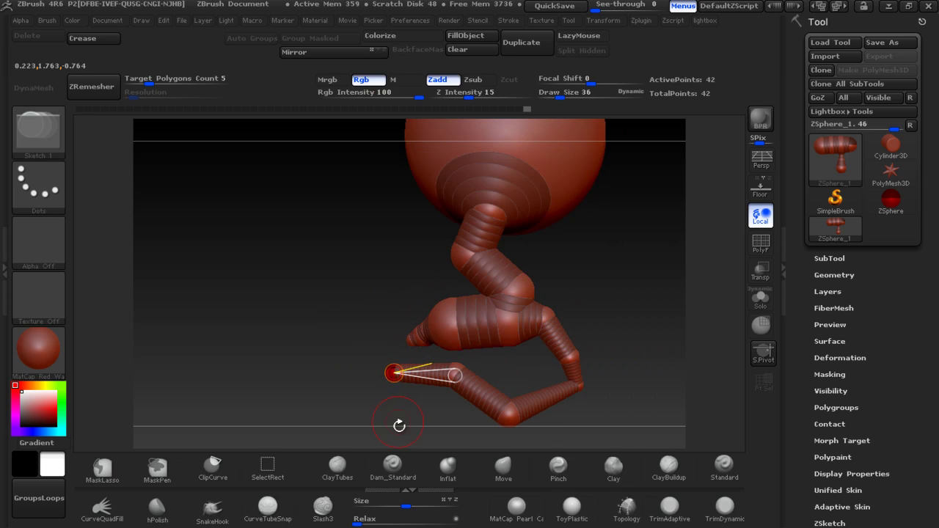
{"action": "left_click", "coordinate": [391, 373], "text": "alt"}
{"action": "left_click", "coordinate": [454, 378], "text": "alt"}
{"action": "left_click", "coordinate": [508, 415], "text": "alt"}
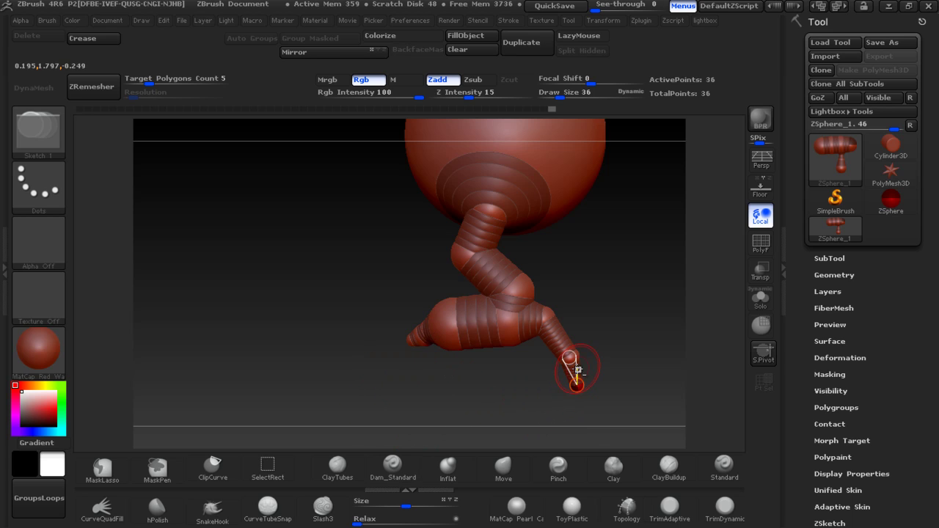
Delete the extra knee sphere and small foot spheres, leaving one sphere per foot
{"action": "mouse_move", "coordinate": [567, 355]}
{"action": "left_mouse_down"}
{"action": "mouse_move", "coordinate": [578, 383]}
{"action": "mouse_move", "coordinate": [570, 332]}
{"action": "mouse_move", "coordinate": [531, 336]}
{"action": "mouse_move", "coordinate": [570, 317]}
{"action": "mouse_move", "coordinate": [582, 330]}
{"action": "mouse_move", "coordinate": [567, 335]}
{"action": "mouse_move", "coordinate": [533, 278]}
{"action": "mouse_move", "coordinate": [518, 285]}
{"action": "mouse_move", "coordinate": [527, 286]}
{"action": "left_mouse_up"}
{"action": "left_click", "coordinate": [528, 286], "text": "alt"}
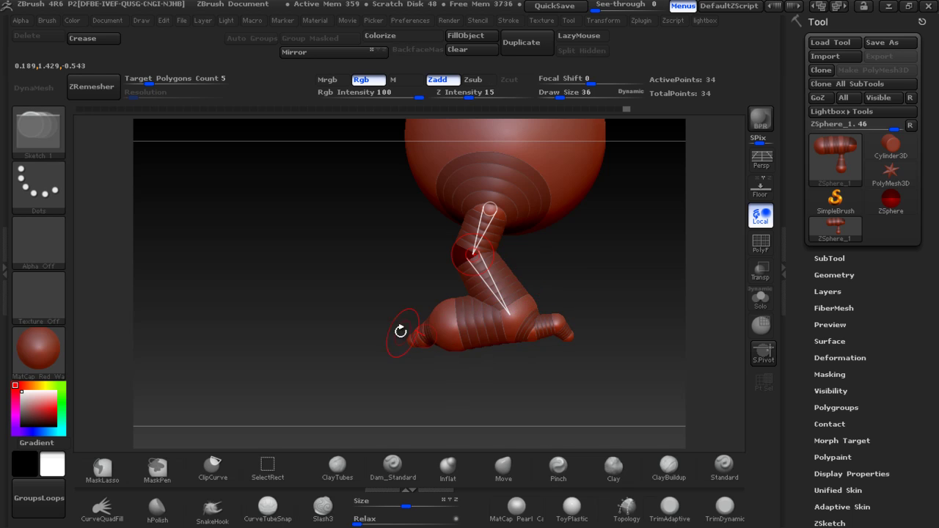
{"action": "left_click_drag", "start_coordinate": [411, 330], "coordinate": [388, 348]}
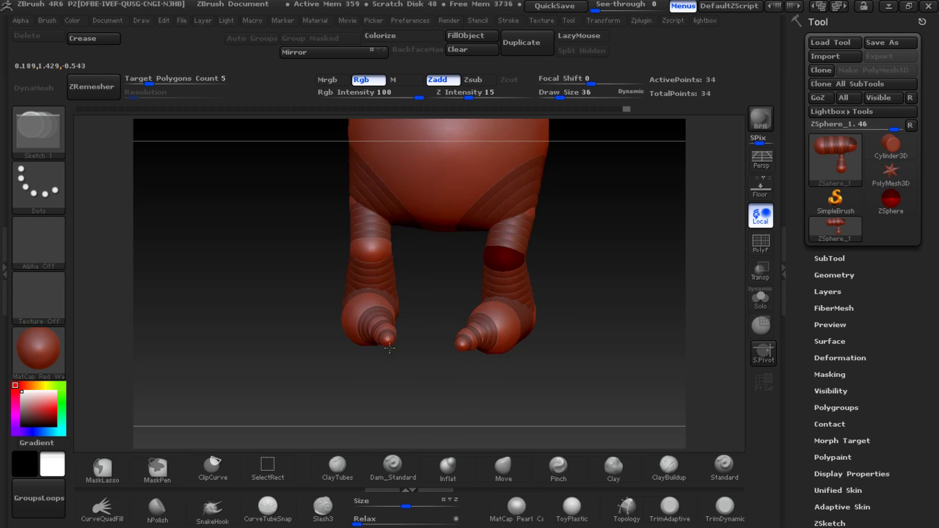
{"action": "key", "text": "w"}
{"action": "left_click_drag", "start_coordinate": [604, 300], "coordinate": [503, 342], "text": "alt"}
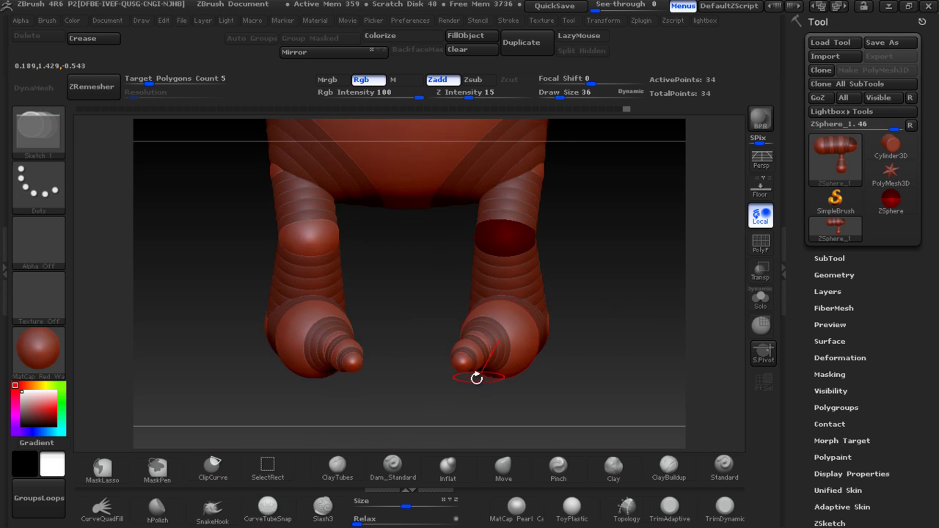
{"action": "left_click", "coordinate": [459, 363], "text": "alt"}
{"action": "left_click", "coordinate": [462, 360], "text": "alt"}
{"action": "left_click", "coordinate": [472, 351], "text": "alt"}
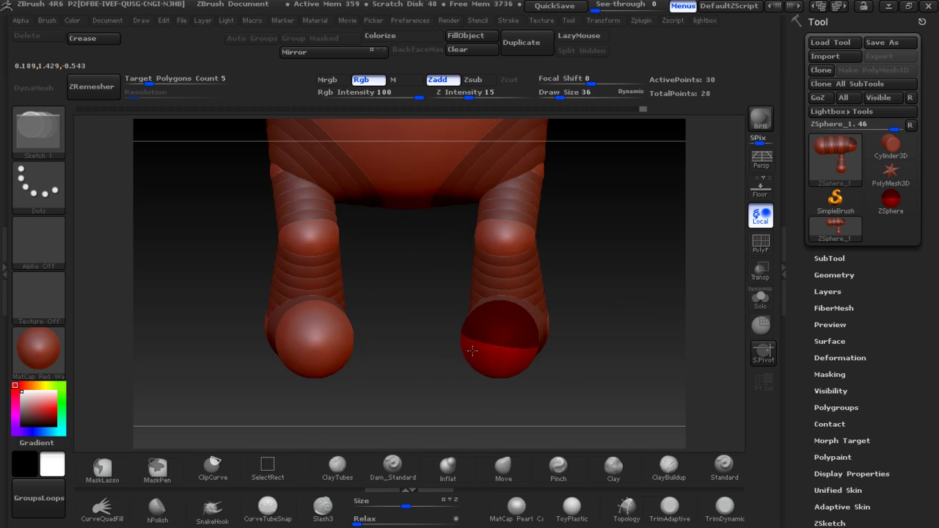
With a smaller draw size, add toe spheres on the right foot and rotate them
{"action": "left_click_drag", "start_coordinate": [570, 363], "coordinate": [513, 332], "text": "shift"}
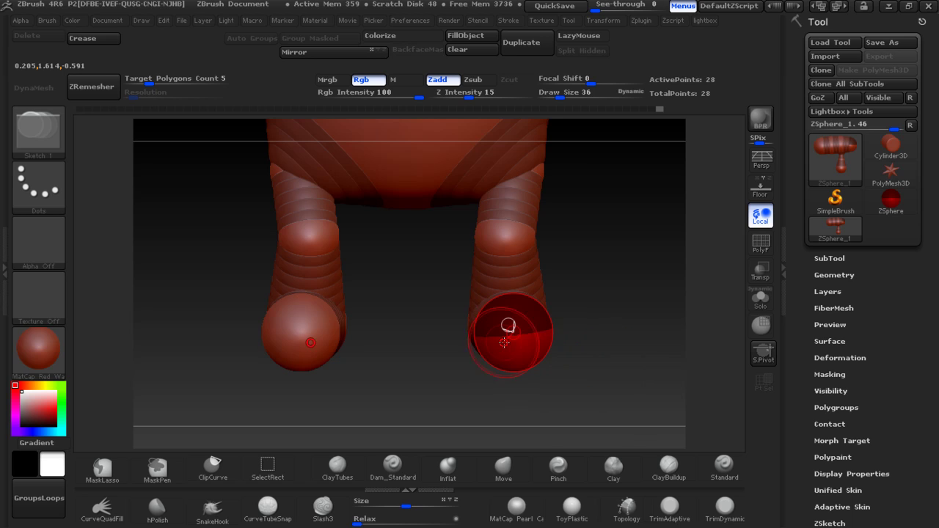
{"action": "key", "text": "bracketleft"}
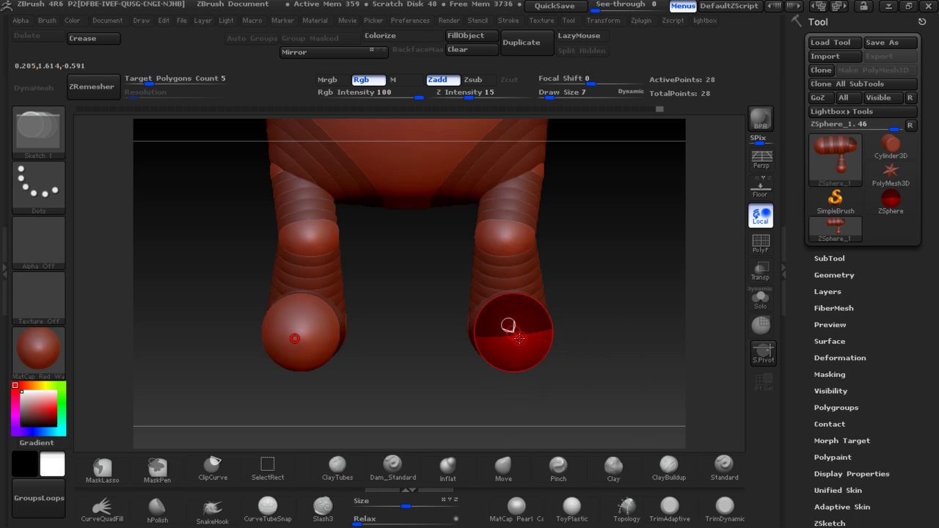
{"action": "left_click_drag", "start_coordinate": [511, 330], "coordinate": [518, 337]}
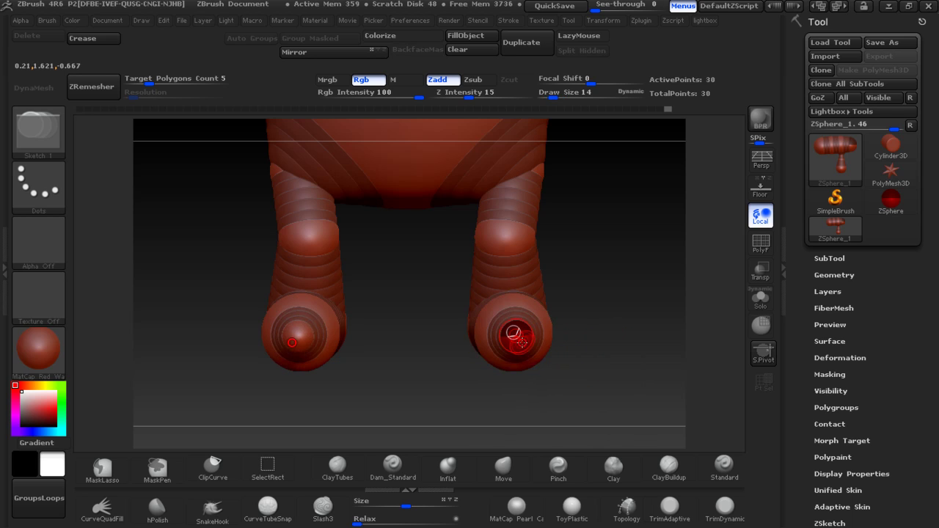
{"action": "left_click", "coordinate": [521, 343]}
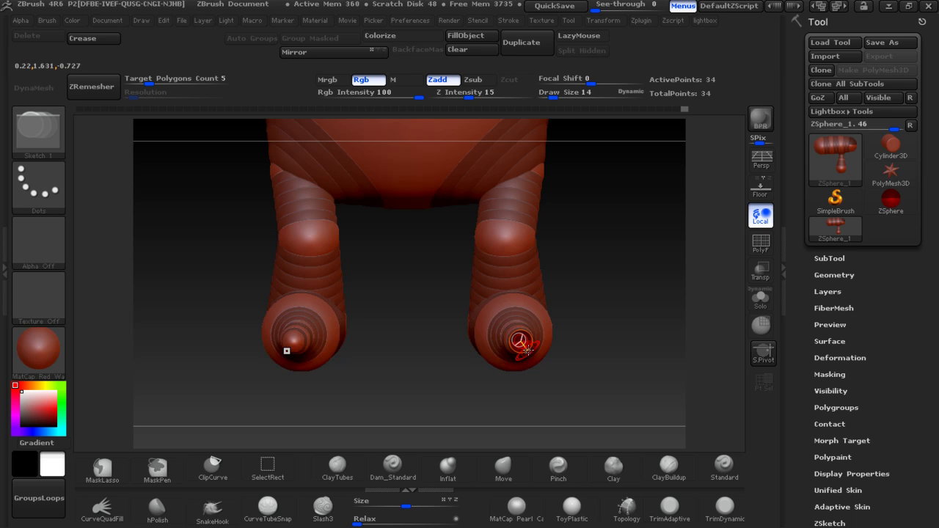
{"action": "left_click_drag", "start_coordinate": [609, 356], "coordinate": [570, 350]}
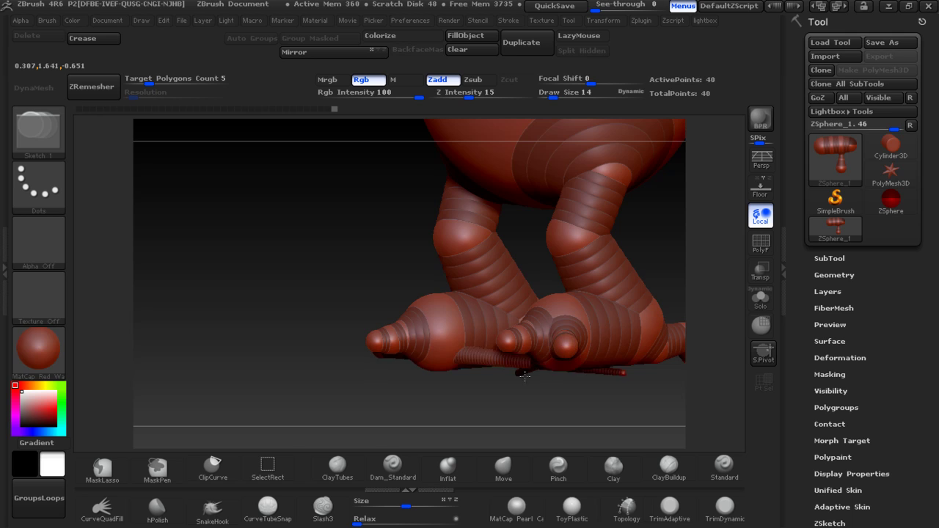
{"action": "key", "text": "r"}
{"action": "mouse_move", "coordinate": [565, 342]}
{"action": "left_mouse_down"}
{"action": "mouse_move", "coordinate": [506, 373]}
{"action": "mouse_move", "coordinate": [574, 393]}
{"action": "mouse_move", "coordinate": [504, 392]}
{"action": "left_mouse_up"}
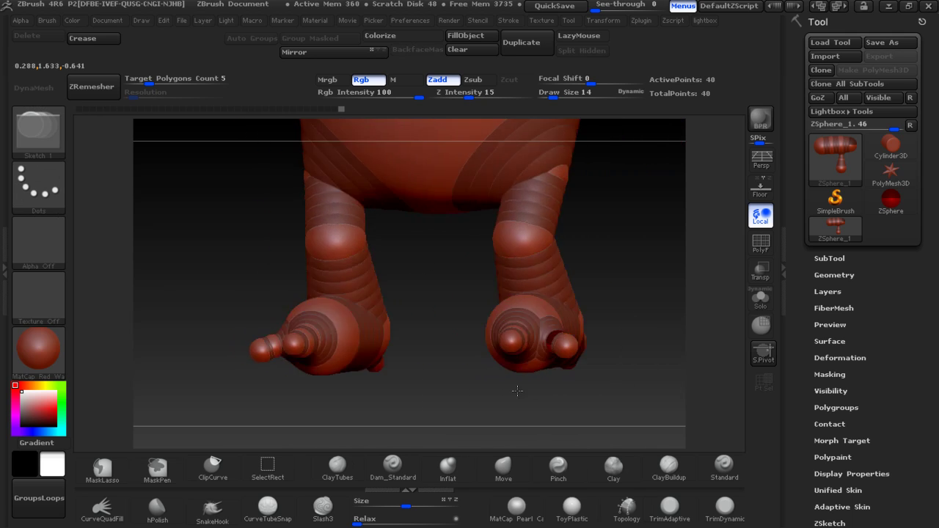
Add toe spheres on the left foot and undo the accidental connector rods
{"action": "left_click", "coordinate": [396, 342]}
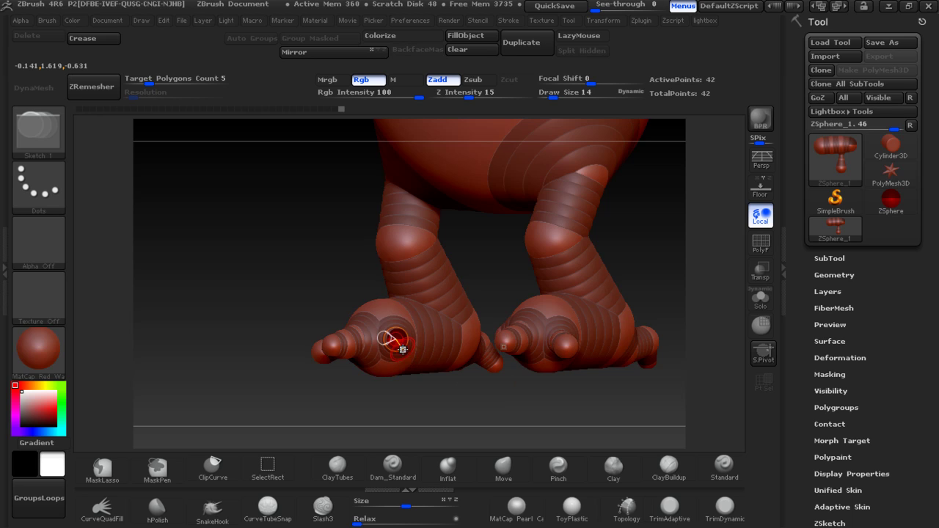
{"action": "left_click_drag", "start_coordinate": [400, 342], "coordinate": [402, 346]}
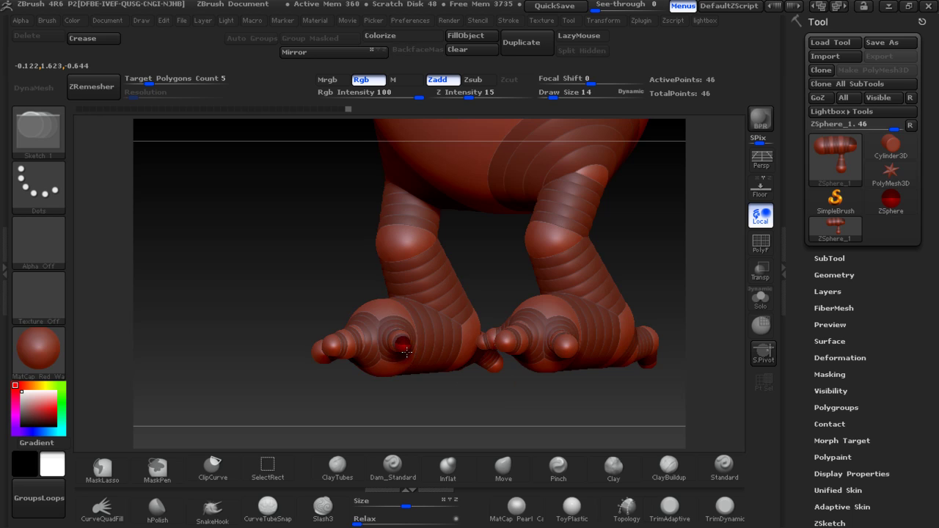
{"action": "mouse_move", "coordinate": [411, 389]}
{"action": "left_mouse_down"}
{"action": "mouse_move", "coordinate": [467, 355]}
{"action": "mouse_move", "coordinate": [485, 302]}
{"action": "mouse_move", "coordinate": [560, 304]}
{"action": "left_mouse_up"}
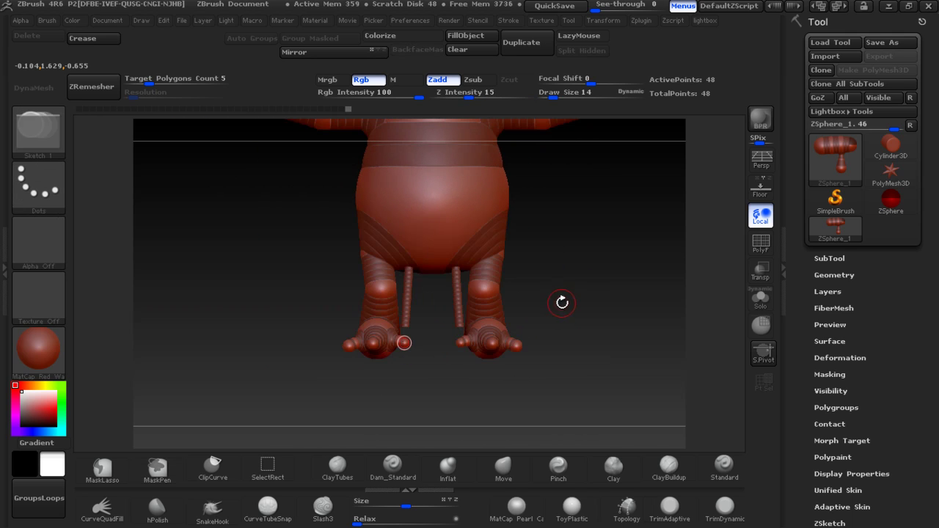
{"action": "key", "text": "ctrl+z"}
{"action": "mouse_move", "coordinate": [547, 316]}
{"action": "left_mouse_down"}
{"action": "mouse_move", "coordinate": [585, 306]}
{"action": "mouse_move", "coordinate": [541, 315]}
{"action": "left_mouse_up"}
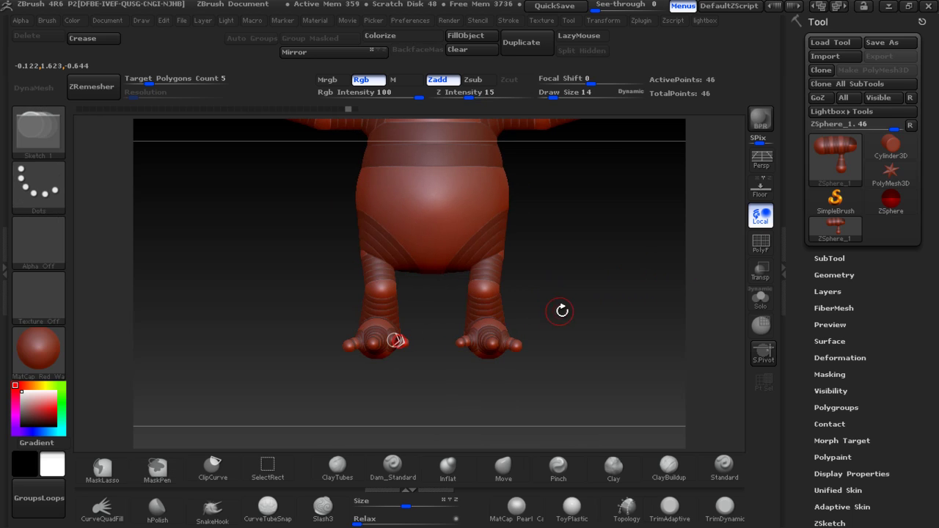
Show the floor grid and stretch the side and inner toe spheres outward into chains
{"action": "left_click", "coordinate": [760, 188]}
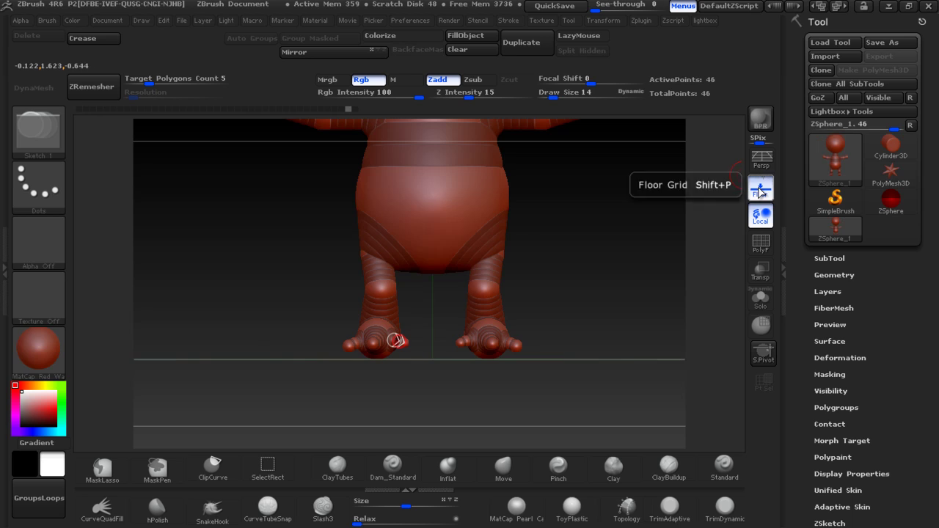
{"action": "left_click_drag", "start_coordinate": [609, 247], "coordinate": [587, 308], "text": "alt"}
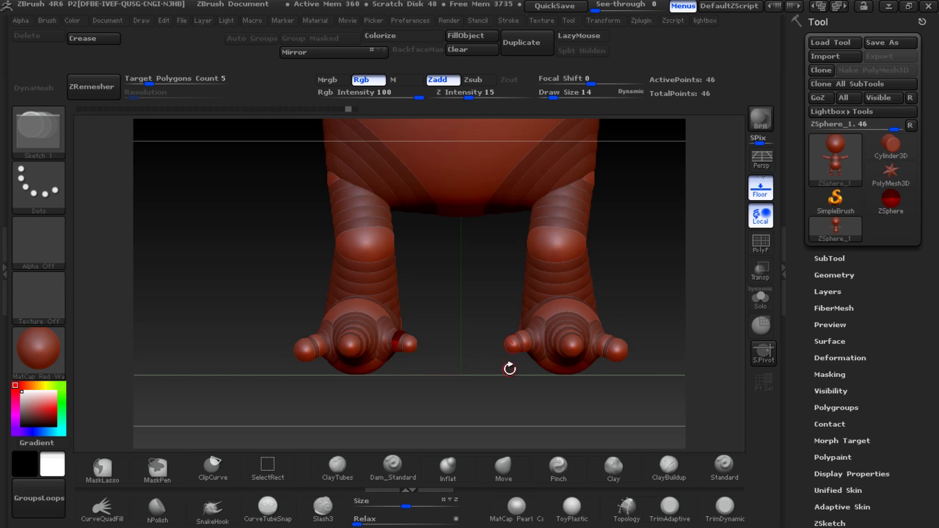
{"action": "left_click_drag", "start_coordinate": [617, 347], "coordinate": [640, 360]}
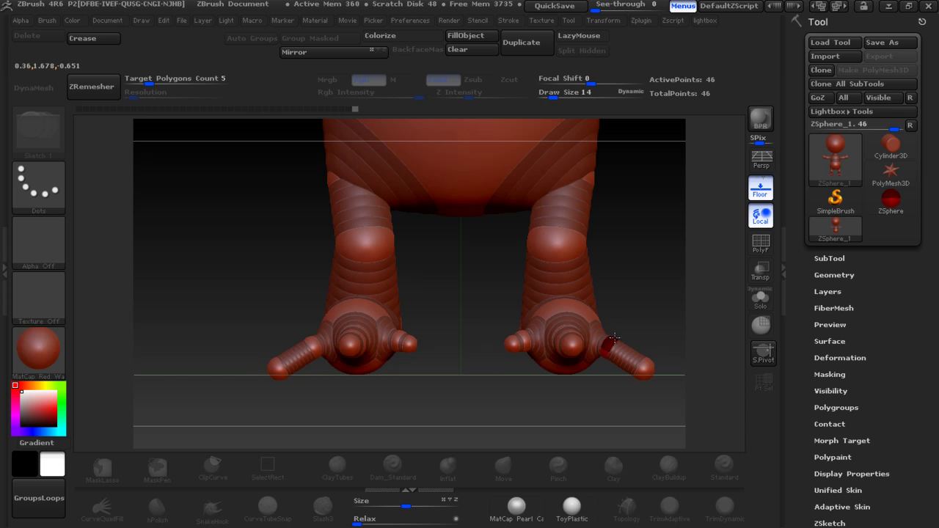
{"action": "left_click_drag", "start_coordinate": [639, 359], "coordinate": [642, 367]}
{"action": "left_click_drag", "start_coordinate": [520, 340], "coordinate": [499, 367]}
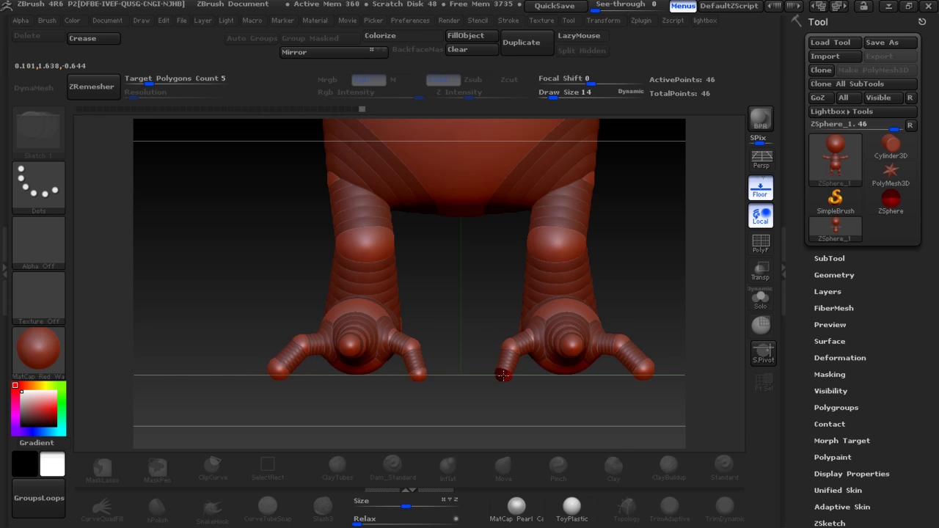
Lengthen the front and back toe chains and reshape the foot joint, checking both feet
{"action": "left_click_drag", "start_coordinate": [603, 291], "coordinate": [531, 301]}
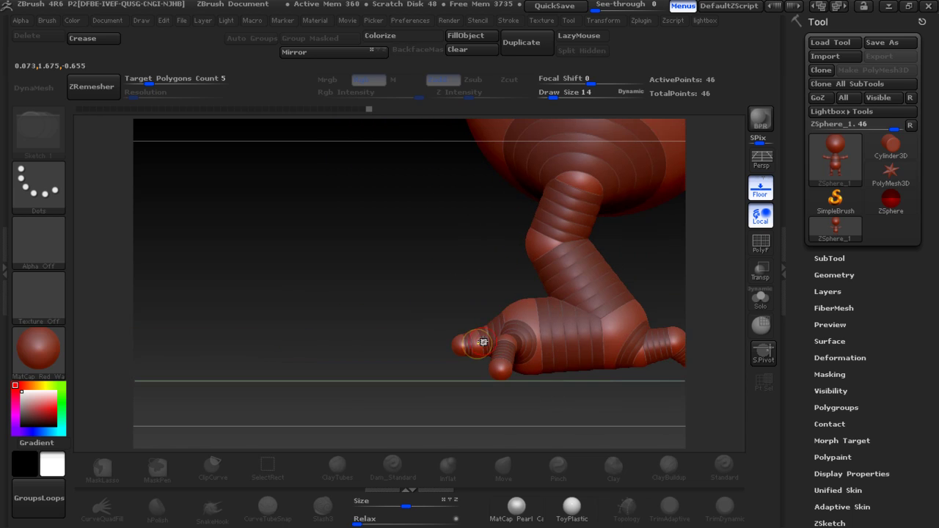
{"action": "left_click_drag", "start_coordinate": [457, 347], "coordinate": [442, 367]}
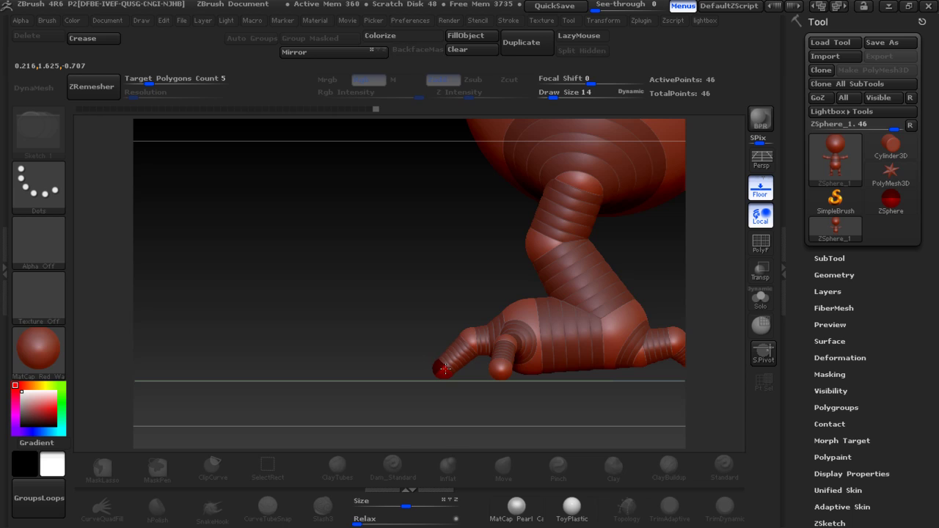
{"action": "left_click_drag", "start_coordinate": [415, 325], "coordinate": [203, 272]}
{"action": "left_click_drag", "start_coordinate": [425, 345], "coordinate": [483, 346]}
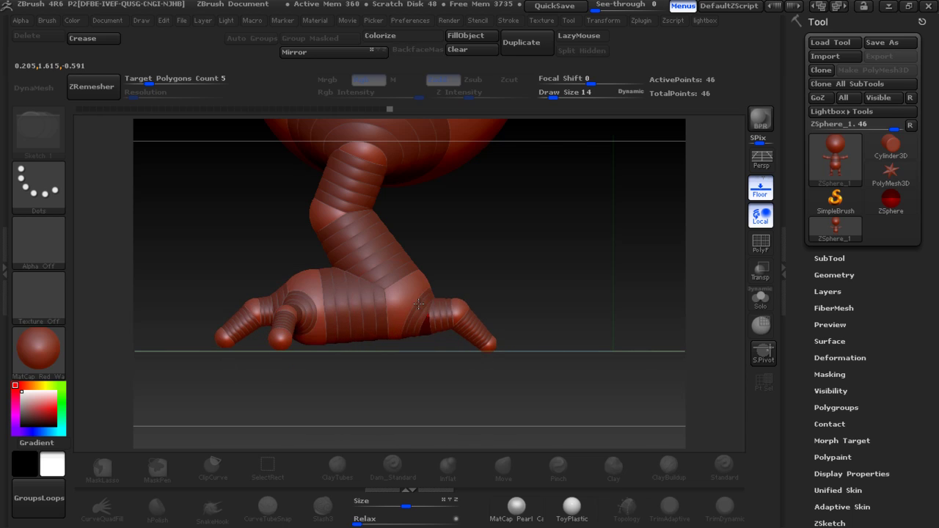
{"action": "mouse_move", "coordinate": [405, 311]}
{"action": "left_mouse_down"}
{"action": "mouse_move", "coordinate": [334, 314]}
{"action": "mouse_move", "coordinate": [452, 310]}
{"action": "left_mouse_up"}
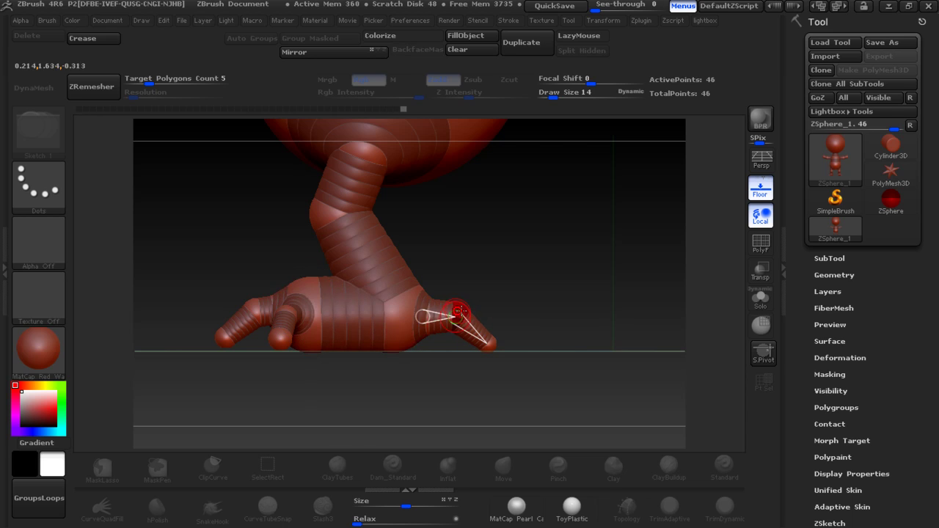
{"action": "left_click_drag", "start_coordinate": [506, 285], "coordinate": [582, 279]}
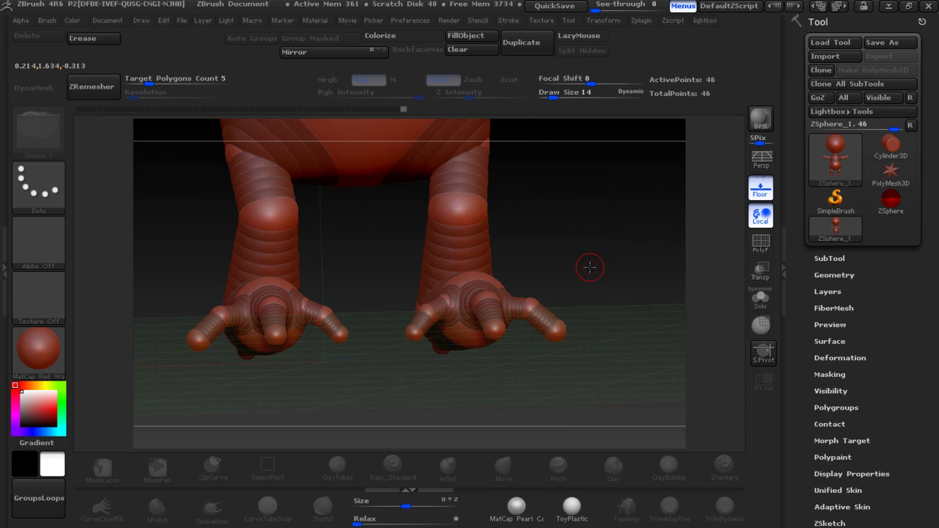
{"action": "mouse_move", "coordinate": [587, 264]}
{"action": "left_mouse_down"}
{"action": "mouse_move", "coordinate": [571, 359]}
{"action": "mouse_move", "coordinate": [563, 276]}
{"action": "mouse_move", "coordinate": [598, 253]}
{"action": "mouse_move", "coordinate": [571, 286]}
{"action": "left_mouse_up"}
Switch to Draw mode and add a small ZSphere at the arm tip
{"action": "mouse_move", "coordinate": [585, 284]}
{"action": "left_mouse_down"}
{"action": "mouse_move", "coordinate": [536, 339]}
{"action": "mouse_move", "coordinate": [580, 279]}
{"action": "mouse_move", "coordinate": [584, 236]}
{"action": "mouse_move", "coordinate": [565, 235]}
{"action": "mouse_move", "coordinate": [589, 294]}
{"action": "left_mouse_up"}
{"action": "key", "text": "shift+a"}
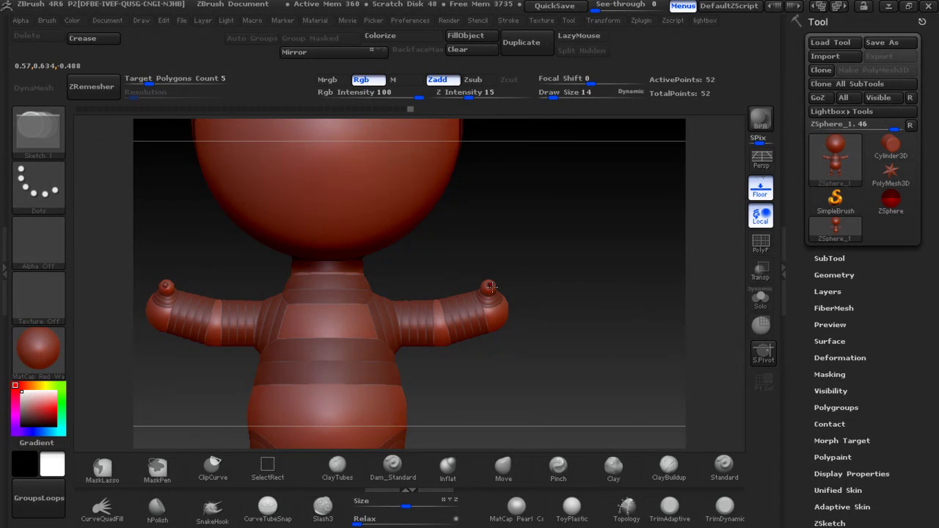
{"action": "left_click_drag", "start_coordinate": [545, 294], "coordinate": [482, 299]}
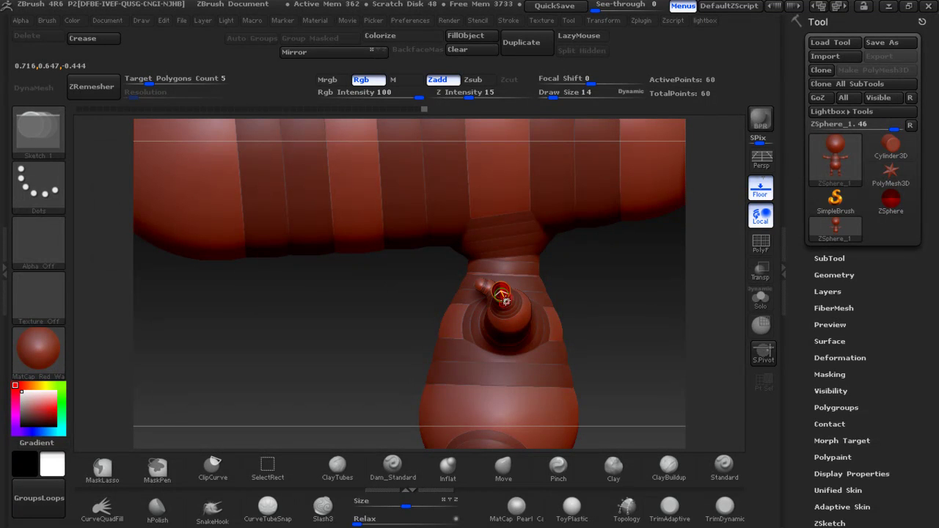
{"action": "left_click", "coordinate": [521, 320]}
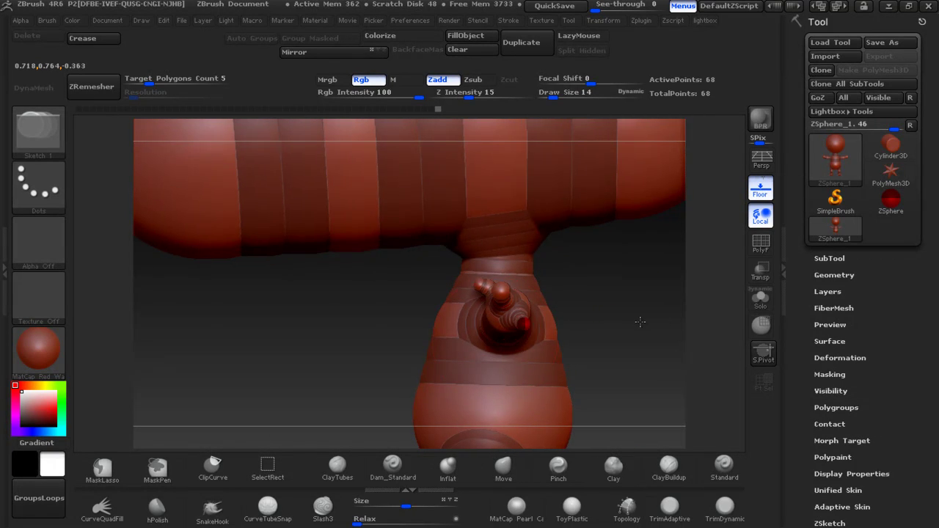
Add finger and fingertip ZSpheres on the hand, adjust the top fingertip, and view the character from the front
{"action": "left_click_drag", "start_coordinate": [639, 318], "coordinate": [570, 327]}
{"action": "left_click", "coordinate": [556, 327]}
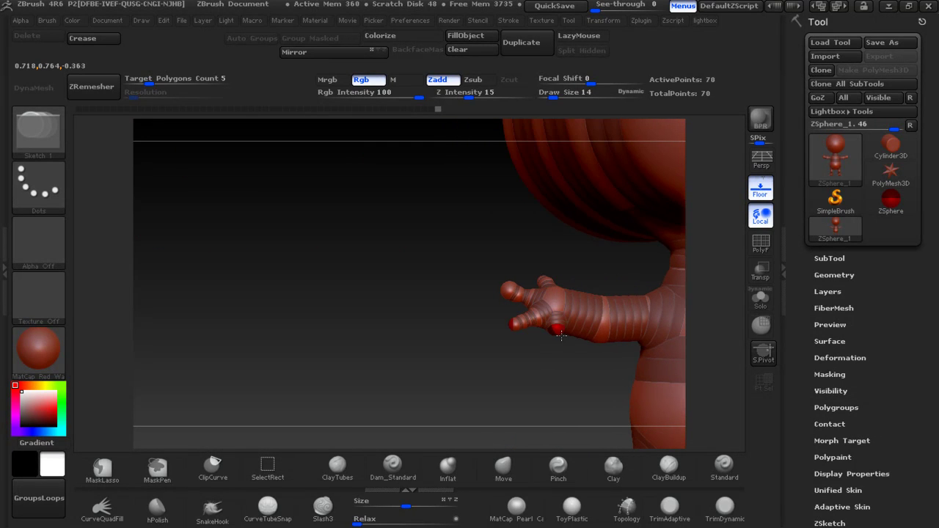
{"action": "left_click_drag", "start_coordinate": [556, 332], "coordinate": [565, 347]}
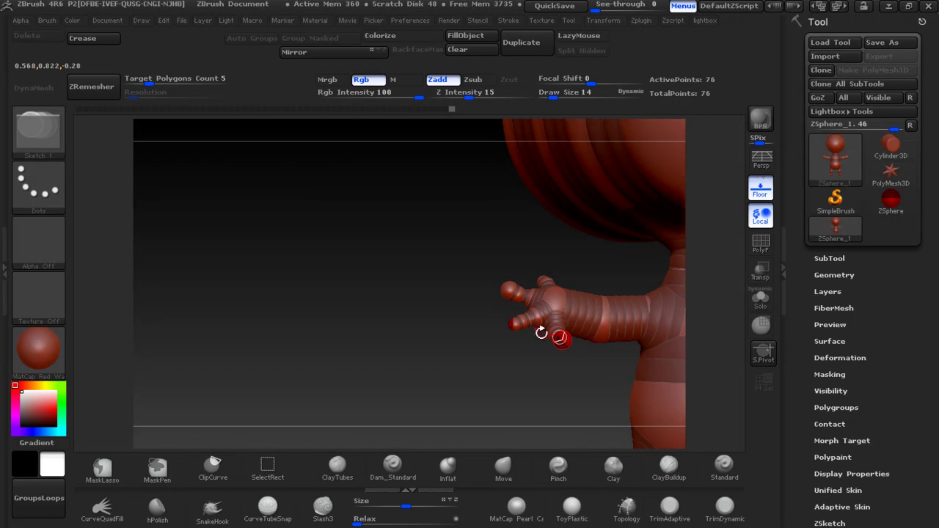
{"action": "key", "text": "w"}
{"action": "left_click", "coordinate": [506, 291]}
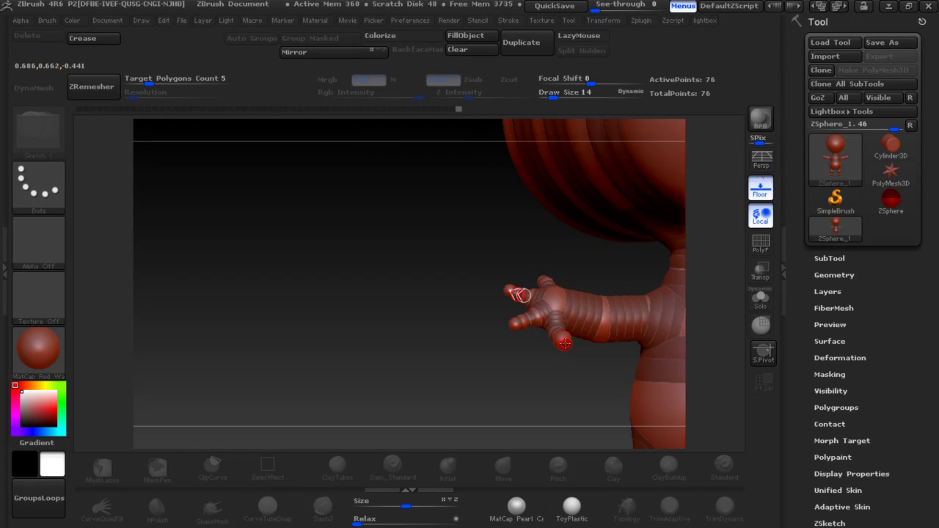
{"action": "mouse_move", "coordinate": [480, 242]}
{"action": "left_mouse_down"}
{"action": "mouse_move", "coordinate": [634, 267]}
{"action": "mouse_move", "coordinate": [595, 272]}
{"action": "mouse_move", "coordinate": [627, 265]}
{"action": "left_mouse_up"}
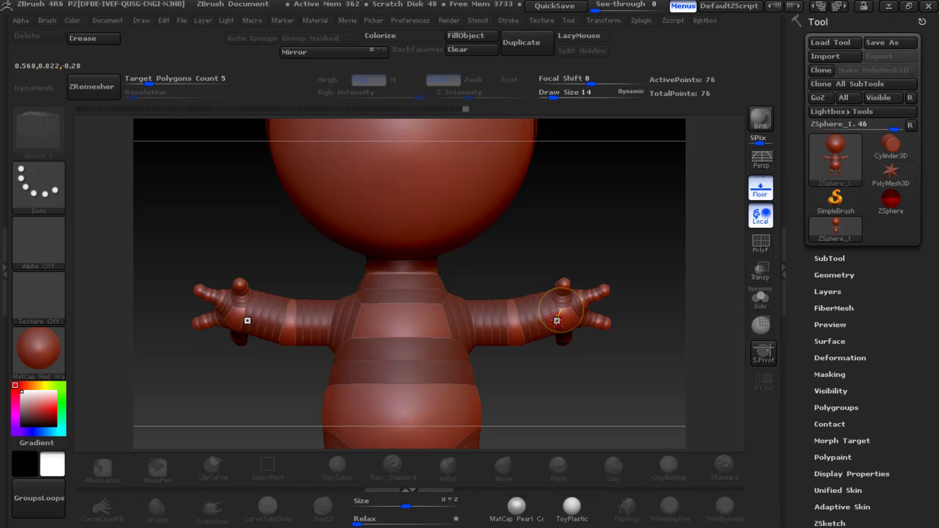
Try a sideways finger re-pose, then undo it to keep the spread-finger pose
{"action": "left_click_drag", "start_coordinate": [562, 286], "coordinate": [539, 161]}
{"action": "key", "text": "ctrl+z"}
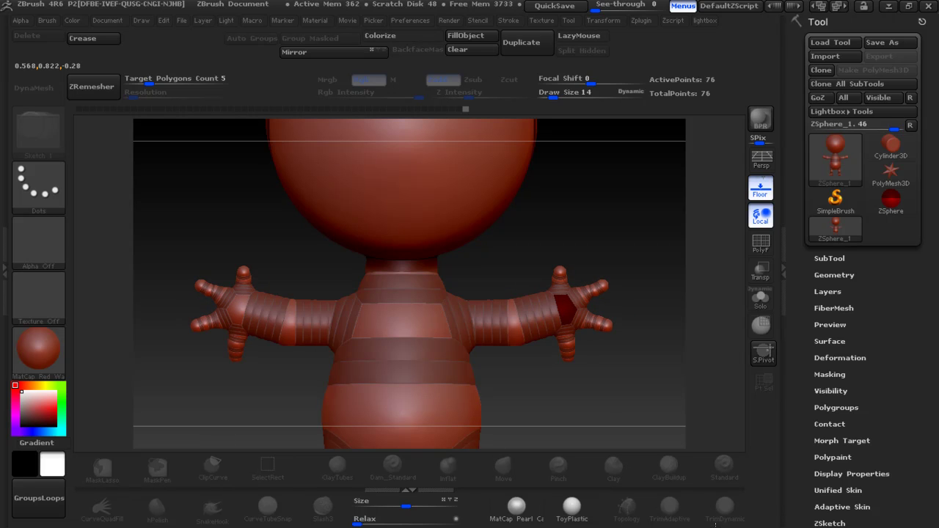
{"action": "key", "text": "ctrl+shift+z"}
{"action": "key", "text": "ctrl+z"}
{"action": "key", "text": "ctrl+shift+z"}
{"action": "key", "text": "ctrl+z"}
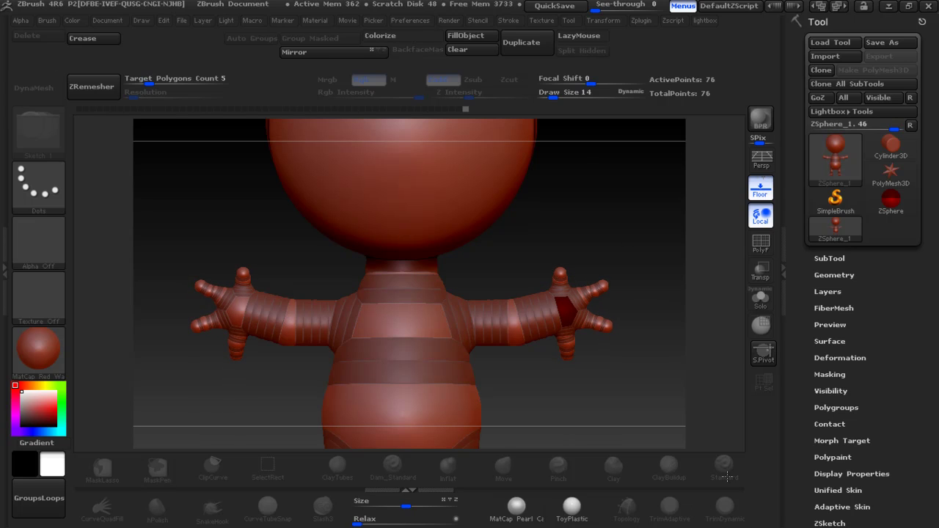
Delete the pinky-tip ZSphere and move the new tip outward to lengthen the pinky
{"action": "left_click_drag", "start_coordinate": [621, 358], "coordinate": [499, 368]}
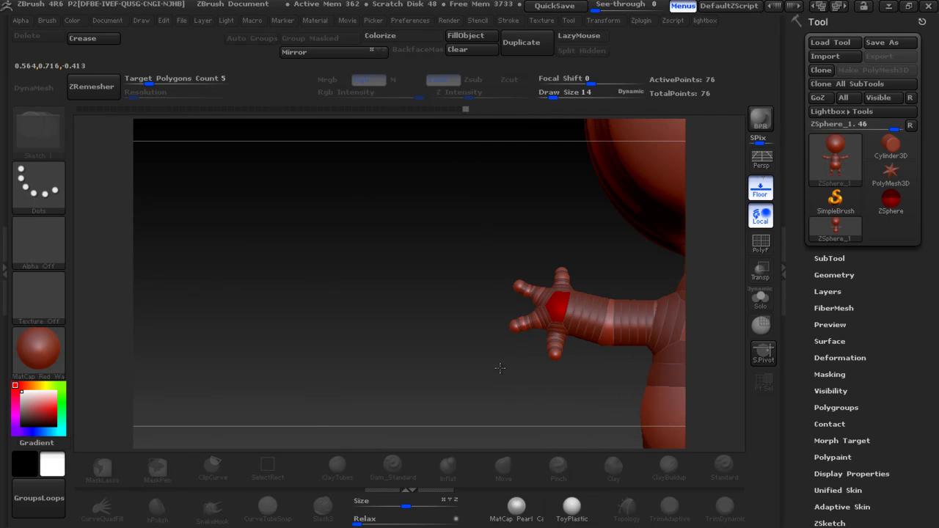
{"action": "mouse_move", "coordinate": [570, 389]}
{"action": "left_mouse_down"}
{"action": "mouse_move", "coordinate": [578, 229]}
{"action": "mouse_move", "coordinate": [614, 276]}
{"action": "left_mouse_up"}
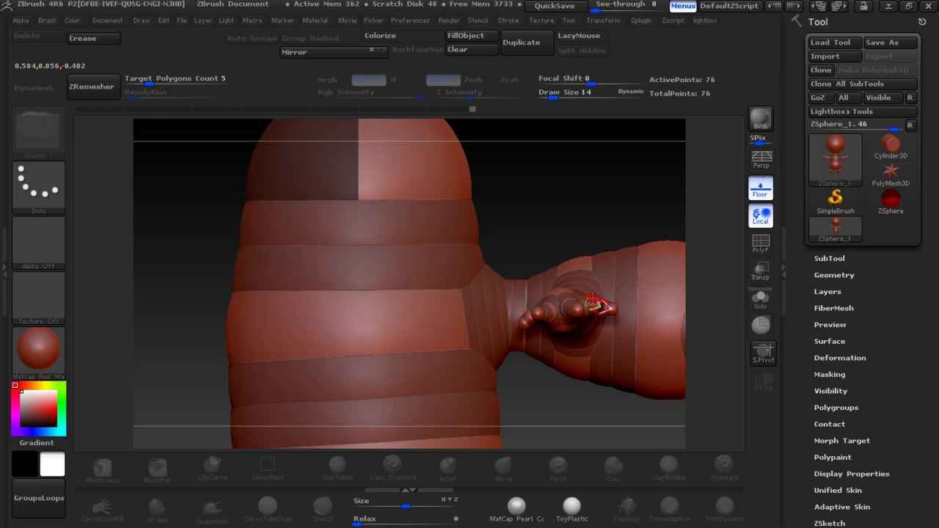
{"action": "left_click_drag", "start_coordinate": [577, 120], "coordinate": [609, 365]}
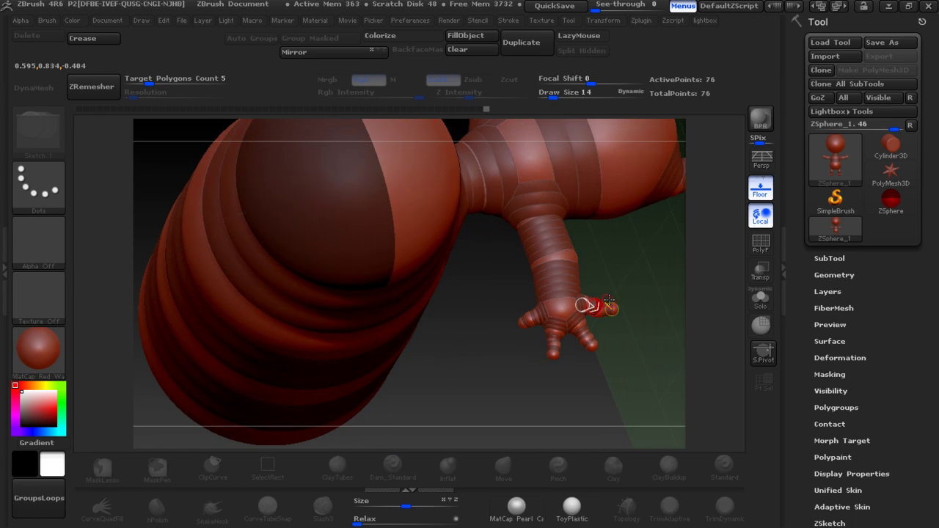
{"action": "left_click_drag", "start_coordinate": [628, 314], "coordinate": [650, 402], "text": "alt"}
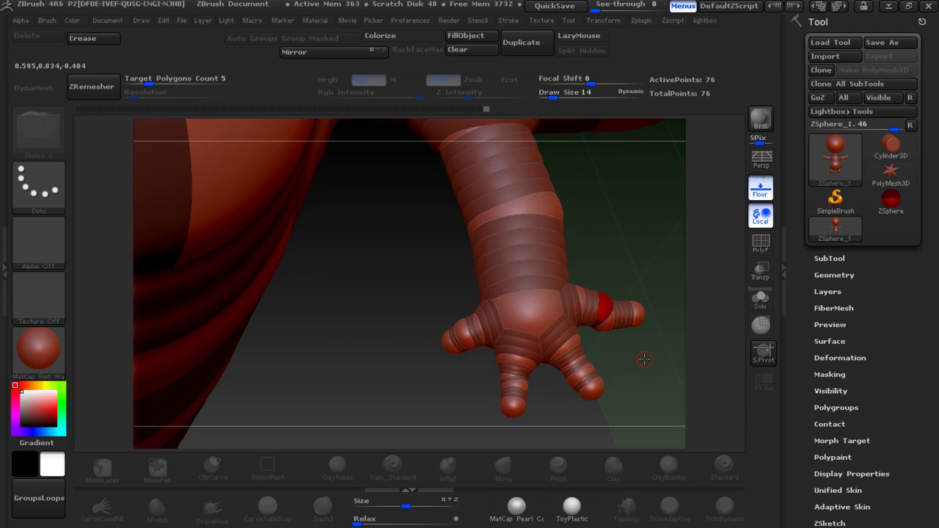
{"action": "left_click", "coordinate": [637, 317], "text": "alt"}
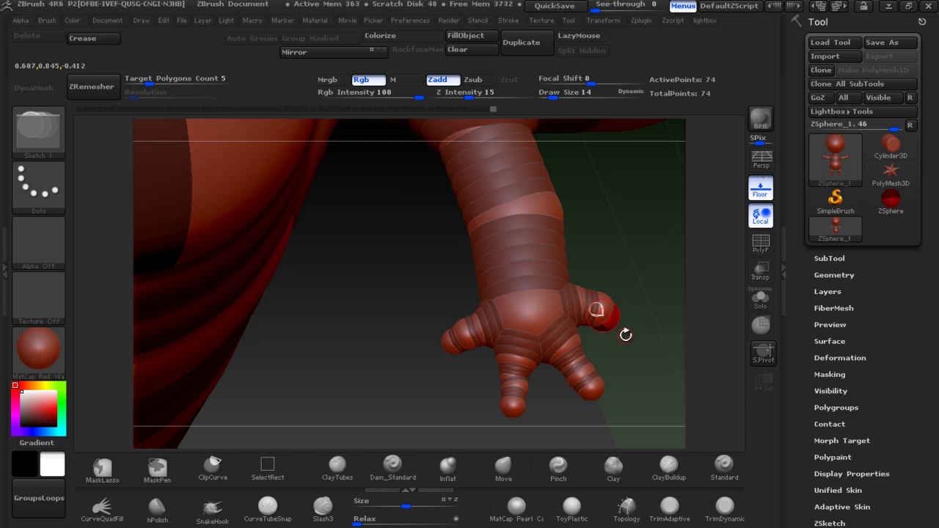
{"action": "left_click_drag", "start_coordinate": [613, 321], "coordinate": [640, 337]}
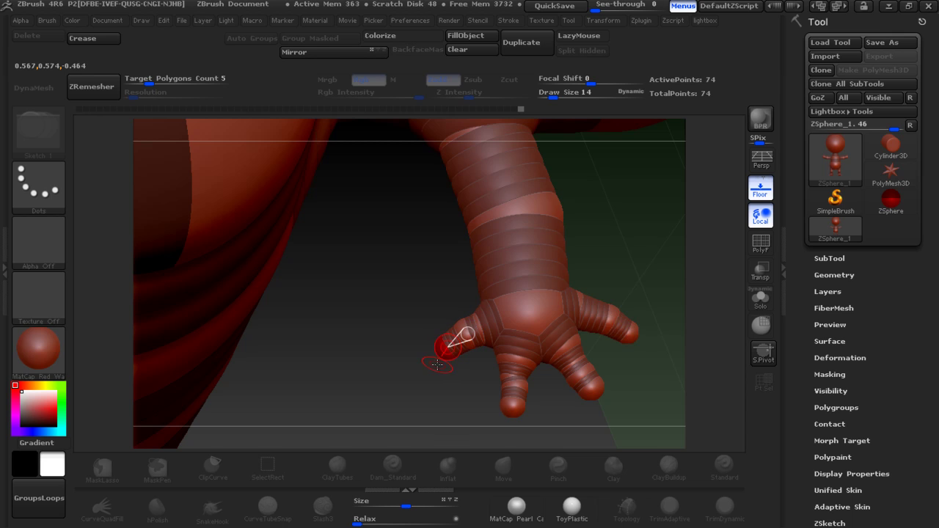
{"action": "key", "text": "f"}
{"action": "mouse_move", "coordinate": [452, 362]}
{"action": "left_mouse_down"}
{"action": "mouse_move", "coordinate": [483, 153]}
{"action": "mouse_move", "coordinate": [411, 347]}
{"action": "mouse_move", "coordinate": [536, 352]}
{"action": "mouse_move", "coordinate": [508, 355]}
{"action": "mouse_move", "coordinate": [548, 262]}
{"action": "mouse_move", "coordinate": [554, 308]}
{"action": "mouse_move", "coordinate": [608, 325]}
{"action": "mouse_move", "coordinate": [610, 315]}
{"action": "mouse_move", "coordinate": [548, 319]}
{"action": "mouse_move", "coordinate": [653, 317]}
{"action": "mouse_move", "coordinate": [565, 306]}
{"action": "left_mouse_up"}
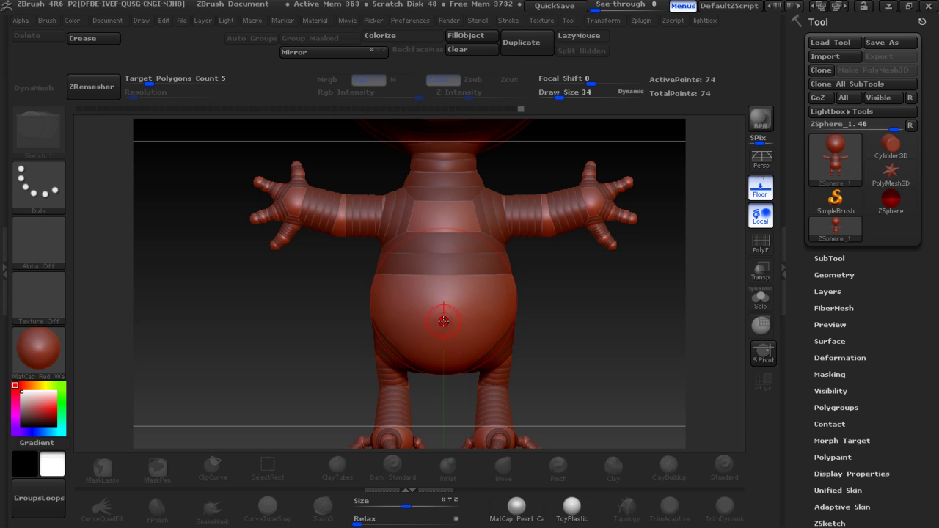
Draw a tail ZSphere from the lower body, then stretch its end out and bend its middle joint
{"action": "key", "text": "q"}
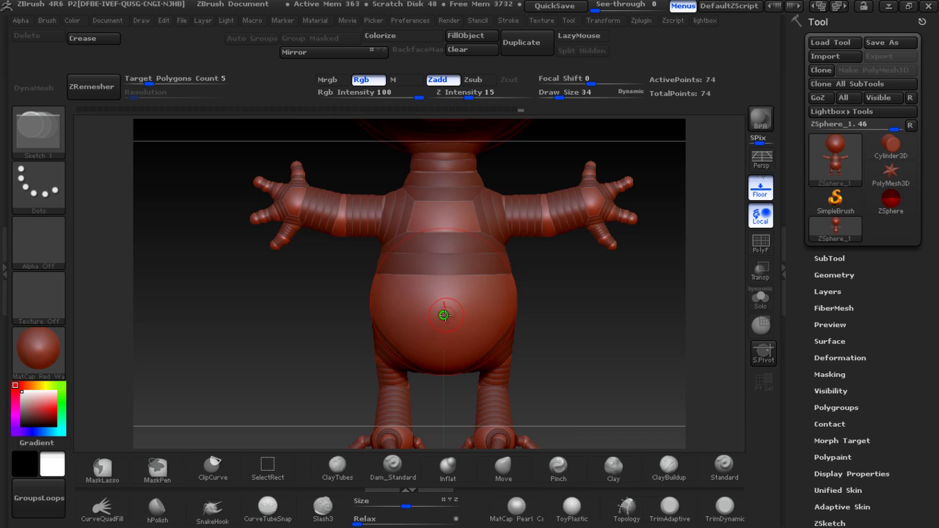
{"action": "left_click_drag", "start_coordinate": [444, 322], "coordinate": [444, 323]}
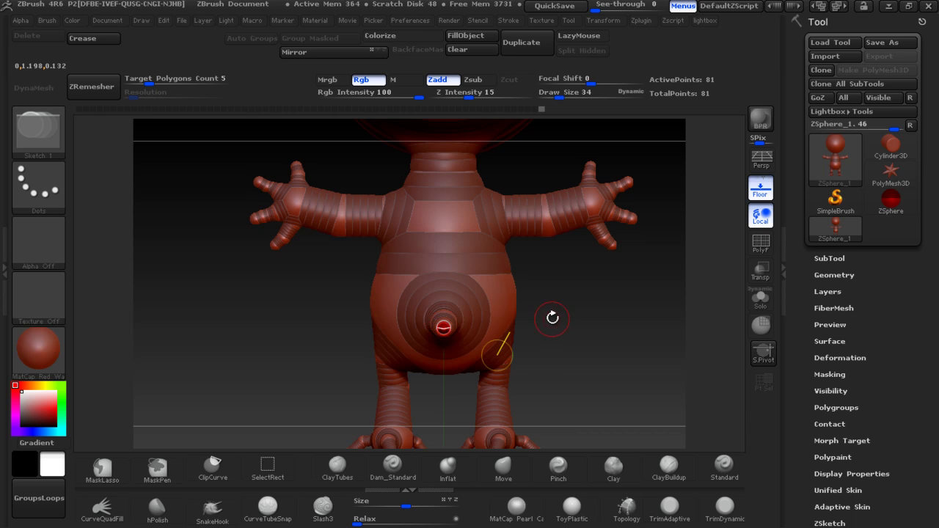
{"action": "left_click_drag", "start_coordinate": [550, 315], "coordinate": [626, 319]}
{"action": "key", "text": "w"}
{"action": "left_click_drag", "start_coordinate": [450, 303], "coordinate": [640, 243]}
{"action": "mouse_move", "coordinate": [452, 306]}
{"action": "left_mouse_down"}
{"action": "mouse_move", "coordinate": [477, 326]}
{"action": "mouse_move", "coordinate": [423, 326]}
{"action": "mouse_move", "coordinate": [488, 333]}
{"action": "left_mouse_up"}
{"action": "left_click_drag", "start_coordinate": [409, 272], "coordinate": [420, 215], "text": "shift"}
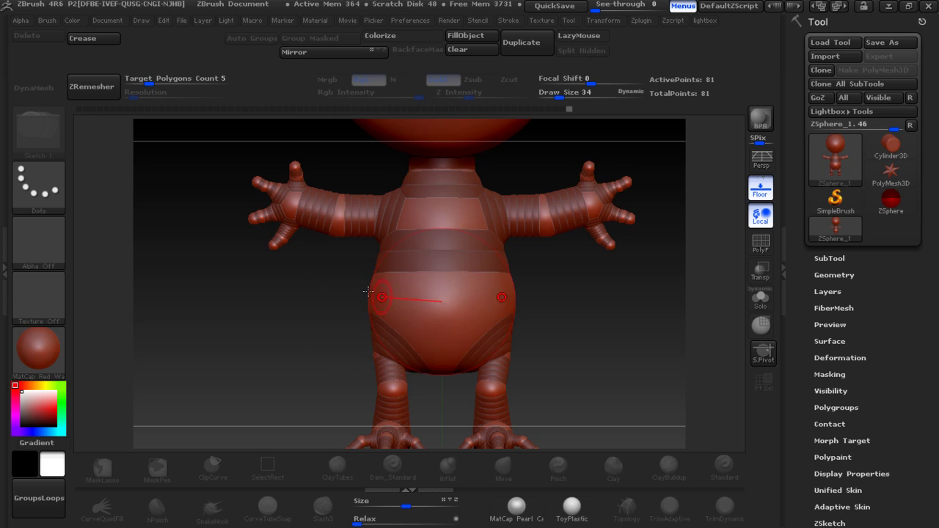
Delete three tail-end ZSpheres and stretch the tail tip up and right so it kinks upward
{"action": "mouse_move", "coordinate": [631, 322]}
{"action": "left_mouse_down"}
{"action": "mouse_move", "coordinate": [500, 344]}
{"action": "mouse_move", "coordinate": [576, 333]}
{"action": "left_mouse_up"}
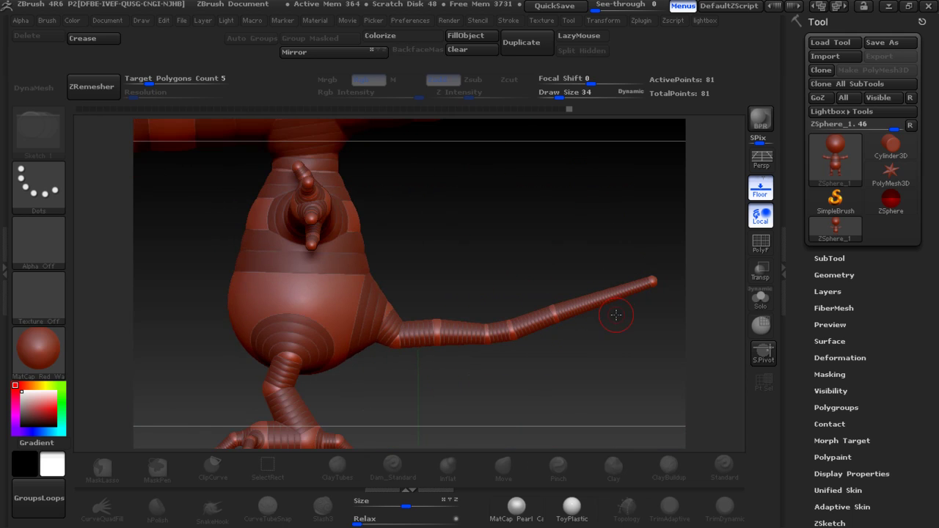
{"action": "left_click", "coordinate": [654, 277], "text": "alt"}
{"action": "left_click", "coordinate": [554, 313], "text": "alt"}
{"action": "left_click", "coordinate": [512, 330], "text": "alt"}
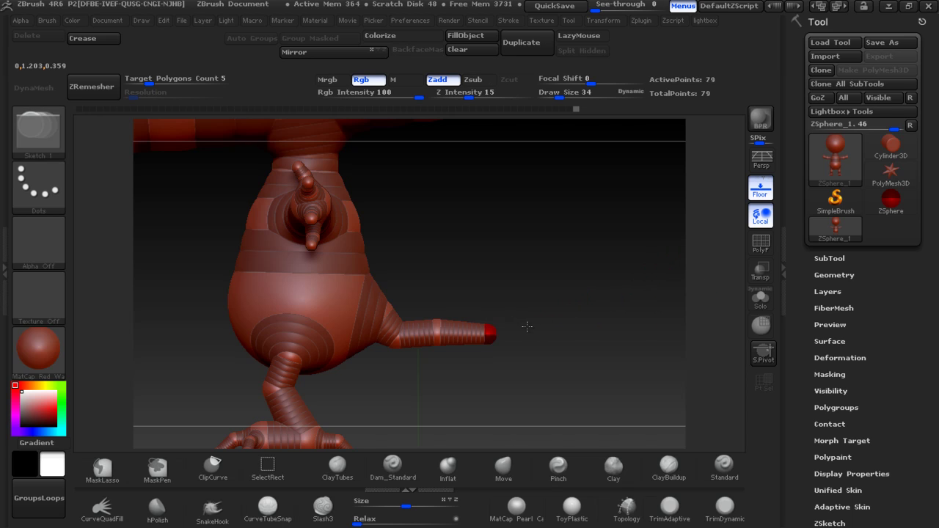
{"action": "key", "text": "w"}
{"action": "left_click_drag", "start_coordinate": [488, 334], "coordinate": [671, 251]}
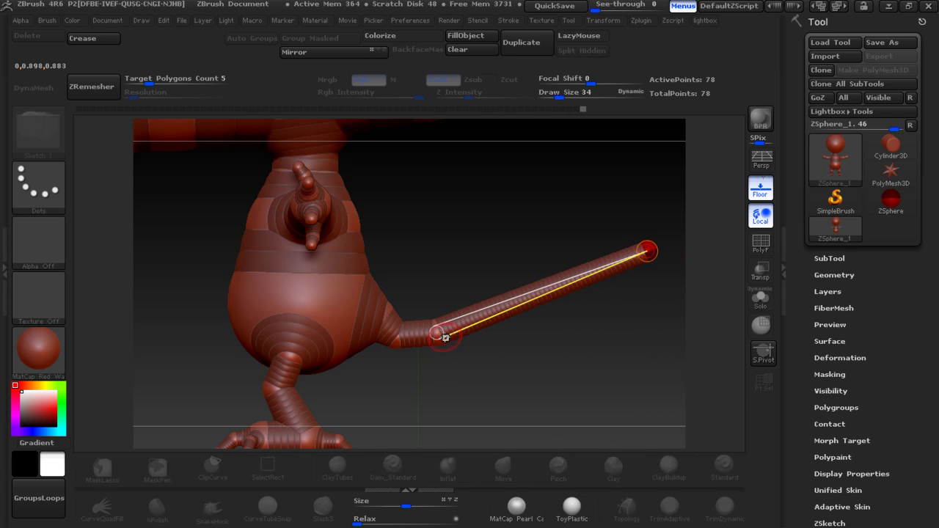
{"action": "left_click_drag", "start_coordinate": [445, 335], "coordinate": [517, 327]}
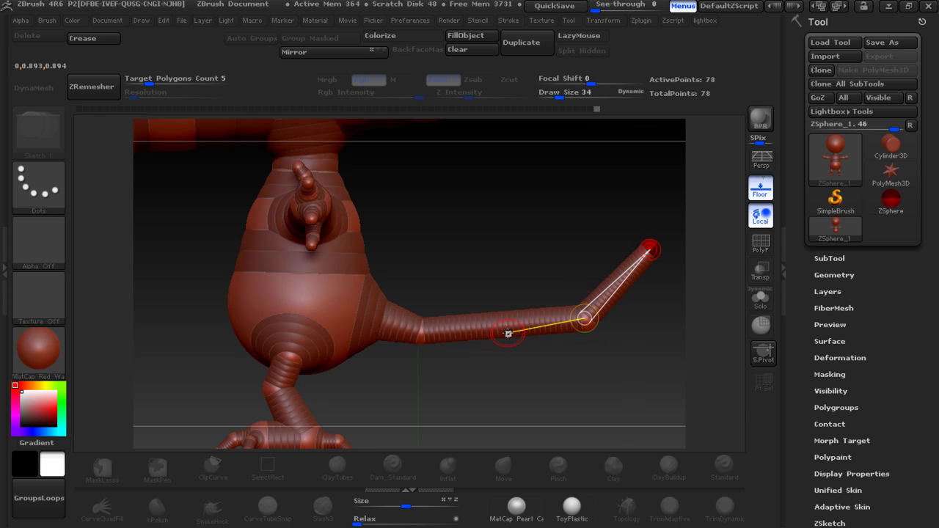
Insert new joint ZSpheres along the tail, resize and slide them, and bend the upper tail tip
{"action": "key", "text": "q"}
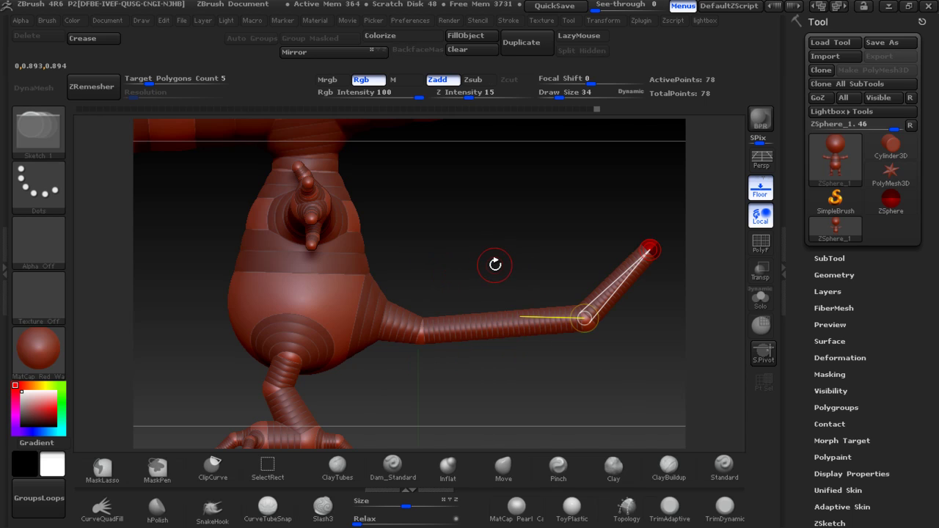
{"action": "left_click", "coordinate": [439, 326]}
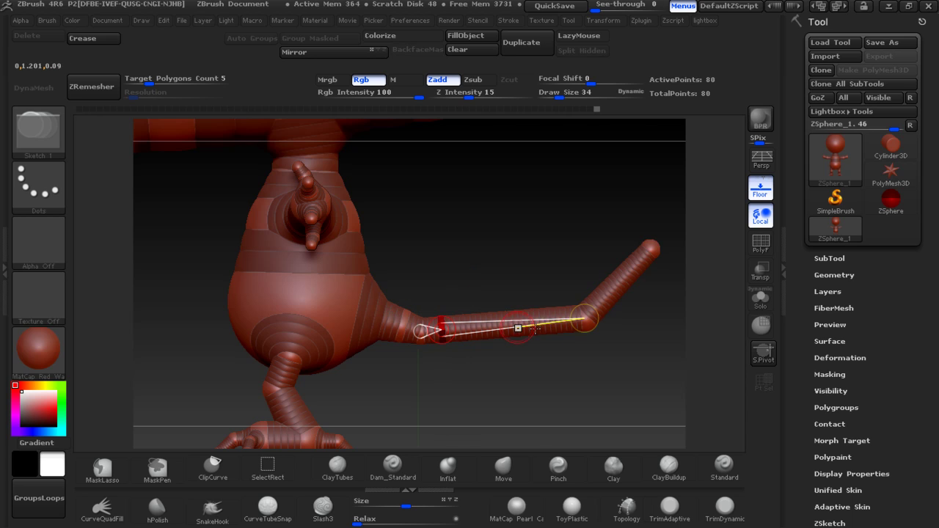
{"action": "left_click", "coordinate": [602, 295]}
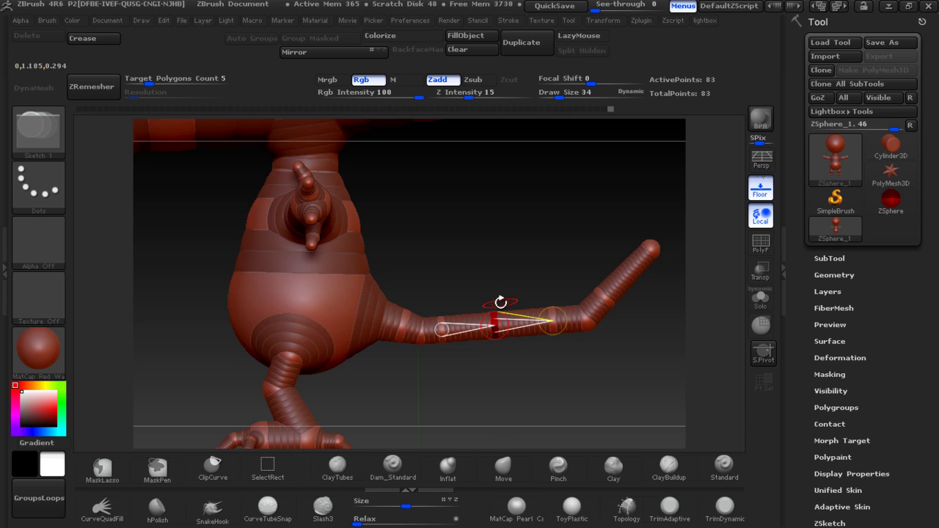
{"action": "left_click", "coordinate": [500, 316]}
{"action": "left_click_drag", "start_coordinate": [501, 315], "coordinate": [447, 334]}
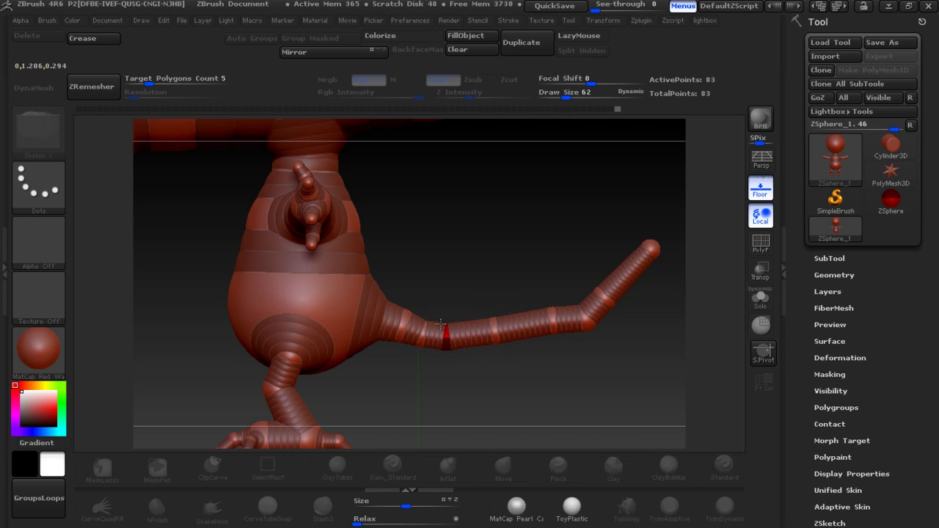
{"action": "mouse_move", "coordinate": [505, 317]}
{"action": "left_mouse_down"}
{"action": "mouse_move", "coordinate": [596, 313]}
{"action": "mouse_move", "coordinate": [583, 315]}
{"action": "mouse_move", "coordinate": [595, 302]}
{"action": "left_mouse_up"}
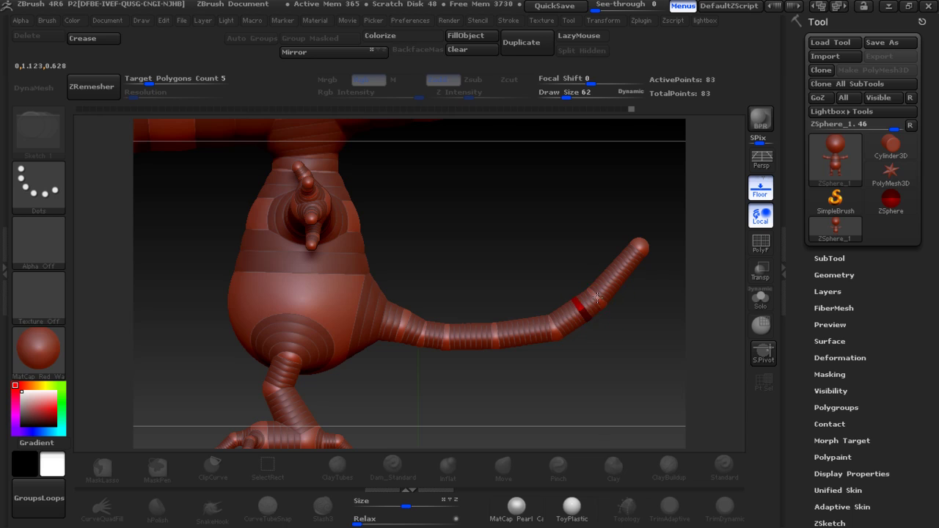
{"action": "left_click_drag", "start_coordinate": [637, 247], "coordinate": [629, 233]}
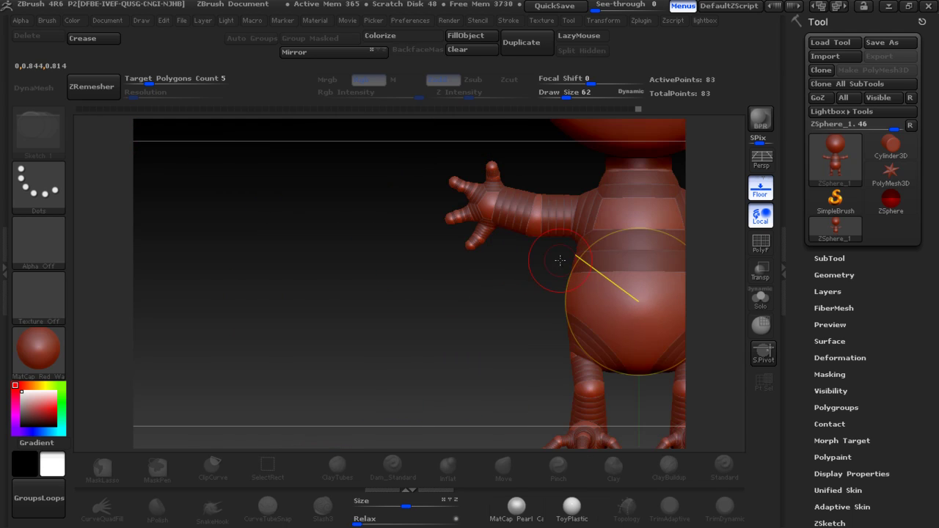
{"action": "left_click_drag", "start_coordinate": [560, 260], "coordinate": [596, 294]}
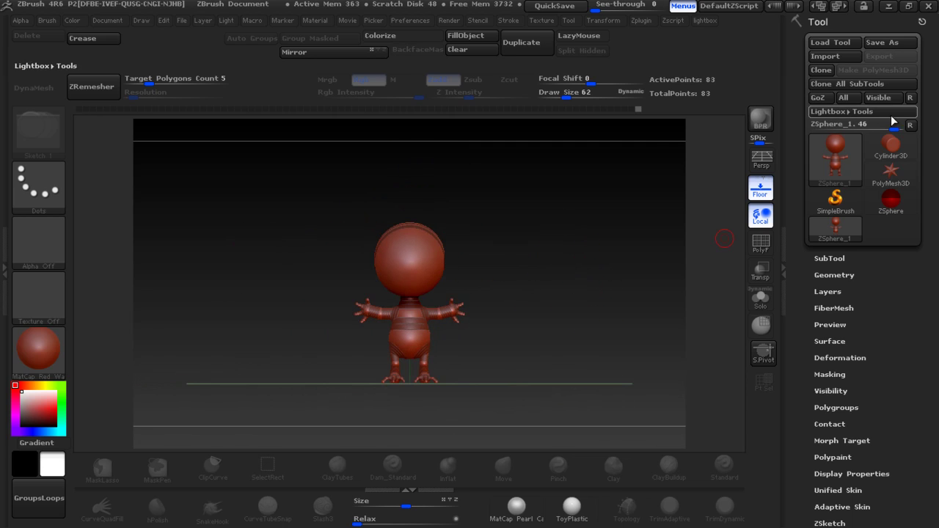
Save the ZSphere model as the ZTool file AVPPREDATOR
{"action": "left_click", "coordinate": [886, 43]}
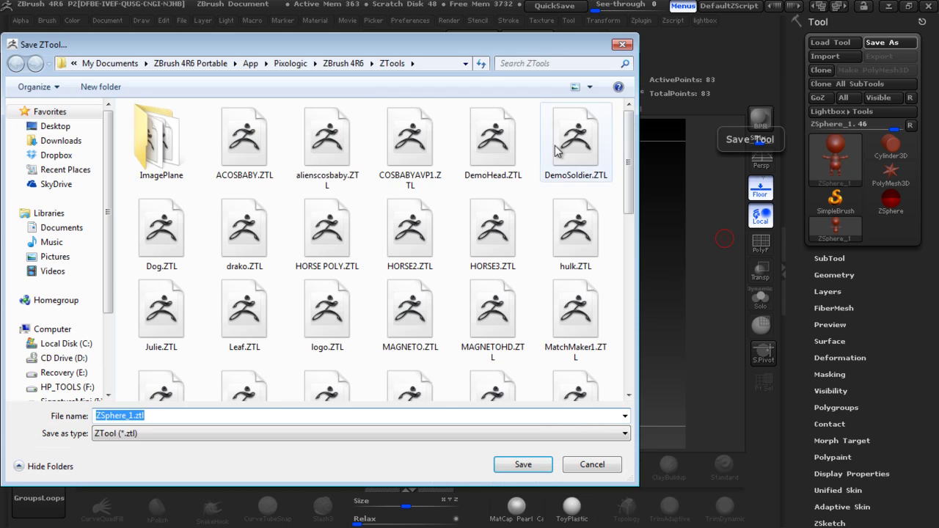
{"action": "mouse_move", "coordinate": [409, 139]}
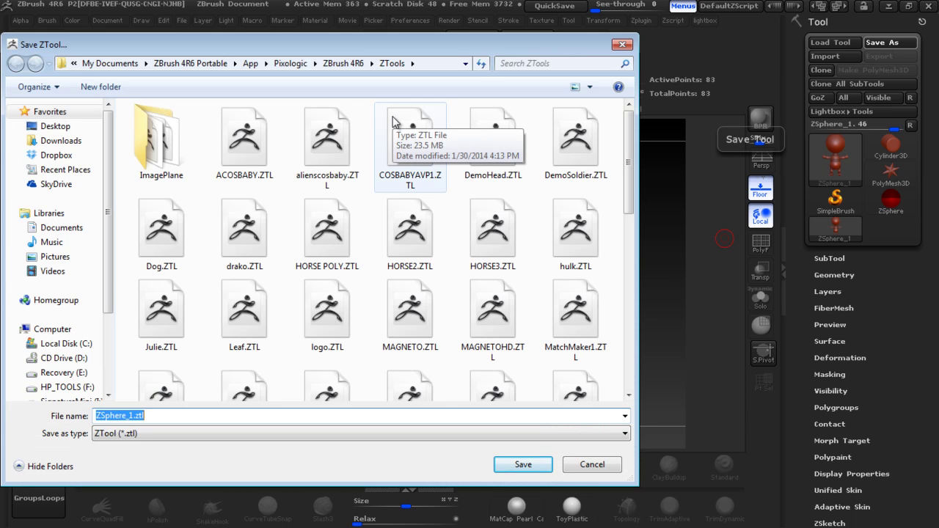
{"action": "type", "text": "AVP"}
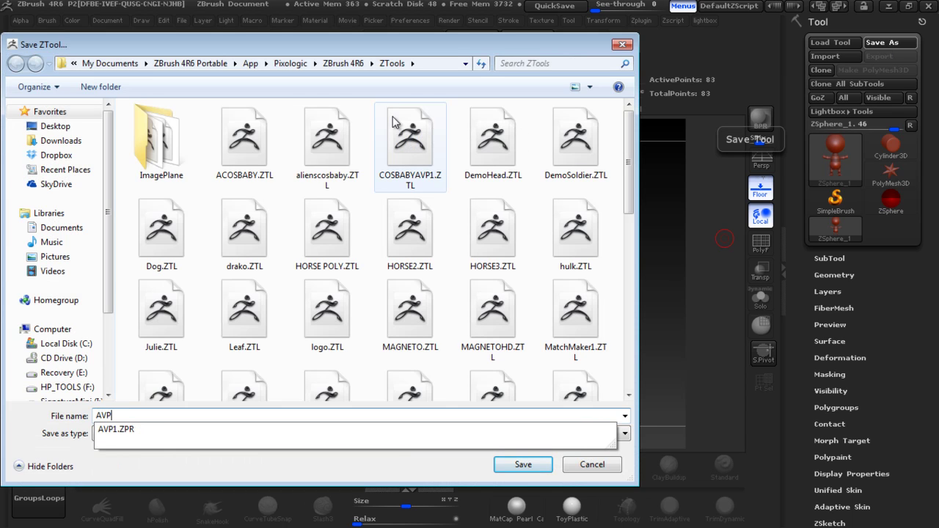
{"action": "type", "text": "PREDATOR"}
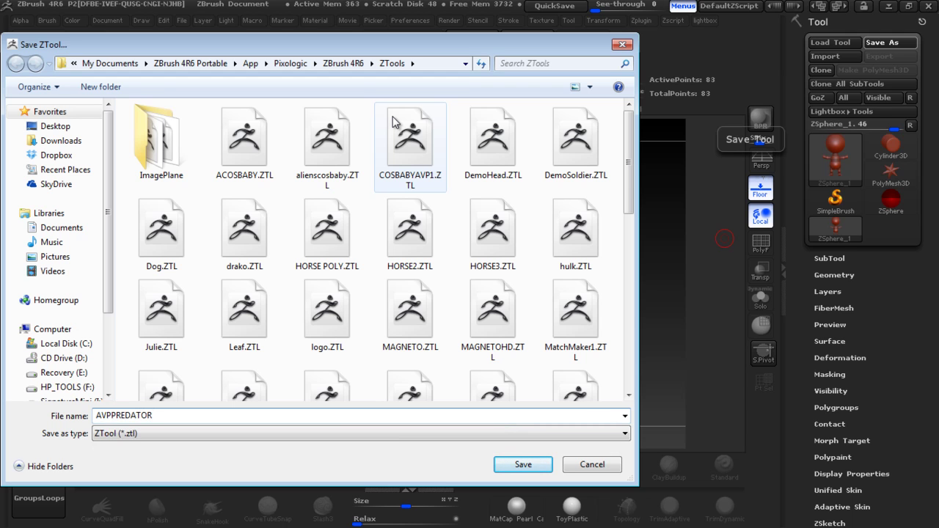
{"action": "key", "text": "Return"}
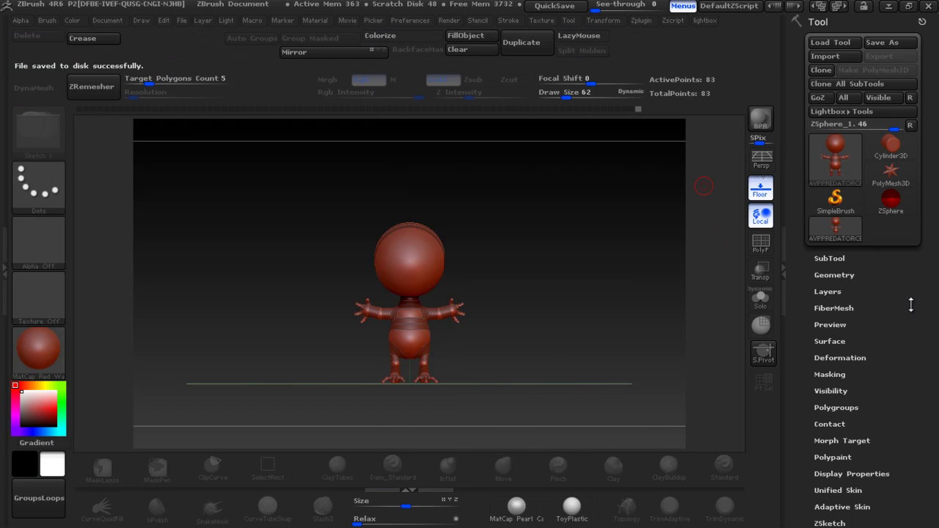
In Tool > Adaptive Skin, raise Density to 4 and preview the skin mesh
{"action": "scroll", "coordinate": [911, 305], "scroll_direction": "down", "scroll_amount": 4}
{"action": "scroll", "coordinate": [911, 305], "scroll_direction": "down", "scroll_amount": 5}
{"action": "scroll", "coordinate": [910, 305], "scroll_direction": "down", "scroll_amount": 3}
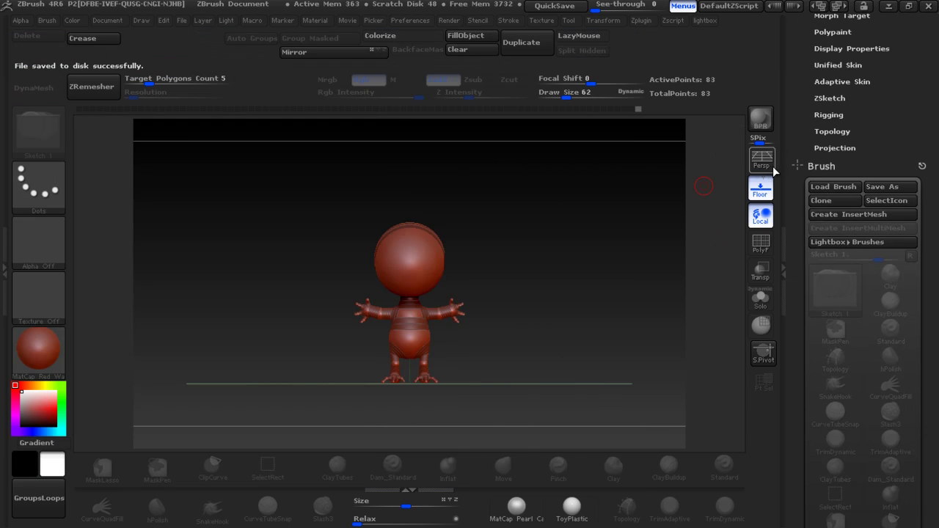
{"action": "left_click", "coordinate": [923, 166]}
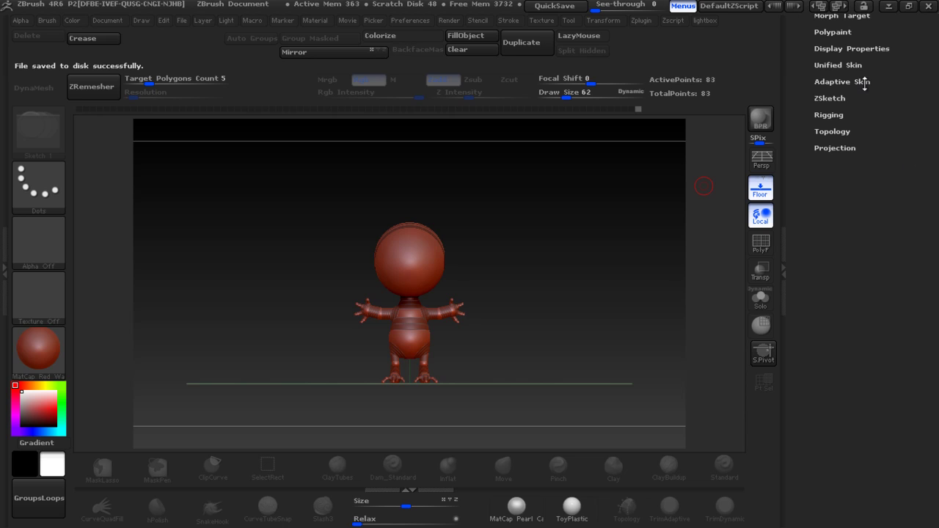
{"action": "left_click_drag", "start_coordinate": [865, 83], "coordinate": [899, 127]}
{"action": "left_click", "coordinate": [857, 108]}
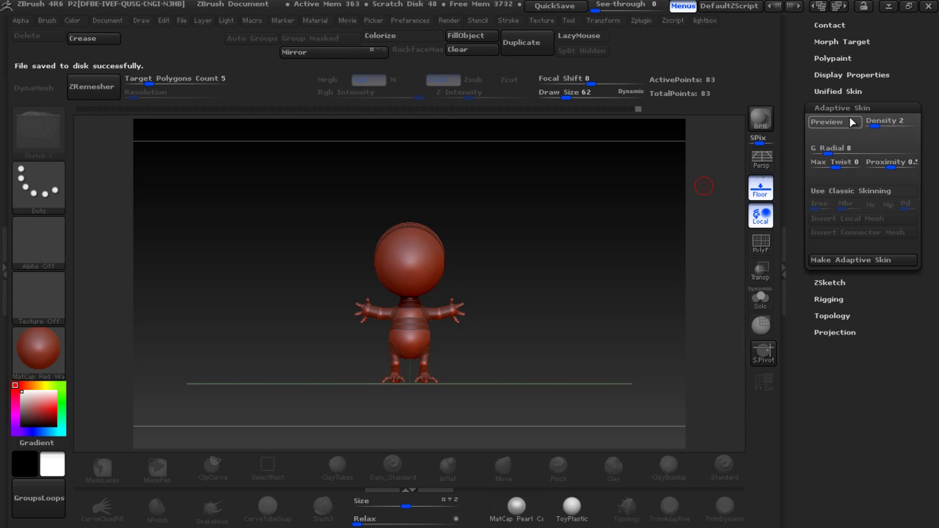
{"action": "left_click", "coordinate": [838, 124]}
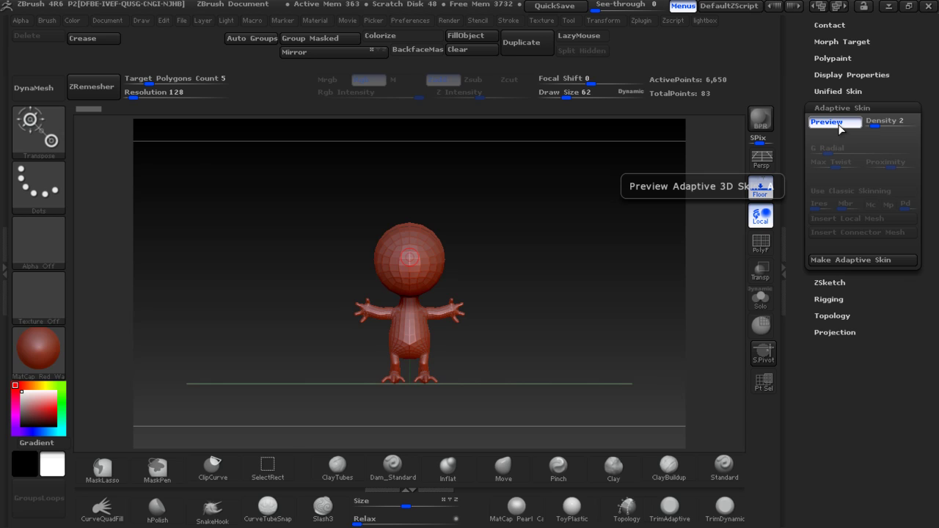
{"action": "left_click", "coordinate": [838, 124]}
{"action": "left_click_drag", "start_coordinate": [875, 127], "coordinate": [888, 126]}
{"action": "left_click", "coordinate": [848, 122]}
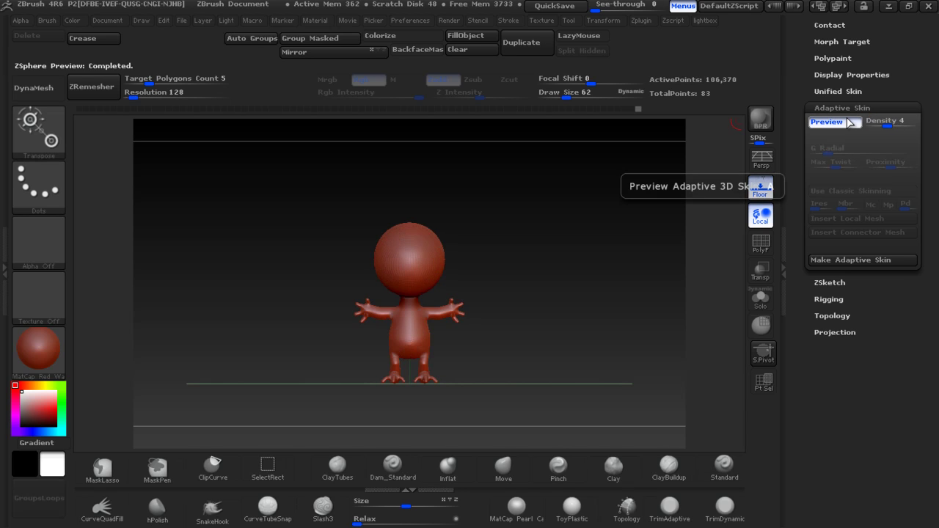
Make the Adaptive Skin mesh, check the alien from side and front, and open the SubTool list
{"action": "left_click", "coordinate": [852, 260]}
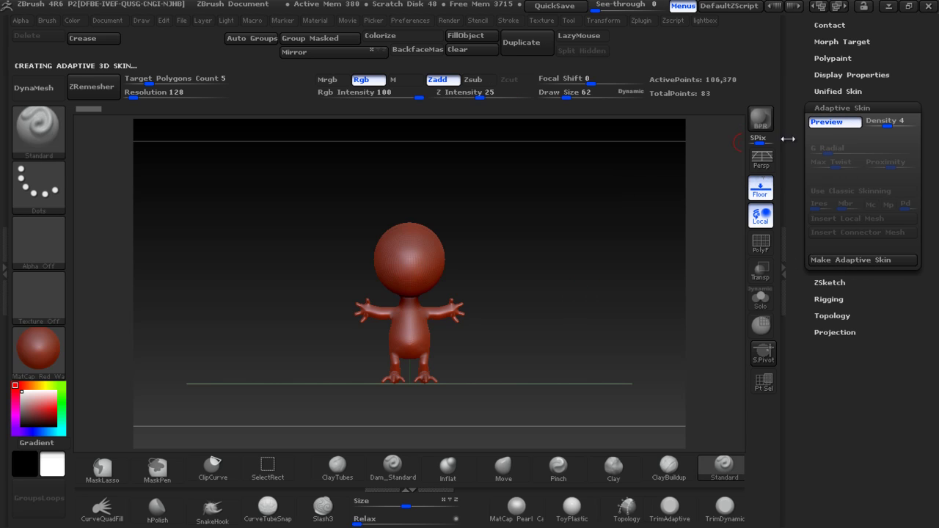
{"action": "left_click", "coordinate": [825, 122]}
{"action": "mouse_move", "coordinate": [440, 309]}
{"action": "left_mouse_down"}
{"action": "mouse_move", "coordinate": [600, 310]}
{"action": "mouse_move", "coordinate": [544, 329]}
{"action": "mouse_move", "coordinate": [601, 334]}
{"action": "left_mouse_up"}
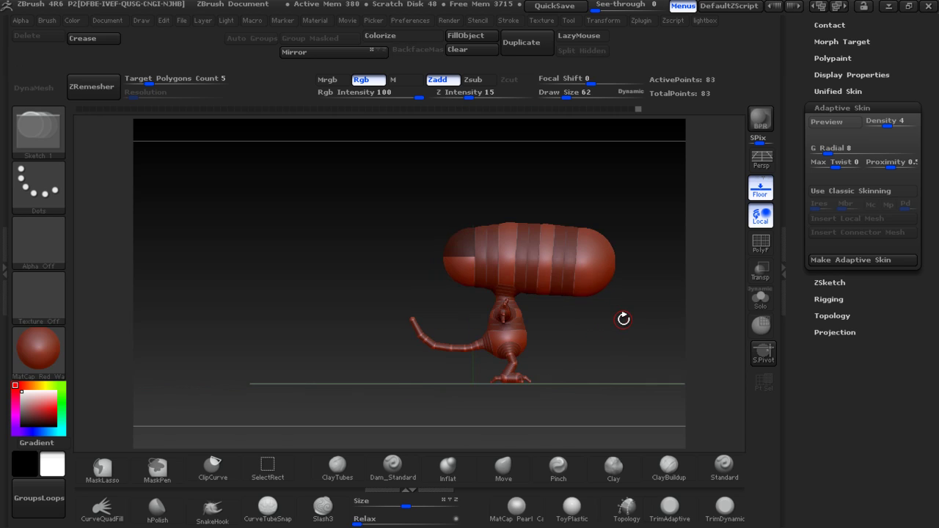
{"action": "left_click_drag", "start_coordinate": [624, 319], "coordinate": [559, 324]}
{"action": "scroll", "coordinate": [938, 215], "scroll_direction": "up", "scroll_amount": 2}
{"action": "scroll", "coordinate": [938, 215], "scroll_direction": "up", "scroll_amount": 3}
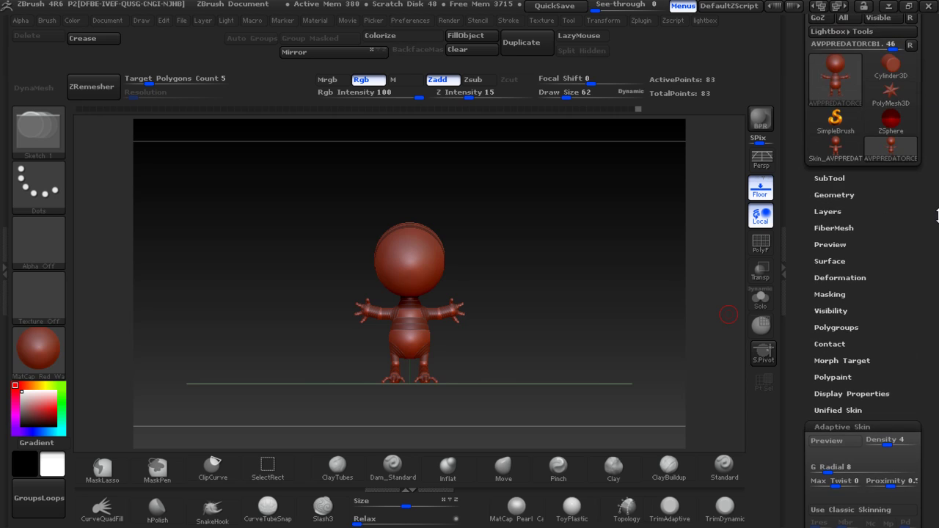
{"action": "left_click", "coordinate": [827, 179]}
{"action": "left_click_drag", "start_coordinate": [827, 183], "coordinate": [840, 69]}
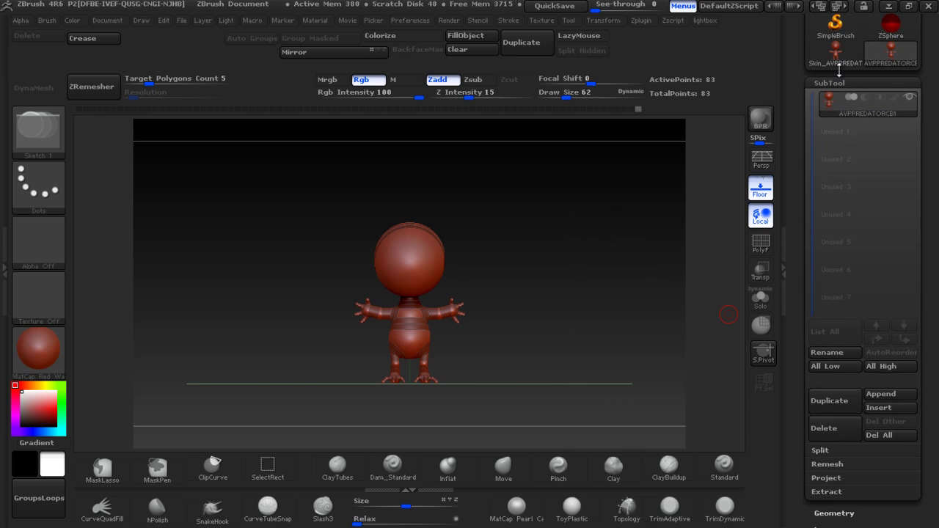
{"action": "left_click_drag", "start_coordinate": [920, 99], "coordinate": [933, 147]}
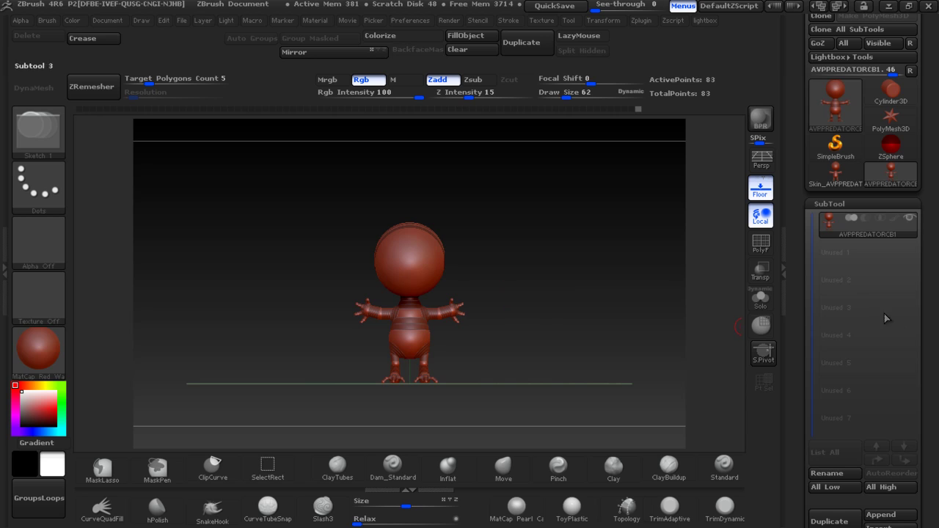
{"action": "left_click_drag", "start_coordinate": [922, 349], "coordinate": [922, 216]}
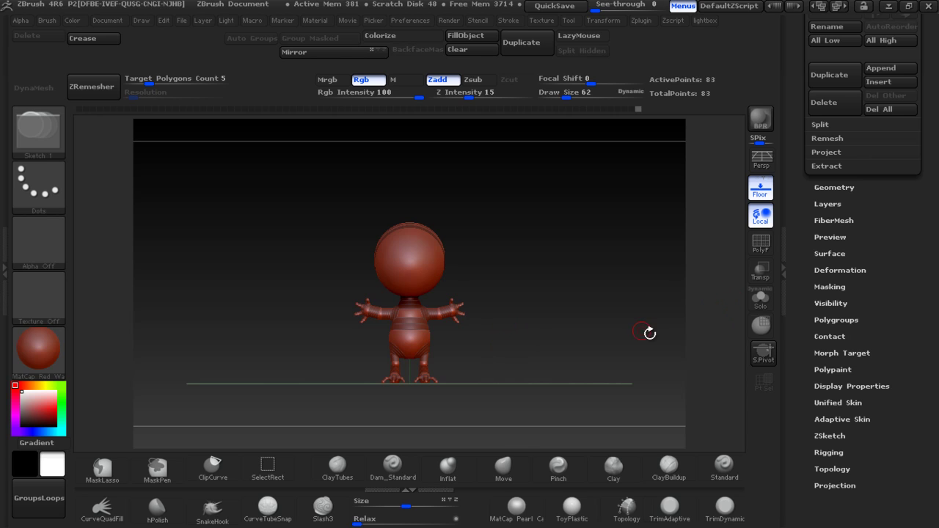
{"action": "left_click_drag", "start_coordinate": [883, 367], "coordinate": [896, 338]}
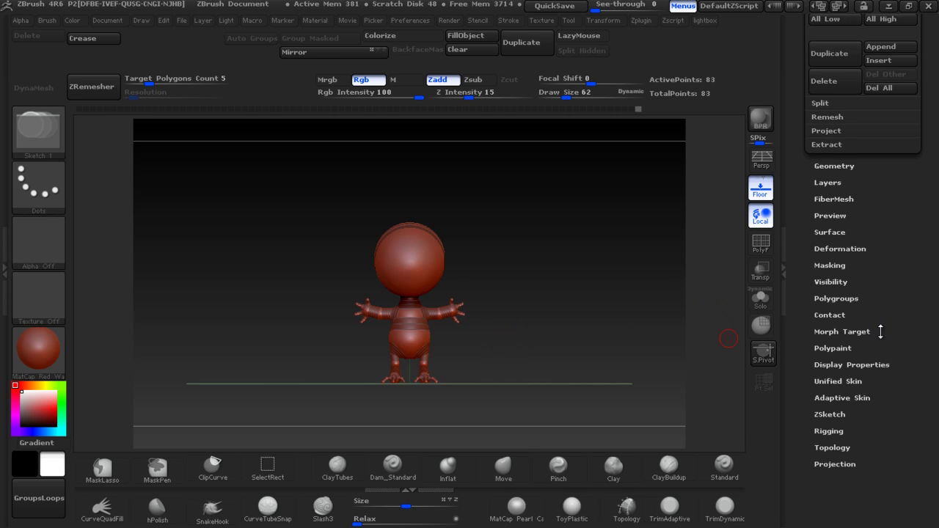
{"action": "mouse_move", "coordinate": [517, 309]}
{"action": "left_mouse_down"}
{"action": "mouse_move", "coordinate": [598, 306]}
{"action": "mouse_move", "coordinate": [529, 317]}
{"action": "left_mouse_up"}
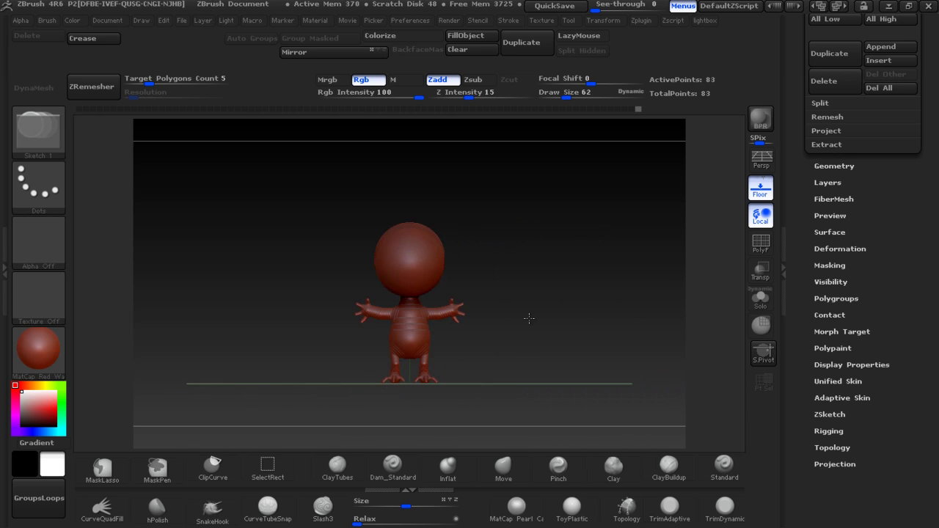
{"action": "left_click_drag", "start_coordinate": [524, 255], "coordinate": [572, 416]}
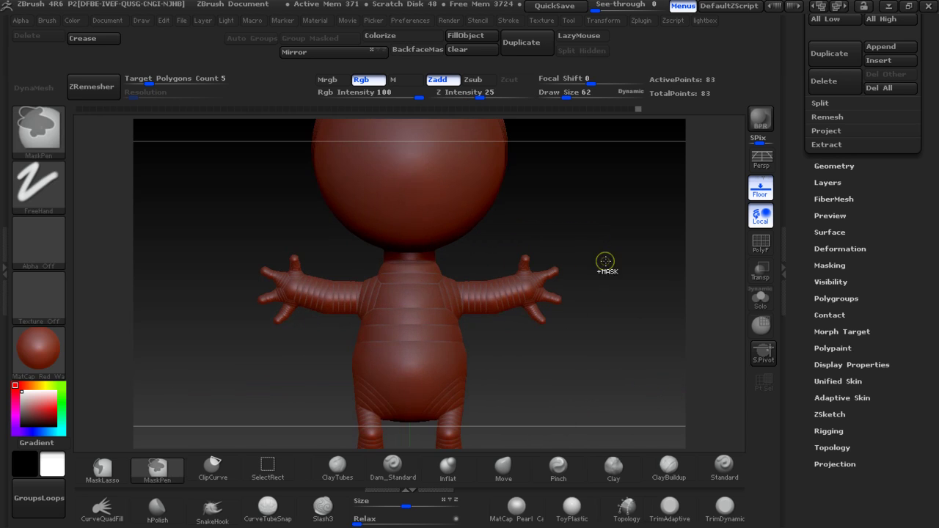
Sketch thick mirrored tubes across the chest, one looping up around the neck
{"action": "key", "text": "ctrl"}
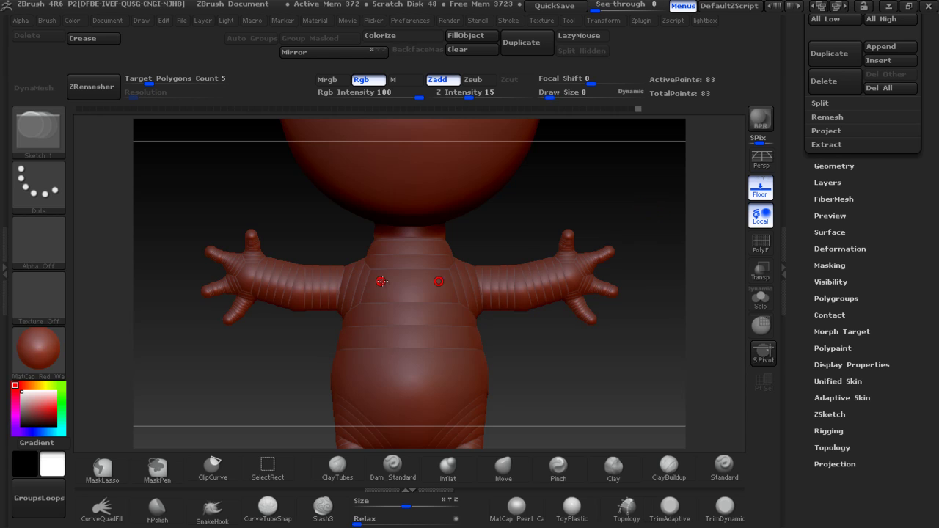
{"action": "left_click_drag", "start_coordinate": [410, 279], "coordinate": [453, 278]}
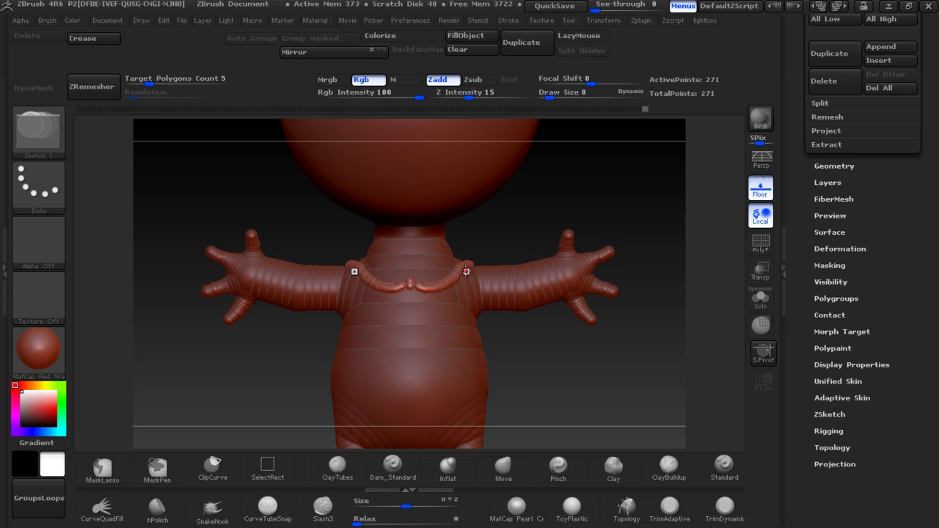
{"action": "key", "text": "bracketright"}
{"action": "key", "text": "bracketright"}
{"action": "key", "text": "bracketright"}
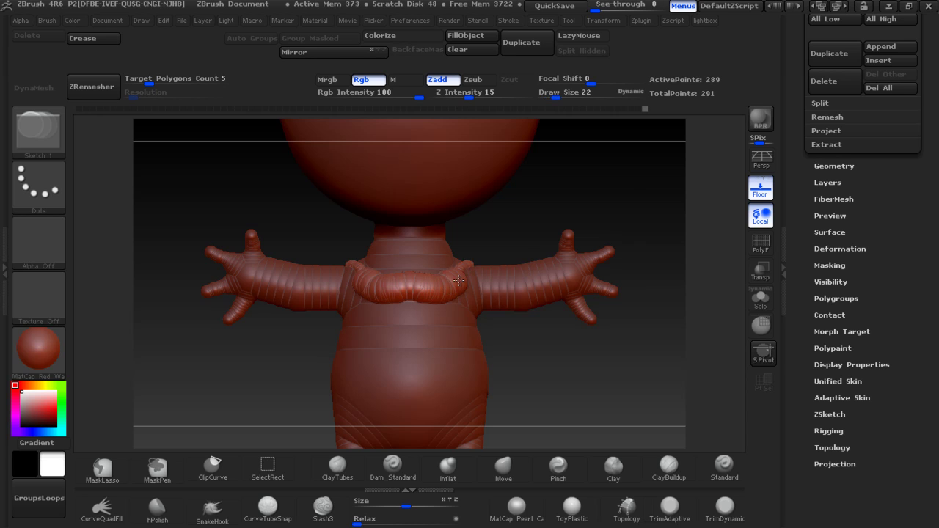
{"action": "key", "text": "bracketright"}
{"action": "left_click_drag", "start_coordinate": [432, 301], "coordinate": [474, 278]}
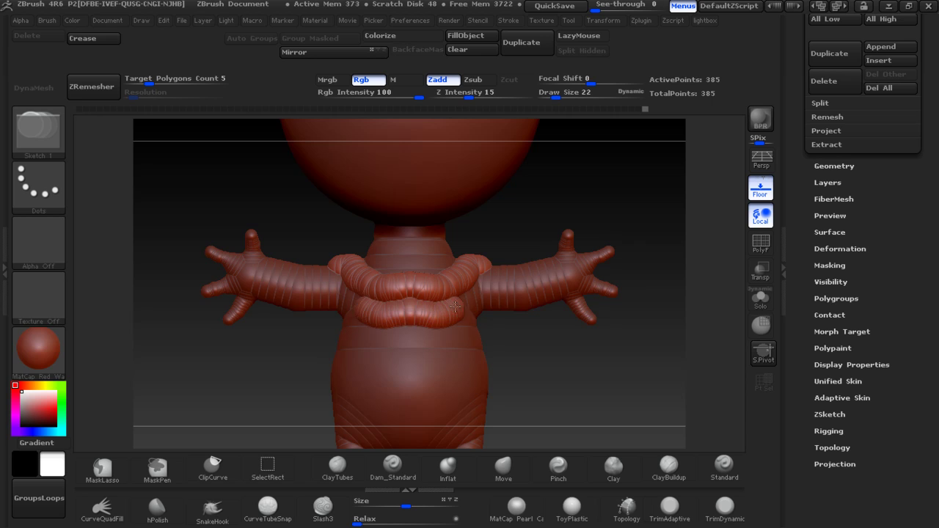
{"action": "mouse_move", "coordinate": [422, 256]}
{"action": "left_mouse_down"}
{"action": "mouse_move", "coordinate": [449, 263]}
{"action": "mouse_move", "coordinate": [448, 311]}
{"action": "left_mouse_up"}
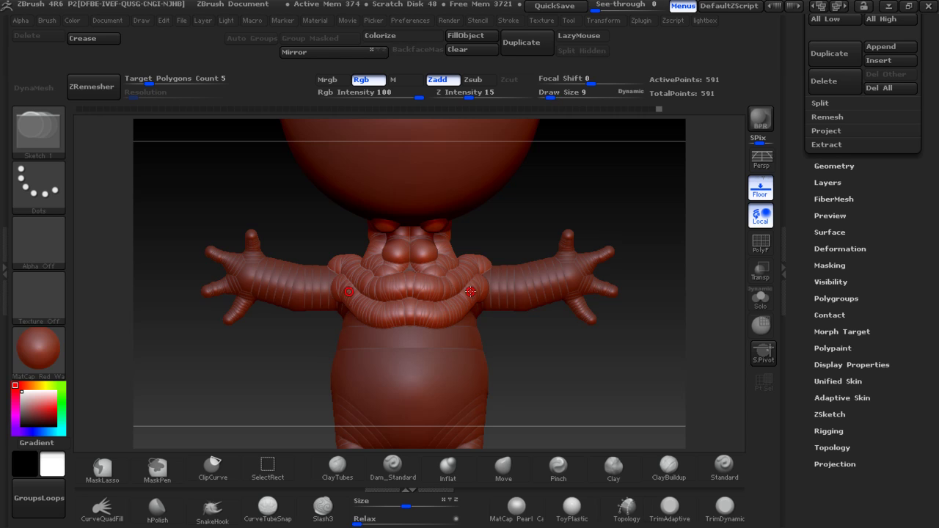
{"action": "mouse_move", "coordinate": [451, 310]}
{"action": "left_mouse_down"}
{"action": "mouse_move", "coordinate": [470, 244]}
{"action": "mouse_move", "coordinate": [481, 250]}
{"action": "left_mouse_up"}
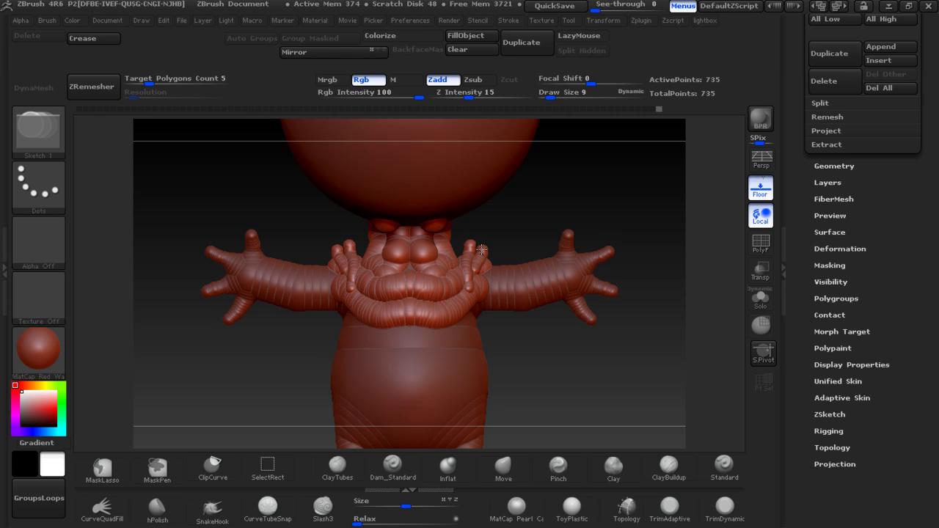
Add knobbly strands up the neck and beard-like tubes below the head, checking the reference photo
{"action": "key", "text": "alt+Tab"}
{"action": "key", "text": "alt+Tab"}
{"action": "mouse_move", "coordinate": [483, 277]}
{"action": "left_mouse_down"}
{"action": "mouse_move", "coordinate": [477, 229]}
{"action": "mouse_move", "coordinate": [490, 251]}
{"action": "mouse_move", "coordinate": [475, 237]}
{"action": "mouse_move", "coordinate": [479, 289]}
{"action": "left_mouse_up"}
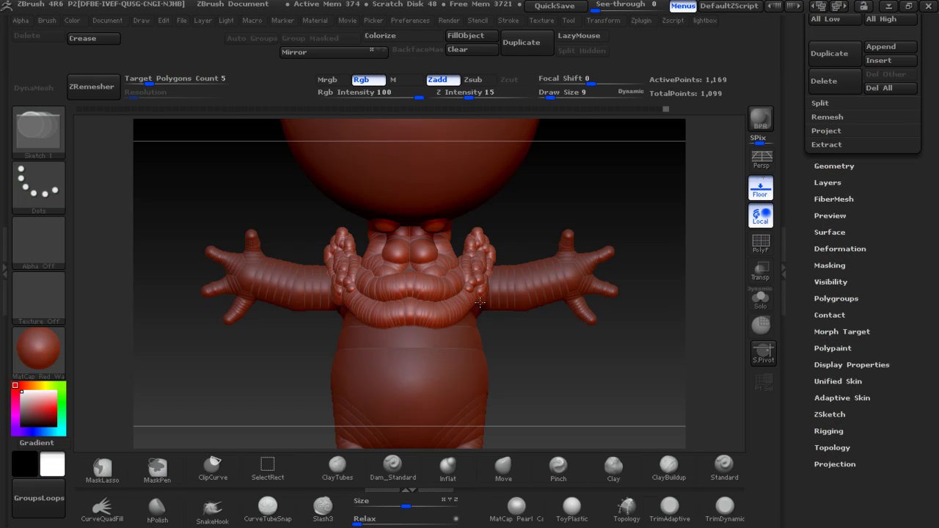
{"action": "key", "text": "alt+Tab"}
{"action": "key", "text": "alt+Tab"}
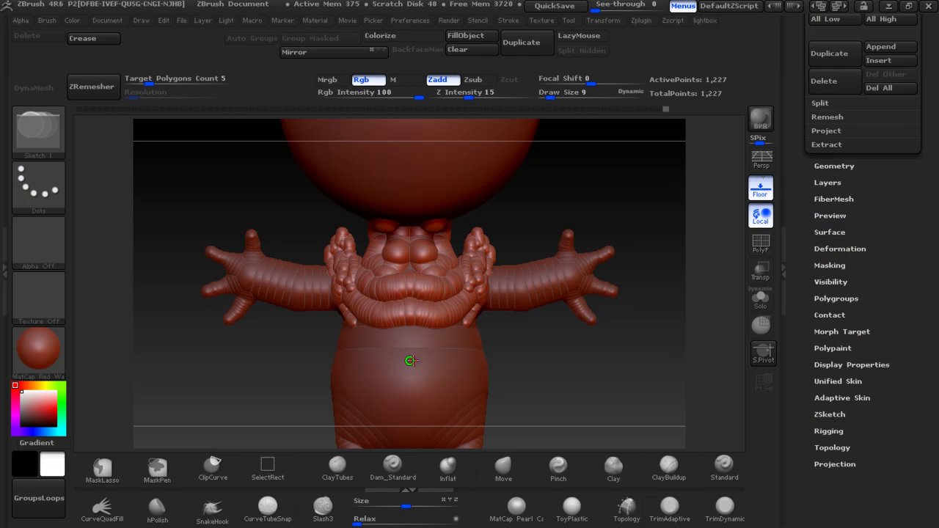
{"action": "mouse_move", "coordinate": [419, 325]}
{"action": "left_mouse_down"}
{"action": "mouse_move", "coordinate": [471, 321]}
{"action": "mouse_move", "coordinate": [444, 338]}
{"action": "mouse_move", "coordinate": [474, 321]}
{"action": "left_mouse_up"}
{"action": "key", "text": "alt+Tab"}
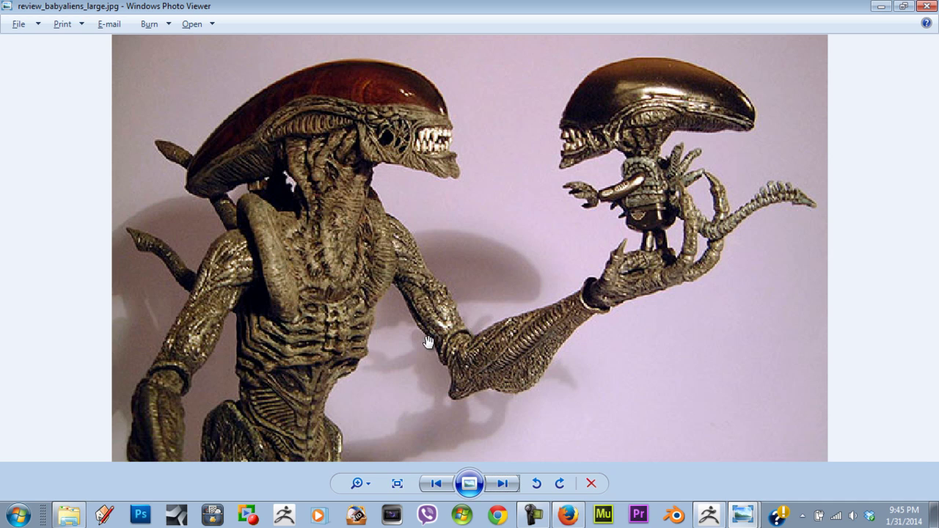
{"action": "key", "text": "alt+Tab"}
Sketch mirrored tubes down the belly from the beard and along its sides
{"action": "mouse_move", "coordinate": [405, 358]}
{"action": "left_mouse_down"}
{"action": "mouse_move", "coordinate": [414, 399]}
{"action": "mouse_move", "coordinate": [400, 365]}
{"action": "left_mouse_up"}
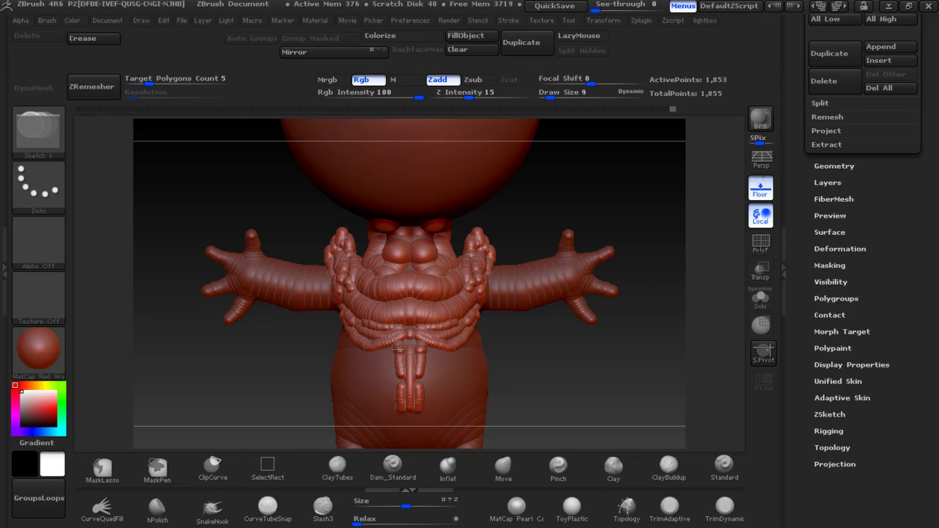
{"action": "key", "text": "alt+Tab"}
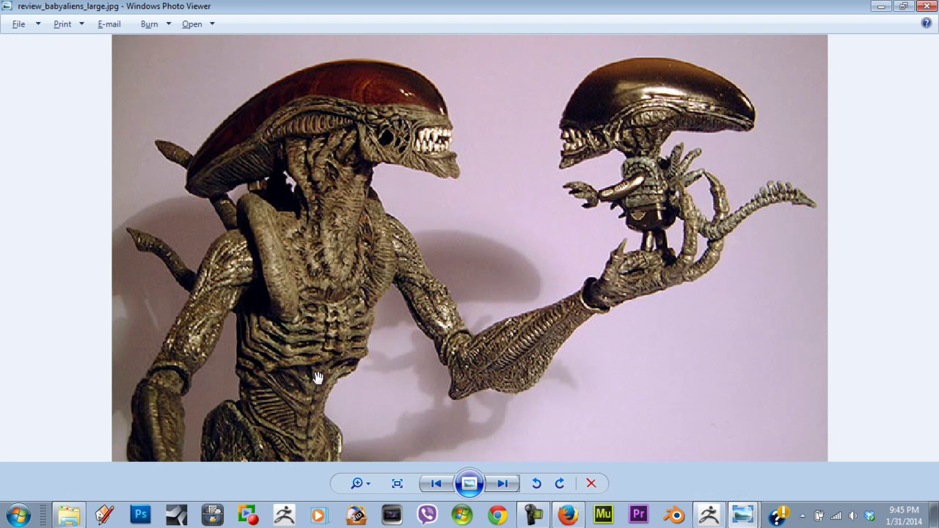
{"action": "key", "text": "alt+Tab"}
{"action": "left_click_drag", "start_coordinate": [363, 351], "coordinate": [400, 420]}
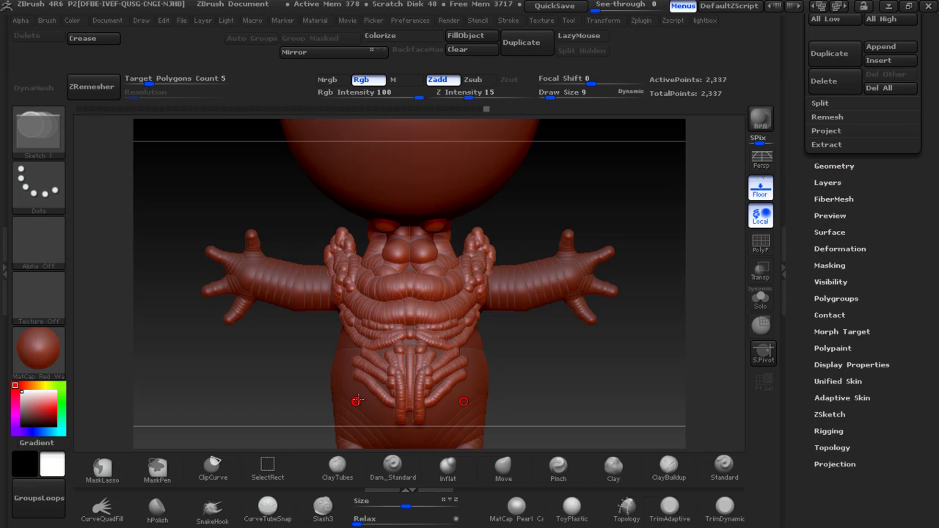
{"action": "mouse_move", "coordinate": [358, 379]}
{"action": "left_mouse_down"}
{"action": "mouse_move", "coordinate": [344, 343]}
{"action": "mouse_move", "coordinate": [323, 365]}
{"action": "mouse_move", "coordinate": [381, 397]}
{"action": "left_mouse_up"}
Try thicker tubes across the belly, undo them, and turn the model to view its back
{"action": "key", "text": "bracketright"}
{"action": "left_click_drag", "start_coordinate": [307, 365], "coordinate": [350, 364]}
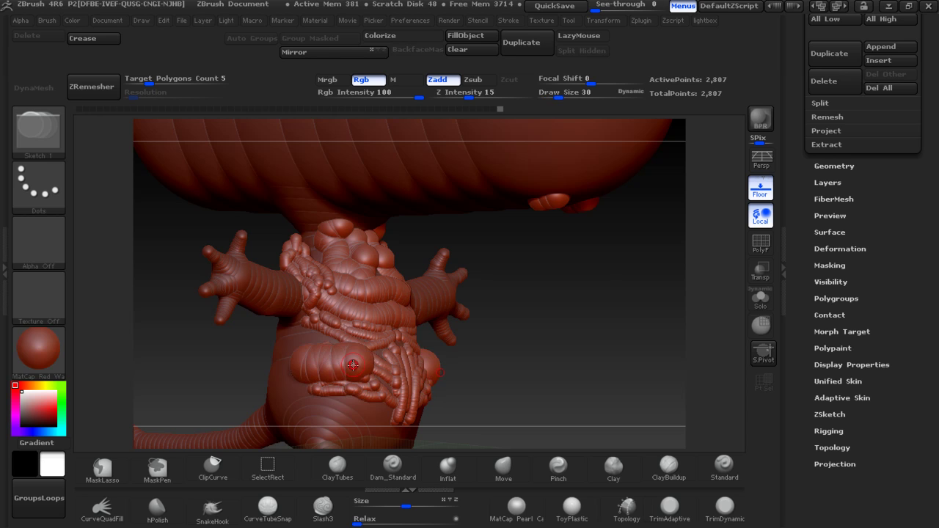
{"action": "key", "text": "ctrl+z"}
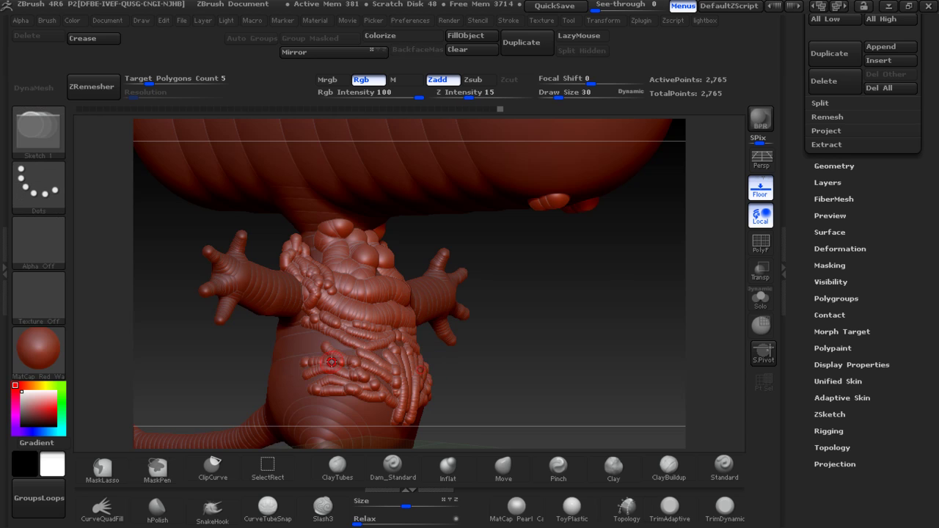
{"action": "left_click_drag", "start_coordinate": [316, 360], "coordinate": [358, 382]}
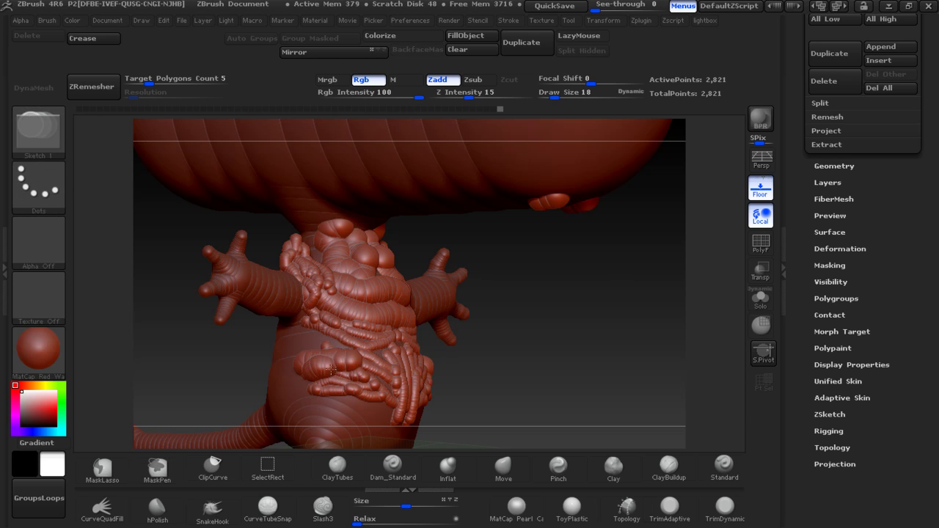
{"action": "left_click_drag", "start_coordinate": [358, 383], "coordinate": [437, 387]}
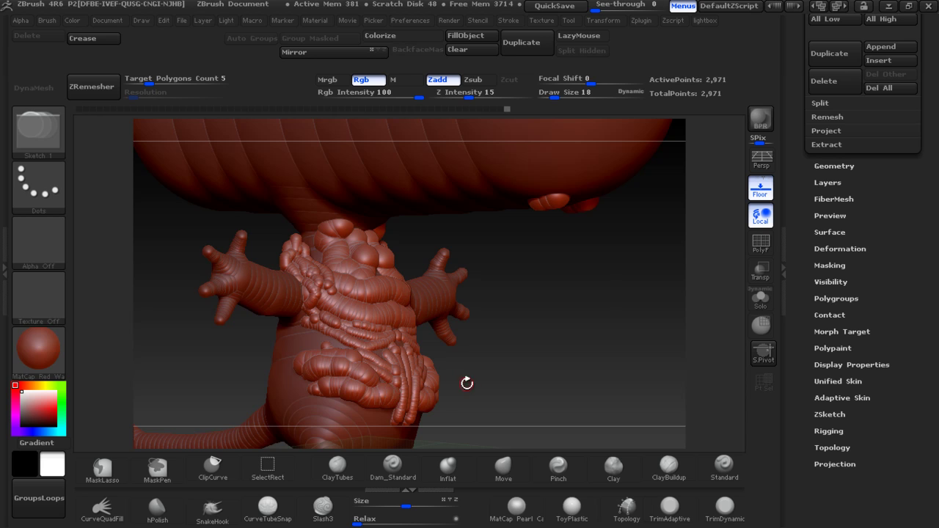
{"action": "key", "text": "ctrl+z"}
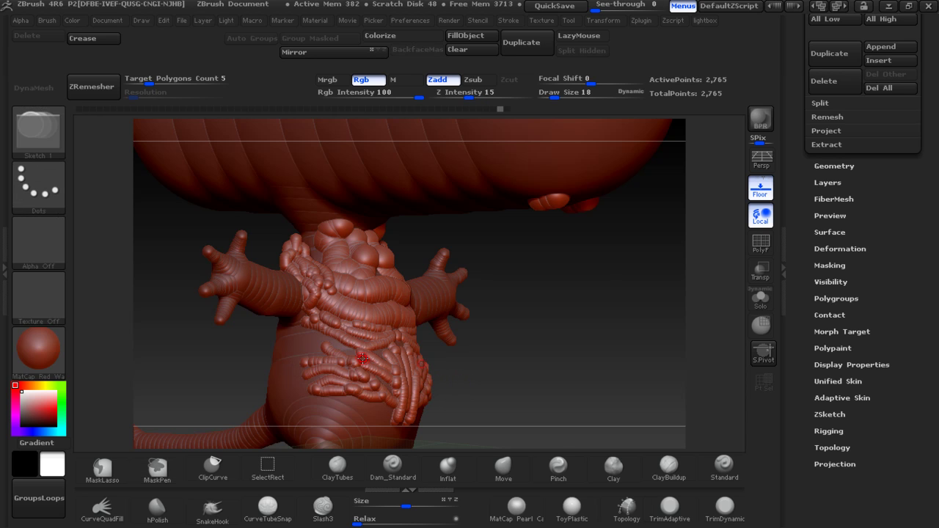
{"action": "left_click_drag", "start_coordinate": [503, 361], "coordinate": [613, 339]}
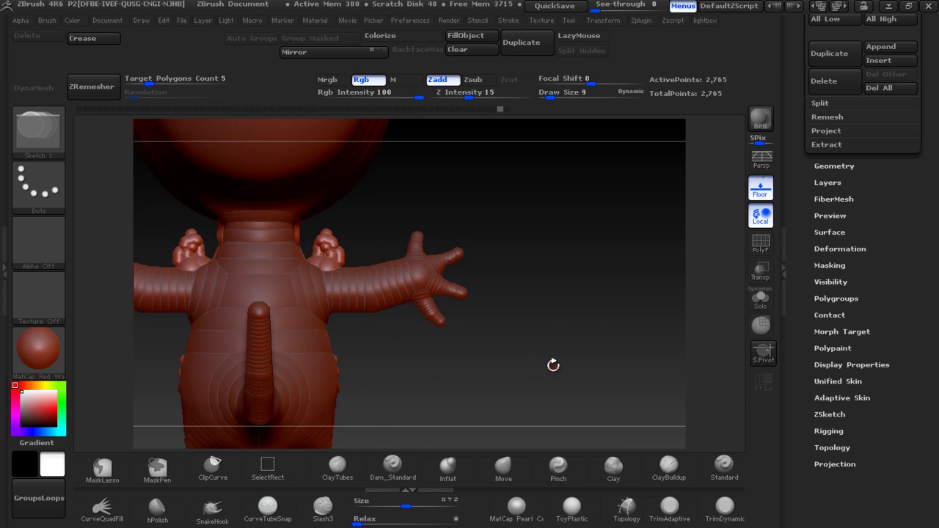
{"action": "key", "text": "alt+Tab"}
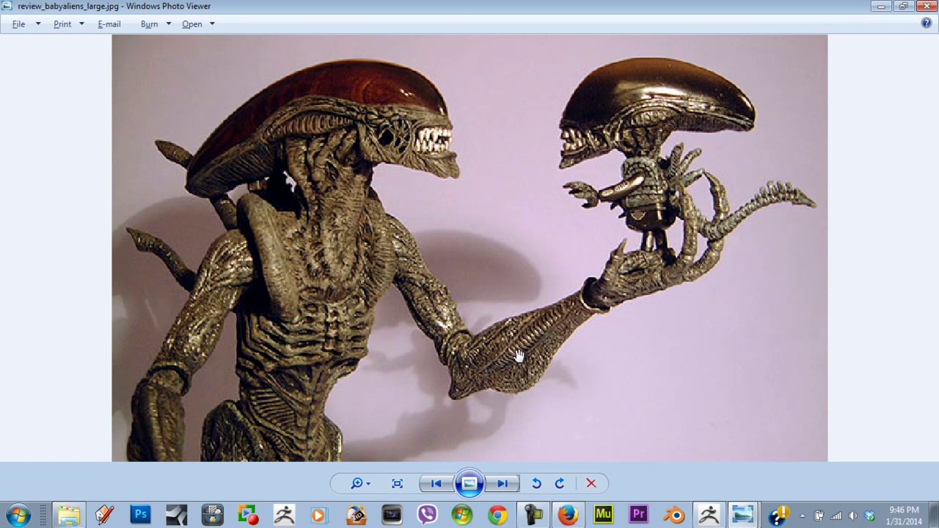
Add mirrored sketch strokes over the upper back, lower chest and belly
{"action": "key", "text": "alt+Tab"}
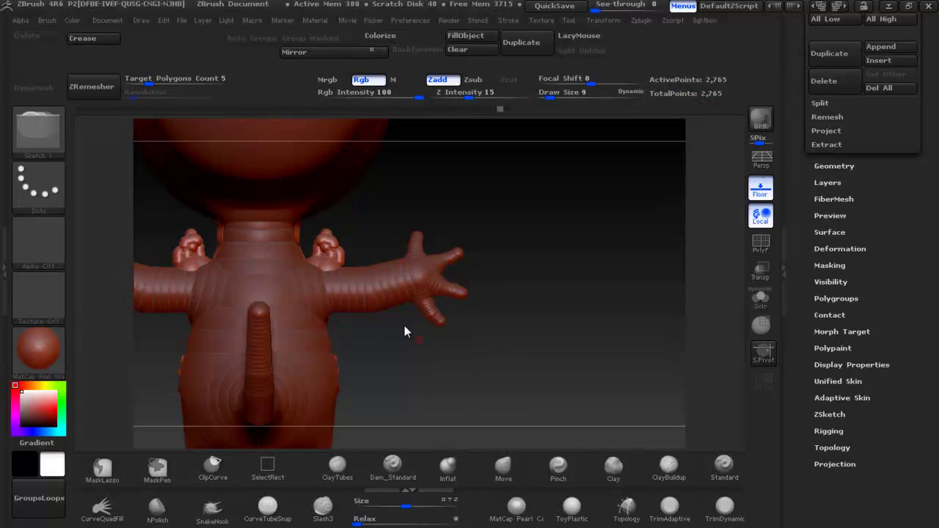
{"action": "mouse_move", "coordinate": [321, 284]}
{"action": "left_mouse_down"}
{"action": "mouse_move", "coordinate": [308, 257]}
{"action": "mouse_move", "coordinate": [283, 258]}
{"action": "mouse_move", "coordinate": [278, 222]}
{"action": "mouse_move", "coordinate": [242, 264]}
{"action": "mouse_move", "coordinate": [272, 213]}
{"action": "mouse_move", "coordinate": [250, 279]}
{"action": "mouse_move", "coordinate": [308, 308]}
{"action": "mouse_move", "coordinate": [276, 311]}
{"action": "mouse_move", "coordinate": [314, 323]}
{"action": "mouse_move", "coordinate": [293, 352]}
{"action": "mouse_move", "coordinate": [283, 342]}
{"action": "left_mouse_up"}
{"action": "mouse_move", "coordinate": [386, 356]}
{"action": "left_mouse_down"}
{"action": "mouse_move", "coordinate": [441, 351]}
{"action": "mouse_move", "coordinate": [286, 316]}
{"action": "mouse_move", "coordinate": [287, 360]}
{"action": "left_mouse_up"}
{"action": "mouse_move", "coordinate": [282, 293]}
{"action": "left_mouse_down"}
{"action": "mouse_move", "coordinate": [269, 361]}
{"action": "mouse_move", "coordinate": [220, 329]}
{"action": "mouse_move", "coordinate": [189, 339]}
{"action": "mouse_move", "coordinate": [193, 371]}
{"action": "mouse_move", "coordinate": [223, 352]}
{"action": "mouse_move", "coordinate": [271, 378]}
{"action": "mouse_move", "coordinate": [317, 374]}
{"action": "mouse_move", "coordinate": [271, 393]}
{"action": "mouse_move", "coordinate": [197, 382]}
{"action": "mouse_move", "coordinate": [224, 402]}
{"action": "mouse_move", "coordinate": [285, 386]}
{"action": "left_mouse_up"}
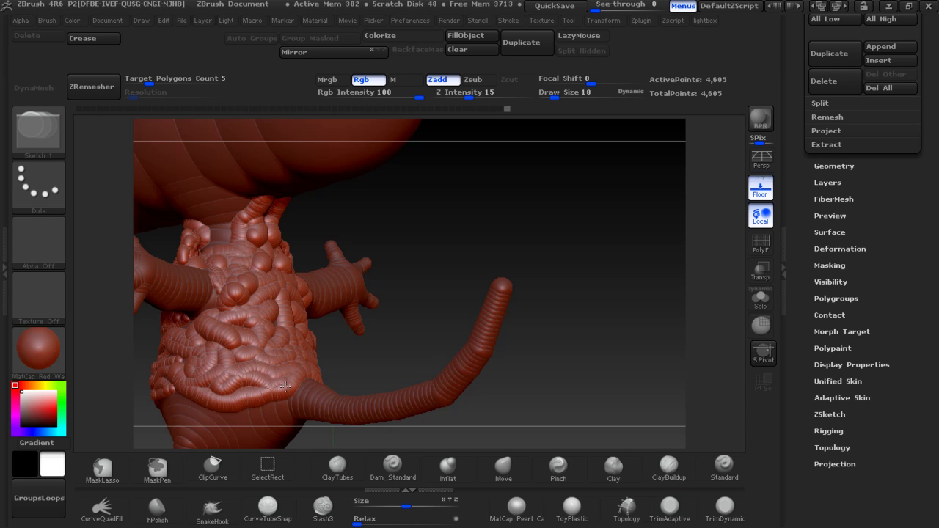
{"action": "left_click_drag", "start_coordinate": [350, 350], "coordinate": [315, 345]}
{"action": "mouse_move", "coordinate": [269, 291]}
{"action": "left_mouse_down"}
{"action": "mouse_move", "coordinate": [307, 275]}
{"action": "mouse_move", "coordinate": [297, 309]}
{"action": "mouse_move", "coordinate": [313, 282]}
{"action": "left_mouse_up"}
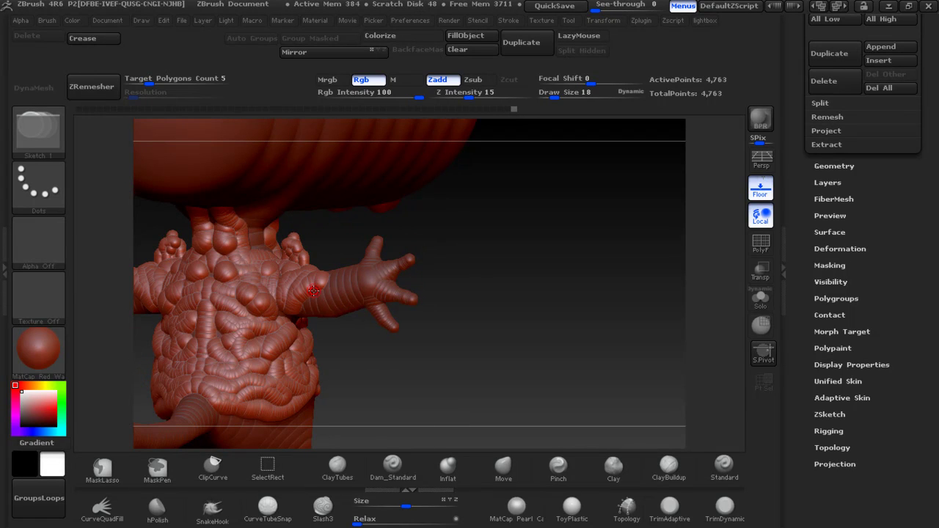
Add mirrored sketch strokes along the arms, forearms and wrists, then inspect the model from several sides
{"action": "left_click_drag", "start_coordinate": [332, 283], "coordinate": [354, 268]}
{"action": "left_click_drag", "start_coordinate": [330, 300], "coordinate": [328, 317]}
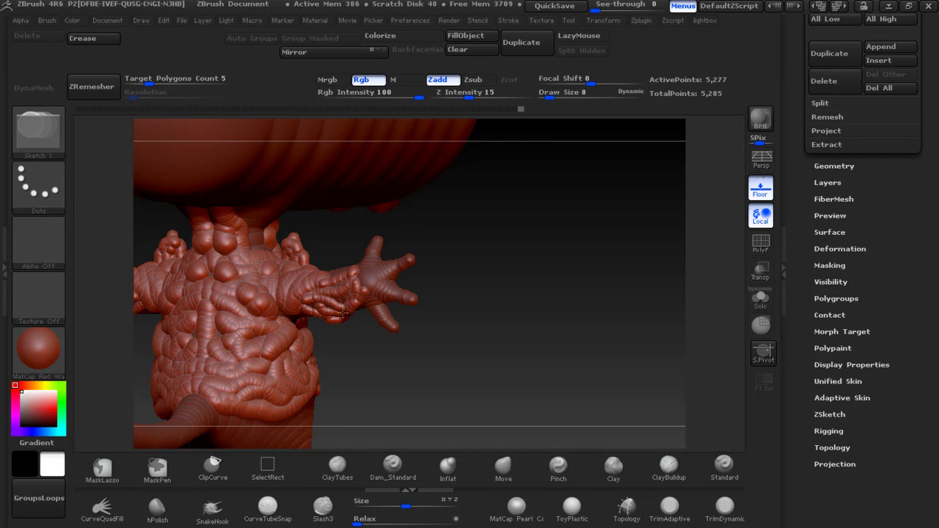
{"action": "mouse_move", "coordinate": [435, 283]}
{"action": "left_mouse_down"}
{"action": "mouse_move", "coordinate": [319, 304]}
{"action": "mouse_move", "coordinate": [358, 306]}
{"action": "mouse_move", "coordinate": [367, 282]}
{"action": "left_mouse_up"}
{"action": "left_click_drag", "start_coordinate": [302, 309], "coordinate": [363, 282]}
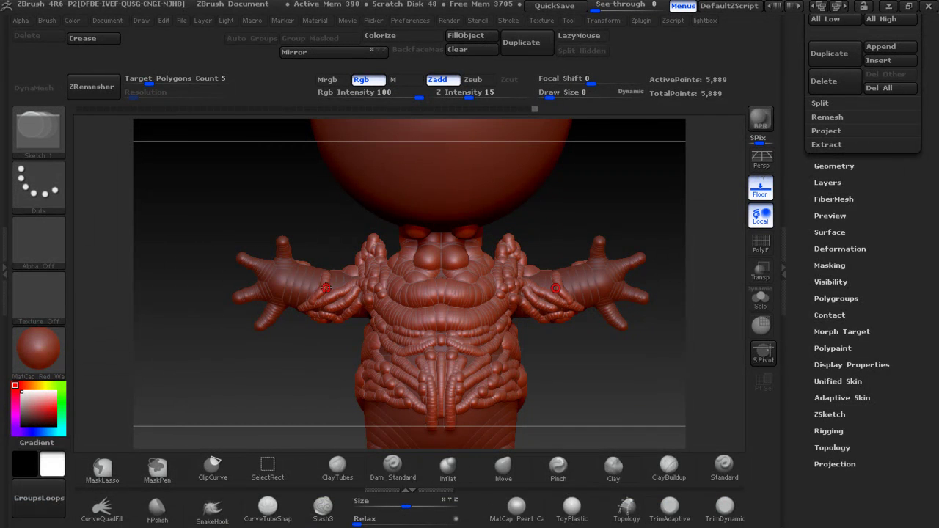
{"action": "left_click_drag", "start_coordinate": [326, 288], "coordinate": [364, 262]}
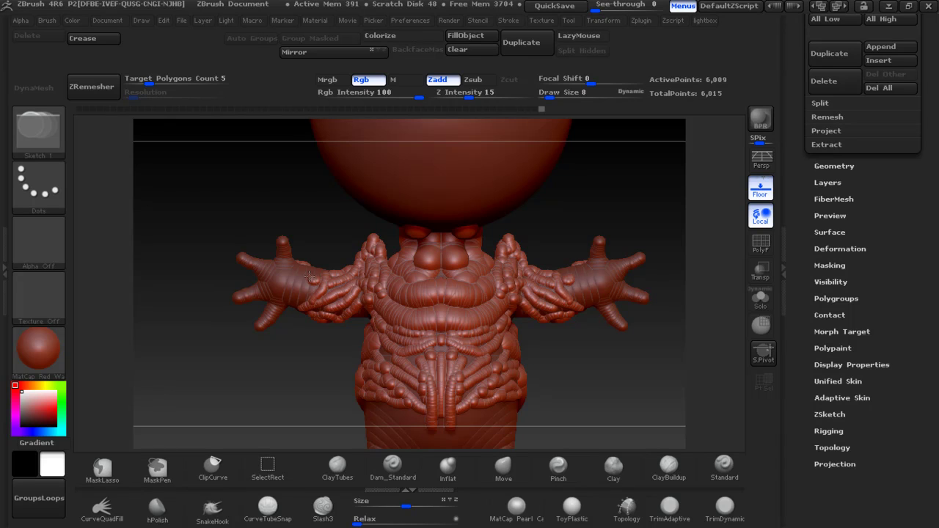
{"action": "left_click_drag", "start_coordinate": [298, 267], "coordinate": [295, 305]}
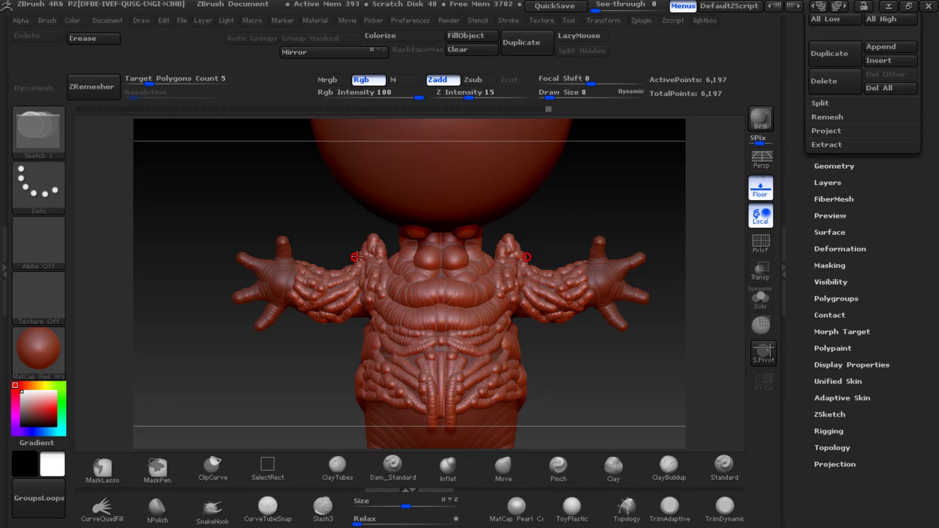
{"action": "mouse_move", "coordinate": [557, 380]}
{"action": "left_mouse_down"}
{"action": "mouse_move", "coordinate": [557, 289]}
{"action": "mouse_move", "coordinate": [501, 296]}
{"action": "mouse_move", "coordinate": [507, 247]}
{"action": "mouse_move", "coordinate": [526, 302]}
{"action": "mouse_move", "coordinate": [524, 283]}
{"action": "mouse_move", "coordinate": [558, 278]}
{"action": "left_mouse_up"}
{"action": "mouse_move", "coordinate": [305, 272]}
{"action": "left_mouse_down"}
{"action": "mouse_move", "coordinate": [252, 174]}
{"action": "mouse_move", "coordinate": [456, 179]}
{"action": "left_mouse_up"}
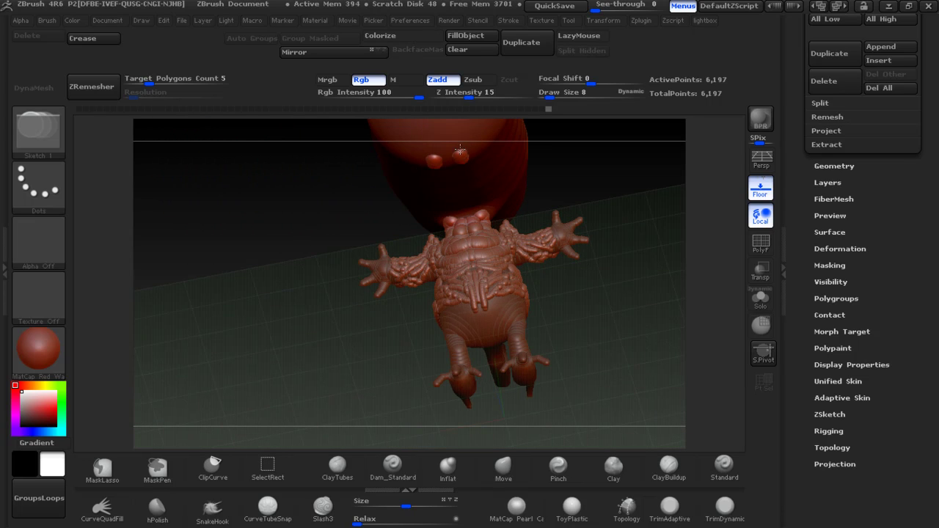
Smooth the sketch blobs beneath the head and frame the whole alien side-on
{"action": "mouse_move", "coordinate": [465, 159]}
{"action": "left_mouse_down"}
{"action": "mouse_move", "coordinate": [533, 208]}
{"action": "mouse_move", "coordinate": [495, 182]}
{"action": "left_mouse_up"}
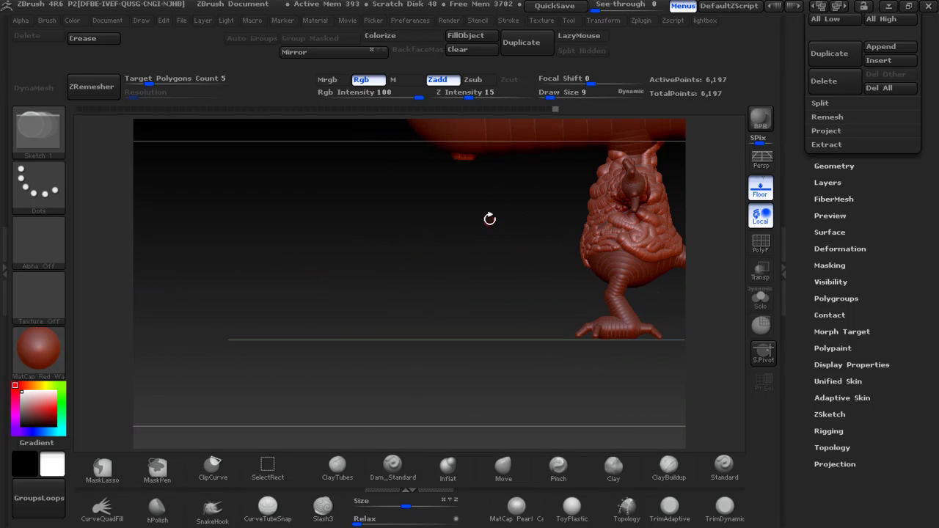
{"action": "left_click_drag", "start_coordinate": [465, 164], "coordinate": [612, 145], "text": "shift"}
{"action": "left_click_drag", "start_coordinate": [547, 163], "coordinate": [549, 178]}
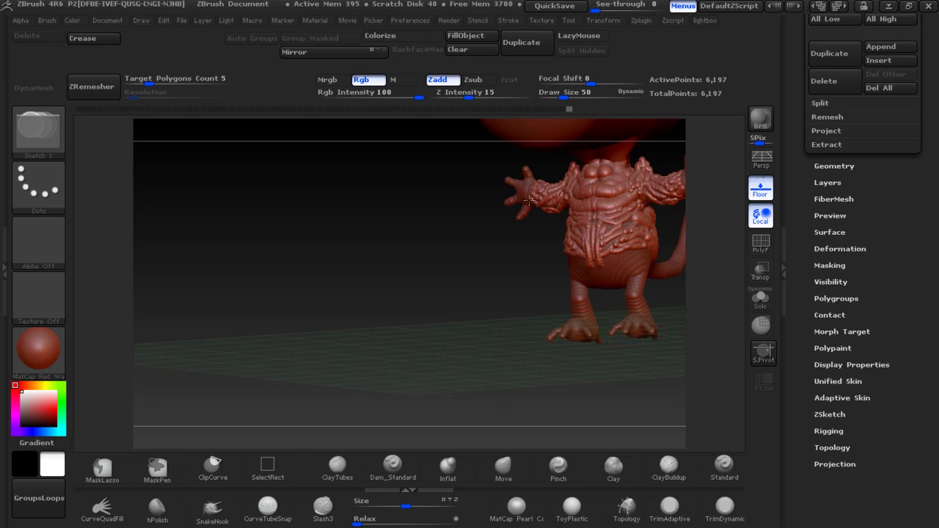
{"action": "left_click_drag", "start_coordinate": [489, 245], "coordinate": [428, 275]}
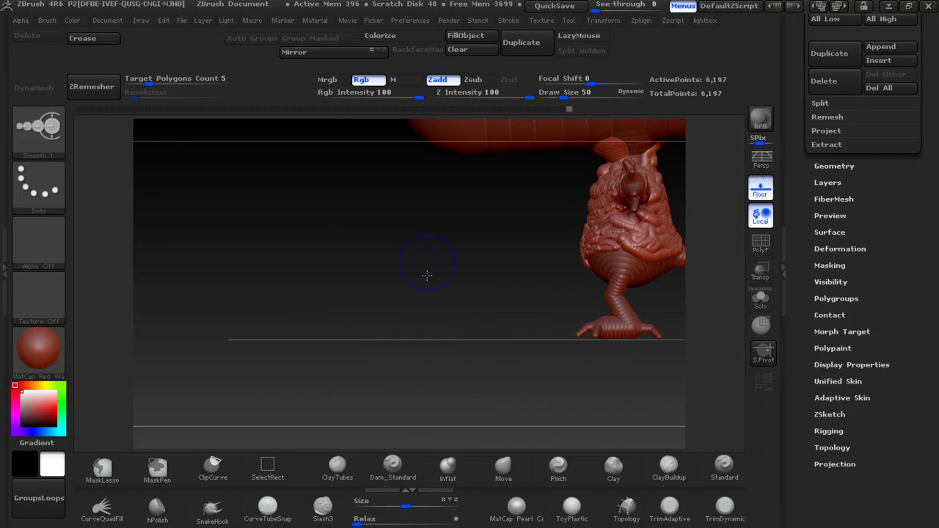
{"action": "key", "text": "f"}
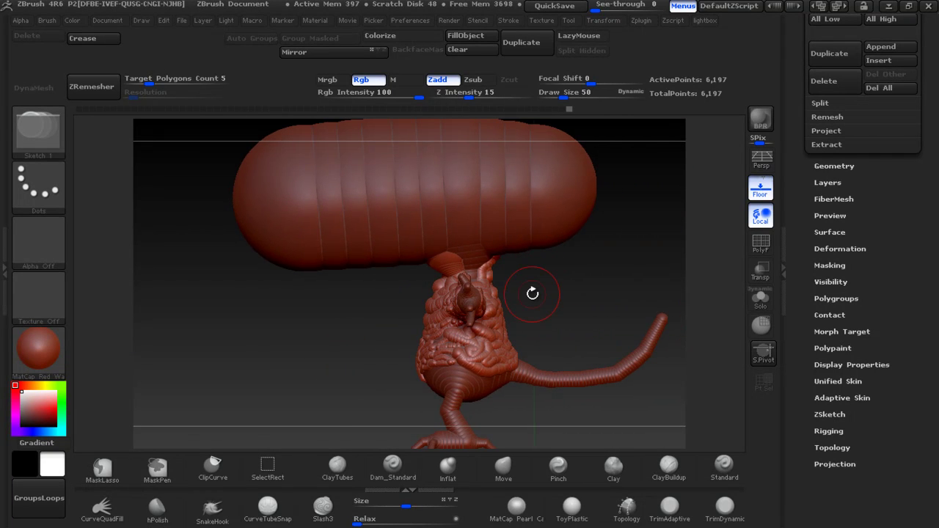
Lower Draw Size to 18 and compare the sculpt against the alien reference photo
{"action": "key", "text": "bracketleft"}
{"action": "key", "text": "bracketleft"}
{"action": "key", "text": "bracketleft"}
{"action": "key", "text": "alt+Tab"}
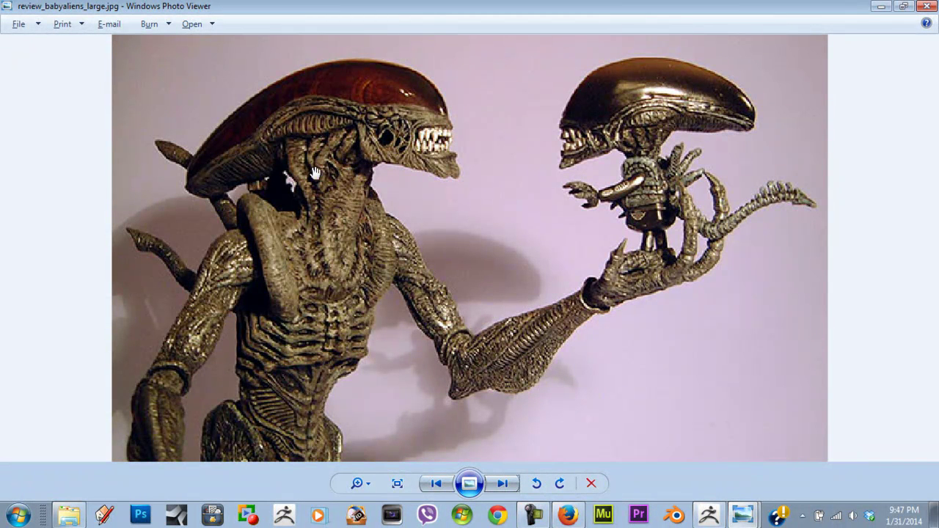
{"action": "key", "text": "alt+Tab"}
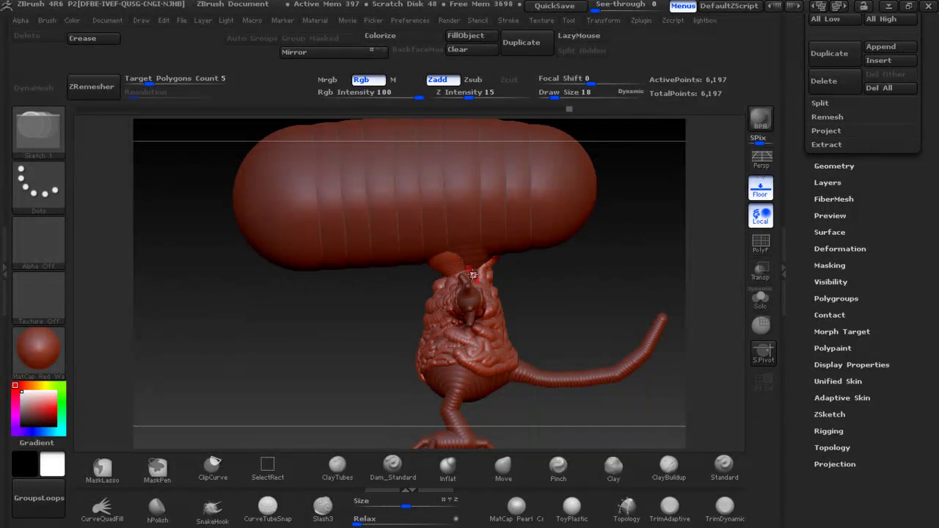
Sketch thick mirrored tube bands across the front of the capsule head
{"action": "mouse_move", "coordinate": [507, 280]}
{"action": "left_mouse_down"}
{"action": "mouse_move", "coordinate": [473, 270]}
{"action": "mouse_move", "coordinate": [482, 227]}
{"action": "left_mouse_up"}
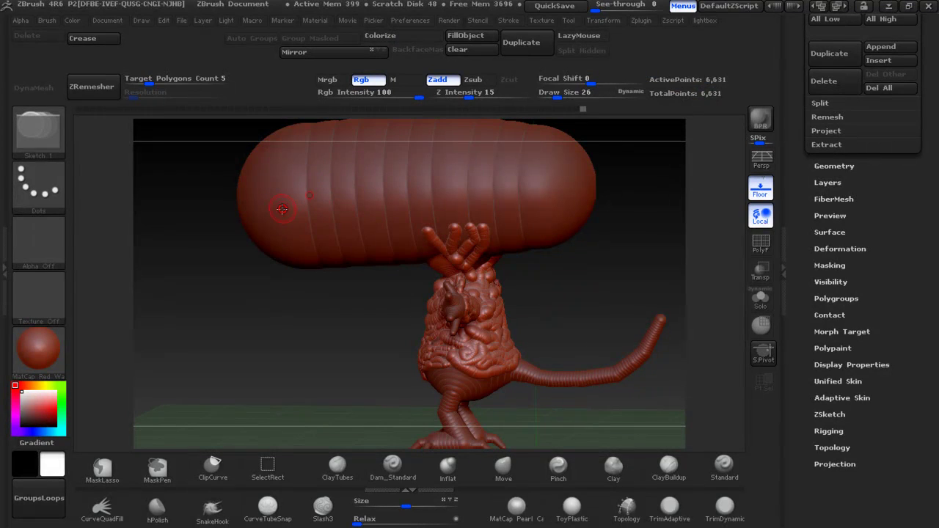
{"action": "mouse_move", "coordinate": [324, 202]}
{"action": "left_mouse_down"}
{"action": "mouse_move", "coordinate": [402, 197]}
{"action": "mouse_move", "coordinate": [484, 214]}
{"action": "mouse_move", "coordinate": [510, 200]}
{"action": "left_mouse_up"}
{"action": "mouse_move", "coordinate": [313, 199]}
{"action": "left_mouse_down"}
{"action": "mouse_move", "coordinate": [299, 245]}
{"action": "mouse_move", "coordinate": [353, 290]}
{"action": "mouse_move", "coordinate": [412, 235]}
{"action": "mouse_move", "coordinate": [501, 254]}
{"action": "left_mouse_up"}
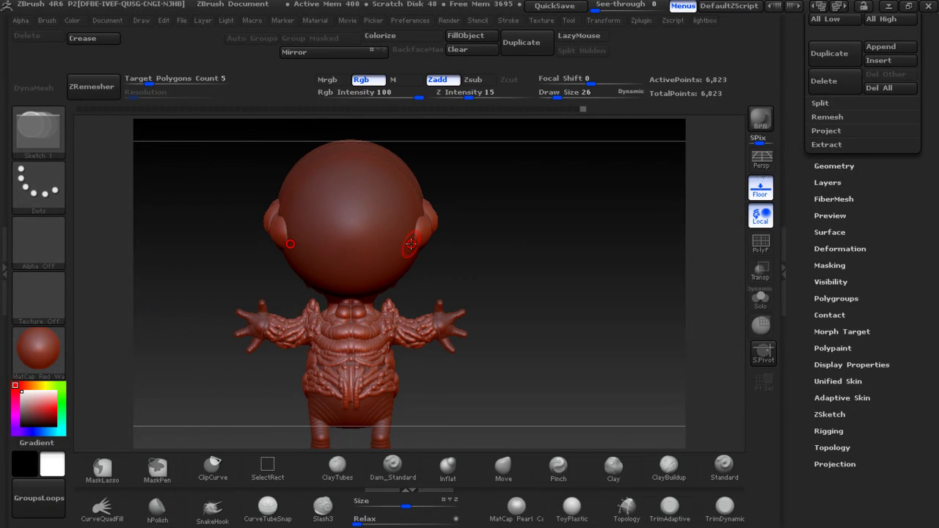
{"action": "mouse_move", "coordinate": [280, 235]}
{"action": "left_mouse_down"}
{"action": "mouse_move", "coordinate": [323, 238]}
{"action": "mouse_move", "coordinate": [339, 276]}
{"action": "mouse_move", "coordinate": [367, 275]}
{"action": "left_mouse_up"}
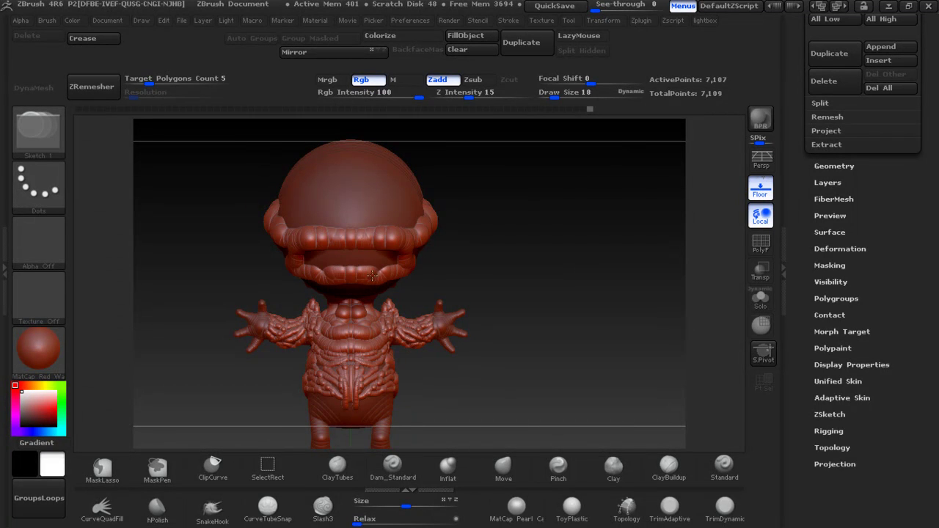
{"action": "left_click_drag", "start_coordinate": [443, 264], "coordinate": [538, 262]}
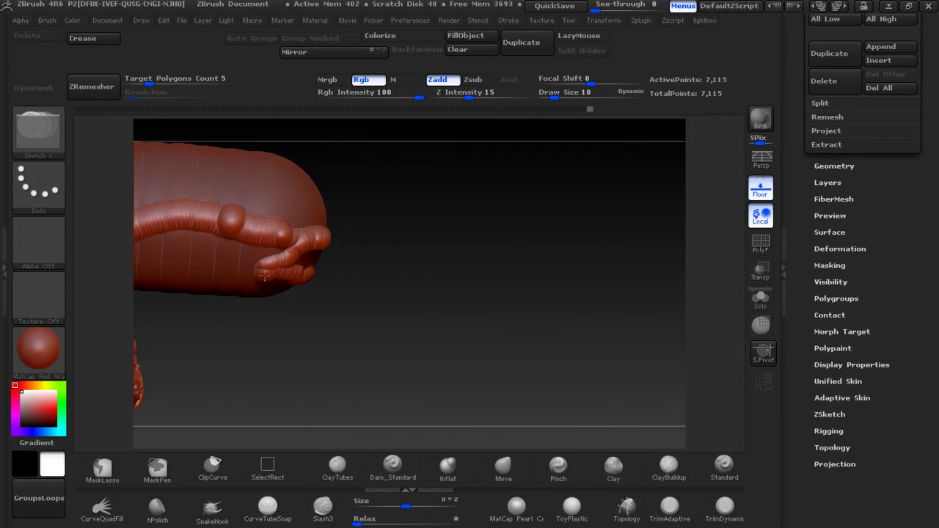
Add curved tubes along the lower face and upper head band, then frame from the front
{"action": "left_click_drag", "start_coordinate": [265, 275], "coordinate": [298, 286]}
{"action": "left_click_drag", "start_coordinate": [303, 235], "coordinate": [198, 220]}
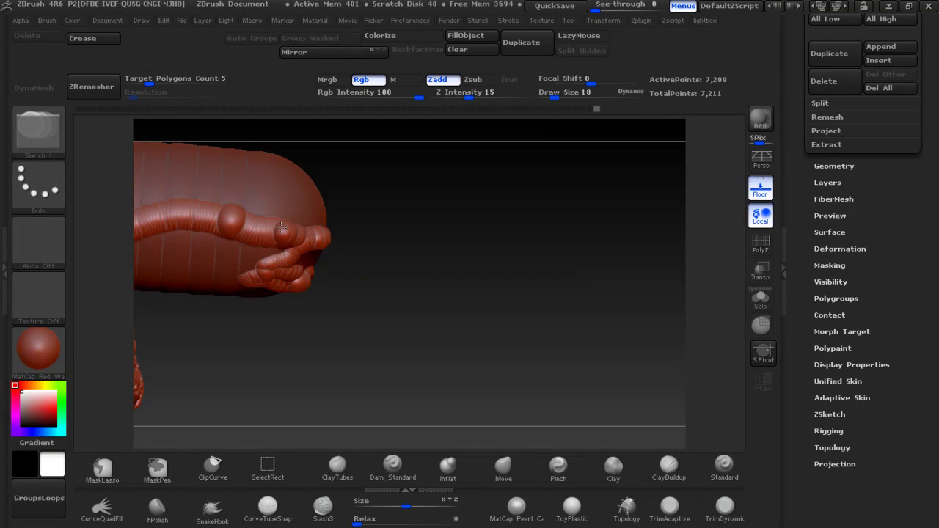
{"action": "left_click_drag", "start_coordinate": [378, 203], "coordinate": [392, 255]}
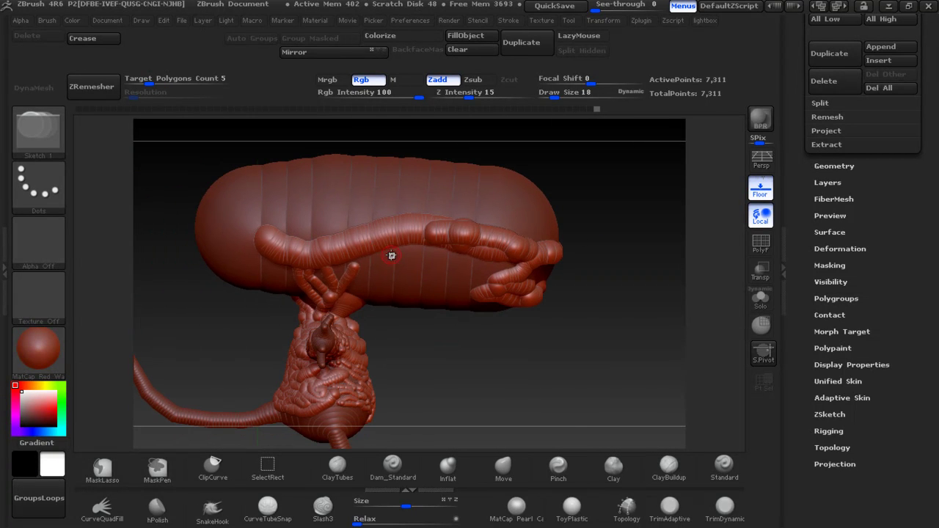
{"action": "left_click_drag", "start_coordinate": [445, 350], "coordinate": [377, 344]}
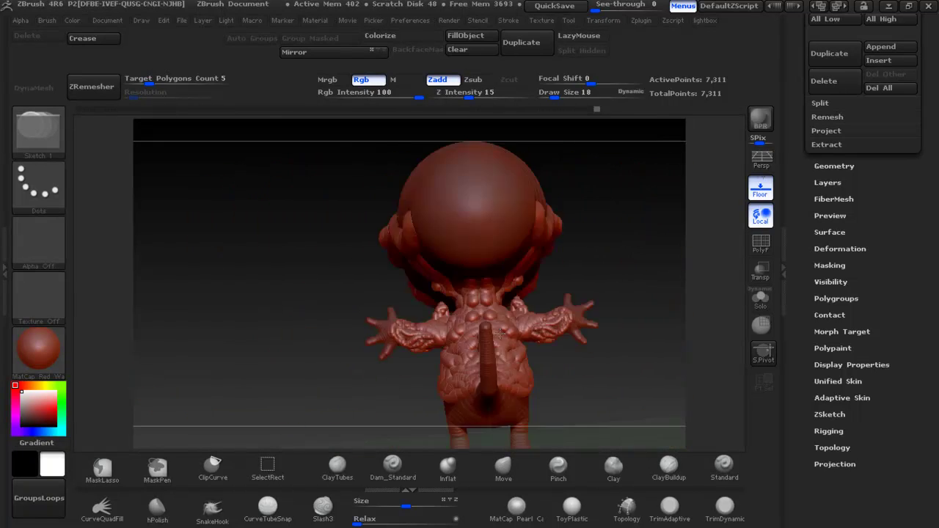
{"action": "key", "text": "f"}
{"action": "mouse_move", "coordinate": [319, 308]}
{"action": "left_mouse_down", "text": "alt"}
{"action": "mouse_move", "coordinate": [325, 300]}
{"action": "mouse_move", "coordinate": [331, 314]}
{"action": "left_mouse_up", "text": "alt"}
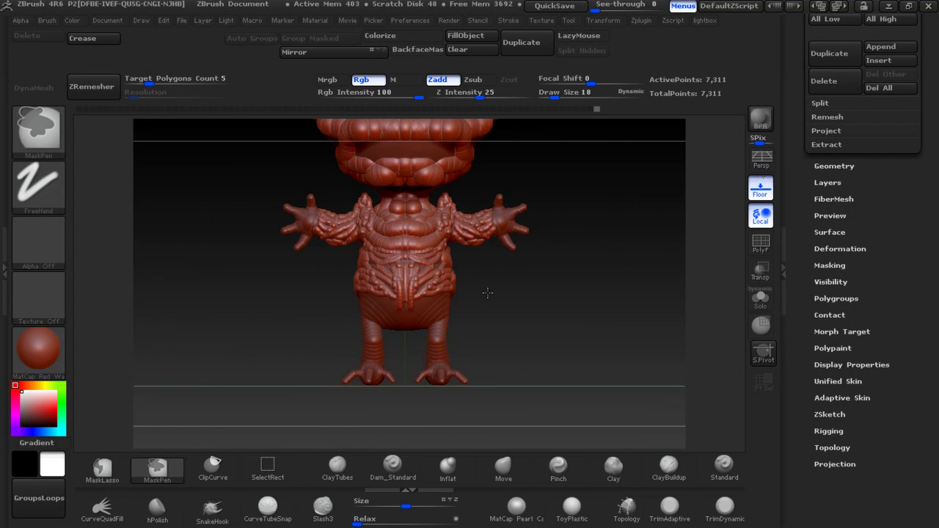
Sketch ribbed strands over the belly above the thigh and smooth them with Smooth 1
{"action": "key", "text": "alt+Tab"}
{"action": "key", "text": "alt+Tab"}
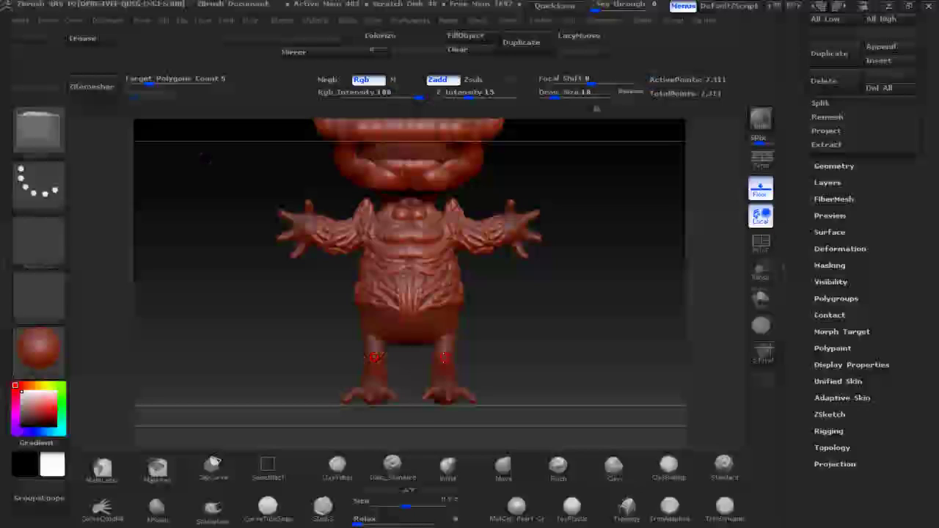
{"action": "mouse_move", "coordinate": [543, 342]}
{"action": "left_mouse_down"}
{"action": "mouse_move", "coordinate": [492, 348]}
{"action": "mouse_move", "coordinate": [416, 299]}
{"action": "mouse_move", "coordinate": [506, 279]}
{"action": "mouse_move", "coordinate": [501, 290]}
{"action": "left_mouse_up"}
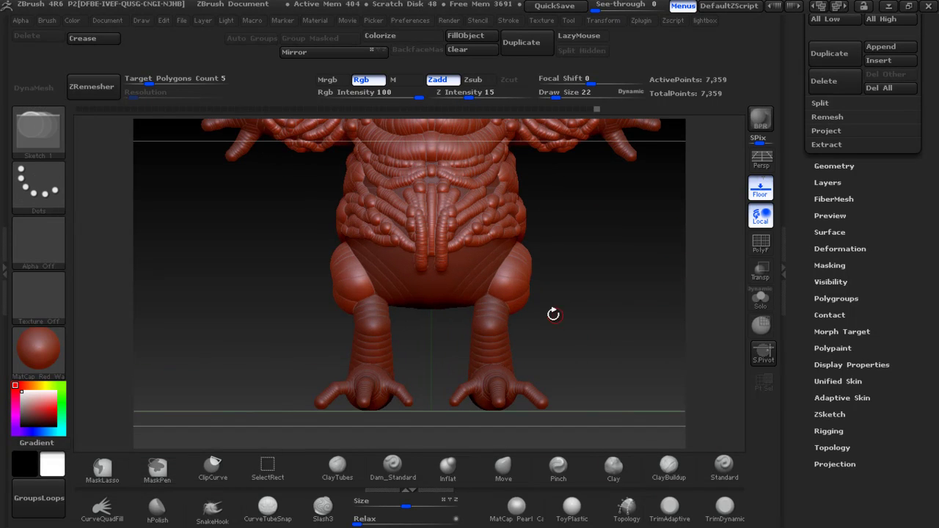
{"action": "left_click_drag", "start_coordinate": [491, 283], "coordinate": [519, 235]}
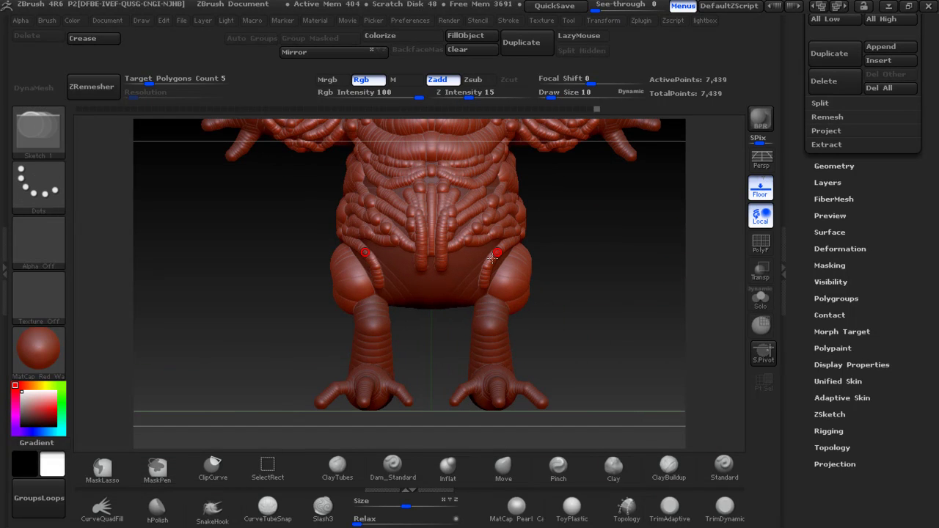
{"action": "mouse_move", "coordinate": [480, 286]}
{"action": "left_mouse_down"}
{"action": "mouse_move", "coordinate": [490, 243]}
{"action": "mouse_move", "coordinate": [464, 246]}
{"action": "mouse_move", "coordinate": [444, 298]}
{"action": "mouse_move", "coordinate": [432, 243]}
{"action": "mouse_move", "coordinate": [441, 302]}
{"action": "mouse_move", "coordinate": [505, 258]}
{"action": "left_mouse_up"}
{"action": "mouse_move", "coordinate": [470, 284]}
{"action": "left_mouse_down", "text": "shift"}
{"action": "mouse_move", "coordinate": [488, 271]}
{"action": "mouse_move", "coordinate": [470, 293]}
{"action": "mouse_move", "coordinate": [432, 292]}
{"action": "mouse_move", "coordinate": [510, 232]}
{"action": "mouse_move", "coordinate": [475, 226]}
{"action": "mouse_move", "coordinate": [457, 209]}
{"action": "mouse_move", "coordinate": [456, 183]}
{"action": "left_mouse_up", "text": "shift"}
Add two more sketch strands on the belly from a rear three-quarter view
{"action": "left_click_drag", "start_coordinate": [594, 242], "coordinate": [458, 240]}
{"action": "mouse_move", "coordinate": [439, 282]}
{"action": "left_mouse_down"}
{"action": "mouse_move", "coordinate": [459, 246]}
{"action": "mouse_move", "coordinate": [447, 281]}
{"action": "mouse_move", "coordinate": [471, 265]}
{"action": "mouse_move", "coordinate": [411, 249]}
{"action": "left_mouse_up"}
{"action": "mouse_move", "coordinate": [363, 331]}
{"action": "left_mouse_down"}
{"action": "mouse_move", "coordinate": [366, 308]}
{"action": "mouse_move", "coordinate": [519, 321]}
{"action": "mouse_move", "coordinate": [510, 271]}
{"action": "left_mouse_up"}
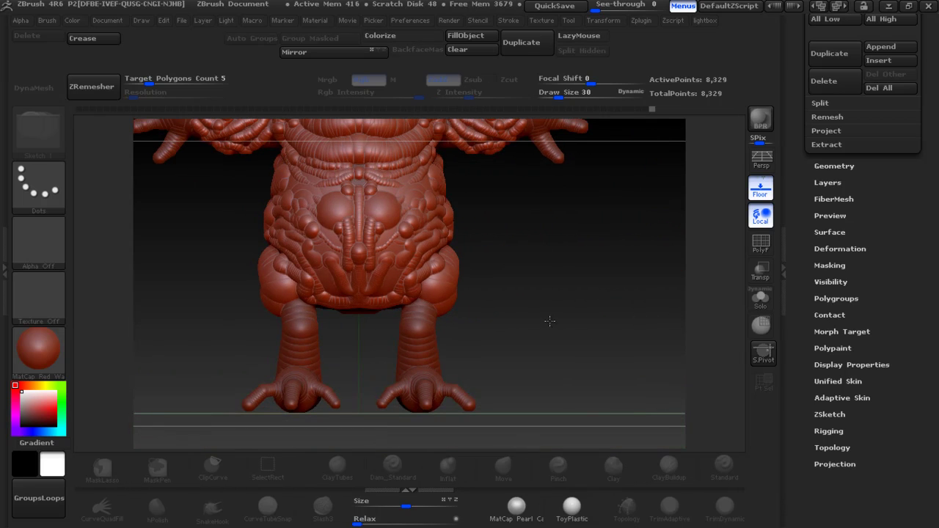
Enlarge the brush and bulge out the belly sides and shoulder bulges symmetrically
{"action": "key", "text": "bracketright"}
{"action": "mouse_move", "coordinate": [437, 222]}
{"action": "left_mouse_down"}
{"action": "mouse_move", "coordinate": [450, 223]}
{"action": "mouse_move", "coordinate": [429, 258]}
{"action": "mouse_move", "coordinate": [400, 205]}
{"action": "left_mouse_up"}
{"action": "left_click_drag", "start_coordinate": [422, 176], "coordinate": [381, 132]}
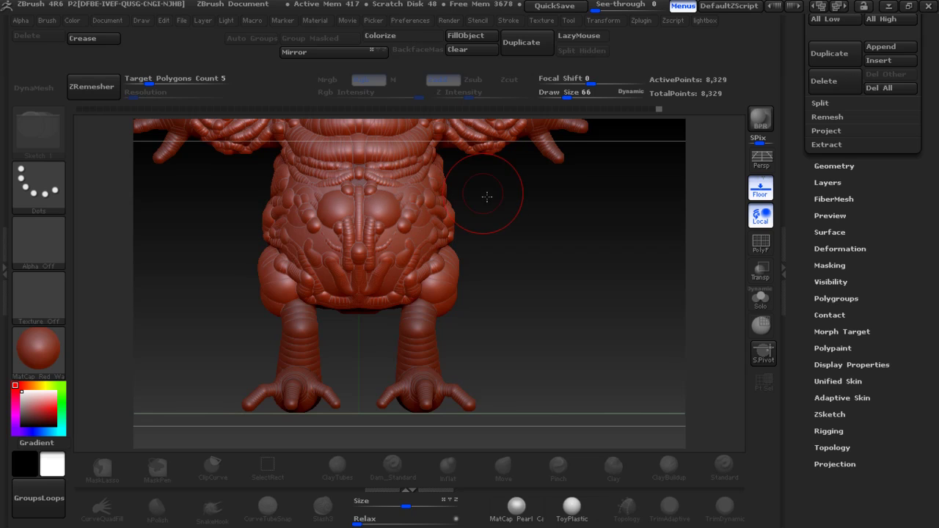
{"action": "left_click_drag", "start_coordinate": [486, 197], "coordinate": [524, 258], "text": "alt"}
{"action": "mouse_move", "coordinate": [496, 220]}
{"action": "left_mouse_down"}
{"action": "mouse_move", "coordinate": [518, 200]}
{"action": "mouse_move", "coordinate": [502, 213]}
{"action": "left_mouse_up"}
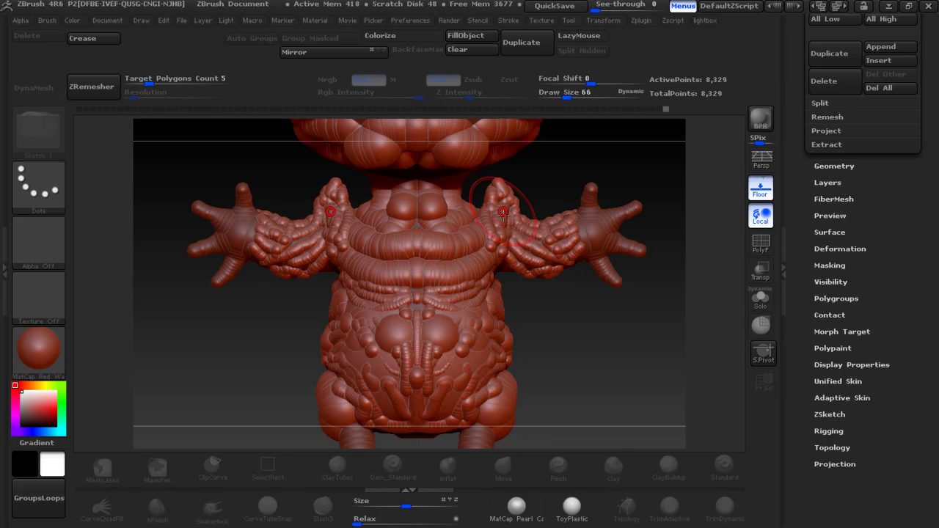
Sketch worm-like ridges on the body's back near the tail, then face the front
{"action": "left_click_drag", "start_coordinate": [556, 295], "coordinate": [654, 297]}
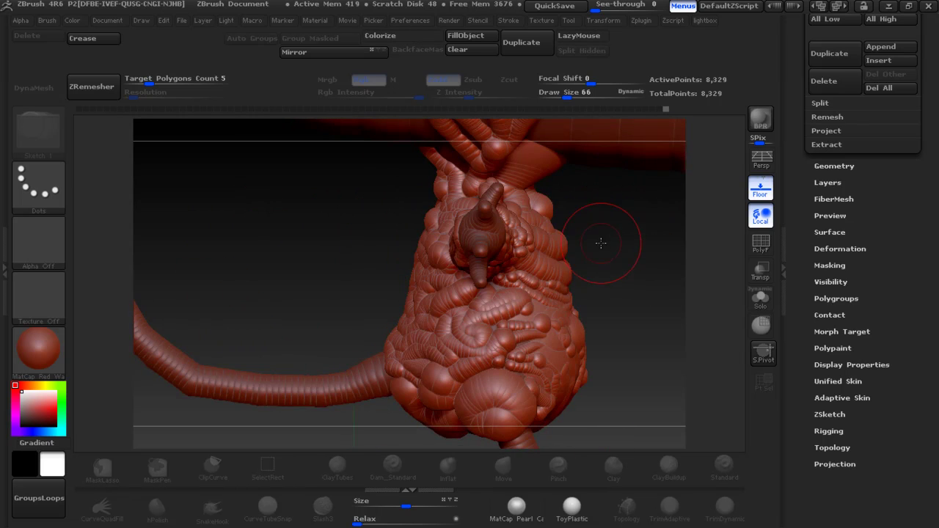
{"action": "left_click_drag", "start_coordinate": [601, 243], "coordinate": [401, 389]}
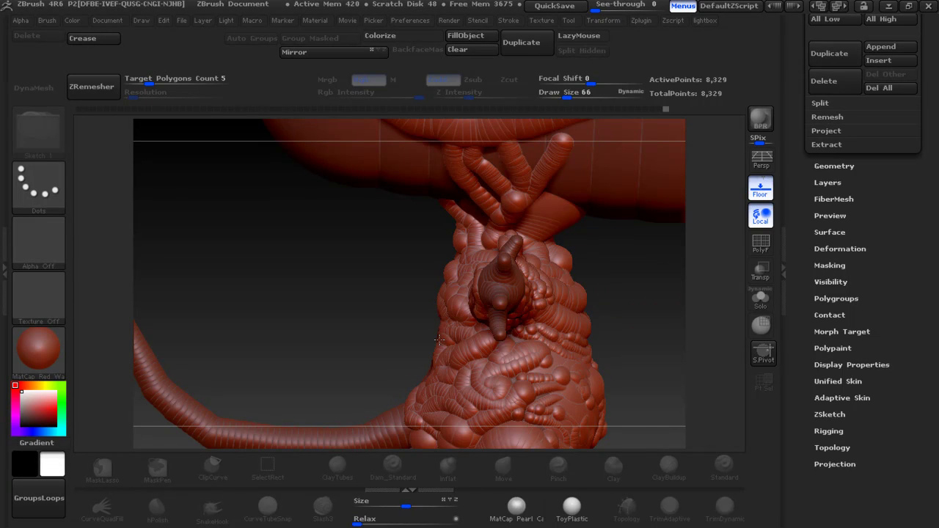
{"action": "left_click_drag", "start_coordinate": [376, 354], "coordinate": [420, 358]}
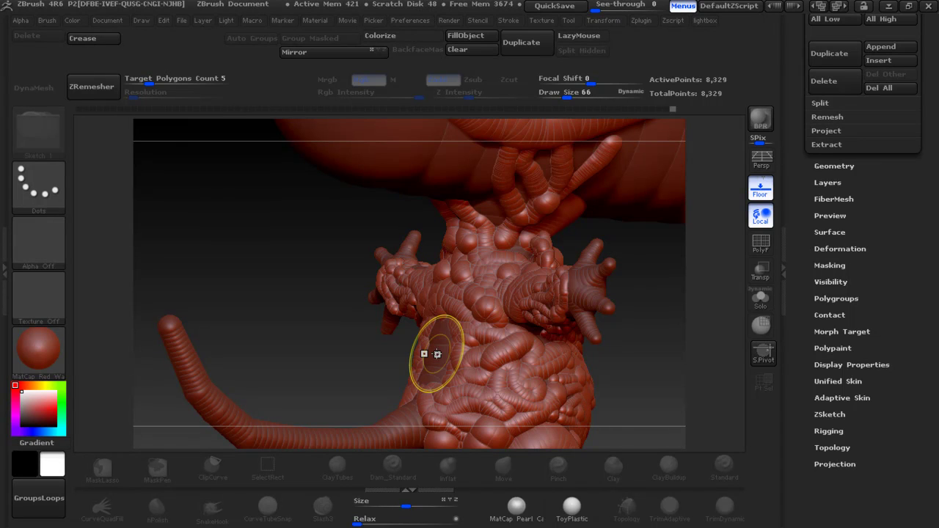
{"action": "mouse_move", "coordinate": [436, 354]}
{"action": "left_mouse_down"}
{"action": "mouse_move", "coordinate": [465, 357]}
{"action": "mouse_move", "coordinate": [455, 367]}
{"action": "left_mouse_up"}
{"action": "mouse_move", "coordinate": [378, 342]}
{"action": "left_mouse_down"}
{"action": "mouse_move", "coordinate": [339, 372]}
{"action": "mouse_move", "coordinate": [325, 340]}
{"action": "mouse_move", "coordinate": [335, 352]}
{"action": "mouse_move", "coordinate": [317, 360]}
{"action": "left_mouse_up"}
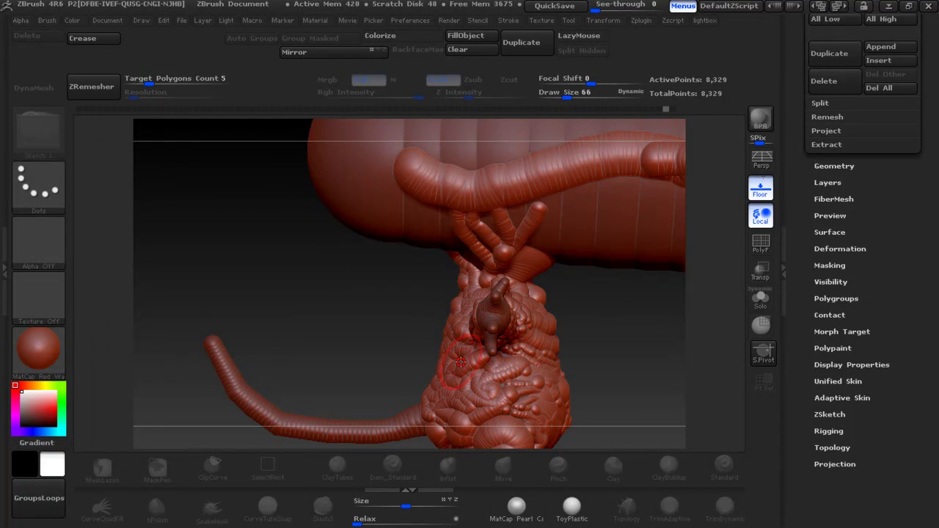
Select the Armature sketch brush and review review_babyaliens_large.jpg before returning to ZBrush
{"action": "left_click", "coordinate": [41, 151]}
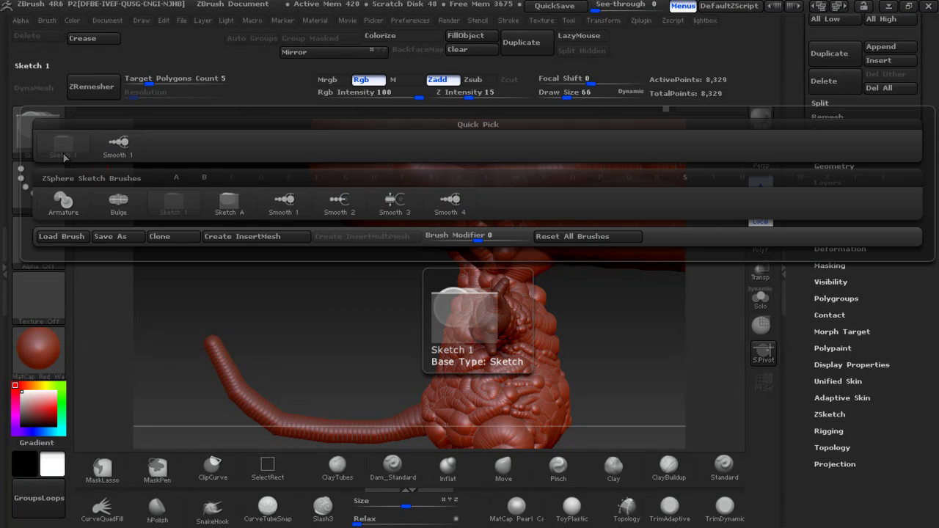
{"action": "left_click", "coordinate": [70, 209]}
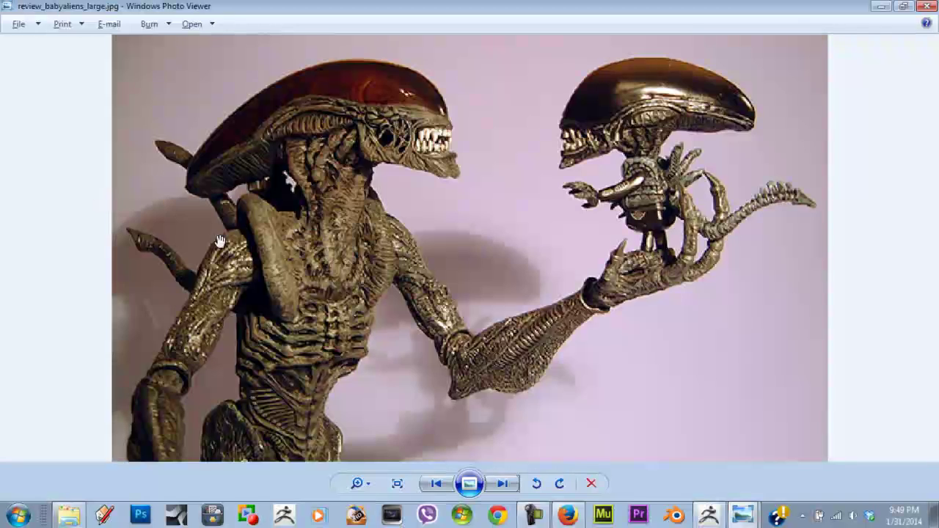
{"action": "key", "text": "alt+Tab"}
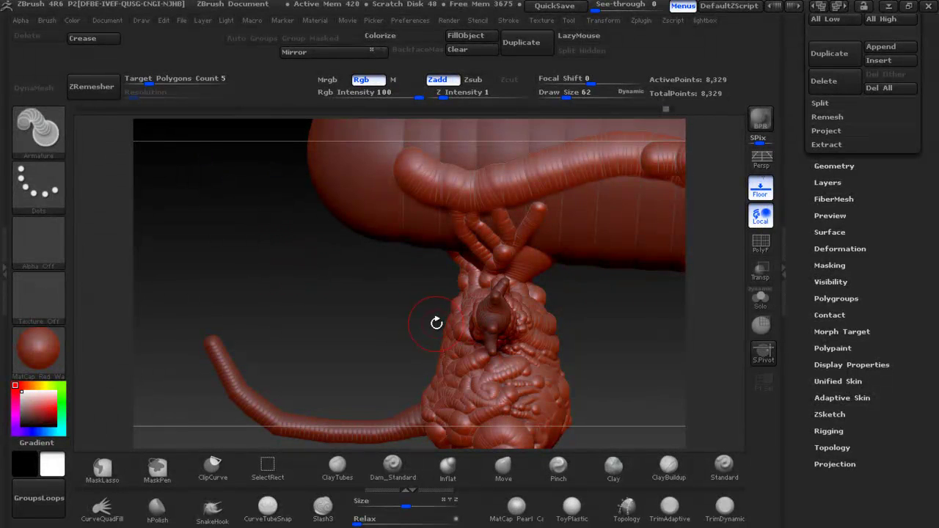
At Draw Size 14, sketch thin curved Armature tubes leftward from the torso and frame the model
{"action": "key", "text": "bracketleft"}
{"action": "key", "text": "bracketleft"}
{"action": "key", "text": "bracketleft"}
{"action": "left_click_drag", "start_coordinate": [454, 312], "coordinate": [356, 292]}
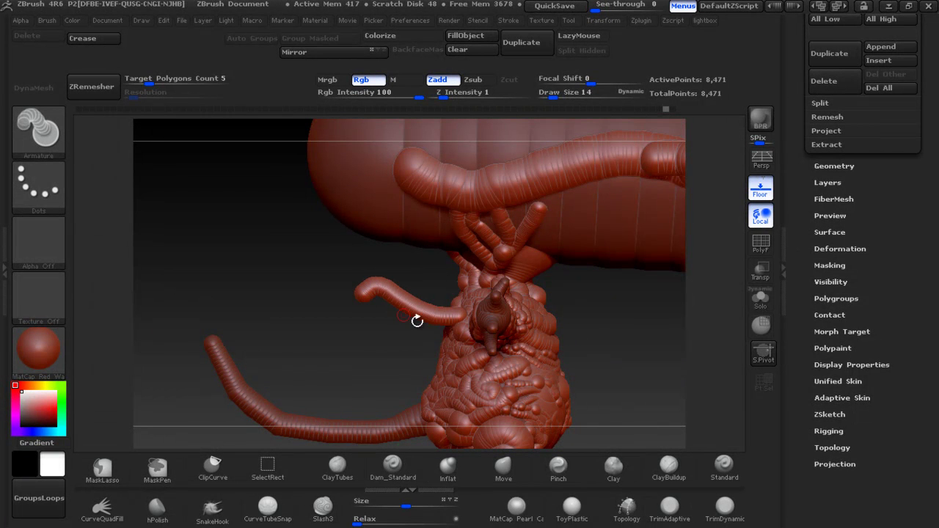
{"action": "left_click_drag", "start_coordinate": [458, 349], "coordinate": [396, 348]}
{"action": "mouse_move", "coordinate": [331, 353]}
{"action": "left_mouse_down"}
{"action": "mouse_move", "coordinate": [411, 365]}
{"action": "mouse_move", "coordinate": [526, 354]}
{"action": "left_mouse_up"}
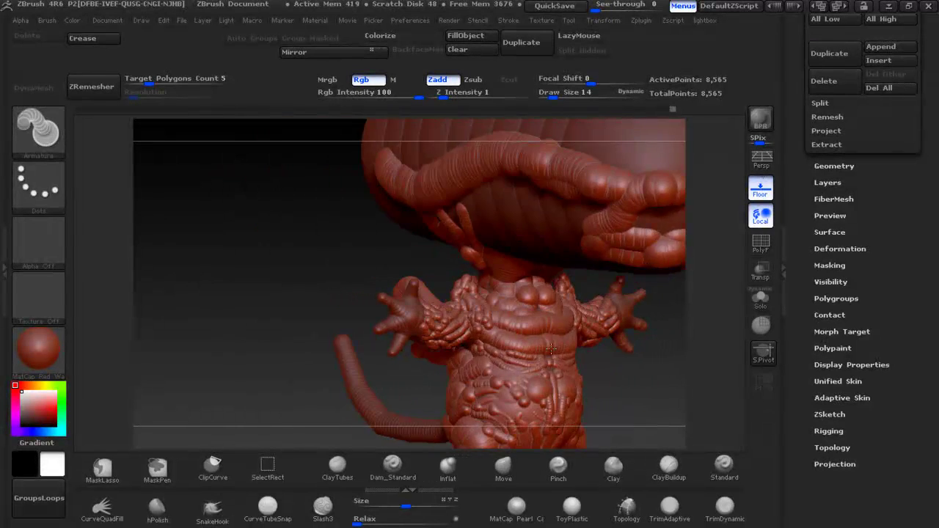
{"action": "key", "text": "f"}
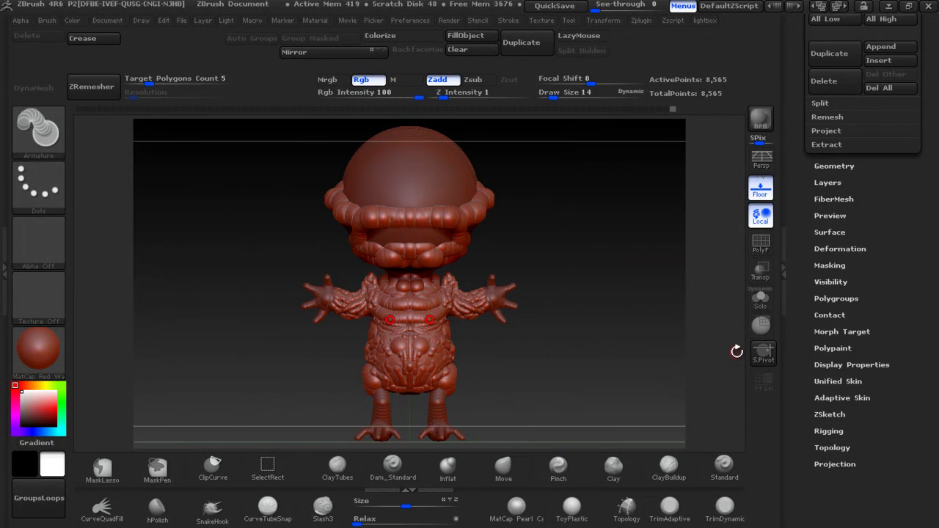
Preview the Unified Skin and raise its subdivision level to 2
{"action": "left_click", "coordinate": [838, 381]}
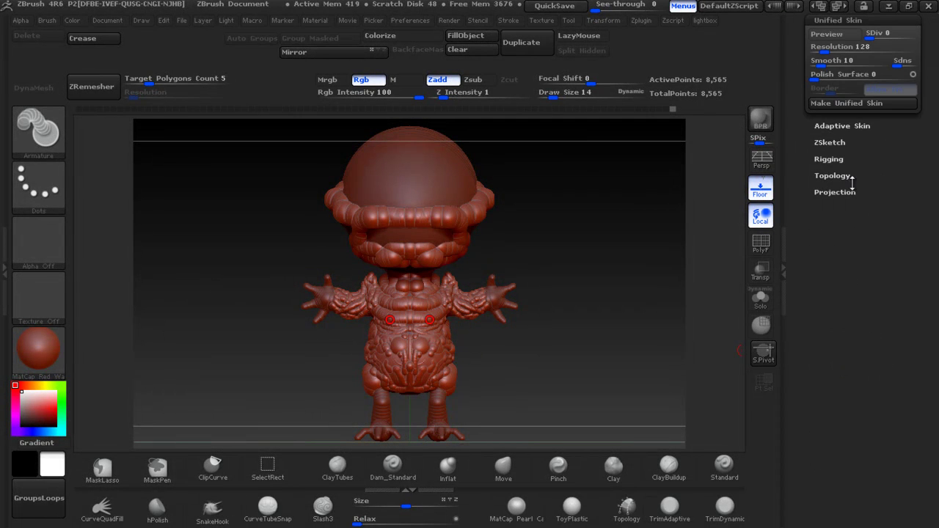
{"action": "left_click", "coordinate": [849, 220]}
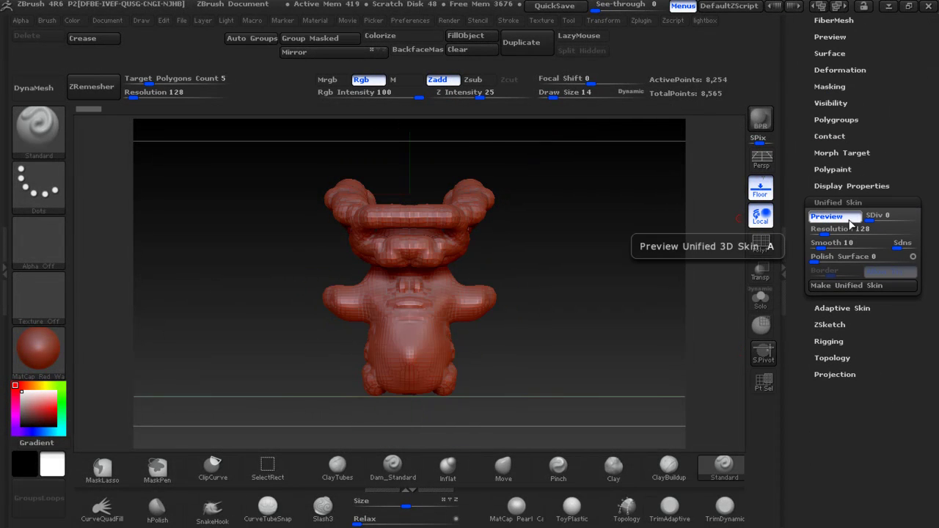
{"action": "left_click", "coordinate": [849, 220]}
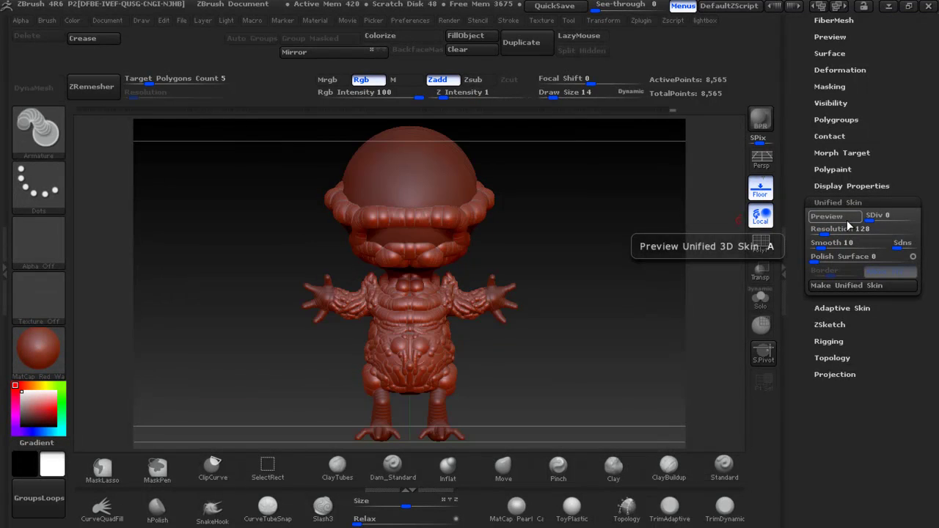
{"action": "left_click_drag", "start_coordinate": [871, 219], "coordinate": [886, 223]}
{"action": "left_click", "coordinate": [847, 217]}
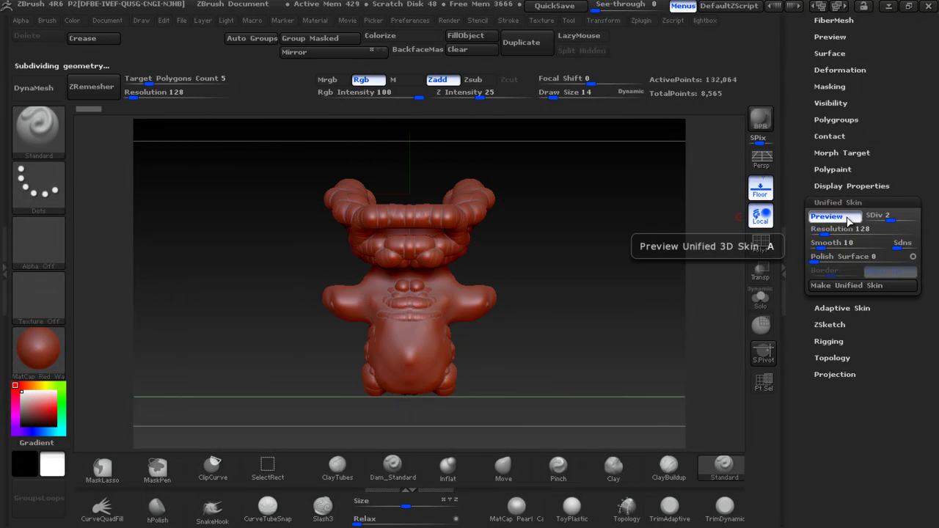
{"action": "left_click", "coordinate": [847, 217]}
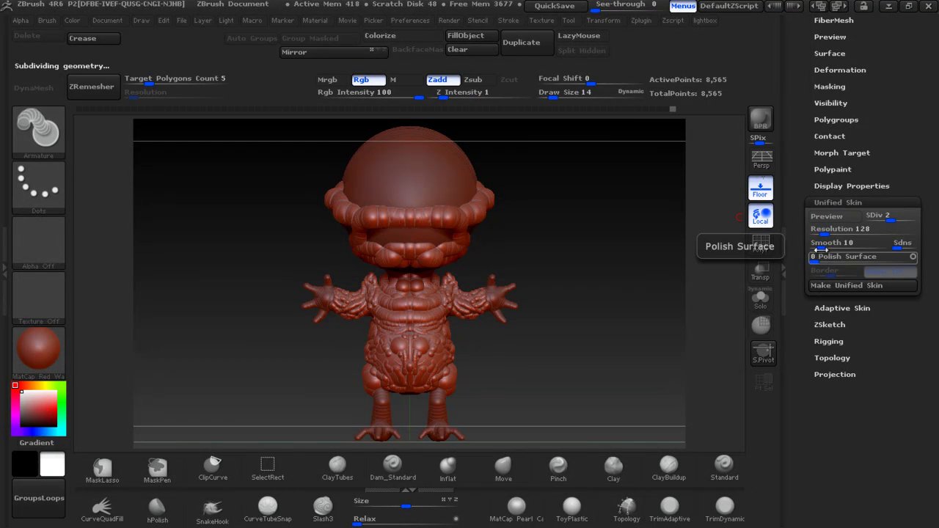
Compare skin previews at smoothness 0 and 49 from different angles
{"action": "left_click_drag", "start_coordinate": [819, 245], "coordinate": [807, 245]}
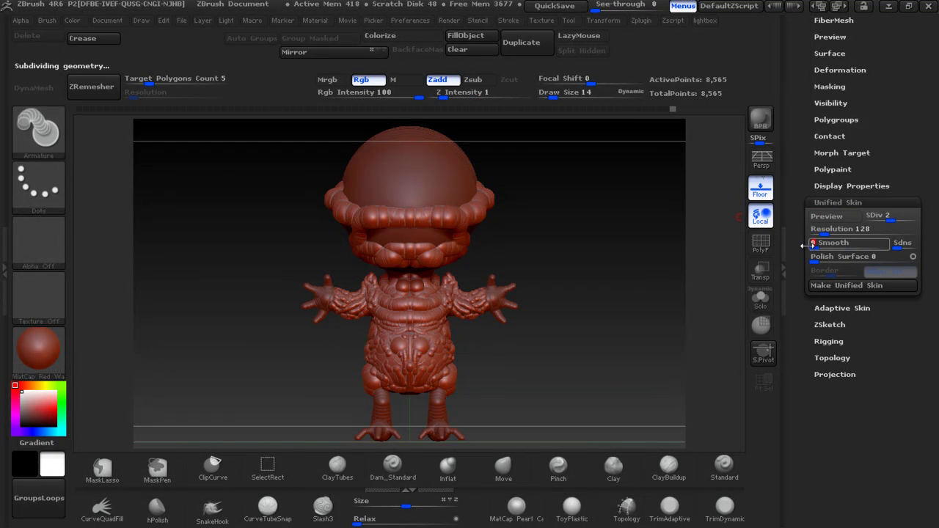
{"action": "left_click", "coordinate": [834, 218]}
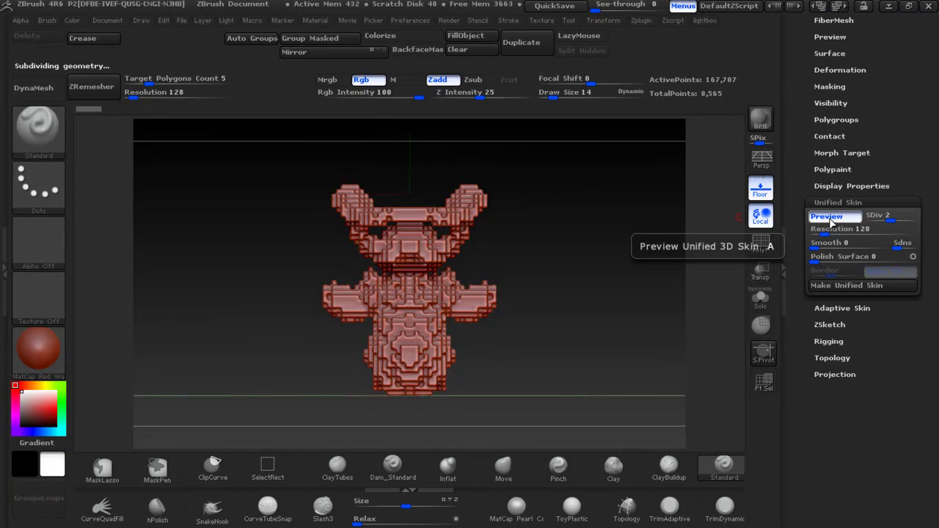
{"action": "left_click", "coordinate": [829, 217]}
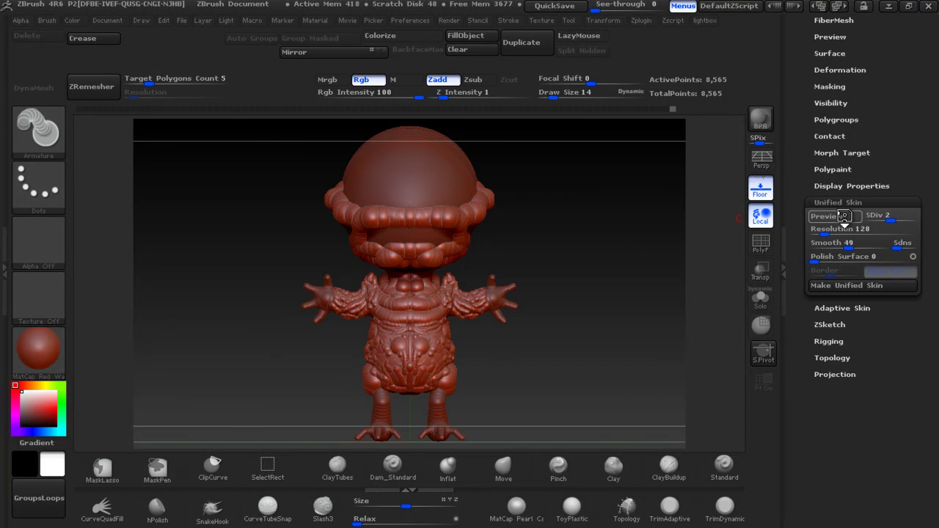
{"action": "left_click", "coordinate": [845, 215]}
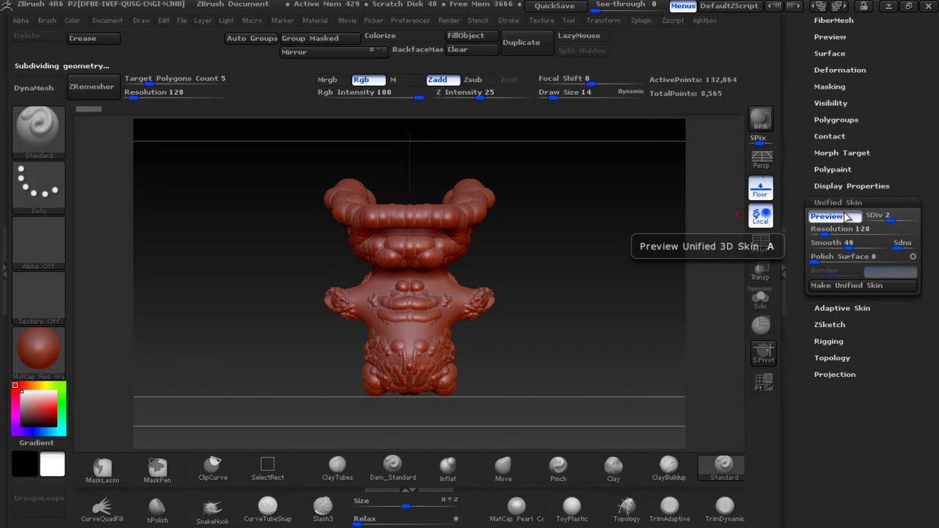
{"action": "mouse_move", "coordinate": [577, 299]}
{"action": "left_mouse_down"}
{"action": "mouse_move", "coordinate": [704, 295]}
{"action": "mouse_move", "coordinate": [663, 297]}
{"action": "left_mouse_up"}
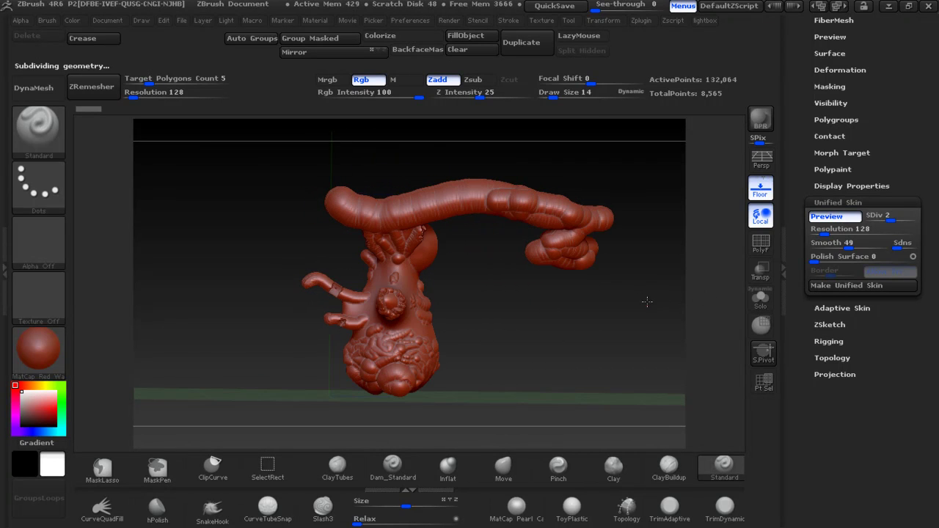
{"action": "left_click", "coordinate": [836, 218]}
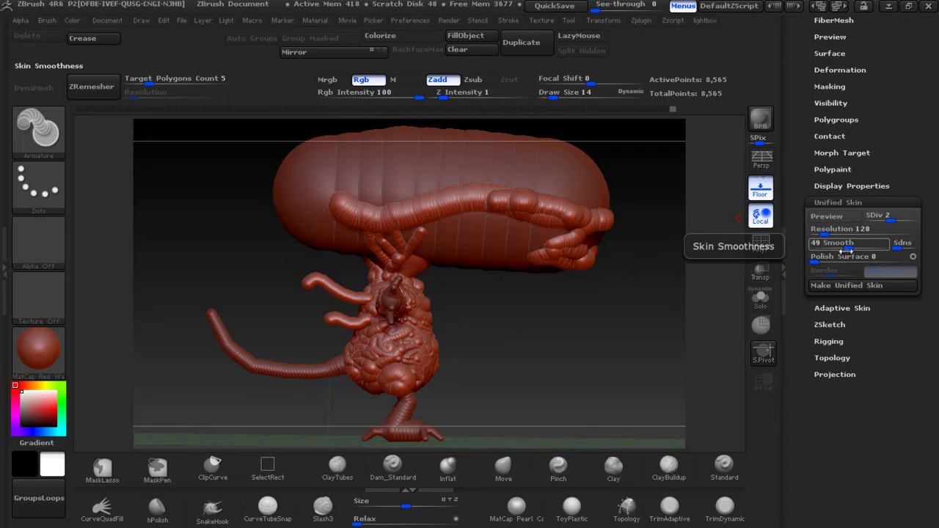
Set the Unified Skin smoothness to 13 and preview the result
{"action": "type", "text": "13"}
{"action": "key", "text": "Return"}
{"action": "left_click", "coordinate": [828, 215]}
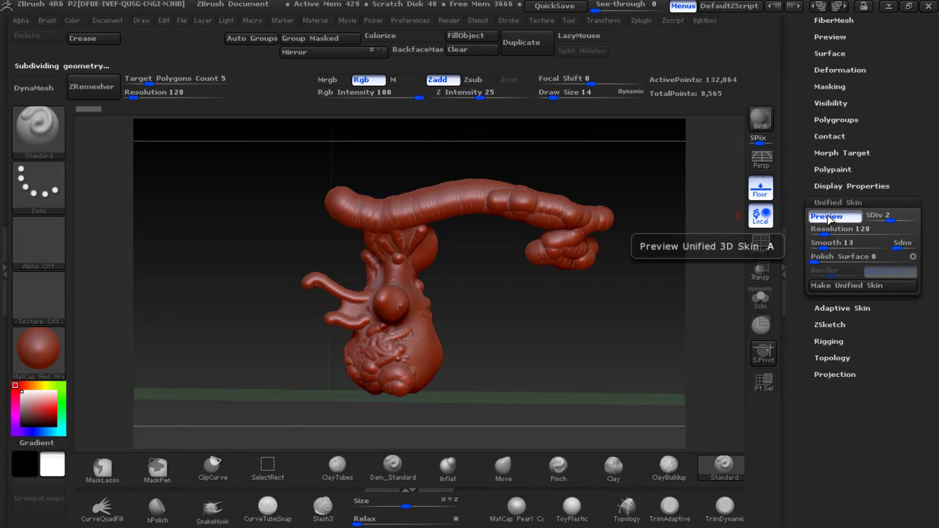
{"action": "left_click", "coordinate": [828, 217]}
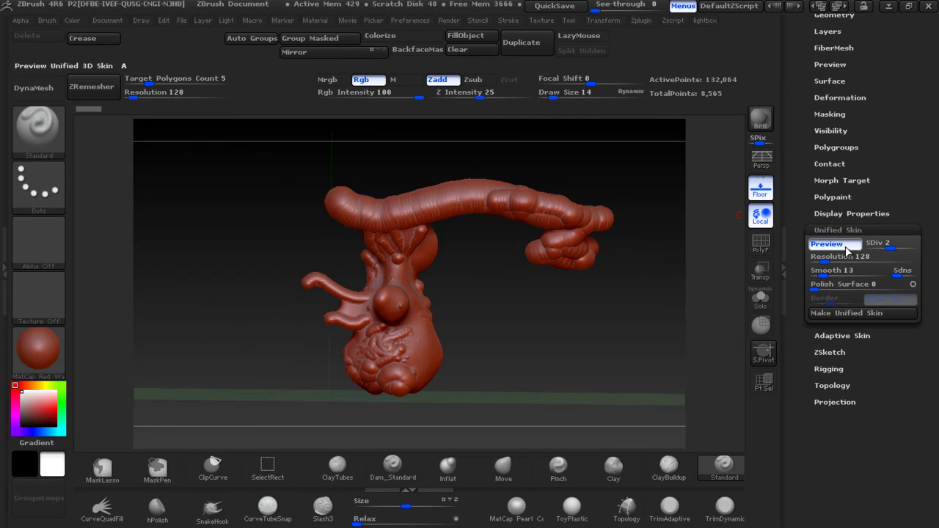
{"action": "left_click", "coordinate": [826, 243]}
{"action": "scroll", "coordinate": [915, 269], "scroll_direction": "up", "scroll_amount": 5}
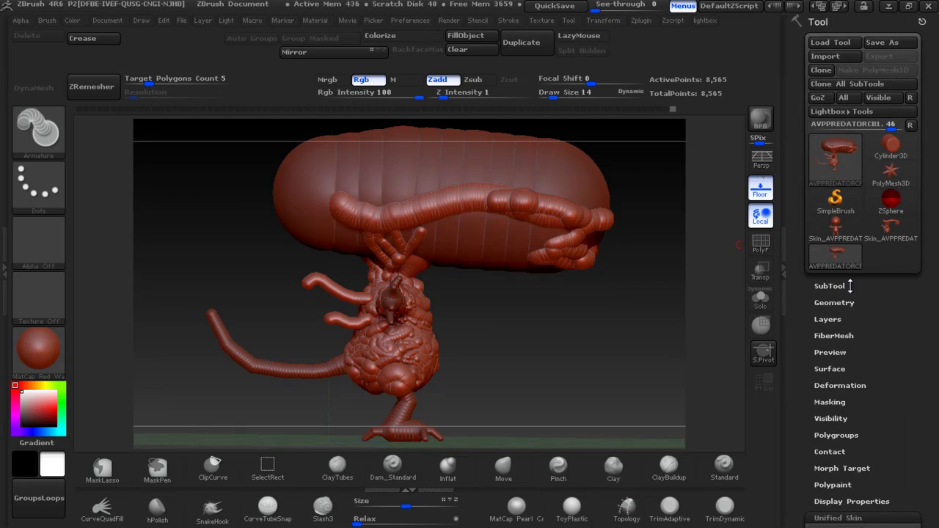
Append the Skin_AVPPREDATORCB2 alien as a subtool alongside the original skin
{"action": "left_click", "coordinate": [838, 235]}
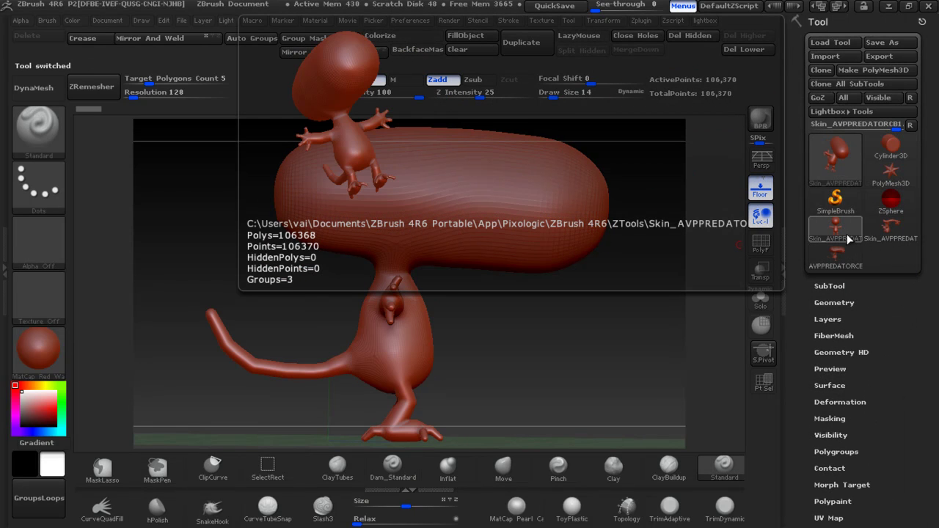
{"action": "left_click", "coordinate": [829, 286]}
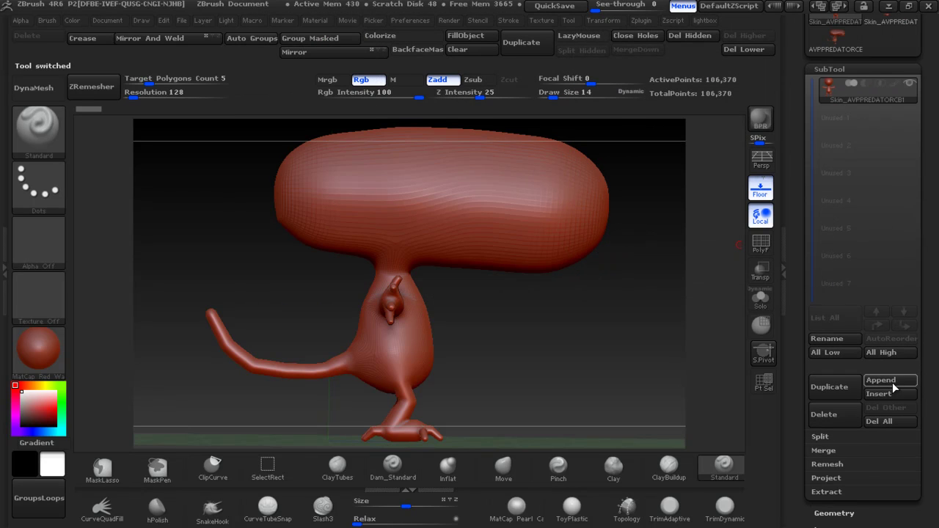
{"action": "left_click", "coordinate": [892, 382]}
{"action": "left_click", "coordinate": [718, 257]}
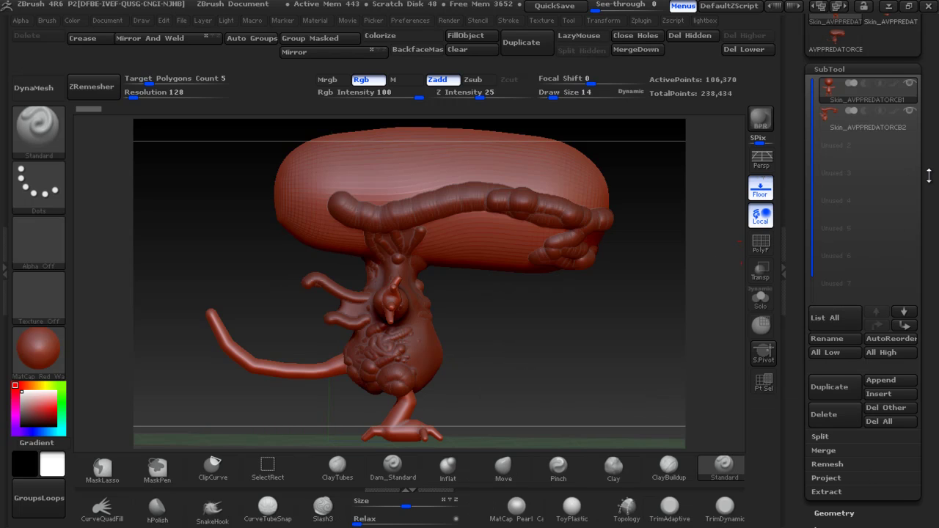
{"action": "left_click", "coordinate": [864, 125]}
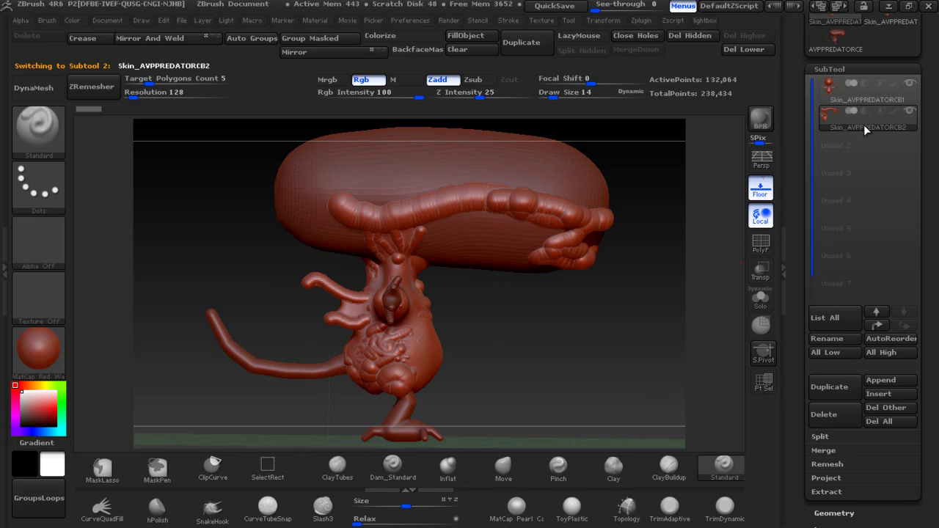
{"action": "left_click", "coordinate": [862, 93]}
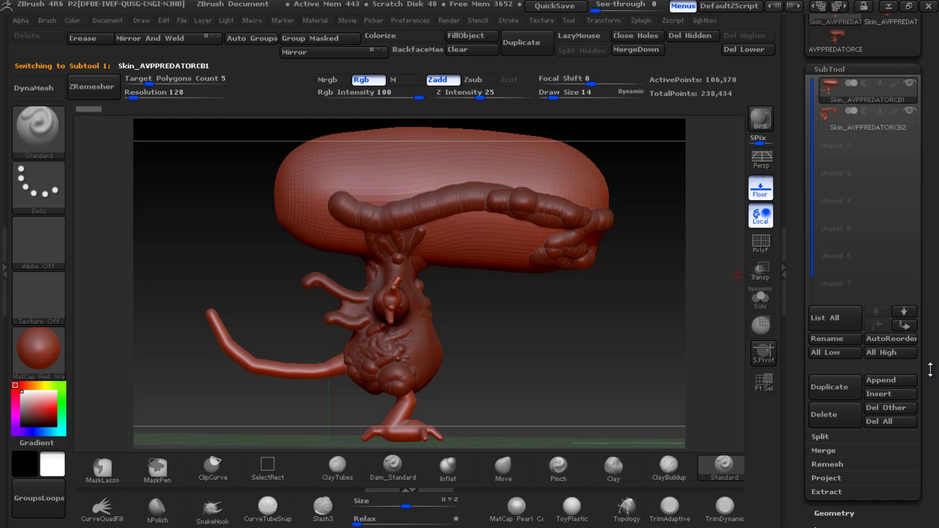
MergeDown the two skin subtools into one and confirm the merge
{"action": "left_click", "coordinate": [836, 451]}
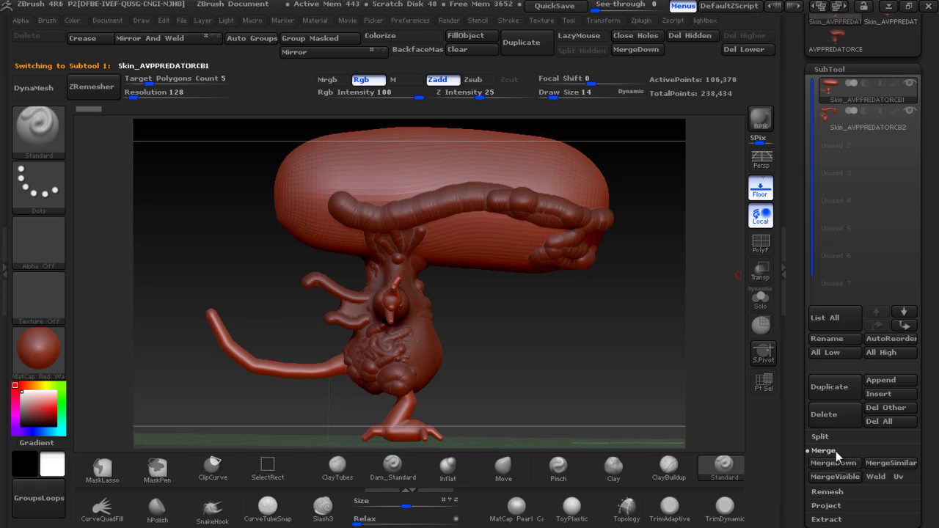
{"action": "left_click", "coordinate": [834, 460]}
{"action": "left_click", "coordinate": [677, 491]}
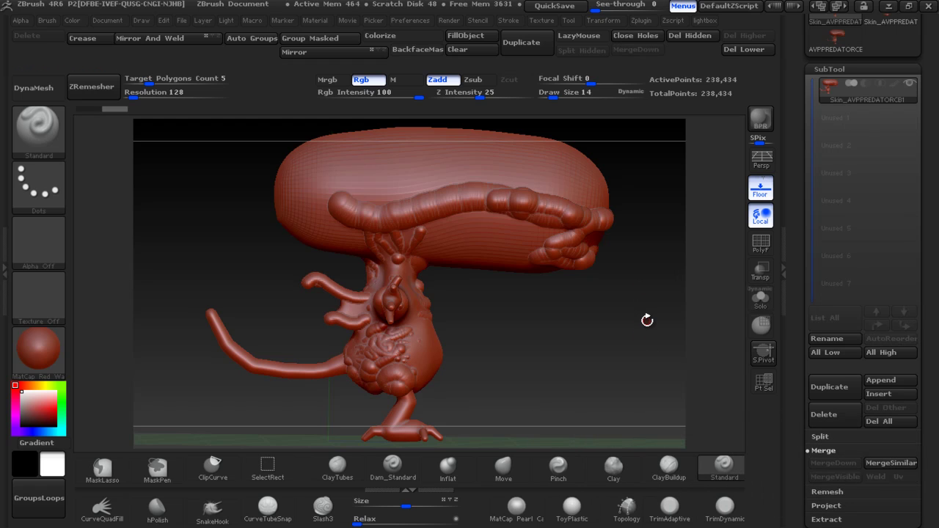
Turn off the PolyF overlay and set the DynaMesh resolution to 512
{"action": "left_click", "coordinate": [761, 244]}
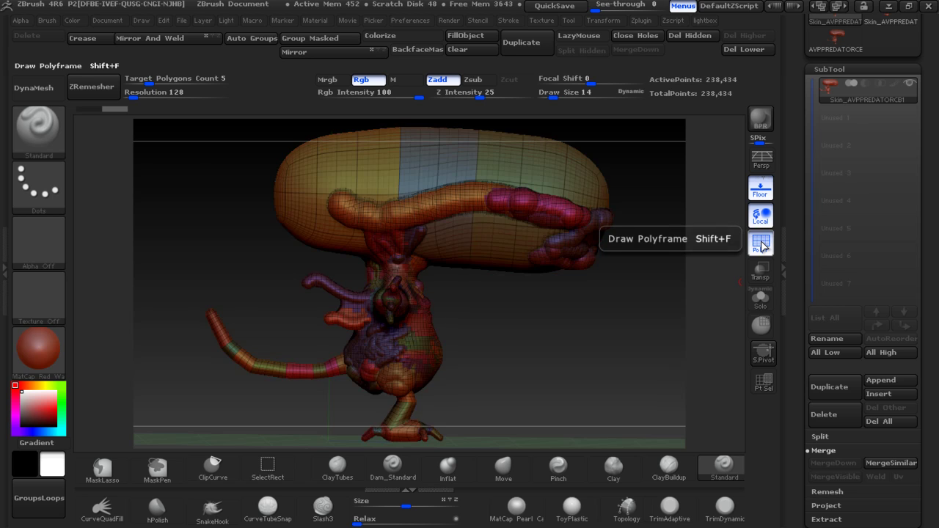
{"action": "left_click", "coordinate": [761, 244]}
{"action": "left_click_drag", "start_coordinate": [932, 490], "coordinate": [932, 203]}
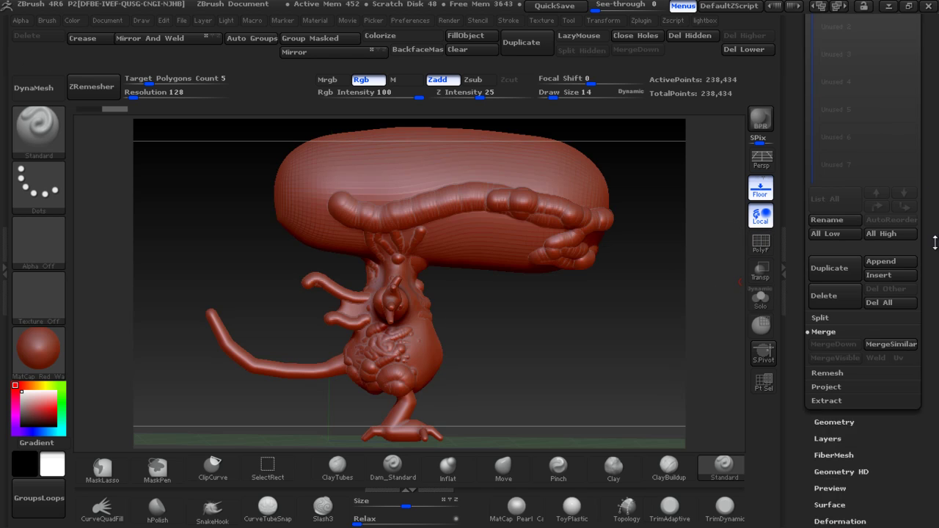
{"action": "left_click", "coordinate": [838, 253]}
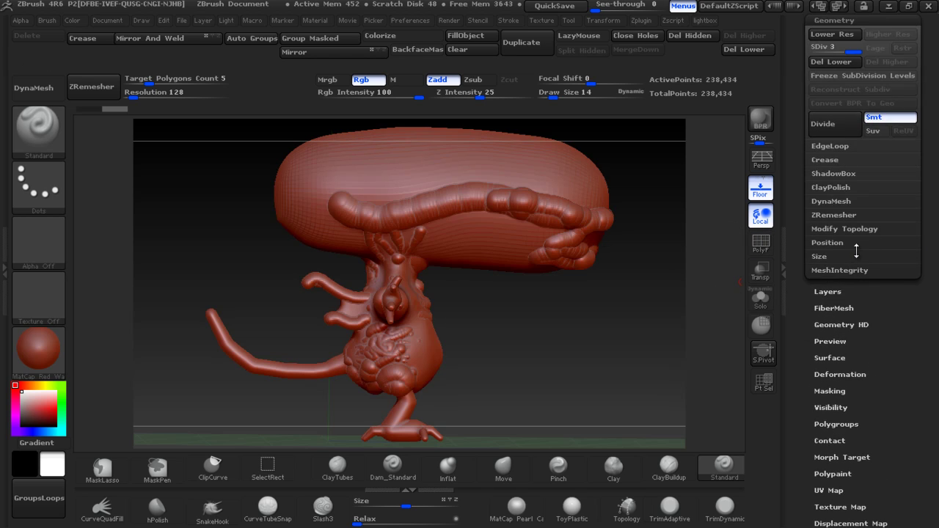
{"action": "left_click", "coordinate": [834, 201]}
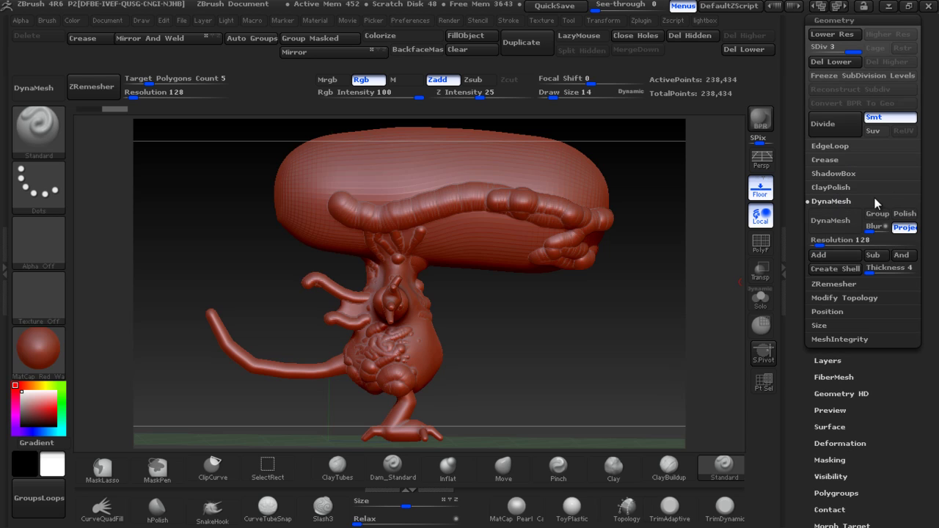
{"action": "left_click", "coordinate": [811, 242]}
{"action": "type", "text": "512"}
{"action": "key", "text": "Return"}
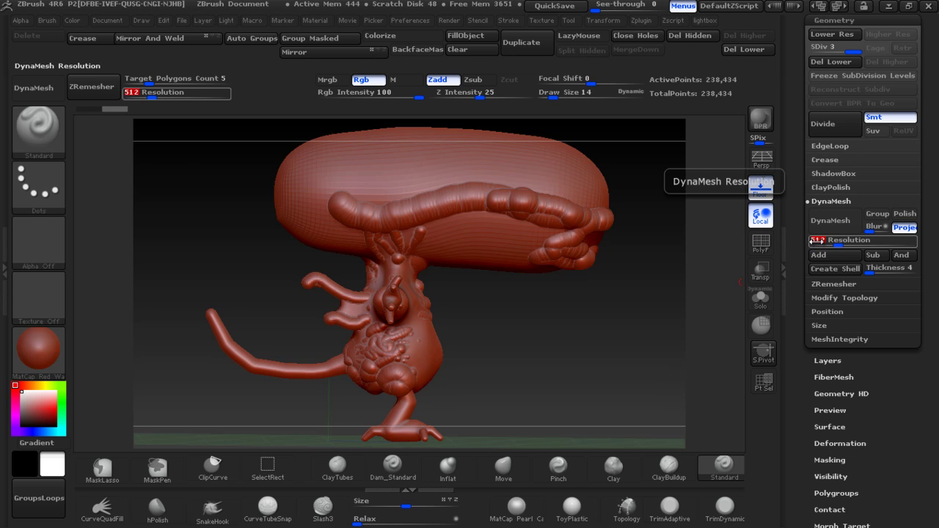
Remesh the merged alien with DynaMesh, declining to freeze subdivisions, and inspect the wireframe
{"action": "left_click", "coordinate": [831, 221]}
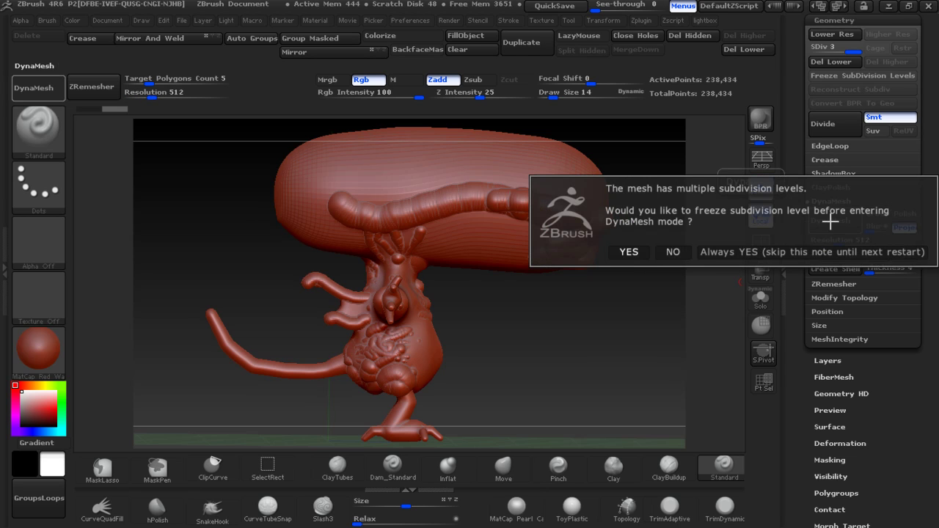
{"action": "left_click", "coordinate": [670, 248]}
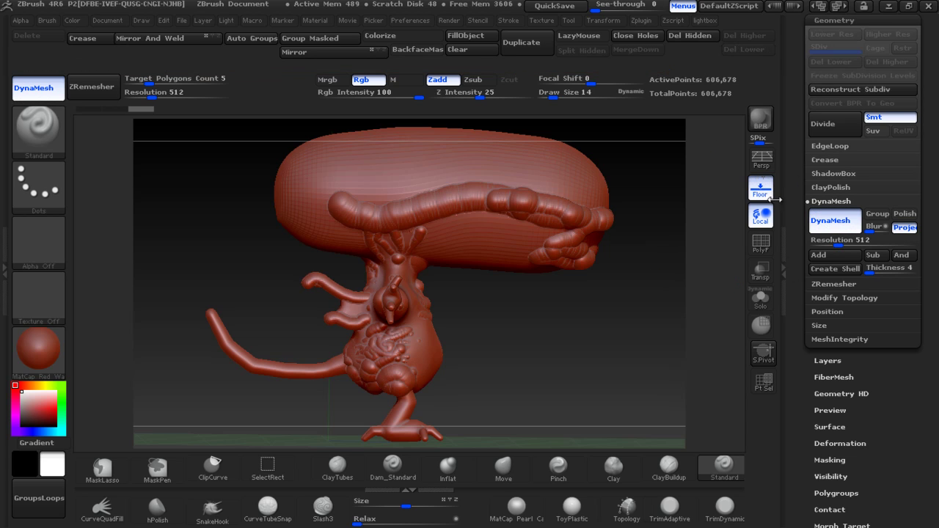
{"action": "left_click", "coordinate": [761, 241]}
{"action": "left_click", "coordinate": [761, 241]}
{"action": "left_click_drag", "start_coordinate": [921, 441], "coordinate": [917, 342]}
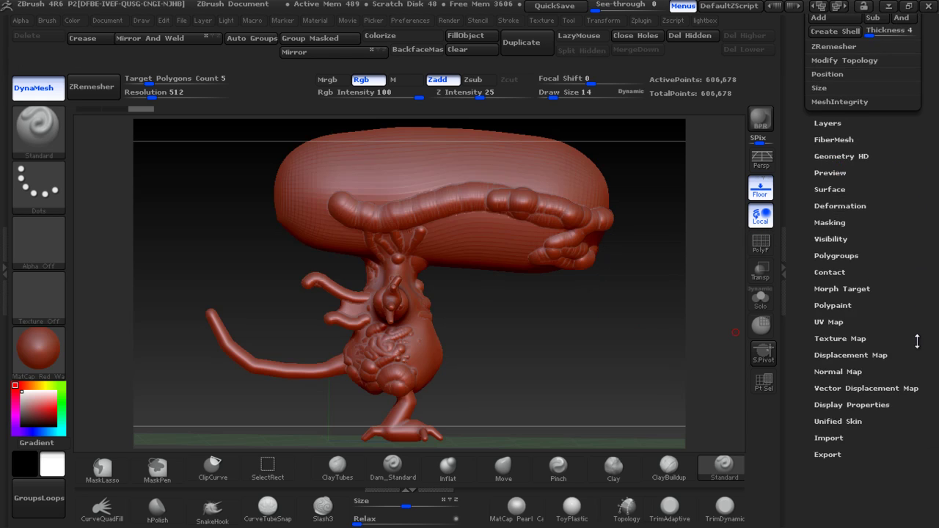
Apply a Deformation Polish of 35 and turn the alien to a front view
{"action": "left_click", "coordinate": [840, 206]}
{"action": "left_click_drag", "start_coordinate": [816, 62], "coordinate": [849, 63]}
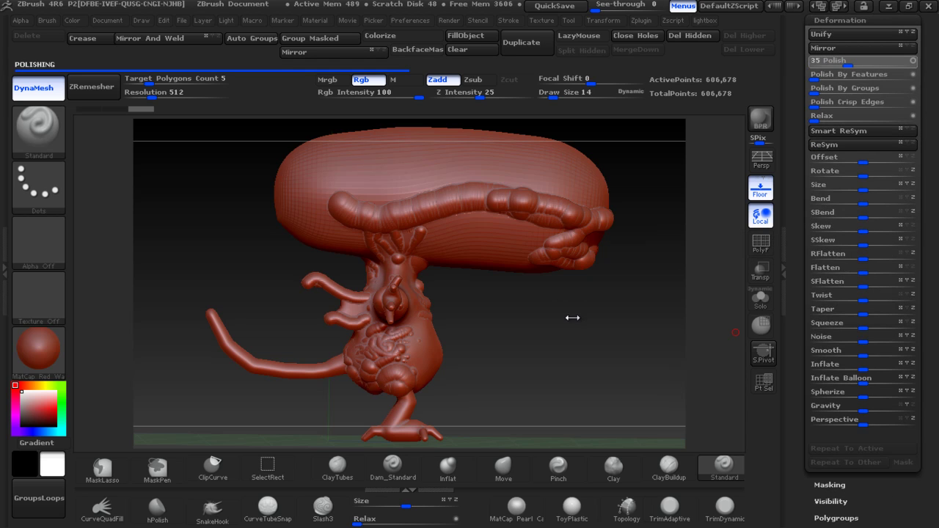
{"action": "left_click_drag", "start_coordinate": [586, 320], "coordinate": [536, 328]}
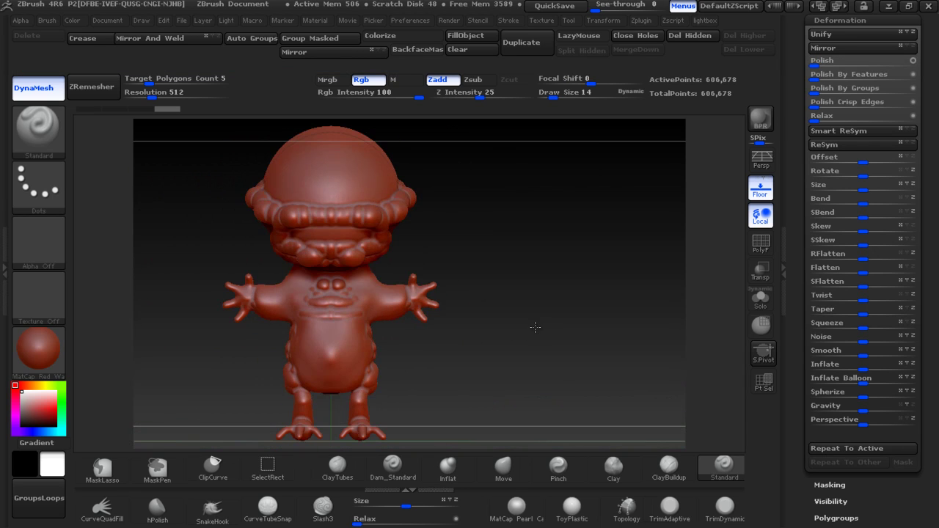
{"action": "mouse_move", "coordinate": [501, 264]}
{"action": "left_mouse_down", "text": "alt"}
{"action": "mouse_move", "coordinate": [513, 267]}
{"action": "mouse_move", "coordinate": [482, 272]}
{"action": "mouse_move", "coordinate": [492, 315]}
{"action": "mouse_move", "coordinate": [524, 308]}
{"action": "mouse_move", "coordinate": [633, 245]}
{"action": "mouse_move", "coordinate": [639, 261]}
{"action": "left_mouse_up", "text": "alt"}
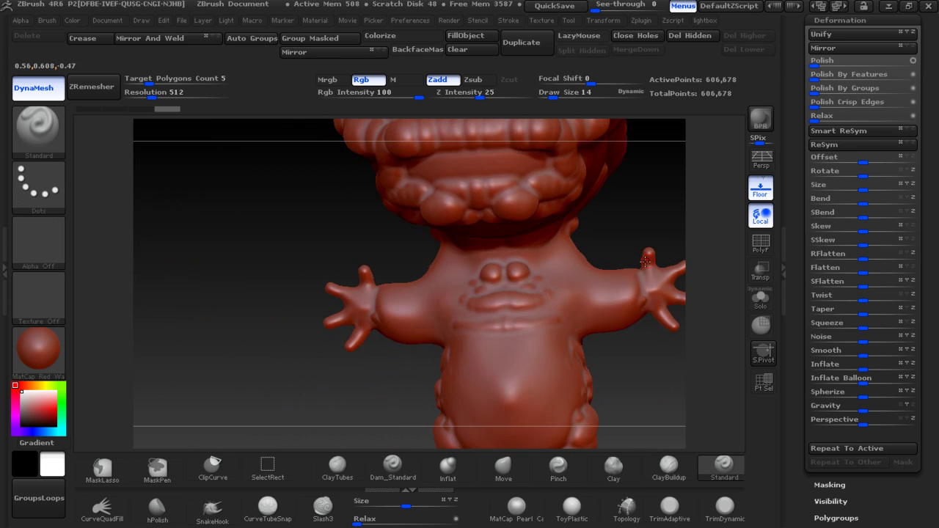
Enlarge the brush, switch to Move, and pull the neck and shoulders into shape
{"action": "key", "text": "bracketright"}
{"action": "key", "text": "bracketright"}
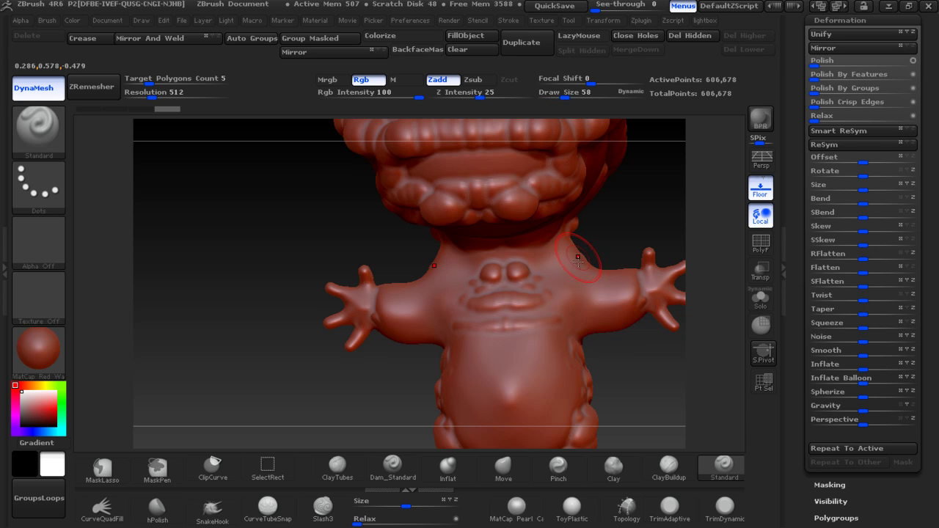
{"action": "left_click", "coordinate": [503, 465]}
{"action": "mouse_move", "coordinate": [558, 258]}
{"action": "left_mouse_down"}
{"action": "mouse_move", "coordinate": [568, 245]}
{"action": "mouse_move", "coordinate": [549, 237]}
{"action": "mouse_move", "coordinate": [544, 259]}
{"action": "mouse_move", "coordinate": [543, 241]}
{"action": "left_mouse_up"}
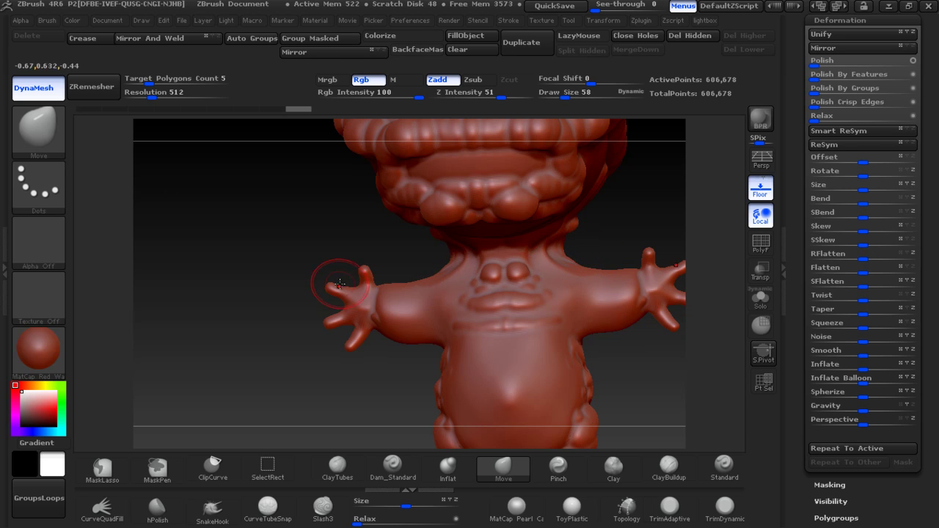
{"action": "mouse_move", "coordinate": [377, 260]}
{"action": "left_mouse_down"}
{"action": "mouse_move", "coordinate": [487, 239]}
{"action": "mouse_move", "coordinate": [518, 255]}
{"action": "mouse_move", "coordinate": [540, 290]}
{"action": "mouse_move", "coordinate": [529, 339]}
{"action": "left_mouse_up"}
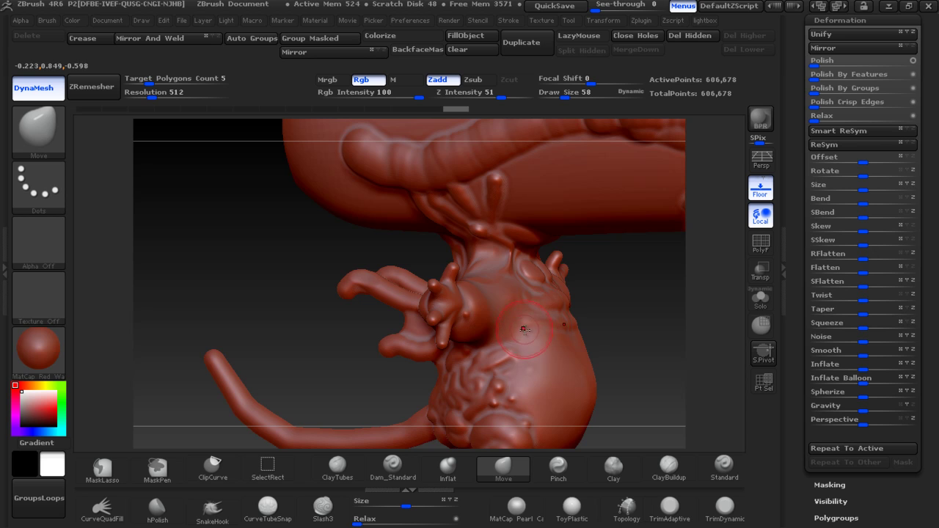
{"action": "left_click_drag", "start_coordinate": [502, 304], "coordinate": [514, 330]}
{"action": "left_click_drag", "start_coordinate": [315, 294], "coordinate": [330, 312]}
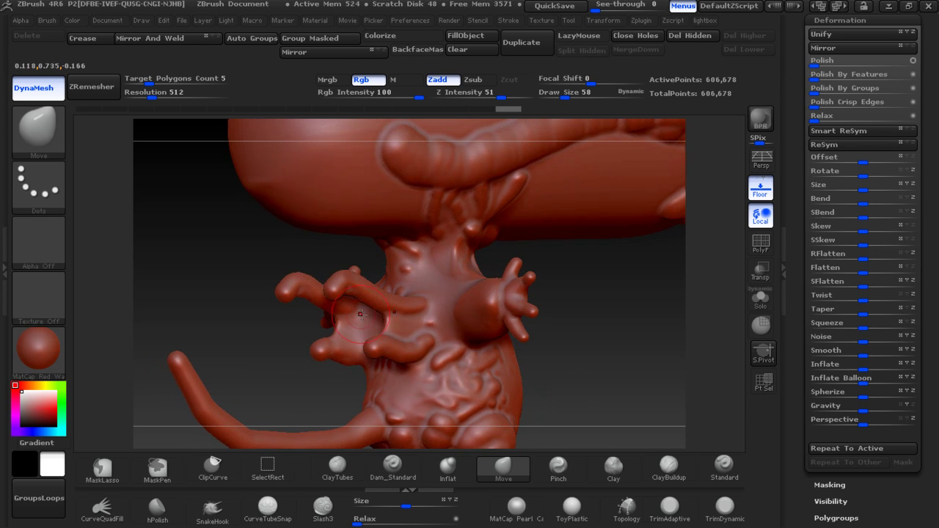
Pull the arm upward, then zoom out and rotate to review the whole figure
{"action": "left_click_drag", "start_coordinate": [262, 329], "coordinate": [372, 332]}
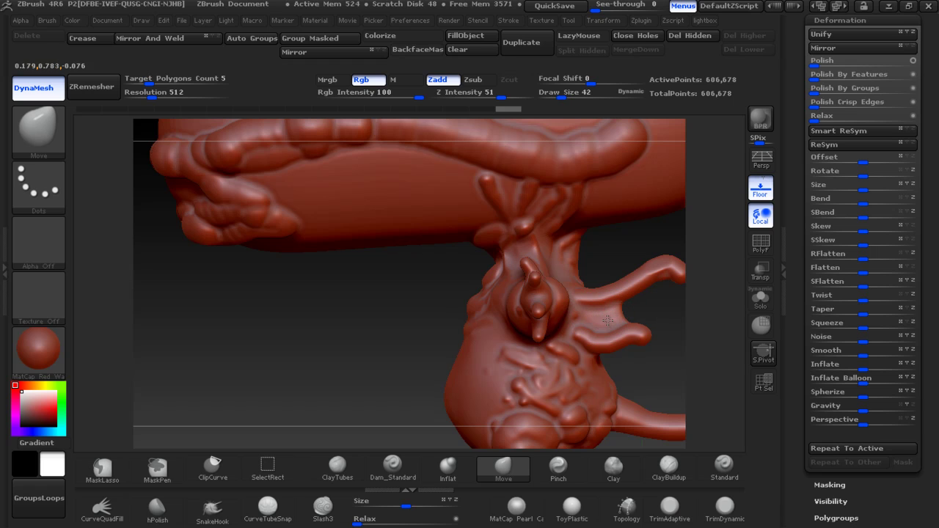
{"action": "mouse_move", "coordinate": [578, 329]}
{"action": "left_mouse_down"}
{"action": "mouse_move", "coordinate": [606, 317]}
{"action": "mouse_move", "coordinate": [598, 308]}
{"action": "left_mouse_up"}
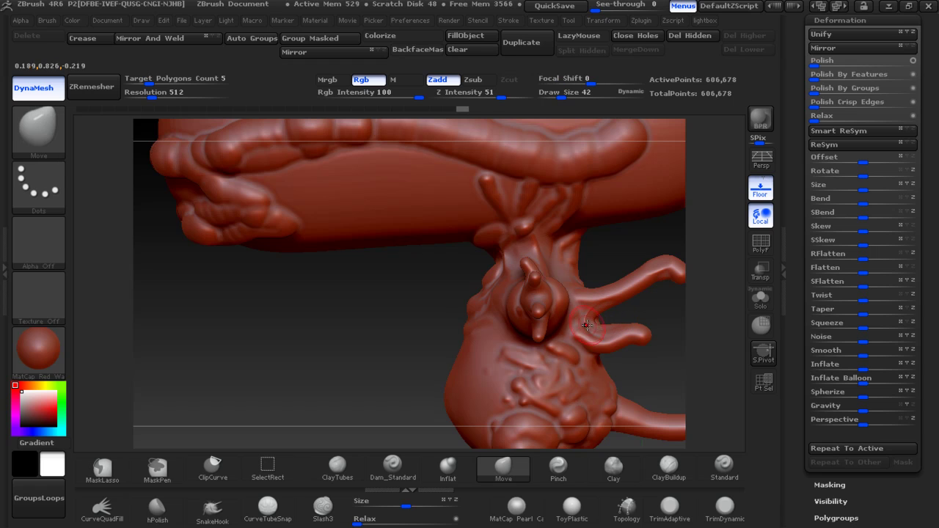
{"action": "left_click_drag", "start_coordinate": [398, 357], "coordinate": [373, 231], "text": "shift"}
{"action": "mouse_move", "coordinate": [436, 340]}
{"action": "left_mouse_down"}
{"action": "mouse_move", "coordinate": [404, 309]}
{"action": "mouse_move", "coordinate": [552, 284]}
{"action": "mouse_move", "coordinate": [346, 308]}
{"action": "mouse_move", "coordinate": [398, 297]}
{"action": "mouse_move", "coordinate": [546, 332]}
{"action": "mouse_move", "coordinate": [772, 262]}
{"action": "left_mouse_up"}
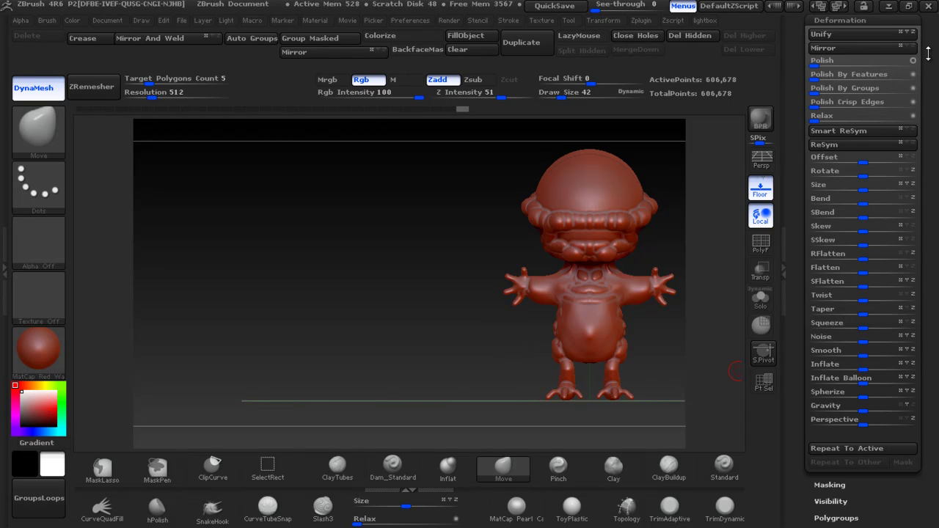
{"action": "left_click_drag", "start_coordinate": [929, 55], "coordinate": [937, 211]}
{"action": "mouse_move", "coordinate": [836, 256]}
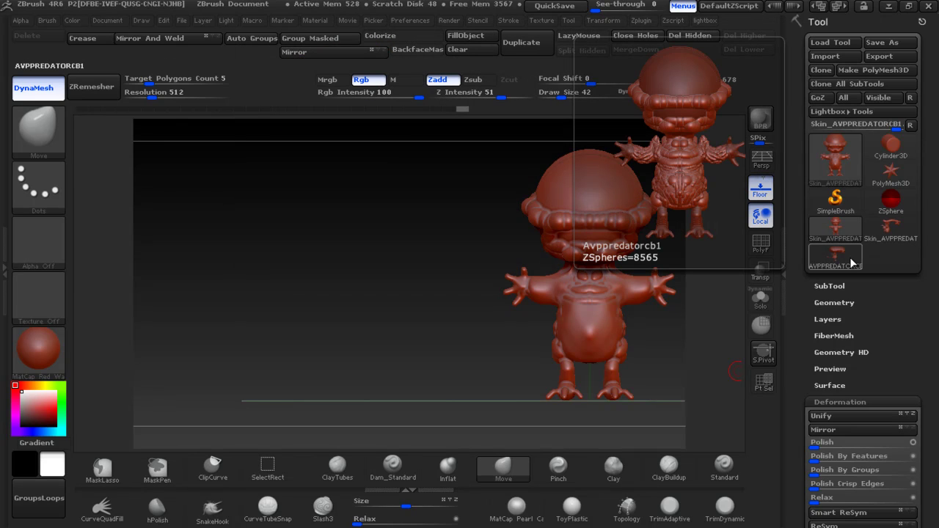
Switch to the AVPPREDATORCB1 ZSphere sketch and turn on its Adaptive Skin preview
{"action": "left_click", "coordinate": [850, 257]}
{"action": "left_click_drag", "start_coordinate": [919, 330], "coordinate": [914, 170]}
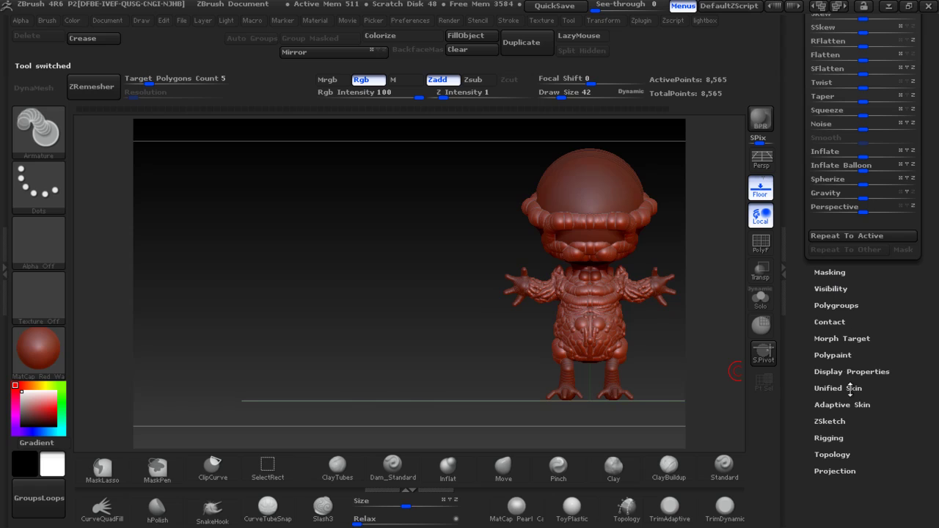
{"action": "left_click", "coordinate": [832, 422]}
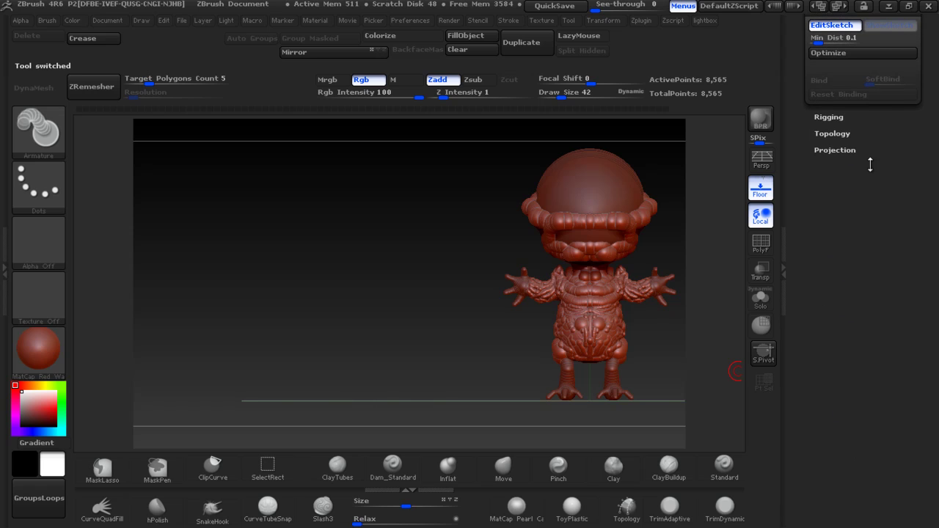
{"action": "left_click_drag", "start_coordinate": [871, 164], "coordinate": [870, 264]}
{"action": "left_click", "coordinate": [832, 162]}
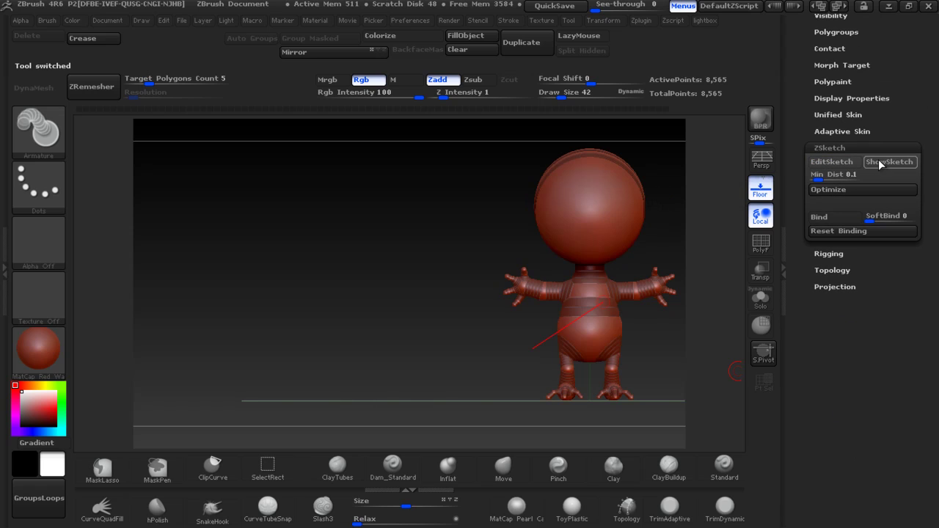
{"action": "left_click", "coordinate": [881, 163]}
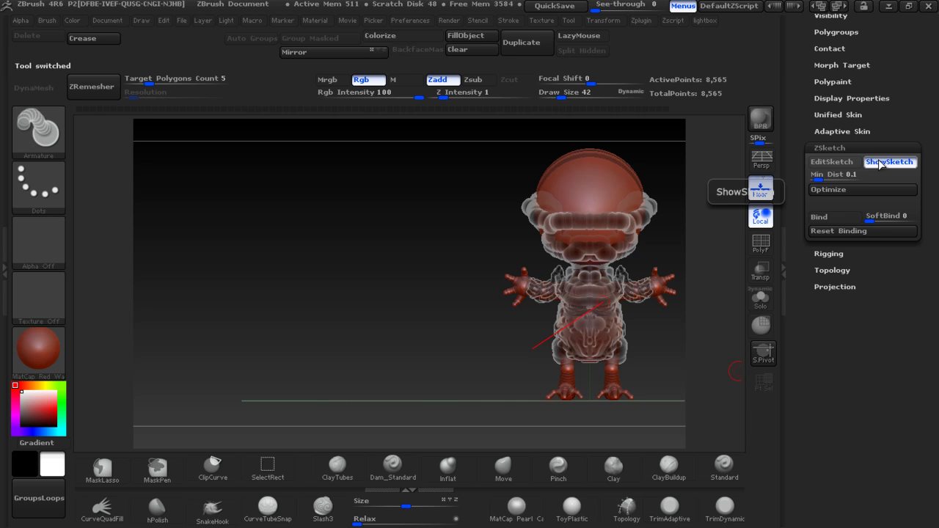
{"action": "left_click", "coordinate": [838, 132]}
{"action": "left_click", "coordinate": [841, 146]}
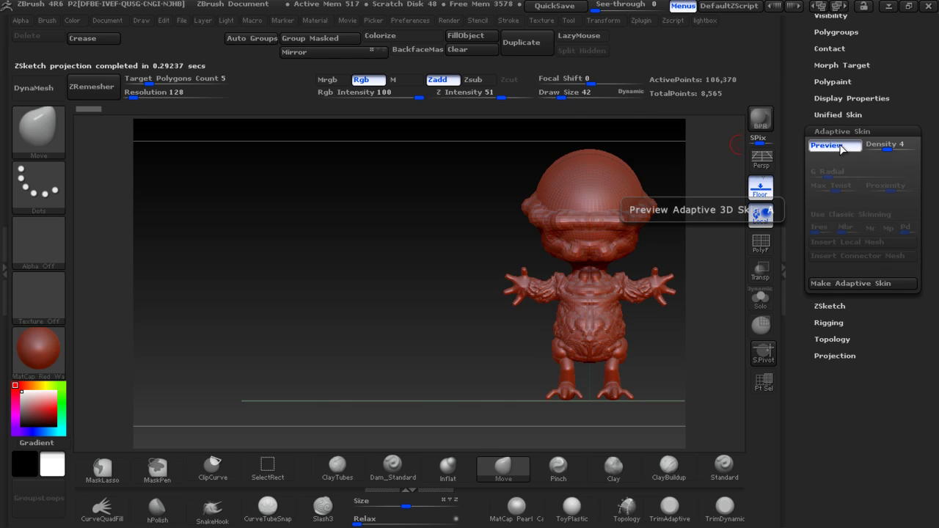
Raise Adaptive Skin Density to 6, check the denser preview, and make the adaptive skin
{"action": "mouse_move", "coordinate": [488, 356]}
{"action": "left_mouse_down"}
{"action": "mouse_move", "coordinate": [602, 350]}
{"action": "mouse_move", "coordinate": [503, 336]}
{"action": "mouse_move", "coordinate": [543, 341]}
{"action": "mouse_move", "coordinate": [450, 355]}
{"action": "mouse_move", "coordinate": [593, 343]}
{"action": "mouse_move", "coordinate": [505, 347]}
{"action": "mouse_move", "coordinate": [569, 352]}
{"action": "left_mouse_up"}
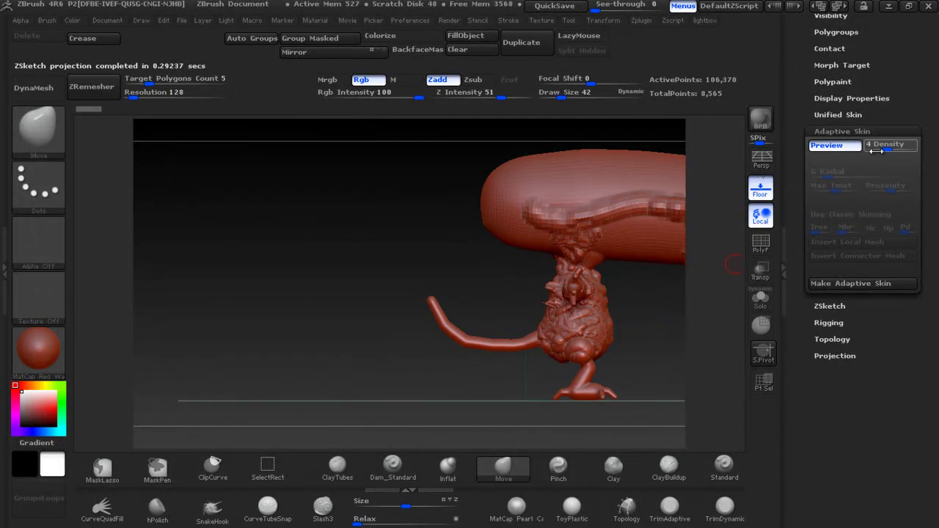
{"action": "mouse_move", "coordinate": [877, 149]}
{"action": "left_mouse_down"}
{"action": "mouse_move", "coordinate": [868, 149]}
{"action": "mouse_move", "coordinate": [894, 150]}
{"action": "left_mouse_up"}
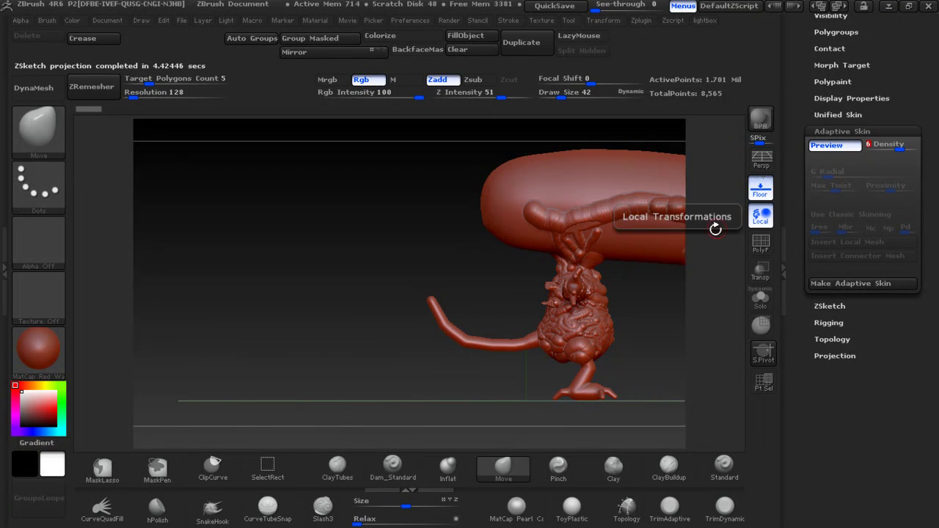
{"action": "mouse_move", "coordinate": [633, 322]}
{"action": "left_mouse_down"}
{"action": "mouse_move", "coordinate": [643, 346]}
{"action": "mouse_move", "coordinate": [642, 219]}
{"action": "mouse_move", "coordinate": [639, 331]}
{"action": "mouse_move", "coordinate": [633, 296]}
{"action": "left_mouse_up"}
{"action": "left_click_drag", "start_coordinate": [308, 294], "coordinate": [220, 294]}
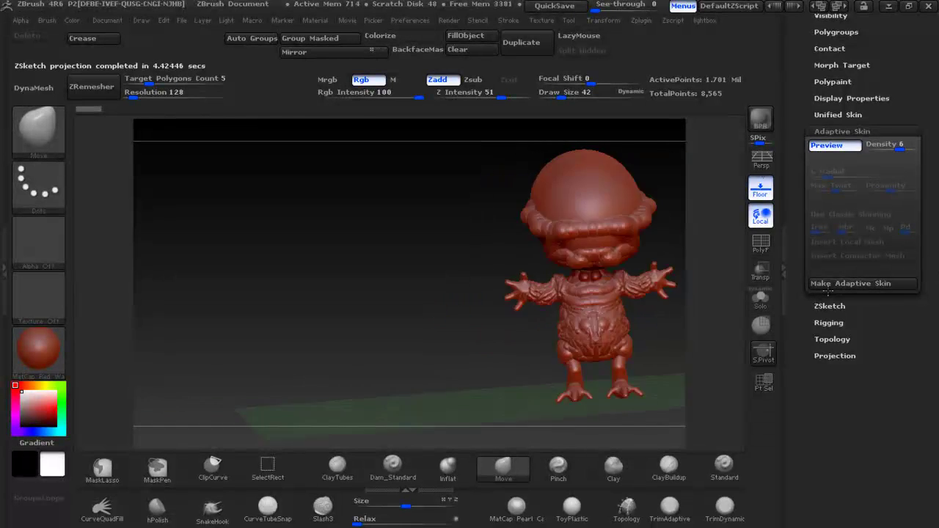
{"action": "left_click", "coordinate": [880, 284]}
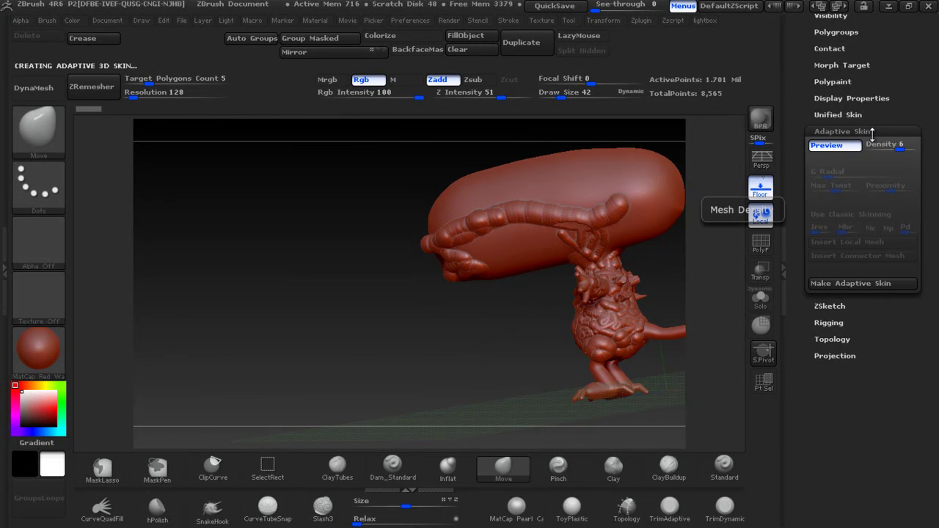
{"action": "mouse_move", "coordinate": [901, 72]}
{"action": "left_mouse_down"}
{"action": "mouse_move", "coordinate": [909, 93]}
{"action": "mouse_move", "coordinate": [834, 287]}
{"action": "left_mouse_up"}
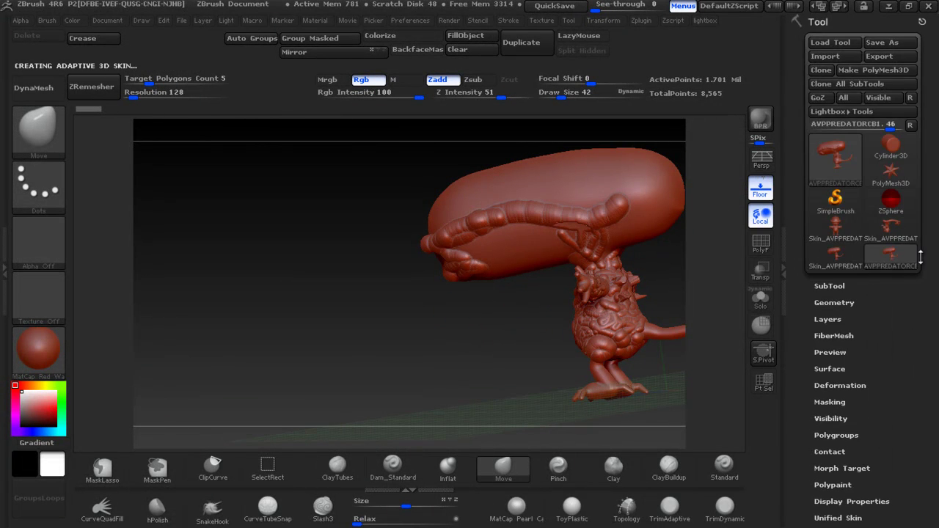
{"action": "mouse_move", "coordinate": [890, 257]}
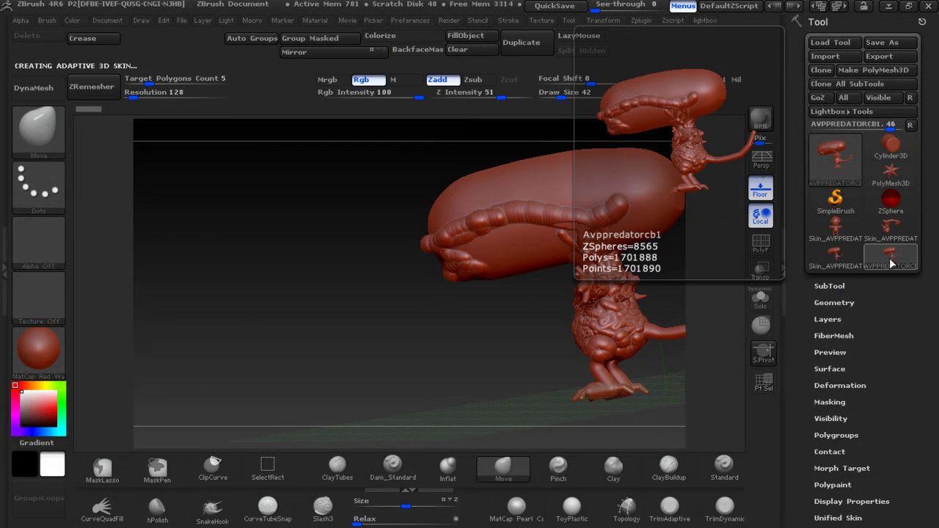
Select the generated adaptive skin mesh from the Tool picker
{"action": "left_click", "coordinate": [891, 262]}
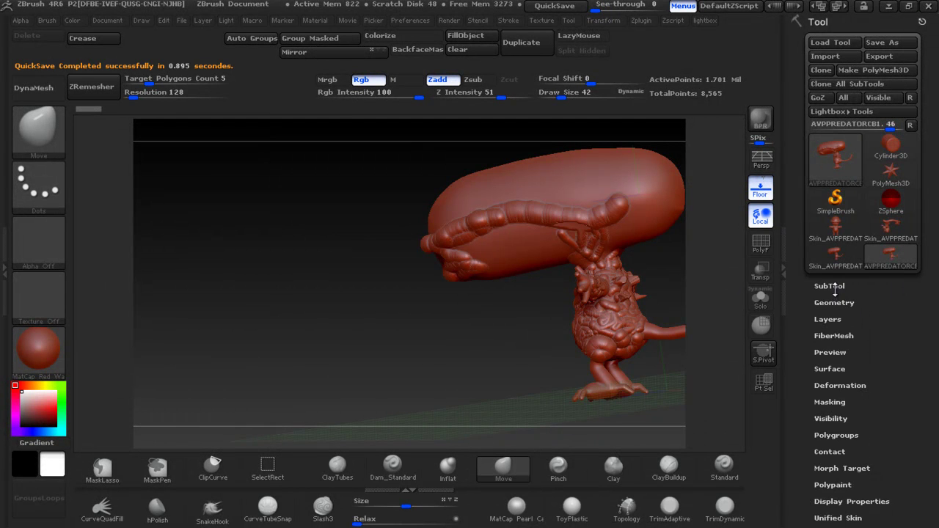
{"action": "left_click", "coordinate": [830, 287]}
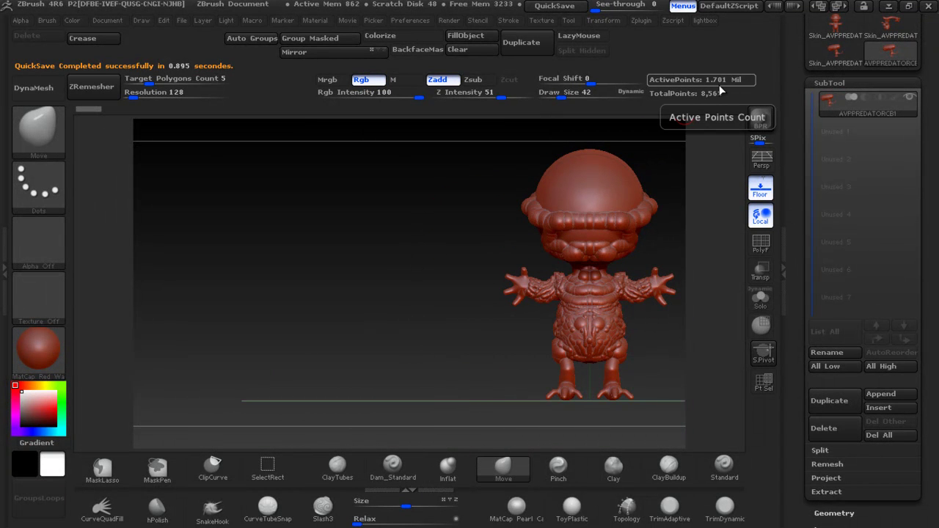
Reshape and smooth the rough patches on the creature's chest surface
{"action": "mouse_move", "coordinate": [456, 270]}
{"action": "left_mouse_down"}
{"action": "mouse_move", "coordinate": [450, 279]}
{"action": "mouse_move", "coordinate": [536, 279]}
{"action": "mouse_move", "coordinate": [503, 279]}
{"action": "mouse_move", "coordinate": [535, 279]}
{"action": "mouse_move", "coordinate": [471, 262]}
{"action": "mouse_move", "coordinate": [394, 292]}
{"action": "mouse_move", "coordinate": [411, 310]}
{"action": "left_mouse_up"}
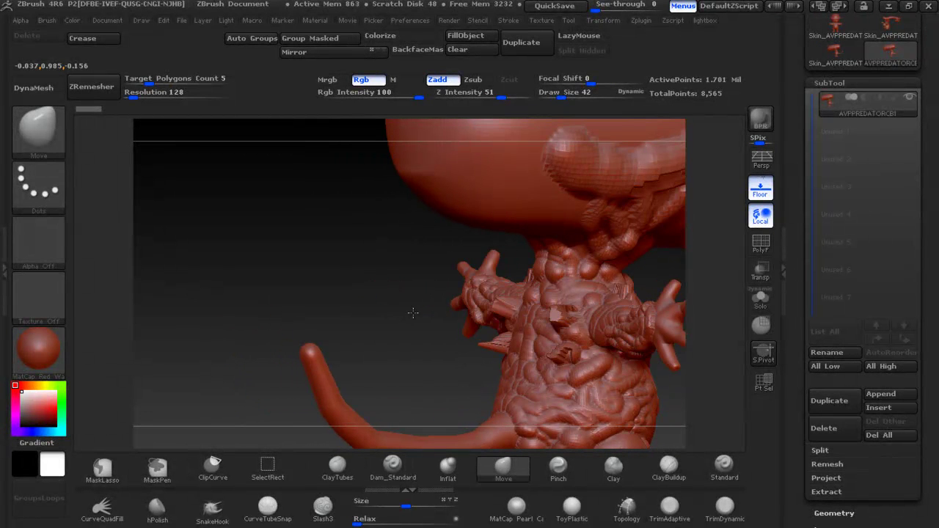
{"action": "left_click_drag", "start_coordinate": [575, 332], "coordinate": [495, 301]}
{"action": "mouse_move", "coordinate": [514, 341]}
{"action": "left_mouse_down"}
{"action": "mouse_move", "coordinate": [558, 353]}
{"action": "mouse_move", "coordinate": [549, 315]}
{"action": "mouse_move", "coordinate": [562, 306]}
{"action": "left_mouse_up"}
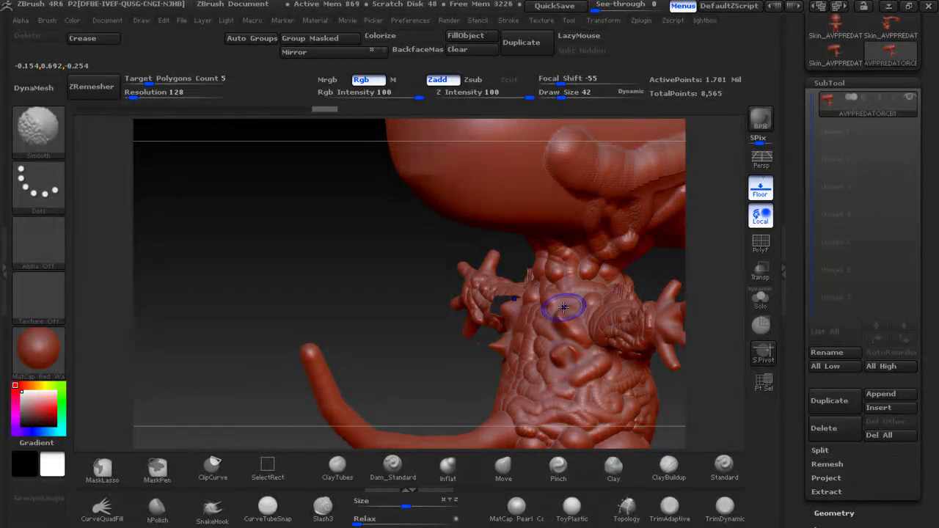
{"action": "left_click_drag", "start_coordinate": [391, 319], "coordinate": [455, 266]}
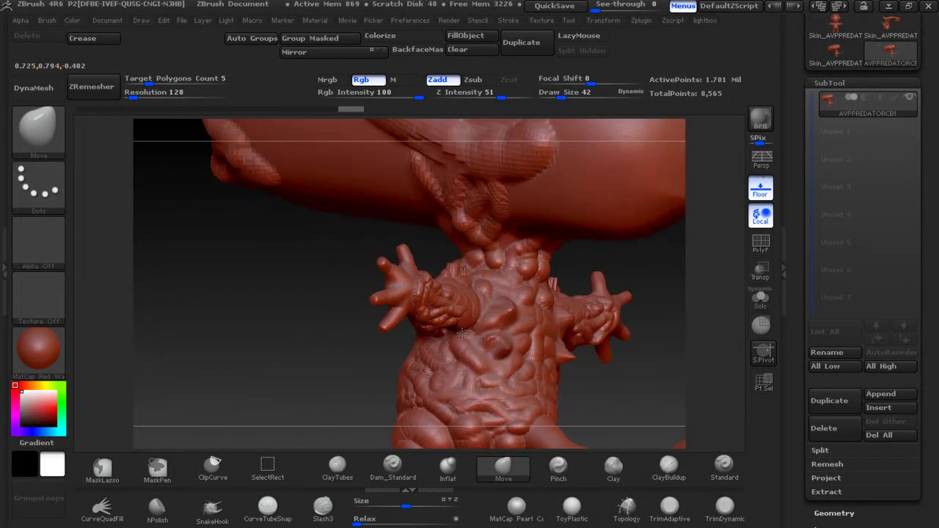
{"action": "left_click_drag", "start_coordinate": [419, 268], "coordinate": [431, 264]}
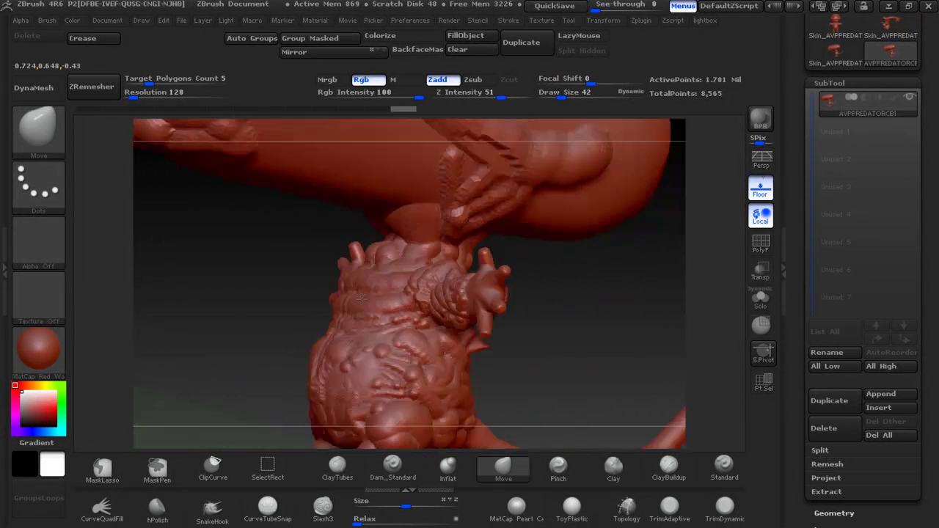
{"action": "mouse_move", "coordinate": [509, 357]}
{"action": "left_mouse_down"}
{"action": "mouse_move", "coordinate": [522, 372]}
{"action": "mouse_move", "coordinate": [424, 376]}
{"action": "left_mouse_up"}
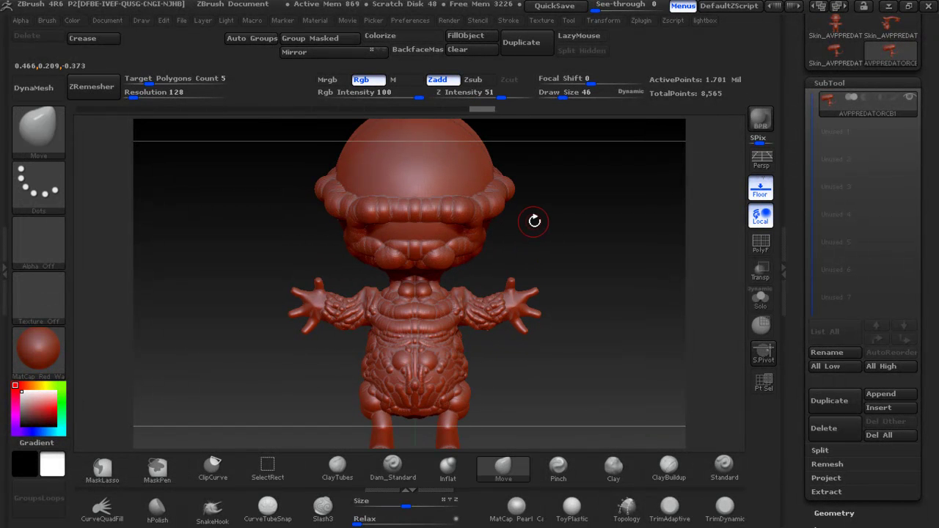
Enlarge the brush, smooth along the head's tube, and hide the floor grid
{"action": "key", "text": "bracketright"}
{"action": "key", "text": "bracketright"}
{"action": "key", "text": "bracketright"}
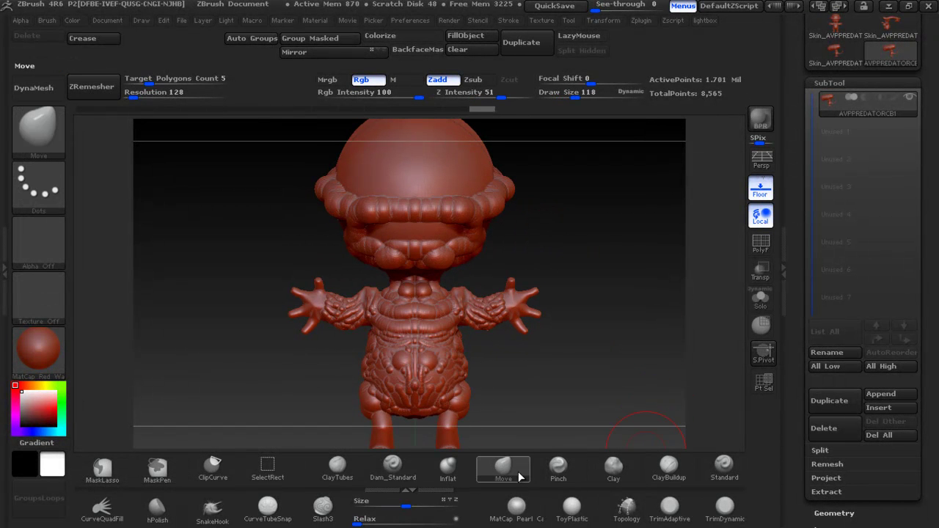
{"action": "key", "text": "b"}
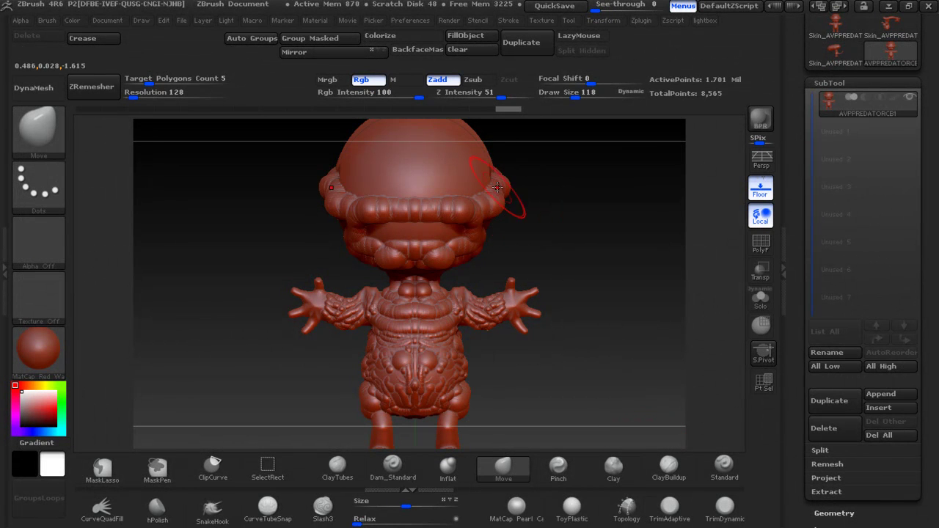
{"action": "mouse_move", "coordinate": [536, 196]}
{"action": "left_mouse_down"}
{"action": "mouse_move", "coordinate": [270, 203]}
{"action": "mouse_move", "coordinate": [213, 187]}
{"action": "left_mouse_up"}
{"action": "left_click_drag", "start_coordinate": [367, 189], "coordinate": [516, 210], "text": "shift"}
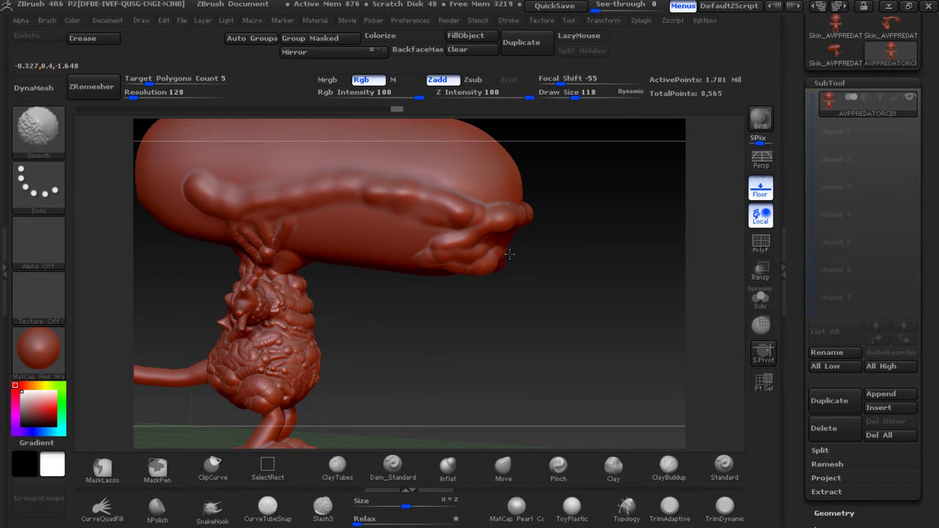
{"action": "left_click_drag", "start_coordinate": [510, 254], "coordinate": [571, 265]}
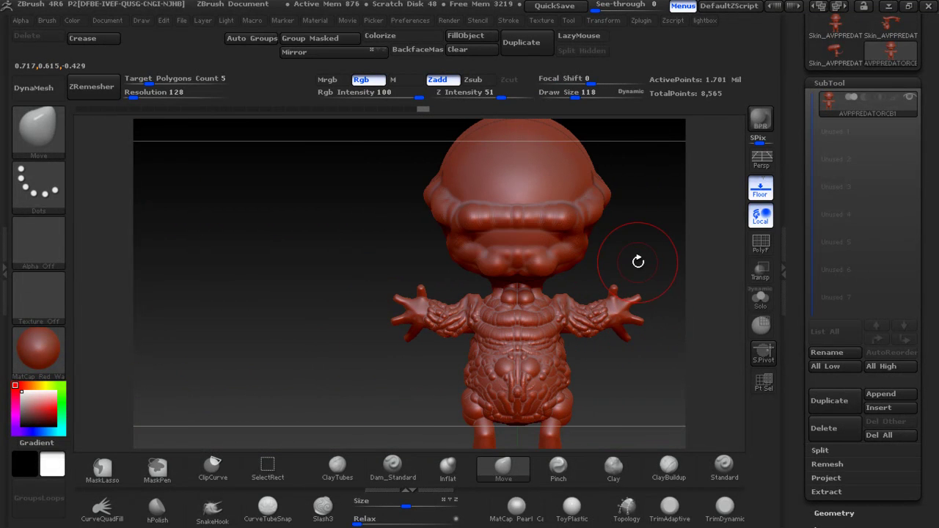
{"action": "left_click_drag", "start_coordinate": [638, 261], "coordinate": [566, 193], "text": "alt"}
{"action": "left_click", "coordinate": [760, 189]}
{"action": "mouse_move", "coordinate": [615, 311]}
{"action": "left_mouse_down"}
{"action": "mouse_move", "coordinate": [592, 223]}
{"action": "mouse_move", "coordinate": [608, 294]}
{"action": "mouse_move", "coordinate": [621, 303]}
{"action": "left_mouse_up"}
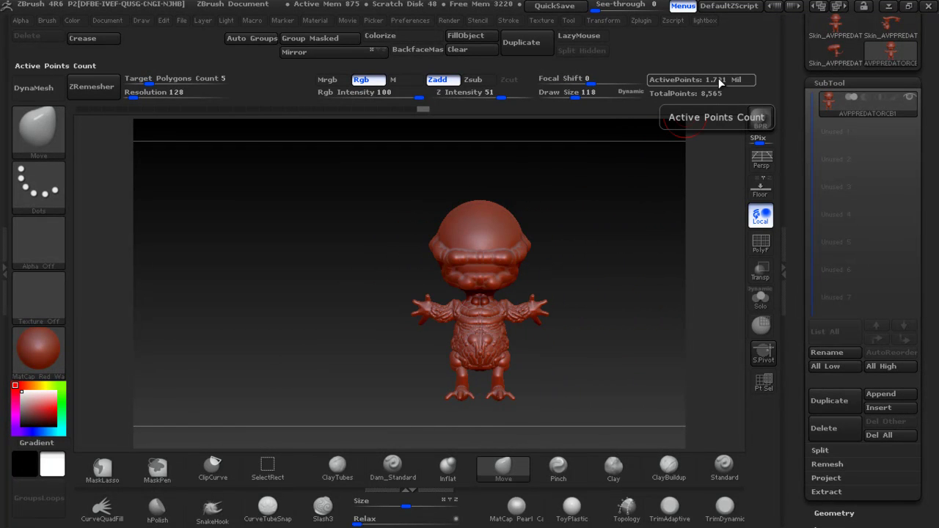
Toggle the wireframe and polygroup overlay on and off to inspect the mesh
{"action": "left_click", "coordinate": [765, 246]}
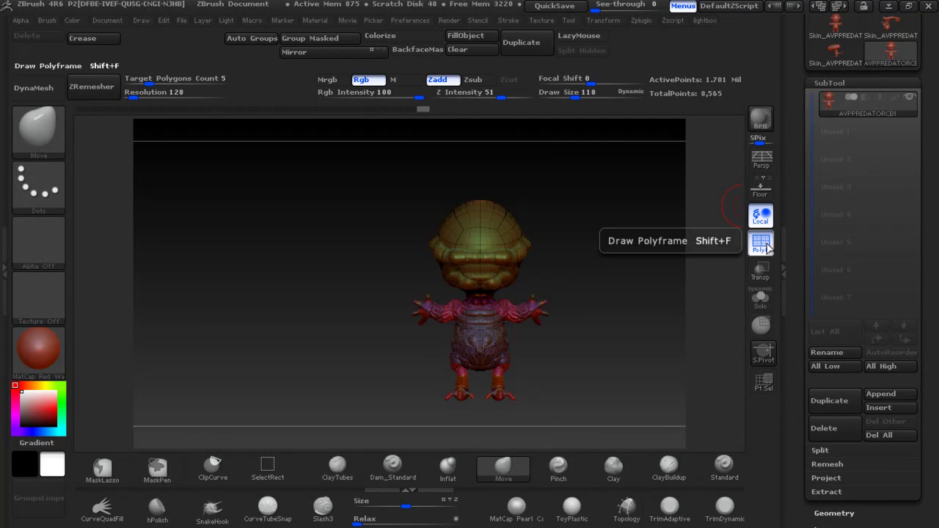
{"action": "left_click", "coordinate": [765, 246]}
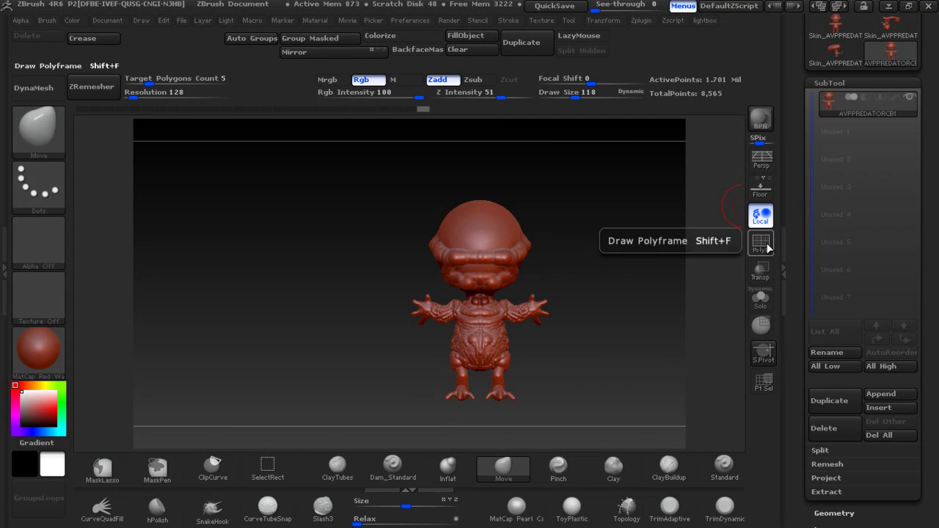
{"action": "left_click", "coordinate": [769, 249]}
{"action": "left_click", "coordinate": [768, 248]}
{"action": "left_click_drag", "start_coordinate": [582, 242], "coordinate": [541, 278]}
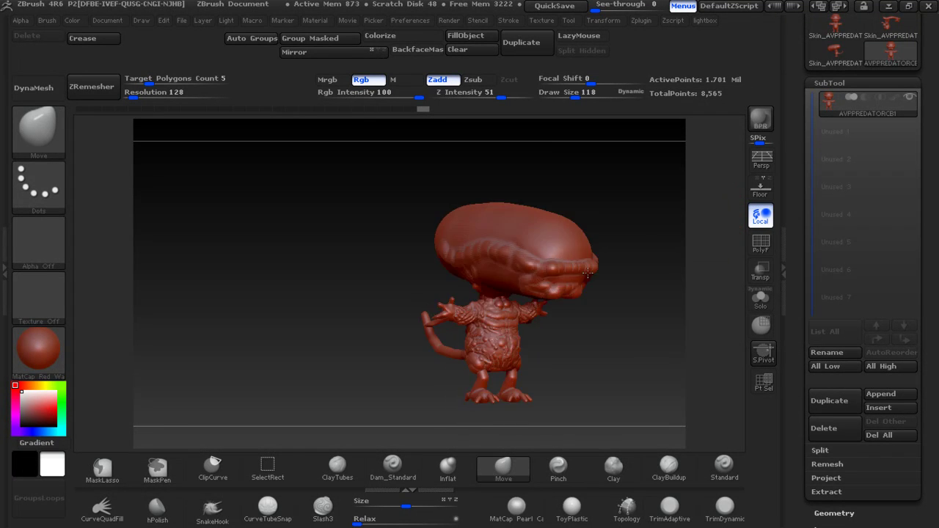
{"action": "left_click_drag", "start_coordinate": [593, 216], "coordinate": [590, 289], "text": "alt"}
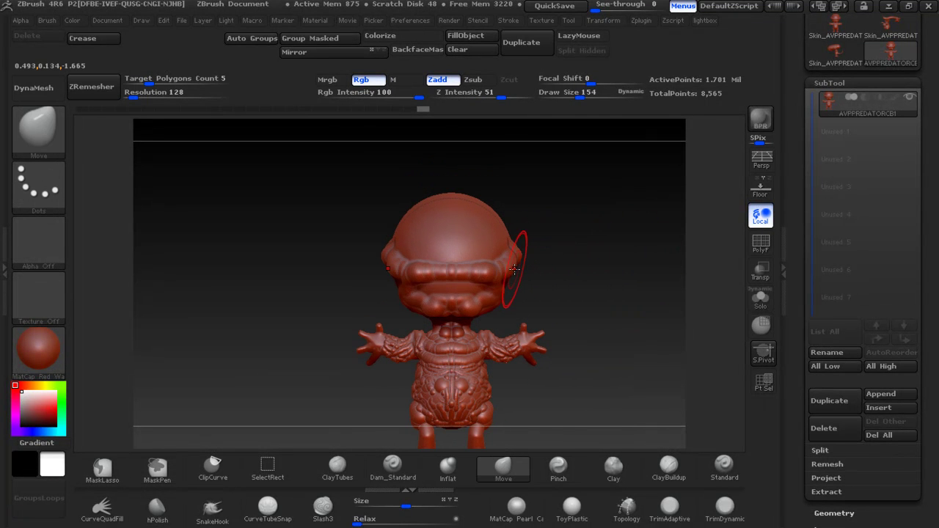
Nudge the head right and smooth its surface, checking from side and front views
{"action": "left_click_drag", "start_coordinate": [502, 267], "coordinate": [563, 256]}
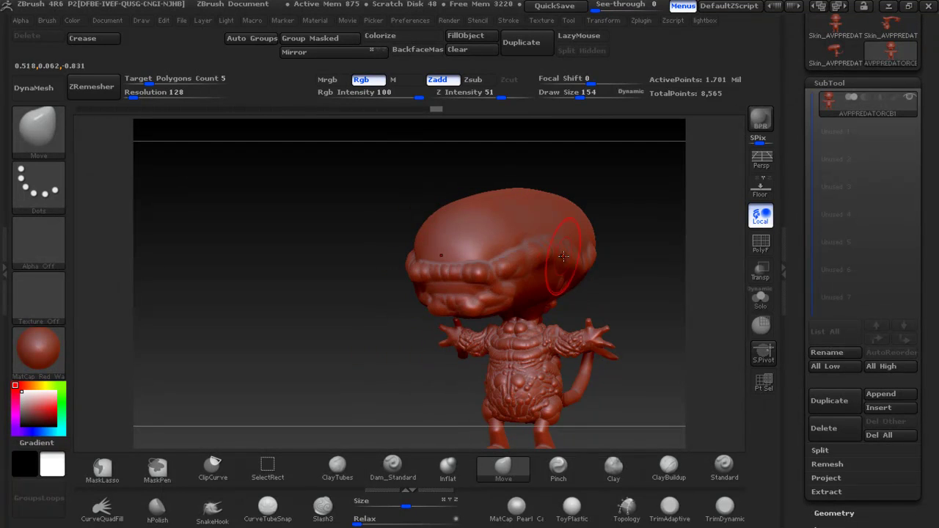
{"action": "left_click_drag", "start_coordinate": [504, 265], "coordinate": [539, 255]}
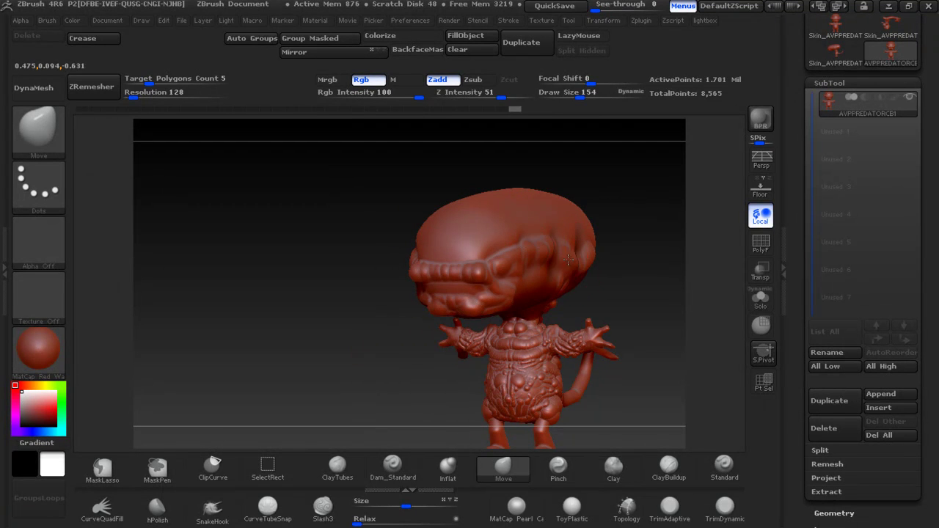
{"action": "left_click_drag", "start_coordinate": [602, 260], "coordinate": [611, 253]}
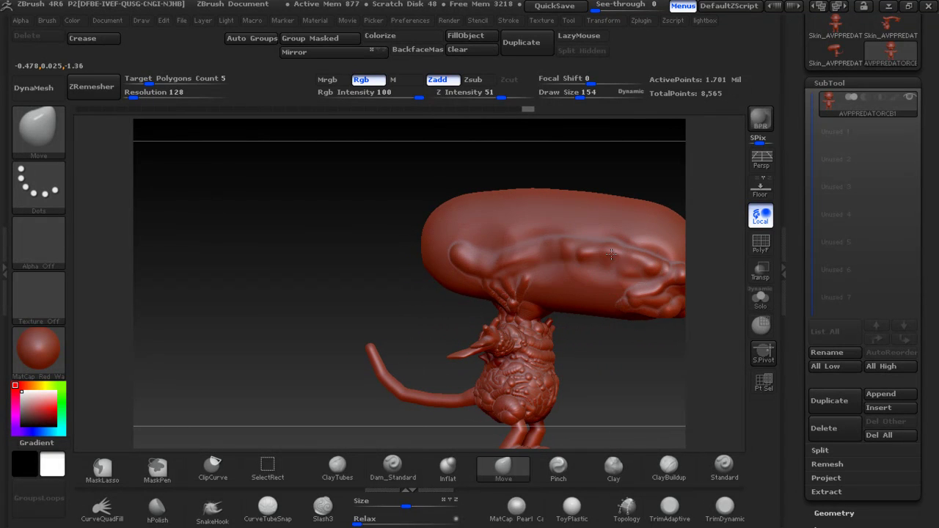
{"action": "left_click_drag", "start_coordinate": [495, 245], "coordinate": [590, 250], "text": "shift"}
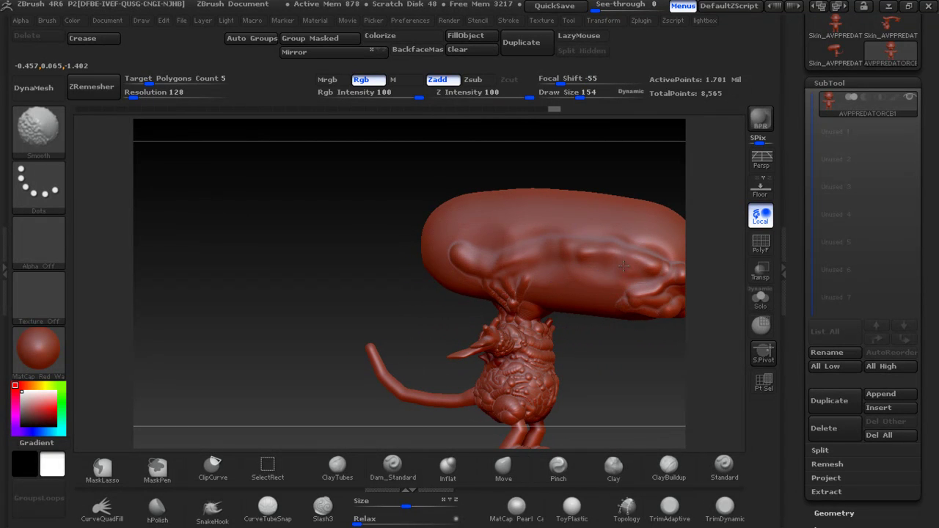
{"action": "left_click_drag", "start_coordinate": [644, 338], "coordinate": [582, 325], "text": "shift"}
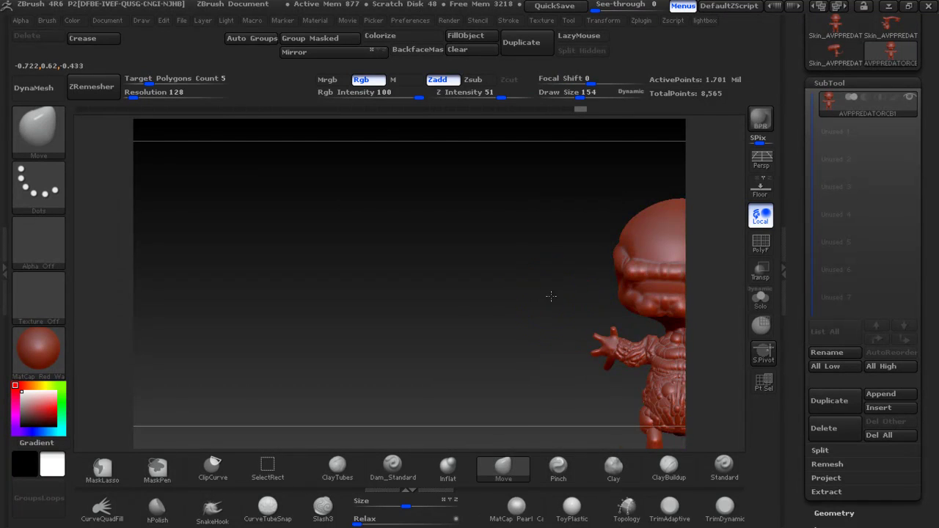
{"action": "left_click_drag", "start_coordinate": [549, 293], "coordinate": [336, 287], "text": "alt"}
{"action": "left_click_drag", "start_coordinate": [604, 258], "coordinate": [631, 264]}
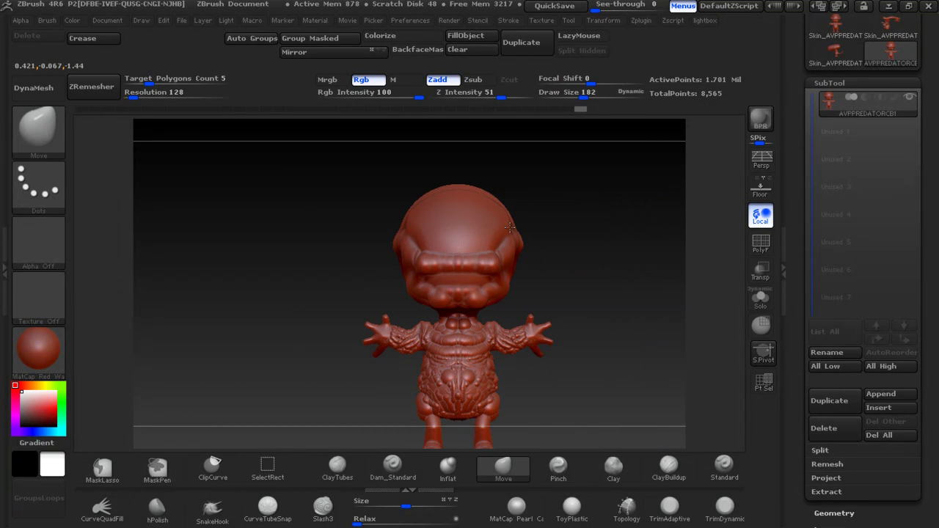
{"action": "right_click_drag", "start_coordinate": [493, 203], "coordinate": [472, 205]}
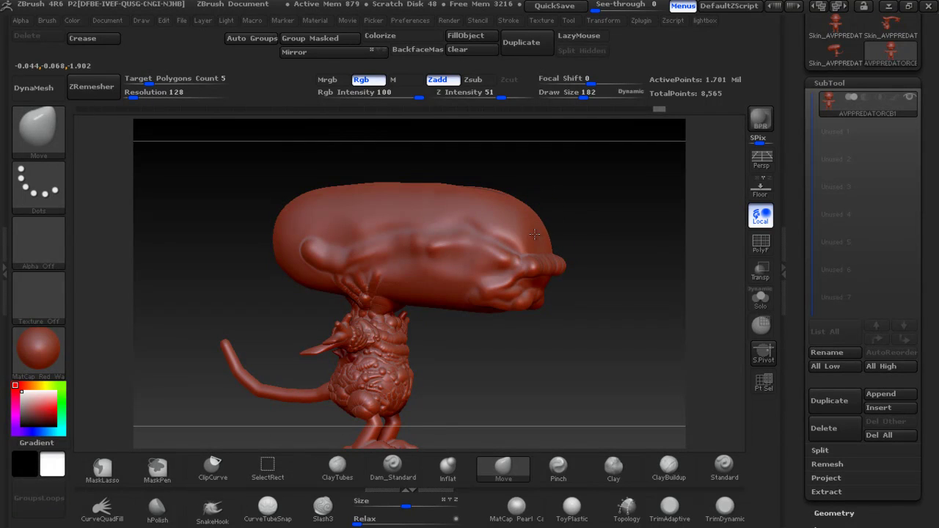
{"action": "left_click_drag", "start_coordinate": [624, 289], "coordinate": [597, 273]}
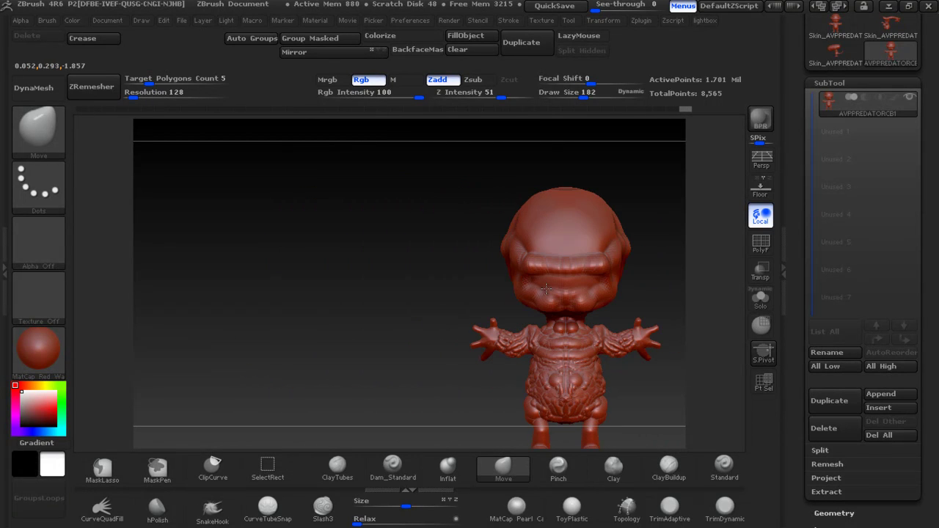
Shrink the brush and pull the brow, eyes, mouth, neck and jaw into shape
{"action": "key", "text": "bracketleft"}
{"action": "left_click_drag", "start_coordinate": [595, 268], "coordinate": [590, 251]}
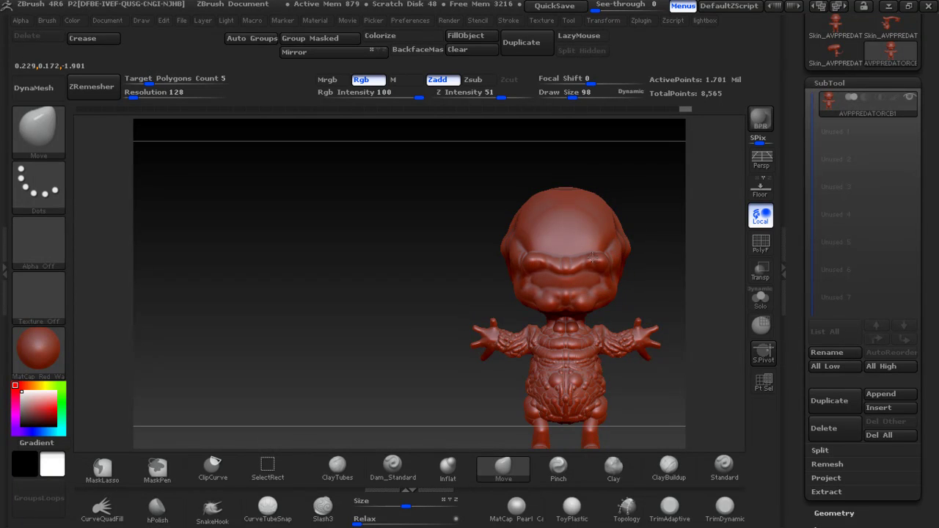
{"action": "left_click_drag", "start_coordinate": [583, 289], "coordinate": [572, 301]}
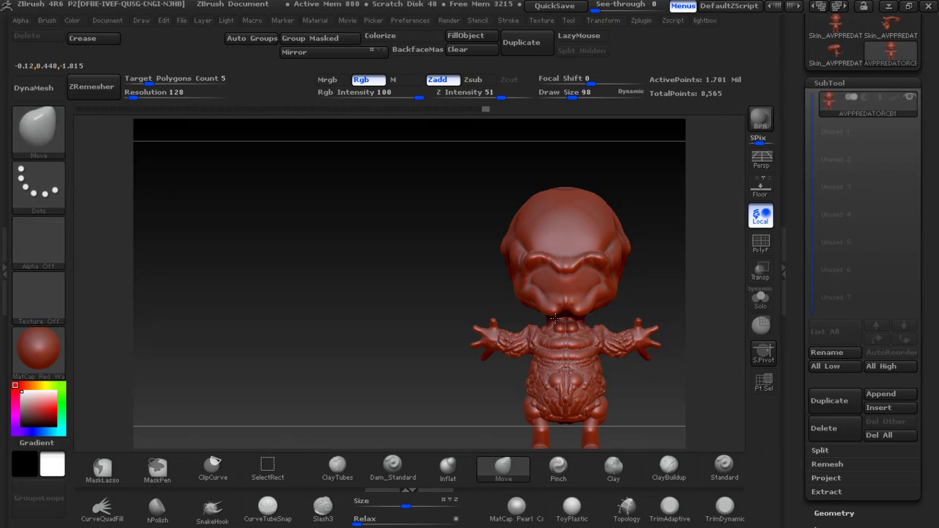
{"action": "left_click_drag", "start_coordinate": [569, 308], "coordinate": [572, 317]}
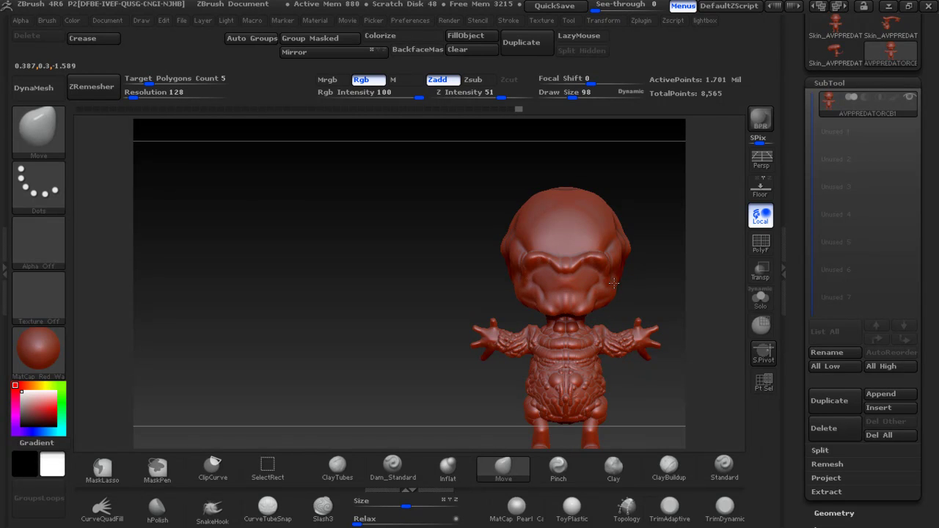
{"action": "left_click_drag", "start_coordinate": [499, 285], "coordinate": [483, 291]}
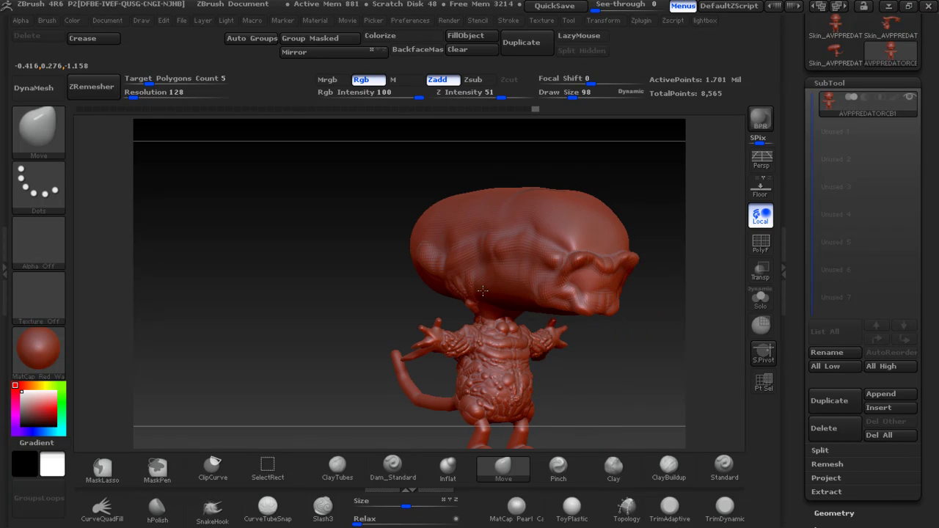
{"action": "left_click_drag", "start_coordinate": [545, 302], "coordinate": [561, 292]}
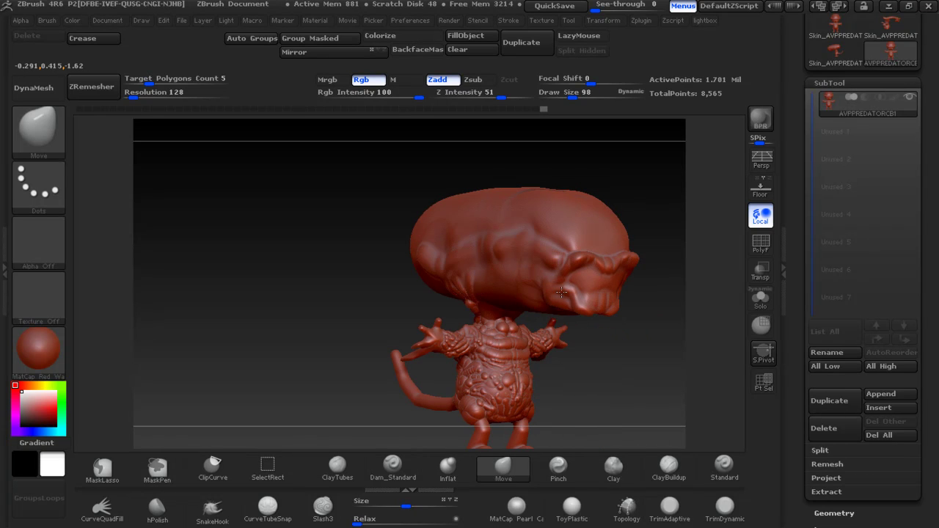
{"action": "left_click_drag", "start_coordinate": [372, 272], "coordinate": [639, 300]}
Step through the alien reference photos to the Predalien figure, HOT-03-10017-2.jpg
{"action": "key", "text": "alt+Tab"}
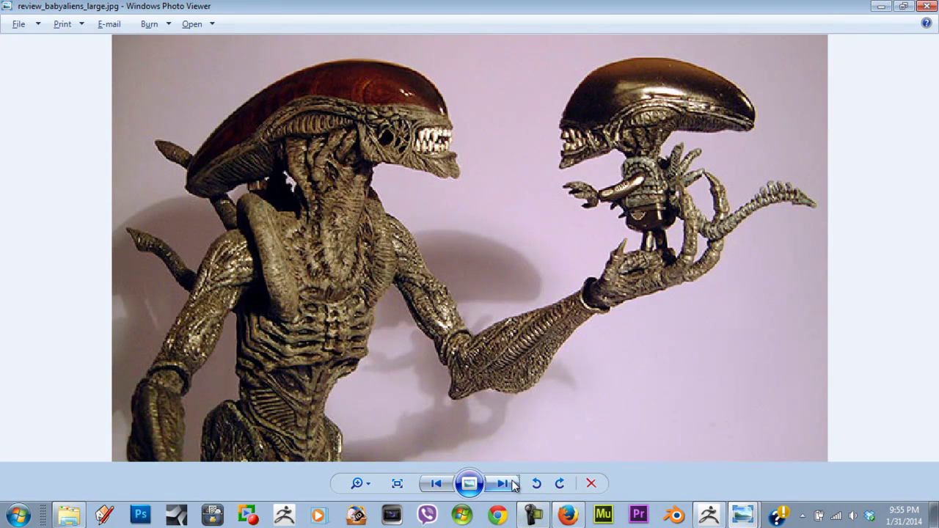
{"action": "left_click", "coordinate": [512, 483]}
{"action": "left_click", "coordinate": [511, 483]}
{"action": "left_click", "coordinate": [512, 484]}
{"action": "left_click", "coordinate": [512, 483]}
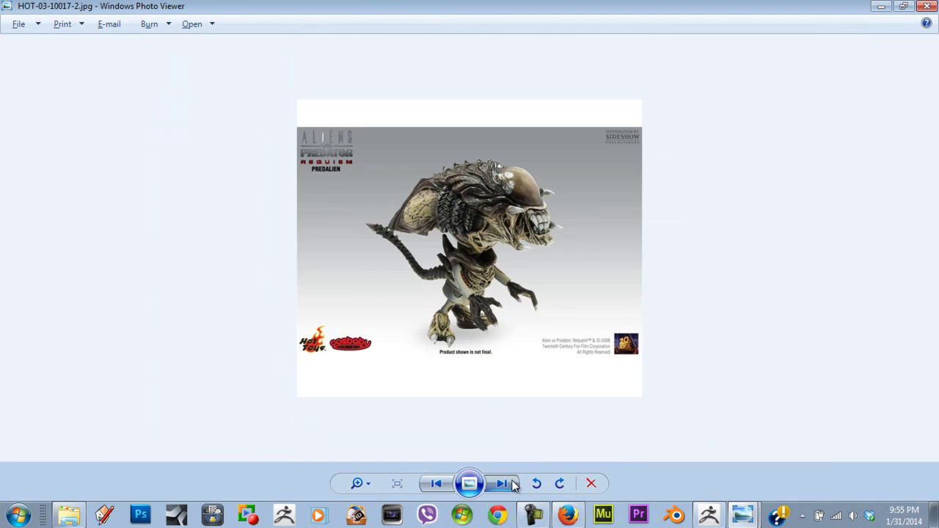
{"action": "left_click", "coordinate": [511, 483]}
{"action": "left_click", "coordinate": [436, 483]}
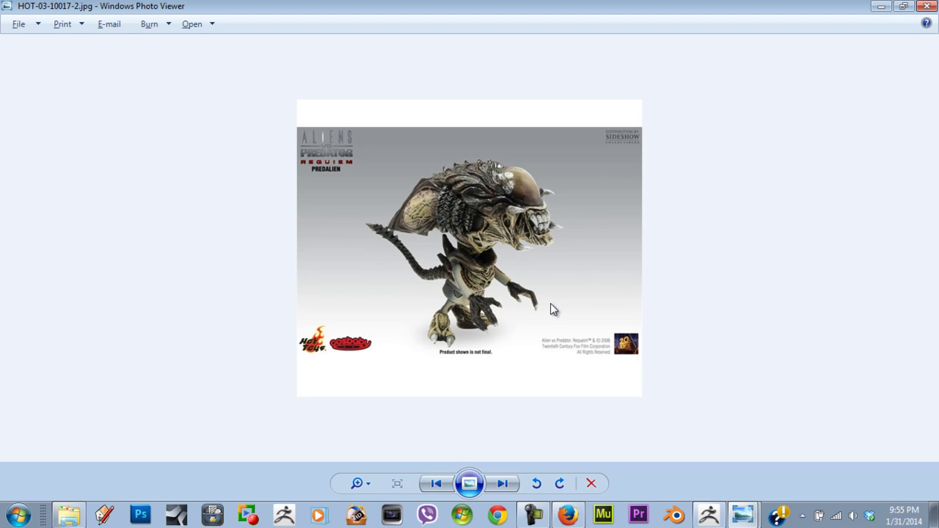
Return to ZBrush and rotate the sculpt to compare it with the reference
{"action": "key", "text": "alt+Tab"}
{"action": "mouse_move", "coordinate": [627, 327]}
{"action": "left_mouse_down"}
{"action": "mouse_move", "coordinate": [371, 339]}
{"action": "mouse_move", "coordinate": [552, 359]}
{"action": "mouse_move", "coordinate": [661, 343]}
{"action": "mouse_move", "coordinate": [601, 308]}
{"action": "left_mouse_up"}
{"action": "mouse_move", "coordinate": [646, 367]}
{"action": "left_mouse_down"}
{"action": "mouse_move", "coordinate": [484, 353]}
{"action": "mouse_move", "coordinate": [632, 357]}
{"action": "mouse_move", "coordinate": [594, 298]}
{"action": "mouse_move", "coordinate": [516, 303]}
{"action": "left_mouse_up"}
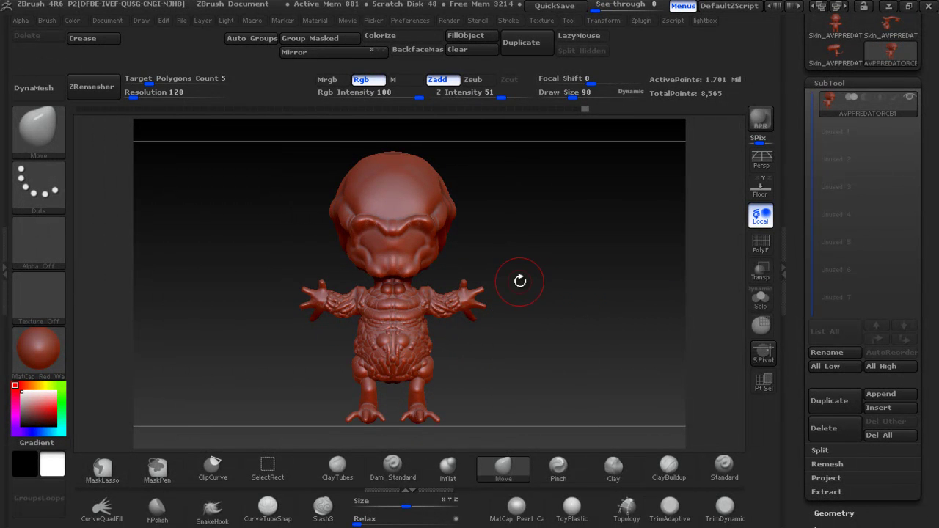
Zoom in on the head and torso and pick a selection brush from the brush list
{"action": "left_click_drag", "start_coordinate": [534, 279], "coordinate": [570, 331], "text": "ctrl"}
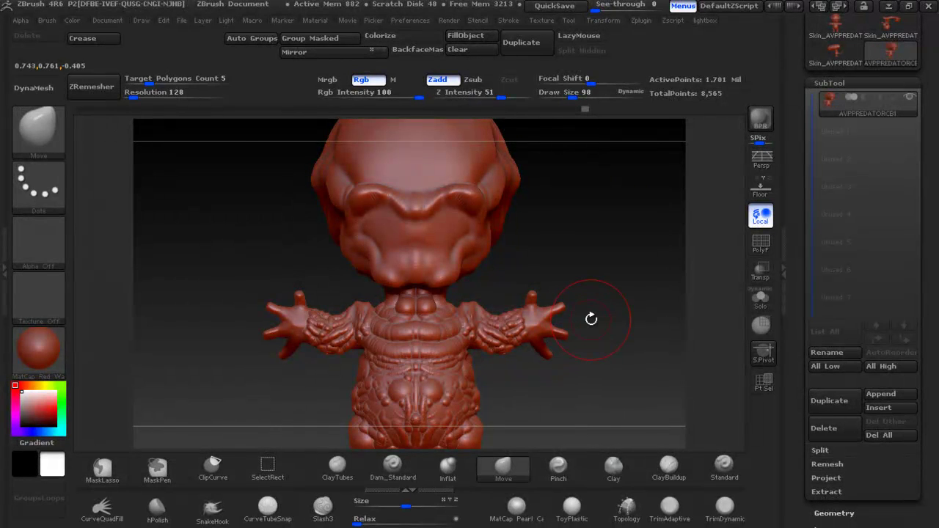
{"action": "key", "text": "ctrl+shift"}
{"action": "left_click", "coordinate": [23, 127]}
{"action": "left_click", "coordinate": [175, 201]}
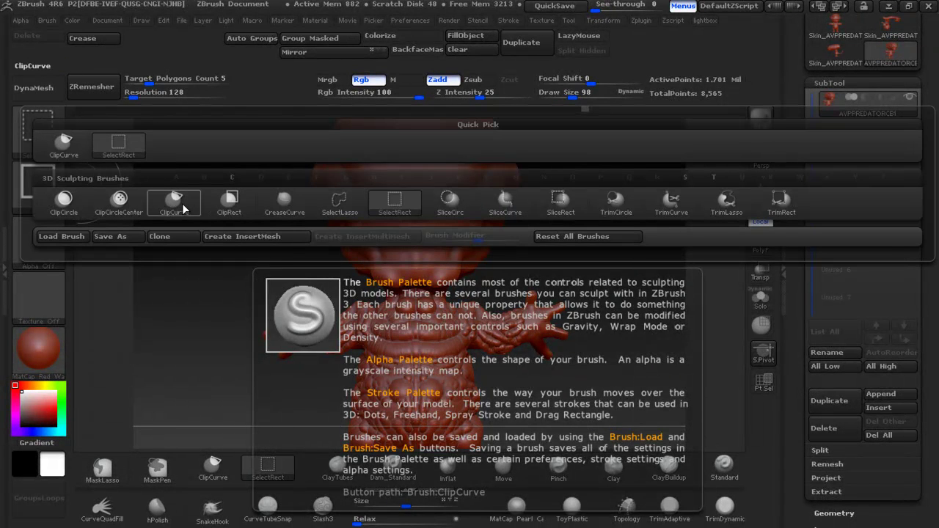
{"action": "left_click", "coordinate": [339, 204]}
Choose MaskRect, mask a rectangle over the hands, and invert the mask
{"action": "key", "text": "ctrl"}
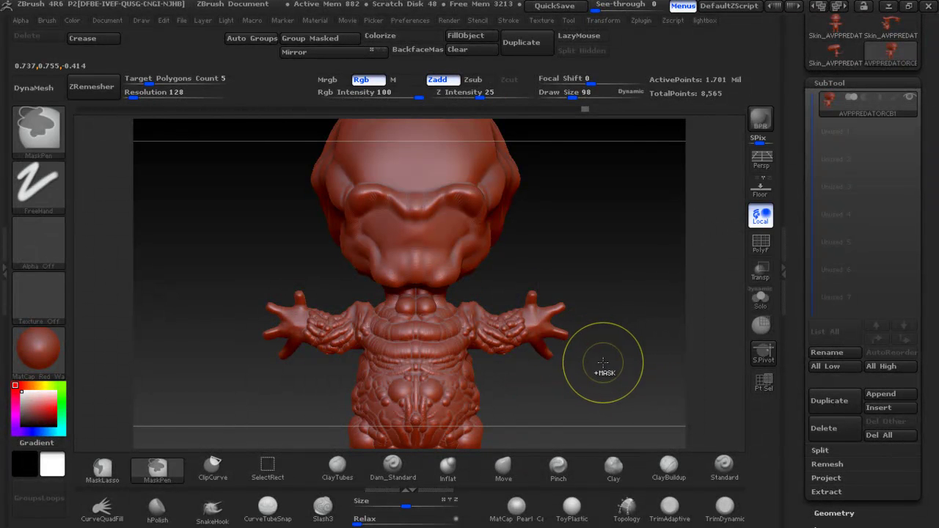
{"action": "left_click", "coordinate": [38, 128]}
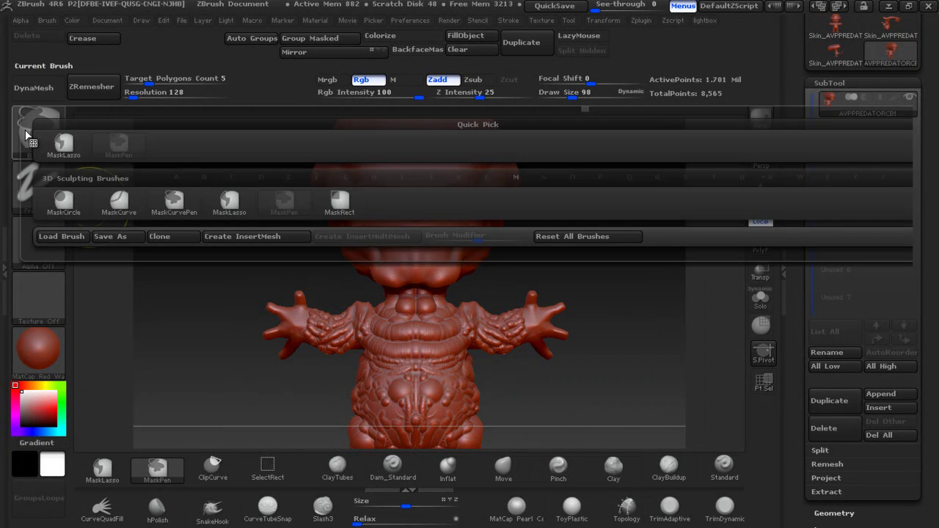
{"action": "left_click", "coordinate": [339, 202]}
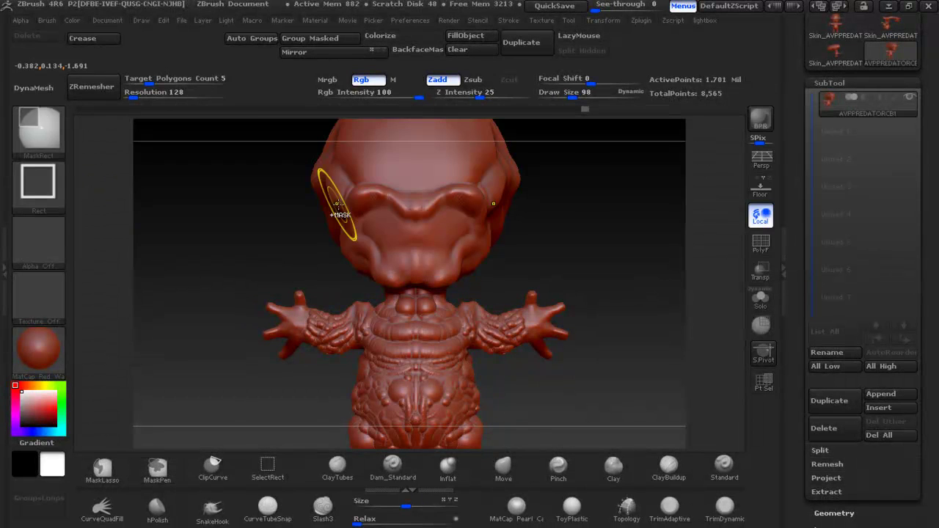
{"action": "mouse_move", "coordinate": [587, 360]}
{"action": "left_mouse_down", "text": "ctrl"}
{"action": "mouse_move", "coordinate": [534, 344]}
{"action": "mouse_move", "coordinate": [521, 279]}
{"action": "left_mouse_up", "text": "ctrl"}
{"action": "key", "text": "b"}
{"action": "key", "text": "m"}
{"action": "key", "text": "v"}
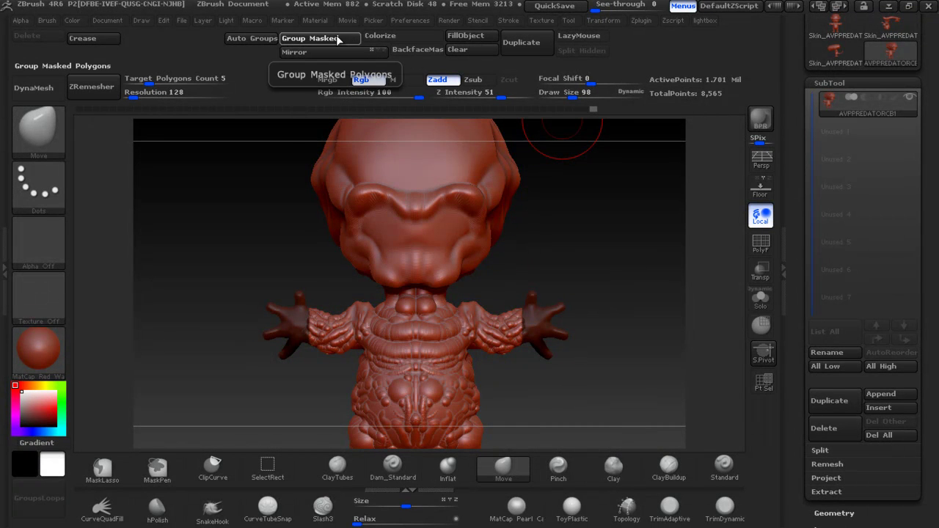
{"action": "left_click", "coordinate": [509, 165], "text": "ctrl"}
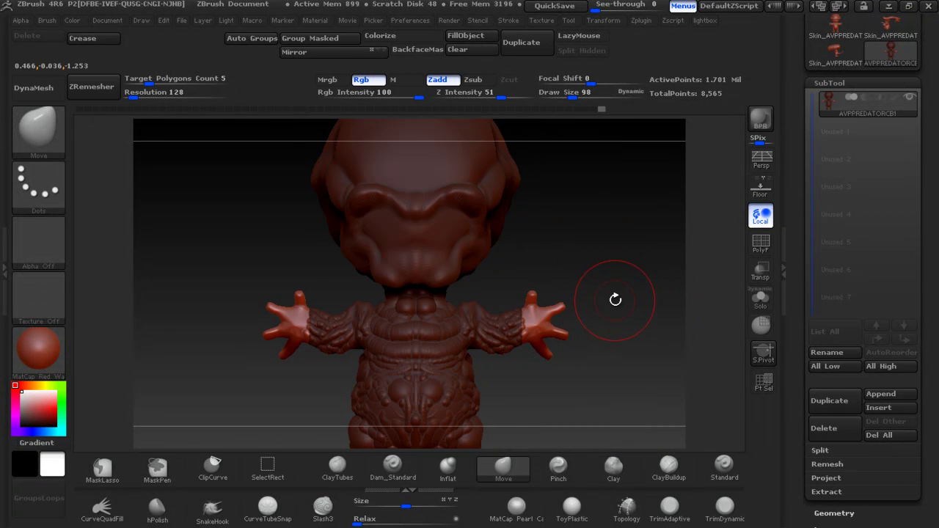
Isolate the hands, show the whole model again, and clear the mask
{"action": "left_click", "coordinate": [535, 323], "text": "ctrl+shift"}
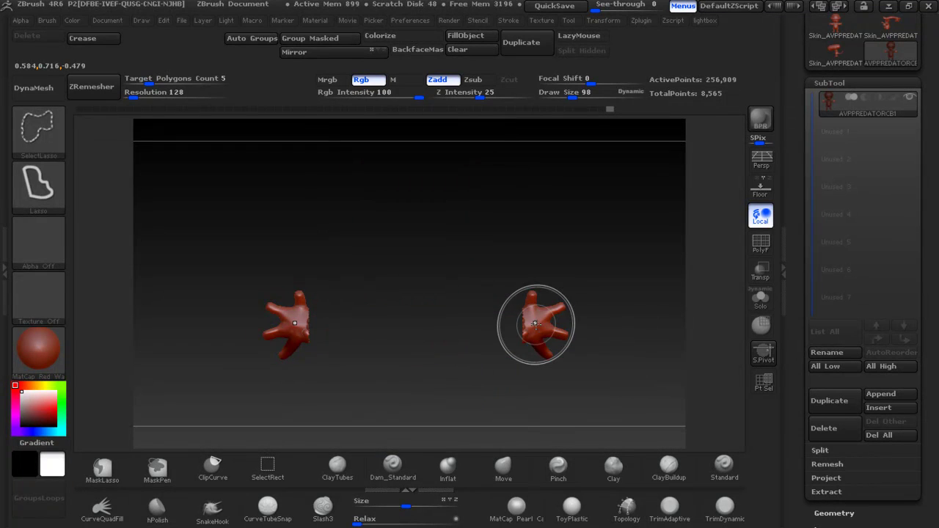
{"action": "left_click", "coordinate": [550, 331], "text": "ctrl+shift"}
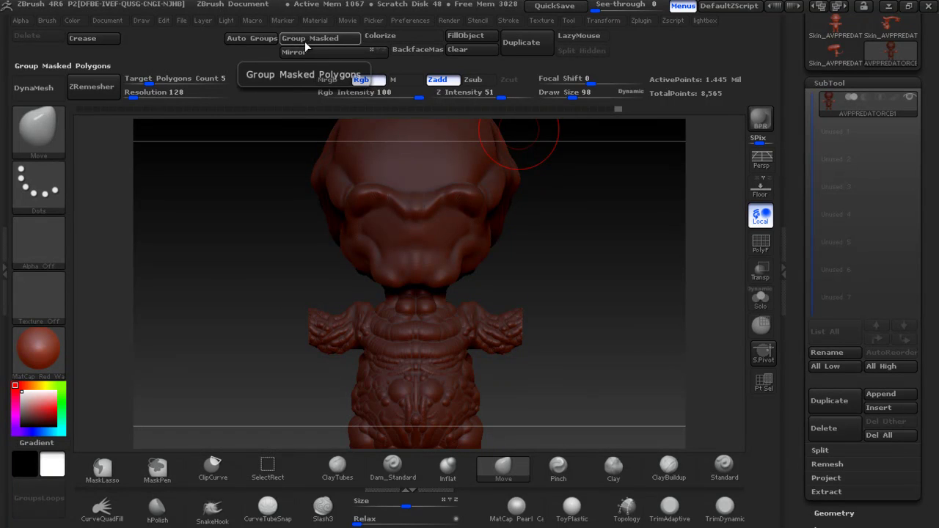
{"action": "key", "text": "ctrl"}
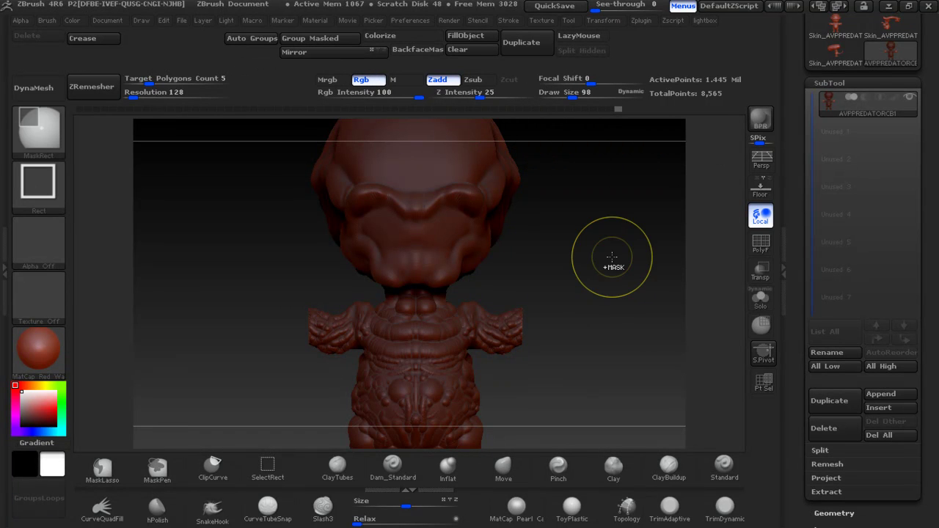
{"action": "left_click", "coordinate": [596, 250], "text": "ctrl"}
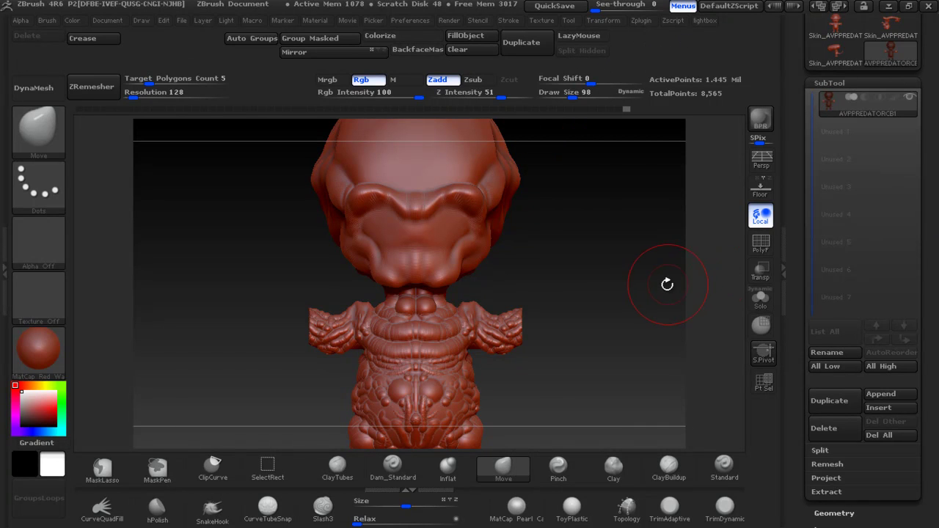
Reveal the arms again, isolate the hands, then invert visibility to hide them
{"action": "left_click", "coordinate": [639, 293], "text": "ctrl"}
{"action": "left_click", "coordinate": [631, 287], "text": "ctrl"}
{"action": "key", "text": "ctrl"}
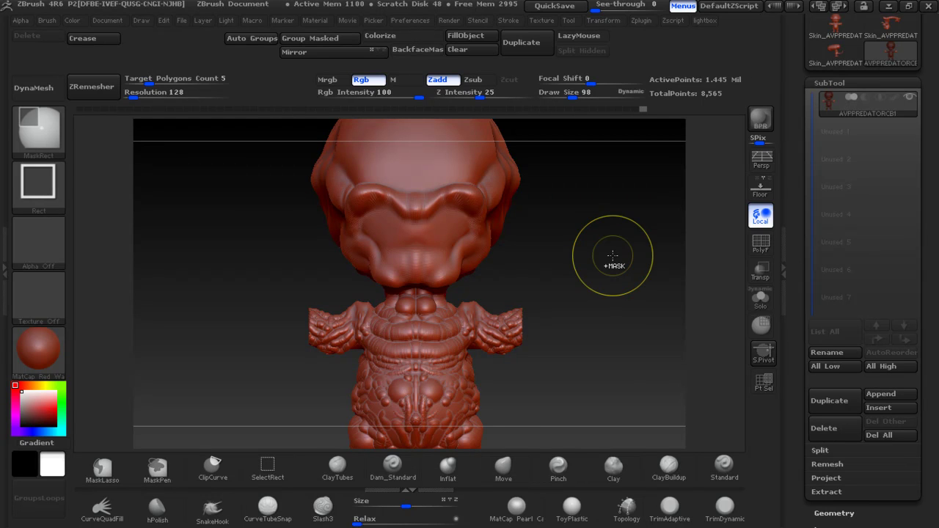
{"action": "left_click", "coordinate": [612, 254], "text": "ctrl+shift"}
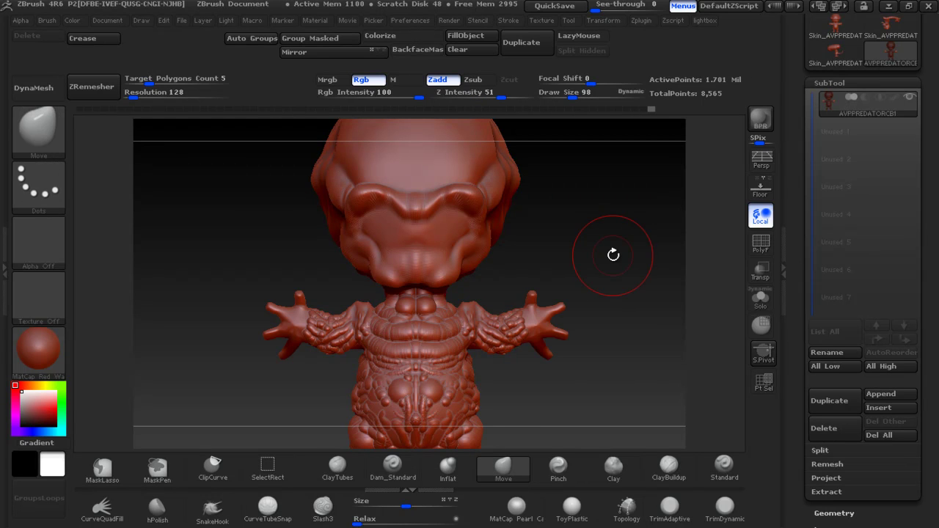
{"action": "left_click", "coordinate": [562, 331], "text": "ctrl+shift"}
{"action": "left_click", "coordinate": [553, 321], "text": "ctrl+shift"}
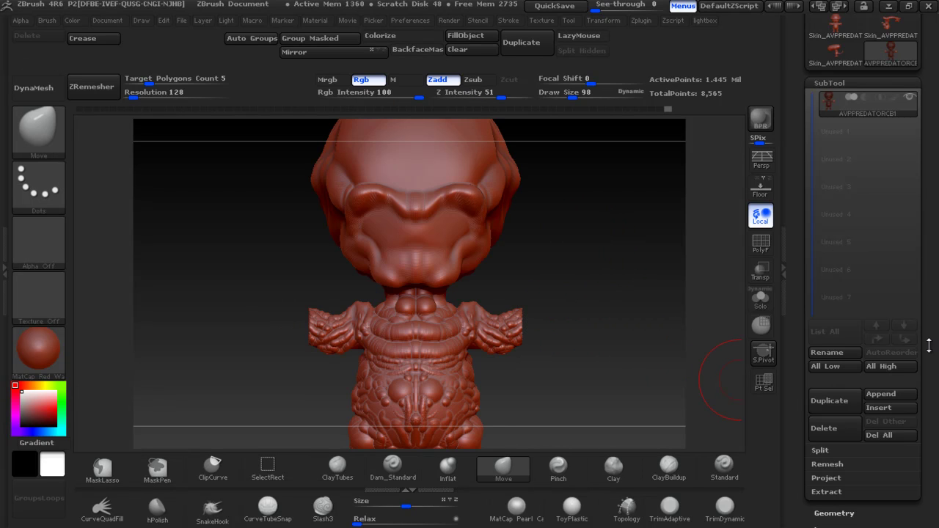
Expand Tool > Geometry and its topology options, then open Tool > Polygroups
{"action": "left_click_drag", "start_coordinate": [929, 345], "coordinate": [920, 222]}
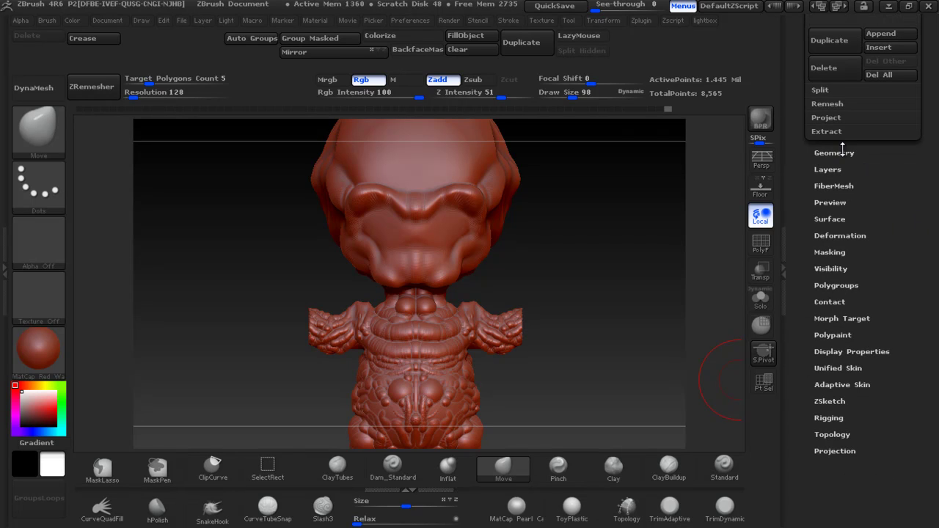
{"action": "left_click", "coordinate": [836, 152]}
{"action": "left_click", "coordinate": [847, 193]}
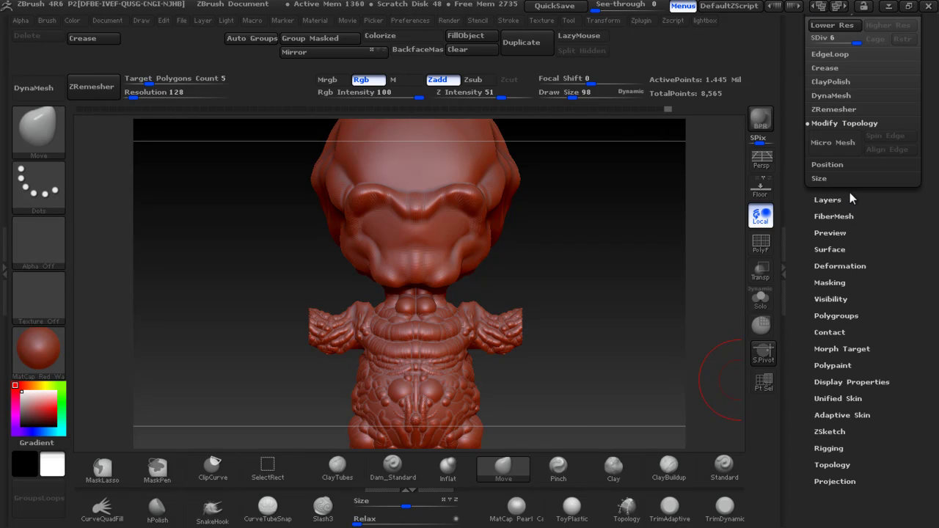
{"action": "left_click", "coordinate": [838, 315]}
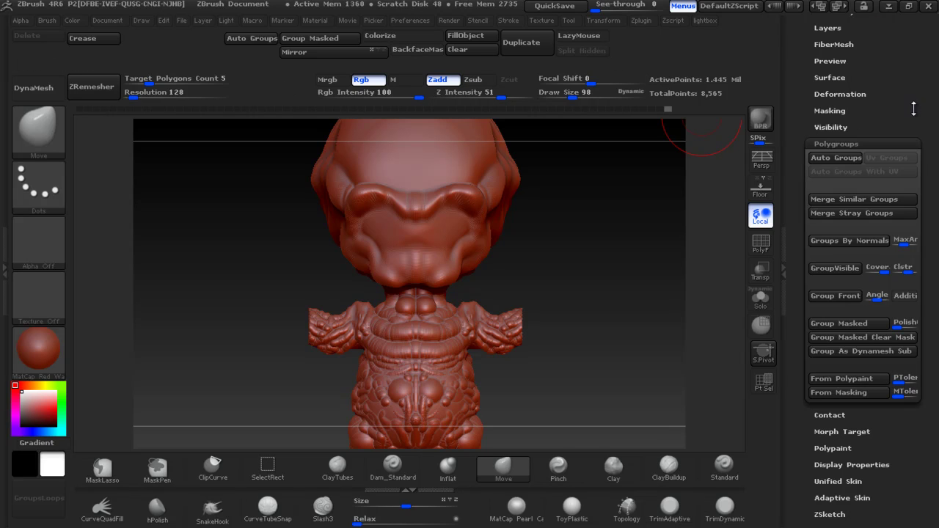
Expand the SubTool palette and browse the Split, Extract, Project and Remesh options
{"action": "left_click_drag", "start_coordinate": [914, 109], "coordinate": [829, 285]}
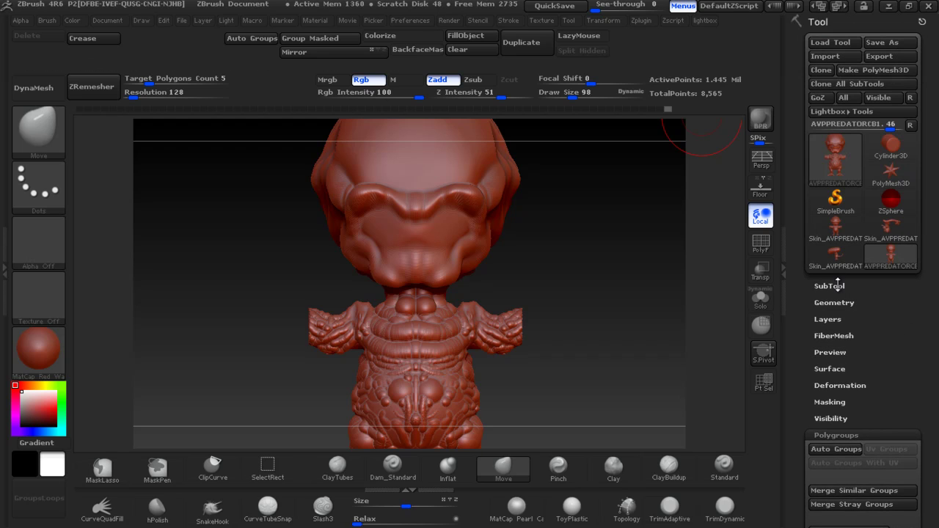
{"action": "left_click", "coordinate": [830, 285]}
{"action": "scroll", "coordinate": [935, 234], "scroll_direction": "down", "scroll_amount": 3}
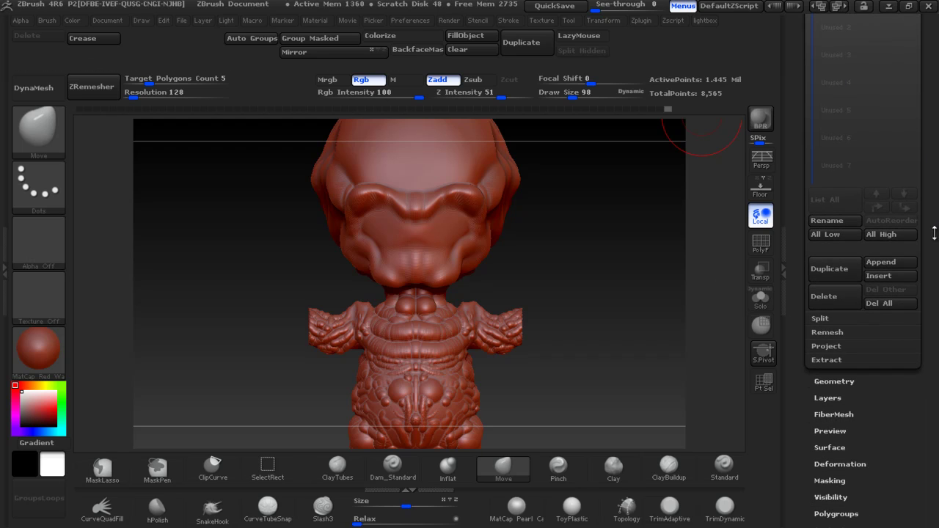
{"action": "left_click", "coordinate": [820, 322]}
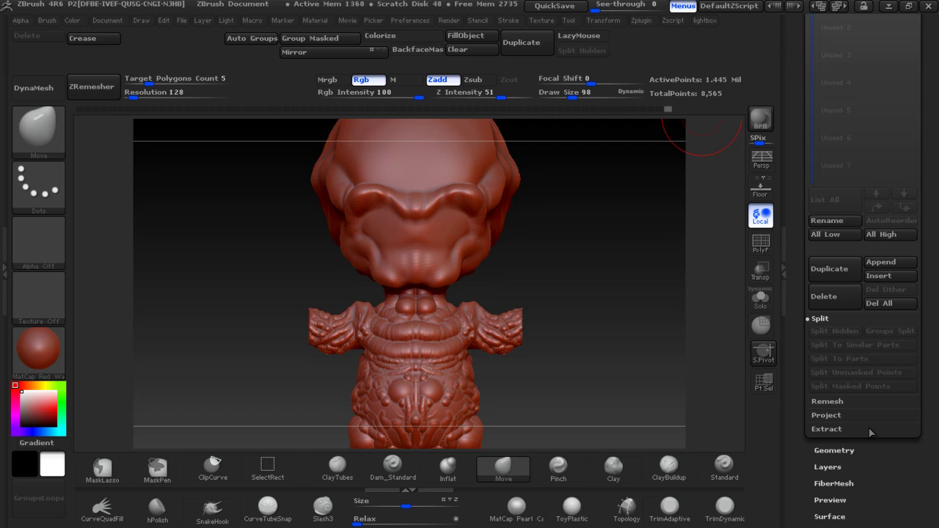
{"action": "left_click", "coordinate": [830, 429]}
{"action": "left_click", "coordinate": [834, 345]}
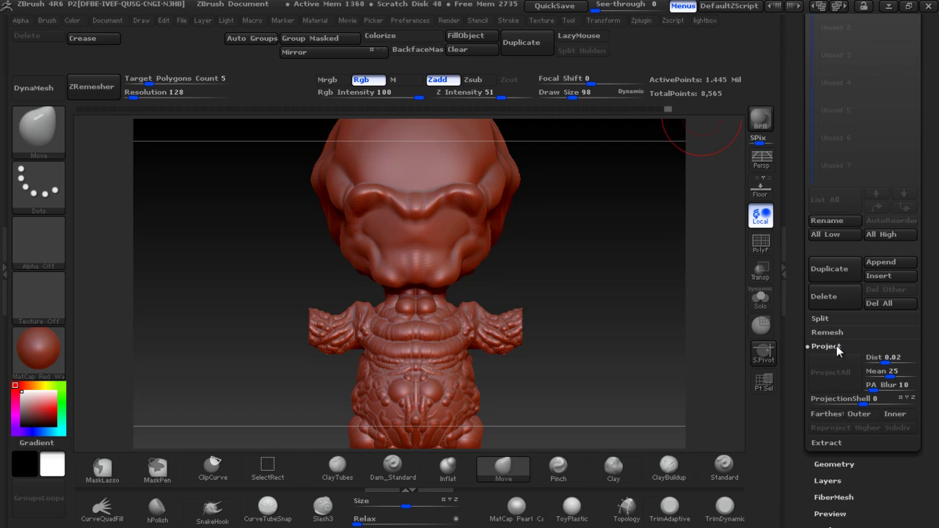
{"action": "left_click", "coordinate": [835, 331]}
{"action": "left_click", "coordinate": [839, 403]}
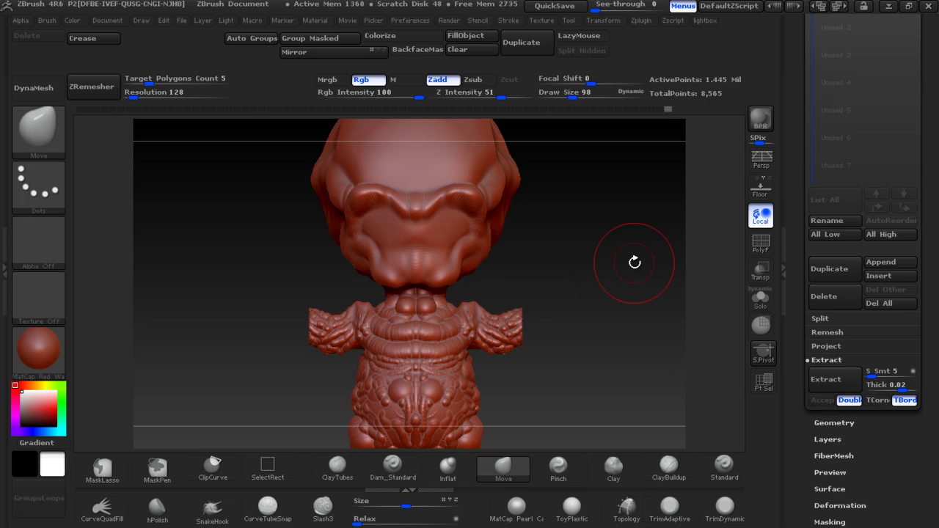
Reveal the hidden arms and hands, then orbit to inspect the upper body
{"action": "left_click", "coordinate": [640, 264], "text": "ctrl+shift"}
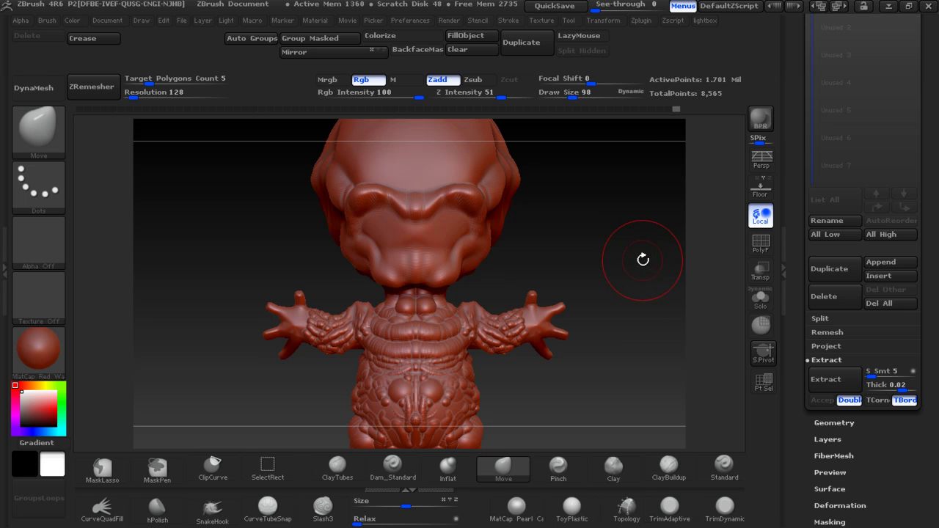
{"action": "right_click_drag", "start_coordinate": [609, 306], "coordinate": [633, 372], "text": "ctrl"}
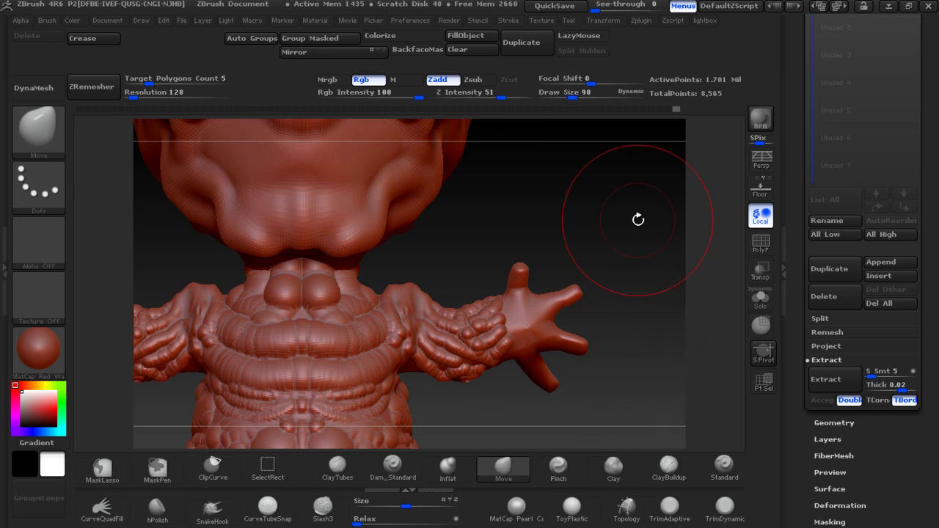
{"action": "right_click_drag", "start_coordinate": [639, 254], "coordinate": [615, 203], "text": "ctrl"}
{"action": "key", "text": "f"}
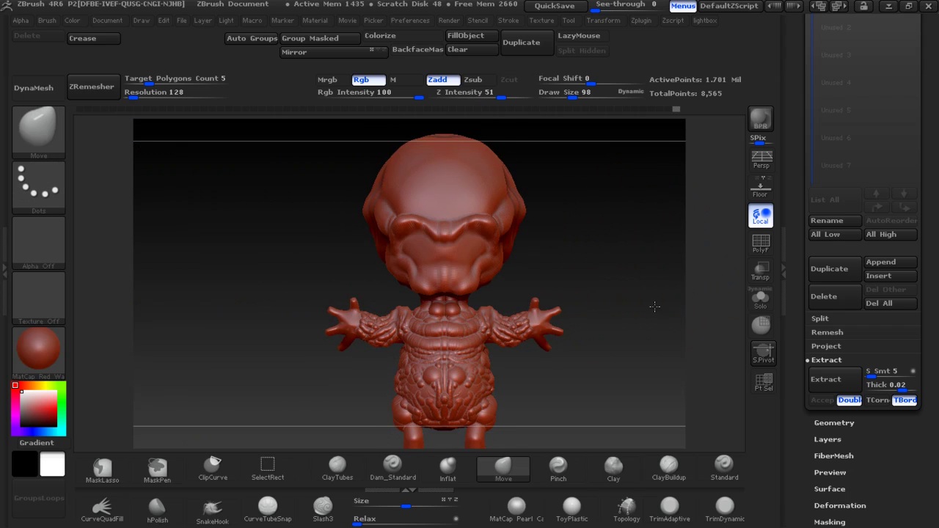
{"action": "left_click_drag", "start_coordinate": [650, 306], "coordinate": [615, 121]}
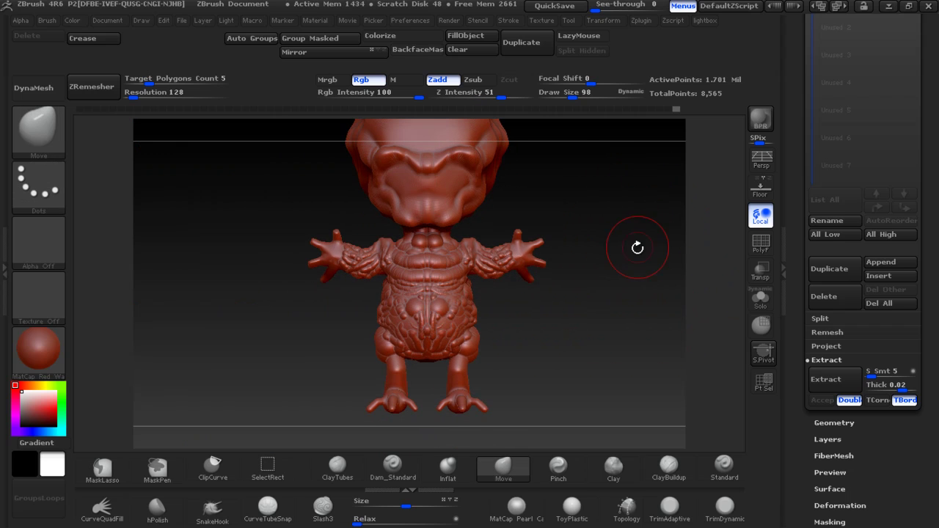
Try pre-processing the sculpt in Decimation Master, which fails
{"action": "left_click", "coordinate": [644, 20]}
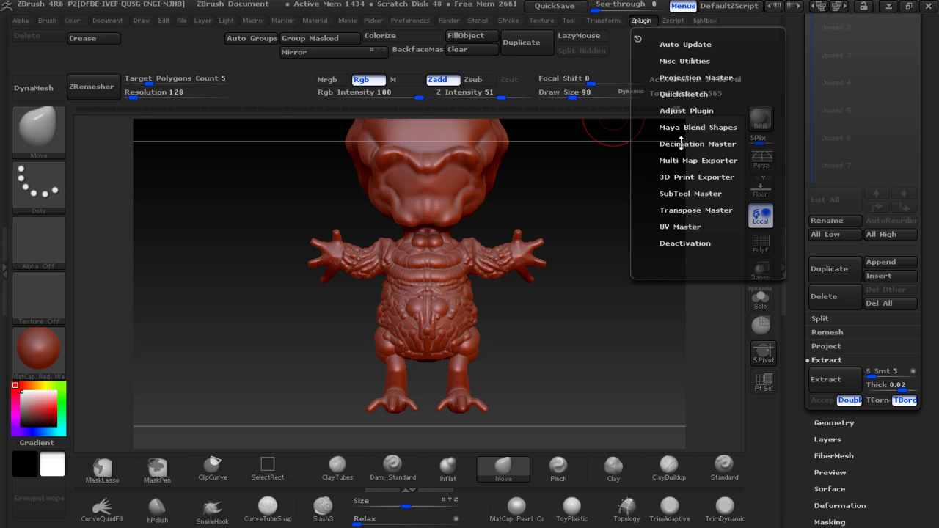
{"action": "left_click", "coordinate": [681, 144]}
{"action": "left_click_drag", "start_coordinate": [689, 134], "coordinate": [694, 136]}
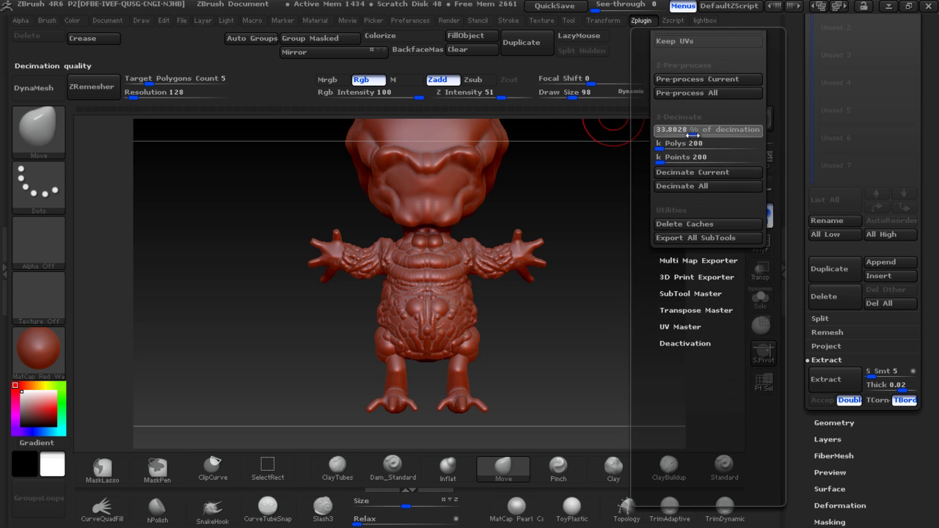
{"action": "left_click", "coordinate": [699, 79]}
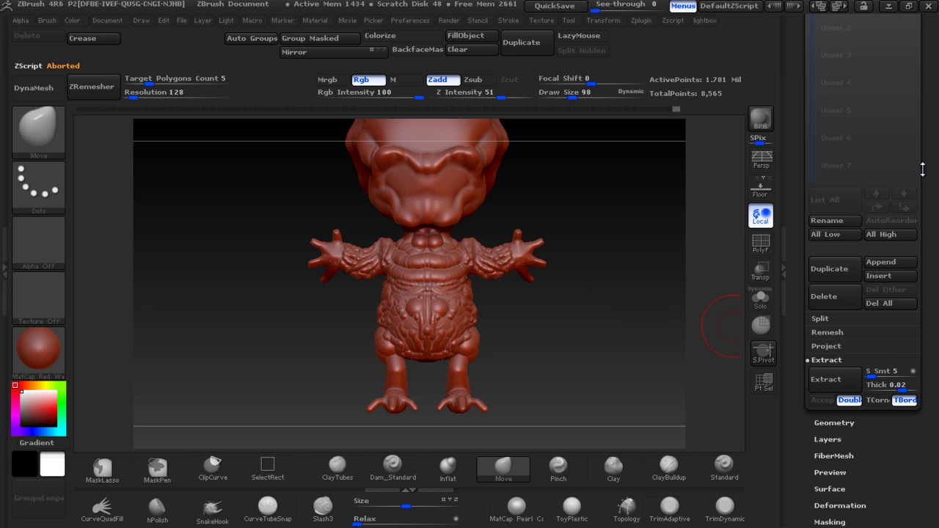
Convert the sculpt to PolyMesh3D PM3D_AVPPREDATORCB1 and orbit to check it
{"action": "left_click_drag", "start_coordinate": [923, 169], "coordinate": [936, 333]}
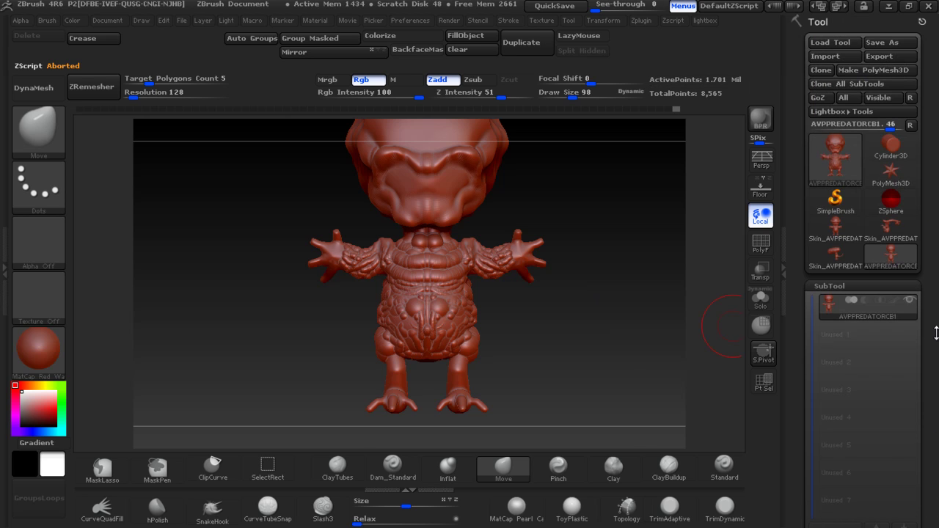
{"action": "left_click", "coordinate": [876, 68]}
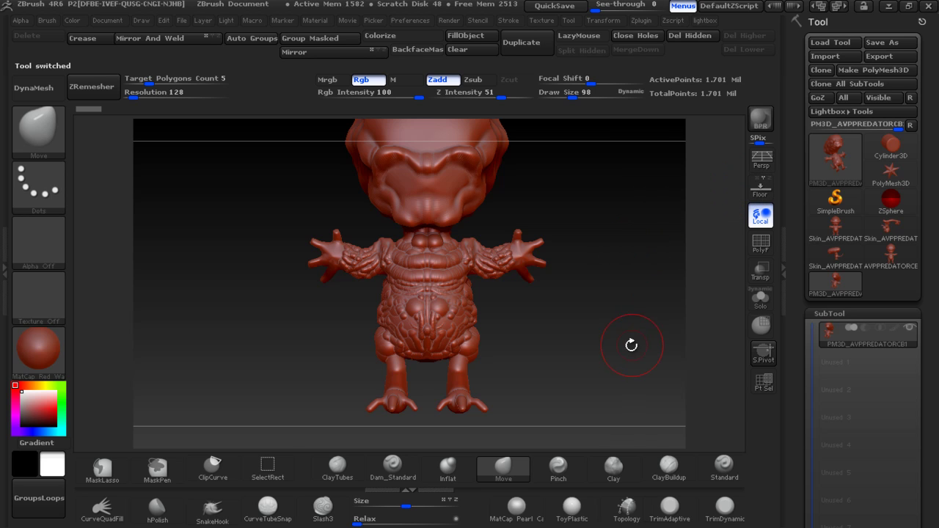
{"action": "left_click_drag", "start_coordinate": [597, 319], "coordinate": [607, 316]}
Lasso-isolate the hands, invert visibility and delete the hidden hand geometry
{"action": "left_click", "coordinate": [760, 244]}
{"action": "left_click", "coordinate": [761, 245]}
{"action": "key", "text": "ctrl+shift"}
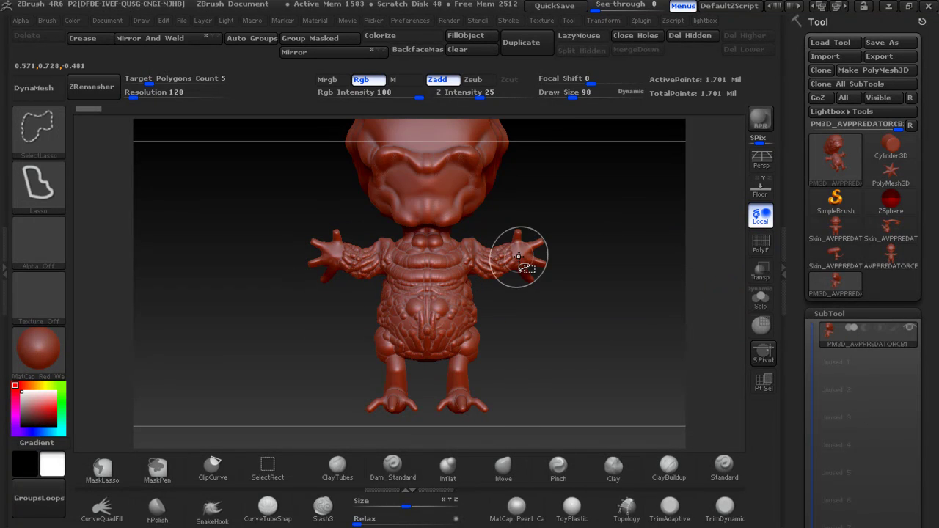
{"action": "left_click", "coordinate": [518, 257], "text": "ctrl+shift"}
{"action": "left_click", "coordinate": [521, 257], "text": "ctrl+shift"}
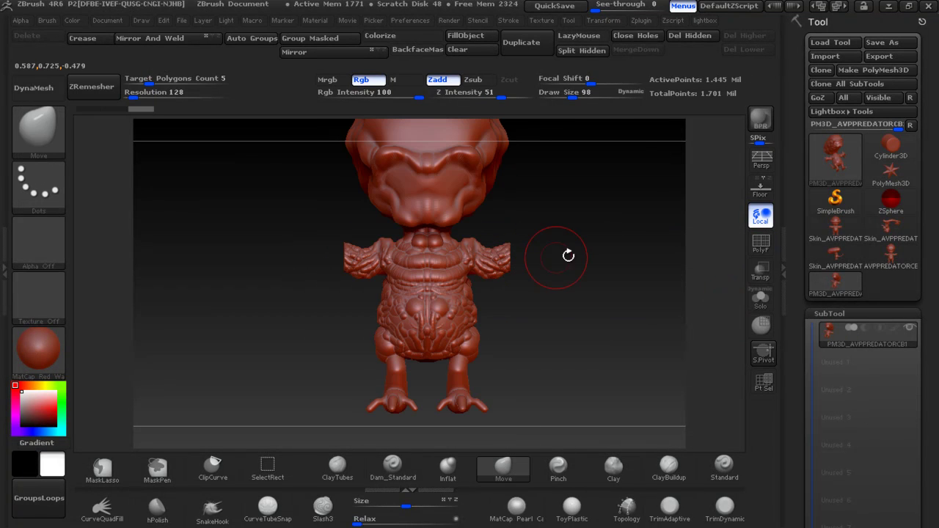
{"action": "left_click", "coordinate": [688, 35]}
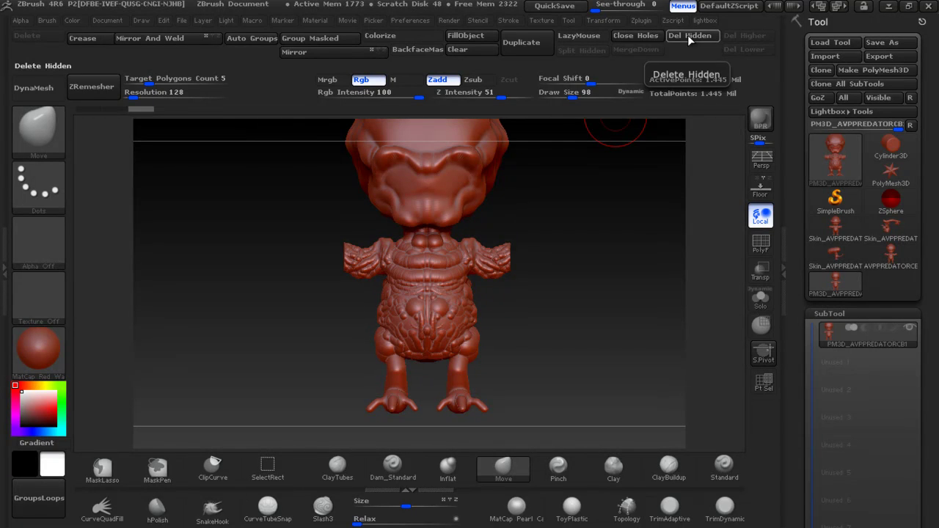
Close the open wrist holes and check the arms in three-quarter view
{"action": "left_click", "coordinate": [639, 37]}
{"action": "mouse_move", "coordinate": [608, 272]}
{"action": "left_mouse_down"}
{"action": "mouse_move", "coordinate": [460, 279]}
{"action": "mouse_move", "coordinate": [518, 265]}
{"action": "mouse_move", "coordinate": [545, 279]}
{"action": "left_mouse_up"}
{"action": "key", "text": "shift"}
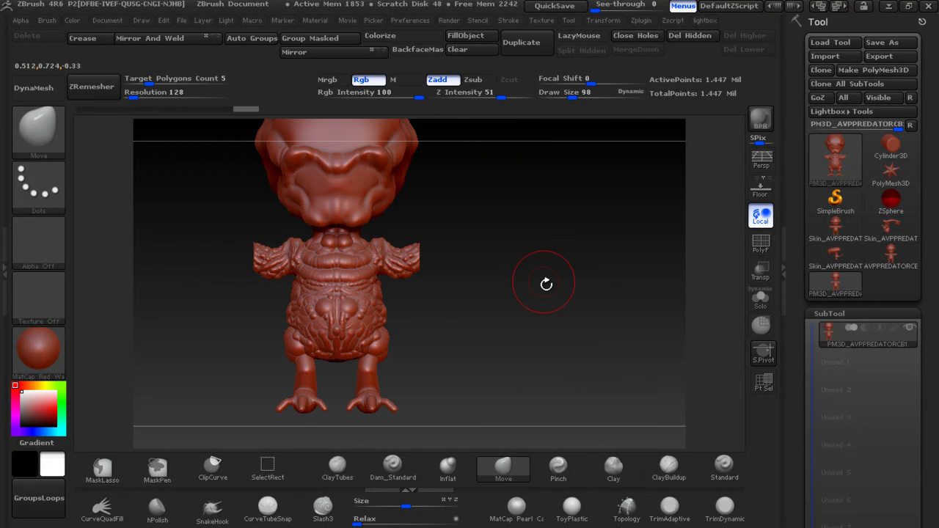
{"action": "key", "text": "b"}
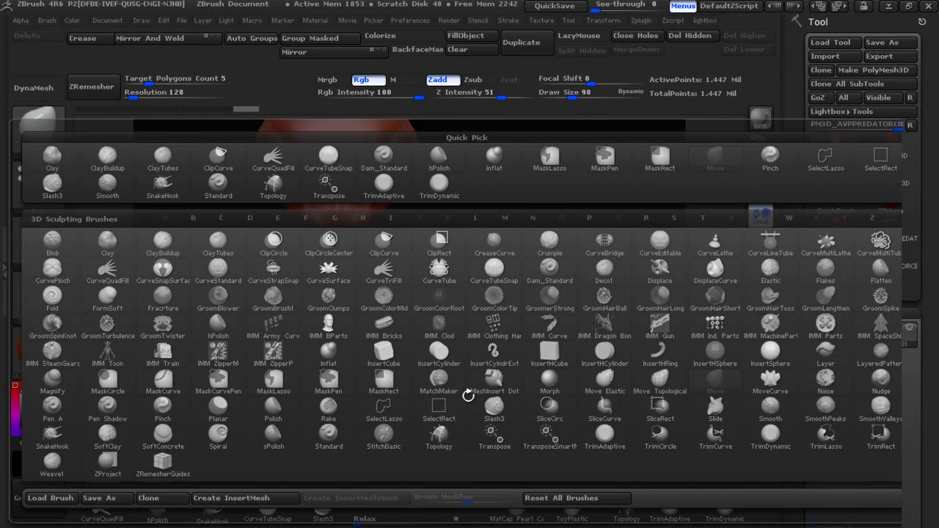
Select the IMM Toon insert brush and choose a hand part from its meshes
{"action": "key", "text": "i"}
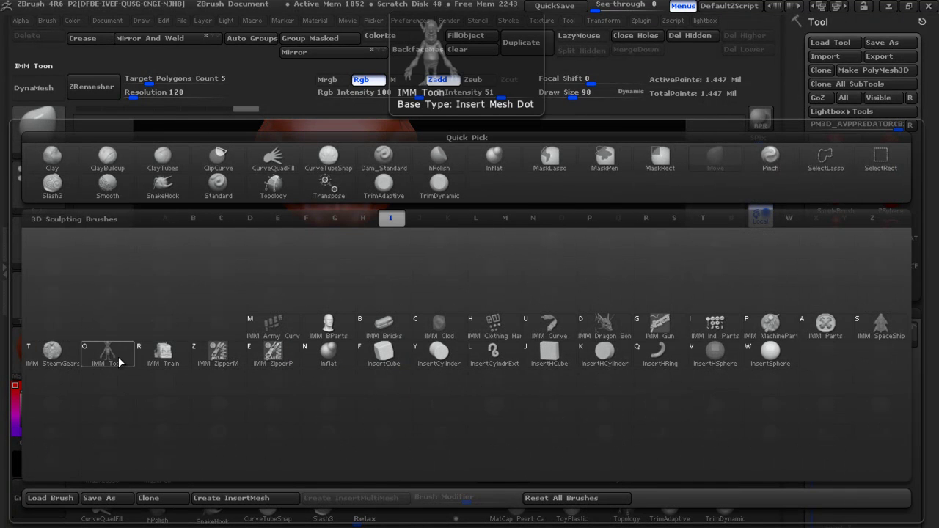
{"action": "left_click", "coordinate": [119, 361]}
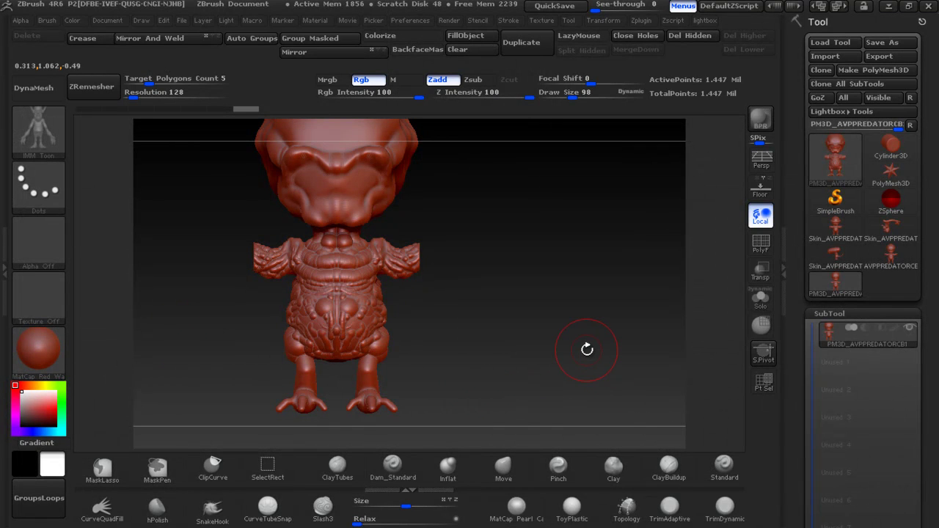
{"action": "key", "text": "m"}
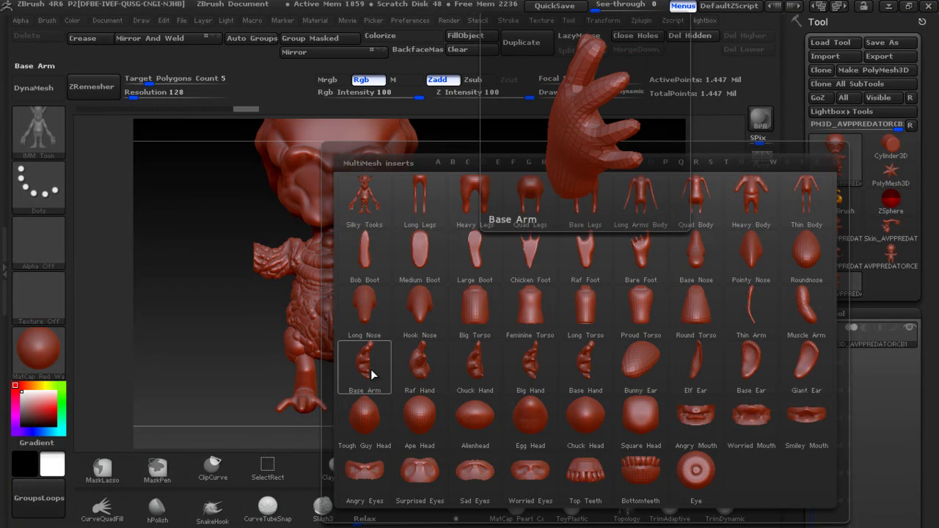
{"action": "left_click", "coordinate": [432, 367]}
Drag the hand out onto the wrist stump with a smaller brush and view it in profile
{"action": "mouse_move", "coordinate": [459, 322]}
{"action": "left_mouse_down"}
{"action": "mouse_move", "coordinate": [540, 279]}
{"action": "mouse_move", "coordinate": [591, 352]}
{"action": "left_mouse_up"}
{"action": "key", "text": "ctrl"}
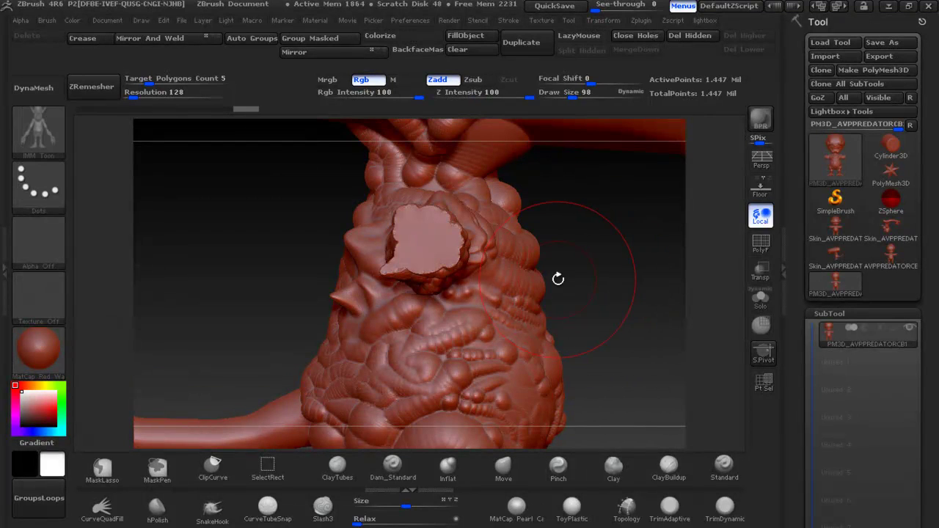
{"action": "key", "text": "bracketleft"}
{"action": "key", "text": "bracketleft"}
{"action": "key", "text": "bracketleft"}
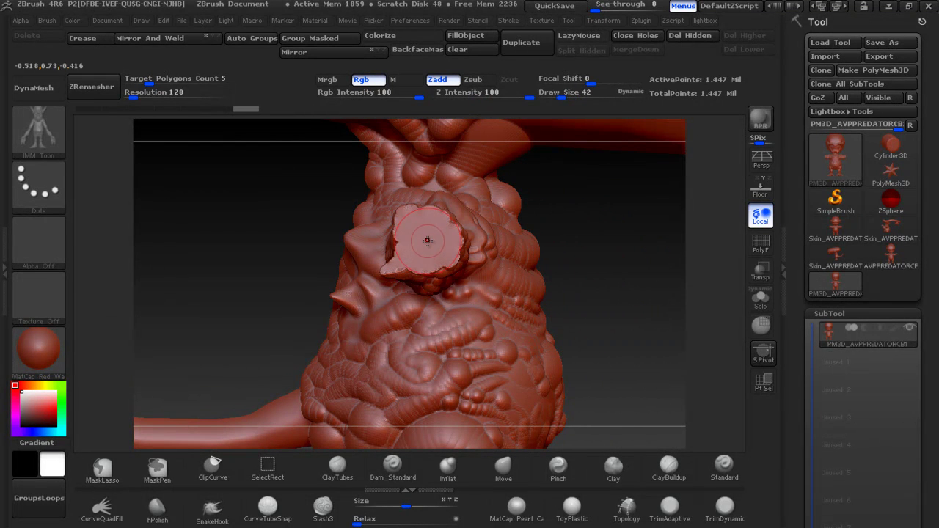
{"action": "left_click_drag", "start_coordinate": [425, 240], "coordinate": [436, 349]}
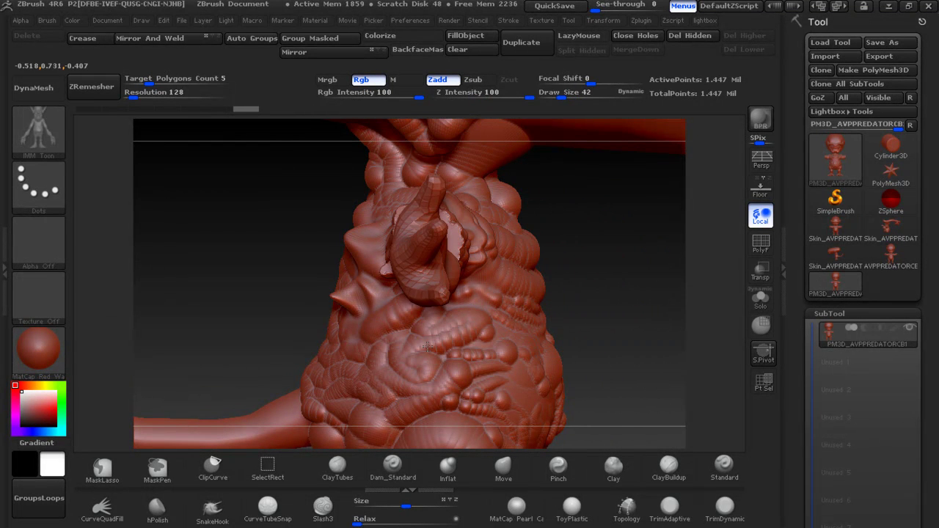
{"action": "left_click_drag", "start_coordinate": [629, 272], "coordinate": [570, 293]}
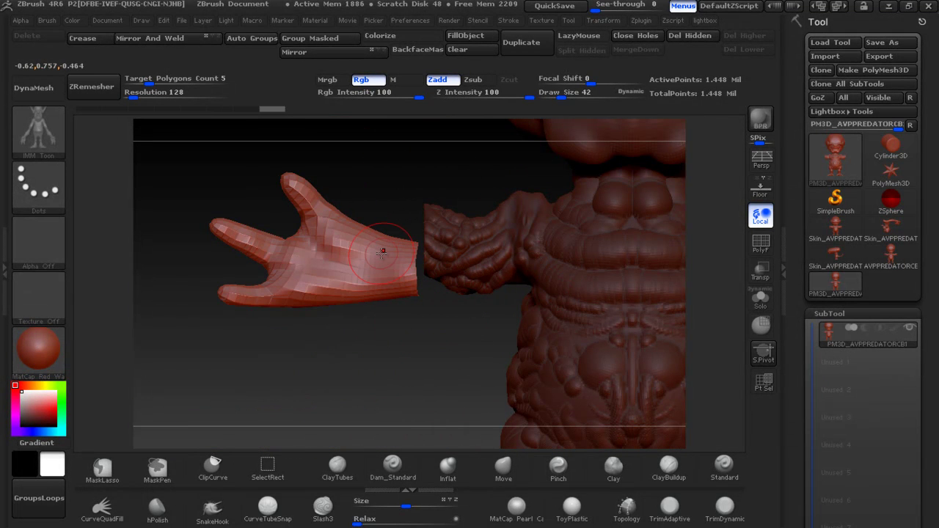
Try moving the inserted hand up onto the wrist with Transpose Move
{"action": "key", "text": "w"}
{"action": "left_click_drag", "start_coordinate": [292, 253], "coordinate": [393, 296]}
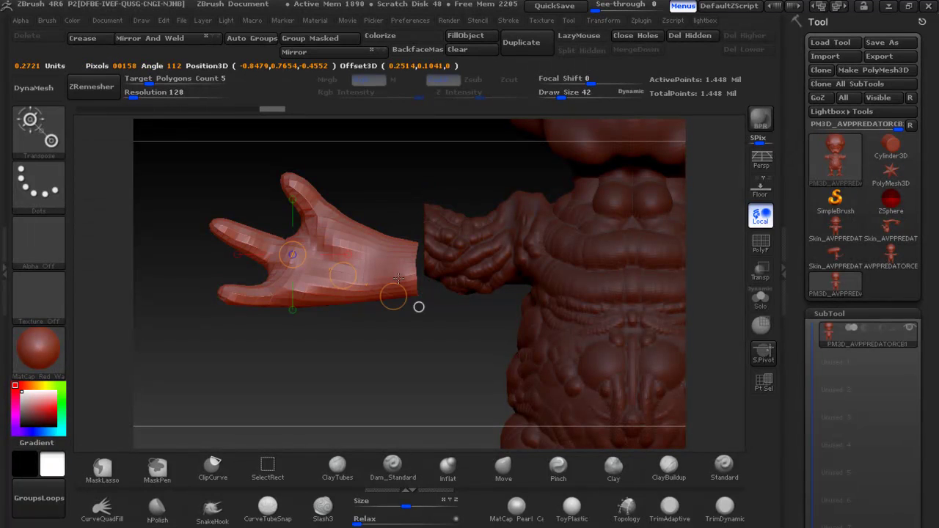
{"action": "left_click_drag", "start_coordinate": [344, 275], "coordinate": [396, 246]}
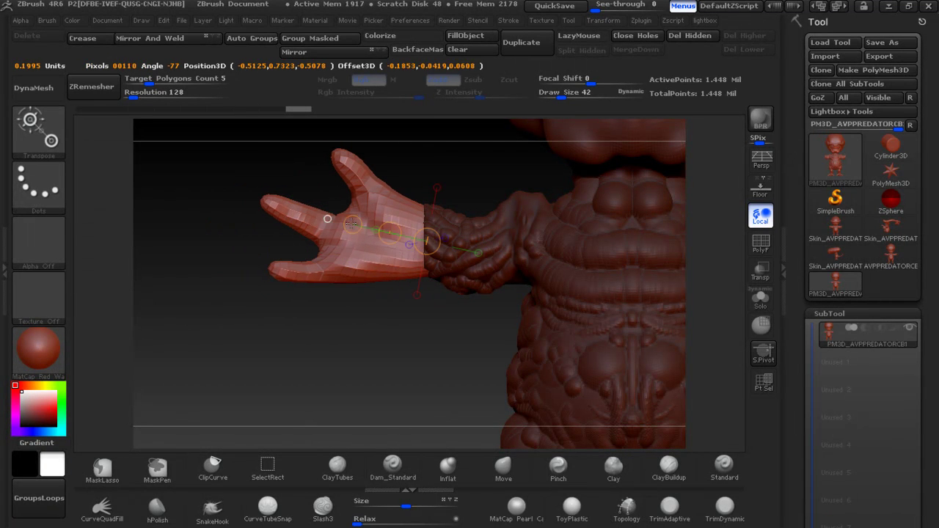
{"action": "mouse_move", "coordinate": [314, 220]}
{"action": "left_mouse_down"}
{"action": "mouse_move", "coordinate": [433, 257]}
{"action": "mouse_move", "coordinate": [329, 228]}
{"action": "mouse_move", "coordinate": [339, 235]}
{"action": "left_mouse_up"}
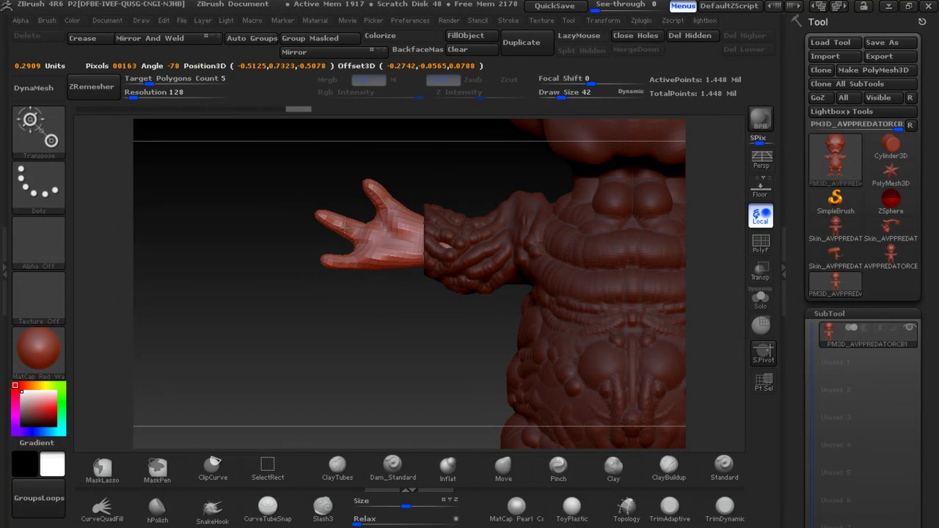
{"action": "mouse_move", "coordinate": [429, 189]}
{"action": "left_mouse_down"}
{"action": "mouse_move", "coordinate": [306, 195]}
{"action": "mouse_move", "coordinate": [202, 402]}
{"action": "mouse_move", "coordinate": [150, 408]}
{"action": "left_mouse_up"}
{"action": "right_click_drag", "start_coordinate": [150, 408], "coordinate": [213, 286], "text": "ctrl"}
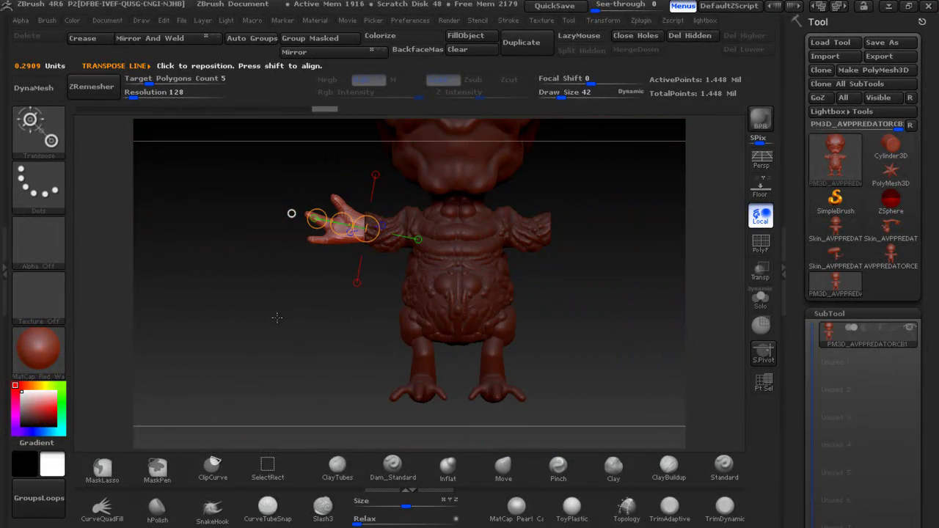
{"action": "left_click_drag", "start_coordinate": [281, 315], "coordinate": [226, 354], "text": "alt"}
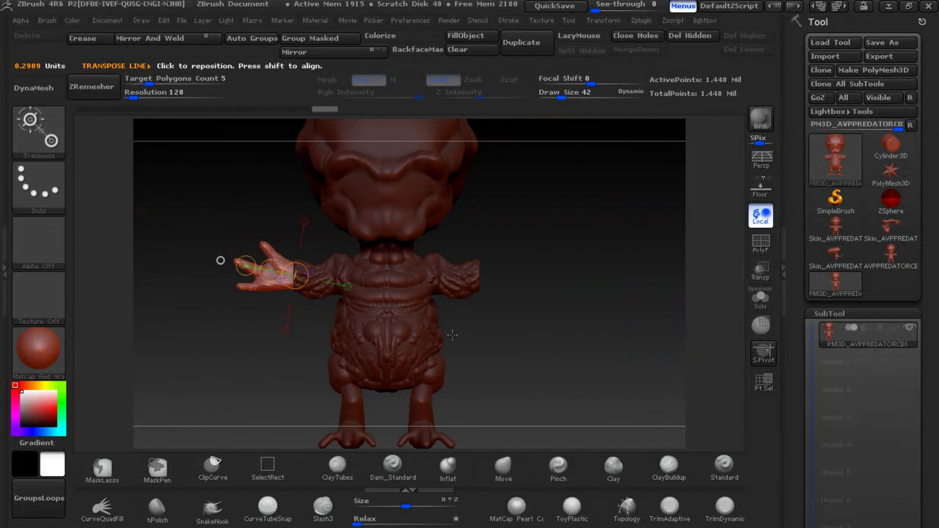
Undo the stretched hand with Ctrl+Z and orbit to the cut arm end
{"action": "key", "text": "ctrl+z"}
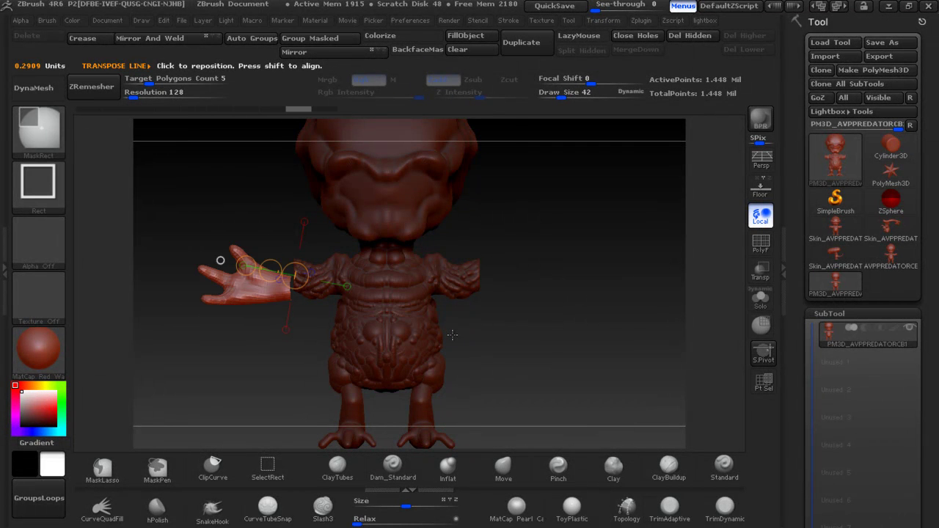
{"action": "key", "text": "ctrl+z"}
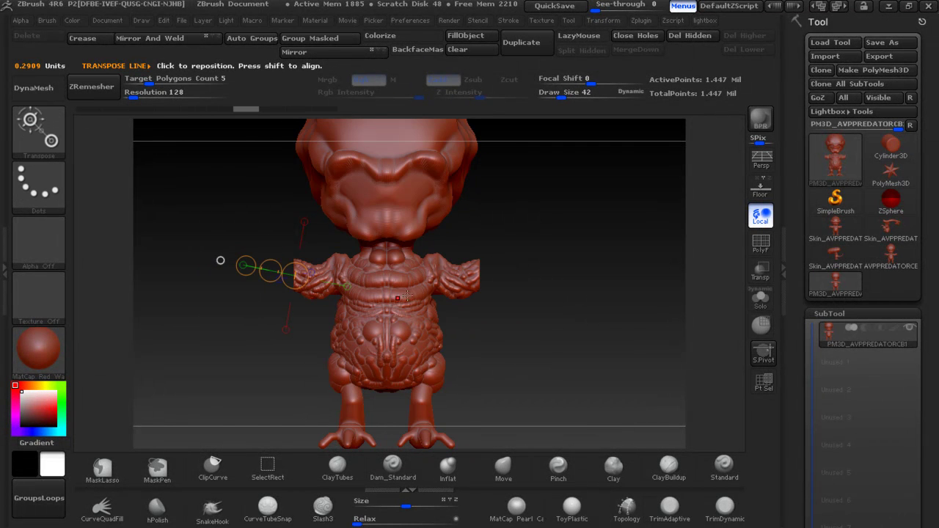
{"action": "key", "text": "ctrl+z"}
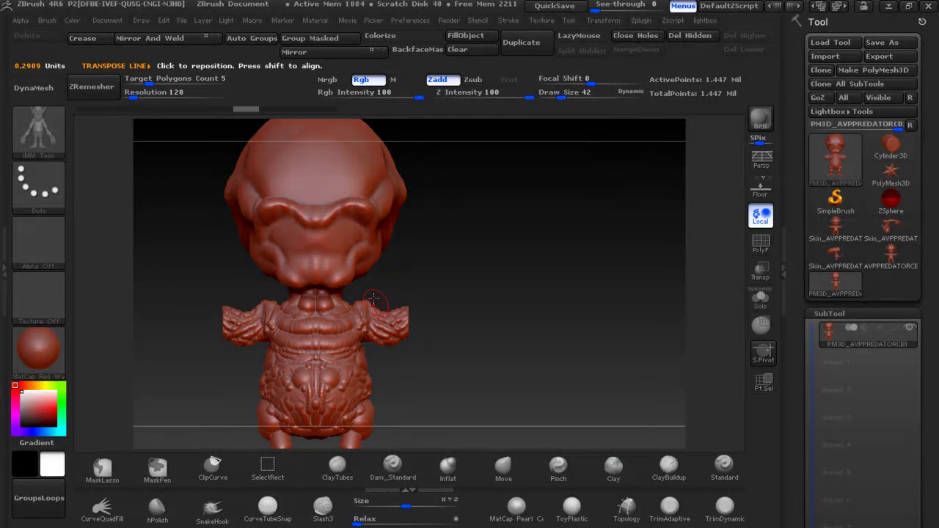
{"action": "mouse_move", "coordinate": [253, 379]}
{"action": "left_mouse_down"}
{"action": "mouse_move", "coordinate": [356, 383]}
{"action": "mouse_move", "coordinate": [251, 224]}
{"action": "left_mouse_up"}
Insert a Raf Hand onto the cut arm end and view it from the side
{"action": "key", "text": "b"}
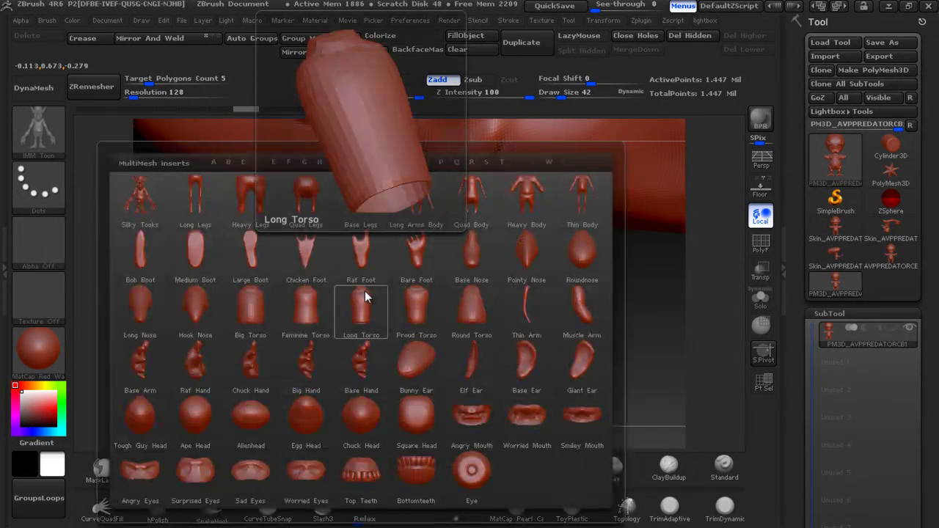
{"action": "left_click", "coordinate": [202, 367]}
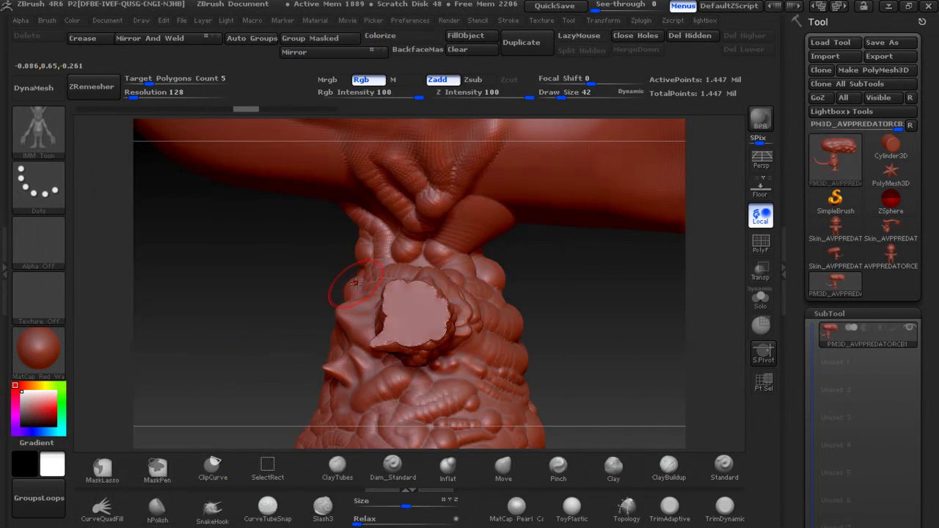
{"action": "left_click_drag", "start_coordinate": [414, 312], "coordinate": [429, 337]}
{"action": "left_click_drag", "start_coordinate": [629, 300], "coordinate": [461, 352]}
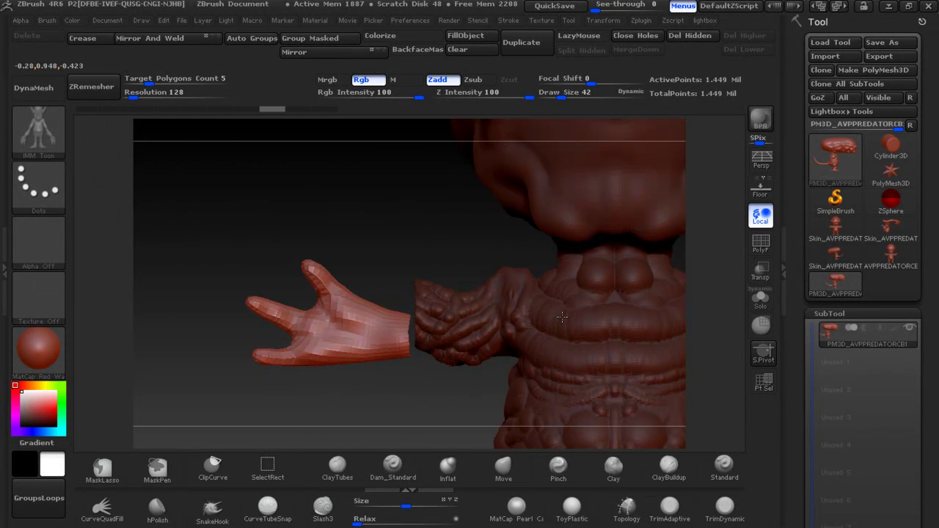
Move the hand onto the arm and shrink both hands with Transpose
{"action": "key", "text": "w"}
{"action": "mouse_move", "coordinate": [357, 315]}
{"action": "left_mouse_down"}
{"action": "mouse_move", "coordinate": [426, 243]}
{"action": "mouse_move", "coordinate": [390, 126]}
{"action": "mouse_move", "coordinate": [400, 156]}
{"action": "mouse_move", "coordinate": [417, 168]}
{"action": "left_mouse_up"}
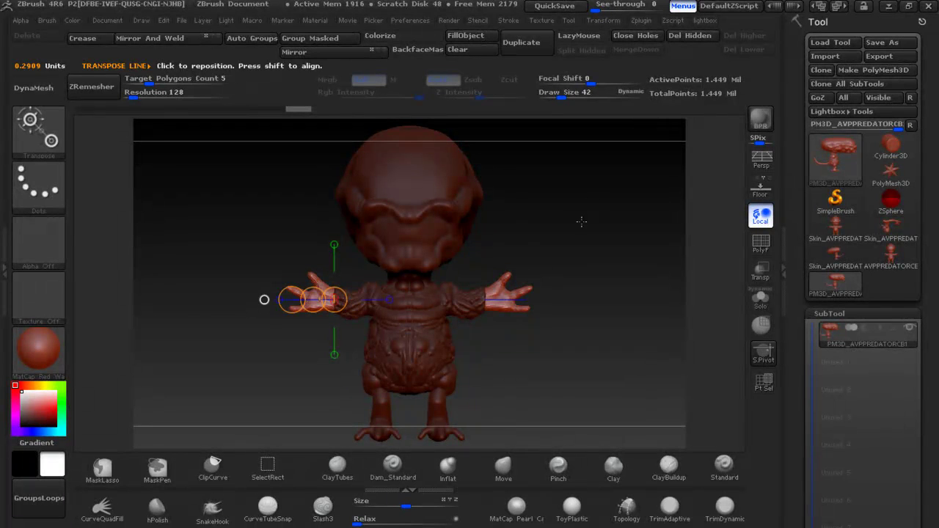
{"action": "left_click_drag", "start_coordinate": [484, 300], "coordinate": [556, 299]}
{"action": "left_click_drag", "start_coordinate": [406, 508], "coordinate": [393, 511]}
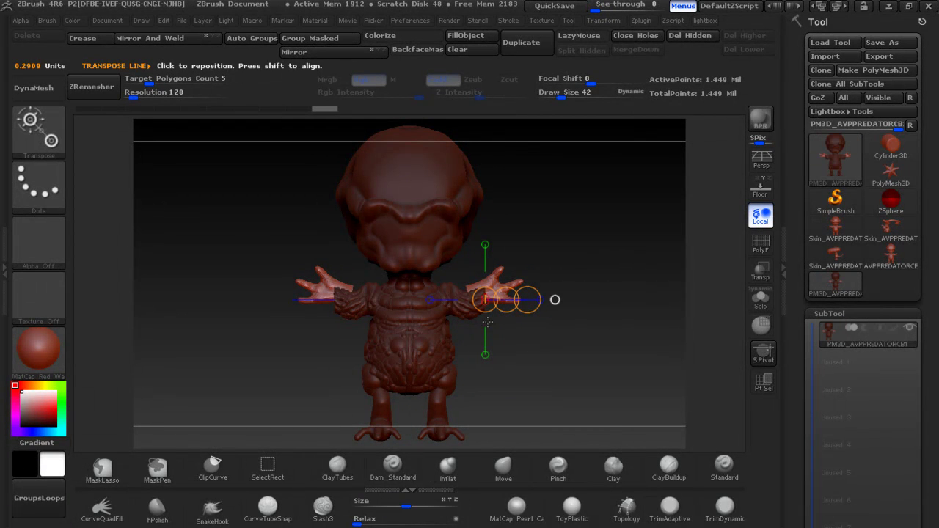
{"action": "left_click_drag", "start_coordinate": [506, 299], "coordinate": [511, 309]}
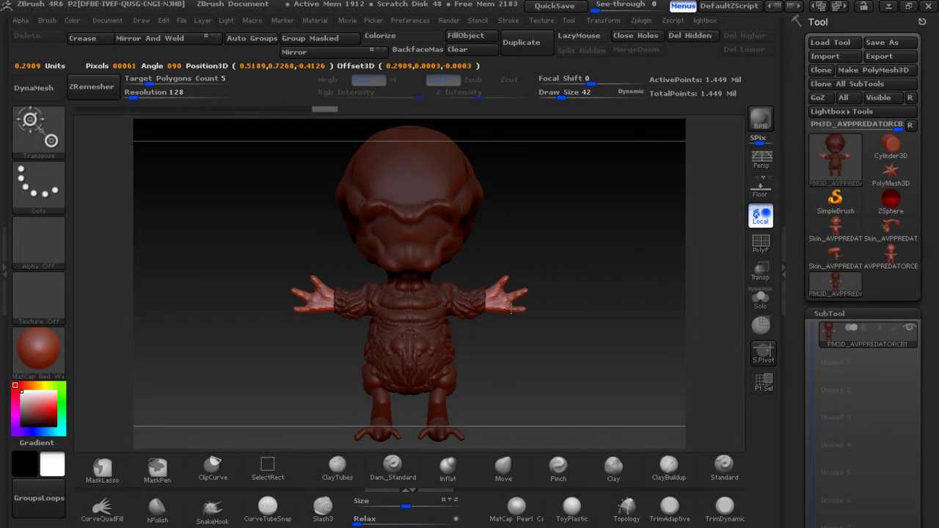
{"action": "mouse_move", "coordinate": [562, 192]}
{"action": "left_mouse_down"}
{"action": "mouse_move", "coordinate": [443, 265]}
{"action": "mouse_move", "coordinate": [575, 237]}
{"action": "mouse_move", "coordinate": [568, 210]}
{"action": "left_mouse_up"}
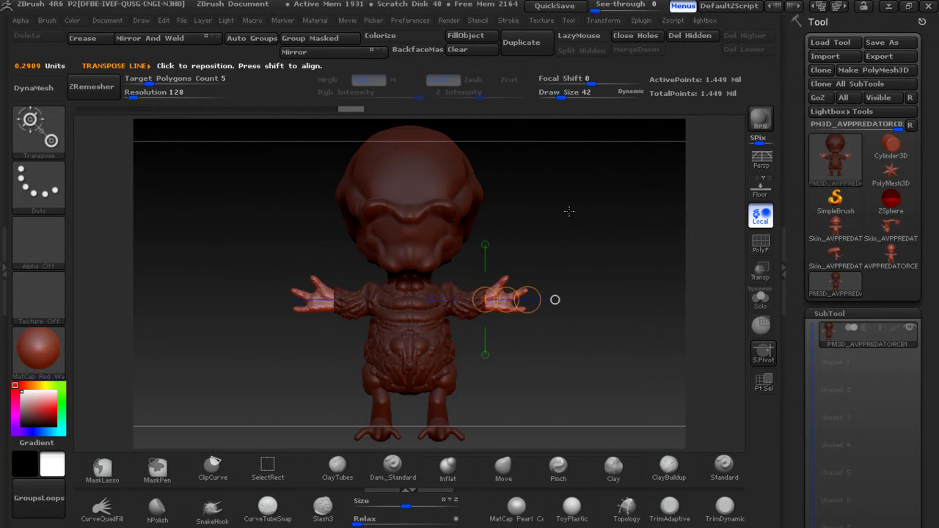
Clear the mask from the model and return to Draw mode
{"action": "mouse_move", "coordinate": [645, 192]}
{"action": "left_mouse_down", "text": "ctrl"}
{"action": "mouse_move", "coordinate": [612, 309]}
{"action": "mouse_move", "coordinate": [611, 211]}
{"action": "left_mouse_up", "text": "ctrl"}
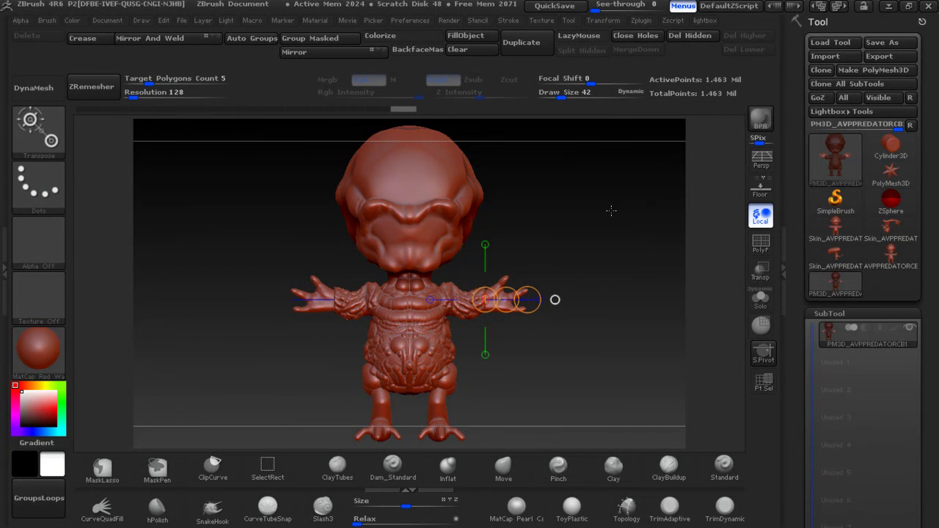
{"action": "left_click", "coordinate": [626, 255], "text": "ctrl"}
{"action": "left_click", "coordinate": [626, 255], "text": "ctrl"}
{"action": "left_click", "coordinate": [464, 50]}
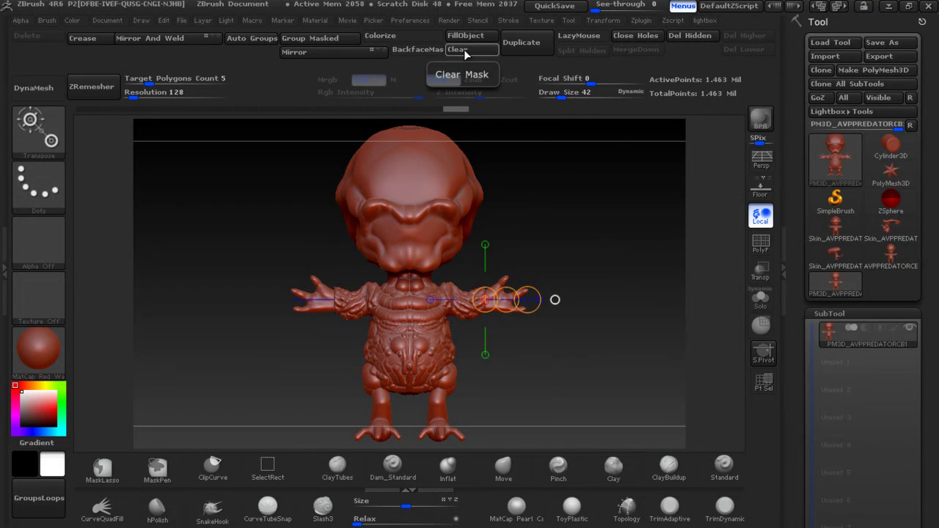
{"action": "left_click_drag", "start_coordinate": [555, 228], "coordinate": [569, 242], "text": "shift"}
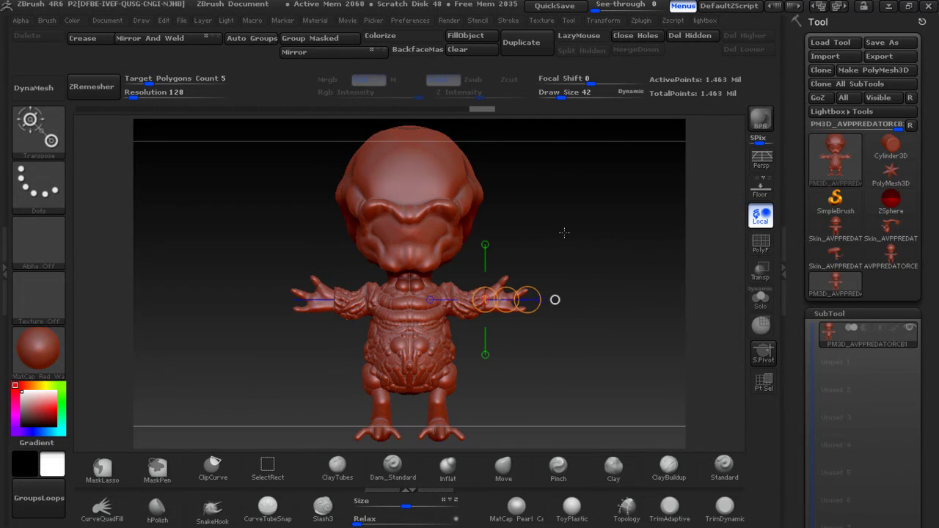
{"action": "key", "text": "q"}
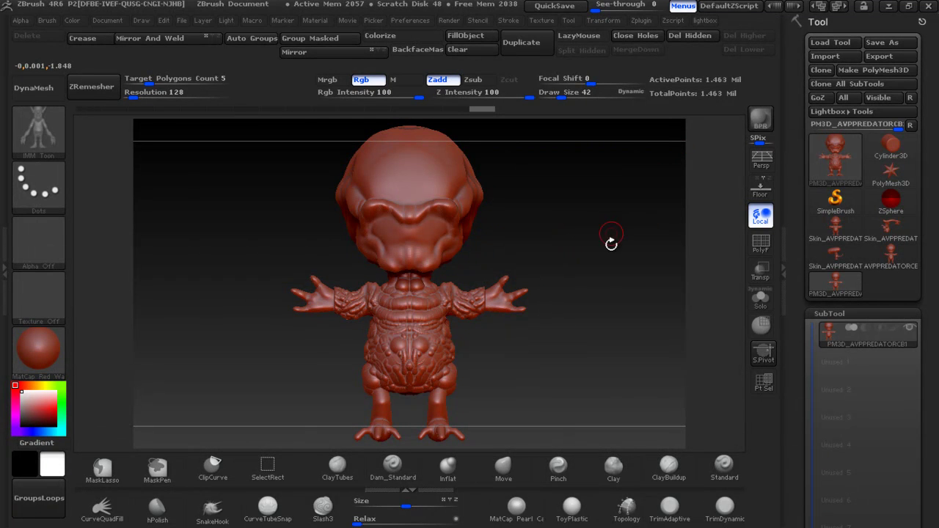
Run Pre-process Current in Decimation Master on the predalien
{"action": "left_click_drag", "start_coordinate": [546, 253], "coordinate": [526, 243], "text": "shift"}
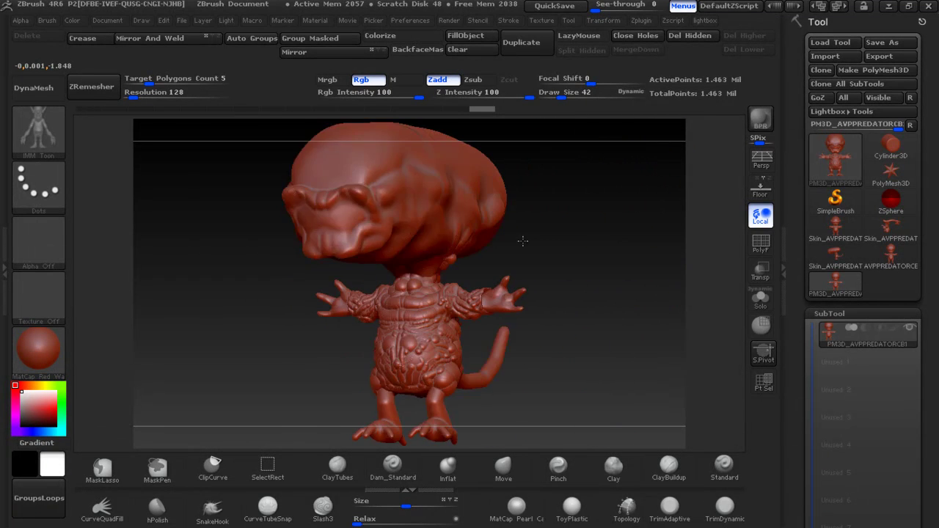
{"action": "left_click", "coordinate": [650, 24]}
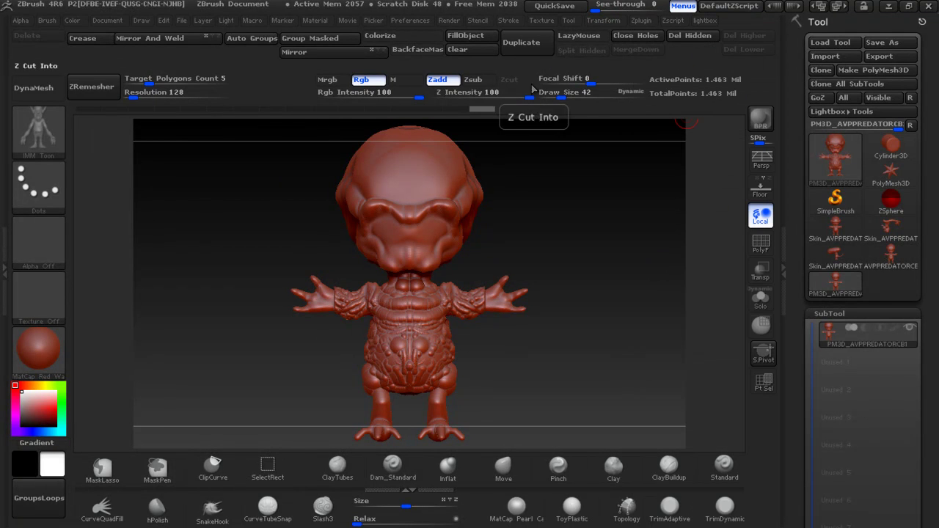
{"action": "left_click", "coordinate": [640, 22]}
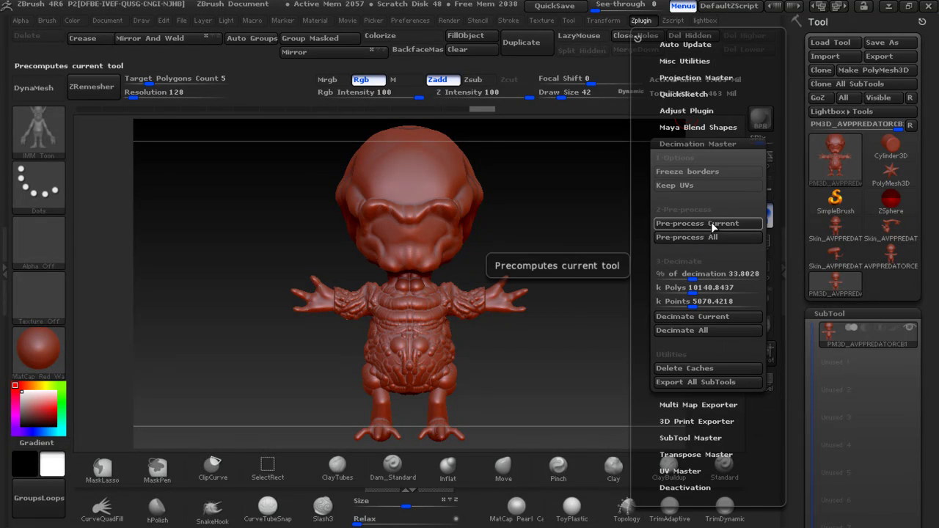
{"action": "left_click", "coordinate": [711, 223]}
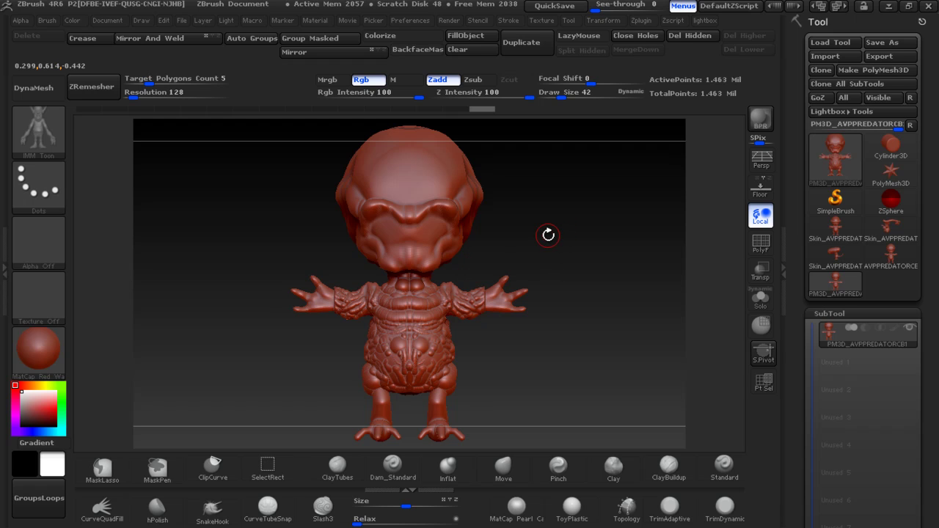
Check the head's polygon wireframe and reopen the Decimation Master options
{"action": "mouse_move", "coordinate": [543, 241]}
{"action": "left_mouse_down"}
{"action": "mouse_move", "coordinate": [553, 251]}
{"action": "mouse_move", "coordinate": [543, 247]}
{"action": "left_mouse_up"}
{"action": "left_click", "coordinate": [760, 250]}
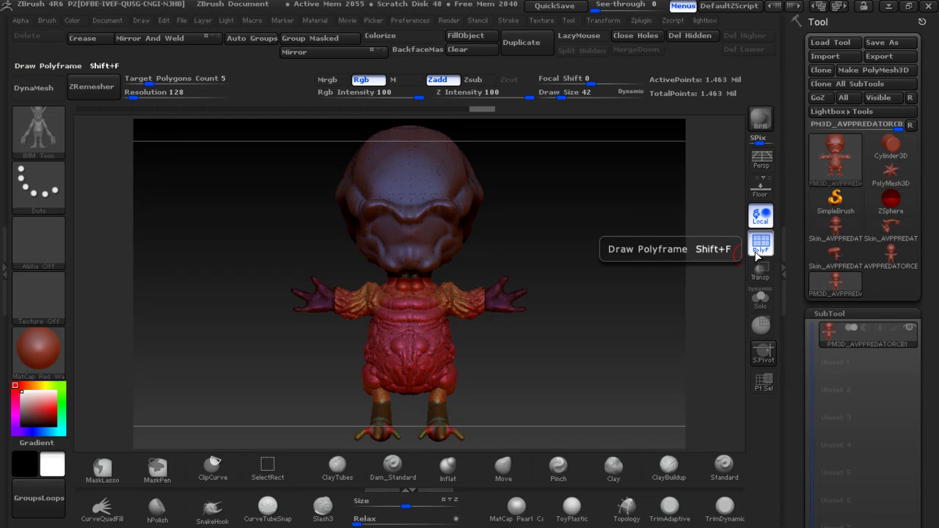
{"action": "left_click", "coordinate": [759, 248]}
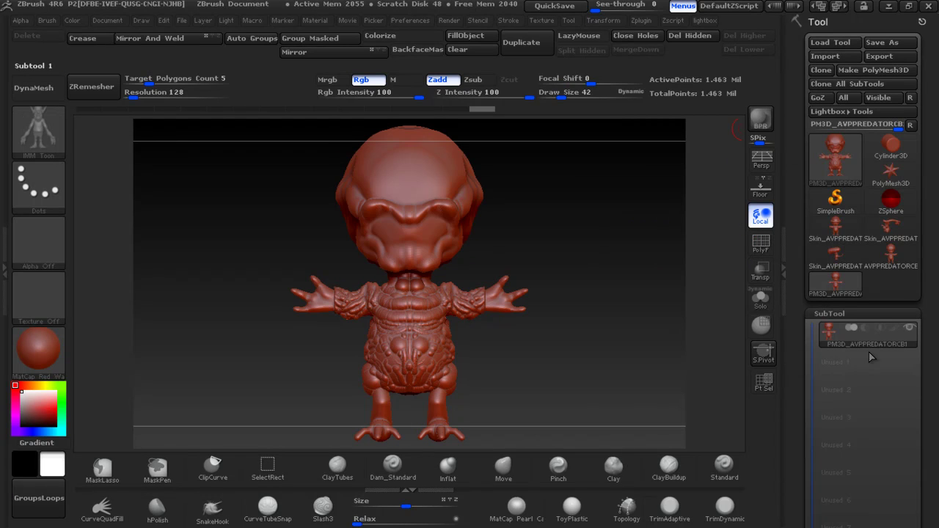
{"action": "left_click_drag", "start_coordinate": [921, 334], "coordinate": [916, 245]}
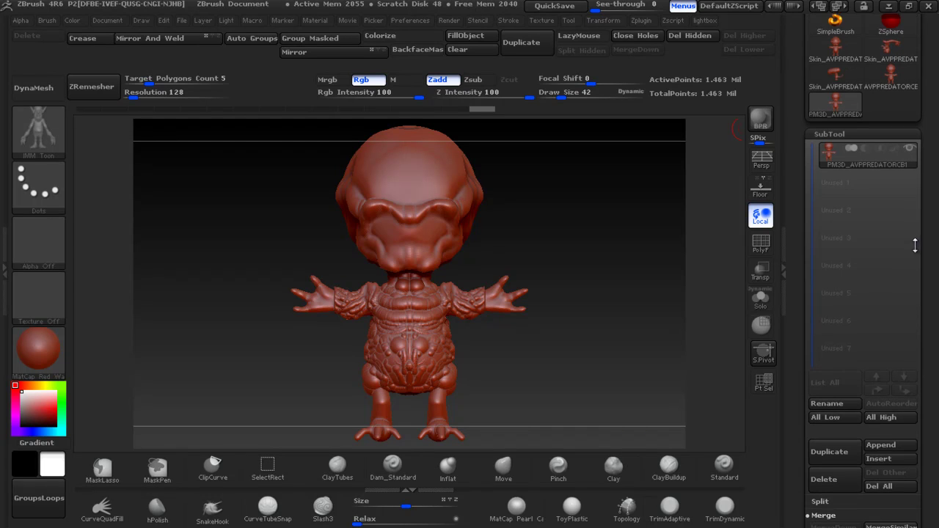
{"action": "left_click_drag", "start_coordinate": [915, 245], "coordinate": [924, 359]}
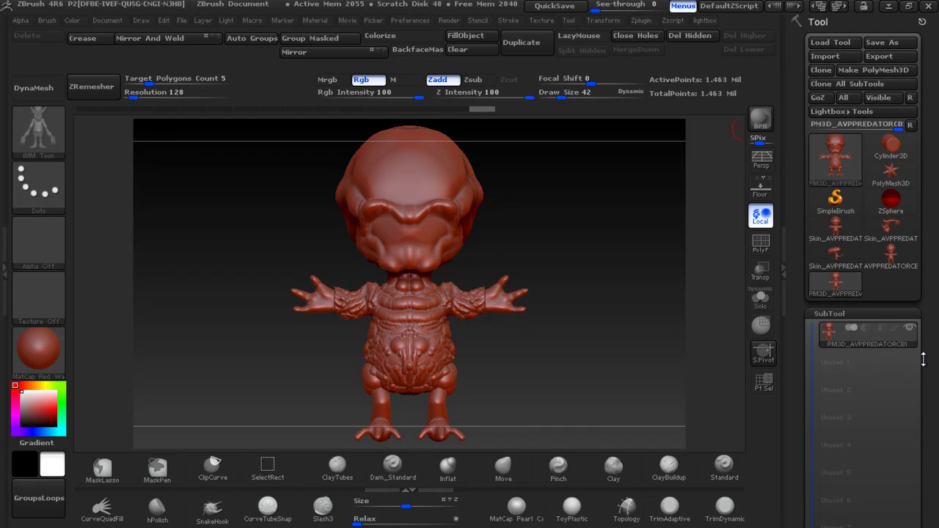
{"action": "left_click", "coordinate": [642, 20]}
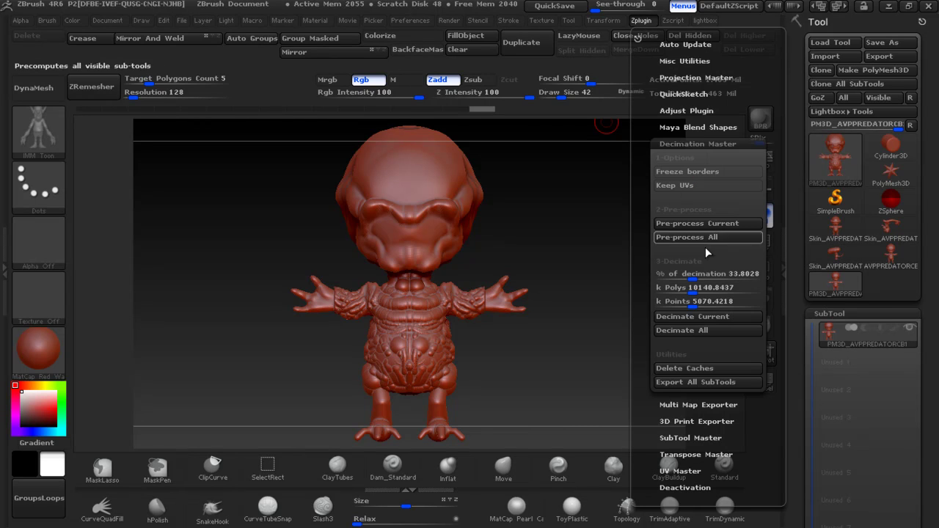
Run Decimate Current to reduce the predalien to 494,799 points
{"action": "left_click", "coordinate": [708, 319]}
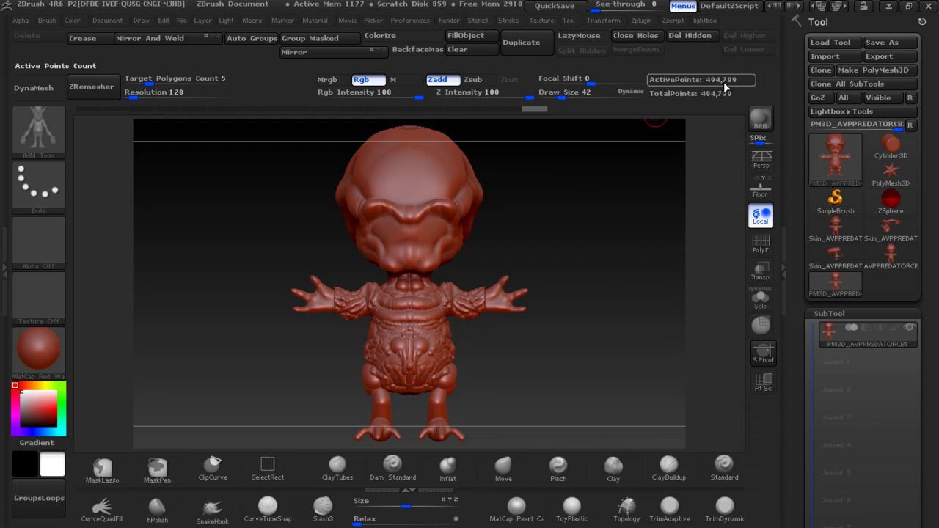
Save the model file
{"action": "left_click_drag", "start_coordinate": [934, 378], "coordinate": [935, 330]}
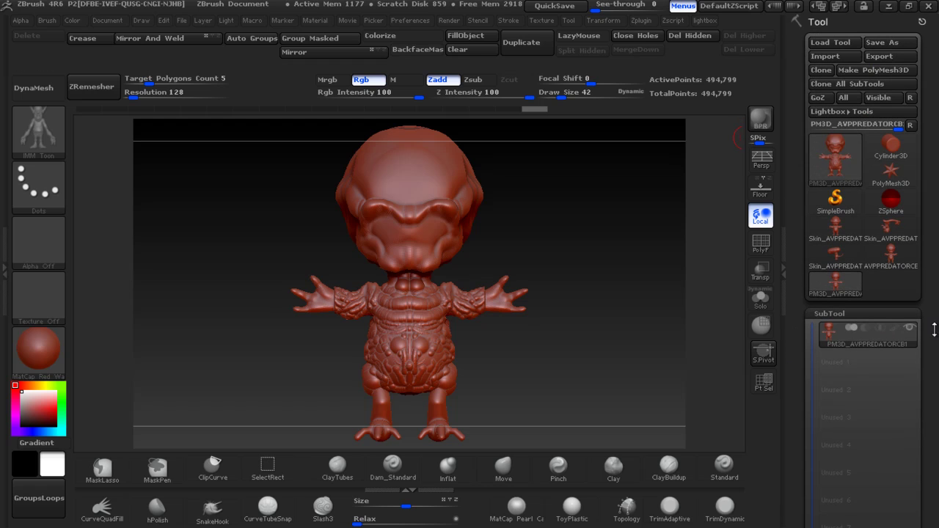
{"action": "left_click", "coordinate": [884, 43]}
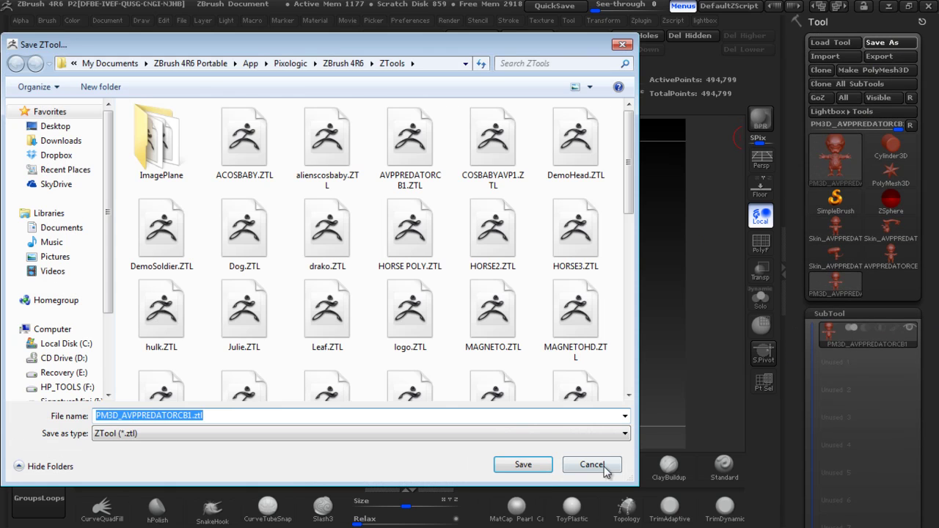
{"action": "key", "text": "Return"}
Remesh with DynaMesh at resolution 512 and inspect the new wireframe
{"action": "left_click_drag", "start_coordinate": [928, 290], "coordinate": [934, 132]}
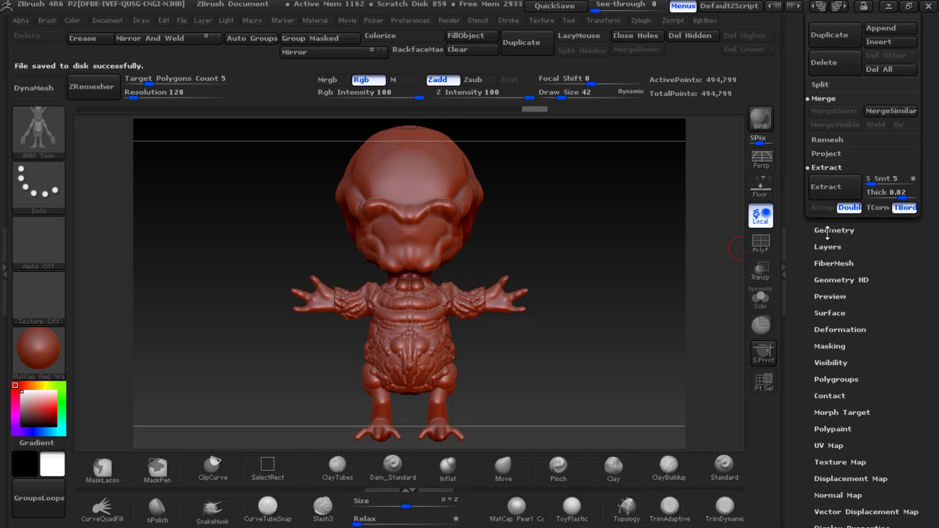
{"action": "left_click", "coordinate": [828, 230]}
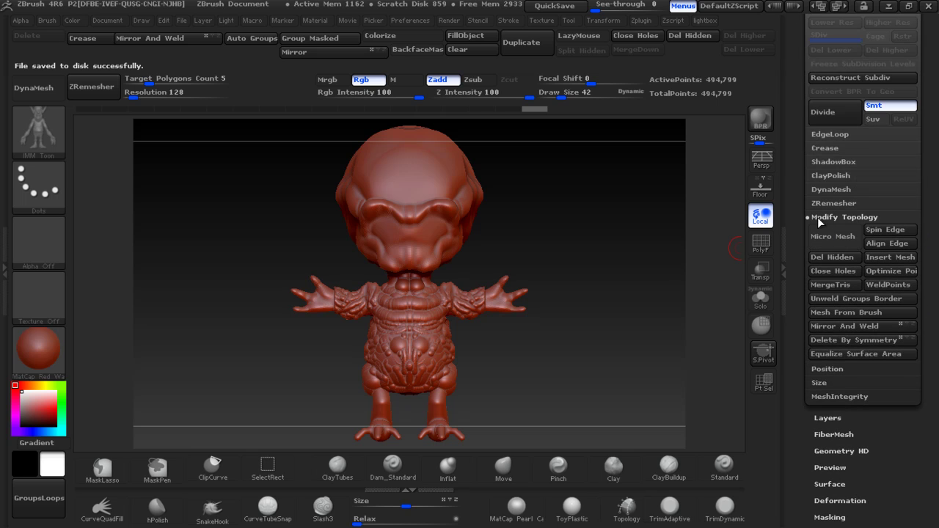
{"action": "left_click", "coordinate": [822, 217]}
{"action": "left_click", "coordinate": [830, 190]}
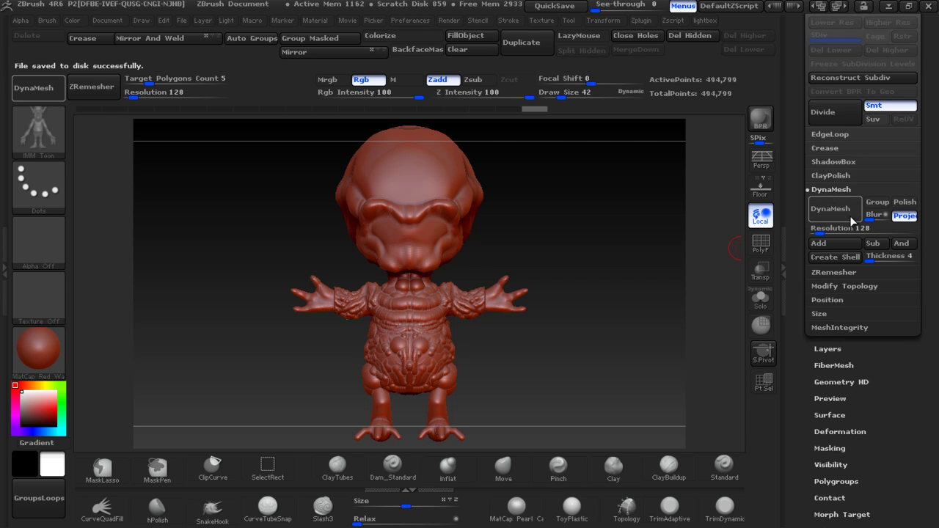
{"action": "type", "text": "512"}
{"action": "key", "text": "Return"}
{"action": "left_click", "coordinate": [837, 213]}
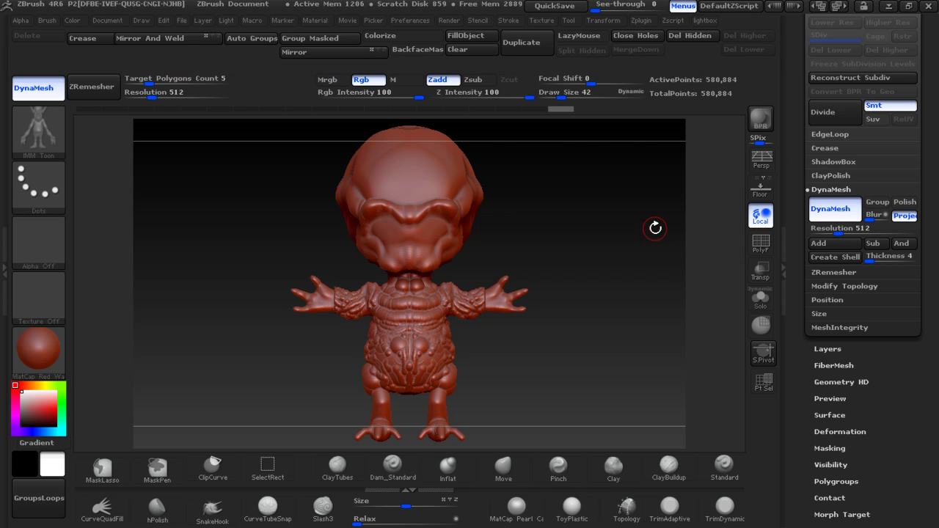
{"action": "left_click", "coordinate": [760, 248]}
{"action": "left_click", "coordinate": [761, 248]}
{"action": "mouse_move", "coordinate": [636, 249]}
{"action": "left_mouse_down", "text": "alt"}
{"action": "mouse_move", "coordinate": [607, 337]}
{"action": "mouse_move", "coordinate": [581, 235]}
{"action": "mouse_move", "coordinate": [566, 250]}
{"action": "mouse_move", "coordinate": [625, 319]}
{"action": "mouse_move", "coordinate": [457, 330]}
{"action": "left_mouse_up", "text": "alt"}
{"action": "left_click_drag", "start_coordinate": [595, 246], "coordinate": [456, 319]}
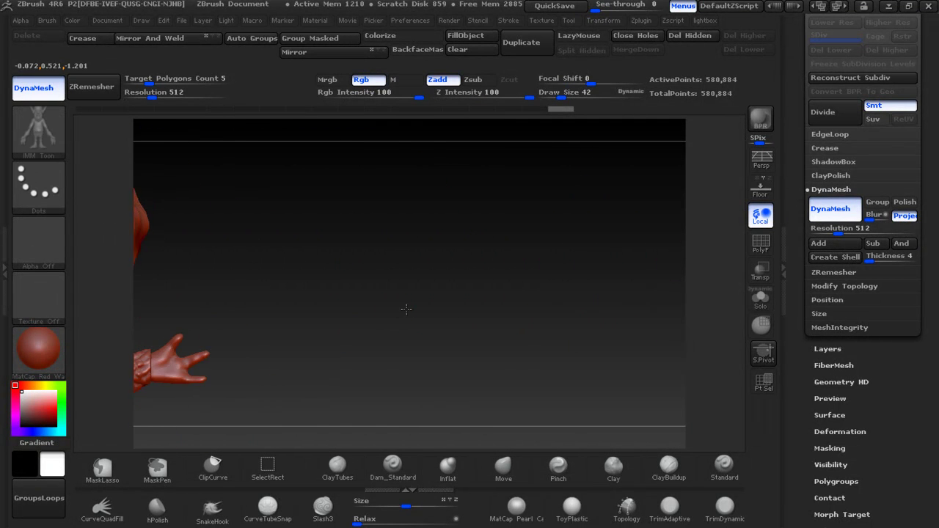
Paint a MaskPen mask over the mouth and invert it so only the mouth is free
{"action": "key", "text": "f"}
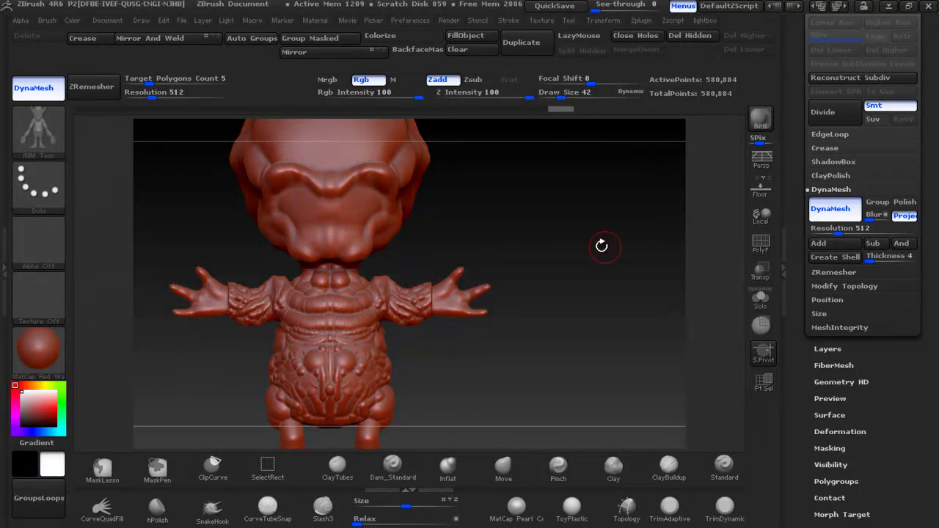
{"action": "mouse_move", "coordinate": [556, 247]}
{"action": "left_mouse_down"}
{"action": "mouse_move", "coordinate": [157, 350]}
{"action": "mouse_move", "coordinate": [545, 325]}
{"action": "mouse_move", "coordinate": [587, 311]}
{"action": "mouse_move", "coordinate": [524, 310]}
{"action": "left_mouse_up"}
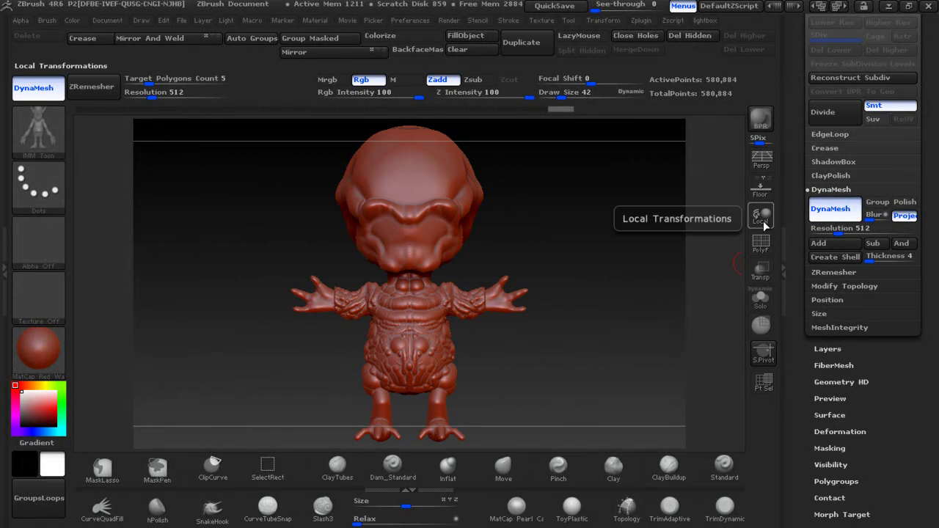
{"action": "left_click_drag", "start_coordinate": [539, 205], "coordinate": [569, 266], "text": "alt"}
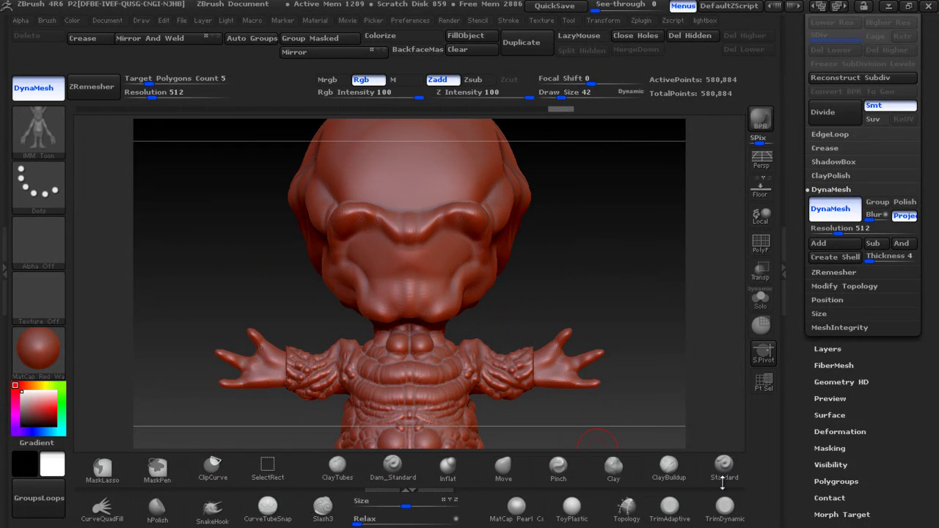
{"action": "left_click", "coordinate": [724, 466]}
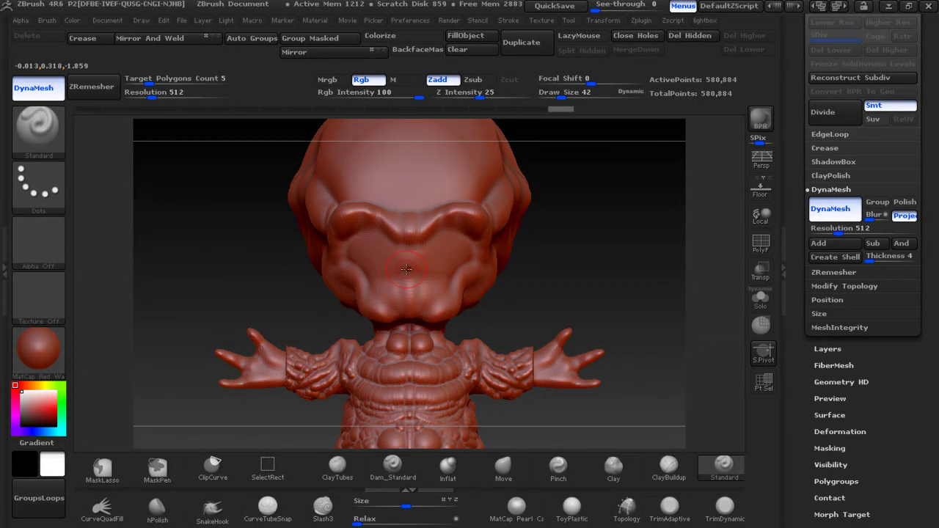
{"action": "key", "text": "ctrl"}
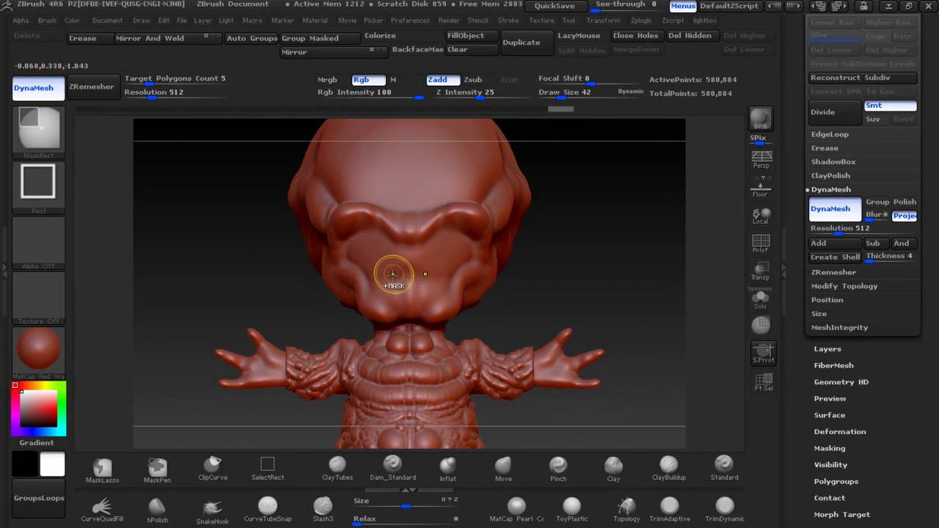
{"action": "left_click", "coordinate": [56, 152]}
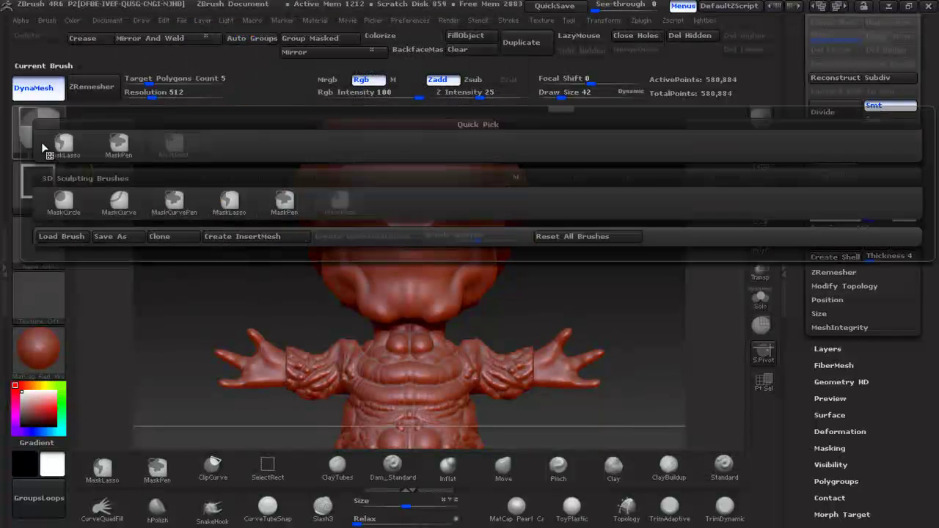
{"action": "left_click", "coordinate": [120, 144]}
{"action": "mouse_move", "coordinate": [392, 254]}
{"action": "left_mouse_down", "text": "ctrl"}
{"action": "mouse_move", "coordinate": [451, 250]}
{"action": "mouse_move", "coordinate": [399, 273]}
{"action": "left_mouse_up", "text": "ctrl"}
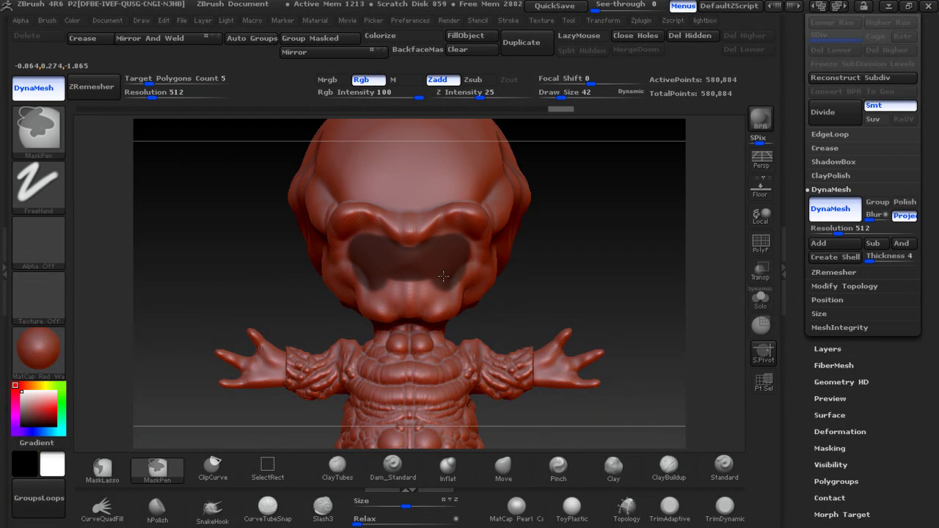
{"action": "mouse_move", "coordinate": [535, 291]}
{"action": "left_mouse_down"}
{"action": "mouse_move", "coordinate": [606, 358]}
{"action": "mouse_move", "coordinate": [215, 365]}
{"action": "left_mouse_up"}
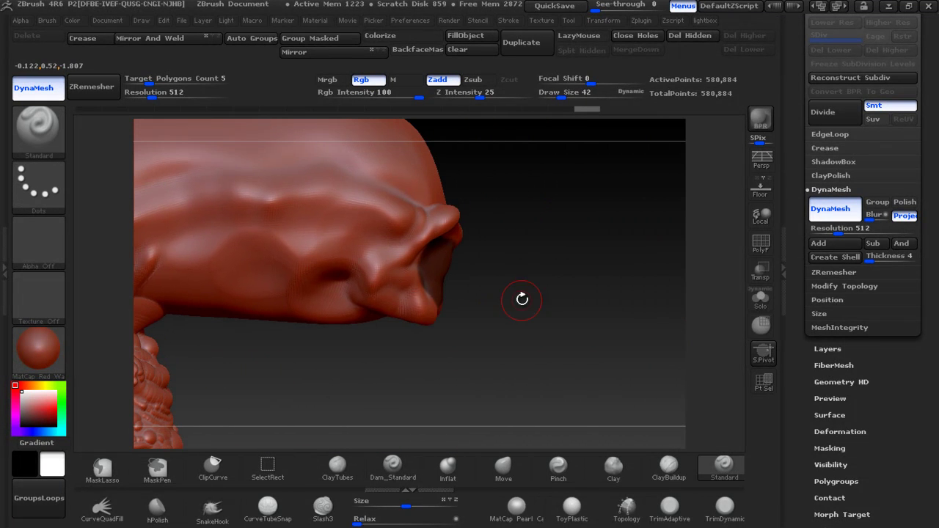
{"action": "left_click", "coordinate": [529, 275], "text": "ctrl"}
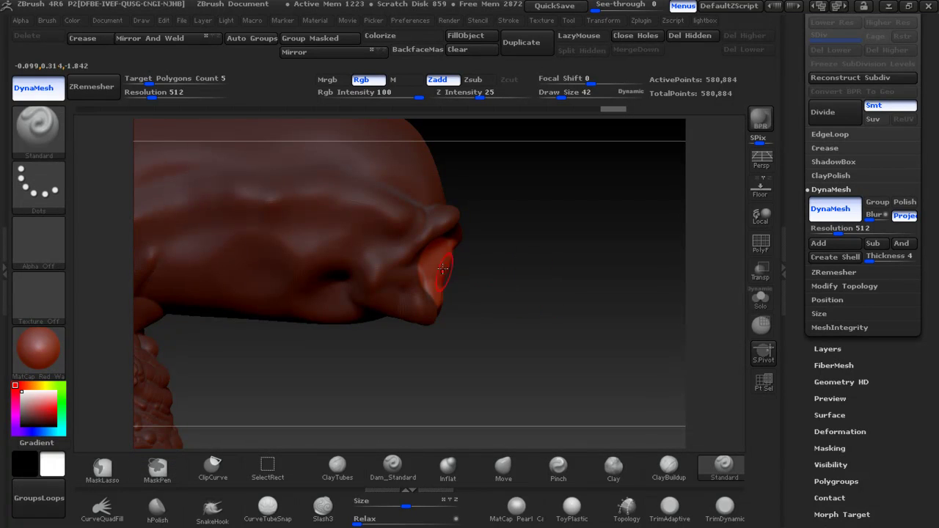
Push the unmasked mouth back into the face with Transpose Move and review it
{"action": "mouse_move", "coordinate": [521, 335]}
{"action": "left_mouse_down", "text": "alt"}
{"action": "mouse_move", "coordinate": [480, 231]}
{"action": "mouse_move", "coordinate": [572, 332]}
{"action": "mouse_move", "coordinate": [329, 303]}
{"action": "mouse_move", "coordinate": [494, 339]}
{"action": "left_mouse_up", "text": "alt"}
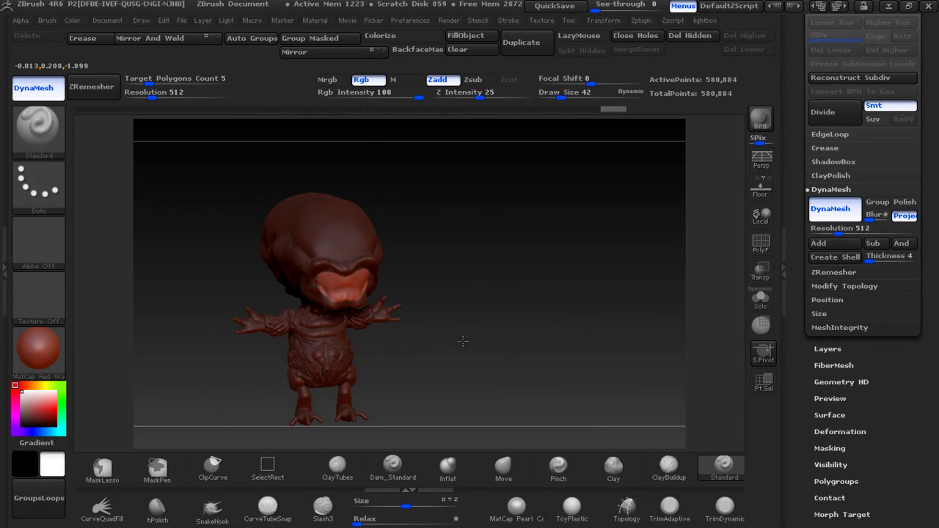
{"action": "mouse_move", "coordinate": [572, 199]}
{"action": "left_mouse_down", "text": "ctrl"}
{"action": "mouse_move", "coordinate": [589, 334]}
{"action": "mouse_move", "coordinate": [403, 327]}
{"action": "mouse_move", "coordinate": [550, 326]}
{"action": "left_mouse_up", "text": "ctrl"}
{"action": "key", "text": "w"}
{"action": "left_click_drag", "start_coordinate": [485, 311], "coordinate": [431, 309]}
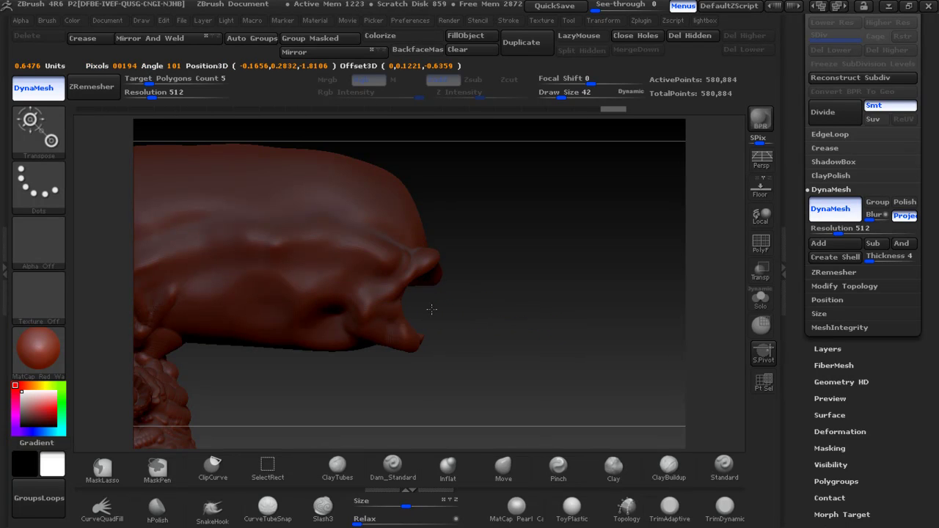
{"action": "mouse_move", "coordinate": [562, 256]}
{"action": "left_mouse_down"}
{"action": "mouse_move", "coordinate": [457, 272]}
{"action": "mouse_move", "coordinate": [587, 257]}
{"action": "mouse_move", "coordinate": [646, 271]}
{"action": "mouse_move", "coordinate": [461, 268]}
{"action": "mouse_move", "coordinate": [574, 247]}
{"action": "mouse_move", "coordinate": [590, 235]}
{"action": "mouse_move", "coordinate": [549, 245]}
{"action": "mouse_move", "coordinate": [617, 241]}
{"action": "mouse_move", "coordinate": [480, 247]}
{"action": "mouse_move", "coordinate": [551, 254]}
{"action": "left_mouse_up"}
{"action": "key", "text": "f"}
{"action": "left_click_drag", "start_coordinate": [559, 217], "coordinate": [562, 235]}
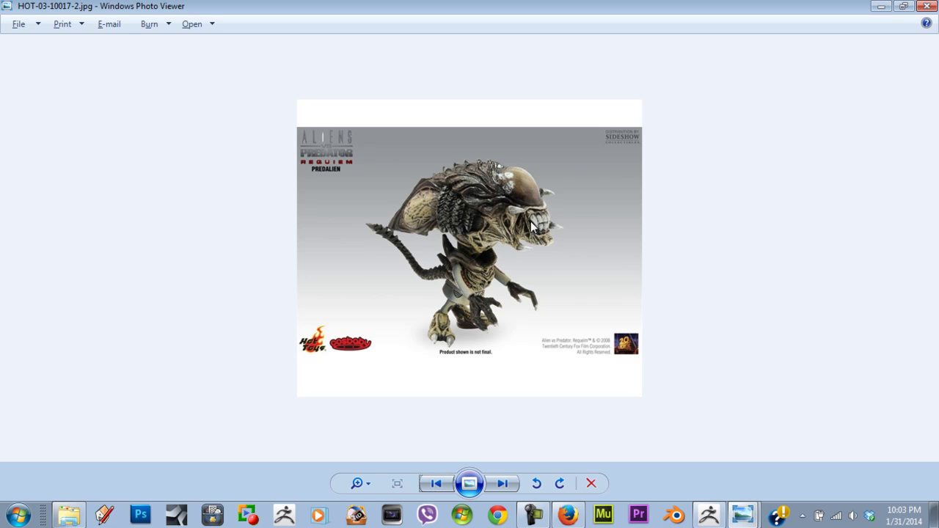
{"action": "key", "text": "alt+Tab"}
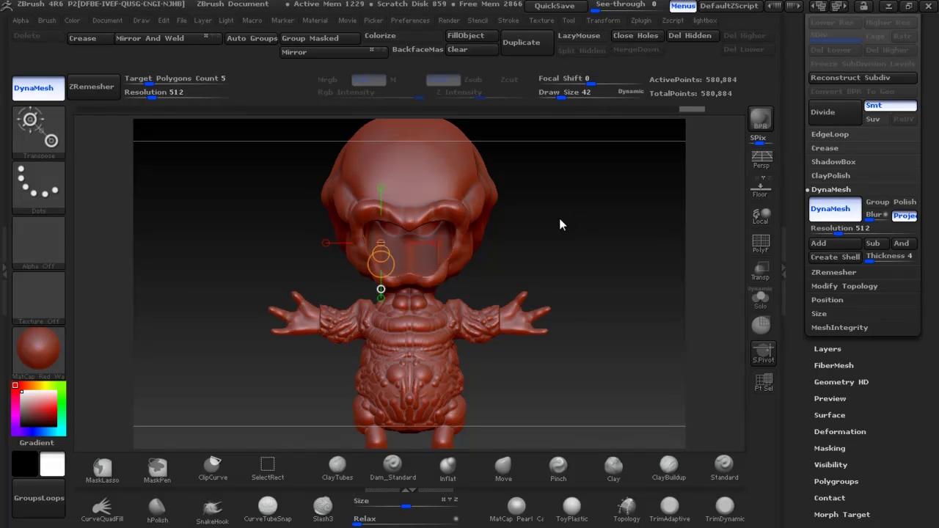
Reshape the brow and cheek-mouth area with an enlarged Move brush
{"action": "left_click", "coordinate": [518, 463]}
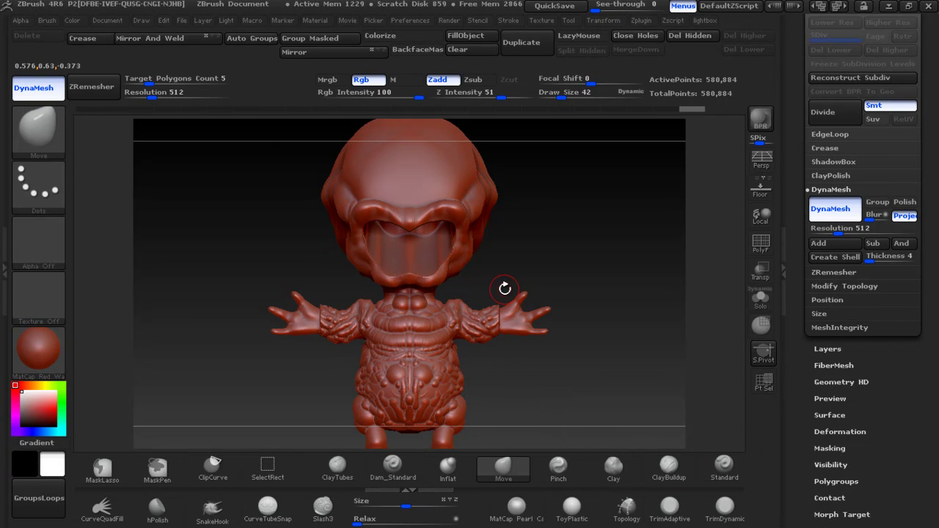
{"action": "key", "text": "bracketright"}
{"action": "key", "text": "bracketright"}
{"action": "key", "text": "bracketright"}
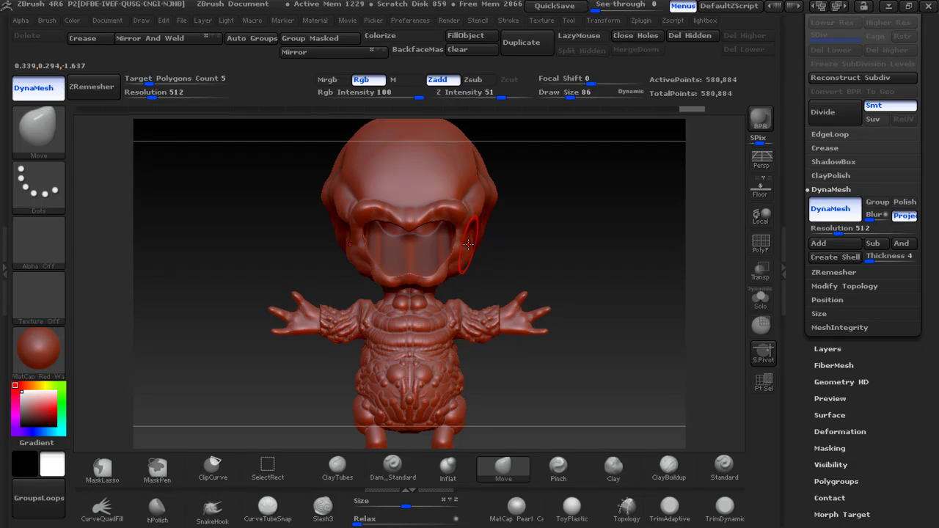
{"action": "key", "text": "bracketright"}
{"action": "key", "text": "bracketright"}
{"action": "key", "text": "bracketright"}
{"action": "left_click_drag", "start_coordinate": [467, 251], "coordinate": [467, 253]}
{"action": "left_click_drag", "start_coordinate": [537, 252], "coordinate": [400, 254]}
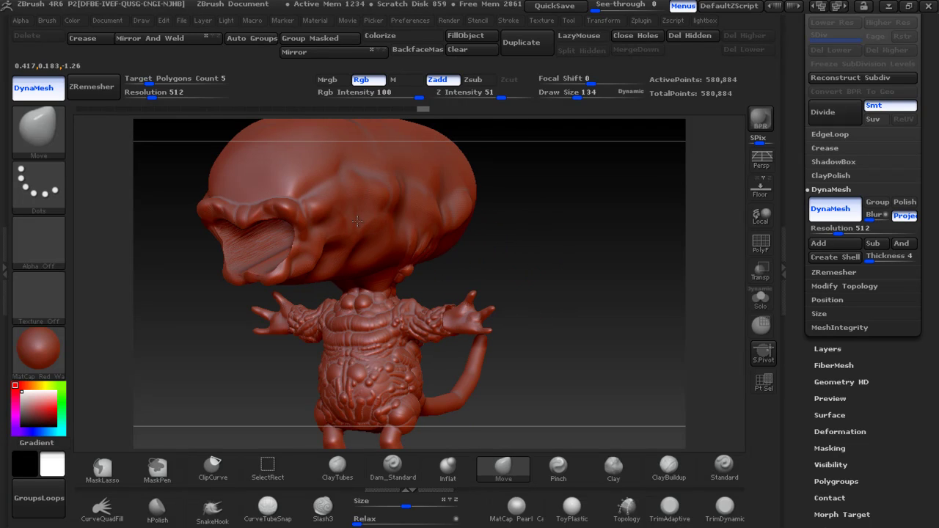
{"action": "mouse_move", "coordinate": [312, 215]}
{"action": "left_mouse_down"}
{"action": "mouse_move", "coordinate": [302, 205]}
{"action": "mouse_move", "coordinate": [327, 254]}
{"action": "mouse_move", "coordinate": [317, 262]}
{"action": "mouse_move", "coordinate": [312, 251]}
{"action": "mouse_move", "coordinate": [301, 270]}
{"action": "left_mouse_up"}
{"action": "left_click_drag", "start_coordinate": [360, 242], "coordinate": [364, 239]}
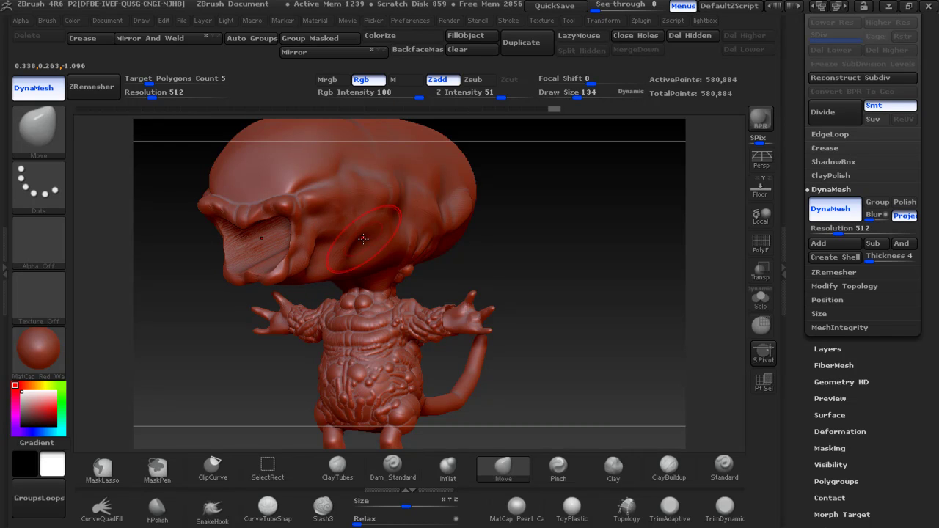
{"action": "mouse_move", "coordinate": [516, 237]}
{"action": "left_mouse_down"}
{"action": "mouse_move", "coordinate": [620, 243]}
{"action": "mouse_move", "coordinate": [608, 304]}
{"action": "mouse_move", "coordinate": [438, 323]}
{"action": "mouse_move", "coordinate": [450, 304]}
{"action": "left_mouse_up"}
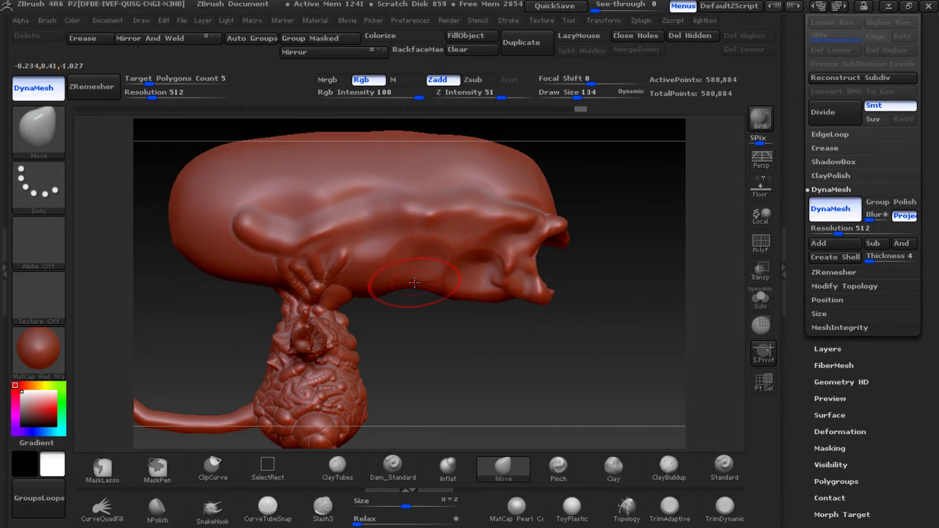
{"action": "mouse_move", "coordinate": [430, 325]}
{"action": "left_mouse_down", "text": "shift"}
{"action": "mouse_move", "coordinate": [362, 347]}
{"action": "mouse_move", "coordinate": [487, 272]}
{"action": "mouse_move", "coordinate": [522, 272]}
{"action": "mouse_move", "coordinate": [489, 274]}
{"action": "left_mouse_up", "text": "shift"}
With a smaller brush, try and undo a belly reshape, then smooth the wrist seam
{"action": "key", "text": "["}
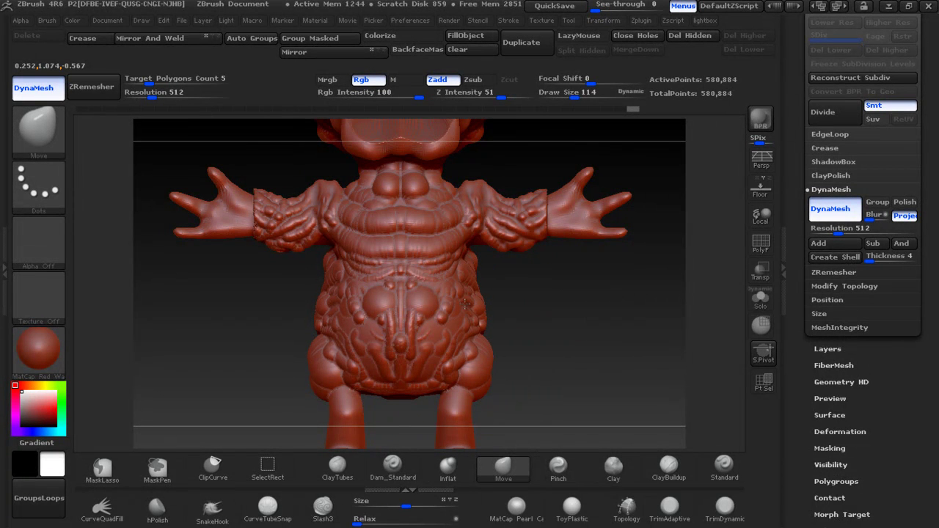
{"action": "left_click_drag", "start_coordinate": [264, 301], "coordinate": [369, 310]}
{"action": "mouse_move", "coordinate": [612, 323]}
{"action": "left_mouse_down"}
{"action": "mouse_move", "coordinate": [618, 314]}
{"action": "mouse_move", "coordinate": [596, 272]}
{"action": "left_mouse_up"}
{"action": "key", "text": "ctrl+z"}
{"action": "key", "text": "ctrl+z"}
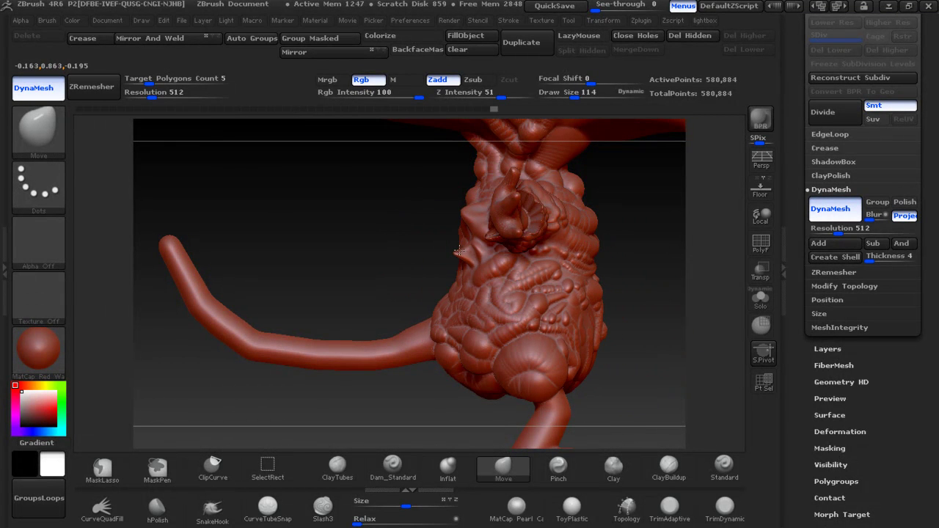
{"action": "left_click_drag", "start_coordinate": [409, 234], "coordinate": [437, 227]}
{"action": "mouse_move", "coordinate": [538, 320]}
{"action": "left_mouse_down"}
{"action": "mouse_move", "coordinate": [541, 293]}
{"action": "mouse_move", "coordinate": [600, 292]}
{"action": "mouse_move", "coordinate": [511, 328]}
{"action": "left_mouse_up"}
{"action": "key", "text": "bracketleft"}
{"action": "left_click_drag", "start_coordinate": [509, 328], "coordinate": [538, 232], "text": "shift"}
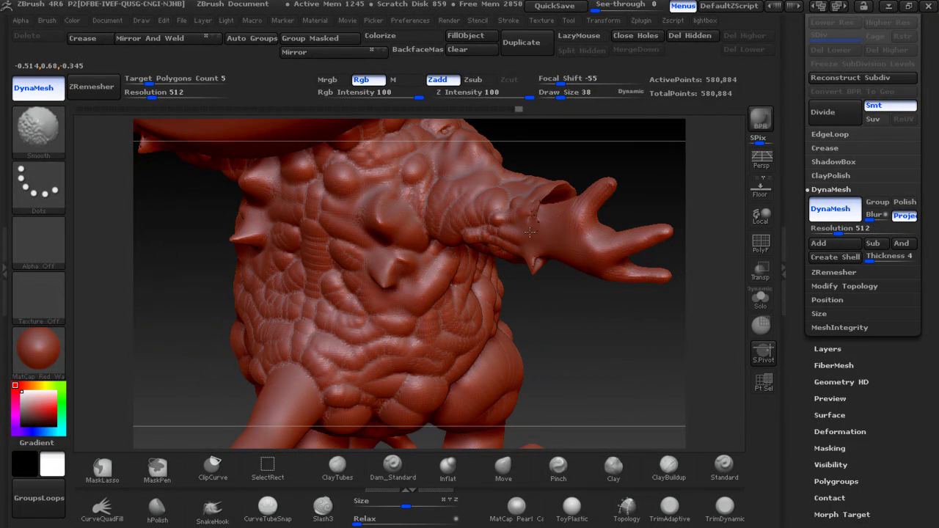
Switch to the Move brush (BMV) and smooth the sleeve cuff
{"action": "key", "text": "b"}
{"action": "key", "text": "m"}
{"action": "key", "text": "v"}
{"action": "left_click_drag", "start_coordinate": [631, 192], "coordinate": [552, 207]}
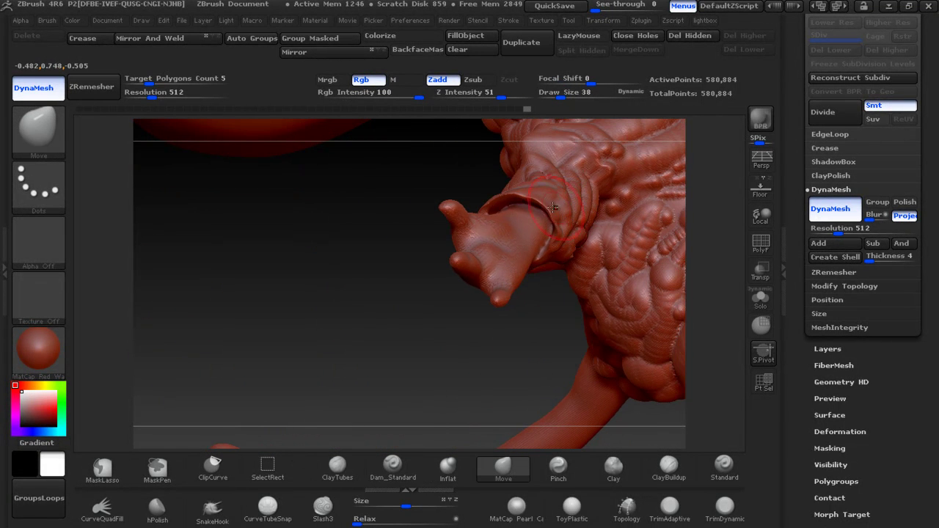
{"action": "key", "text": "shift"}
{"action": "left_click_drag", "start_coordinate": [508, 211], "coordinate": [550, 213], "text": "shift"}
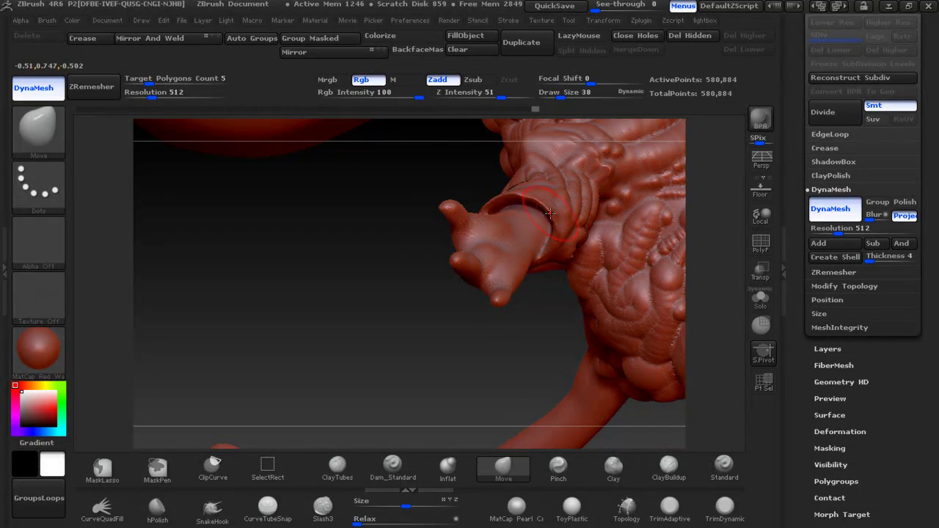
{"action": "key", "text": "shift"}
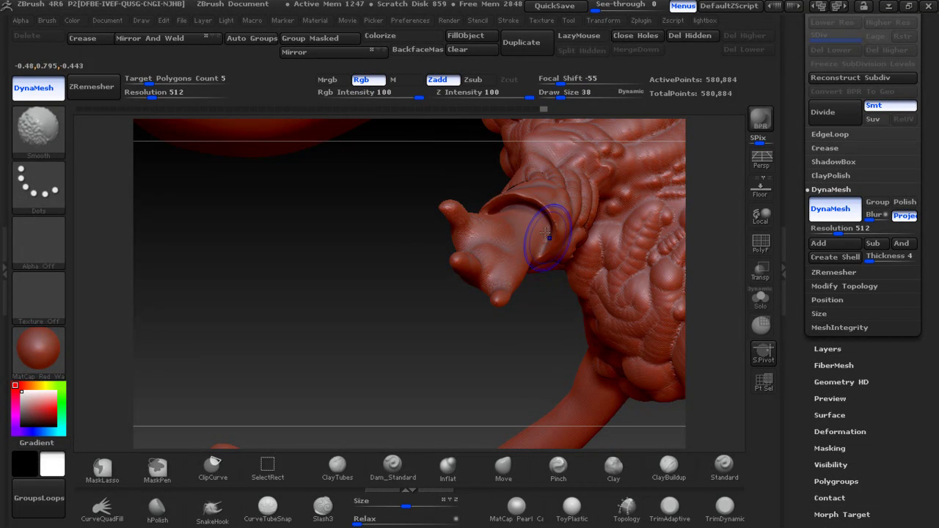
{"action": "left_click_drag", "start_coordinate": [491, 354], "coordinate": [499, 230], "text": "shift"}
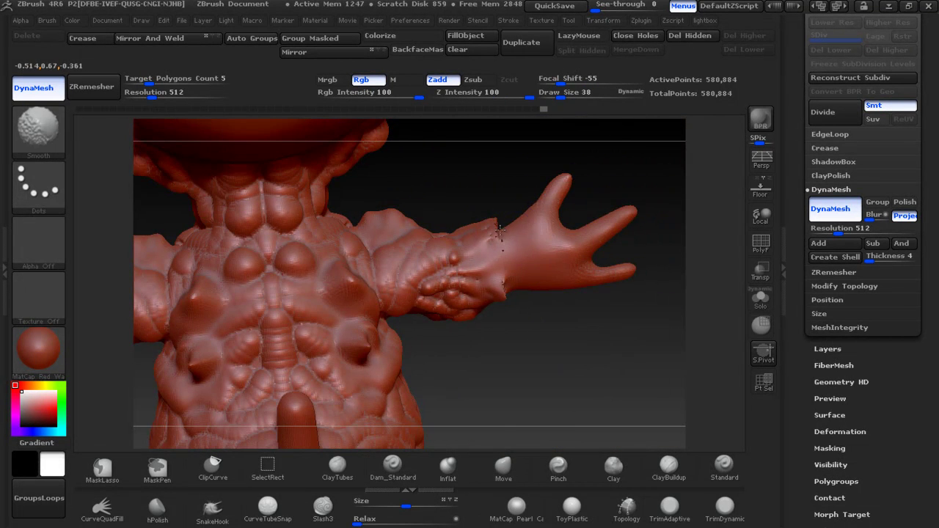
Close the mesh holes and smooth the wrist ridge, undoing a stray mask stroke
{"action": "left_click", "coordinate": [645, 34]}
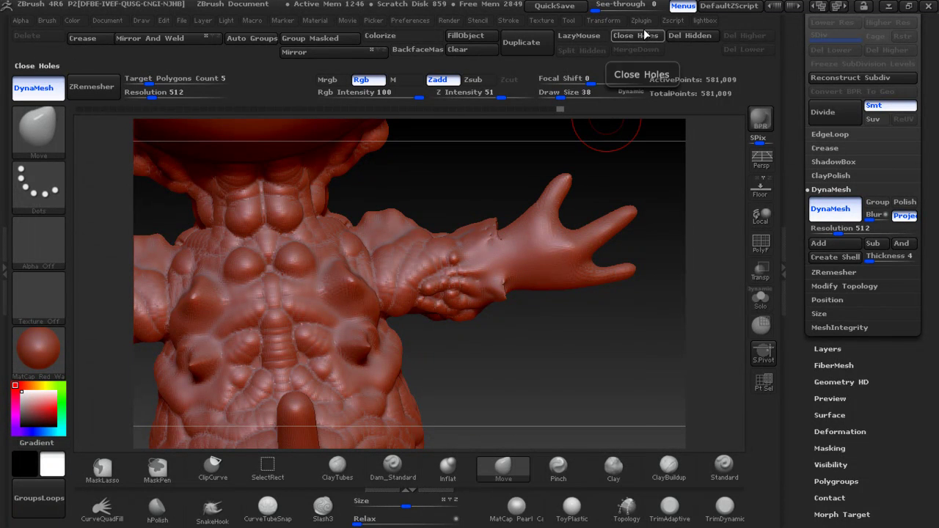
{"action": "key", "text": "shift"}
{"action": "left_click_drag", "start_coordinate": [496, 218], "coordinate": [514, 250], "text": "shift"}
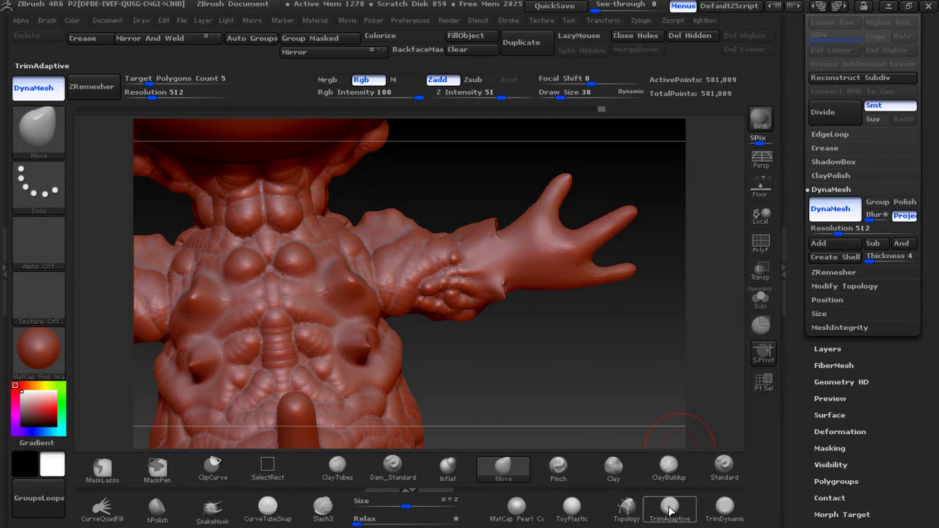
{"action": "left_click_drag", "start_coordinate": [470, 246], "coordinate": [513, 293], "text": "ctrl"}
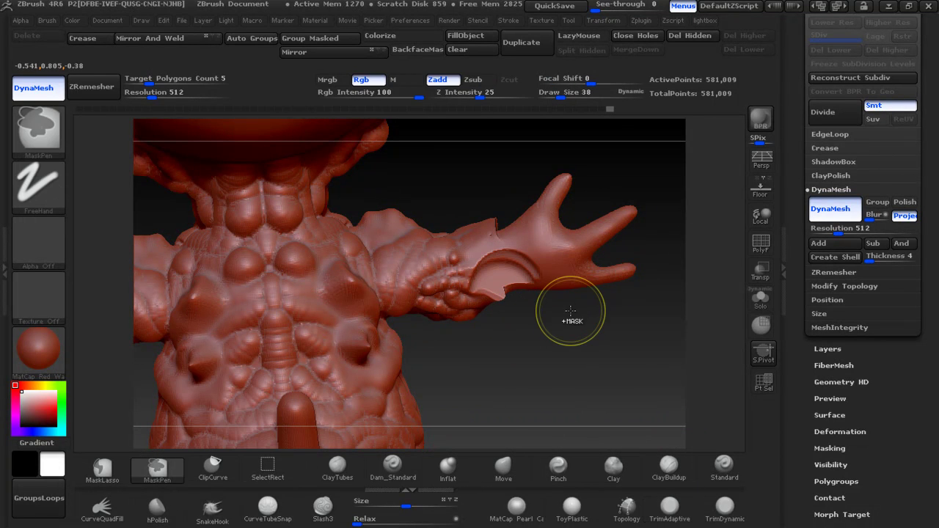
{"action": "key", "text": "ctrl+z"}
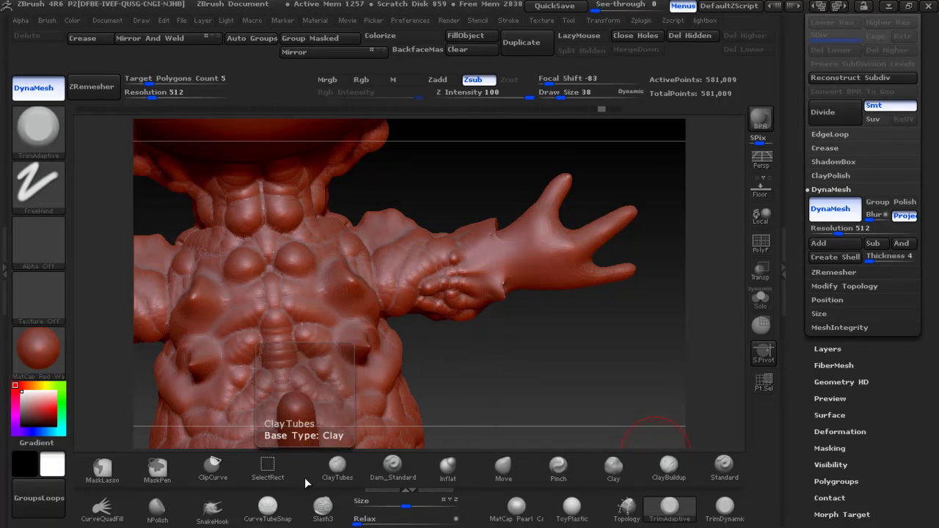
Build up the wrist cuffs with ClayTubes at Z Intensity 12 and smooth them in
{"action": "left_click", "coordinate": [354, 464]}
{"action": "key", "text": "u"}
{"action": "left_click_drag", "start_coordinate": [535, 118], "coordinate": [496, 118]}
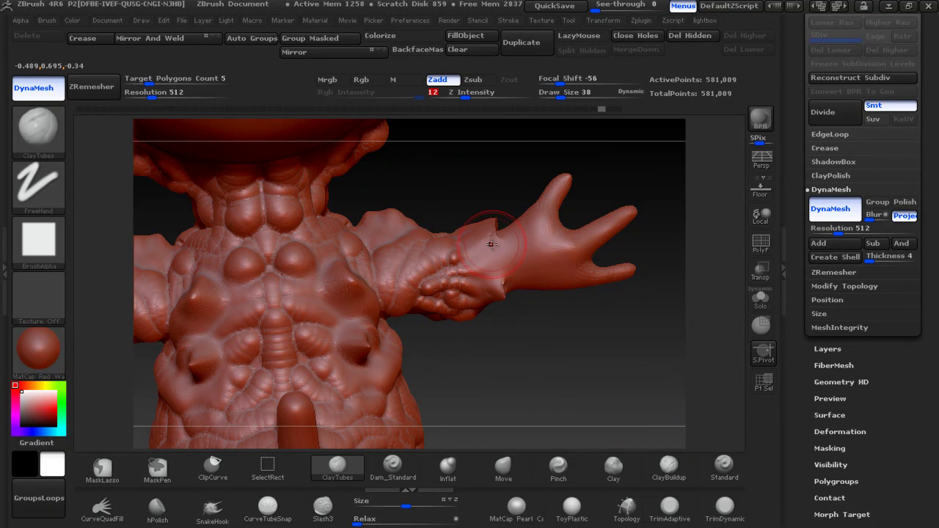
{"action": "left_click_drag", "start_coordinate": [490, 220], "coordinate": [488, 193]}
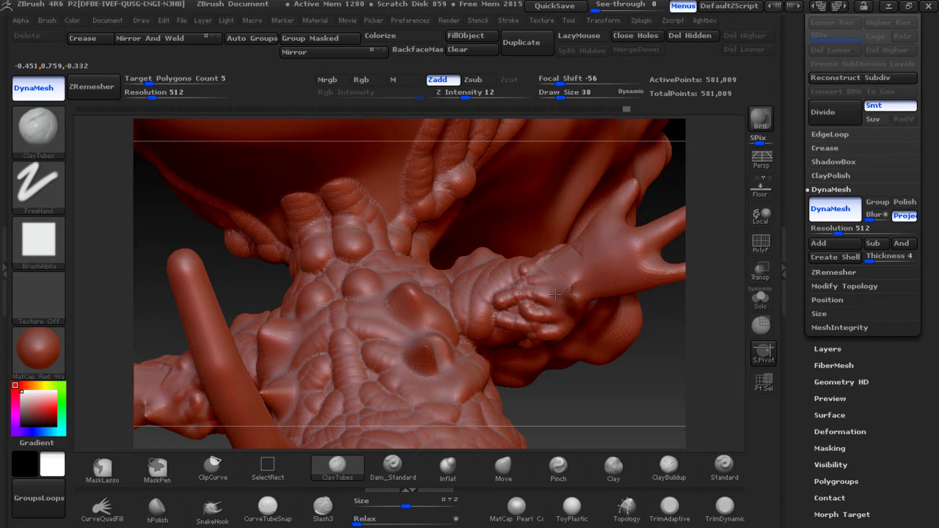
{"action": "left_click_drag", "start_coordinate": [655, 360], "coordinate": [555, 350]}
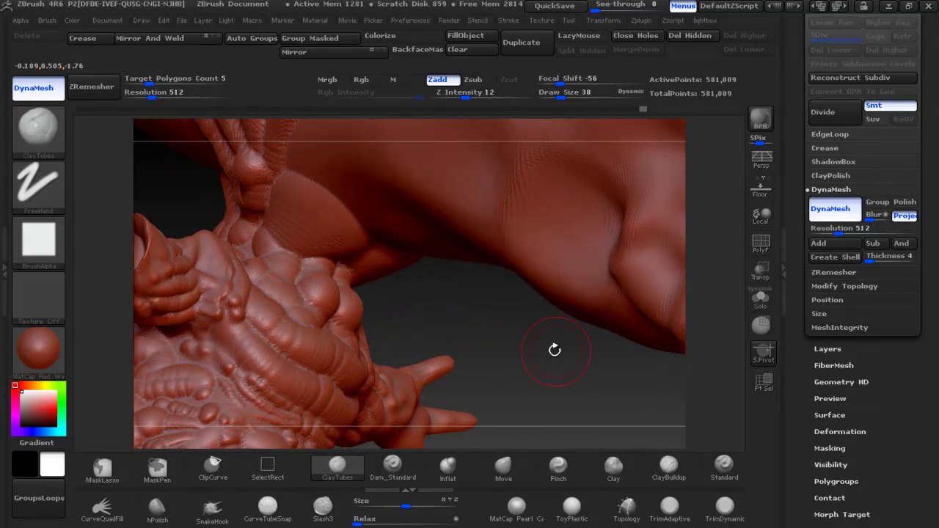
{"action": "left_click_drag", "start_coordinate": [419, 315], "coordinate": [231, 309]}
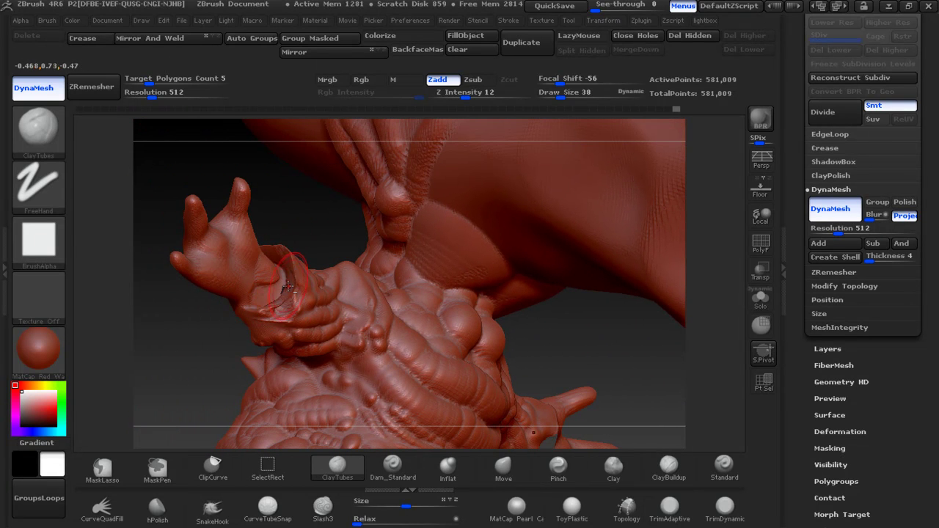
{"action": "key", "text": "shift"}
{"action": "left_click_drag", "start_coordinate": [281, 285], "coordinate": [280, 299], "text": "shift"}
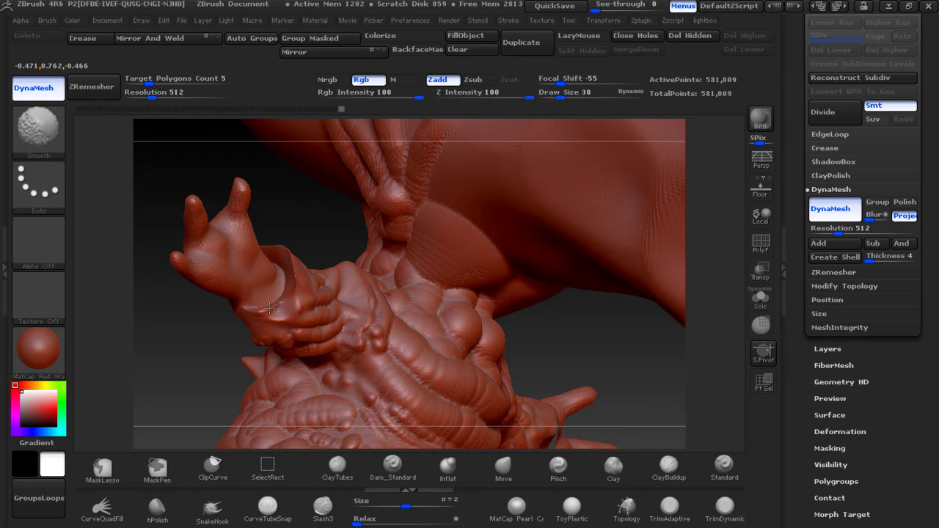
{"action": "mouse_move", "coordinate": [286, 238]}
{"action": "left_mouse_down"}
{"action": "mouse_move", "coordinate": [284, 279]}
{"action": "mouse_move", "coordinate": [252, 357]}
{"action": "mouse_move", "coordinate": [228, 386]}
{"action": "left_mouse_up"}
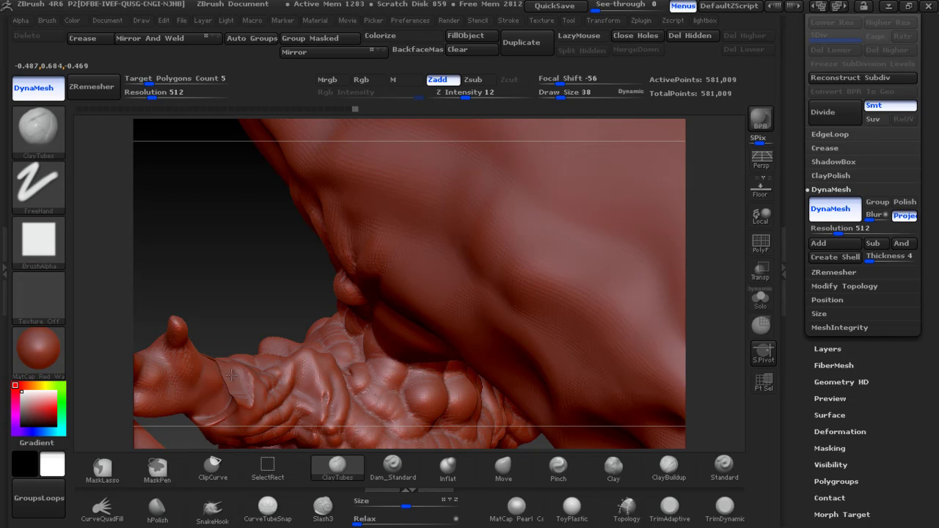
{"action": "key", "text": "shift"}
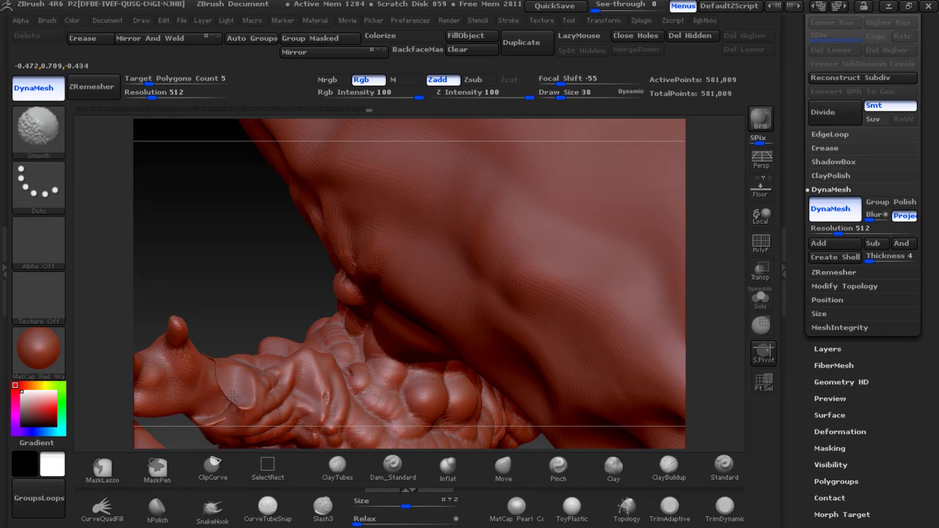
{"action": "mouse_move", "coordinate": [218, 358]}
{"action": "left_mouse_down"}
{"action": "mouse_move", "coordinate": [242, 372]}
{"action": "mouse_move", "coordinate": [256, 260]}
{"action": "mouse_move", "coordinate": [350, 236]}
{"action": "left_mouse_up"}
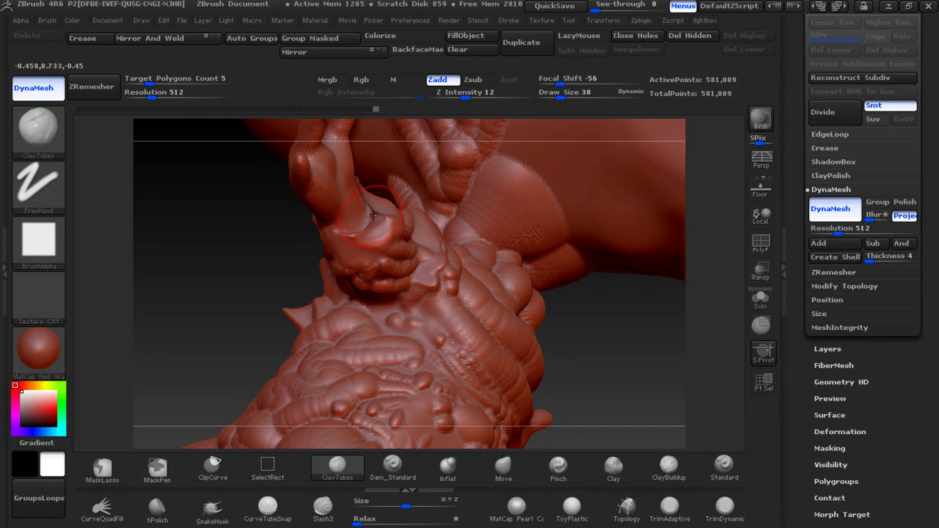
{"action": "left_click", "coordinate": [337, 466]}
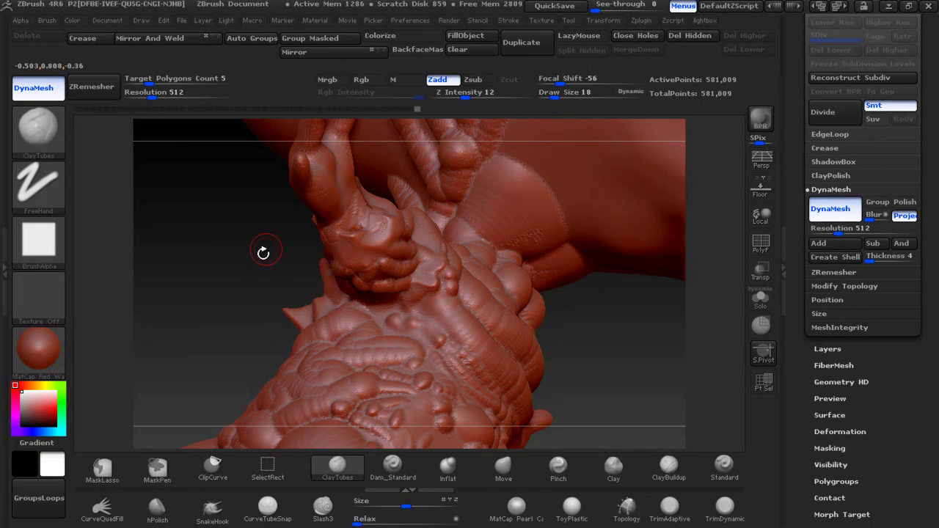
{"action": "left_click_drag", "start_coordinate": [263, 252], "coordinate": [211, 296], "text": "shift"}
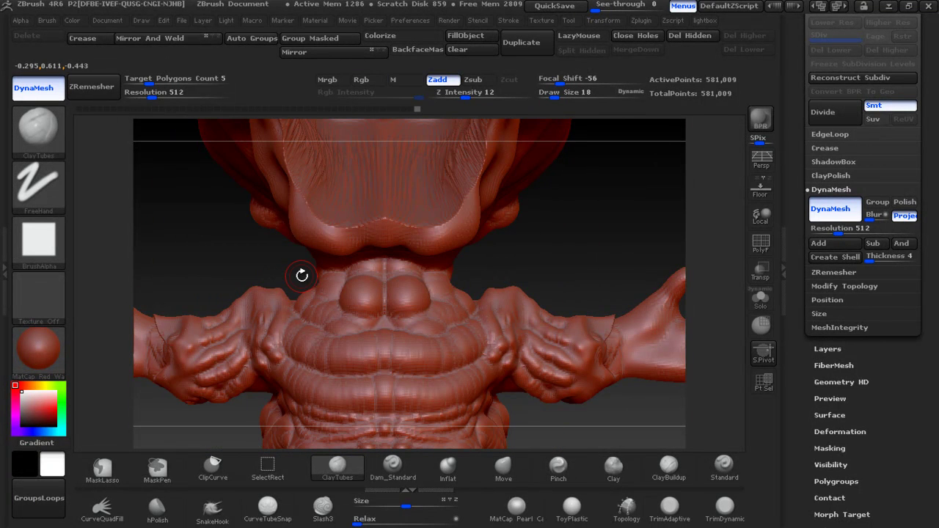
Lasso-select both hands with Ctrl+Shift so everything else is hidden
{"action": "key", "text": "f"}
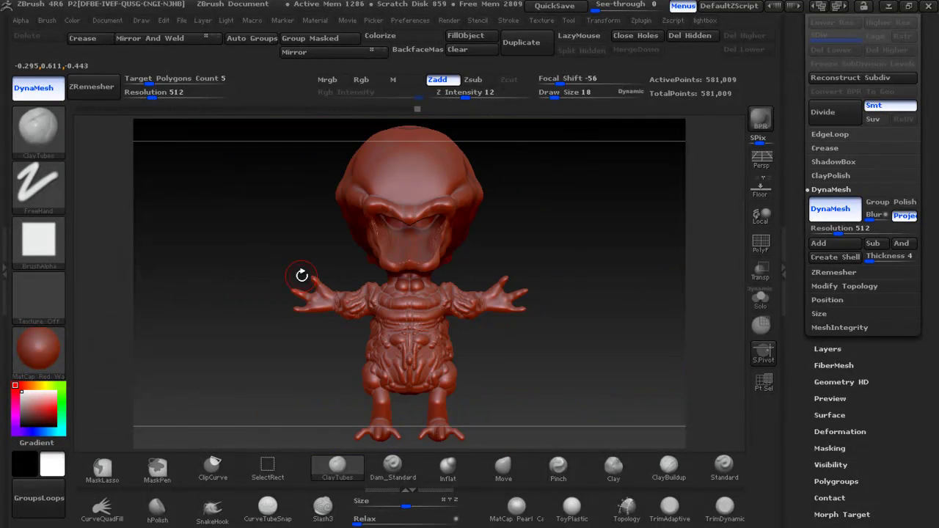
{"action": "key", "text": "ctrl"}
{"action": "key", "text": "ctrl+shift"}
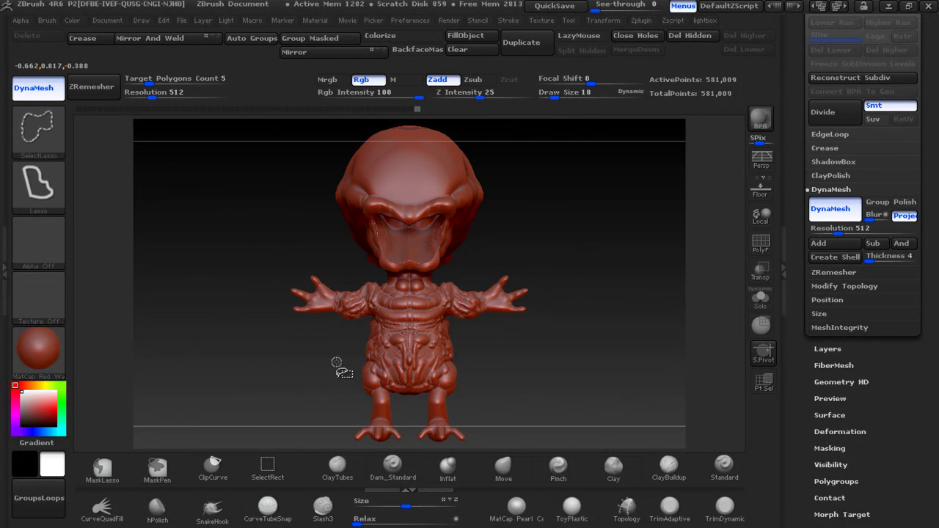
{"action": "left_click_drag", "start_coordinate": [290, 310], "coordinate": [360, 290], "text": "ctrl+shift"}
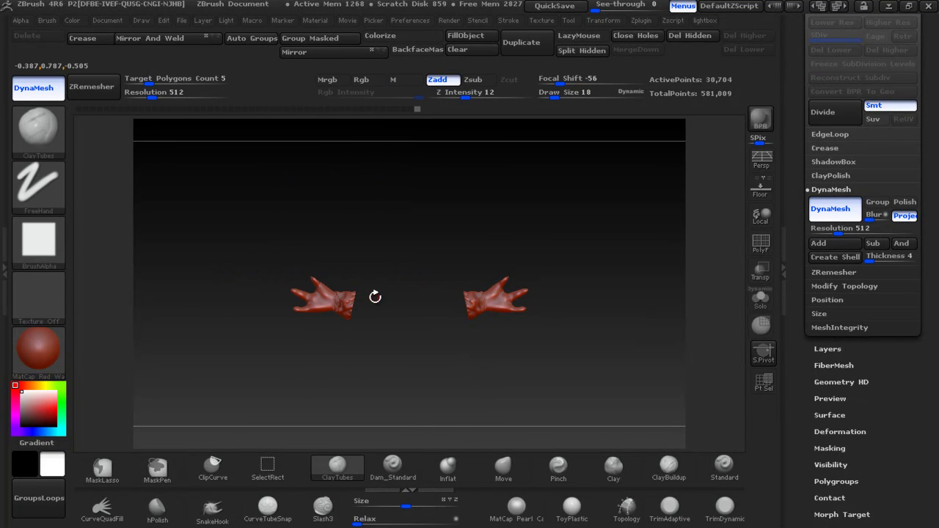
{"action": "left_click", "coordinate": [374, 296], "text": "ctrl+shift"}
{"action": "key", "text": "ctrl+shift"}
{"action": "mouse_move", "coordinate": [358, 328]}
{"action": "left_mouse_down", "text": "ctrl+shift"}
{"action": "mouse_move", "coordinate": [349, 269]}
{"action": "mouse_move", "coordinate": [356, 290]}
{"action": "left_mouse_up", "text": "ctrl+shift"}
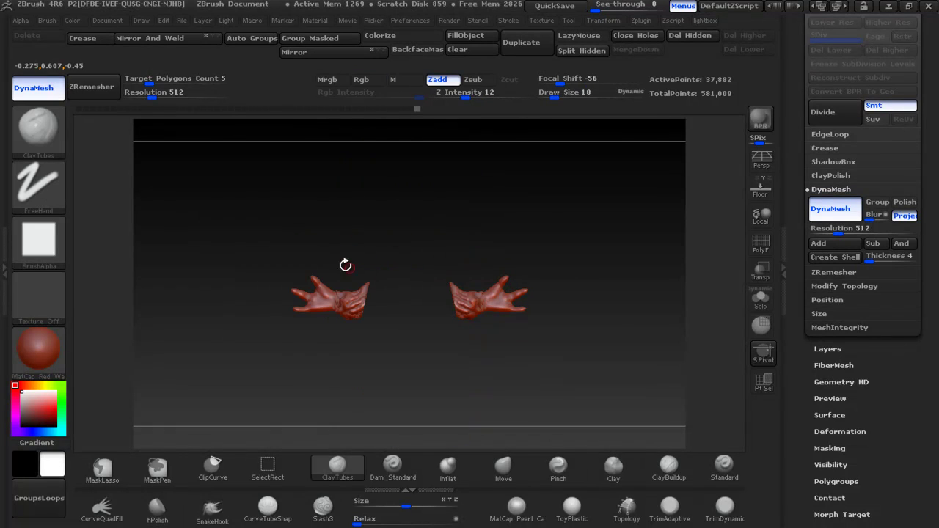
{"action": "key", "text": "f"}
{"action": "mouse_move", "coordinate": [354, 365]}
{"action": "left_mouse_down"}
{"action": "mouse_move", "coordinate": [294, 389]}
{"action": "mouse_move", "coordinate": [389, 404]}
{"action": "left_mouse_up"}
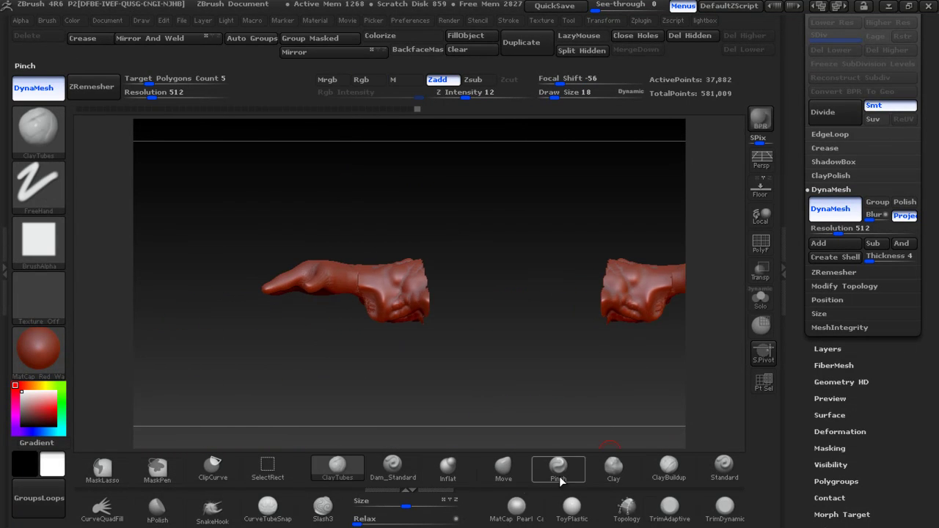
Lift the fist undersides with the Move brush at Draw Size 62, with Local rotation on
{"action": "left_click", "coordinate": [503, 466]}
{"action": "key", "text": "bracketright"}
{"action": "key", "text": "bracketright"}
{"action": "key", "text": "bracketright"}
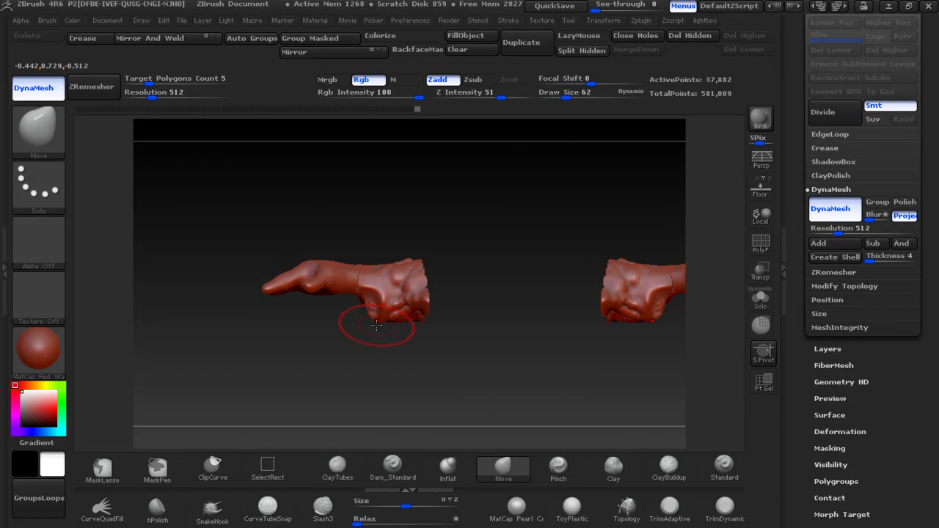
{"action": "left_click_drag", "start_coordinate": [375, 321], "coordinate": [379, 299]}
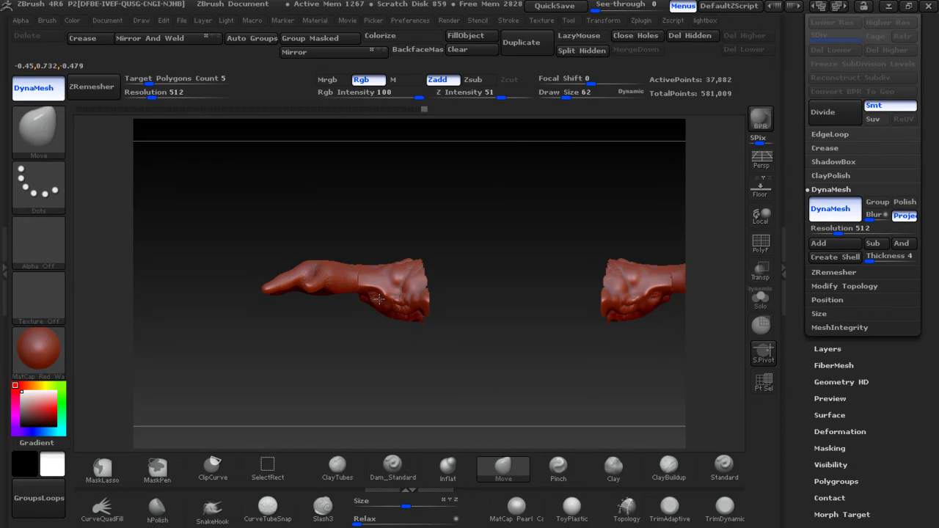
{"action": "mouse_move", "coordinate": [374, 253]}
{"action": "left_mouse_down"}
{"action": "mouse_move", "coordinate": [377, 272]}
{"action": "mouse_move", "coordinate": [386, 174]}
{"action": "left_mouse_up"}
{"action": "mouse_move", "coordinate": [419, 221]}
{"action": "left_mouse_down"}
{"action": "mouse_move", "coordinate": [440, 287]}
{"action": "mouse_move", "coordinate": [474, 294]}
{"action": "mouse_move", "coordinate": [475, 275]}
{"action": "mouse_move", "coordinate": [447, 318]}
{"action": "mouse_move", "coordinate": [528, 262]}
{"action": "mouse_move", "coordinate": [477, 286]}
{"action": "left_mouse_up"}
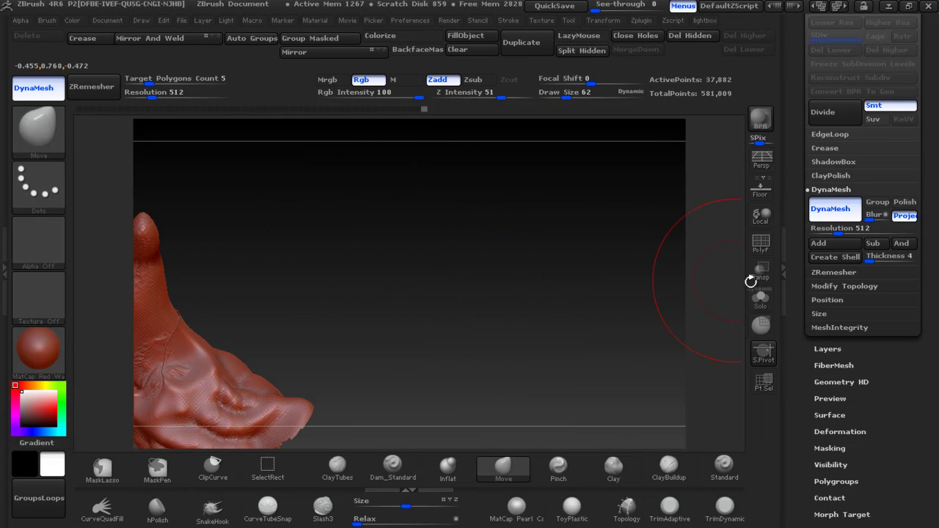
{"action": "left_click", "coordinate": [763, 214]}
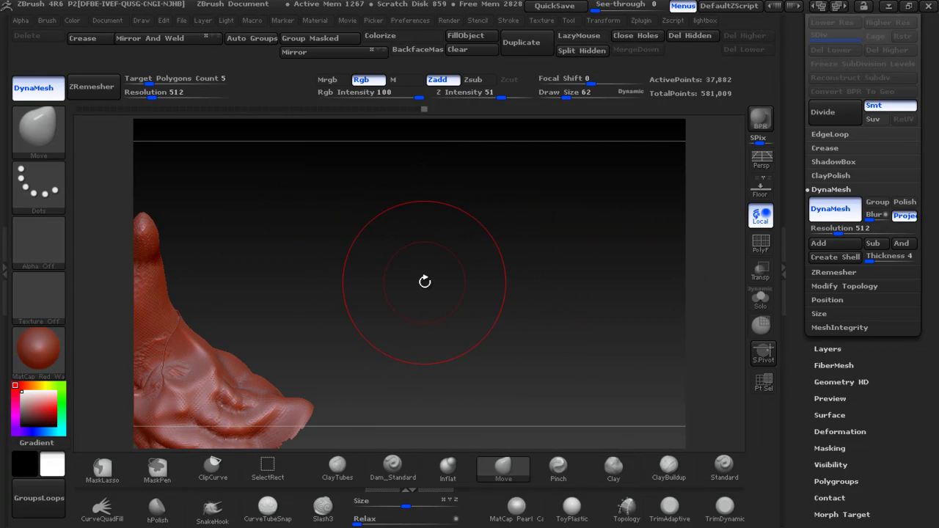
{"action": "key", "text": "f"}
{"action": "left_click_drag", "start_coordinate": [402, 249], "coordinate": [366, 302]}
{"action": "mouse_move", "coordinate": [388, 231]}
{"action": "left_mouse_down", "text": "alt"}
{"action": "mouse_move", "coordinate": [387, 244]}
{"action": "mouse_move", "coordinate": [455, 210]}
{"action": "mouse_move", "coordinate": [426, 290]}
{"action": "left_mouse_up", "text": "alt"}
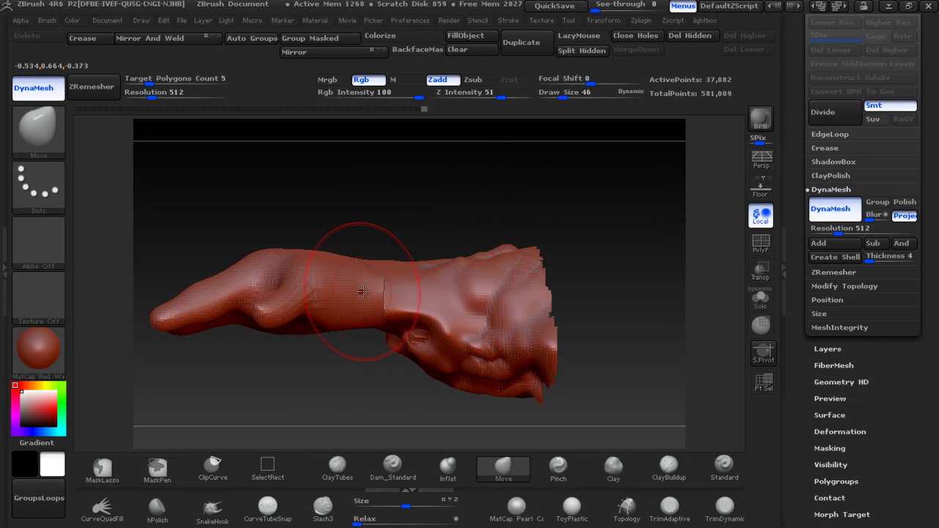
{"action": "key", "text": "shift"}
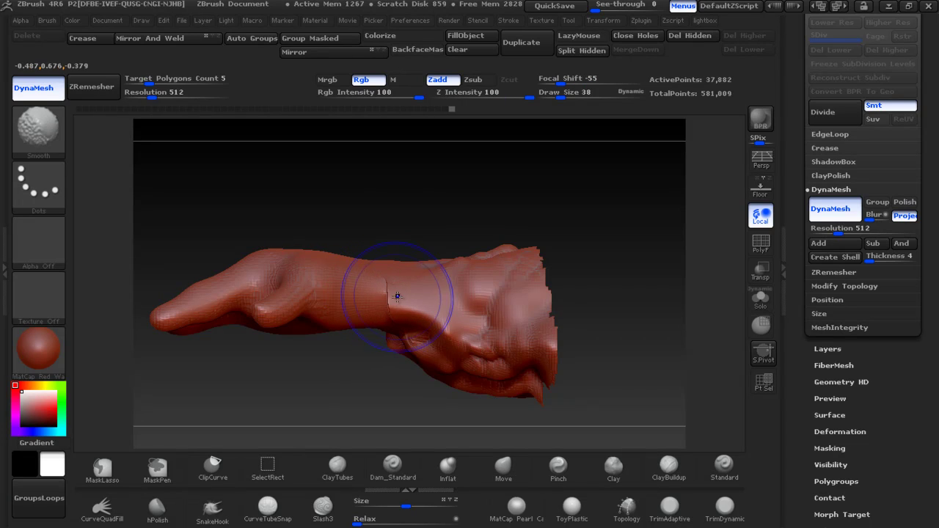
{"action": "left_click_drag", "start_coordinate": [381, 358], "coordinate": [387, 365]}
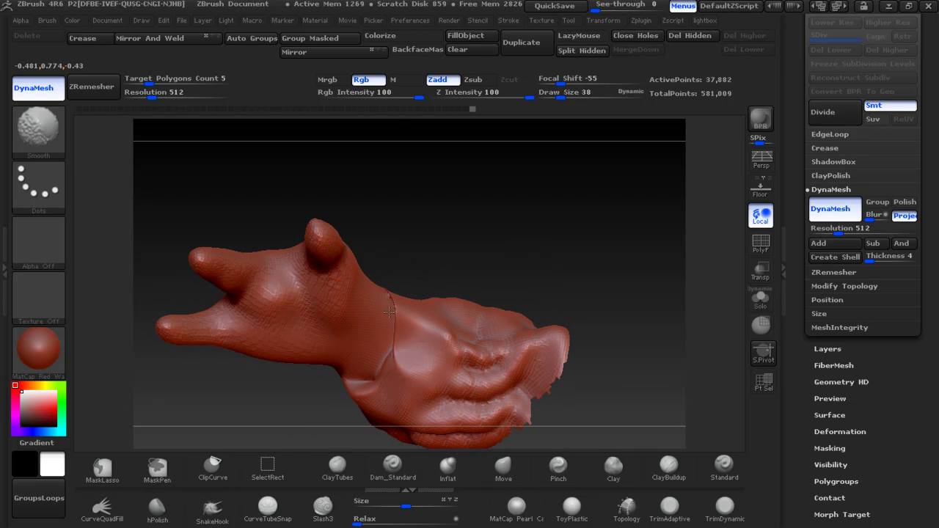
Build up the top of the wrist cuff with ClayTubes at Z Intensity 28
{"action": "key", "text": "b"}
{"action": "key", "text": "m"}
{"action": "key", "text": "v"}
{"action": "left_click", "coordinate": [338, 469]}
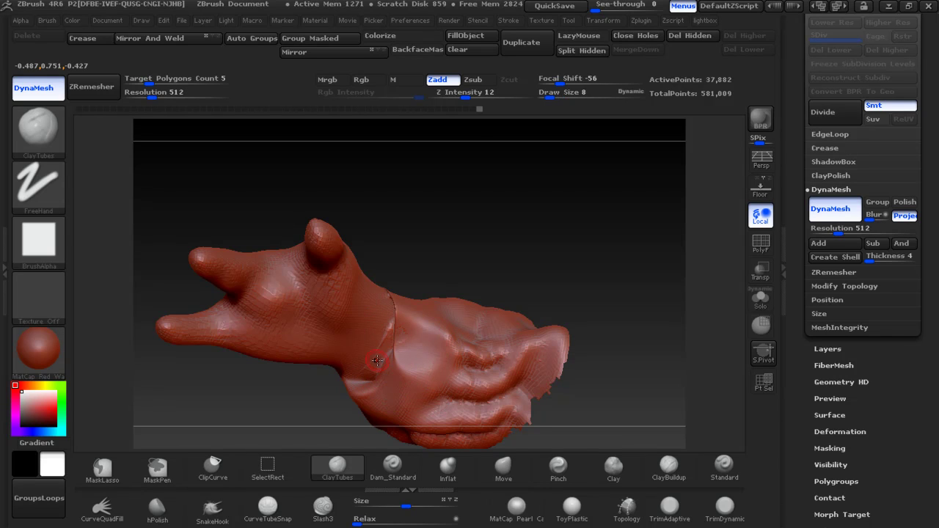
{"action": "left_click_drag", "start_coordinate": [464, 97], "coordinate": [484, 97]}
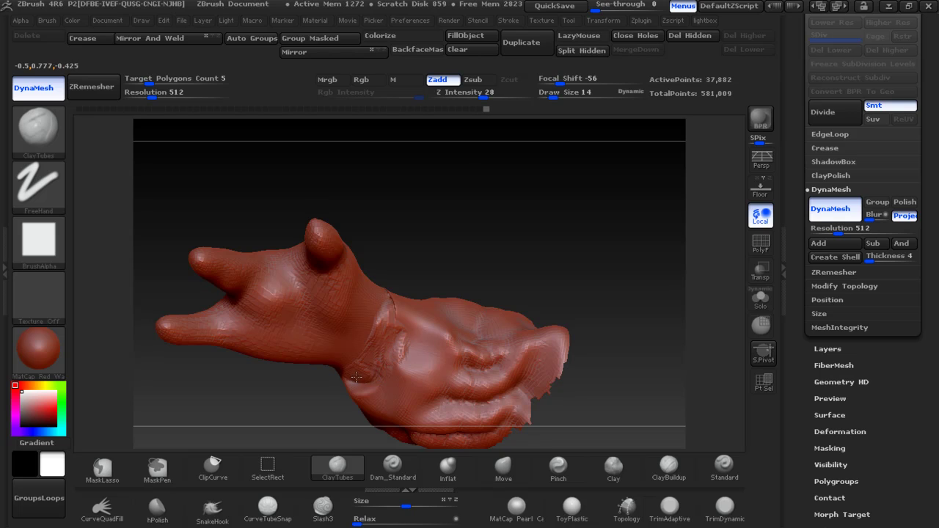
{"action": "mouse_move", "coordinate": [393, 242]}
{"action": "left_mouse_down"}
{"action": "mouse_move", "coordinate": [402, 279]}
{"action": "mouse_move", "coordinate": [451, 271]}
{"action": "mouse_move", "coordinate": [535, 281]}
{"action": "left_mouse_up"}
{"action": "left_click_drag", "start_coordinate": [485, 237], "coordinate": [505, 206]}
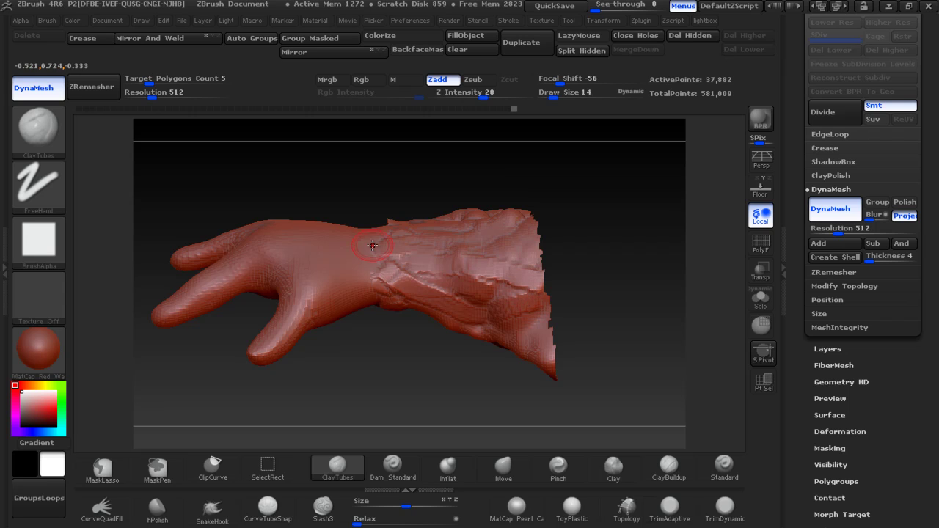
Add clay across the back of the hand and along the fingers
{"action": "left_click_drag", "start_coordinate": [377, 185], "coordinate": [363, 246]}
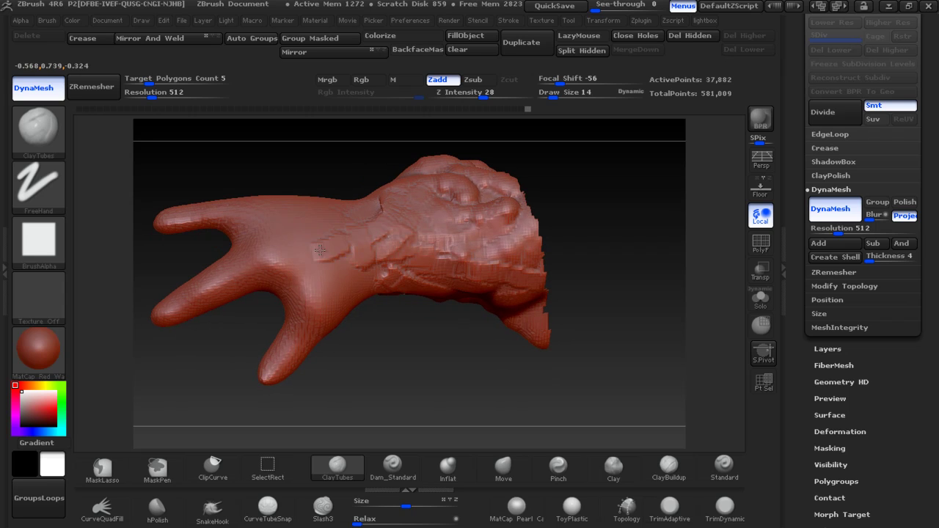
{"action": "mouse_move", "coordinate": [343, 283]}
{"action": "left_mouse_down"}
{"action": "mouse_move", "coordinate": [317, 301]}
{"action": "mouse_move", "coordinate": [357, 245]}
{"action": "left_mouse_up"}
{"action": "left_click", "coordinate": [271, 266]}
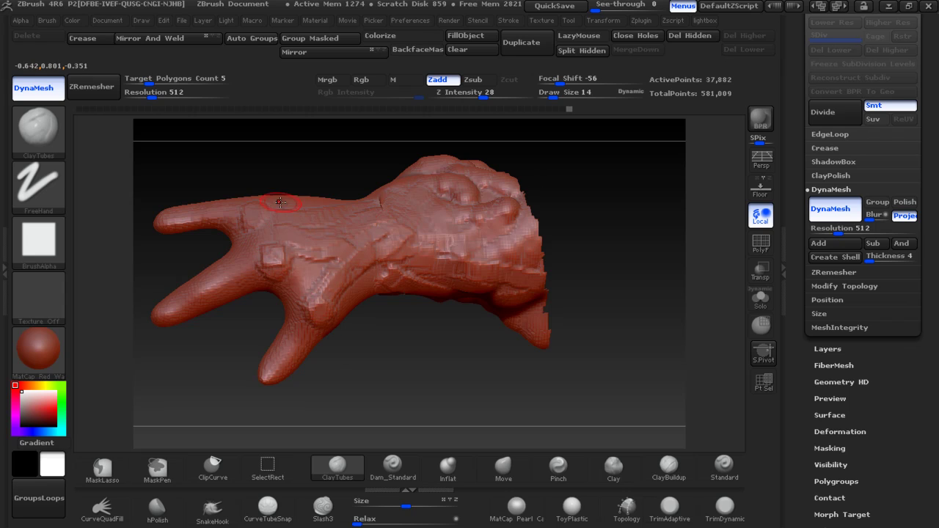
{"action": "left_click_drag", "start_coordinate": [321, 234], "coordinate": [373, 233]}
{"action": "left_click_drag", "start_coordinate": [225, 271], "coordinate": [190, 300]}
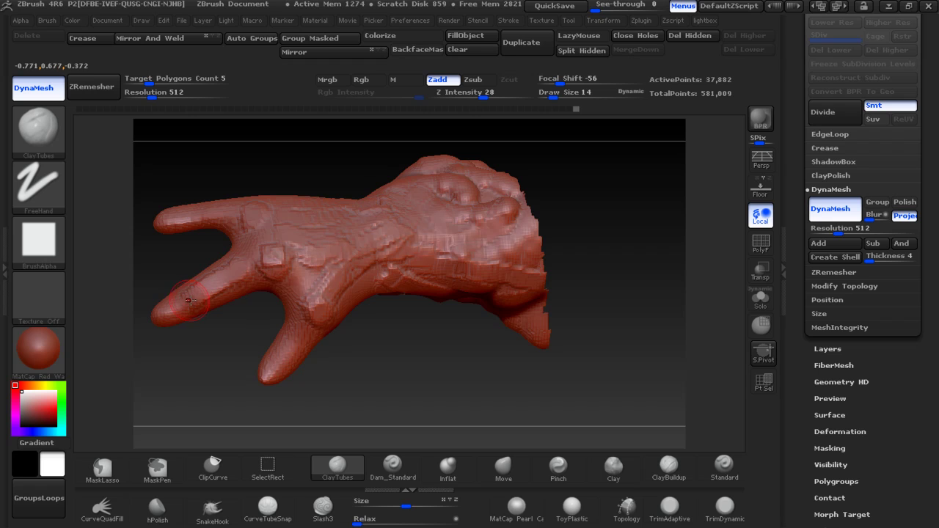
{"action": "left_click_drag", "start_coordinate": [202, 223], "coordinate": [235, 223]}
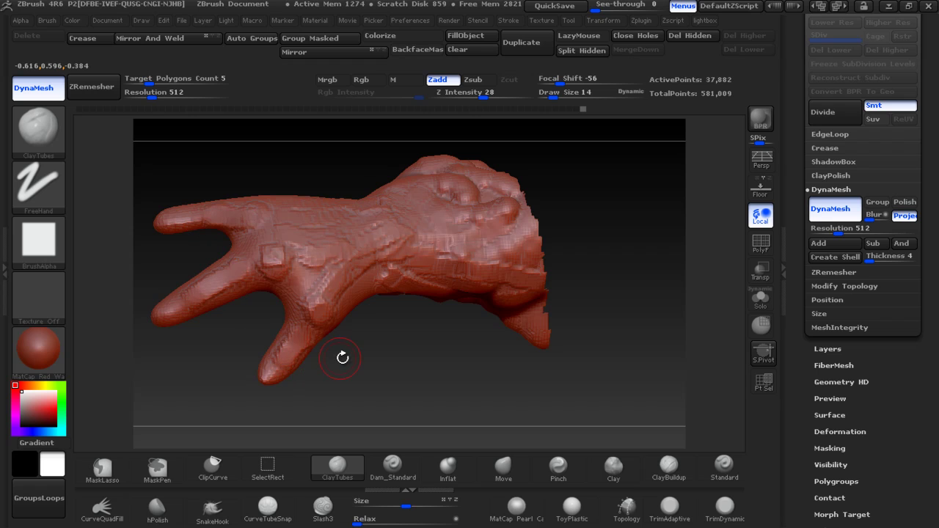
{"action": "mouse_move", "coordinate": [362, 341]}
{"action": "left_mouse_down", "text": "alt"}
{"action": "mouse_move", "coordinate": [577, 283]}
{"action": "mouse_move", "coordinate": [532, 365]}
{"action": "left_mouse_up", "text": "alt"}
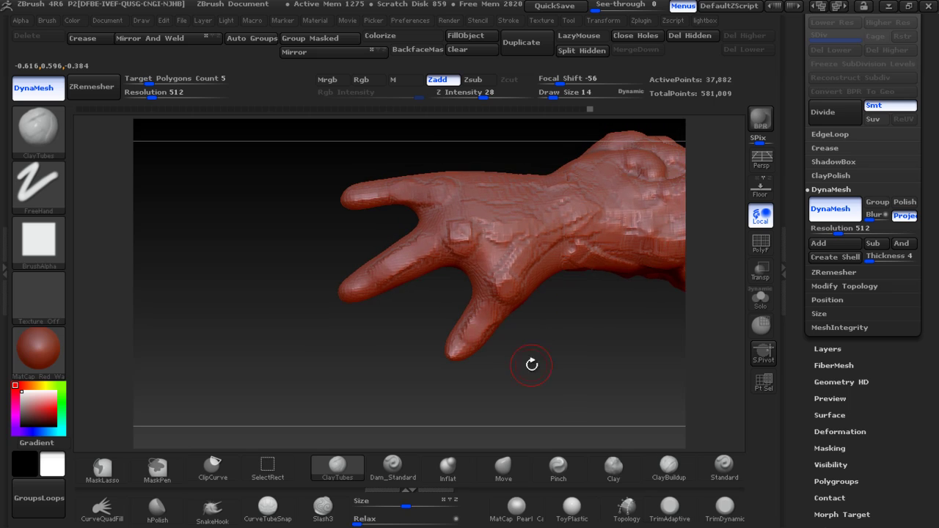
Sharpen the fingertips into pointed claws with the Pinch brush, then frame both hands
{"action": "left_click", "coordinate": [561, 477]}
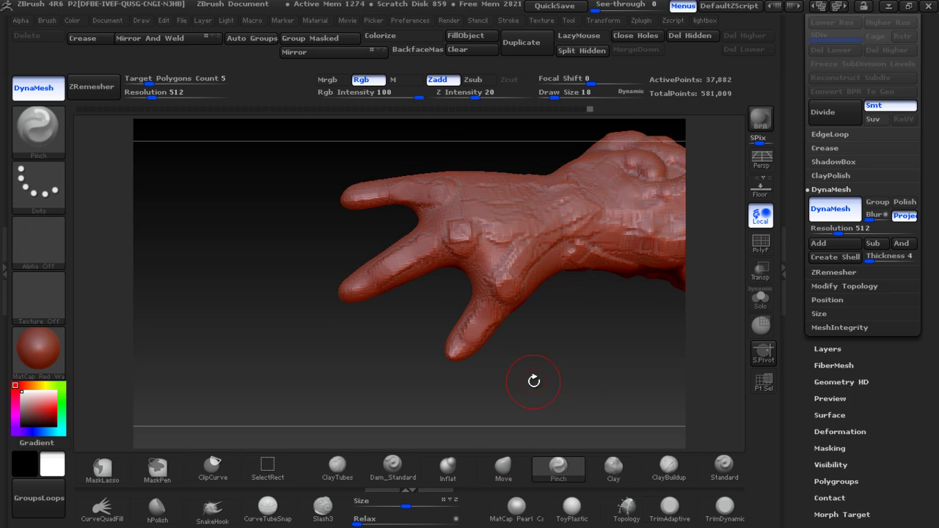
{"action": "left_click_drag", "start_coordinate": [460, 354], "coordinate": [446, 371]}
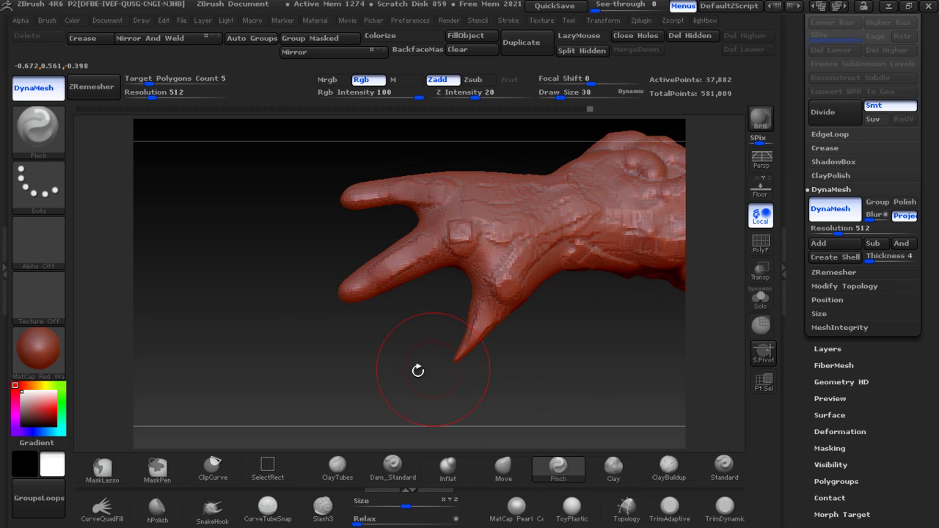
{"action": "key", "text": "ctrl"}
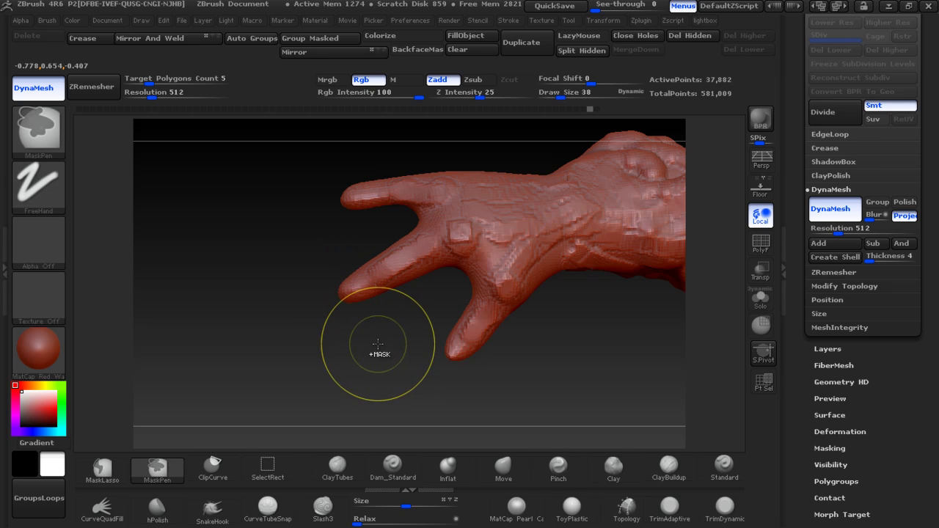
{"action": "key", "text": "bracketleft"}
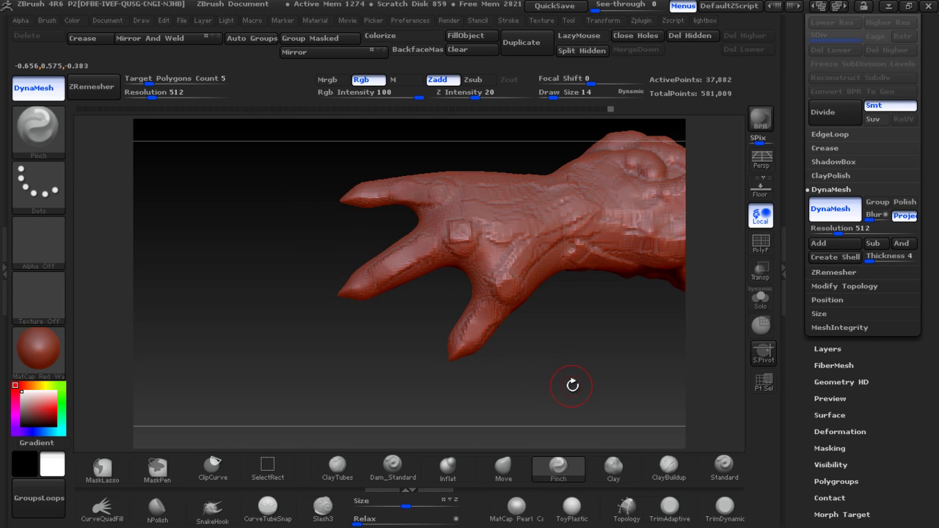
{"action": "key", "text": "f"}
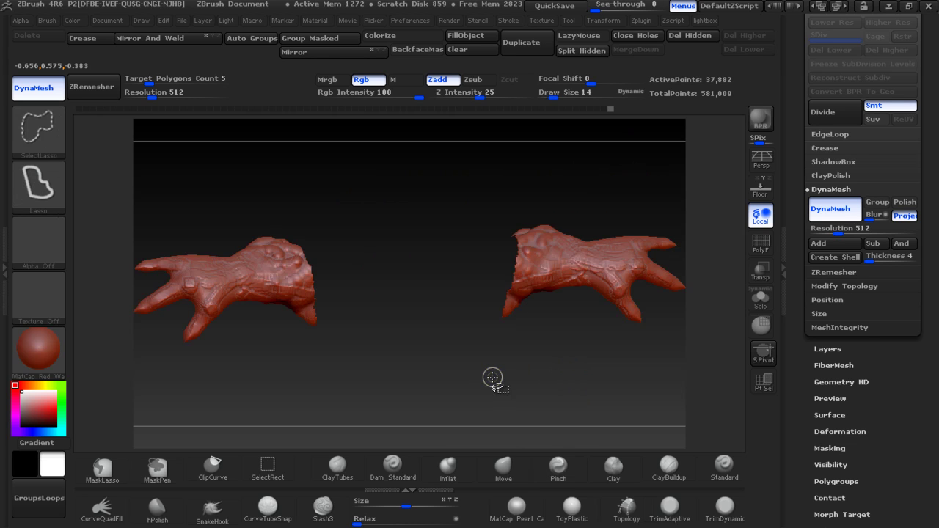
Unhide the full body, frame it, and orbit around to a close front view of the head
{"action": "left_click", "coordinate": [641, 187], "text": "ctrl+shift"}
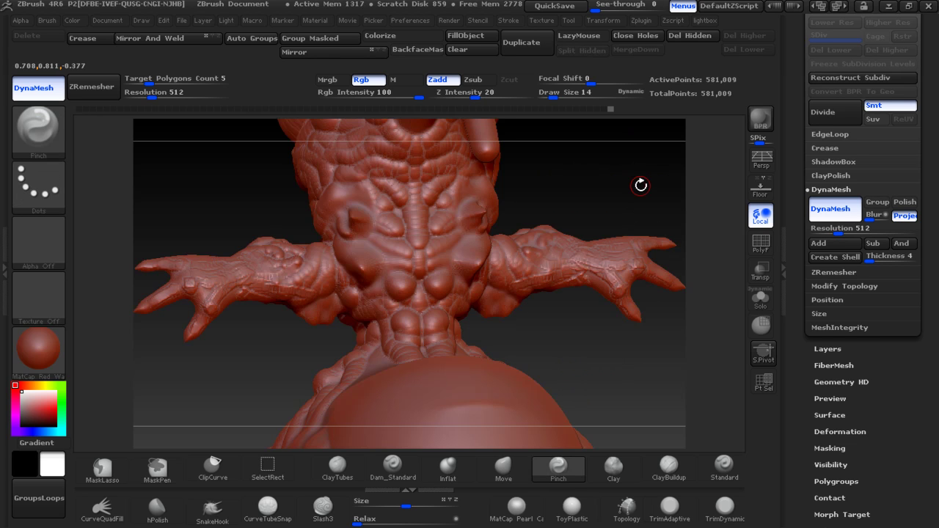
{"action": "key", "text": "f"}
{"action": "mouse_move", "coordinate": [573, 287]}
{"action": "left_mouse_down"}
{"action": "mouse_move", "coordinate": [560, 184]}
{"action": "mouse_move", "coordinate": [570, 46]}
{"action": "left_mouse_up"}
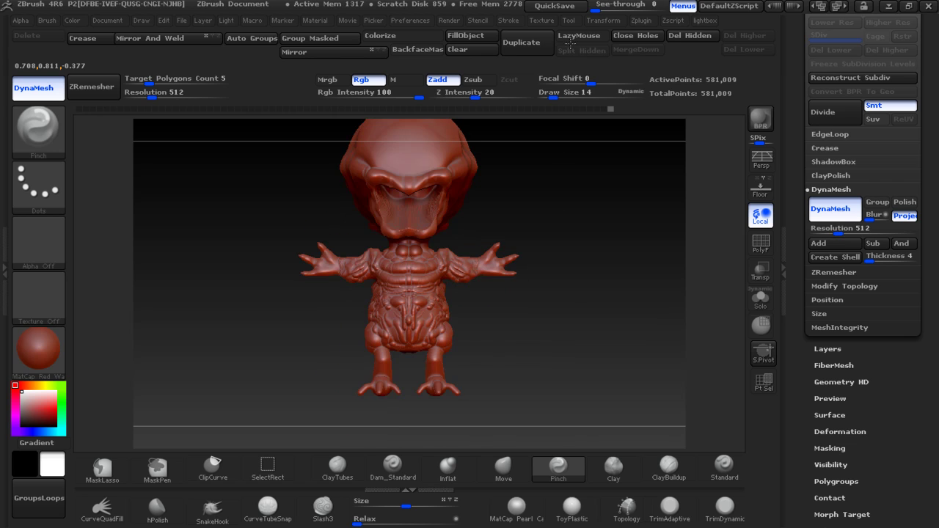
{"action": "mouse_move", "coordinate": [581, 266]}
{"action": "left_mouse_down"}
{"action": "mouse_move", "coordinate": [545, 315]}
{"action": "mouse_move", "coordinate": [485, 329]}
{"action": "mouse_move", "coordinate": [617, 303]}
{"action": "left_mouse_up"}
{"action": "mouse_move", "coordinate": [675, 247]}
{"action": "left_mouse_down"}
{"action": "mouse_move", "coordinate": [525, 314]}
{"action": "mouse_move", "coordinate": [604, 270]}
{"action": "mouse_move", "coordinate": [545, 275]}
{"action": "mouse_move", "coordinate": [567, 275]}
{"action": "left_mouse_up"}
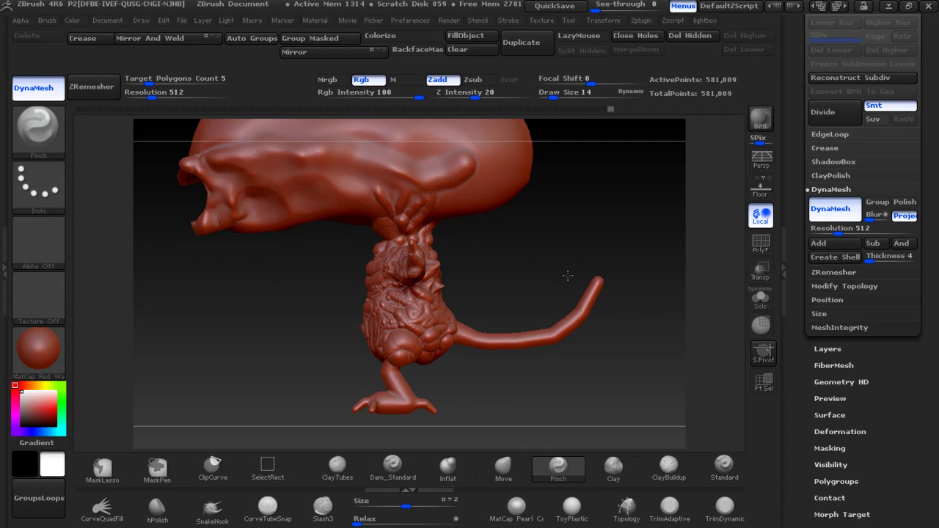
{"action": "left_click_drag", "start_coordinate": [537, 235], "coordinate": [640, 331], "text": "alt"}
{"action": "left_click_drag", "start_coordinate": [255, 274], "coordinate": [440, 264], "text": "shift"}
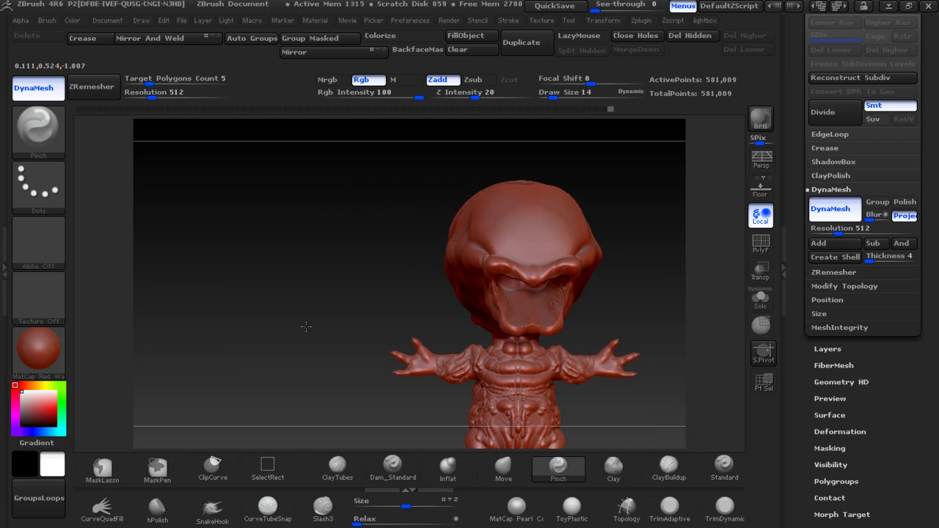
{"action": "mouse_move", "coordinate": [558, 242]}
{"action": "left_mouse_down", "text": "alt"}
{"action": "mouse_move", "coordinate": [617, 271]}
{"action": "mouse_move", "coordinate": [564, 262]}
{"action": "left_mouse_up", "text": "alt"}
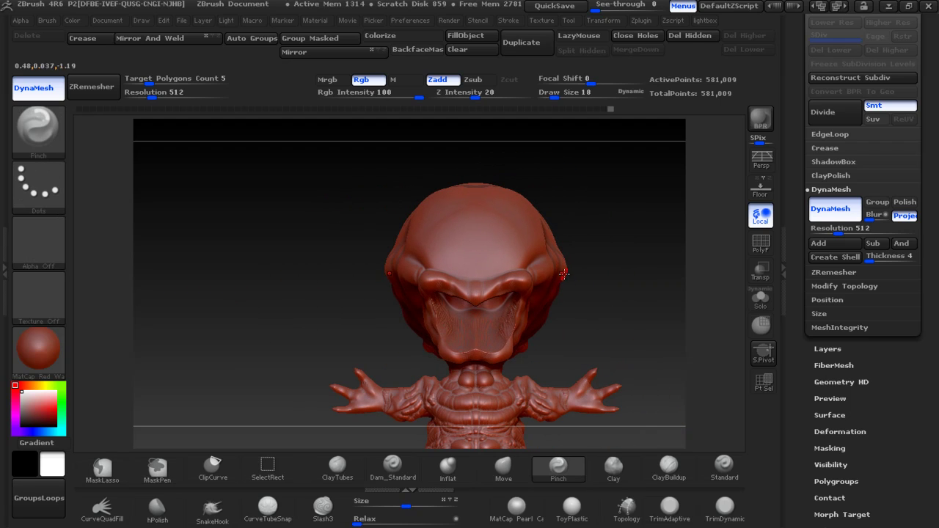
{"action": "key", "text": "bracketright"}
{"action": "key", "text": "bracketright"}
Nudge the brow ridges and pull in the sides of the head with the Move brush
{"action": "left_click", "coordinate": [518, 484]}
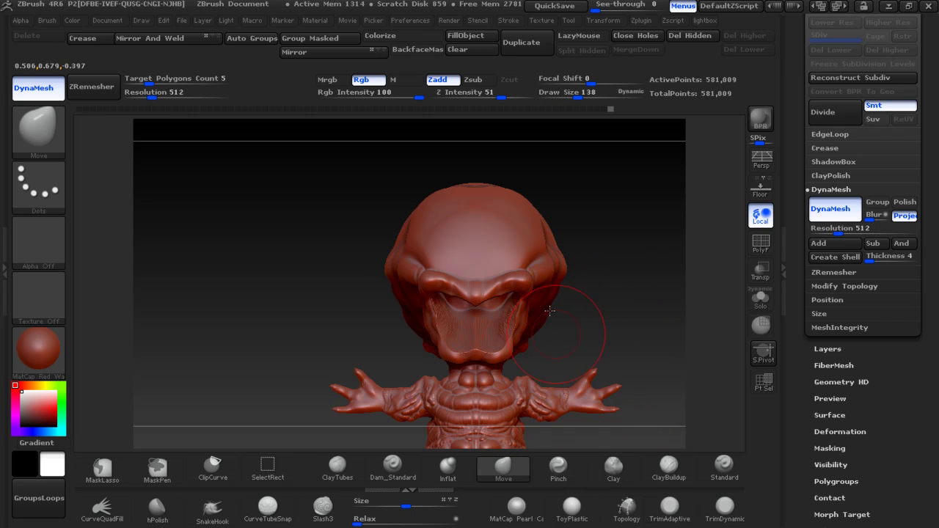
{"action": "left_click_drag", "start_coordinate": [545, 271], "coordinate": [545, 280]}
{"action": "left_click_drag", "start_coordinate": [602, 284], "coordinate": [584, 290]}
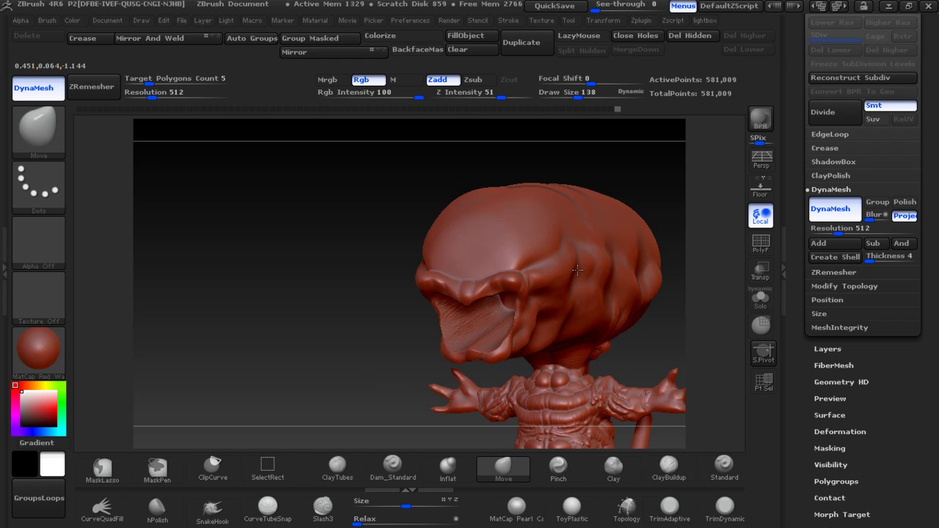
{"action": "mouse_move", "coordinate": [337, 268]}
{"action": "left_mouse_down"}
{"action": "mouse_move", "coordinate": [576, 265]}
{"action": "mouse_move", "coordinate": [622, 274]}
{"action": "left_mouse_up"}
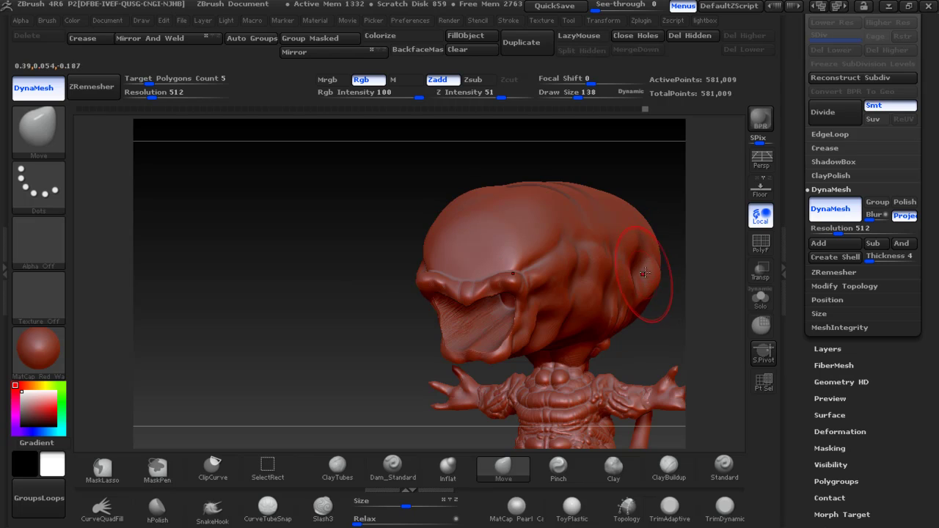
{"action": "left_click_drag", "start_coordinate": [645, 272], "coordinate": [466, 267]}
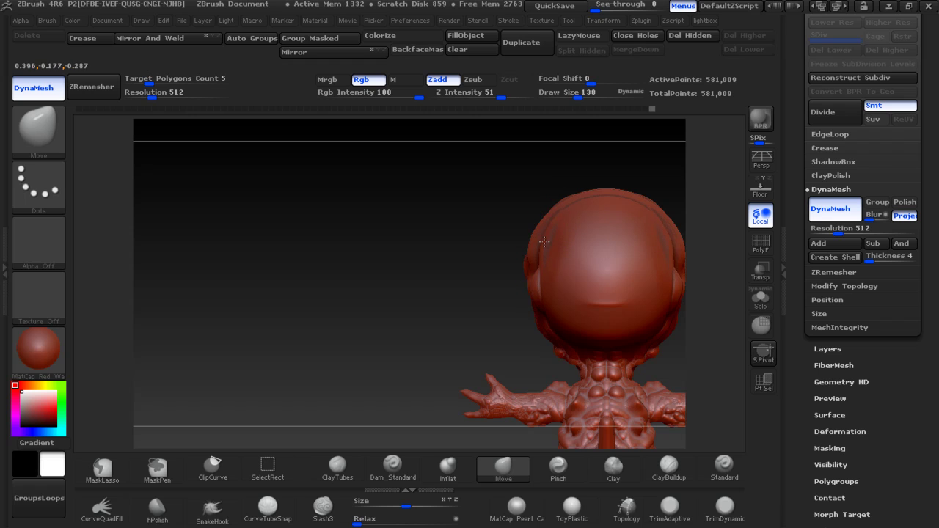
{"action": "left_click_drag", "start_coordinate": [543, 241], "coordinate": [497, 254]}
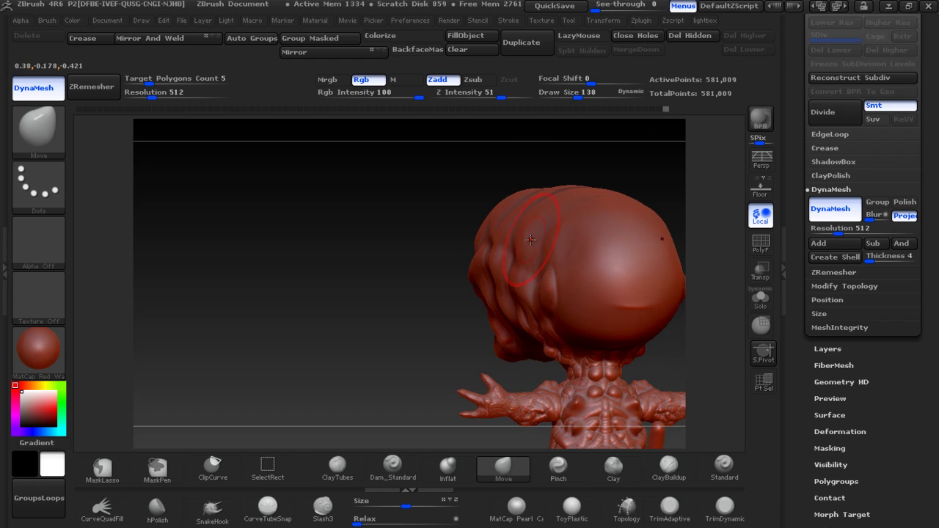
{"action": "left_click_drag", "start_coordinate": [505, 231], "coordinate": [502, 256]}
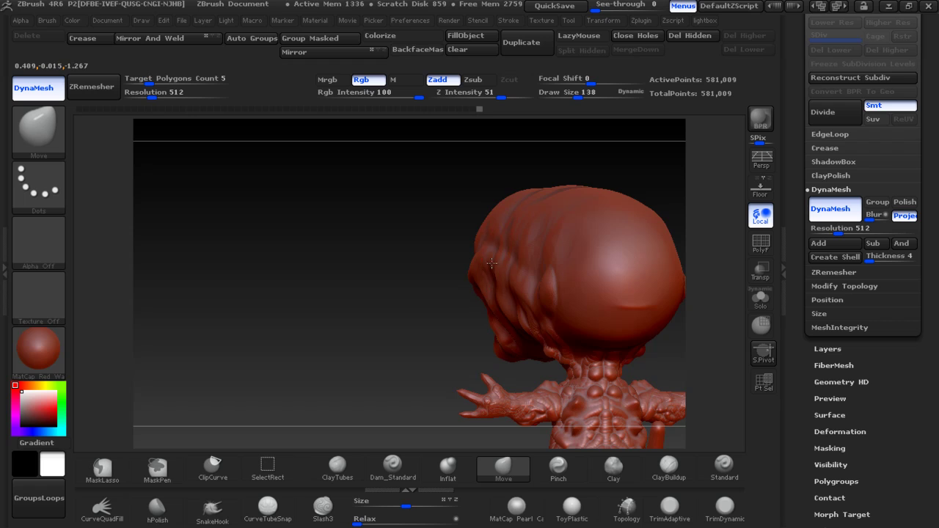
{"action": "left_click_drag", "start_coordinate": [558, 286], "coordinate": [569, 294]}
{"action": "left_click_drag", "start_coordinate": [352, 247], "coordinate": [433, 294]}
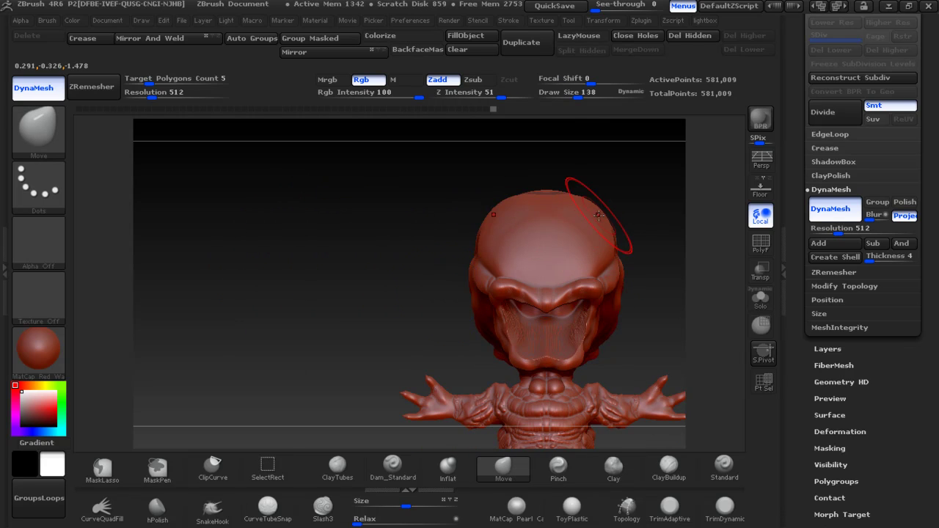
Pull in the head's right contour and smooth the bumps on top of the head
{"action": "left_click_drag", "start_coordinate": [598, 271], "coordinate": [586, 252]}
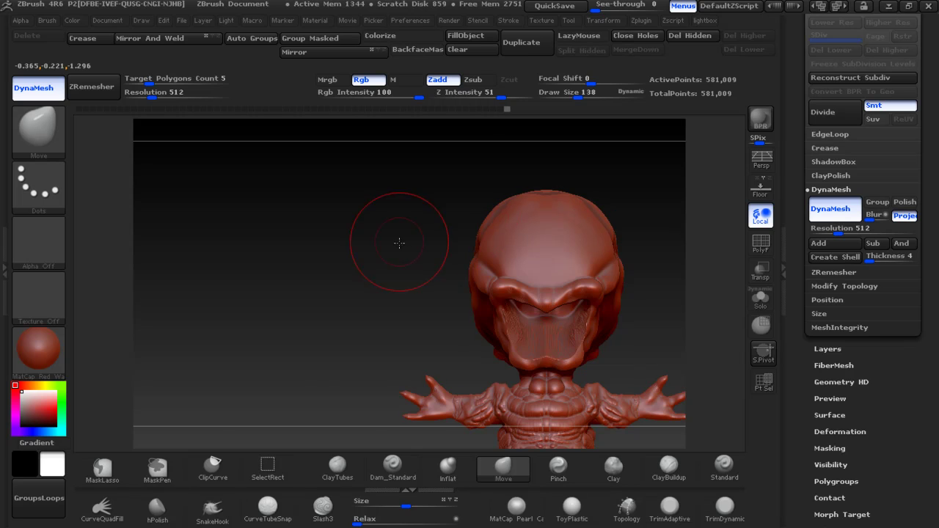
{"action": "left_click_drag", "start_coordinate": [397, 188], "coordinate": [510, 244]}
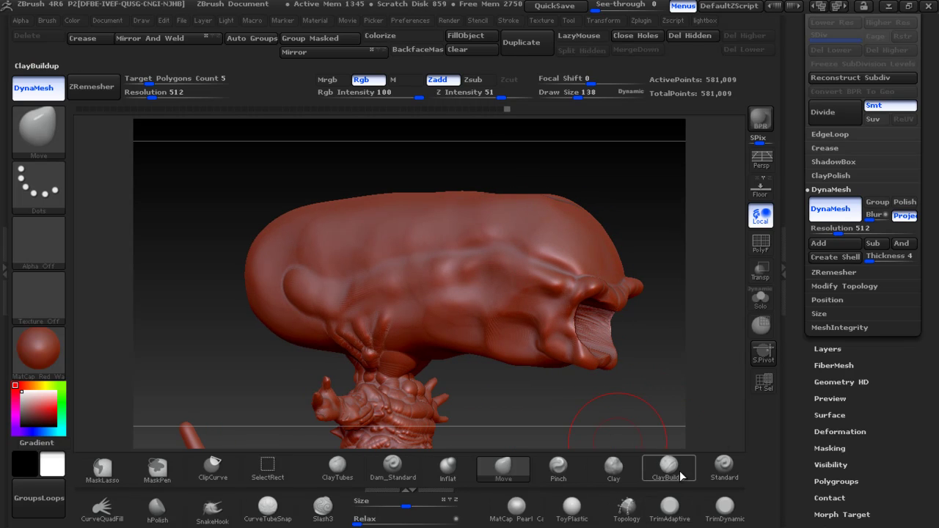
{"action": "left_click_drag", "start_coordinate": [566, 197], "coordinate": [586, 209]}
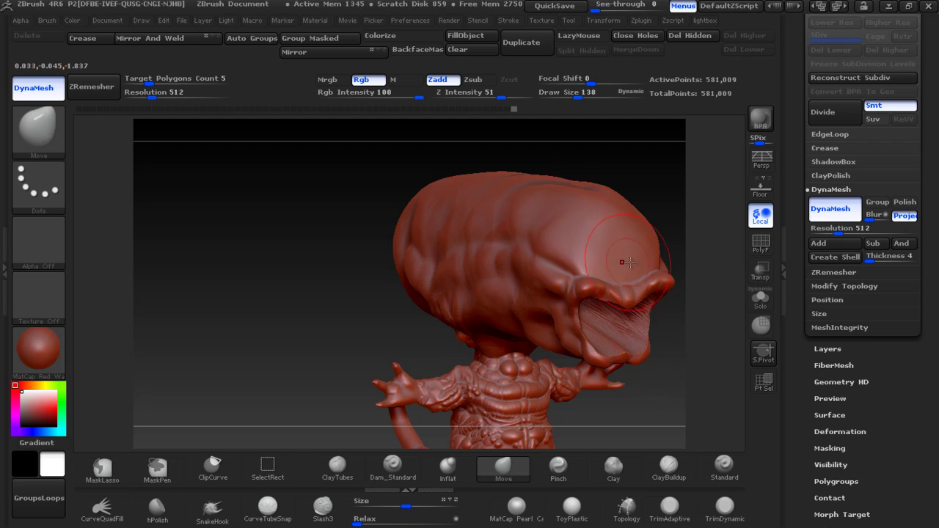
{"action": "left_click_drag", "start_coordinate": [635, 191], "coordinate": [568, 276]}
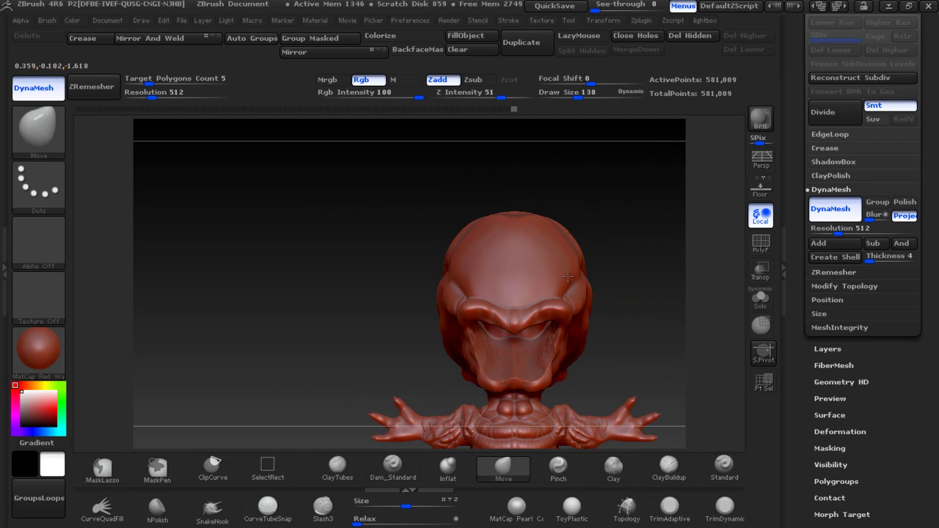
{"action": "key", "text": "bracketright"}
{"action": "key", "text": "bracketright"}
{"action": "key", "text": "bracketright"}
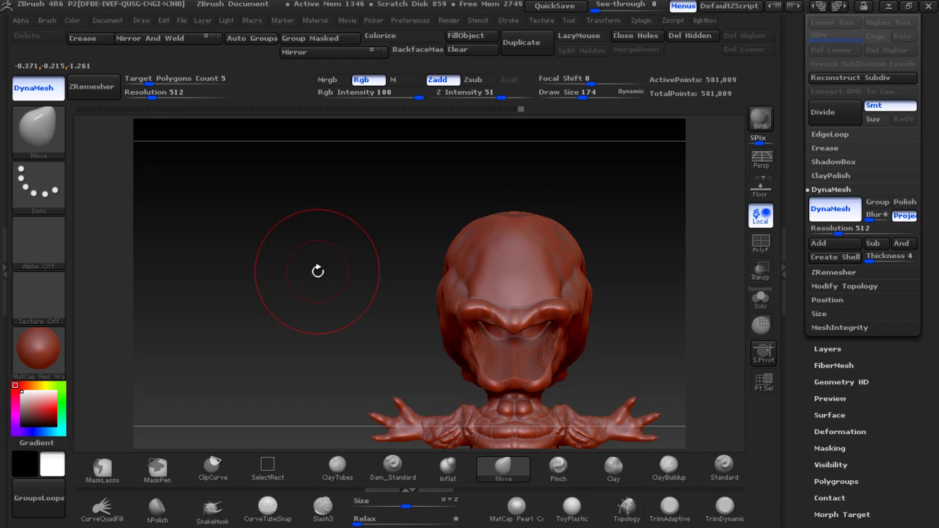
{"action": "left_click_drag", "start_coordinate": [318, 272], "coordinate": [393, 271]}
{"action": "left_click_drag", "start_coordinate": [564, 275], "coordinate": [547, 239], "text": "shift"}
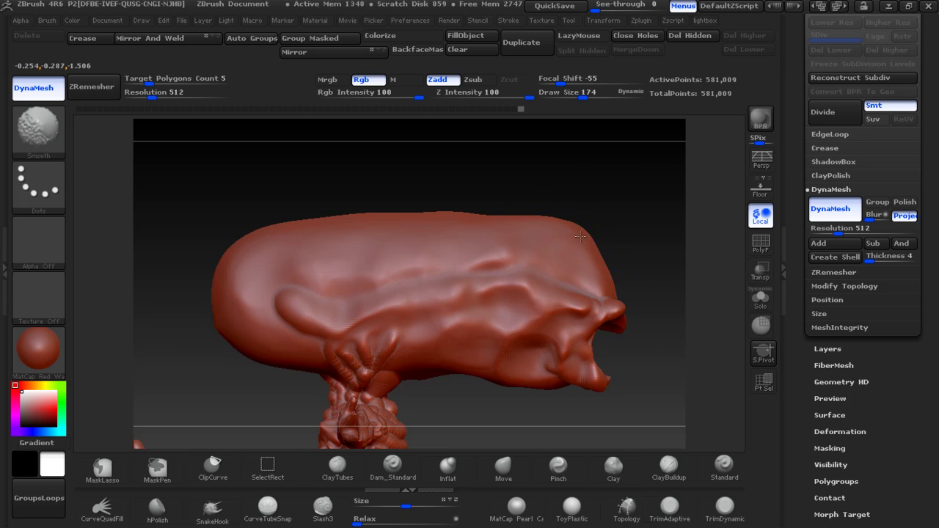
{"action": "left_click_drag", "start_coordinate": [589, 203], "coordinate": [612, 207]}
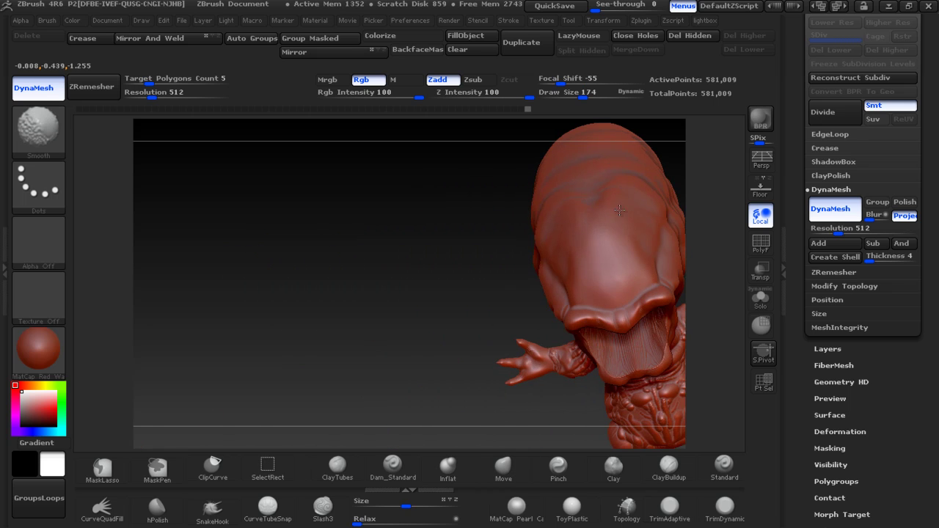
{"action": "left_click_drag", "start_coordinate": [464, 247], "coordinate": [430, 262]}
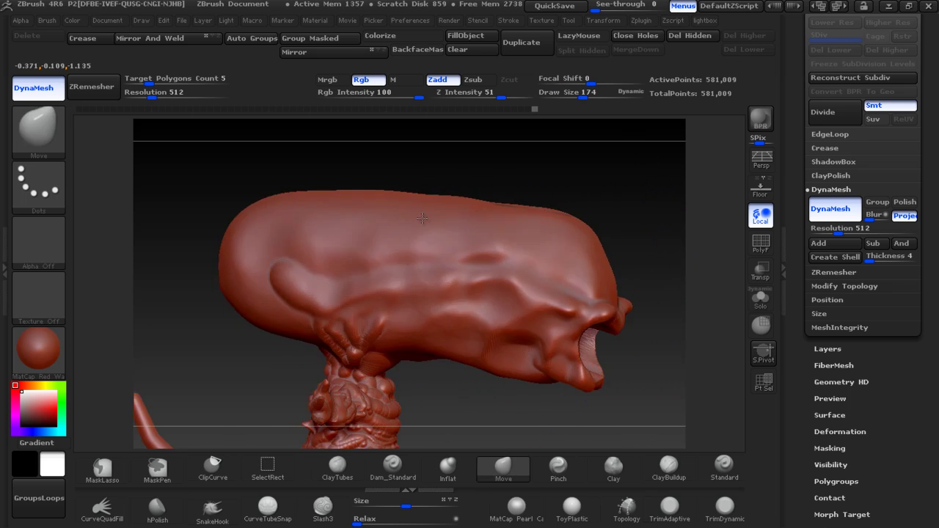
{"action": "left_click_drag", "start_coordinate": [500, 243], "coordinate": [493, 211], "text": "shift"}
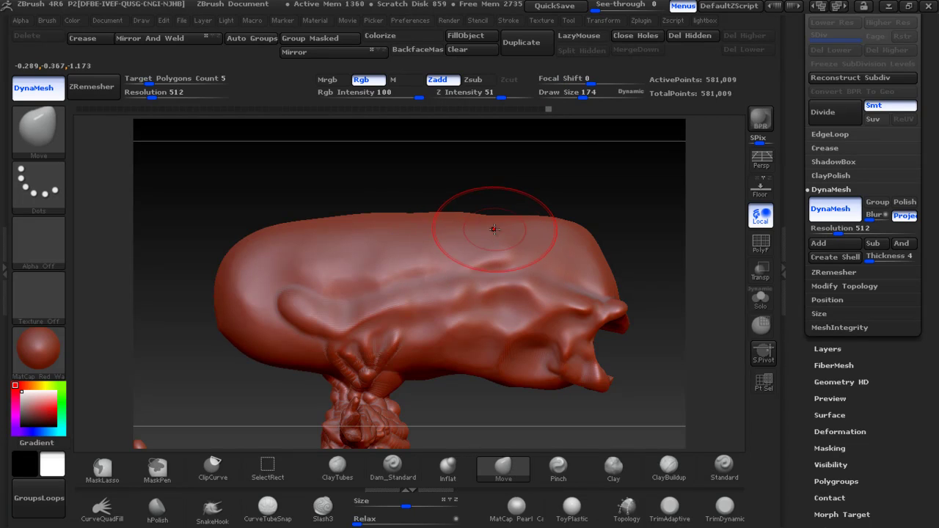
Reshape the snout crease with a smaller brush, checking it from several angles
{"action": "left_click_drag", "start_coordinate": [604, 214], "coordinate": [562, 164]}
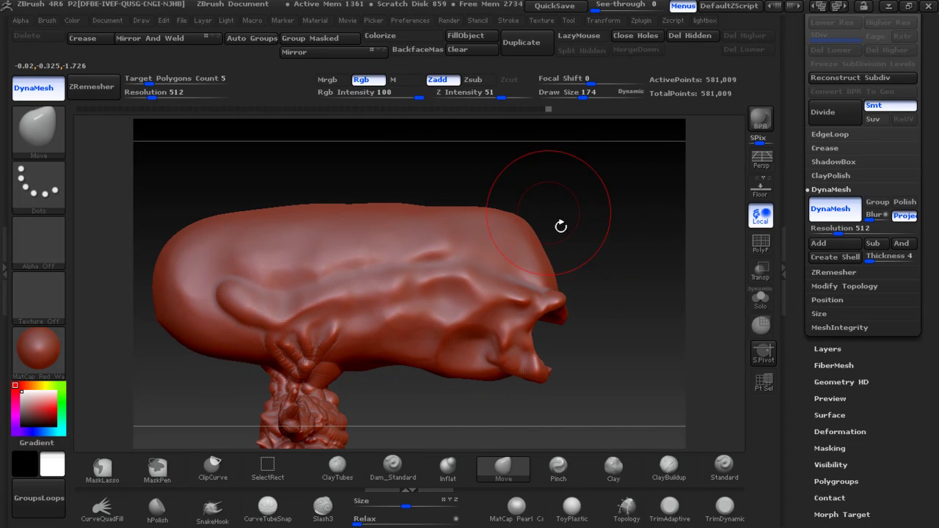
{"action": "key", "text": "ctrl"}
{"action": "left_click_drag", "start_coordinate": [613, 273], "coordinate": [609, 293]}
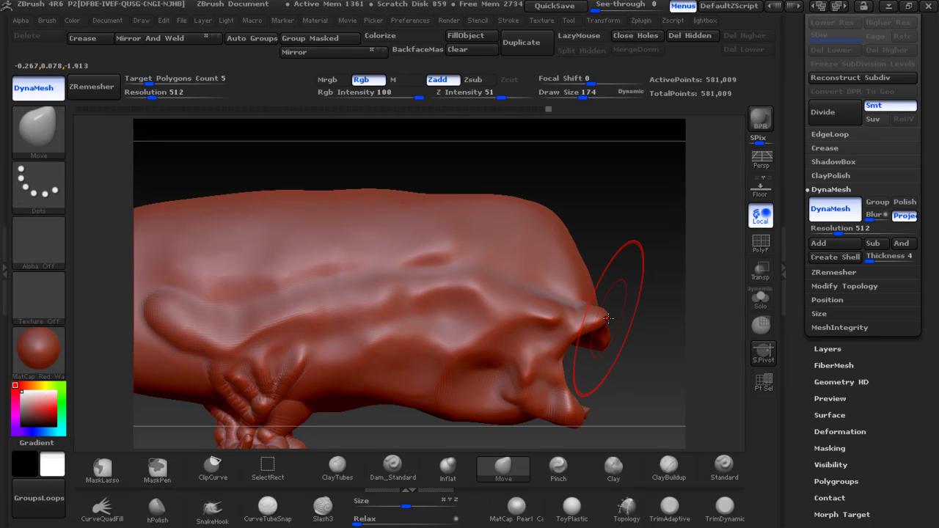
{"action": "key", "text": "bracketleft"}
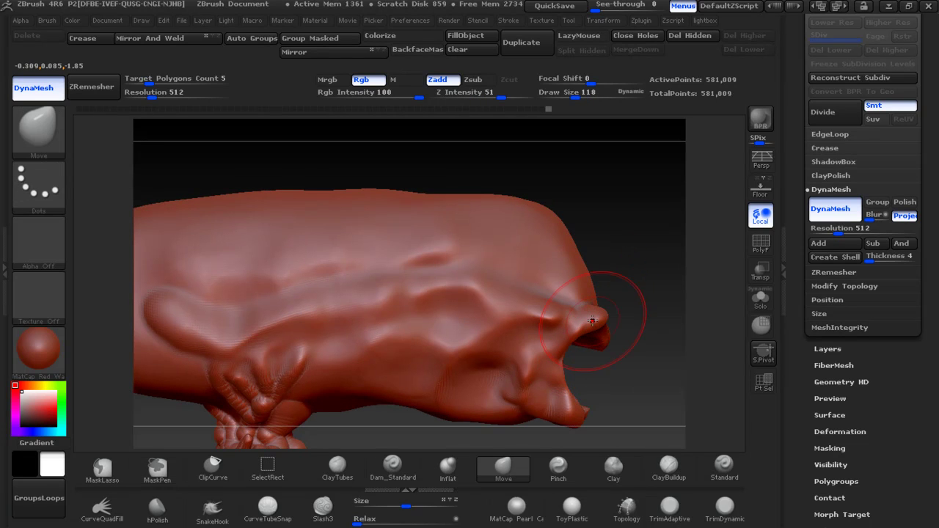
{"action": "key", "text": "bracketleft"}
{"action": "left_click_drag", "start_coordinate": [551, 345], "coordinate": [545, 353]}
{"action": "left_click_drag", "start_coordinate": [608, 371], "coordinate": [581, 367]}
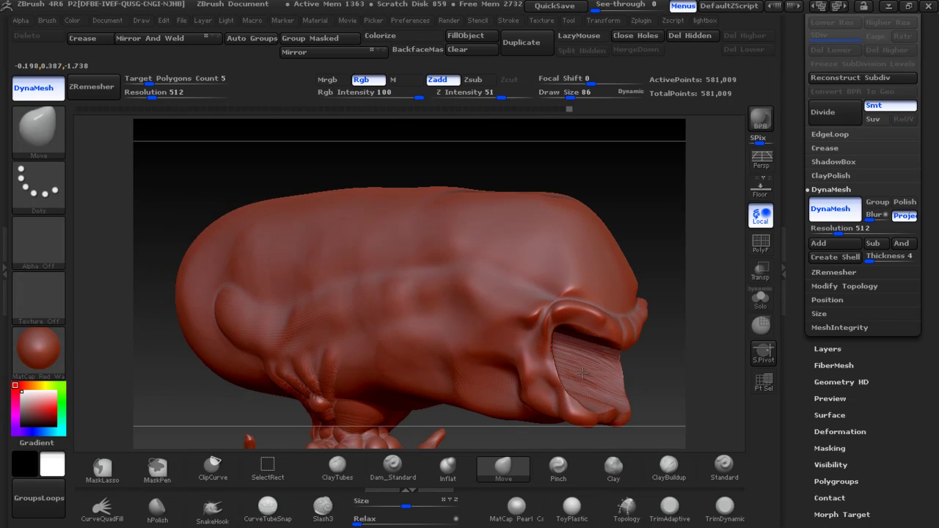
{"action": "left_click_drag", "start_coordinate": [641, 372], "coordinate": [540, 298]}
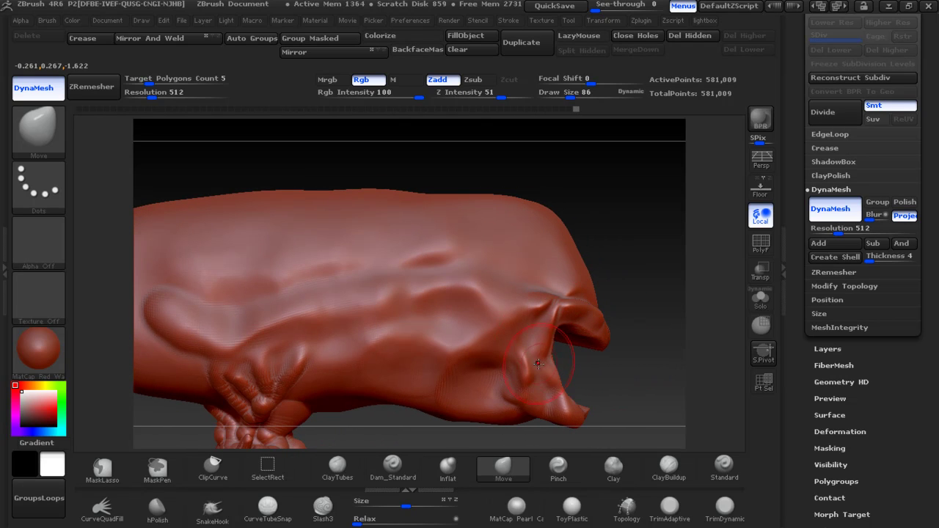
{"action": "mouse_move", "coordinate": [589, 380]}
{"action": "left_mouse_down", "text": "shift"}
{"action": "mouse_move", "coordinate": [507, 367]}
{"action": "mouse_move", "coordinate": [540, 325]}
{"action": "mouse_move", "coordinate": [526, 302]}
{"action": "left_mouse_up", "text": "shift"}
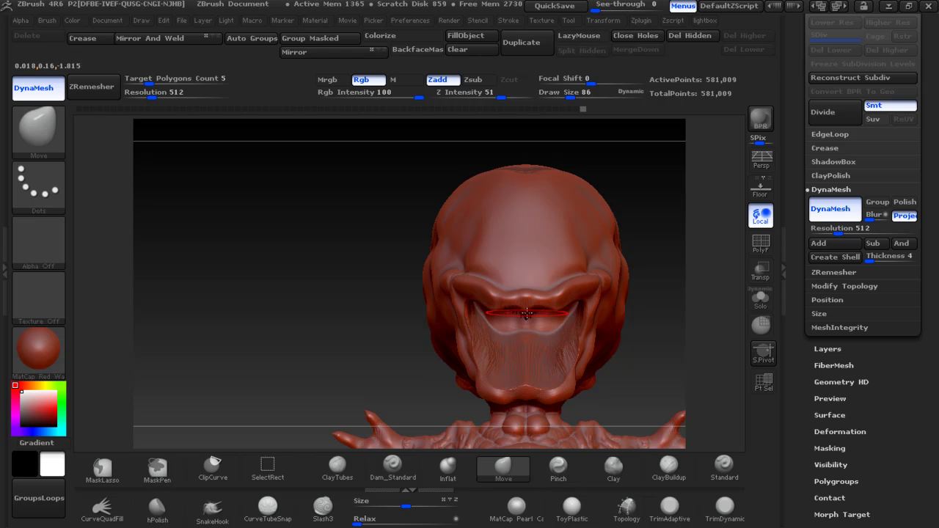
{"action": "left_click_drag", "start_coordinate": [638, 333], "coordinate": [548, 332]}
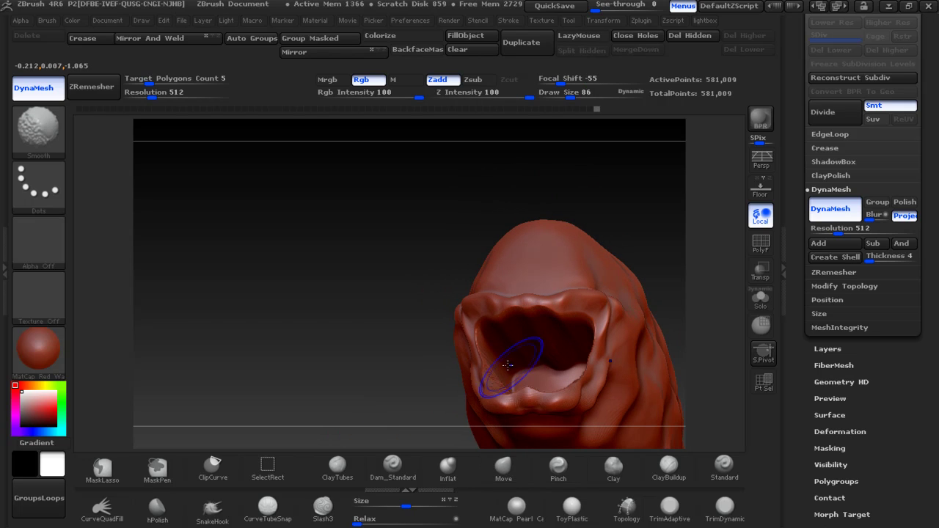
{"action": "mouse_move", "coordinate": [413, 296]}
{"action": "left_mouse_down"}
{"action": "mouse_move", "coordinate": [348, 392]}
{"action": "mouse_move", "coordinate": [312, 268]}
{"action": "left_mouse_up"}
Reshape the upper lip and cheeks, smooth the side-of-head dimple, and compare against the reference image
{"action": "left_click_drag", "start_coordinate": [544, 260], "coordinate": [543, 266]}
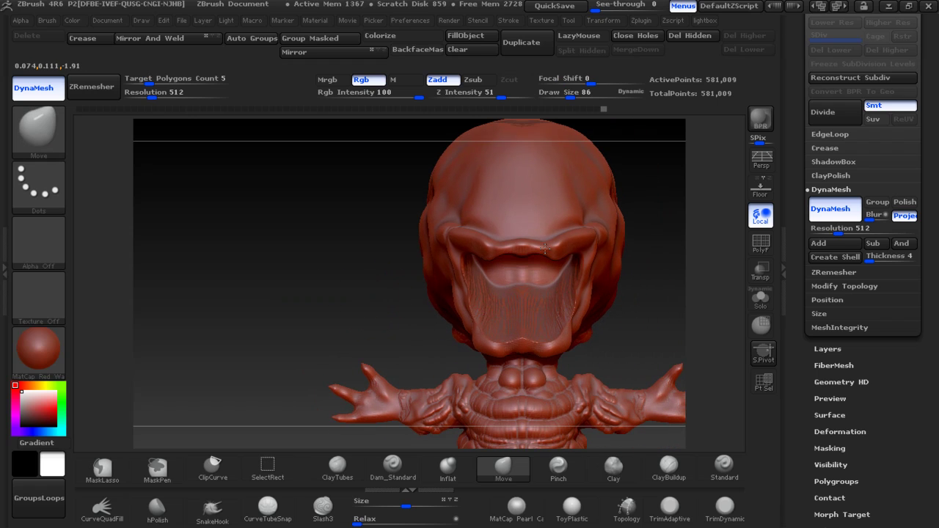
{"action": "left_click_drag", "start_coordinate": [449, 245], "coordinate": [443, 256]}
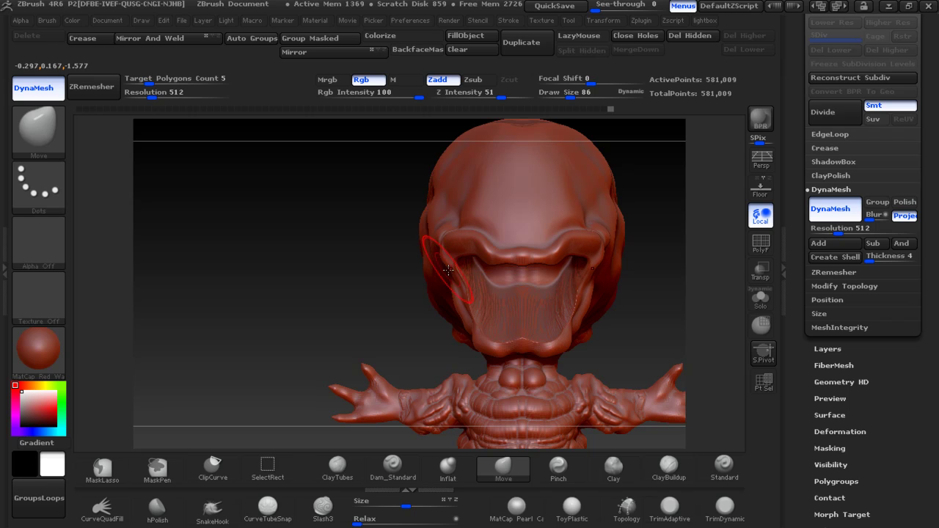
{"action": "mouse_move", "coordinate": [394, 266]}
{"action": "left_mouse_down"}
{"action": "mouse_move", "coordinate": [457, 270]}
{"action": "mouse_move", "coordinate": [449, 262]}
{"action": "left_mouse_up"}
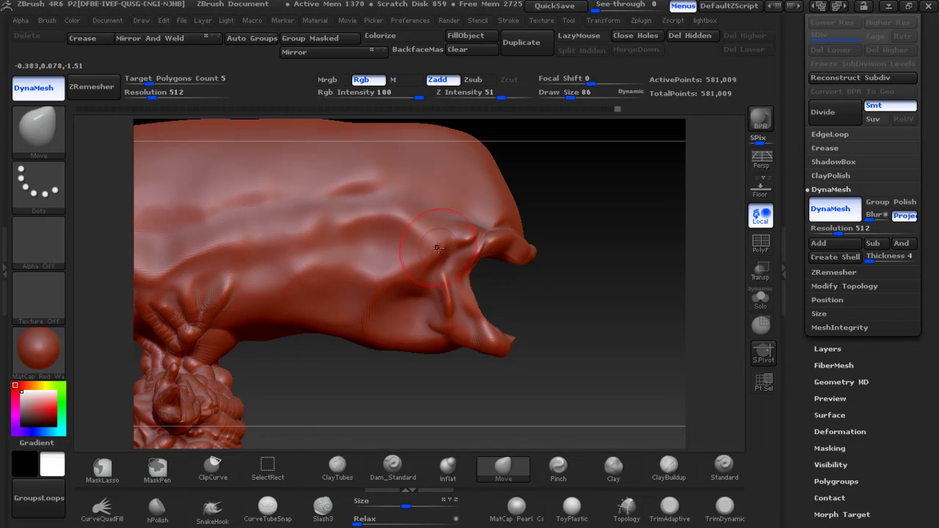
{"action": "key", "text": "f"}
{"action": "left_click_drag", "start_coordinate": [546, 210], "coordinate": [614, 247]}
{"action": "left_click_drag", "start_coordinate": [332, 269], "coordinate": [325, 266], "text": "shift"}
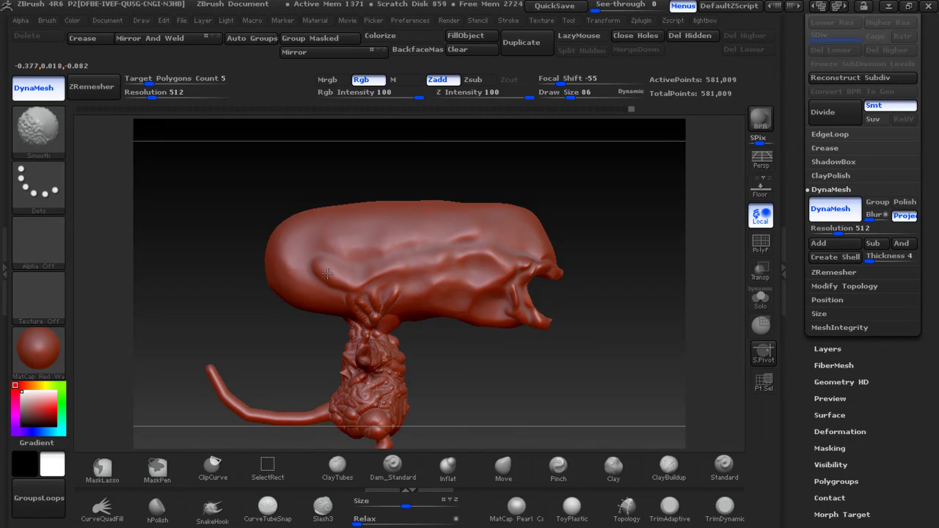
{"action": "key", "text": "b"}
{"action": "key", "text": "m"}
{"action": "key", "text": "v"}
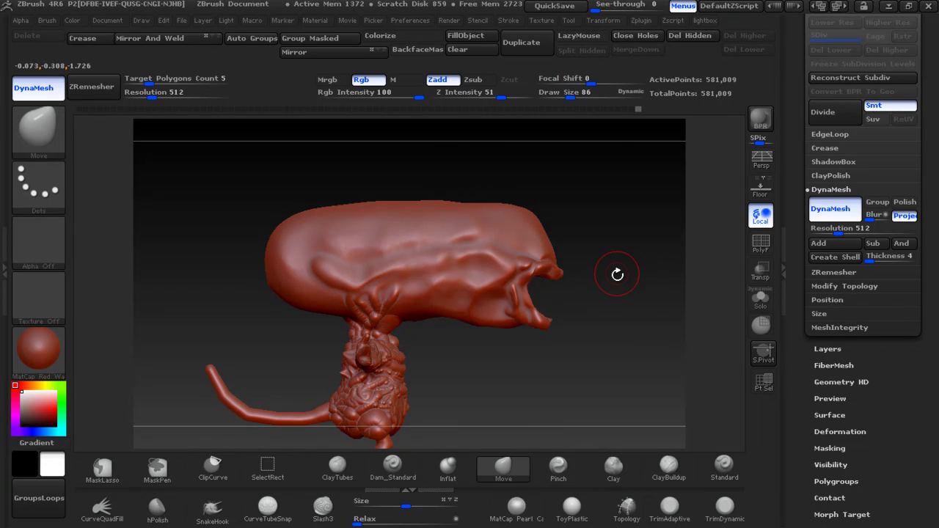
{"action": "key", "text": "alt+Tab"}
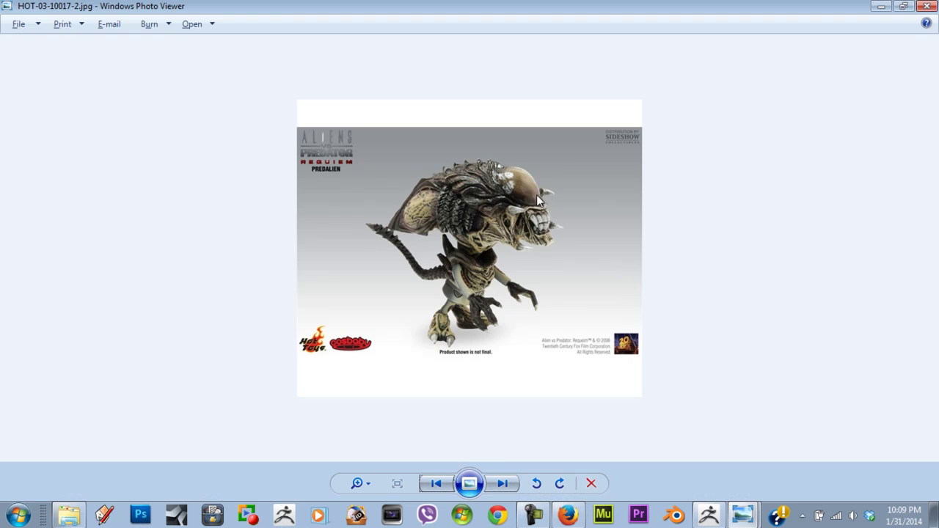
{"action": "key", "text": "alt+Tab"}
{"action": "left_click_drag", "start_coordinate": [626, 304], "coordinate": [555, 306]}
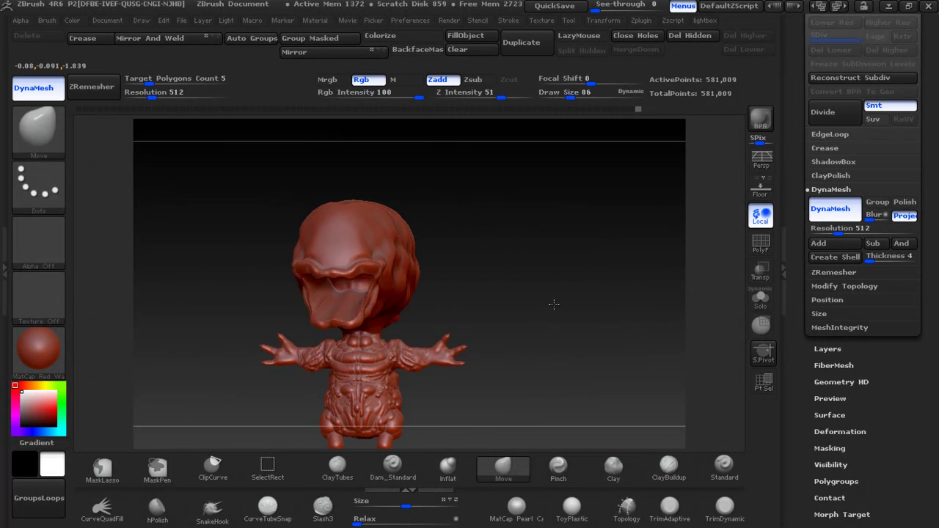
Zoom onto the head and select SnakeHook with Z Intensity lowered to 83
{"action": "key", "text": "ctrl"}
{"action": "left_click_drag", "start_coordinate": [532, 269], "coordinate": [533, 398], "text": "alt"}
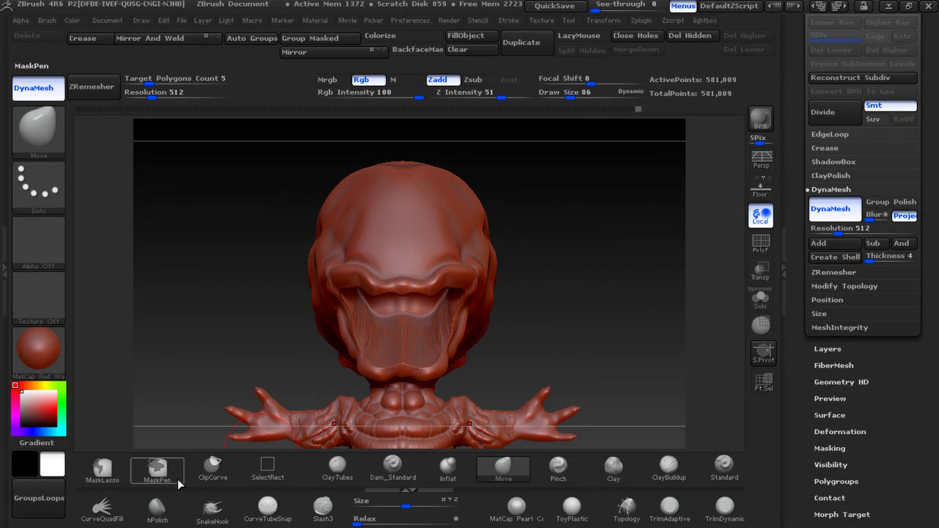
{"action": "left_click", "coordinate": [212, 514]}
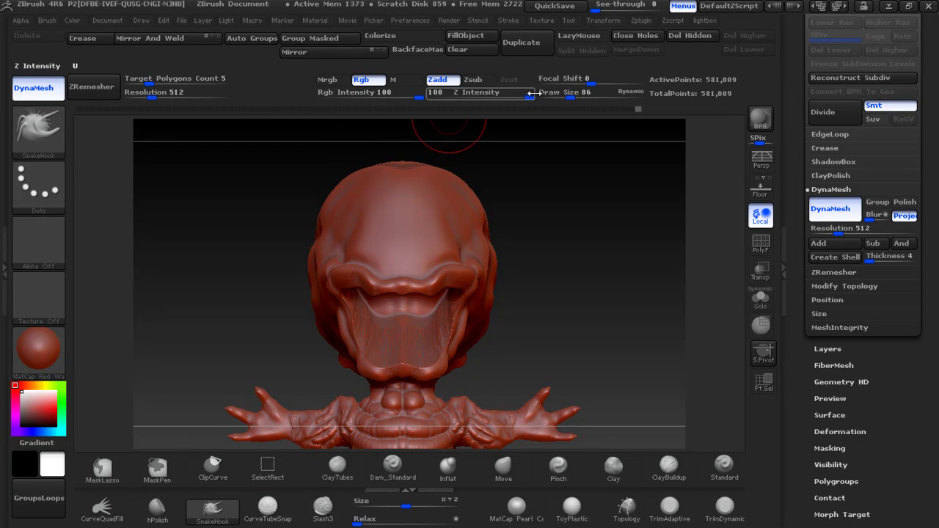
{"action": "left_click_drag", "start_coordinate": [526, 96], "coordinate": [516, 96]}
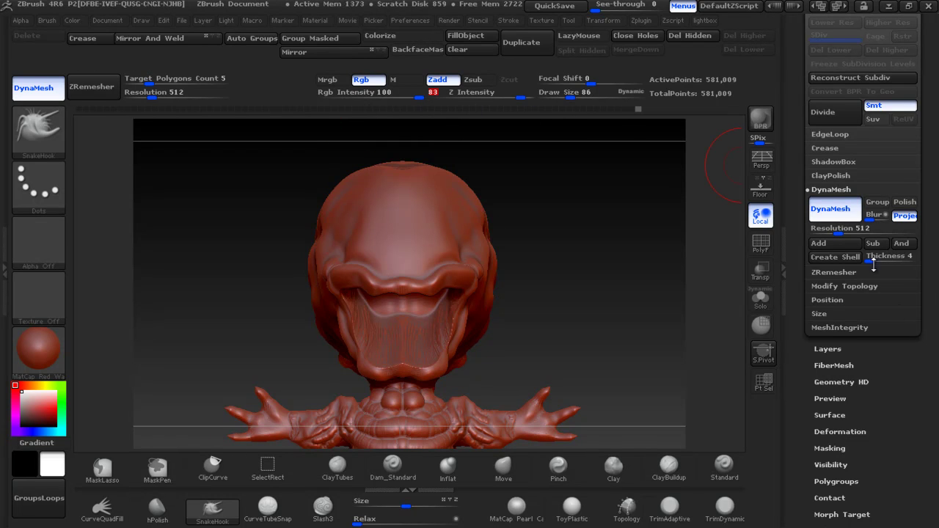
Pull mirrored spikes from the brow ridge, undoing the first try and retrying at brush size 62
{"action": "left_click_drag", "start_coordinate": [563, 234], "coordinate": [592, 287], "text": "alt"}
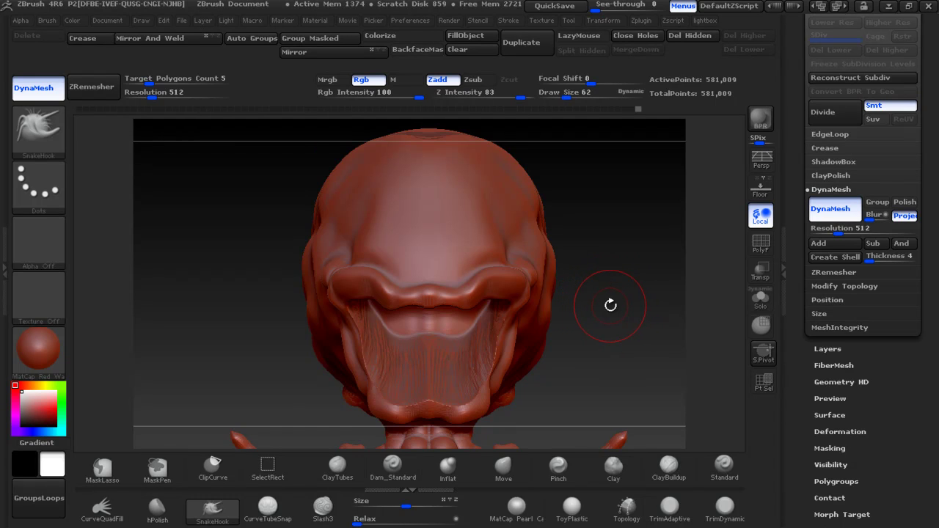
{"action": "left_click_drag", "start_coordinate": [611, 306], "coordinate": [599, 309]}
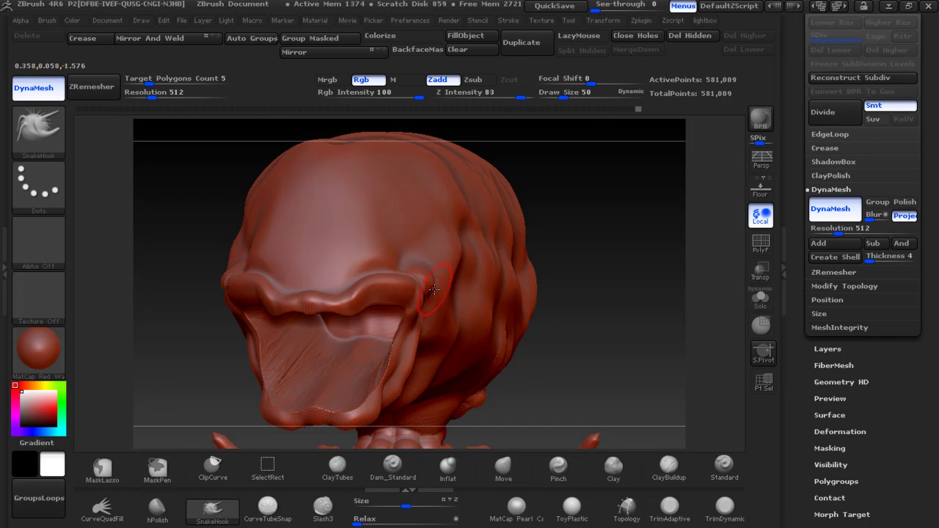
{"action": "left_click_drag", "start_coordinate": [434, 290], "coordinate": [468, 293]}
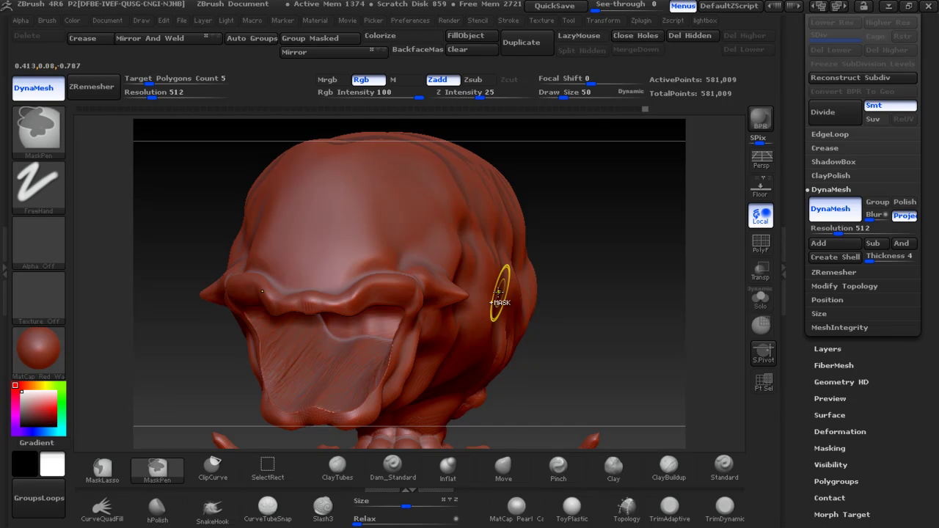
{"action": "key", "text": "ctrl+z"}
{"action": "left_click_drag", "start_coordinate": [523, 94], "coordinate": [550, 99]}
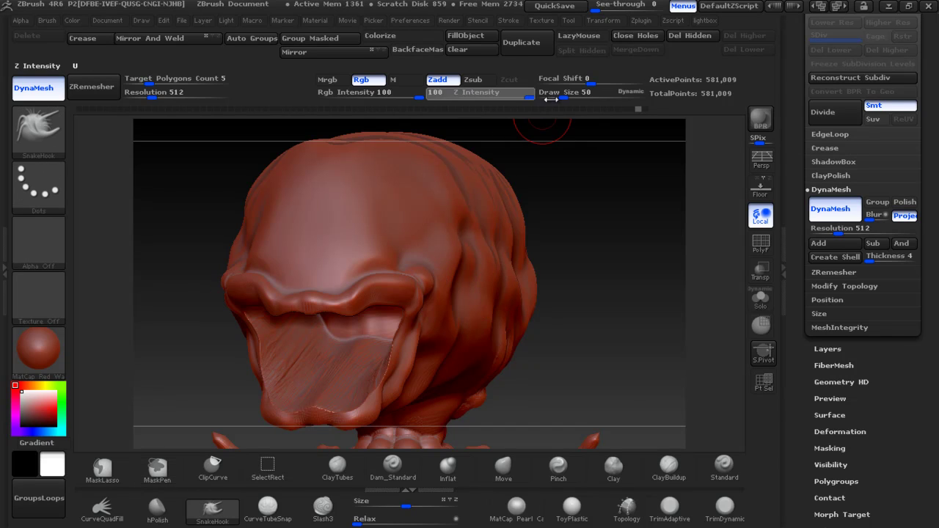
{"action": "key", "text": "bracketright"}
{"action": "left_click_drag", "start_coordinate": [437, 291], "coordinate": [498, 302]}
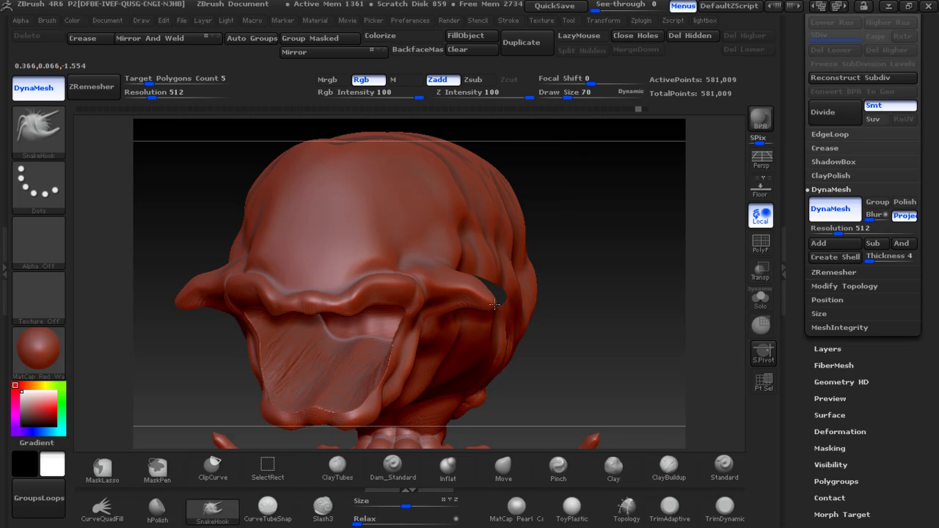
Check the open mouth against the predalien reference, then frame the full body front-on
{"action": "left_click_drag", "start_coordinate": [643, 218], "coordinate": [604, 193]}
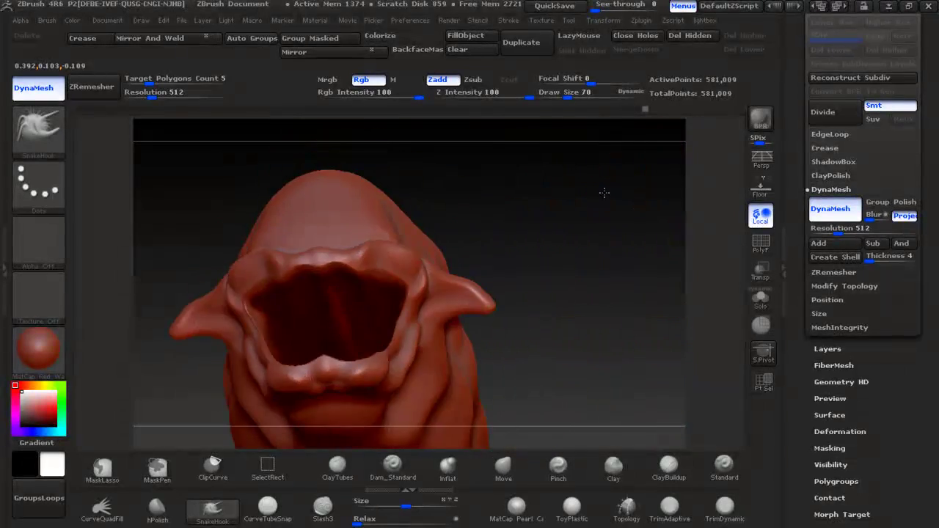
{"action": "key", "text": "alt+Tab"}
{"action": "key", "text": "alt+Tab"}
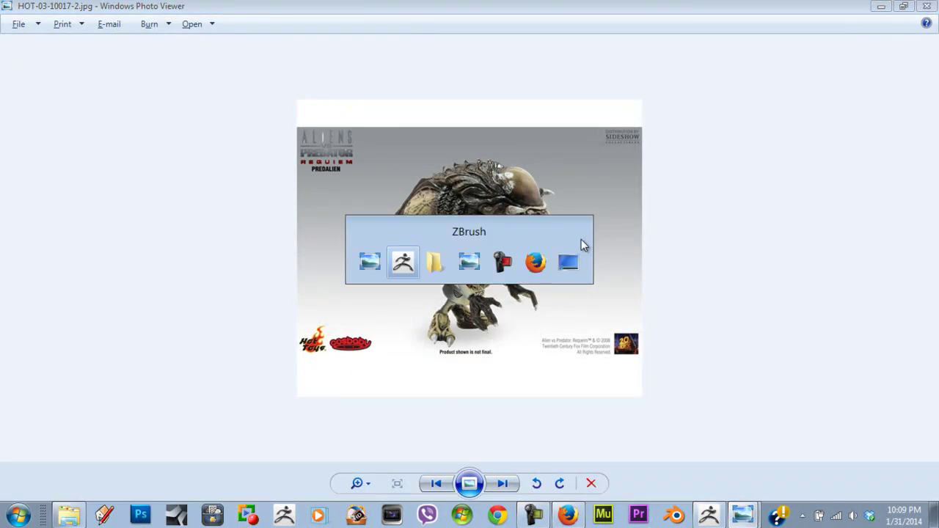
{"action": "left_click_drag", "start_coordinate": [472, 380], "coordinate": [537, 289]}
Isolate the head by lasso-hiding the rest of the model
{"action": "key", "text": "f"}
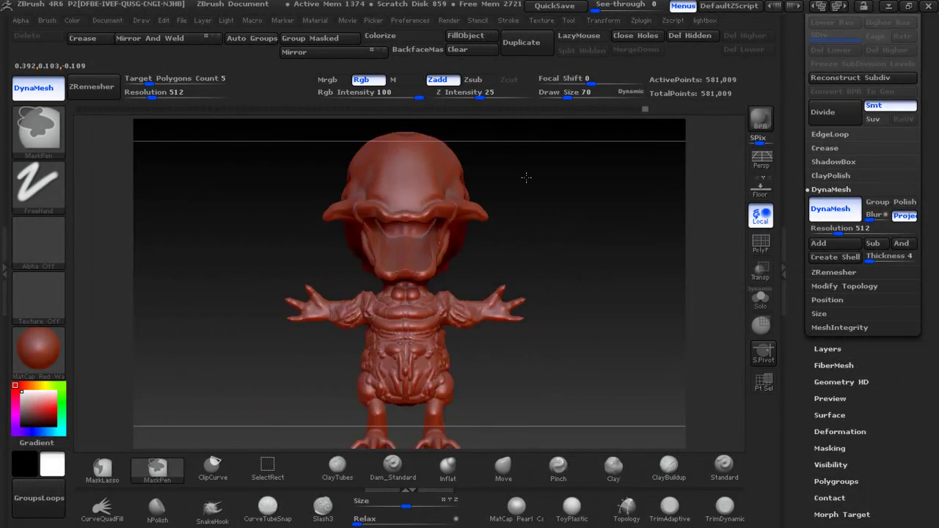
{"action": "left_click_drag", "start_coordinate": [541, 222], "coordinate": [618, 243], "text": "shift"}
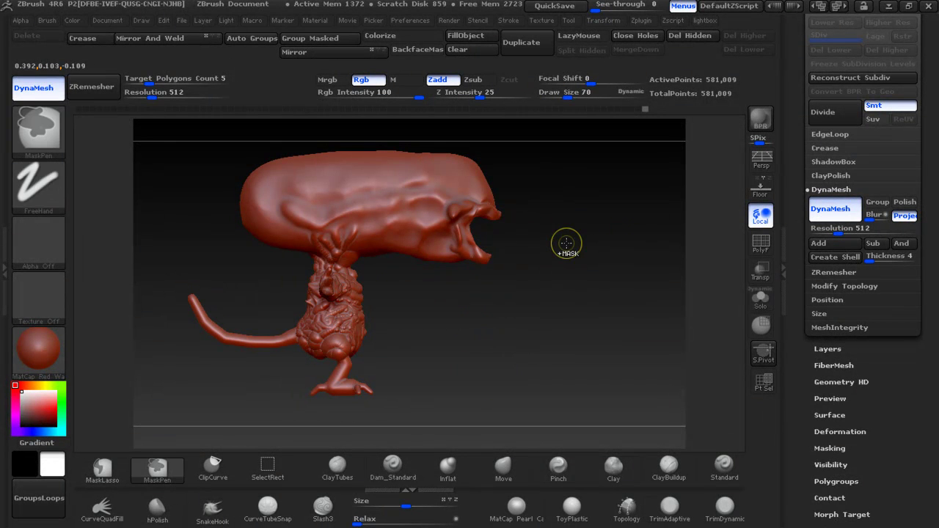
{"action": "mouse_move", "coordinate": [528, 273]}
{"action": "left_mouse_down", "text": "ctrl+shift"}
{"action": "mouse_move", "coordinate": [354, 262]}
{"action": "mouse_move", "coordinate": [577, 192]}
{"action": "mouse_move", "coordinate": [521, 262]}
{"action": "mouse_move", "coordinate": [513, 246]}
{"action": "left_mouse_up", "text": "ctrl+shift"}
{"action": "mouse_move", "coordinate": [515, 302]}
{"action": "left_mouse_down", "text": "alt"}
{"action": "mouse_move", "coordinate": [603, 314]}
{"action": "mouse_move", "coordinate": [556, 377]}
{"action": "left_mouse_up", "text": "alt"}
{"action": "key", "text": "b"}
{"action": "key", "text": "s"}
{"action": "key", "text": "h"}
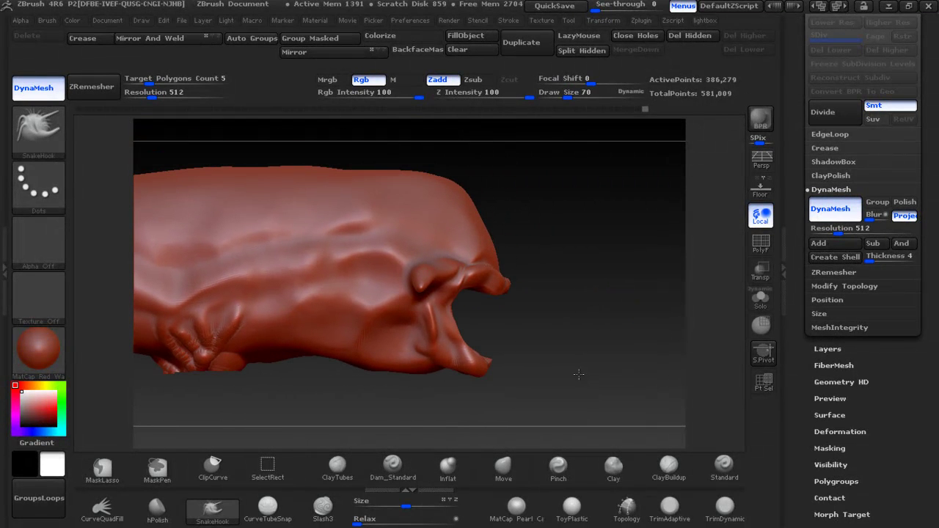
{"action": "left_click_drag", "start_coordinate": [473, 402], "coordinate": [382, 371], "text": "ctrl+shift"}
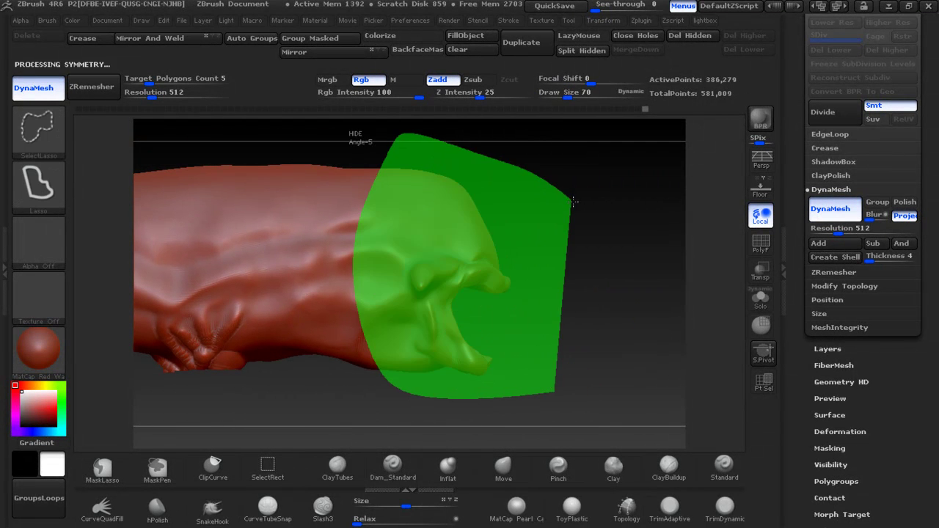
{"action": "left_click_drag", "start_coordinate": [587, 289], "coordinate": [504, 298]}
{"action": "left_click", "coordinate": [514, 314]}
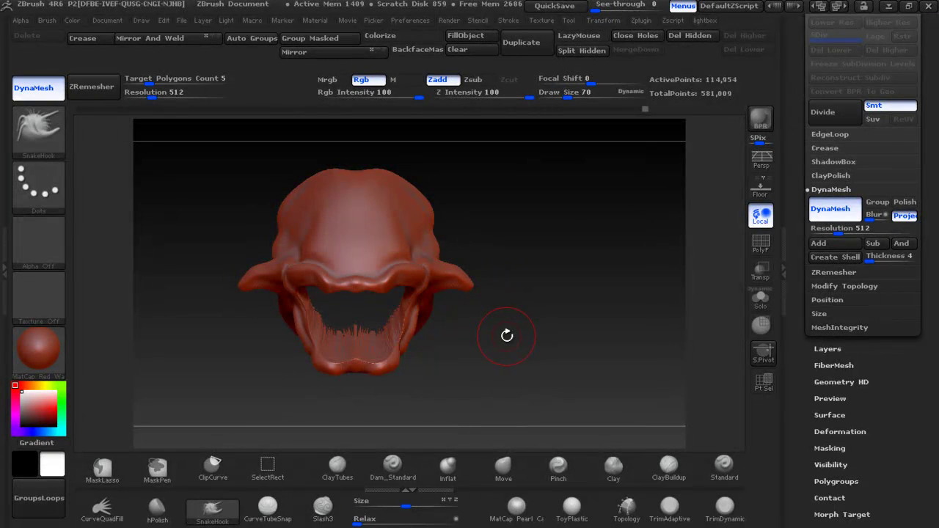
Orbit the isolated head through side, front and top views with brush size 50
{"action": "left_click_drag", "start_coordinate": [507, 335], "coordinate": [412, 380]}
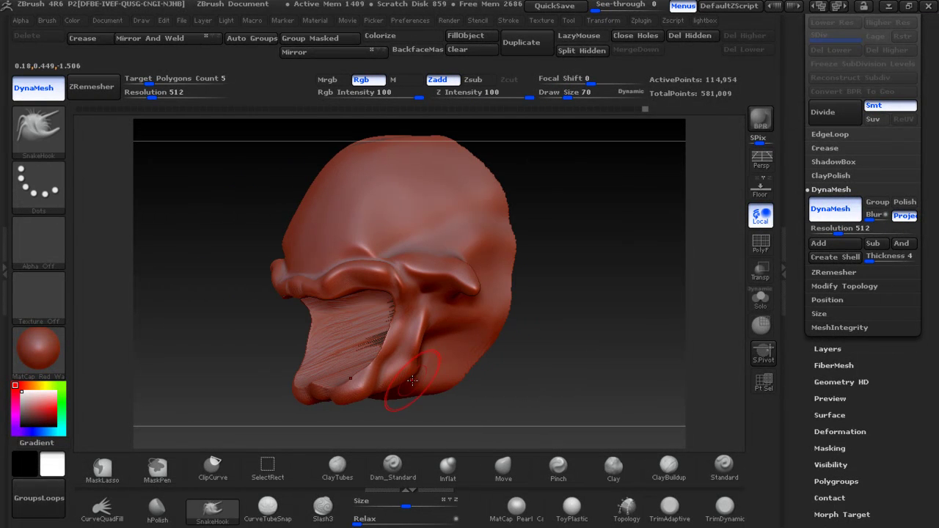
{"action": "mouse_move", "coordinate": [516, 368]}
{"action": "left_mouse_down"}
{"action": "mouse_move", "coordinate": [521, 232]}
{"action": "mouse_move", "coordinate": [523, 261]}
{"action": "left_mouse_up"}
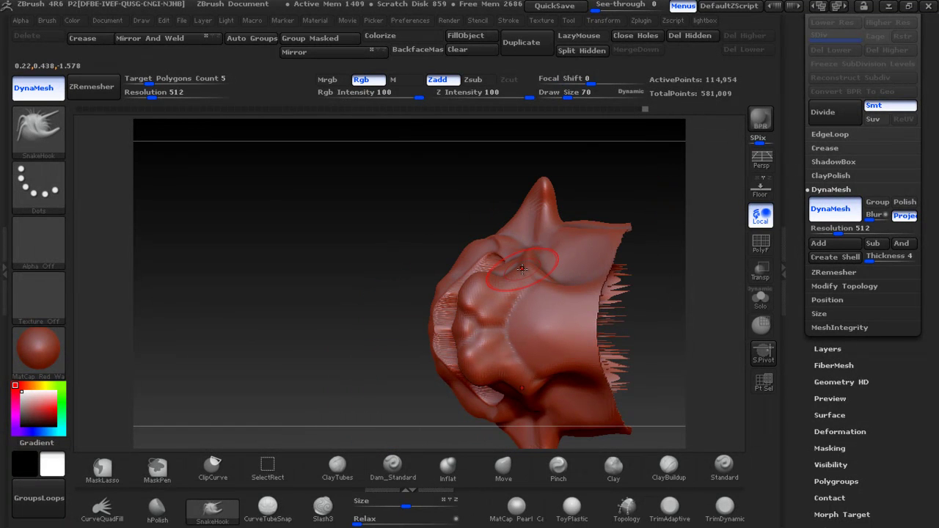
{"action": "key", "text": "bracketright"}
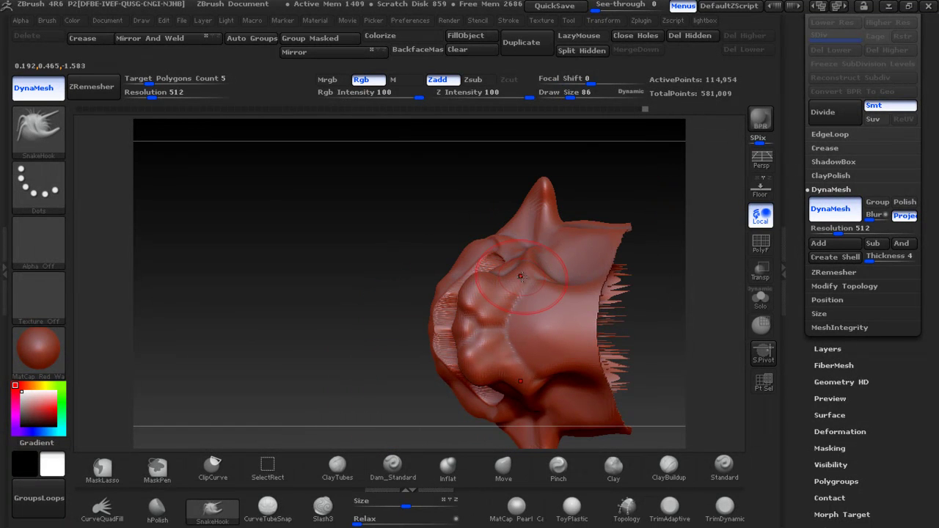
{"action": "key", "text": "bracketleft"}
{"action": "key", "text": "bracketleft"}
{"action": "key", "text": "bracketleft"}
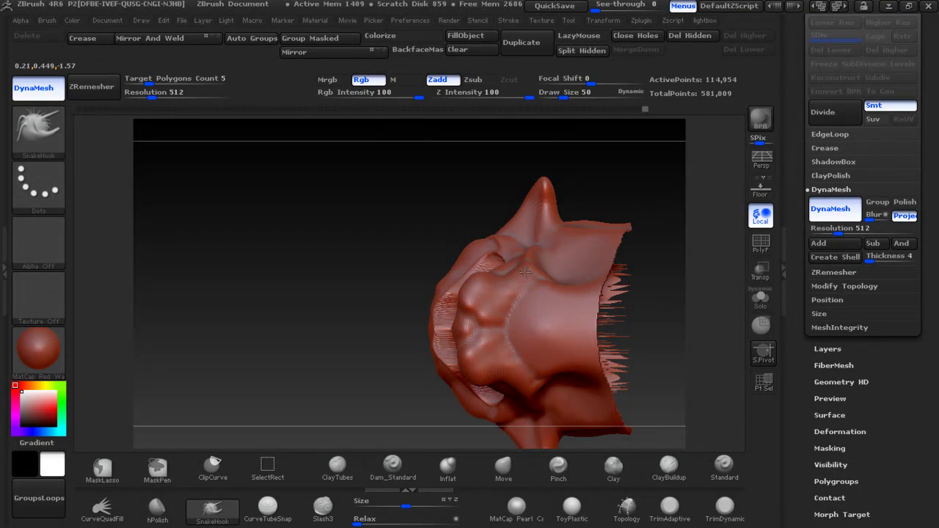
{"action": "mouse_move", "coordinate": [436, 178]}
{"action": "left_mouse_down"}
{"action": "mouse_move", "coordinate": [487, 241]}
{"action": "mouse_move", "coordinate": [534, 242]}
{"action": "mouse_move", "coordinate": [586, 211]}
{"action": "mouse_move", "coordinate": [576, 215]}
{"action": "mouse_move", "coordinate": [595, 251]}
{"action": "mouse_move", "coordinate": [593, 290]}
{"action": "left_mouse_up"}
{"action": "mouse_move", "coordinate": [625, 216]}
{"action": "left_mouse_down"}
{"action": "mouse_move", "coordinate": [562, 289]}
{"action": "mouse_move", "coordinate": [538, 235]}
{"action": "left_mouse_up"}
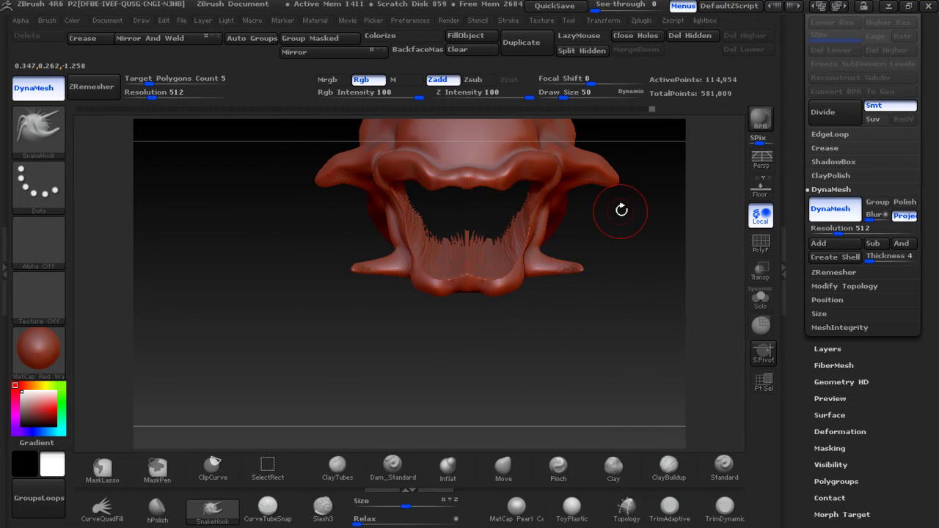
{"action": "left_click_drag", "start_coordinate": [623, 210], "coordinate": [561, 224]}
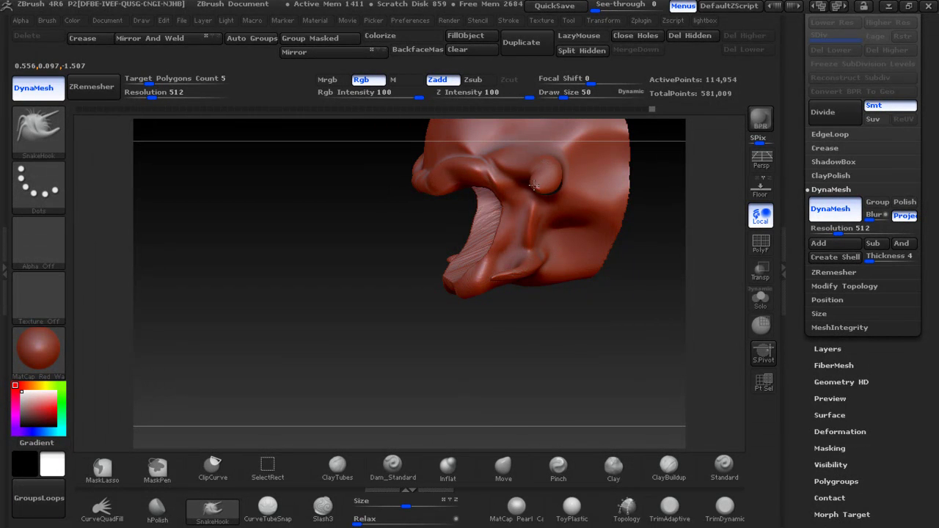
{"action": "left_click_drag", "start_coordinate": [382, 203], "coordinate": [402, 205]}
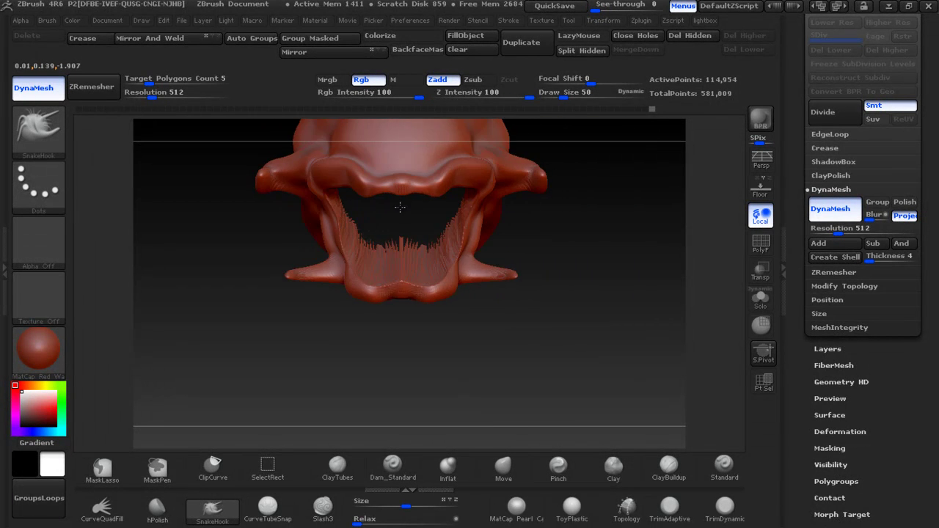
{"action": "mouse_move", "coordinate": [565, 221]}
{"action": "left_mouse_down"}
{"action": "mouse_move", "coordinate": [629, 212]}
{"action": "mouse_move", "coordinate": [568, 341]}
{"action": "left_mouse_up"}
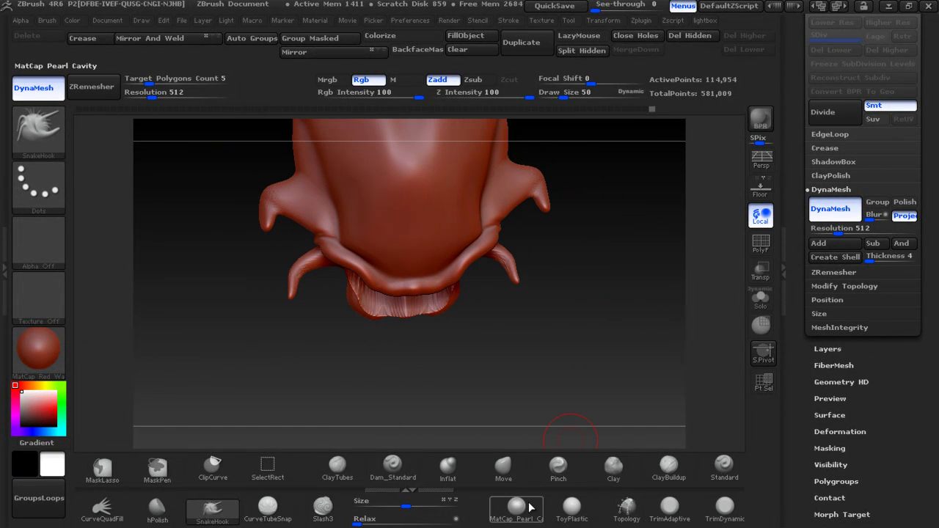
Pull both side prongs outward and upward symmetrically with the Move brush
{"action": "left_click", "coordinate": [503, 469]}
{"action": "mouse_move", "coordinate": [527, 202]}
{"action": "left_mouse_down"}
{"action": "mouse_move", "coordinate": [517, 185]}
{"action": "mouse_move", "coordinate": [555, 214]}
{"action": "left_mouse_up"}
{"action": "left_click_drag", "start_coordinate": [540, 178], "coordinate": [506, 211]}
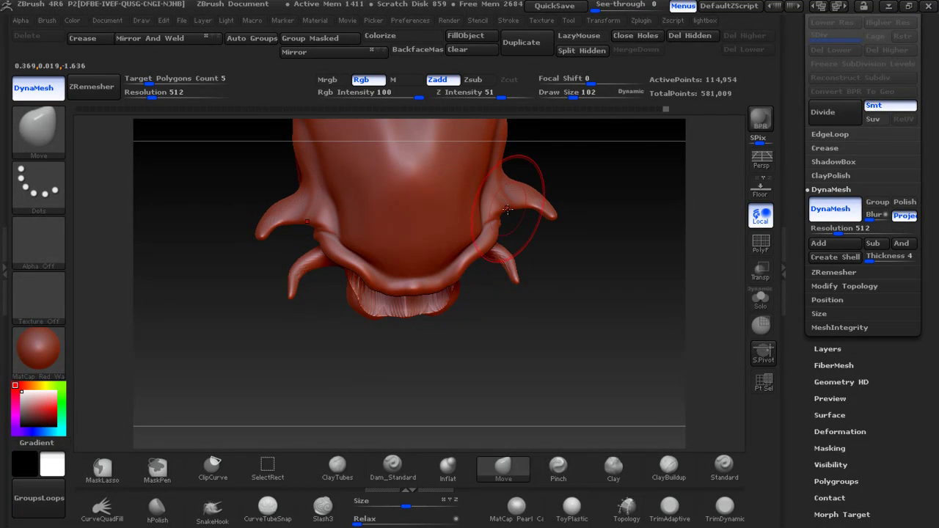
{"action": "left_click_drag", "start_coordinate": [545, 257], "coordinate": [531, 160]}
{"action": "left_click_drag", "start_coordinate": [542, 228], "coordinate": [548, 222]}
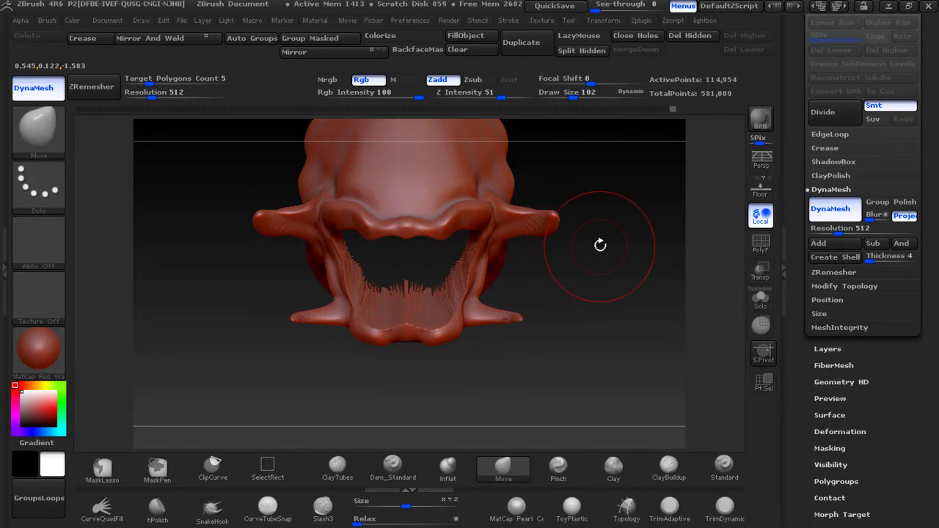
Inspect the prong tips with PolyFrame on, then frame the whole model and turn it off
{"action": "left_click", "coordinate": [762, 245]}
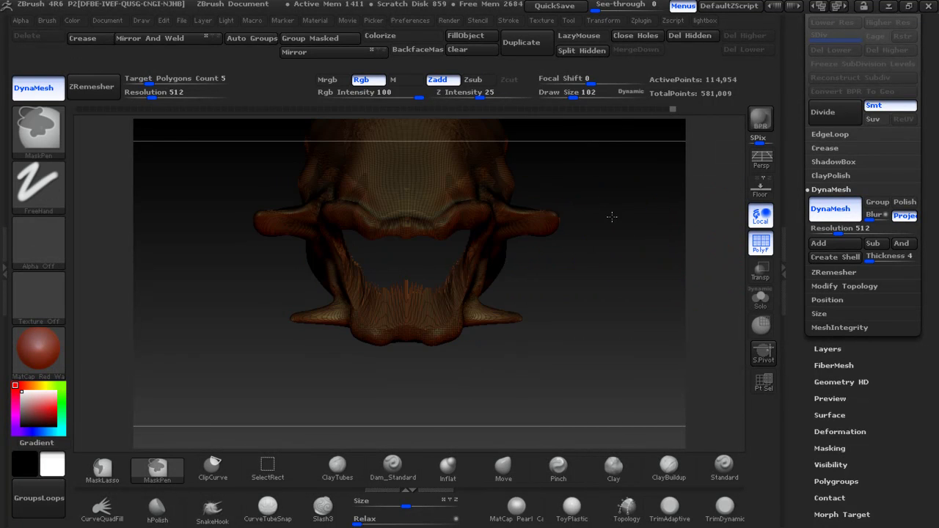
{"action": "left_click_drag", "start_coordinate": [612, 214], "coordinate": [527, 224], "text": "ctrl"}
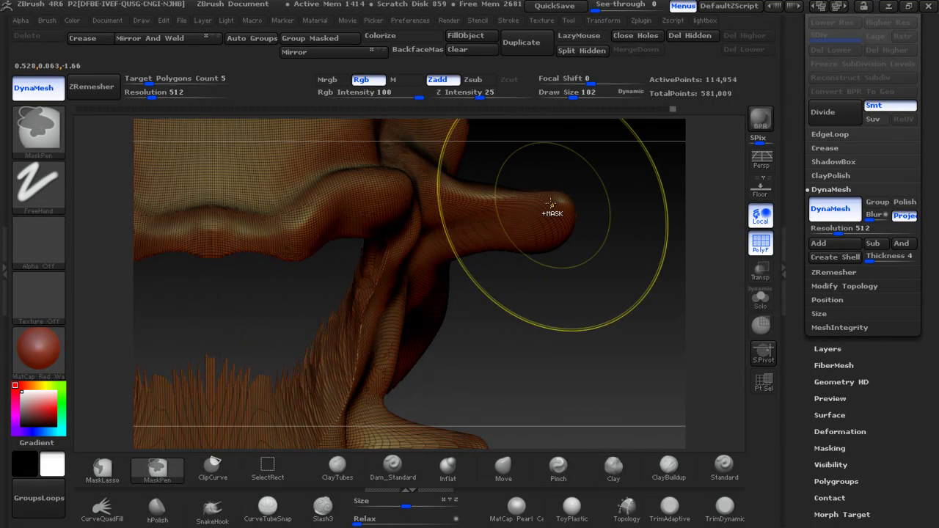
{"action": "key", "text": "f"}
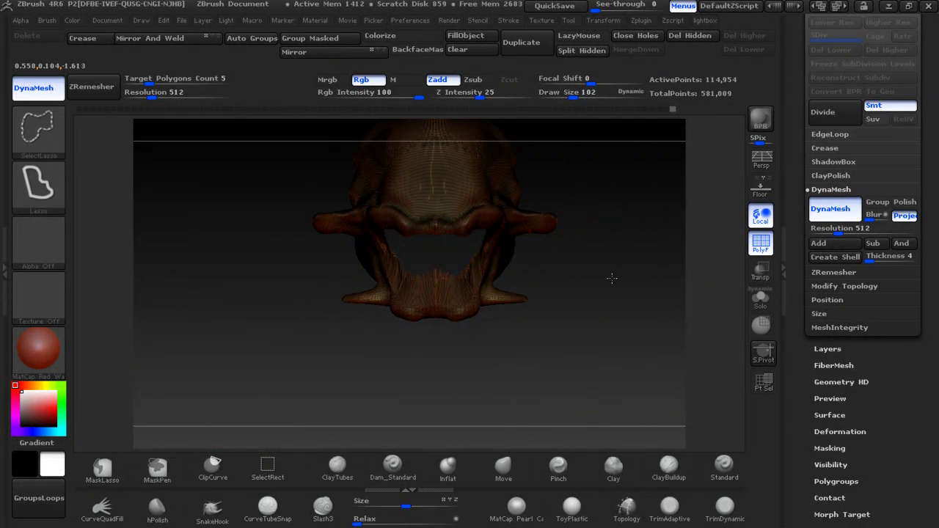
{"action": "left_click", "coordinate": [624, 316], "text": "ctrl+shift"}
Restore the hidden parts and DynaMesh the model to 621,866 points
{"action": "key", "text": "b"}
{"action": "key", "text": "m"}
{"action": "key", "text": "v"}
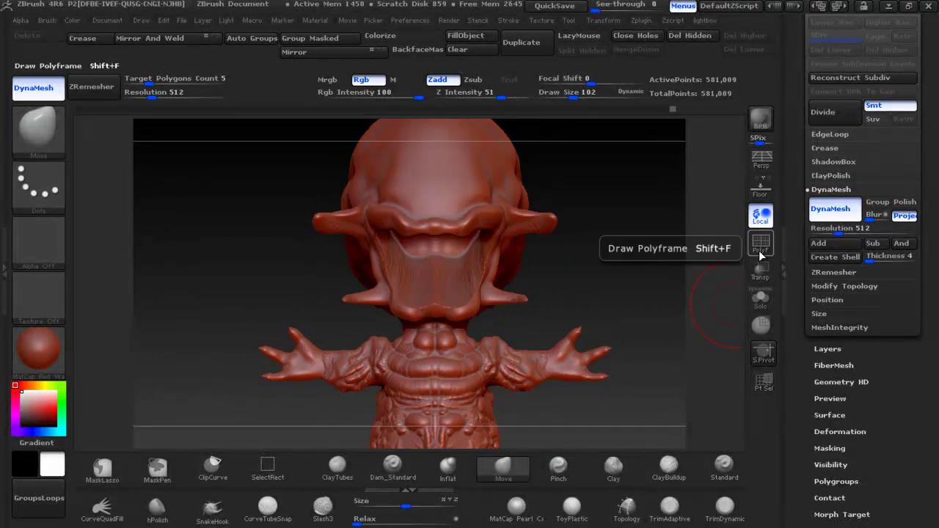
{"action": "key", "text": "ctrl"}
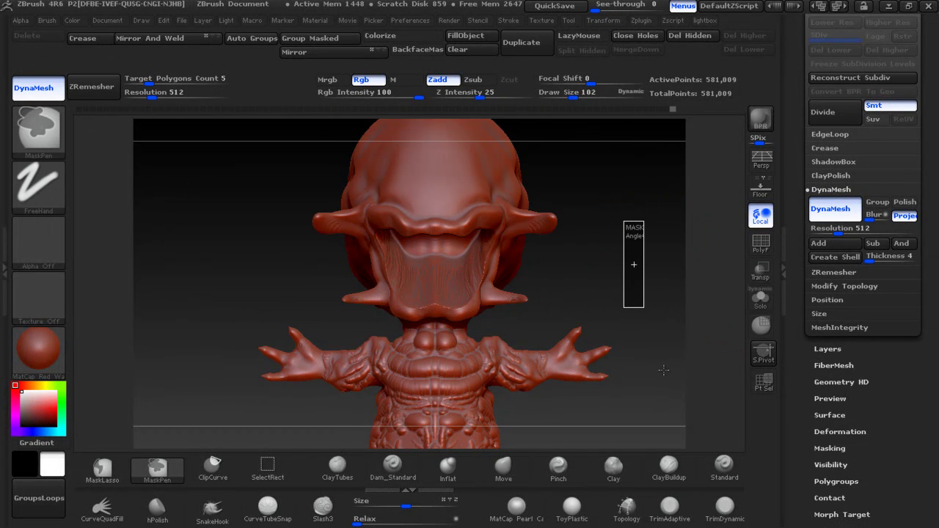
{"action": "left_click_drag", "start_coordinate": [615, 350], "coordinate": [596, 353], "text": "ctrl"}
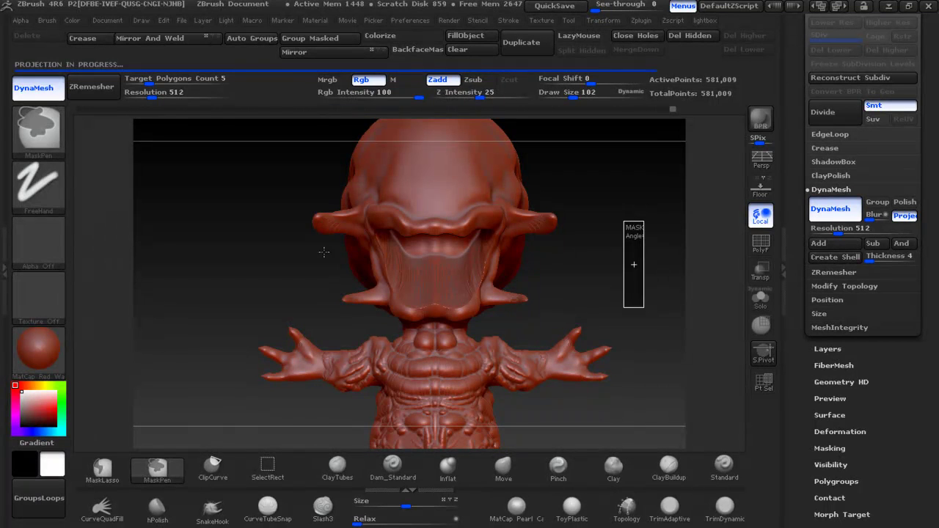
Check the right prong's mesh density with PolyFrame, then shrink the brush
{"action": "left_click", "coordinate": [762, 240]}
{"action": "left_click", "coordinate": [761, 241]}
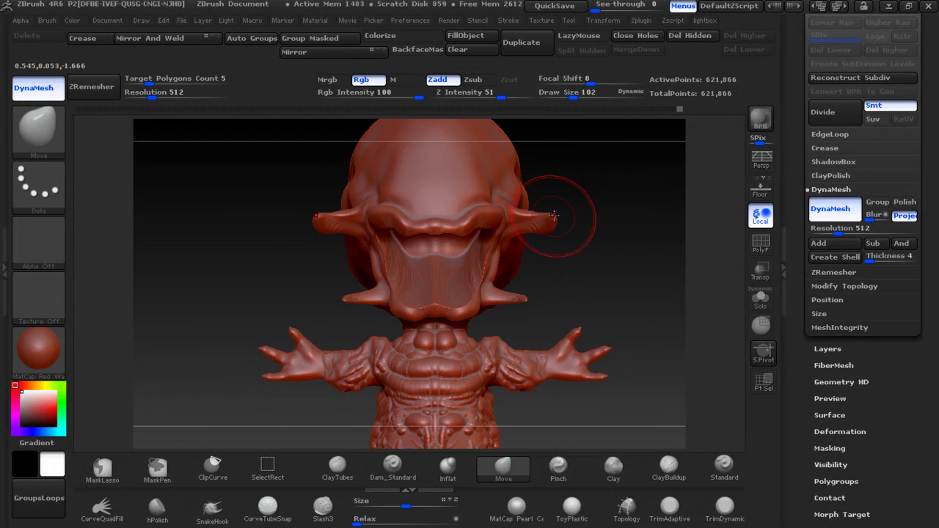
{"action": "right_click_drag", "start_coordinate": [554, 215], "coordinate": [684, 297], "text": "ctrl"}
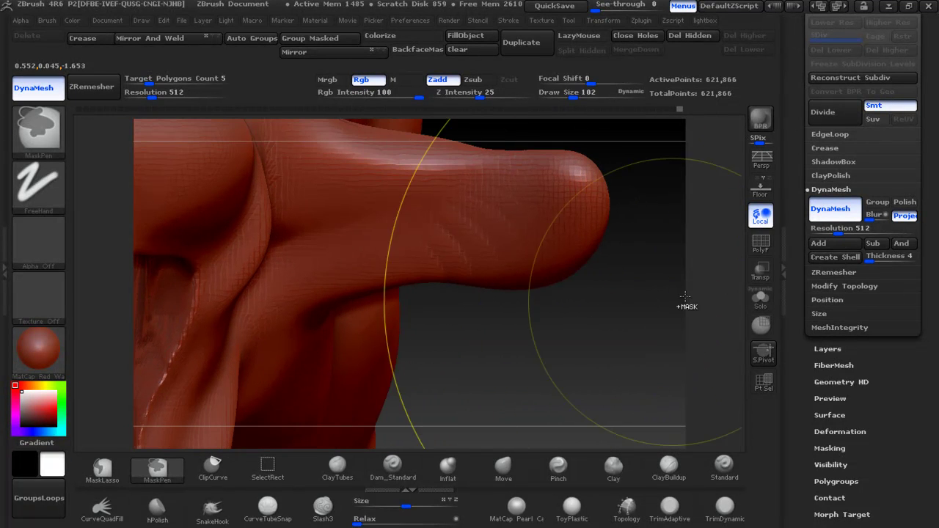
{"action": "left_click", "coordinate": [767, 241]}
{"action": "left_click", "coordinate": [766, 241]}
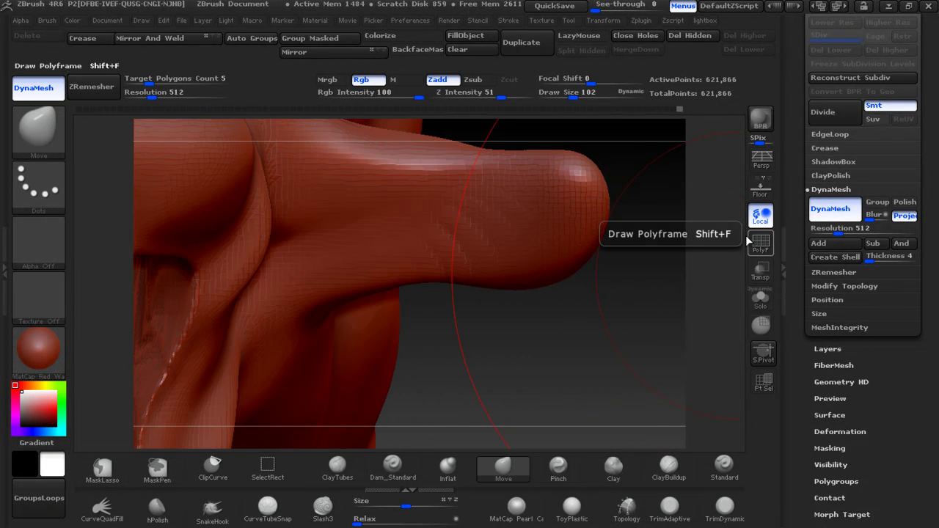
{"action": "key", "text": "bracketleft"}
{"action": "key", "text": "bracketleft"}
{"action": "key", "text": "bracketleft"}
{"action": "key", "text": "bracketleft"}
{"action": "key", "text": "bracketleft"}
{"action": "key", "text": "bracketleft"}
Smooth the prong tips, briefly masking and unmasking the lower prong's tip
{"action": "key", "text": "shift"}
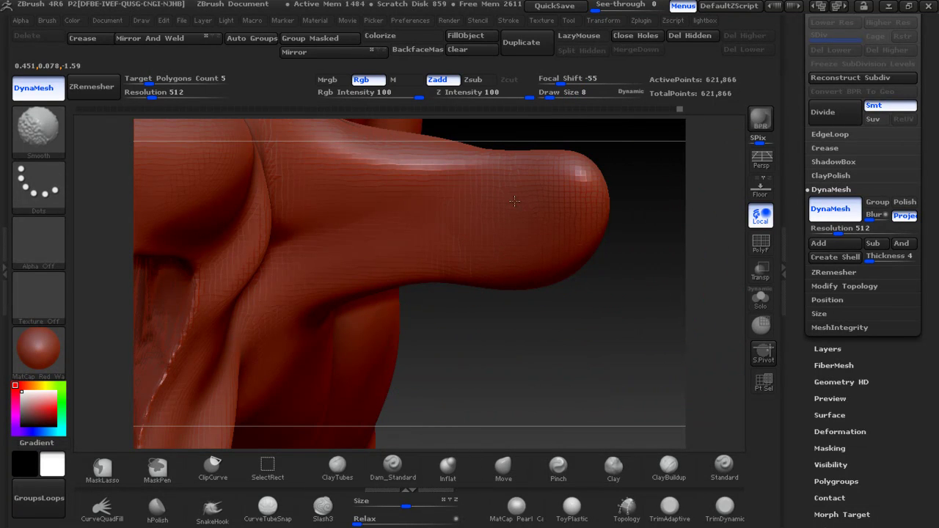
{"action": "left_click_drag", "start_coordinate": [612, 392], "coordinate": [570, 136]}
{"action": "key", "text": "ctrl"}
{"action": "left_click_drag", "start_coordinate": [418, 361], "coordinate": [421, 371], "text": "ctrl"}
{"action": "left_click_drag", "start_coordinate": [525, 348], "coordinate": [477, 354], "text": "ctrl"}
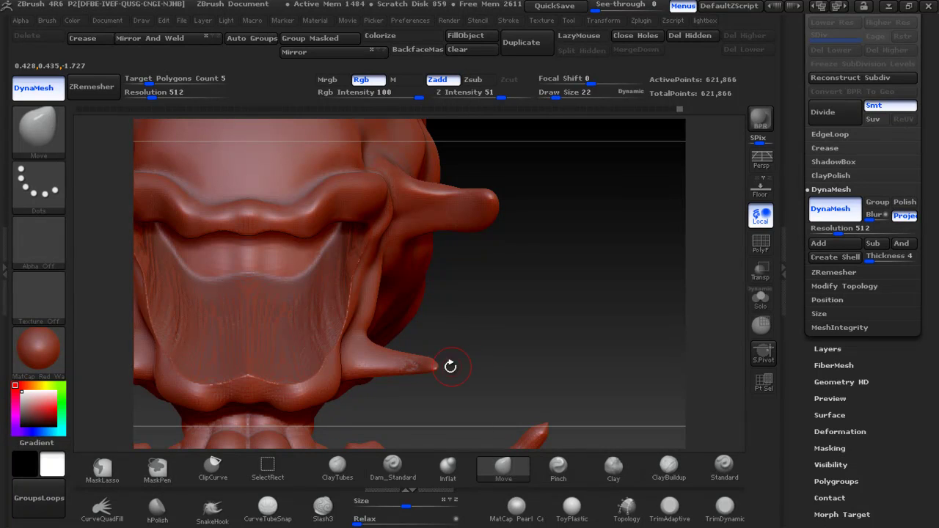
{"action": "key", "text": "shift"}
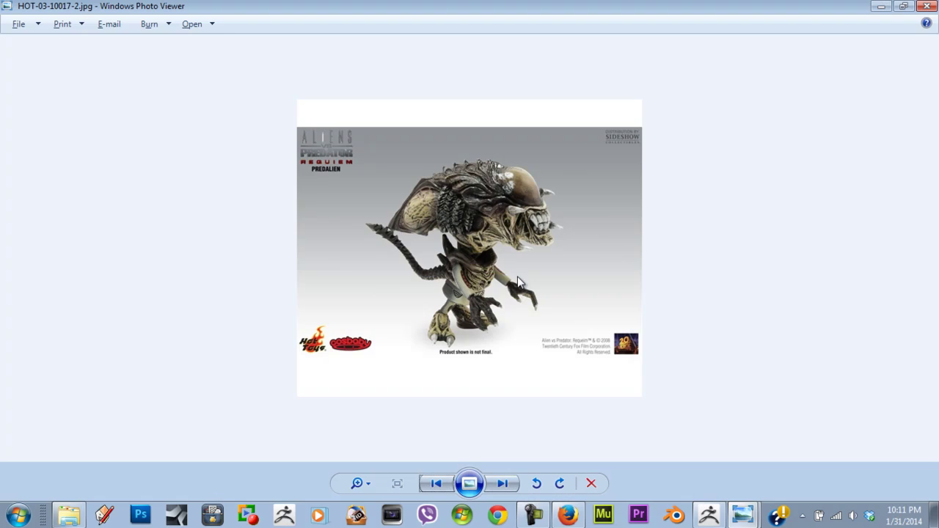
Return from the reference photo to ZBrush and zoom in on the face and arms
{"action": "key", "text": "alt+Tab"}
{"action": "mouse_move", "coordinate": [506, 315]}
{"action": "left_mouse_down", "text": "alt"}
{"action": "mouse_move", "coordinate": [541, 308]}
{"action": "mouse_move", "coordinate": [607, 247]}
{"action": "left_mouse_up", "text": "alt"}
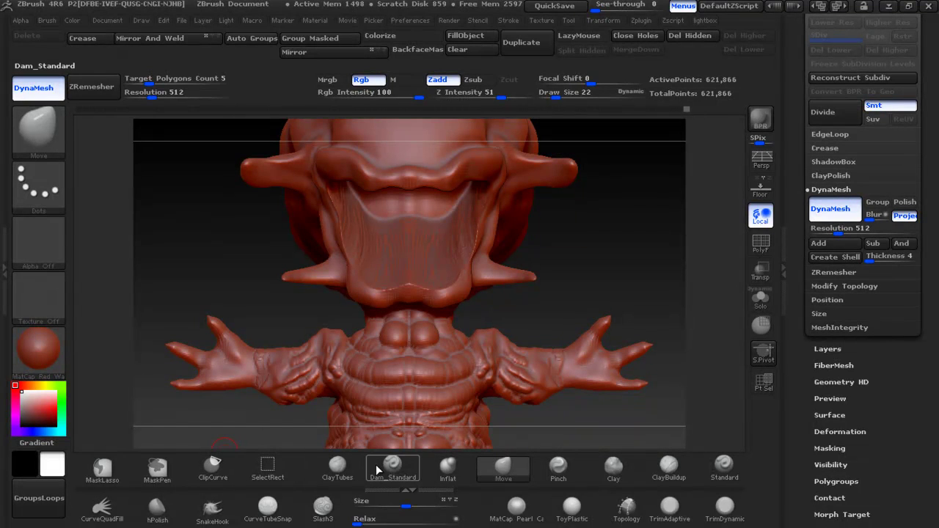
Inflate both lower prong tips into round balls with a slightly larger Inflat brush
{"action": "left_click", "coordinate": [450, 476]}
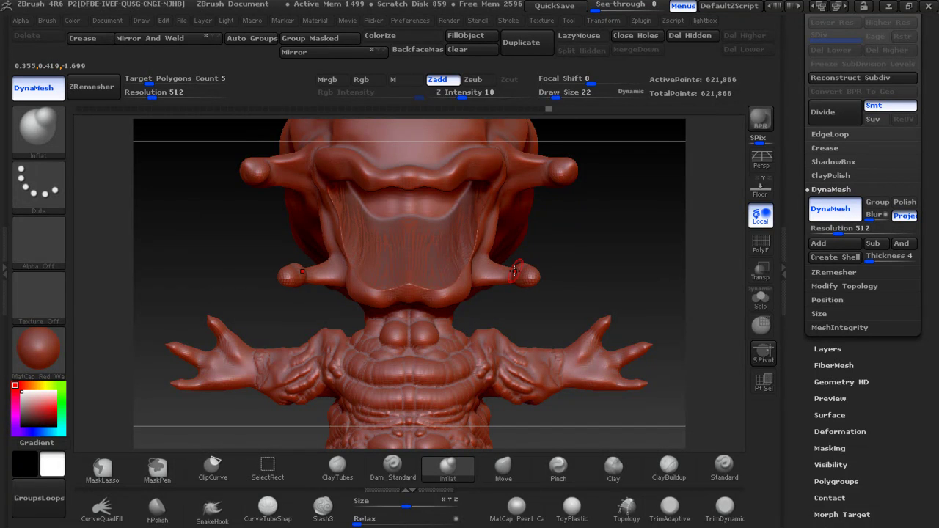
{"action": "key", "text": "]"}
{"action": "left_click_drag", "start_coordinate": [289, 275], "coordinate": [293, 273]}
{"action": "left_click_drag", "start_coordinate": [591, 220], "coordinate": [604, 229]}
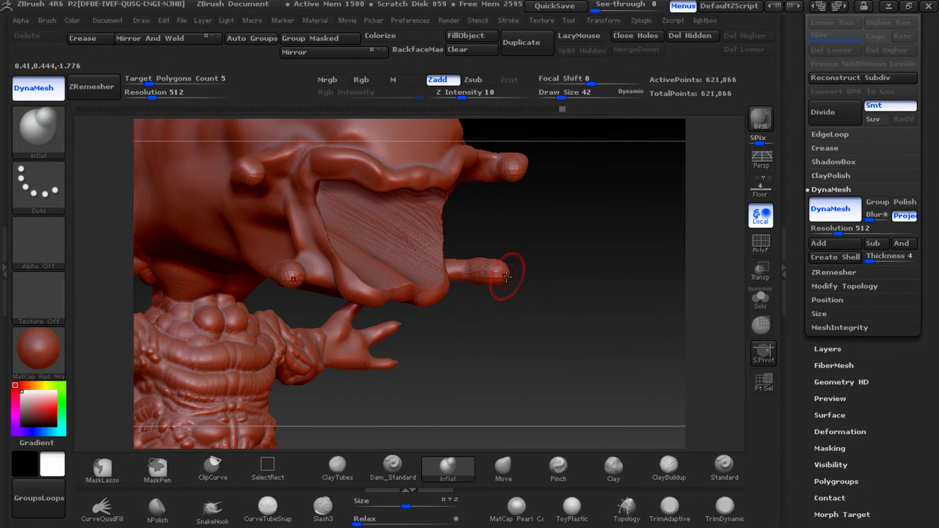
{"action": "left_click_drag", "start_coordinate": [580, 245], "coordinate": [553, 231]}
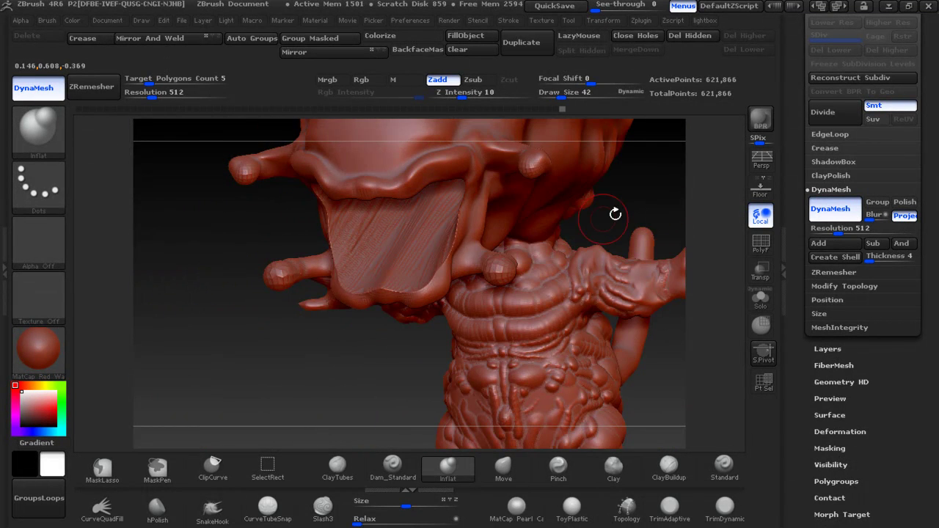
DynaMesh to 628,321 points and smooth the lumpy knobs, returning to the front view
{"action": "left_click_drag", "start_coordinate": [217, 250], "coordinate": [253, 348], "text": "ctrl"}
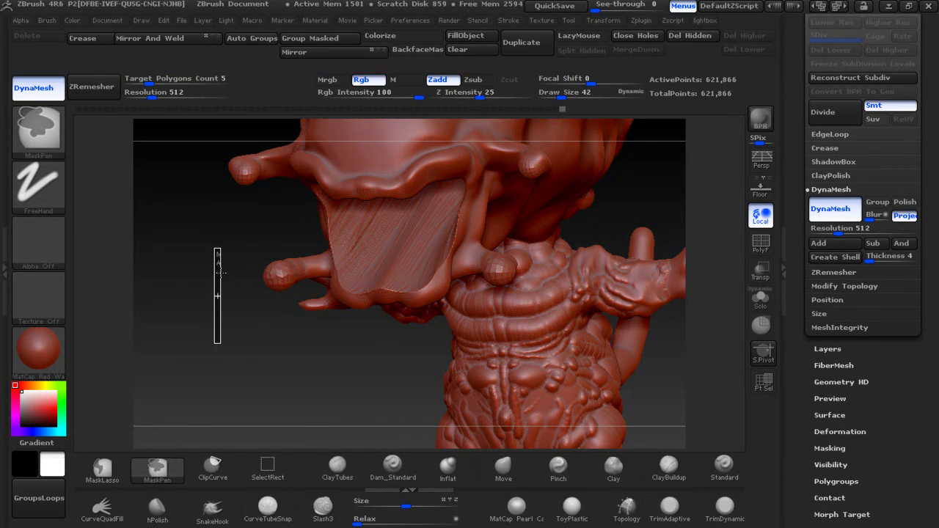
{"action": "key", "text": "shift"}
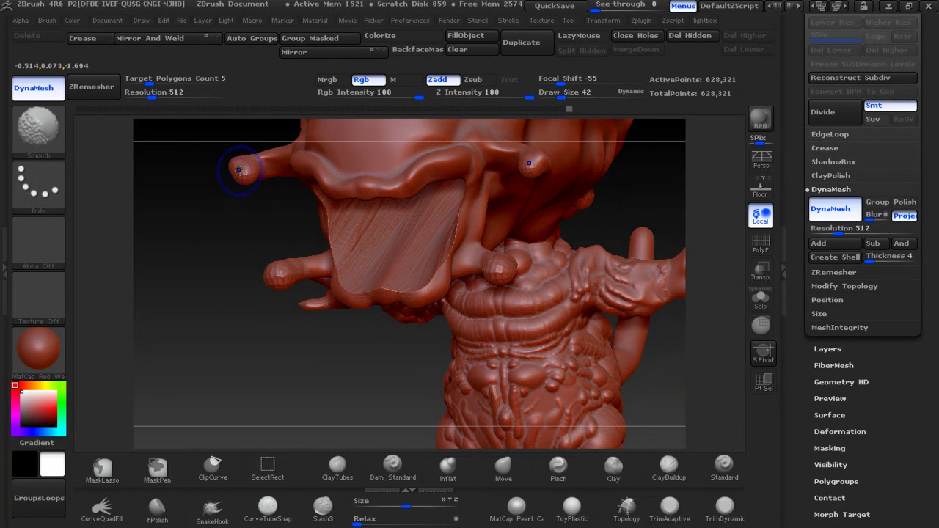
{"action": "left_click_drag", "start_coordinate": [241, 171], "coordinate": [249, 166], "text": "shift"}
{"action": "left_click_drag", "start_coordinate": [513, 143], "coordinate": [527, 164], "text": "shift"}
{"action": "left_click_drag", "start_coordinate": [506, 268], "coordinate": [484, 271], "text": "shift"}
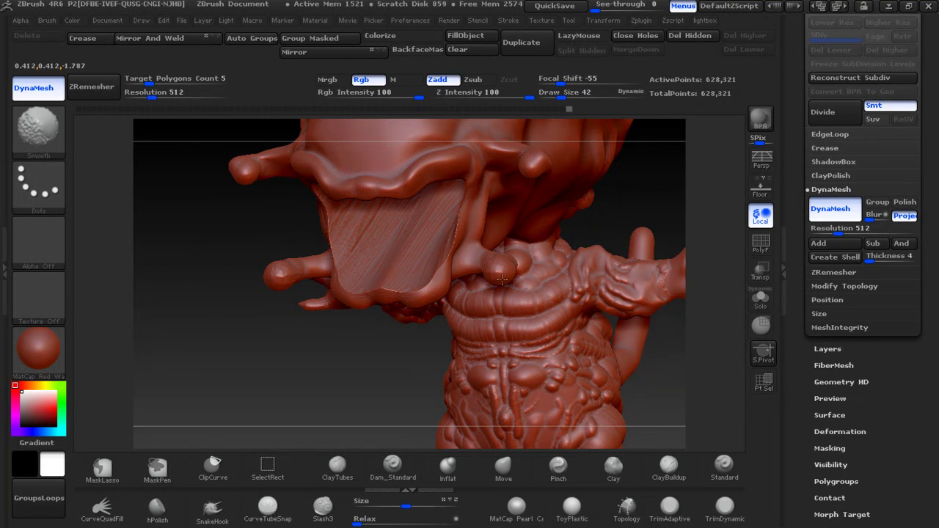
{"action": "mouse_move", "coordinate": [218, 293]}
{"action": "left_mouse_down", "text": "shift"}
{"action": "mouse_move", "coordinate": [566, 189]}
{"action": "mouse_move", "coordinate": [716, 441]}
{"action": "left_mouse_up", "text": "shift"}
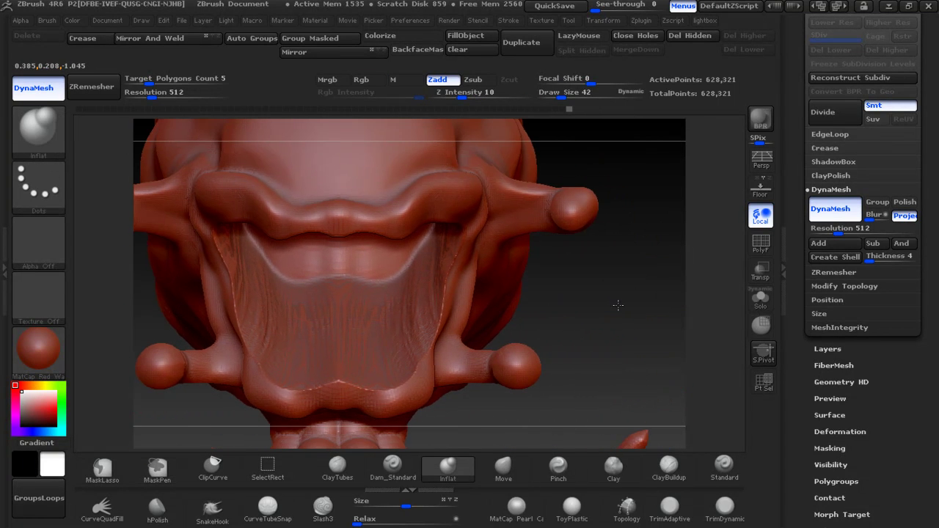
Carve hollow craters into each prong knob with a small Standard brush, then DynaMesh
{"action": "left_click", "coordinate": [734, 462]}
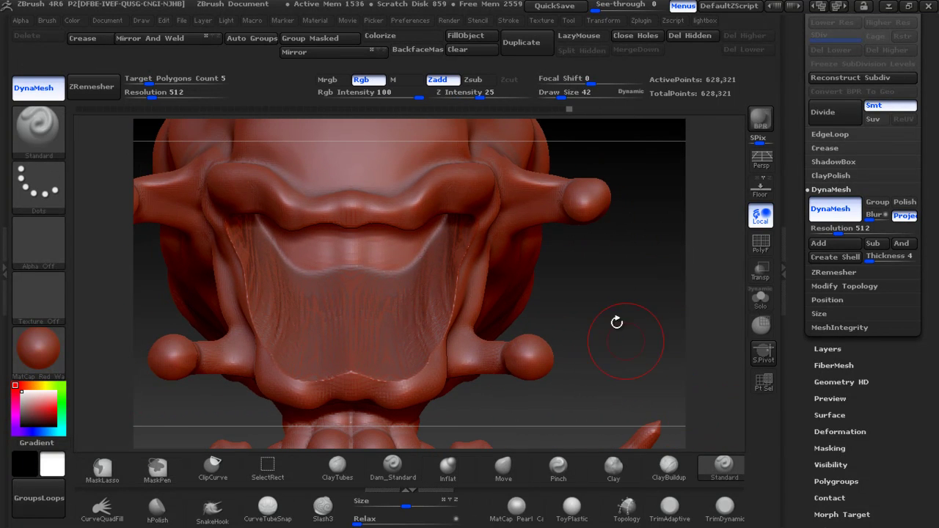
{"action": "key", "text": "bracketleft"}
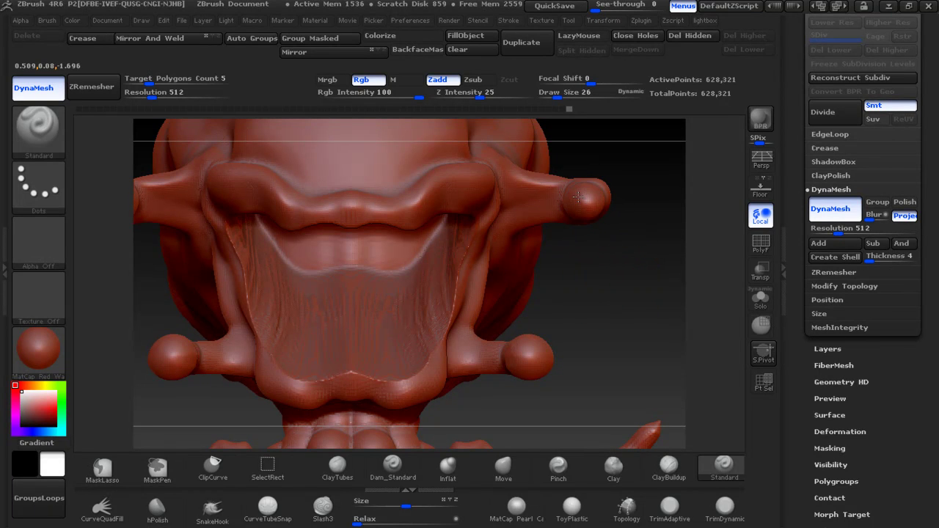
{"action": "left_click_drag", "start_coordinate": [580, 199], "coordinate": [579, 202], "text": "shift"}
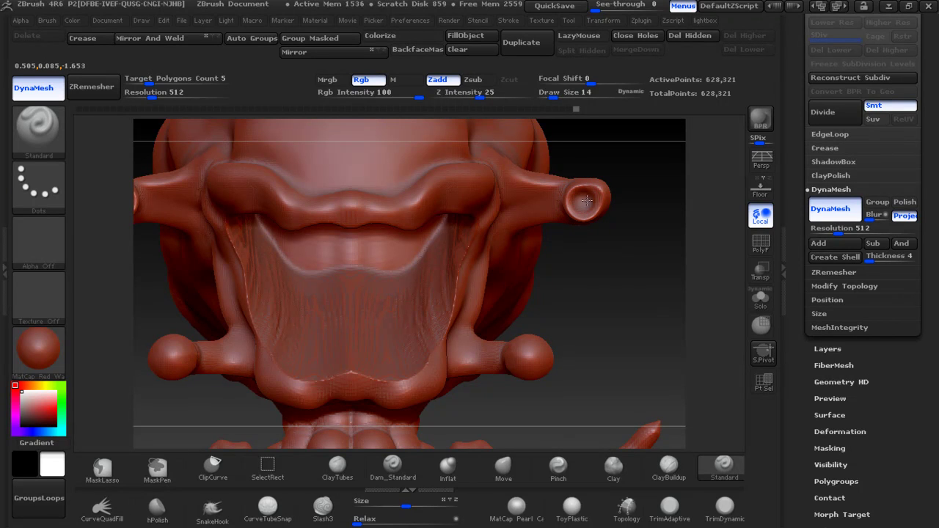
{"action": "left_click_drag", "start_coordinate": [581, 200], "coordinate": [590, 206], "text": "alt"}
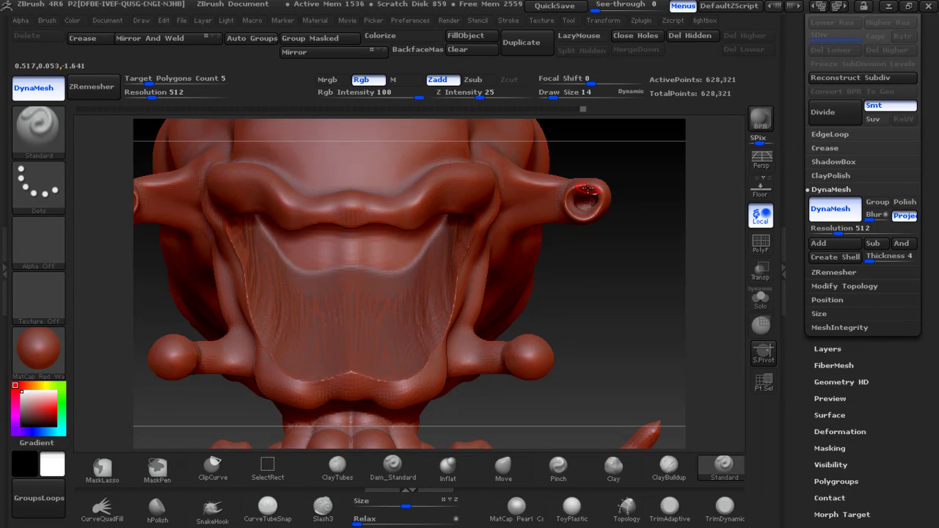
{"action": "left_click_drag", "start_coordinate": [534, 358], "coordinate": [533, 361], "text": "alt"}
{"action": "key", "text": "ctrl"}
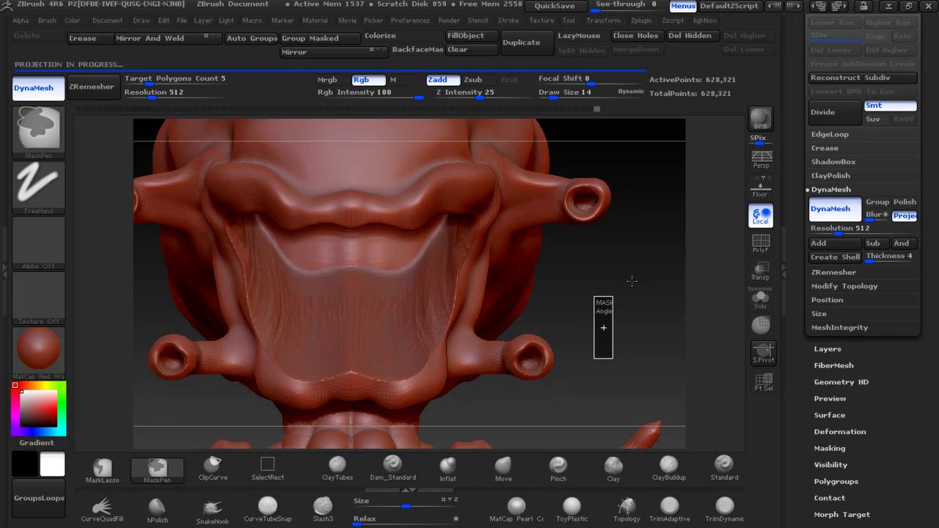
{"action": "key", "text": "alt+Tab"}
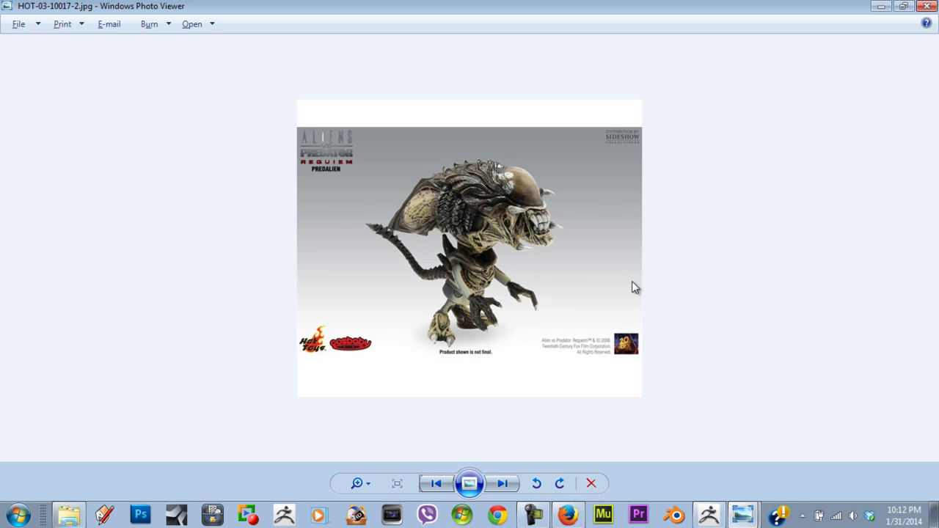
Flip between the reference photo and ZBrush, zooming out to a front view of the head
{"action": "key", "text": "alt+Tab"}
{"action": "mouse_move", "coordinate": [628, 279]}
{"action": "left_mouse_down"}
{"action": "mouse_move", "coordinate": [612, 218]}
{"action": "mouse_move", "coordinate": [592, 246]}
{"action": "mouse_move", "coordinate": [600, 245]}
{"action": "left_mouse_up"}
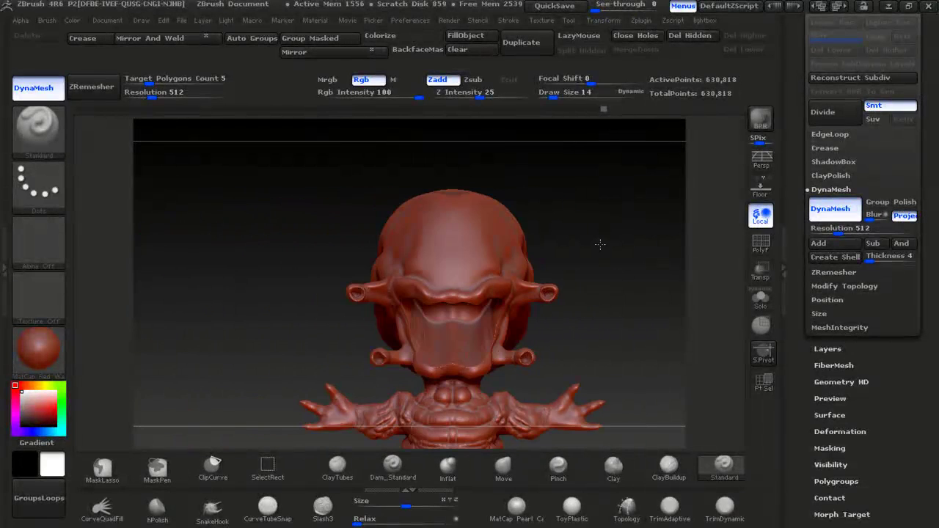
{"action": "key", "text": "alt+Tab"}
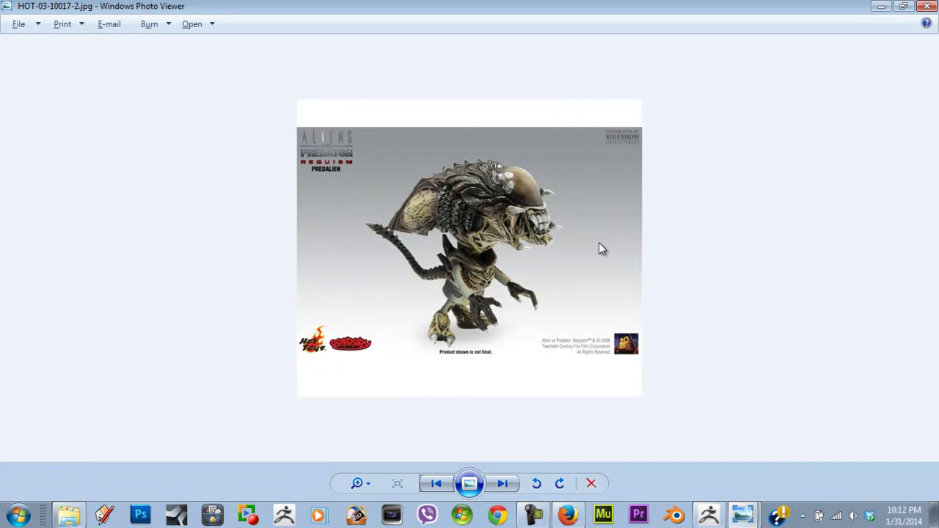
{"action": "key", "text": "alt+Tab"}
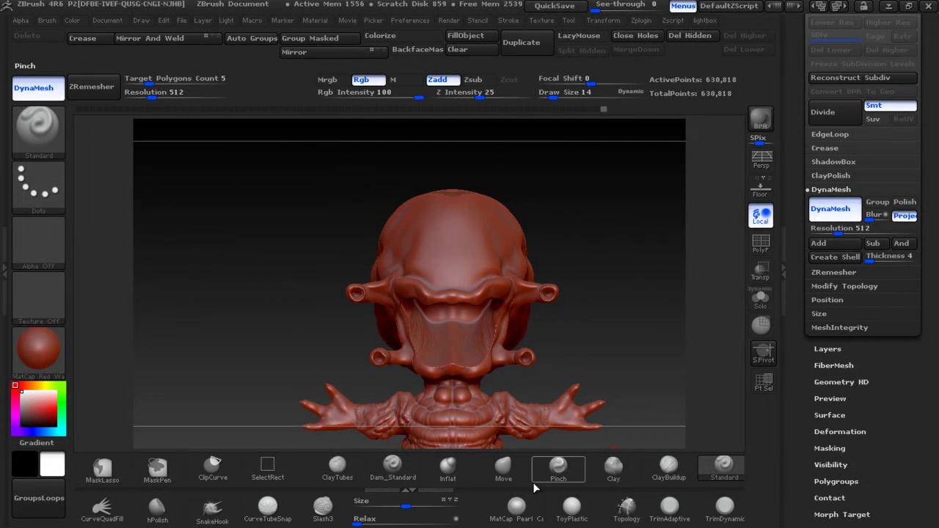
Select the Move brush at Draw Size 106 and orbit to see the head's top
{"action": "left_click", "coordinate": [503, 468]}
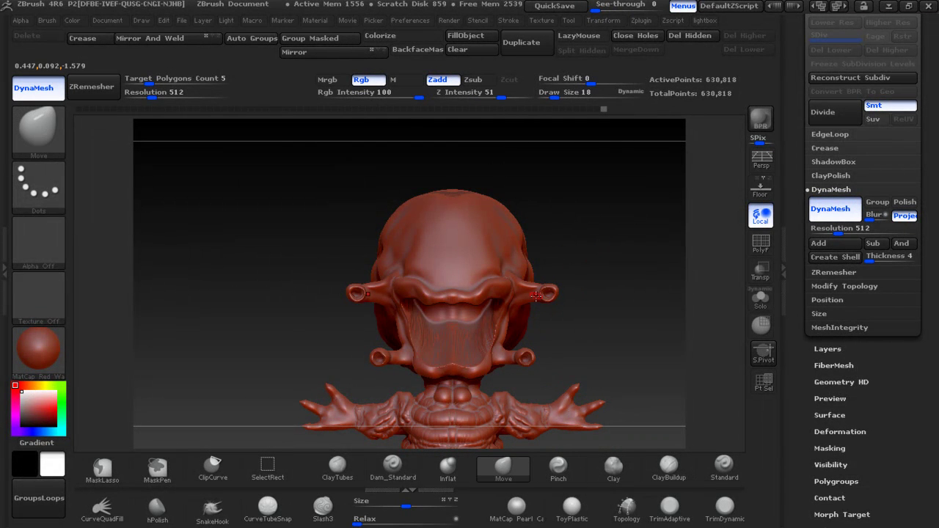
{"action": "key", "text": "bracketright"}
{"action": "key", "text": "bracketright"}
{"action": "key", "text": "bracketright"}
{"action": "mouse_move", "coordinate": [566, 273]}
{"action": "left_mouse_down"}
{"action": "mouse_move", "coordinate": [583, 270]}
{"action": "mouse_move", "coordinate": [588, 223]}
{"action": "mouse_move", "coordinate": [584, 338]}
{"action": "mouse_move", "coordinate": [603, 289]}
{"action": "mouse_move", "coordinate": [601, 323]}
{"action": "left_mouse_up"}
Lasso-mask the region around the right side tube using MaskLasso
{"action": "key", "text": "ctrl"}
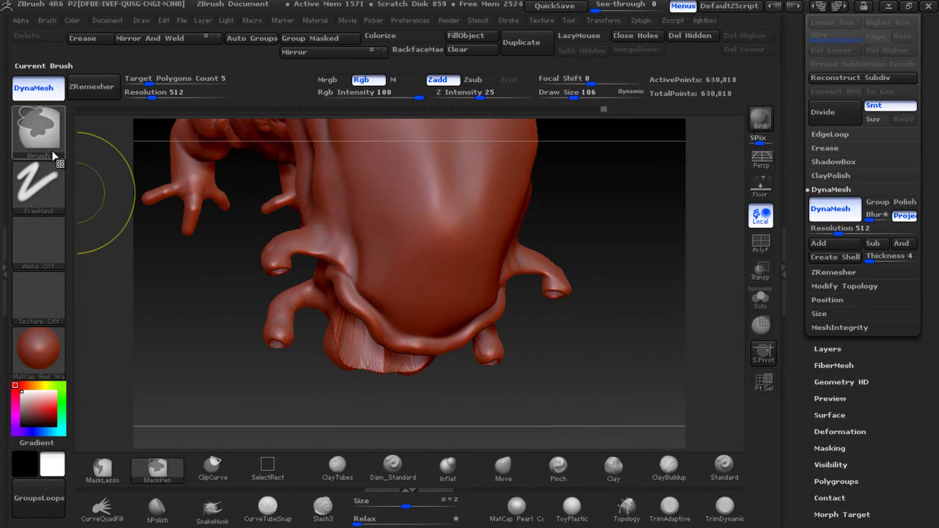
{"action": "left_click", "coordinate": [53, 147]}
{"action": "mouse_move", "coordinate": [38, 131]}
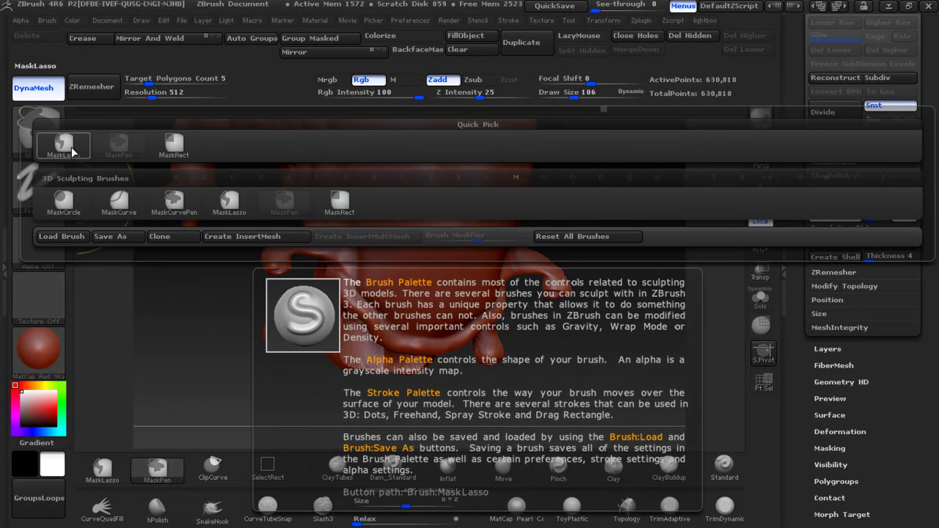
{"action": "left_click", "coordinate": [71, 147]}
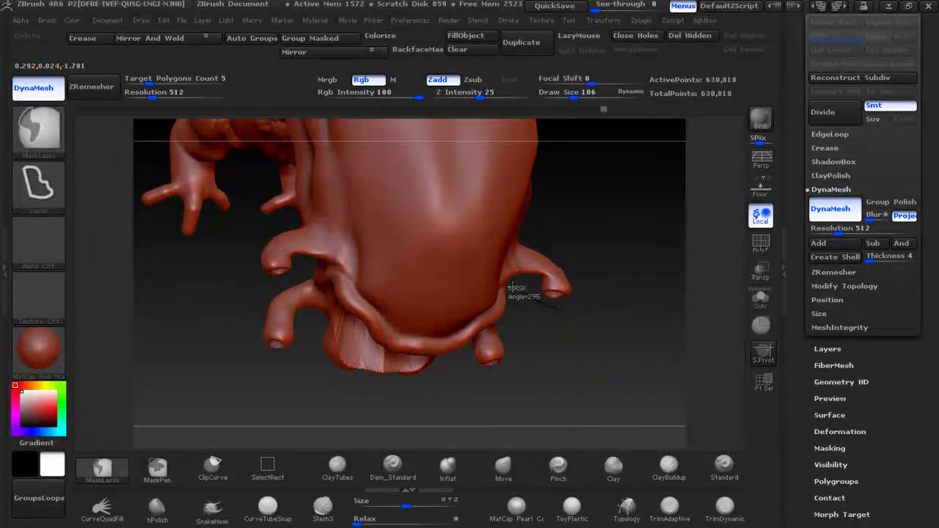
{"action": "left_click_drag", "start_coordinate": [511, 289], "coordinate": [565, 308], "text": "ctrl"}
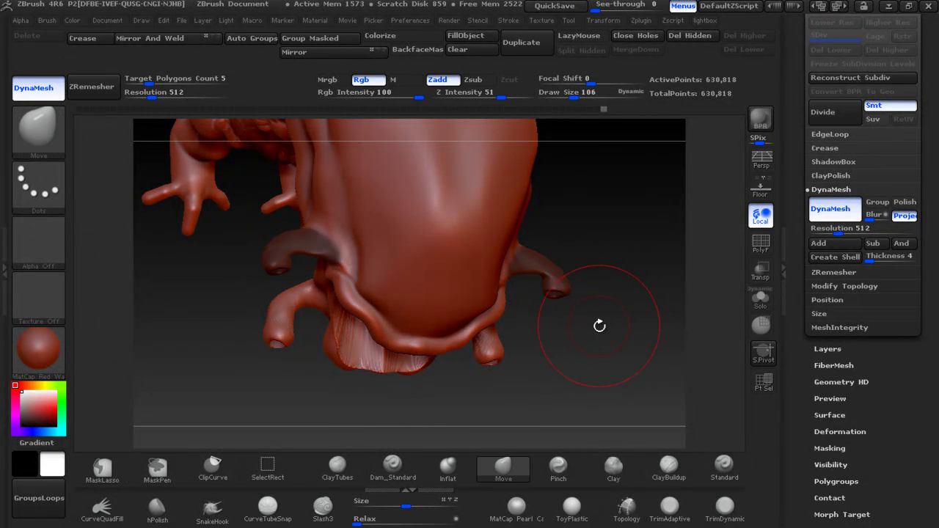
{"action": "left_click_drag", "start_coordinate": [624, 330], "coordinate": [594, 236]}
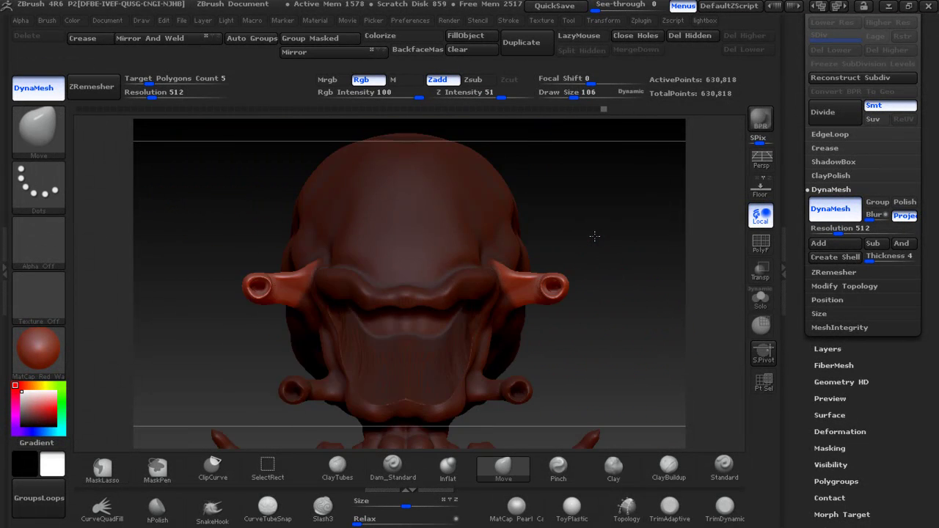
Draw a transpose line along the right side piece and bend it to the right
{"action": "key", "text": "w"}
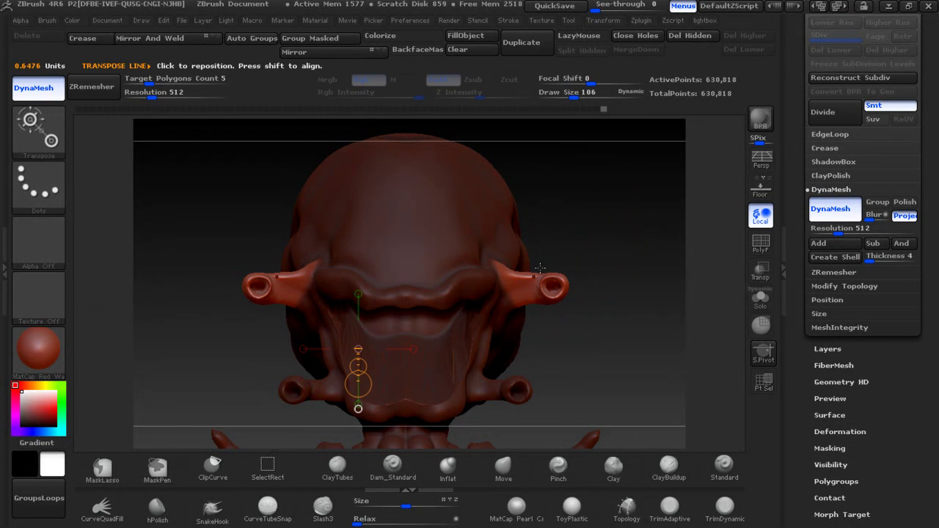
{"action": "mouse_move", "coordinate": [507, 289]}
{"action": "left_mouse_down"}
{"action": "mouse_move", "coordinate": [559, 288]}
{"action": "mouse_move", "coordinate": [547, 262]}
{"action": "left_mouse_up"}
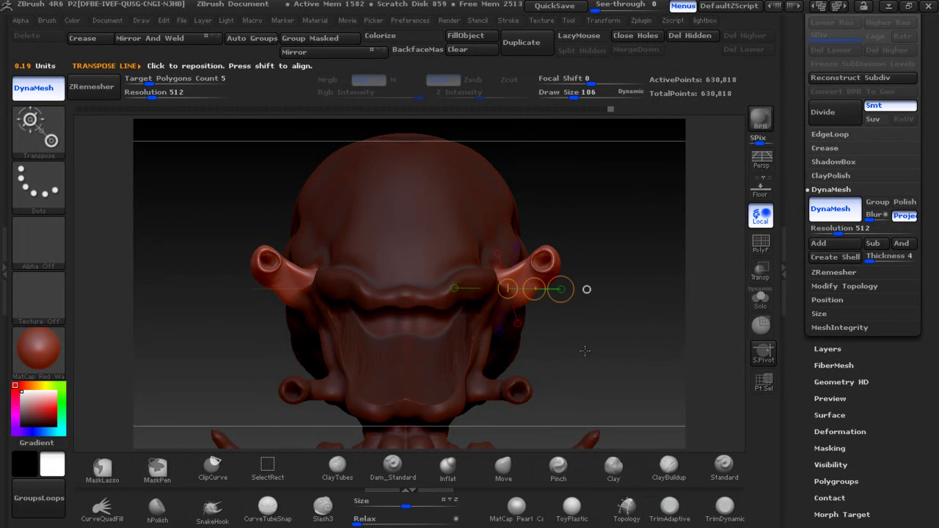
{"action": "left_click_drag", "start_coordinate": [585, 349], "coordinate": [652, 346]}
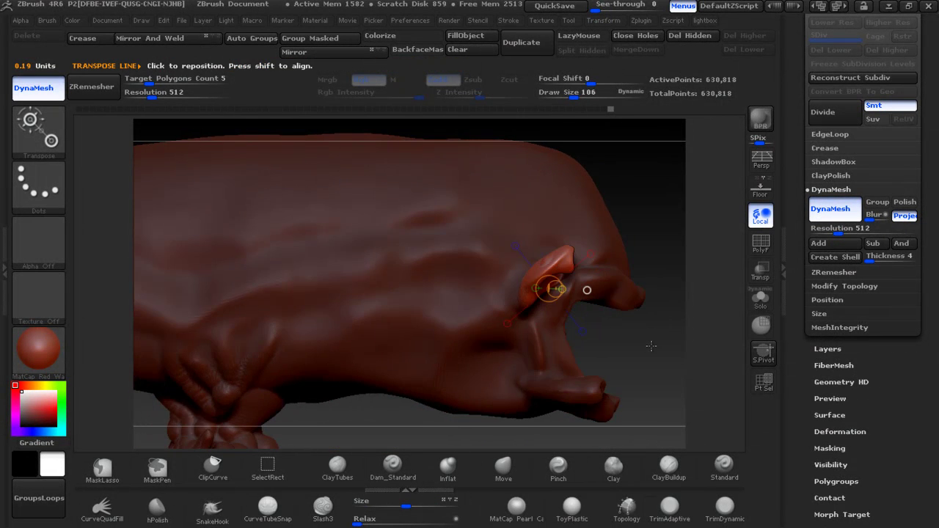
{"action": "left_click_drag", "start_coordinate": [625, 203], "coordinate": [567, 328]}
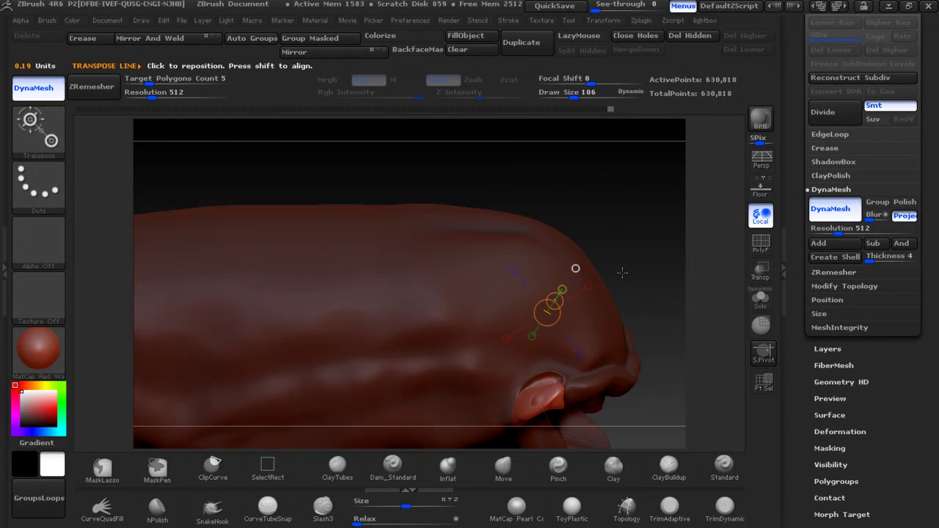
{"action": "mouse_move", "coordinate": [552, 291]}
{"action": "left_mouse_down"}
{"action": "mouse_move", "coordinate": [582, 288]}
{"action": "mouse_move", "coordinate": [616, 161]}
{"action": "left_mouse_up"}
Orbit around the model and clear the mask from the whole head
{"action": "left_click_drag", "start_coordinate": [667, 299], "coordinate": [582, 314]}
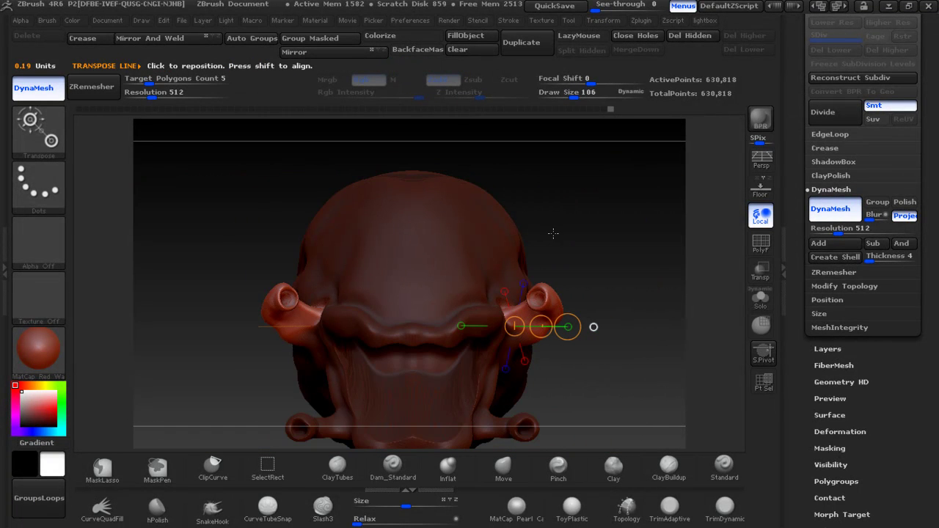
{"action": "left_click_drag", "start_coordinate": [553, 234], "coordinate": [577, 369]}
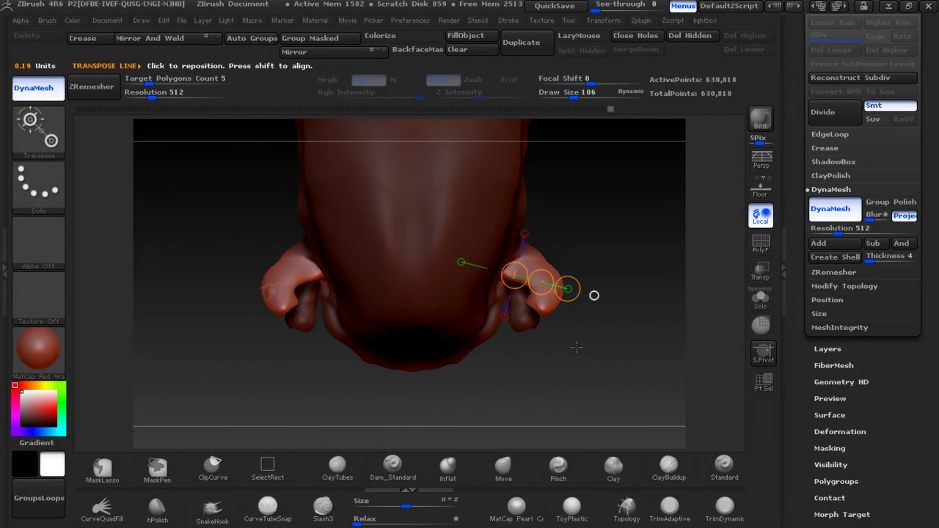
{"action": "mouse_move", "coordinate": [577, 347]}
{"action": "left_mouse_down"}
{"action": "mouse_move", "coordinate": [583, 242]}
{"action": "mouse_move", "coordinate": [602, 227]}
{"action": "mouse_move", "coordinate": [571, 282]}
{"action": "left_mouse_up"}
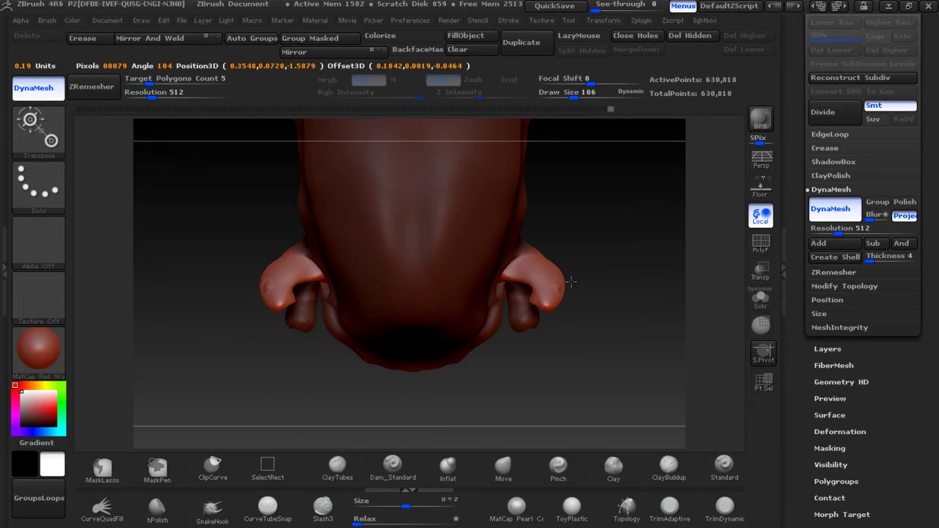
{"action": "left_click_drag", "start_coordinate": [571, 282], "coordinate": [577, 219]}
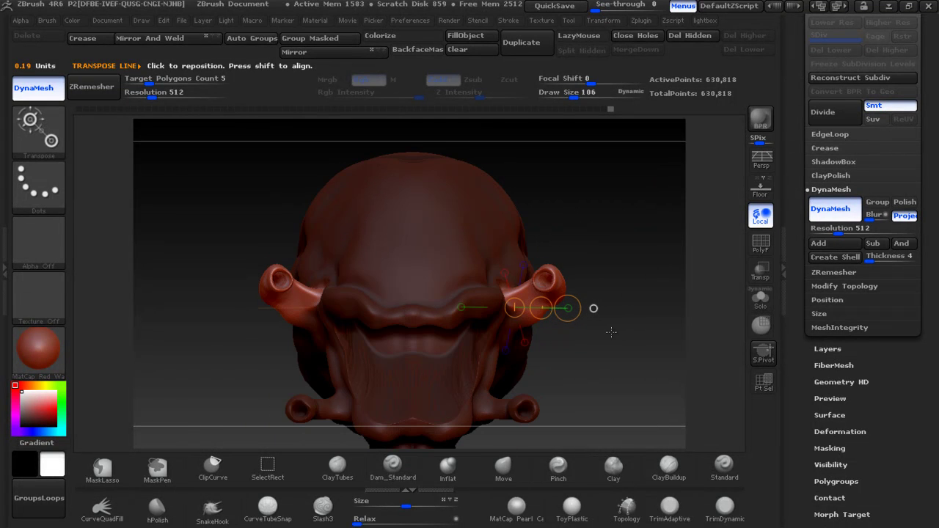
{"action": "left_click", "coordinate": [619, 290], "text": "ctrl"}
{"action": "left_click", "coordinate": [619, 289], "text": "ctrl"}
Frame the head from a low three-quarter view and save the project
{"action": "mouse_move", "coordinate": [601, 383]}
{"action": "left_mouse_down"}
{"action": "mouse_move", "coordinate": [621, 304]}
{"action": "mouse_move", "coordinate": [601, 335]}
{"action": "mouse_move", "coordinate": [461, 350]}
{"action": "left_mouse_up"}
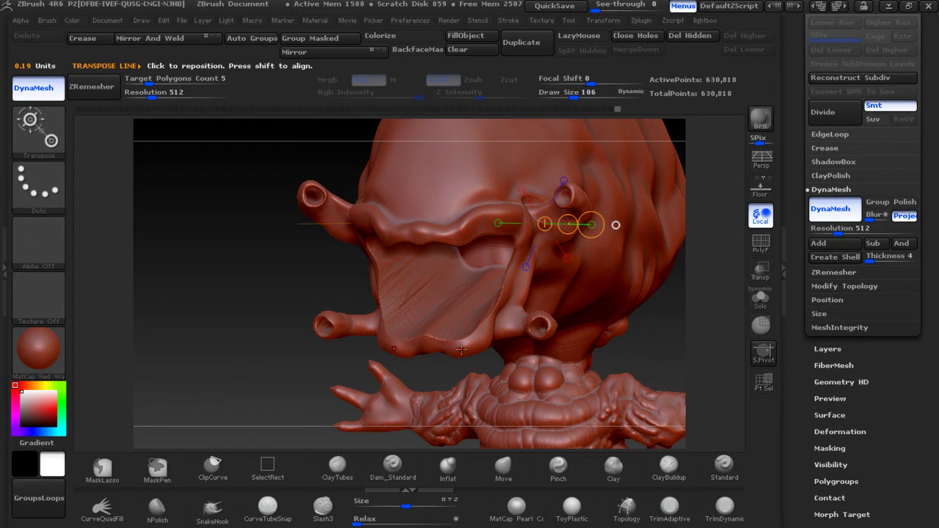
{"action": "mouse_move", "coordinate": [266, 284]}
{"action": "left_mouse_down", "text": "alt"}
{"action": "mouse_move", "coordinate": [265, 250]}
{"action": "mouse_move", "coordinate": [453, 282]}
{"action": "left_mouse_up", "text": "alt"}
{"action": "left_click_drag", "start_coordinate": [463, 337], "coordinate": [467, 346]}
{"action": "key", "text": "ctrl+s"}
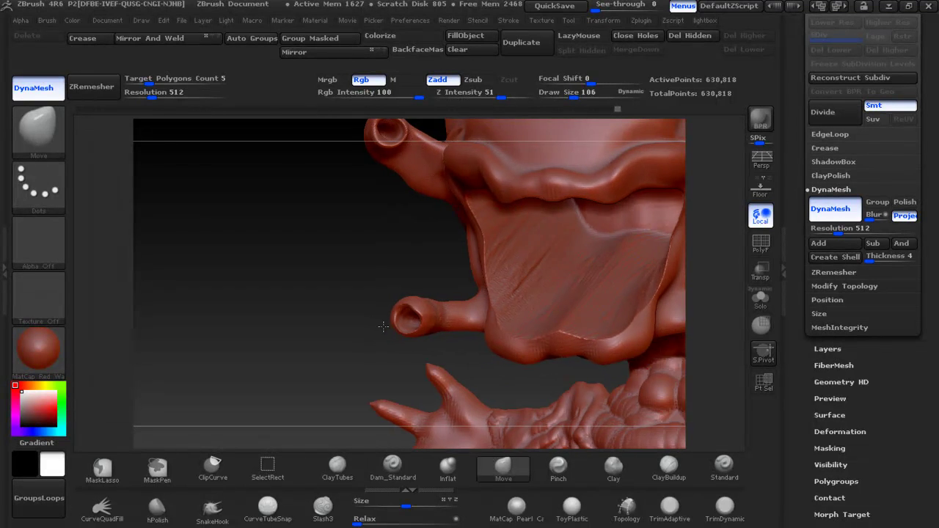
Lasso-mask the left tube, snap to a front view and shrink the brush to 70
{"action": "key", "text": "ctrl"}
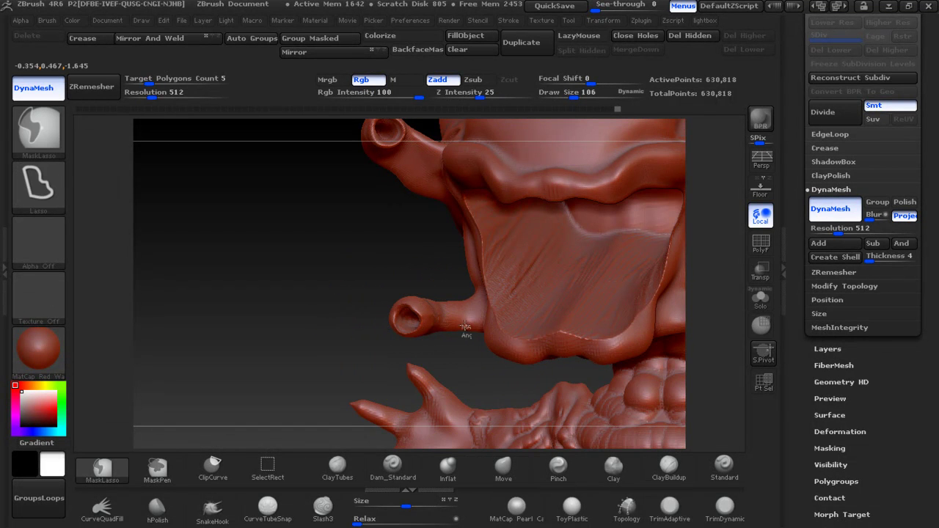
{"action": "left_click_drag", "start_coordinate": [465, 326], "coordinate": [419, 367], "text": "ctrl"}
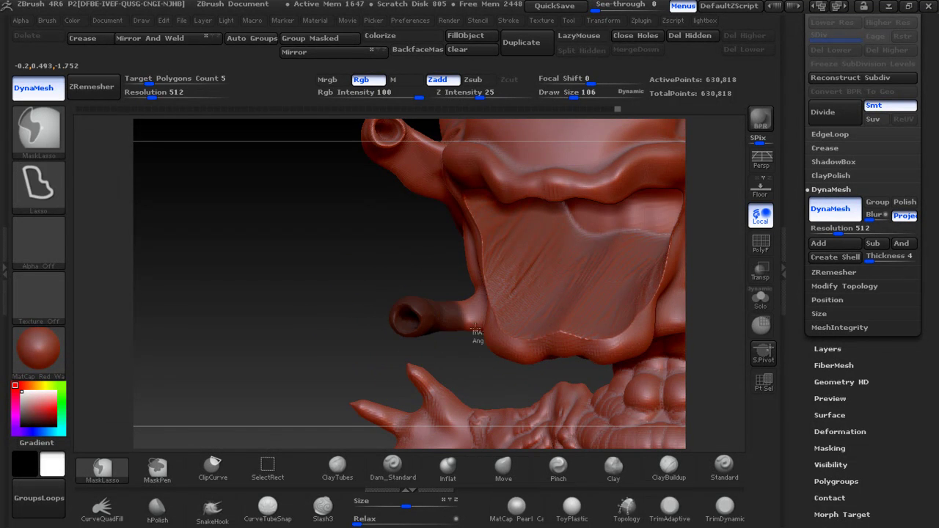
{"action": "left_click_drag", "start_coordinate": [277, 352], "coordinate": [394, 316]}
{"action": "left_click_drag", "start_coordinate": [298, 317], "coordinate": [262, 246], "text": "shift"}
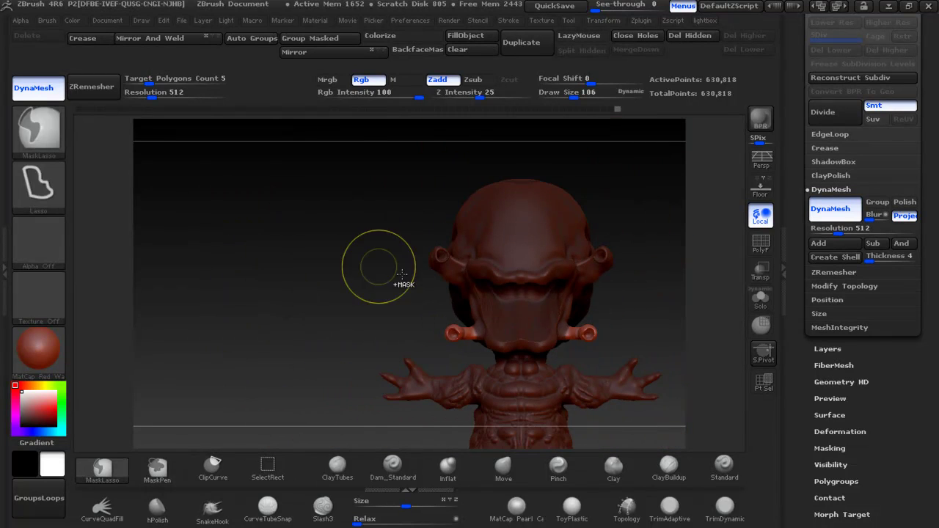
{"action": "left_click_drag", "start_coordinate": [639, 310], "coordinate": [494, 254]}
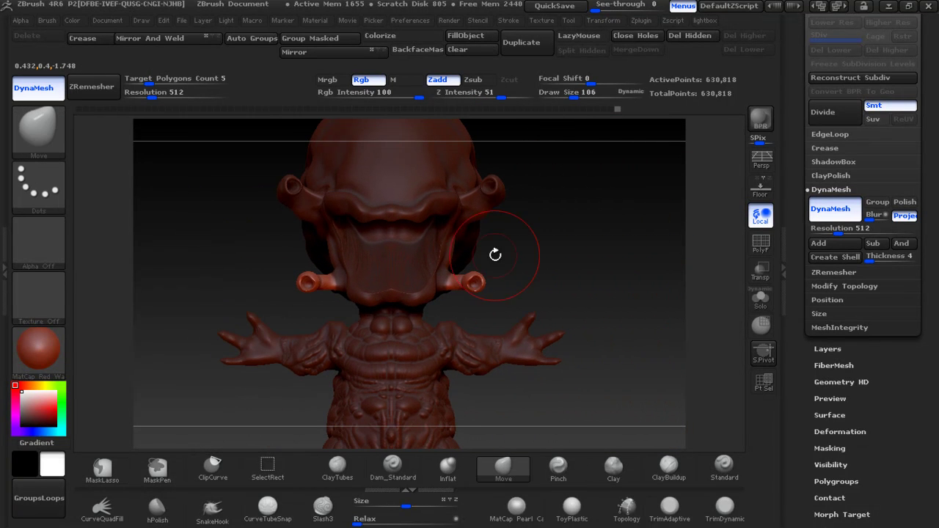
{"action": "key", "text": "["}
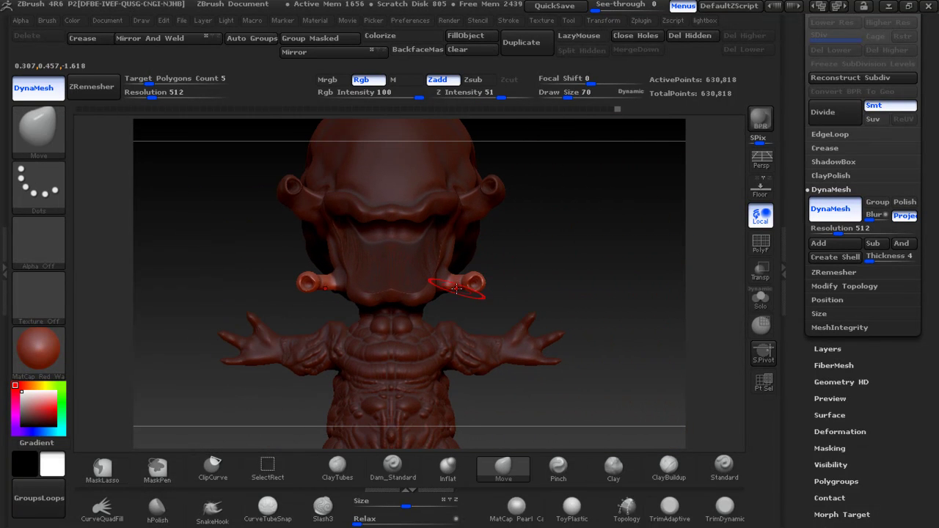
Rotate both side tubes downward with Transpose, redrawing the line on the right ear
{"action": "key", "text": "w"}
{"action": "left_click", "coordinate": [450, 286]}
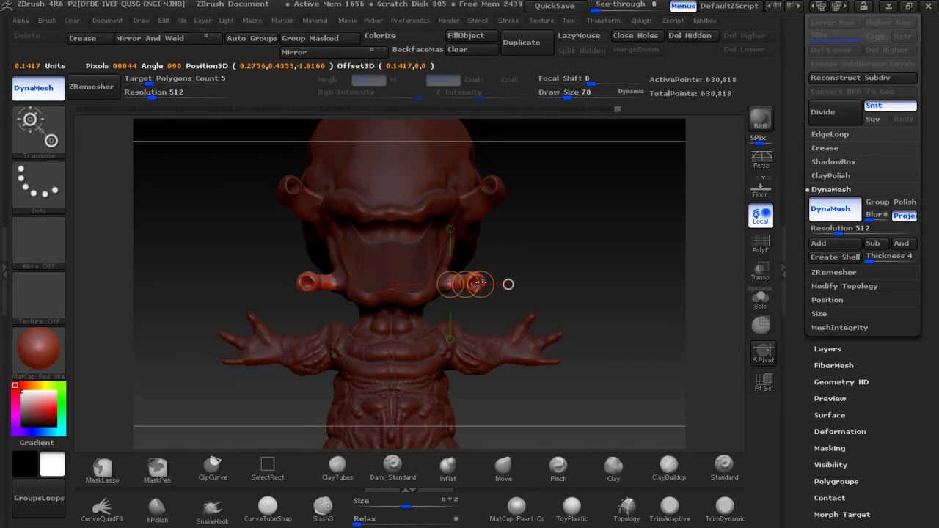
{"action": "left_click_drag", "start_coordinate": [485, 284], "coordinate": [484, 284]}
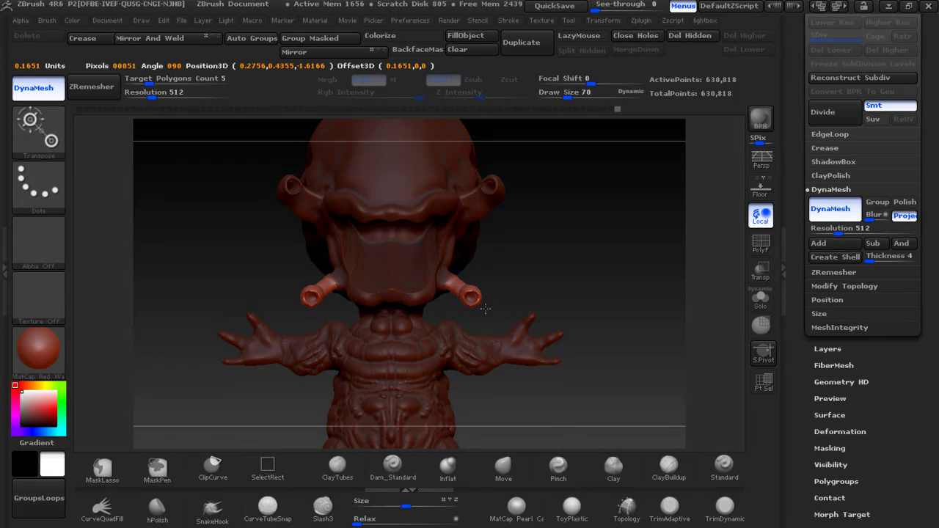
{"action": "mouse_move", "coordinate": [514, 293]}
{"action": "left_mouse_down"}
{"action": "mouse_move", "coordinate": [547, 255]}
{"action": "mouse_move", "coordinate": [569, 262]}
{"action": "mouse_move", "coordinate": [500, 393]}
{"action": "left_mouse_up"}
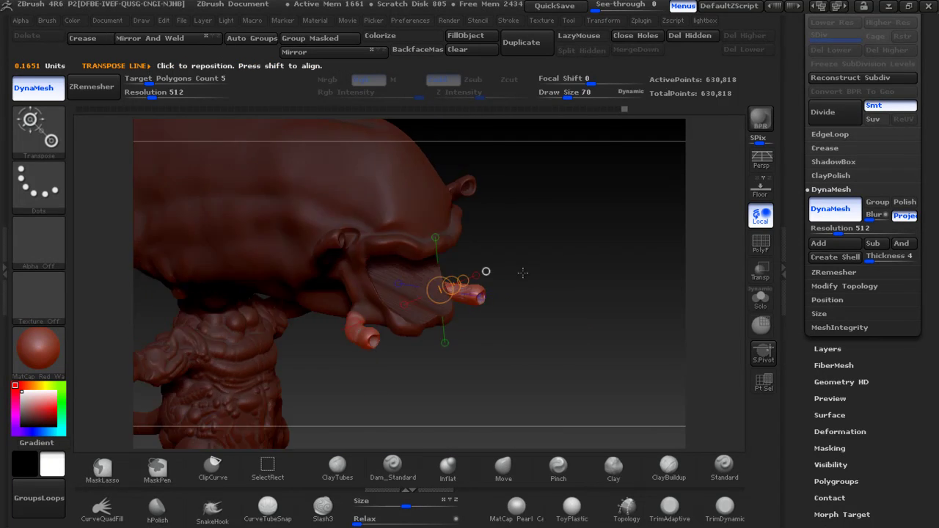
{"action": "left_click_drag", "start_coordinate": [471, 277], "coordinate": [440, 231]}
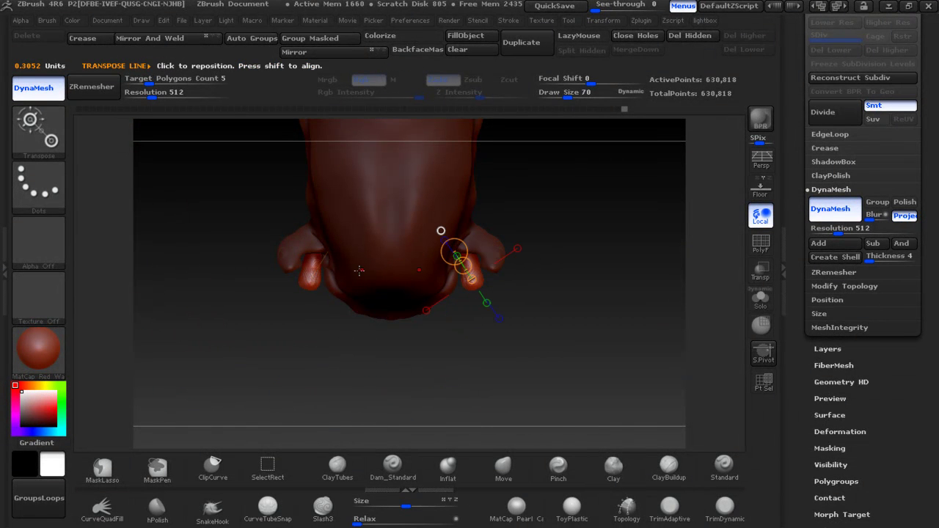
{"action": "left_click_drag", "start_coordinate": [342, 233], "coordinate": [292, 279]}
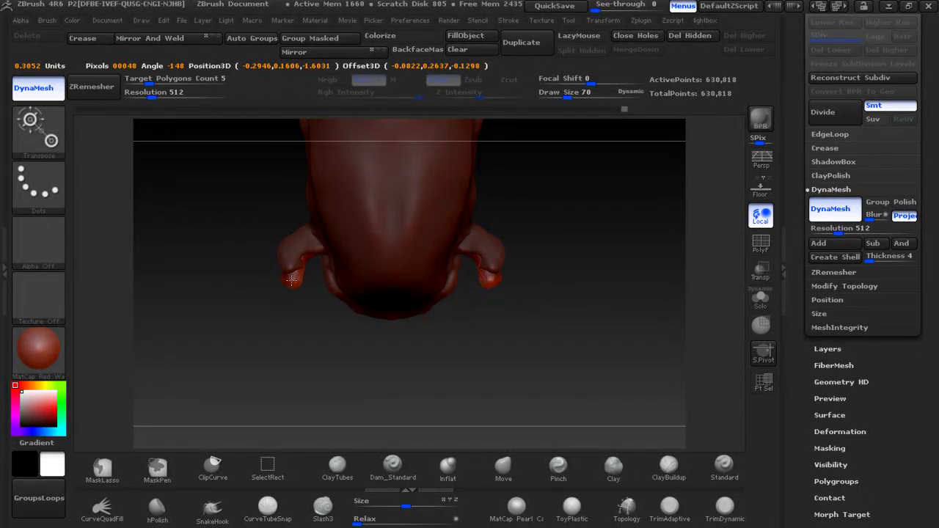
{"action": "left_click_drag", "start_coordinate": [439, 229], "coordinate": [485, 300]}
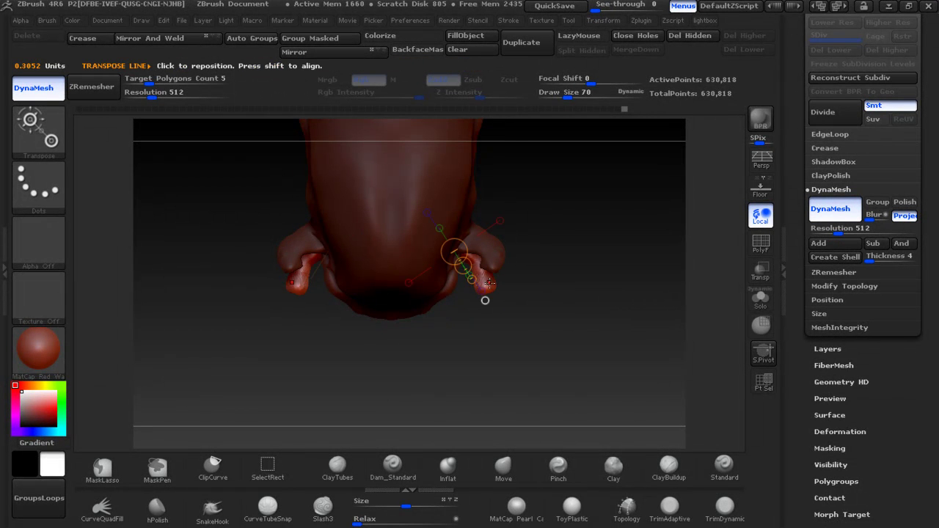
{"action": "left_click_drag", "start_coordinate": [464, 266], "coordinate": [480, 269]}
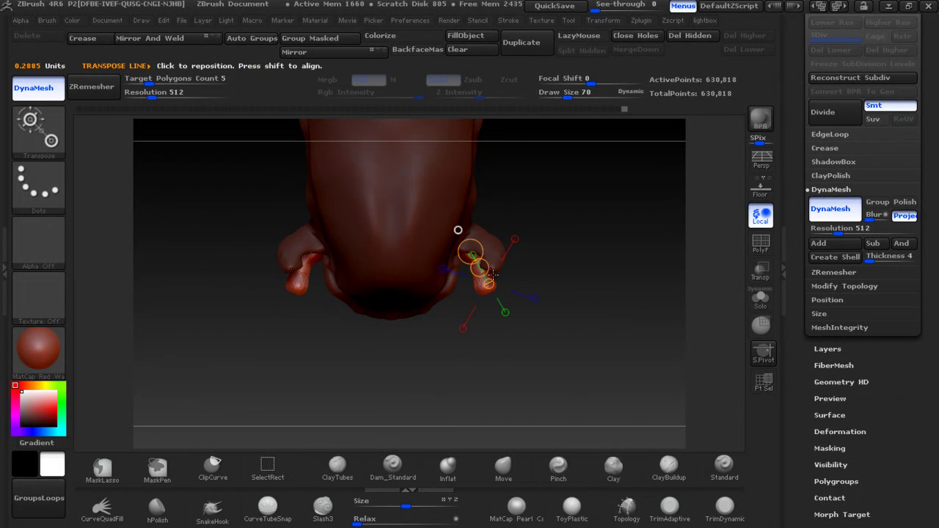
Undo the last pose changes and orbit back to a front view
{"action": "key", "text": "q"}
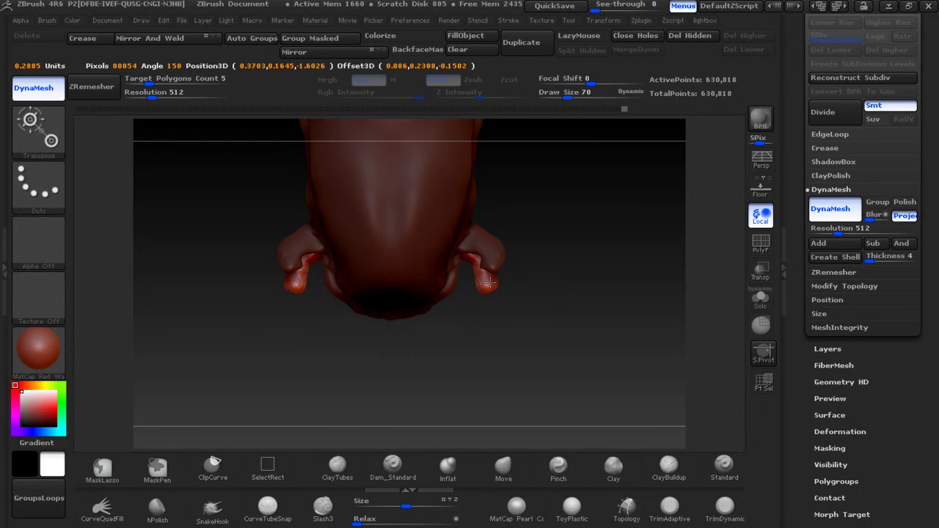
{"action": "key", "text": "w"}
{"action": "mouse_move", "coordinate": [499, 306]}
{"action": "left_mouse_down"}
{"action": "mouse_move", "coordinate": [455, 269]}
{"action": "mouse_move", "coordinate": [516, 316]}
{"action": "left_mouse_up"}
{"action": "key", "text": "ctrl+z"}
{"action": "key", "text": "q"}
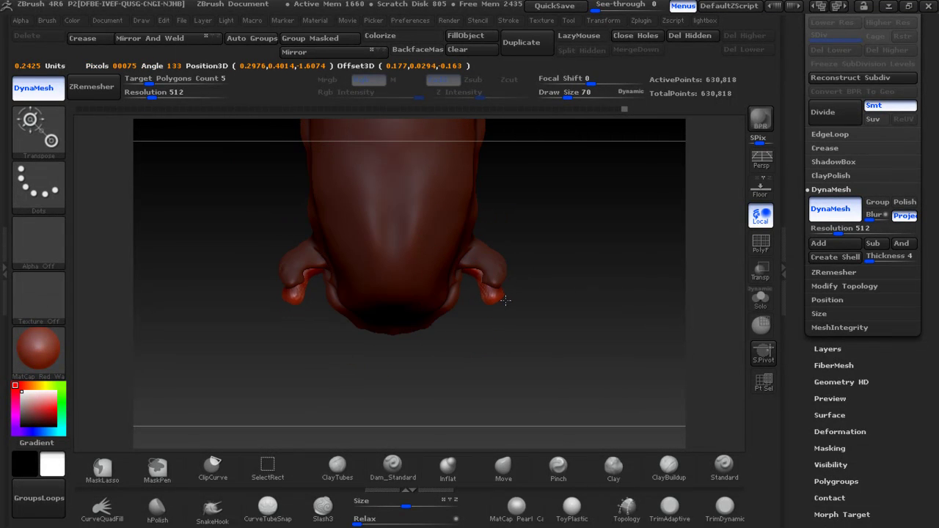
{"action": "key", "text": "w"}
{"action": "left_click_drag", "start_coordinate": [512, 300], "coordinate": [476, 197]}
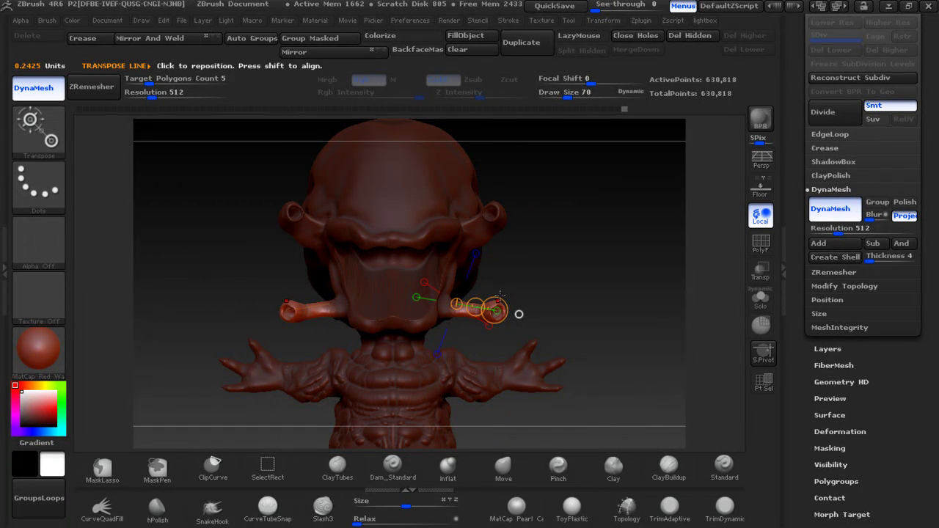
{"action": "key", "text": "q"}
Shorten both side tusks into tilted stubs and clear the body mask
{"action": "left_click_drag", "start_coordinate": [475, 308], "coordinate": [459, 305]}
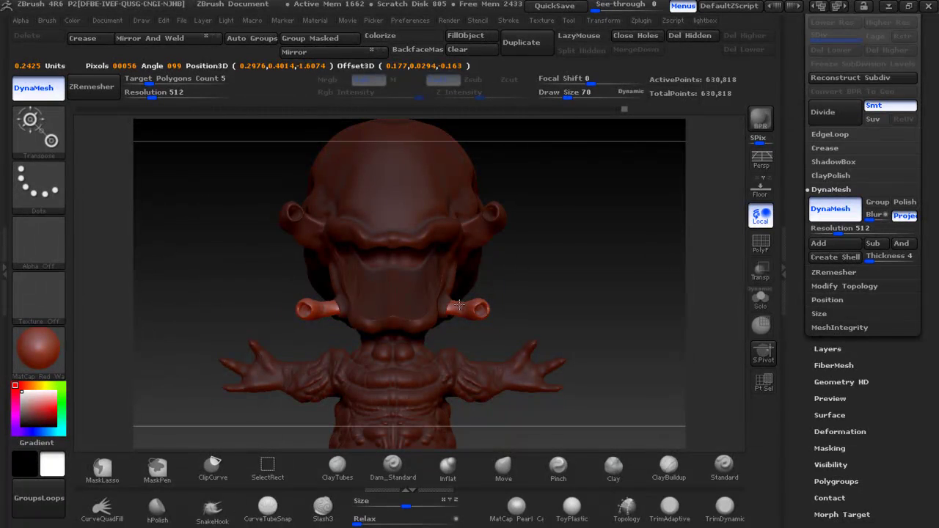
{"action": "key", "text": "w"}
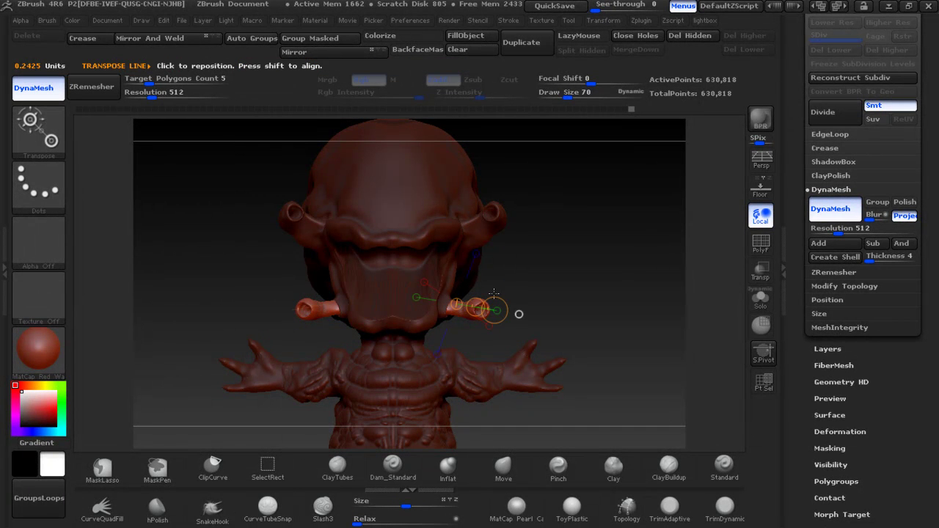
{"action": "left_click_drag", "start_coordinate": [495, 309], "coordinate": [488, 316]}
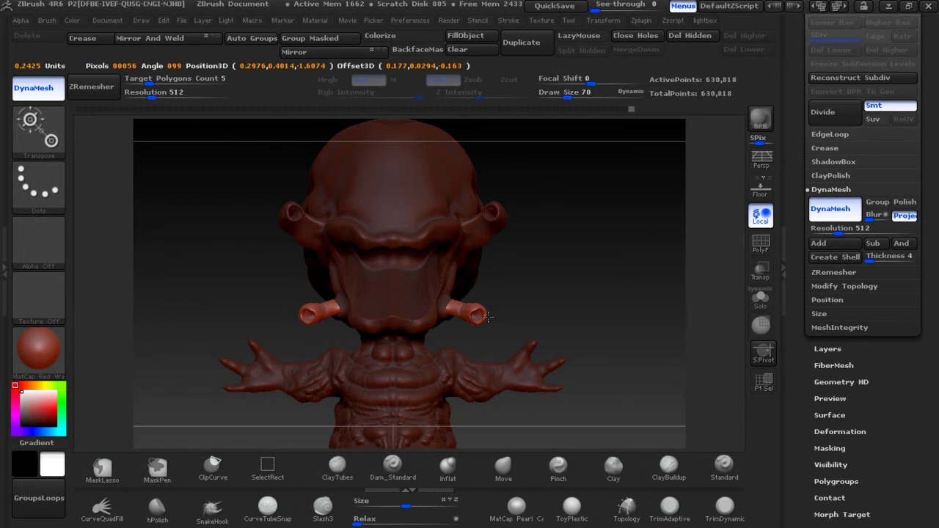
{"action": "key", "text": "w"}
{"action": "mouse_move", "coordinate": [568, 297]}
{"action": "left_mouse_down", "text": "ctrl"}
{"action": "mouse_move", "coordinate": [635, 236]}
{"action": "mouse_move", "coordinate": [614, 168]}
{"action": "mouse_move", "coordinate": [597, 291]}
{"action": "left_mouse_up", "text": "ctrl"}
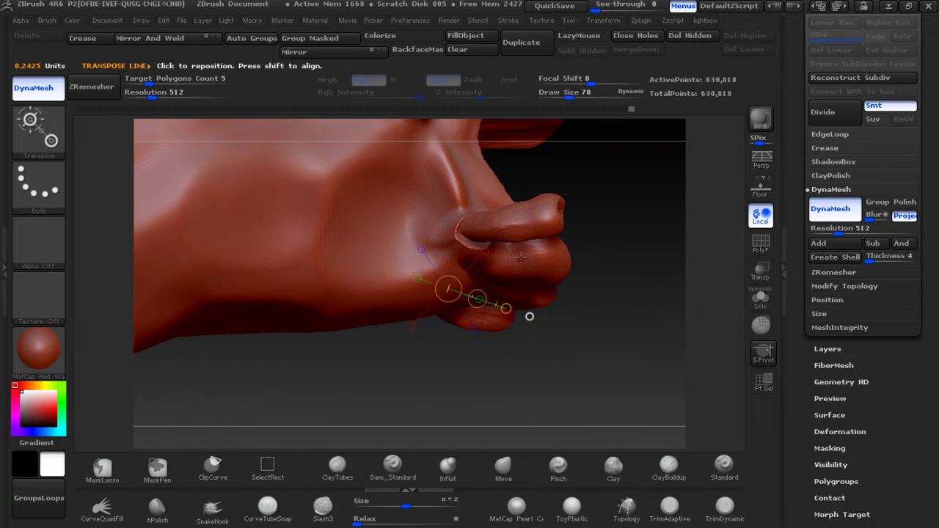
Build up ClayTubes strokes at the tusk joint and Shift-smooth it into the jaw
{"action": "key", "text": "b"}
{"action": "key", "text": "m"}
{"action": "key", "text": "v"}
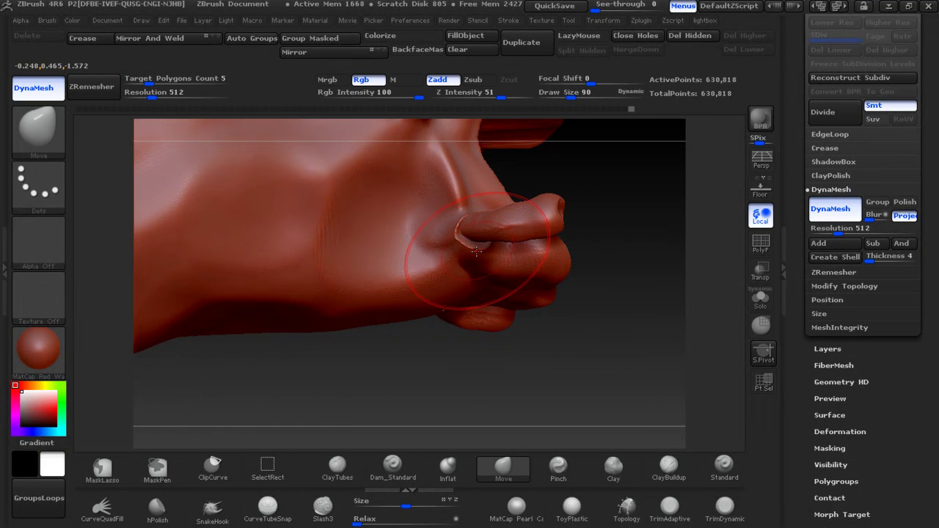
{"action": "key", "text": "bracketleft"}
{"action": "key", "text": "bracketleft"}
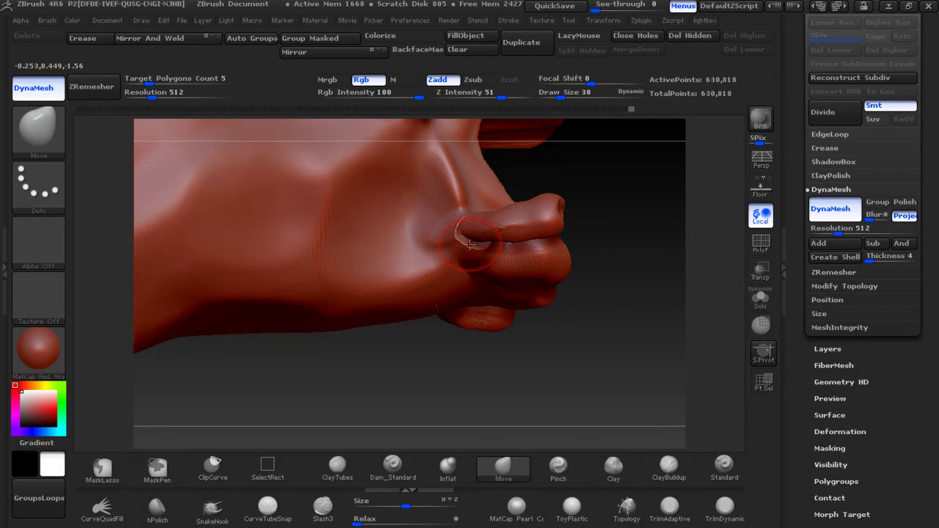
{"action": "key", "text": "shift"}
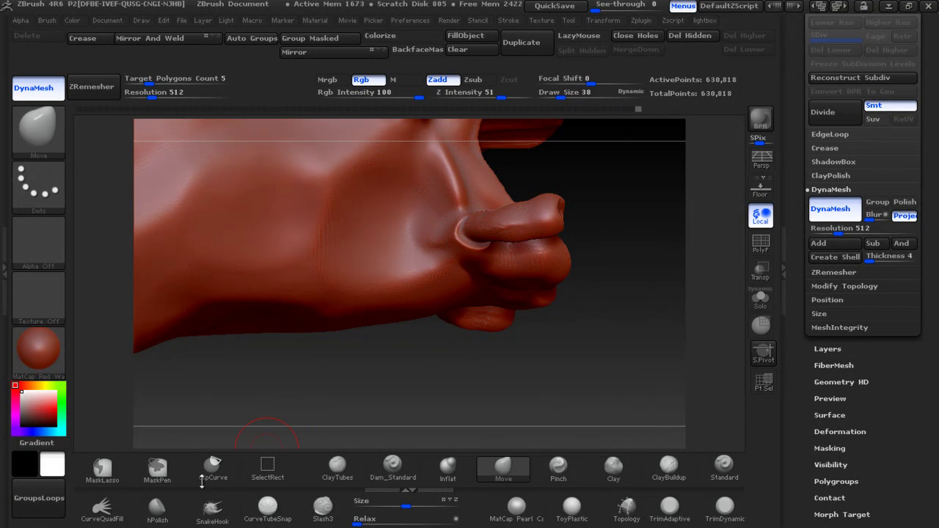
{"action": "left_click", "coordinate": [341, 466]}
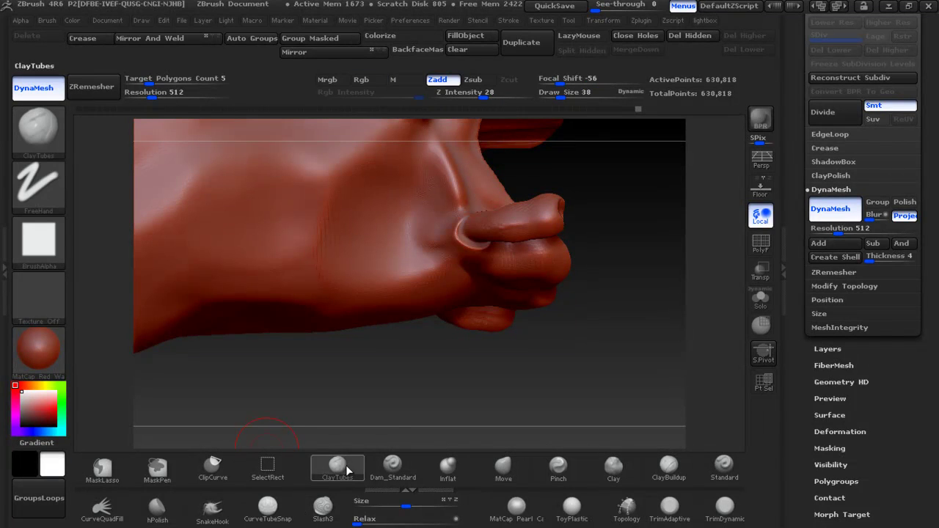
{"action": "mouse_move", "coordinate": [475, 218]}
{"action": "left_mouse_down"}
{"action": "mouse_move", "coordinate": [459, 233]}
{"action": "mouse_move", "coordinate": [469, 250]}
{"action": "left_mouse_up"}
{"action": "left_click_drag", "start_coordinate": [440, 221], "coordinate": [470, 209], "text": "shift"}
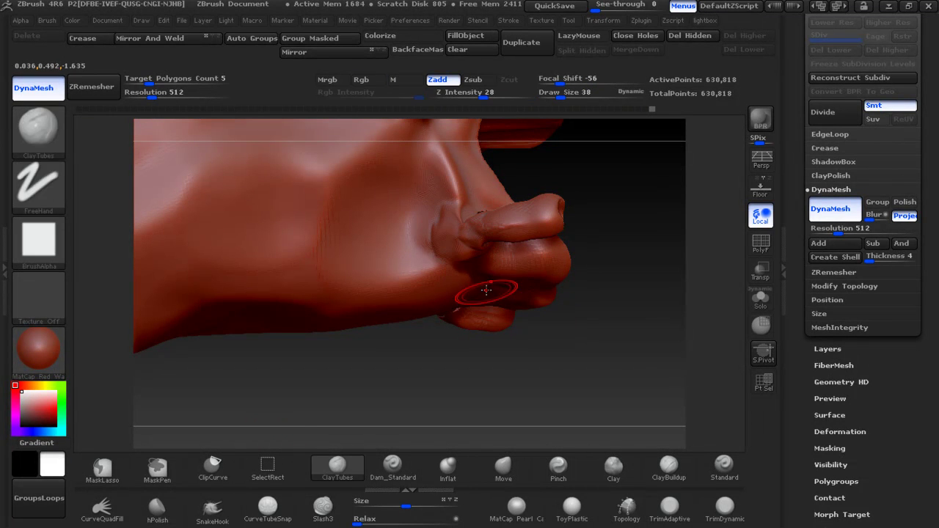
{"action": "key", "text": "shift"}
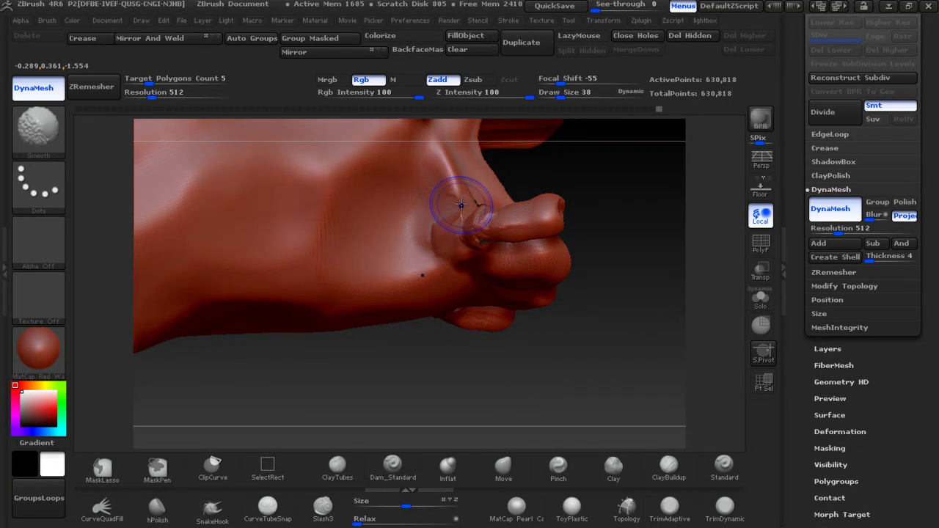
{"action": "left_click_drag", "start_coordinate": [461, 205], "coordinate": [483, 230], "text": "shift"}
Frame the whole character and rotate it to a straight side view
{"action": "left_click_drag", "start_coordinate": [623, 191], "coordinate": [538, 218]}
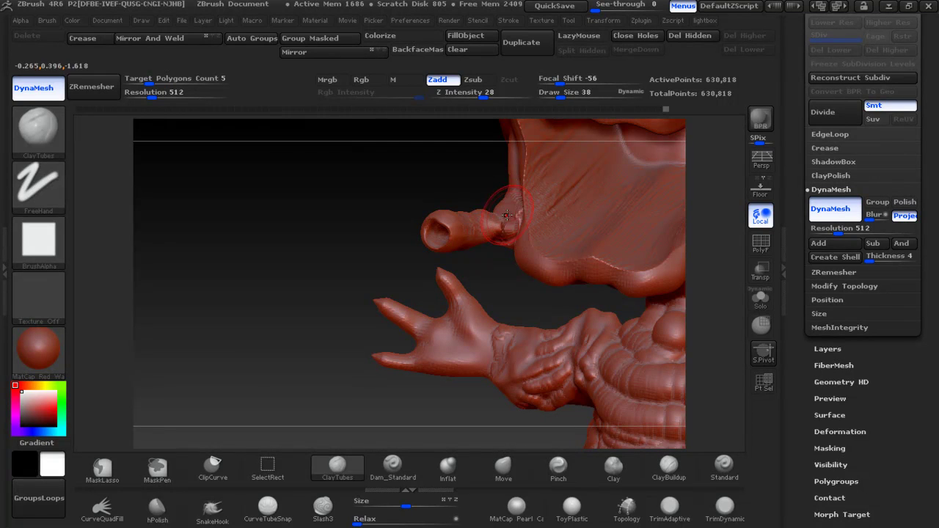
{"action": "key", "text": "shift"}
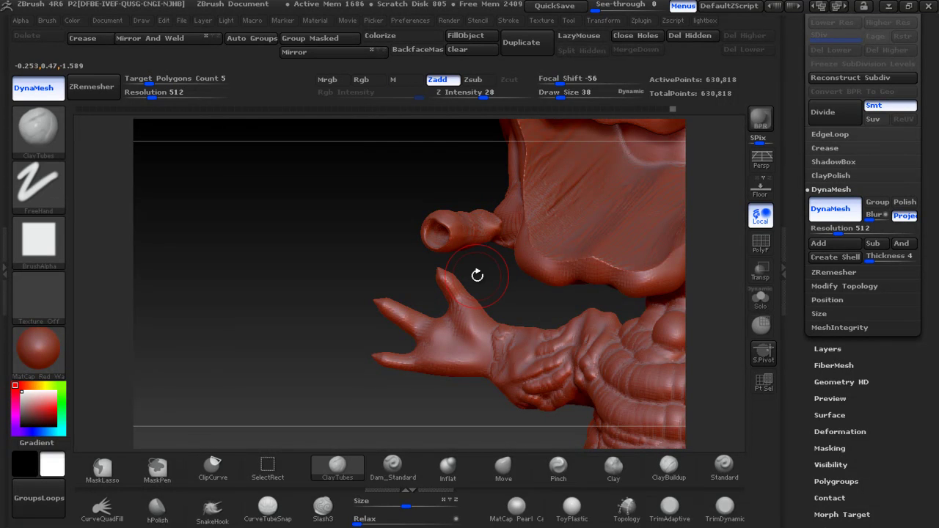
{"action": "key", "text": "f"}
{"action": "left_click_drag", "start_coordinate": [529, 248], "coordinate": [578, 219]}
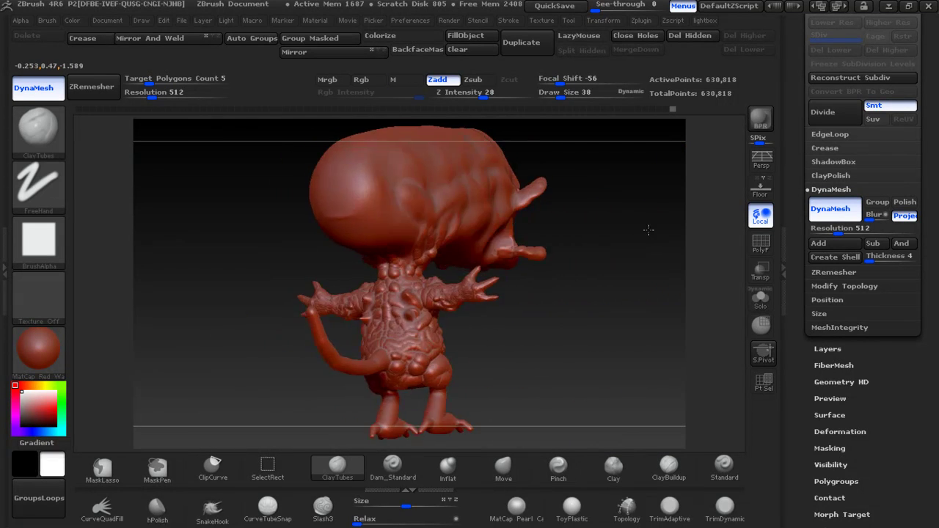
{"action": "left_click_drag", "start_coordinate": [648, 227], "coordinate": [638, 215], "text": "shift"}
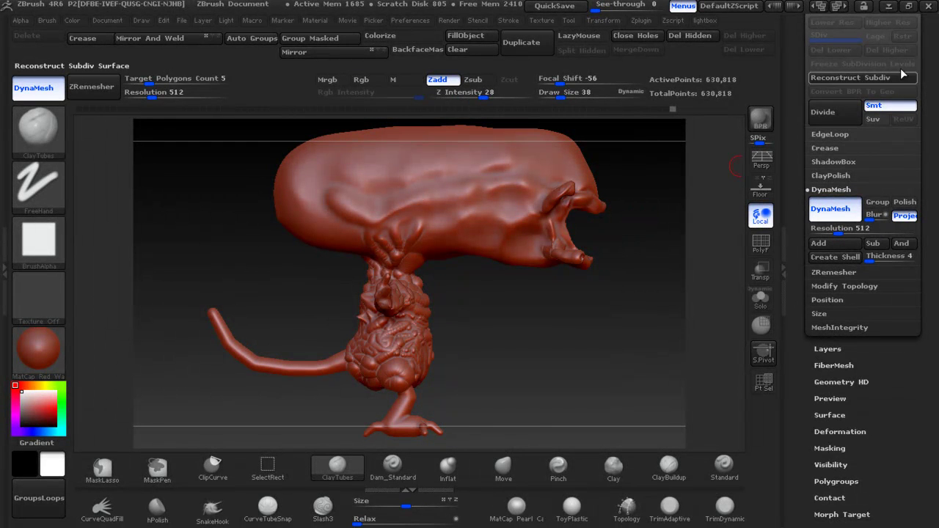
Overwrite the existing predalien tool file via Tool > Save As, then switch to the reference photo
{"action": "scroll", "coordinate": [921, 62], "scroll_direction": "up", "scroll_amount": 3}
{"action": "scroll", "coordinate": [921, 67], "scroll_direction": "up", "scroll_amount": 5}
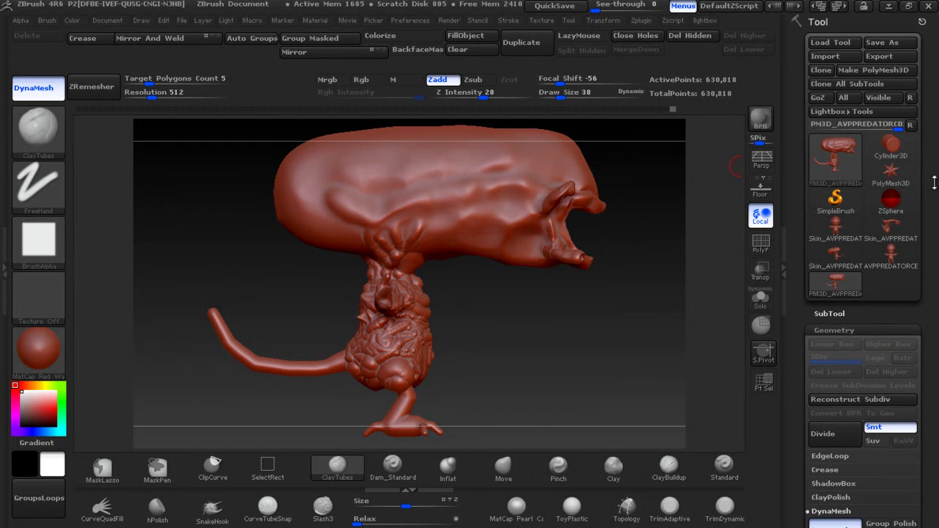
{"action": "left_click", "coordinate": [885, 44]}
{"action": "left_click", "coordinate": [522, 469]}
{"action": "left_click", "coordinate": [511, 263]}
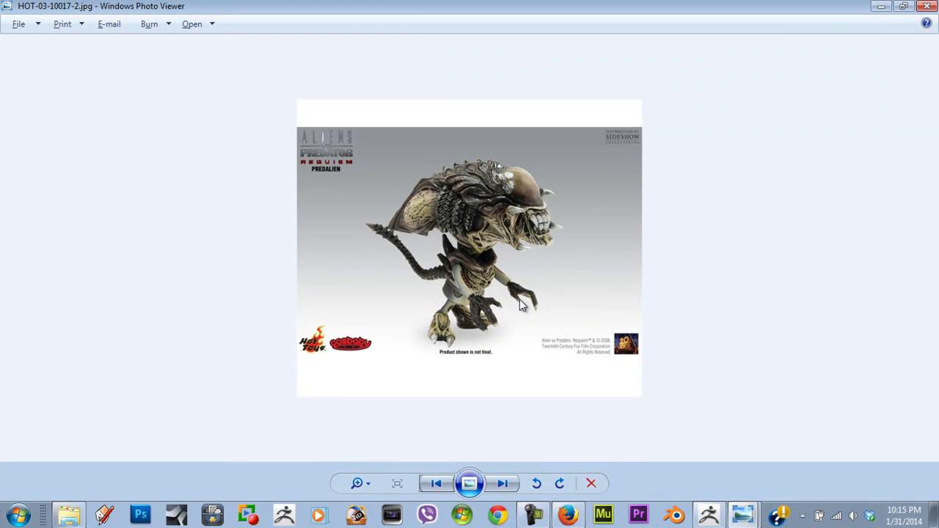
{"action": "key", "text": "alt+Tab"}
{"action": "key", "text": "alt+Tab"}
Study the Predalien reference photo, then return to the ZBrush sculpt
{"action": "key", "text": "alt+Tab"}
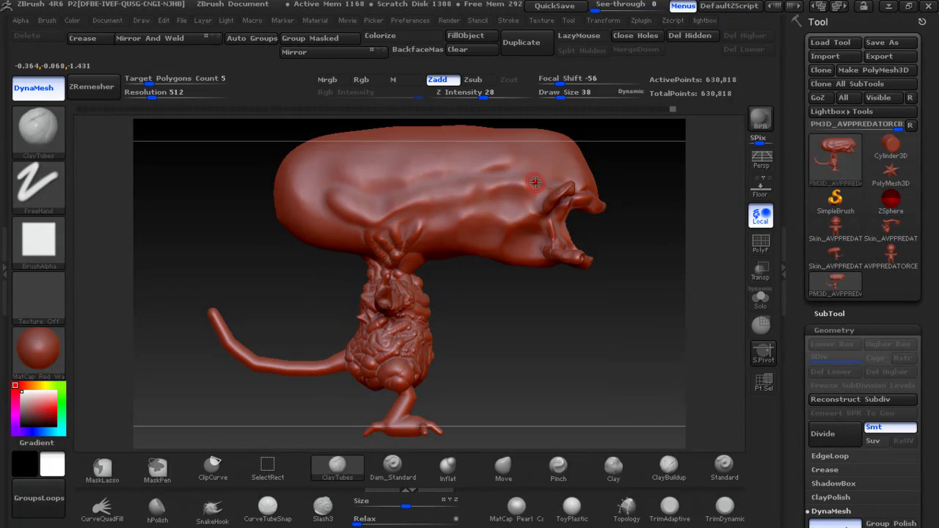
Apply the dj_comiclizard material and rotate the head down toward the viewer
{"action": "left_click", "coordinate": [62, 349]}
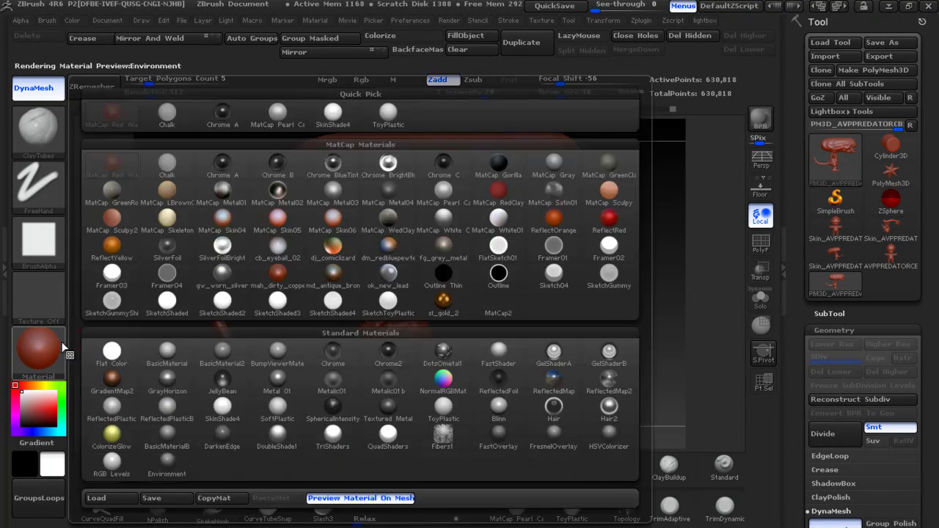
{"action": "left_click", "coordinate": [334, 247]}
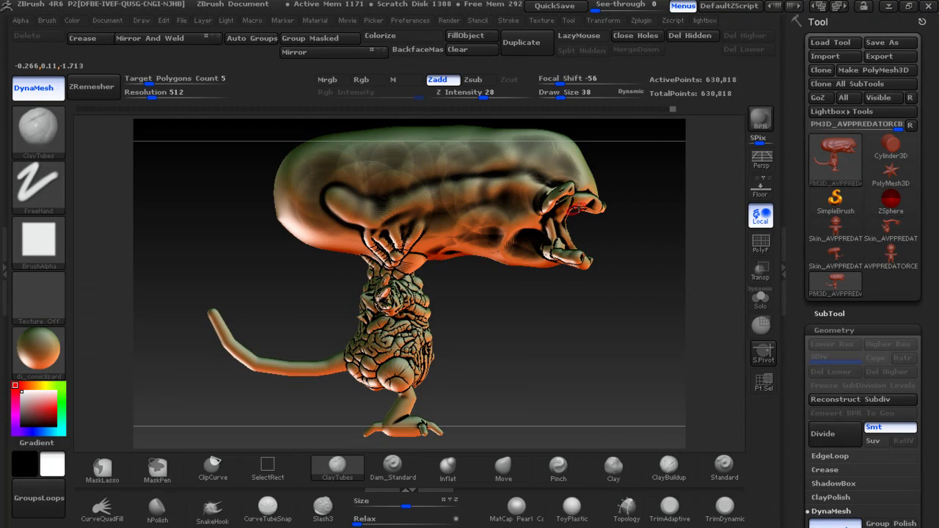
{"action": "left_click_drag", "start_coordinate": [620, 185], "coordinate": [545, 222]}
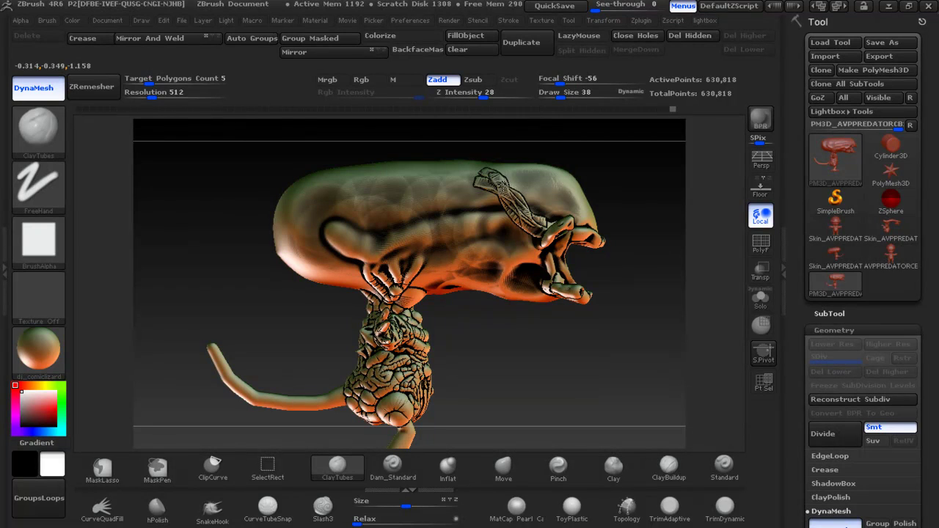
{"action": "mouse_move", "coordinate": [602, 191]}
{"action": "left_mouse_down"}
{"action": "mouse_move", "coordinate": [576, 170]}
{"action": "mouse_move", "coordinate": [615, 193]}
{"action": "mouse_move", "coordinate": [550, 188]}
{"action": "left_mouse_up"}
Sculpt mirrored ClayTubes strap bands across the head toward the centre line, redoing undone strokes
{"action": "mouse_move", "coordinate": [517, 292]}
{"action": "left_mouse_down"}
{"action": "mouse_move", "coordinate": [474, 259]}
{"action": "mouse_move", "coordinate": [475, 247]}
{"action": "mouse_move", "coordinate": [424, 260]}
{"action": "mouse_move", "coordinate": [396, 241]}
{"action": "mouse_move", "coordinate": [452, 270]}
{"action": "mouse_move", "coordinate": [334, 244]}
{"action": "left_mouse_up"}
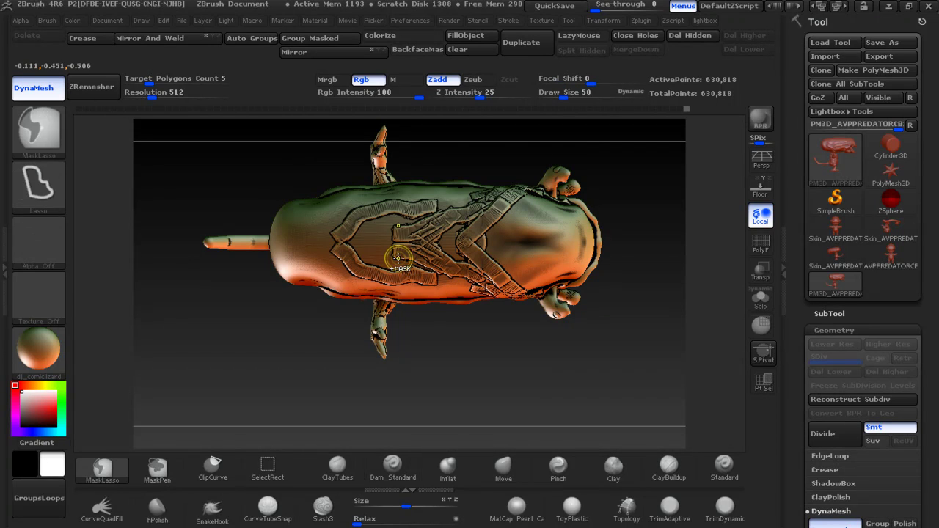
{"action": "key", "text": "ctrl+z"}
{"action": "key", "text": "ctrl+z"}
{"action": "key", "text": "ctrl+z"}
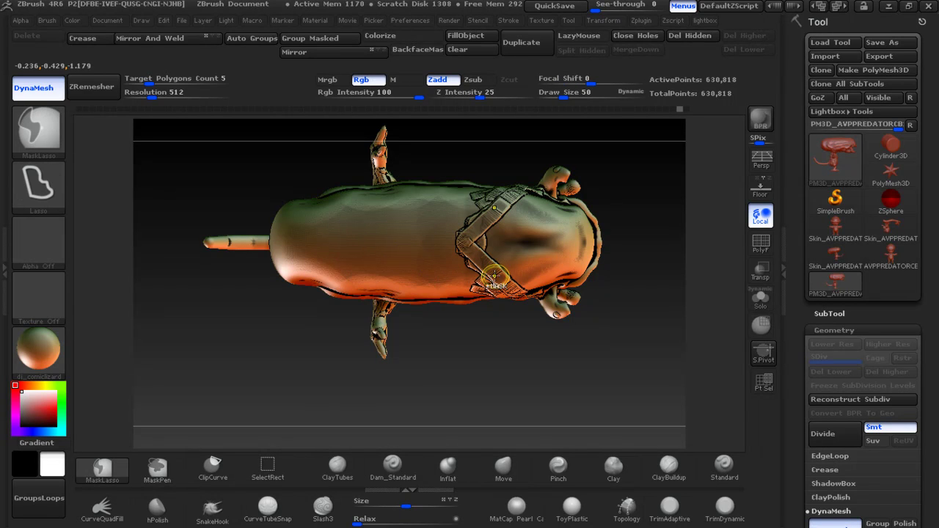
{"action": "key", "text": "ctrl+z"}
{"action": "key", "text": "ctrl+z"}
{"action": "left_click_drag", "start_coordinate": [508, 292], "coordinate": [477, 251]}
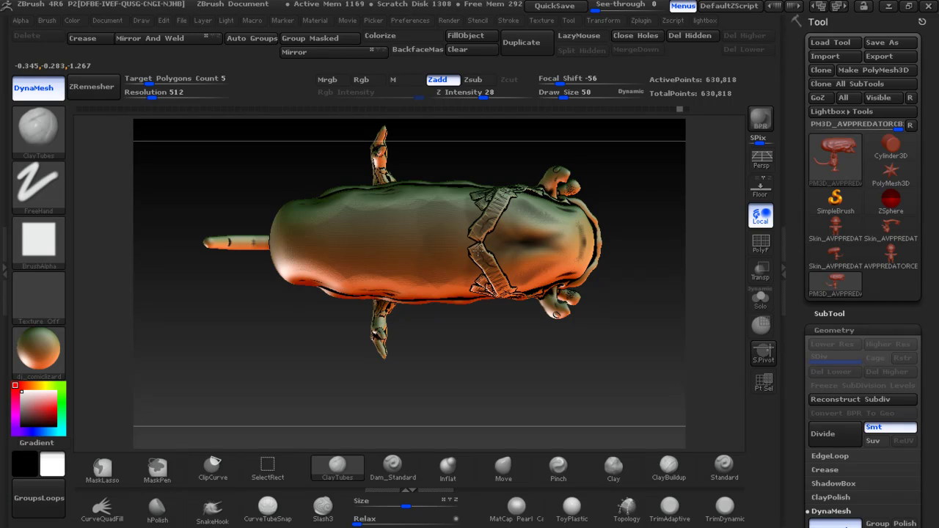
{"action": "left_click_drag", "start_coordinate": [486, 286], "coordinate": [445, 251]}
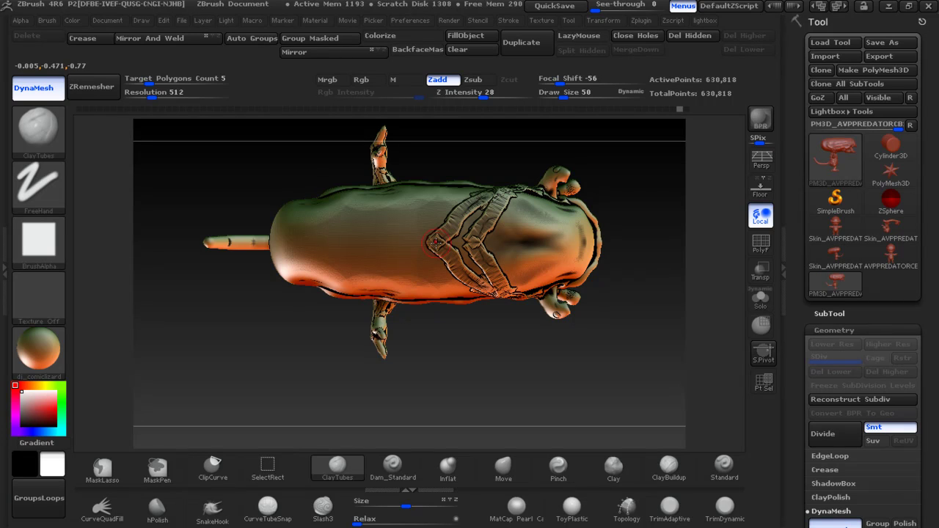
{"action": "key", "text": "alt+Tab"}
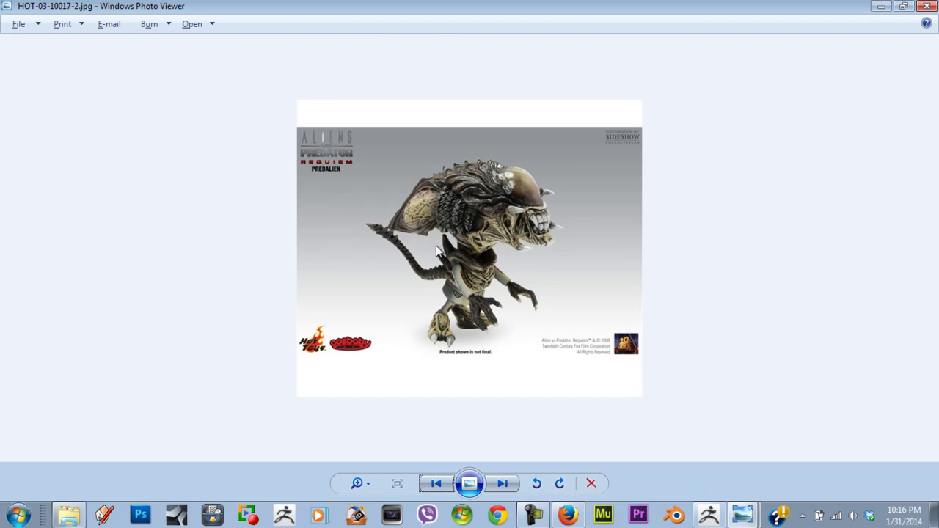
Extend the head straps toward the centre line and rotate the model to a side view
{"action": "key", "text": "alt+Tab"}
{"action": "left_click_drag", "start_coordinate": [448, 264], "coordinate": [385, 248]}
{"action": "left_click_drag", "start_coordinate": [470, 330], "coordinate": [457, 180]}
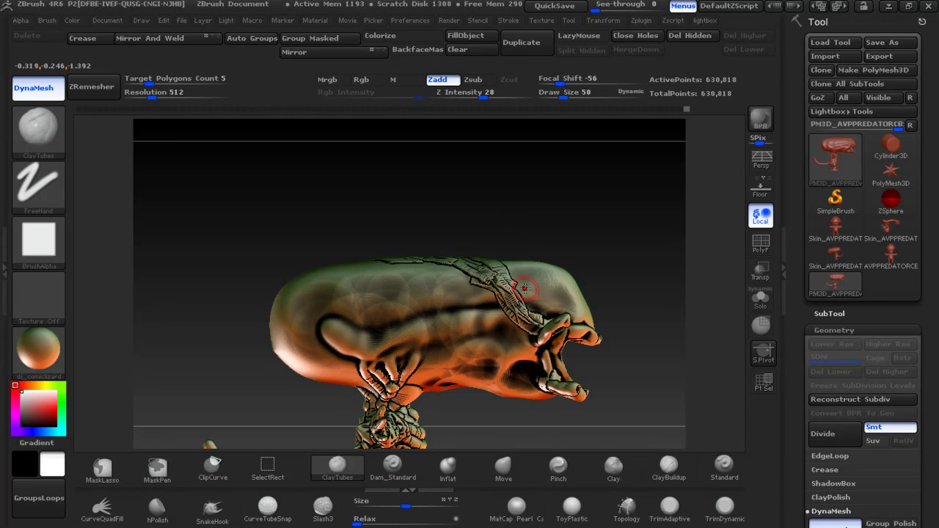
Tumble the model to inspect the ribbed bands across the top of the head
{"action": "left_click_drag", "start_coordinate": [519, 194], "coordinate": [517, 297]}
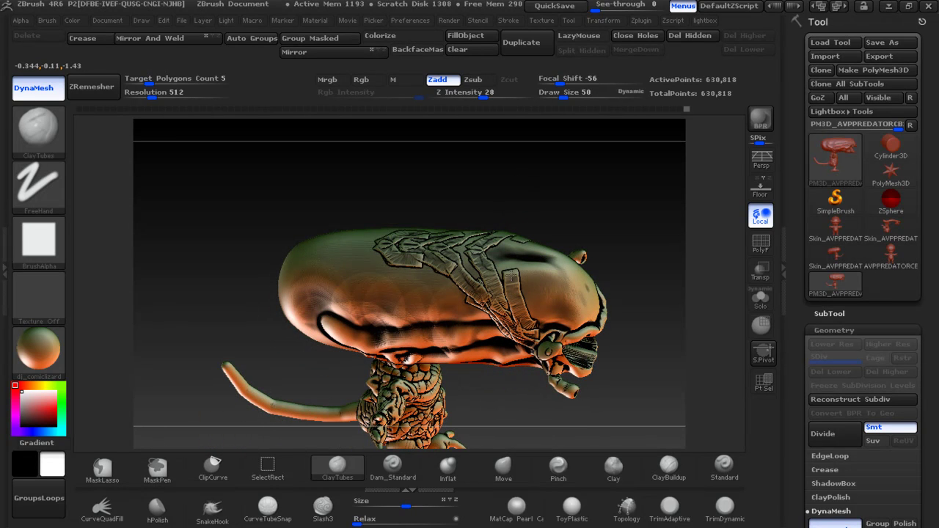
{"action": "mouse_move", "coordinate": [566, 188]}
{"action": "left_mouse_down"}
{"action": "mouse_move", "coordinate": [576, 126]}
{"action": "mouse_move", "coordinate": [577, 142]}
{"action": "left_mouse_up"}
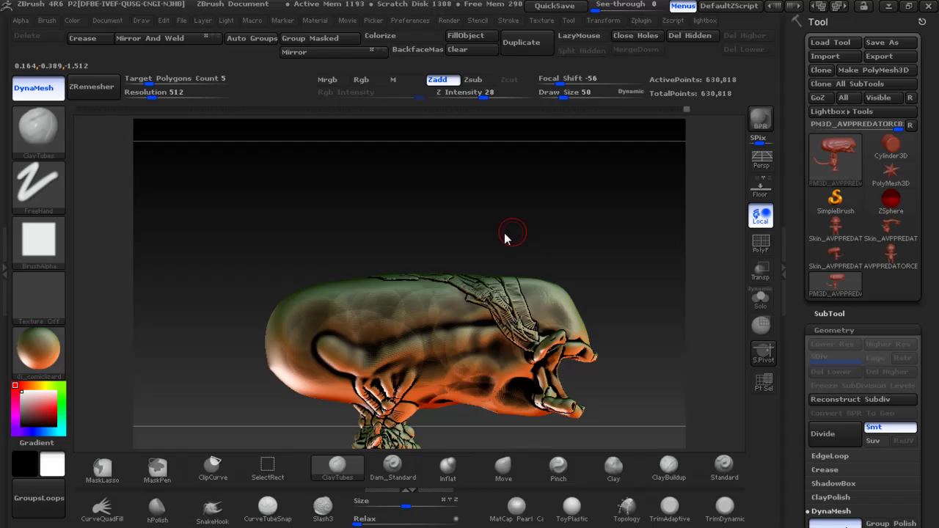
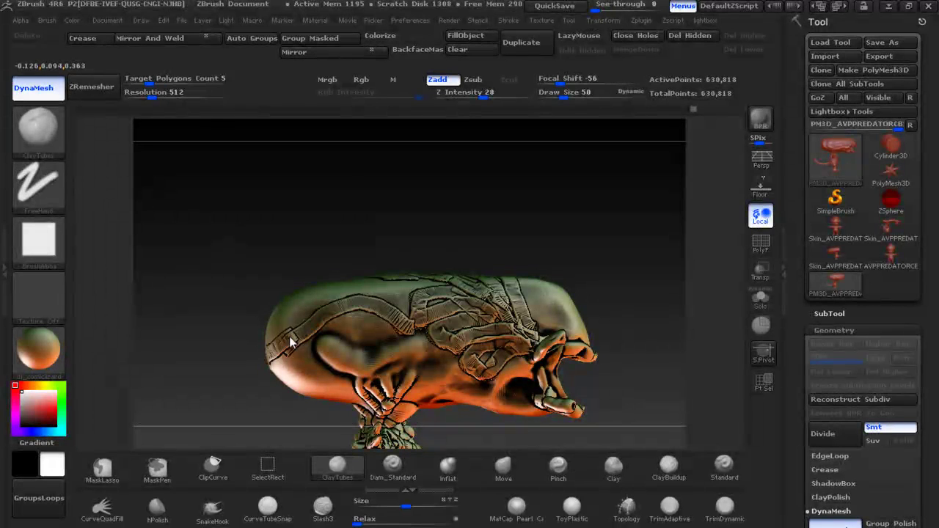
Carve curved ClayTubes grooves on the head's side and upper-left, checking the reference photo
{"action": "mouse_move", "coordinate": [405, 333]}
{"action": "left_mouse_down"}
{"action": "mouse_move", "coordinate": [291, 376]}
{"action": "mouse_move", "coordinate": [364, 376]}
{"action": "left_mouse_up"}
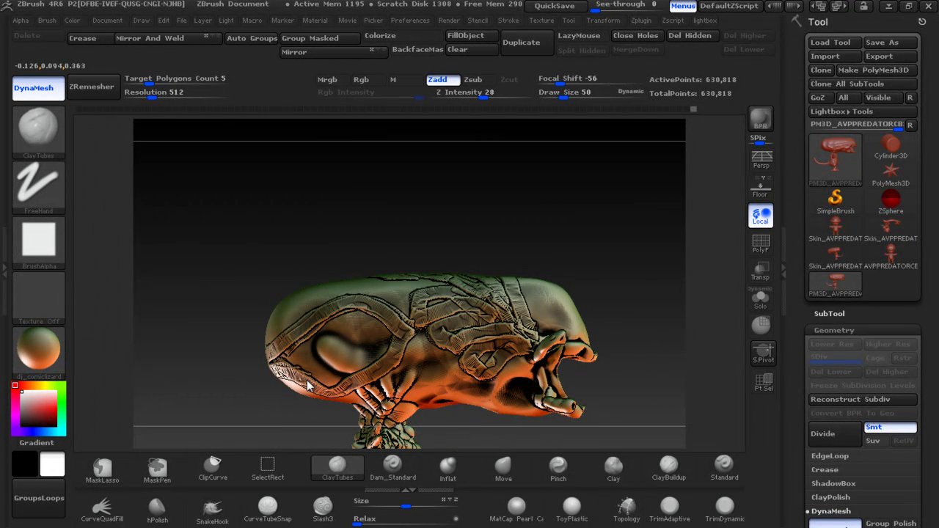
{"action": "key", "text": "alt+Tab"}
{"action": "key", "text": "alt+Tab"}
{"action": "mouse_move", "coordinate": [273, 339]}
{"action": "left_mouse_down"}
{"action": "mouse_move", "coordinate": [318, 306]}
{"action": "mouse_move", "coordinate": [411, 328]}
{"action": "left_mouse_up"}
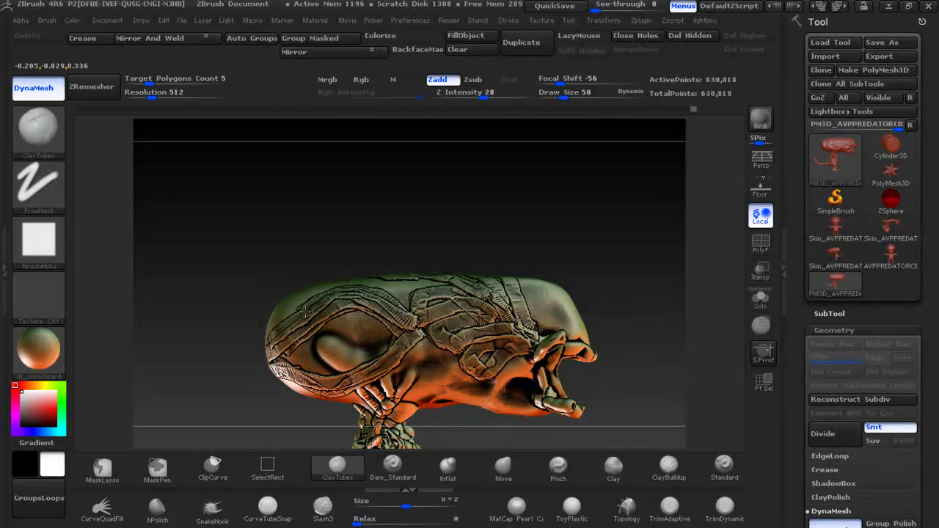
{"action": "key", "text": "alt+Tab"}
{"action": "key", "text": "alt+Tab"}
Orbit the head to a right-facing side profile and bring up the Predalien reference photo
{"action": "mouse_move", "coordinate": [277, 245]}
{"action": "left_mouse_down"}
{"action": "mouse_move", "coordinate": [309, 259]}
{"action": "mouse_move", "coordinate": [299, 258]}
{"action": "left_mouse_up"}
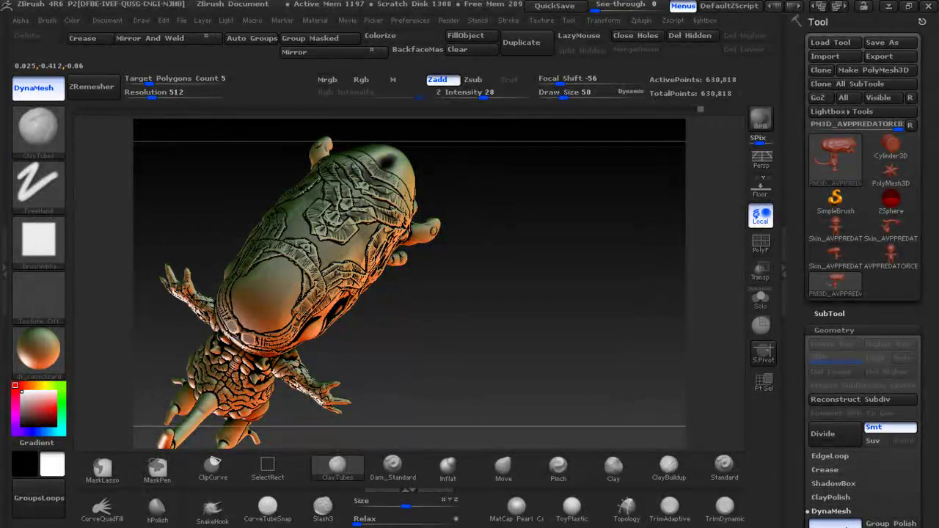
{"action": "left_click_drag", "start_coordinate": [430, 331], "coordinate": [518, 293]}
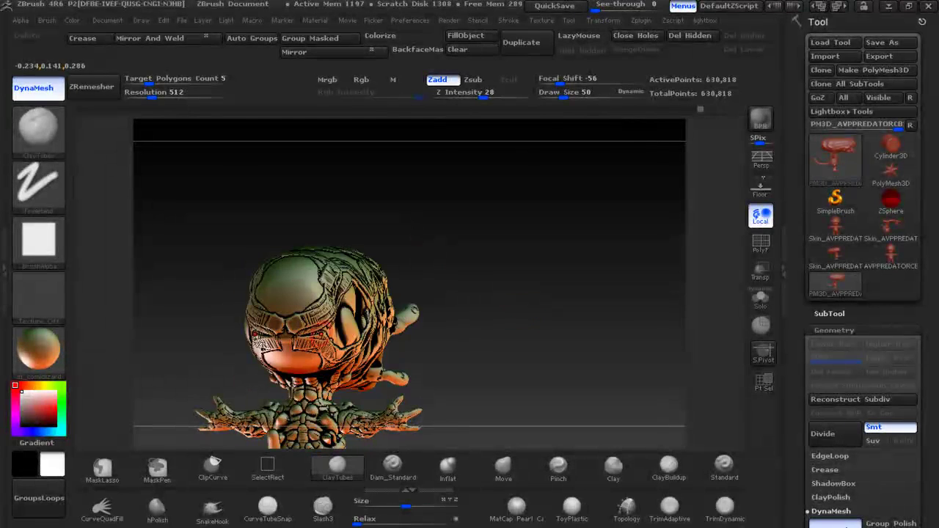
{"action": "left_click_drag", "start_coordinate": [308, 345], "coordinate": [433, 341]}
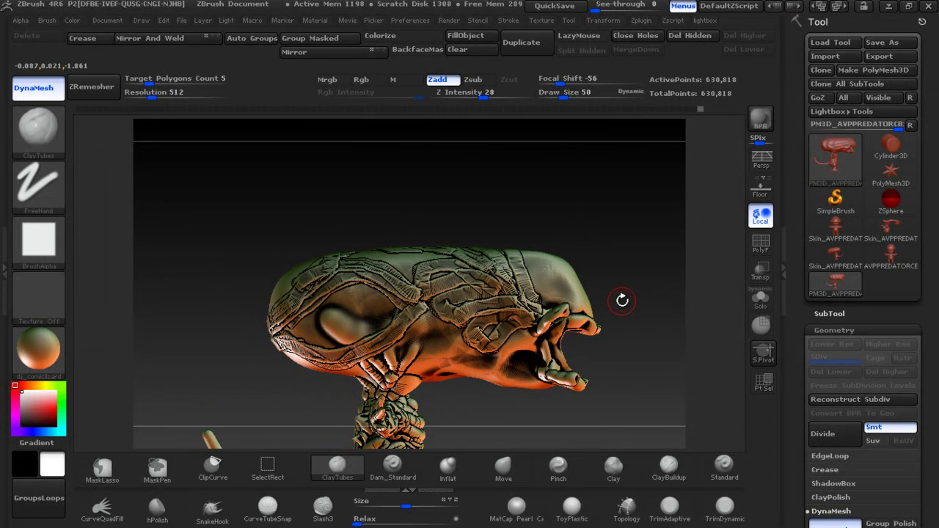
{"action": "key", "text": "alt+Tab"}
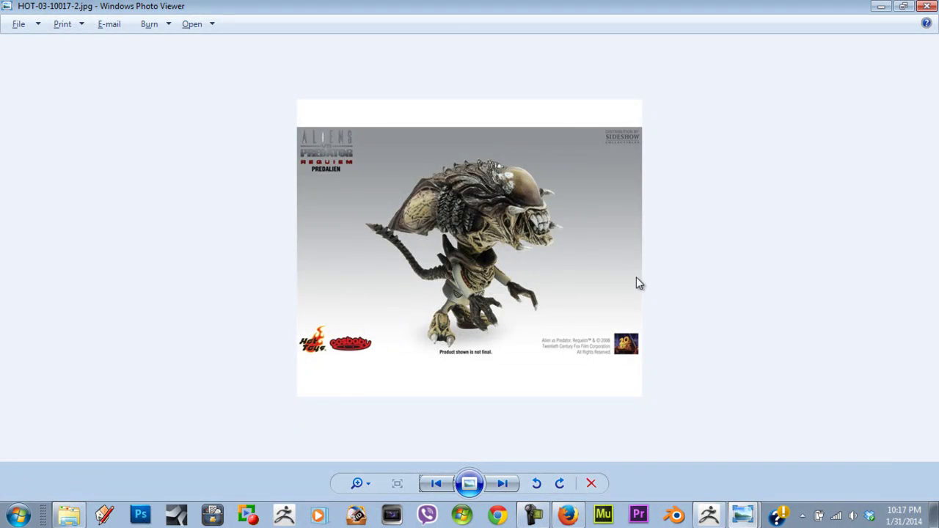
Switch from the HOT-03-10017-2.jpg reference back to the ZBrush head sculpt
{"action": "key", "text": "alt+Tab"}
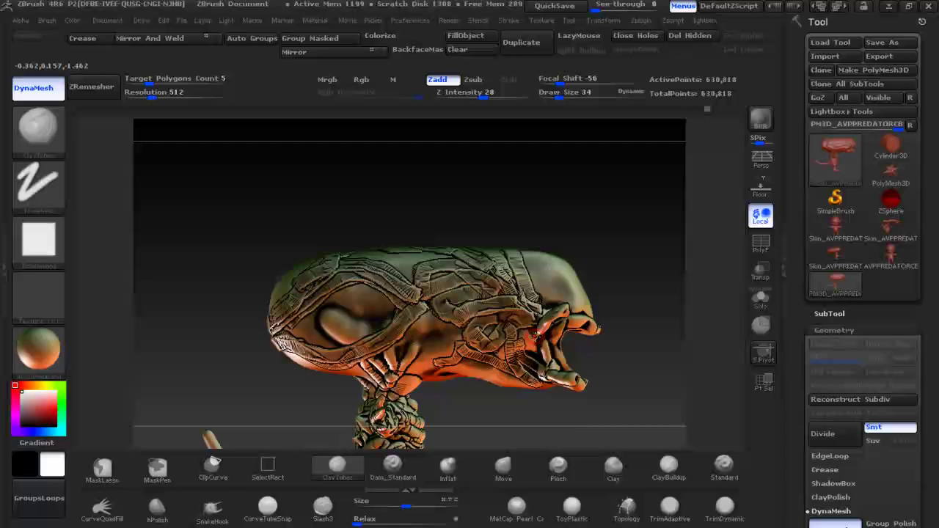
Smooth the striped detail on the mid-head and across the forehead
{"action": "mouse_move", "coordinate": [538, 354]}
{"action": "left_mouse_down"}
{"action": "mouse_move", "coordinate": [501, 357]}
{"action": "mouse_move", "coordinate": [619, 321]}
{"action": "mouse_move", "coordinate": [584, 362]}
{"action": "left_mouse_up"}
{"action": "left_click_drag", "start_coordinate": [514, 360], "coordinate": [510, 355]}
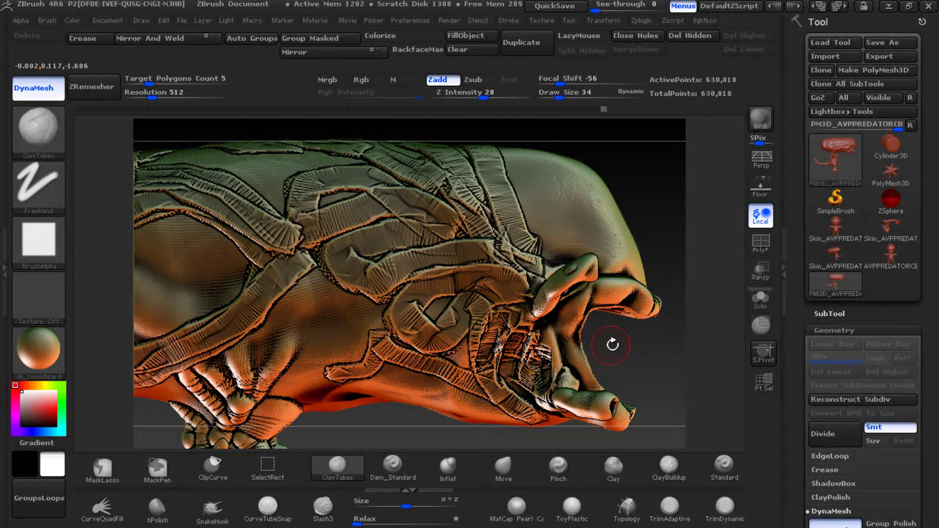
{"action": "left_click_drag", "start_coordinate": [613, 344], "coordinate": [473, 323], "text": "shift"}
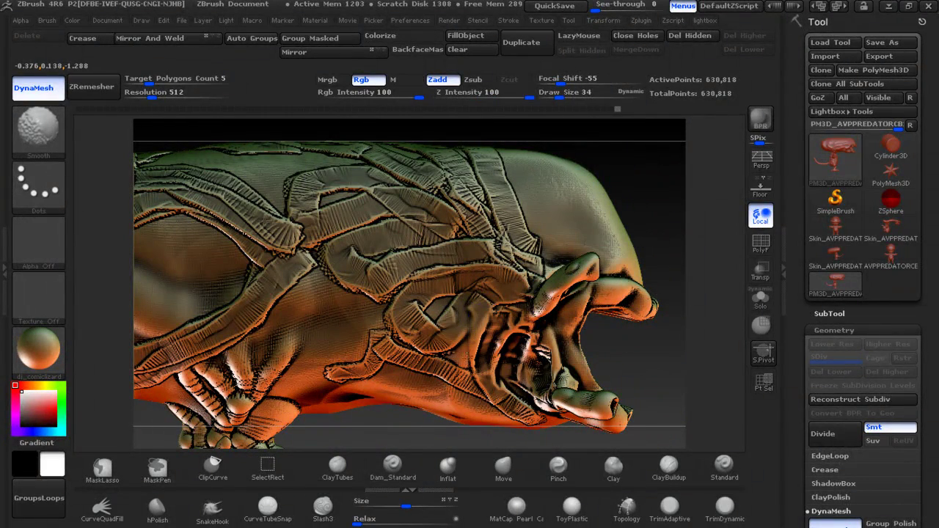
{"action": "left_click_drag", "start_coordinate": [463, 367], "coordinate": [460, 239], "text": "shift"}
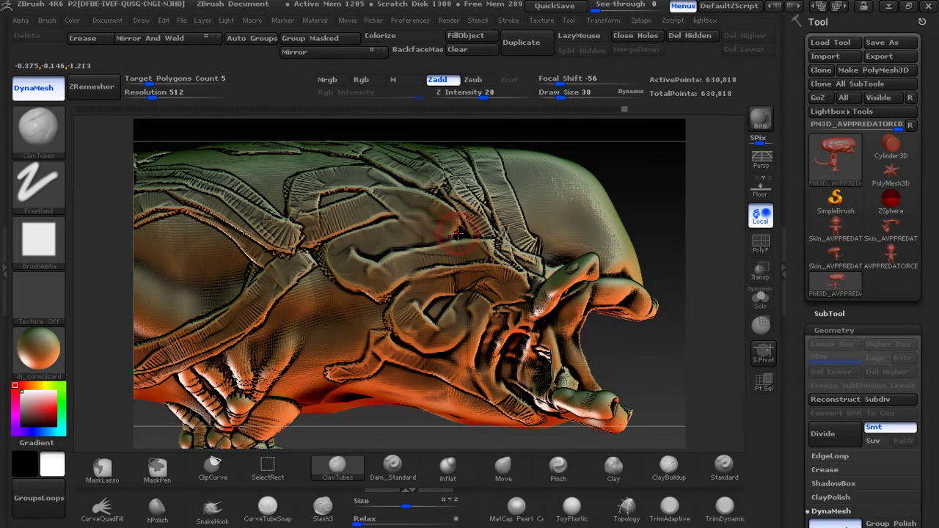
{"action": "mouse_move", "coordinate": [514, 220]}
{"action": "left_mouse_down", "text": "shift"}
{"action": "mouse_move", "coordinate": [317, 228]}
{"action": "mouse_move", "coordinate": [528, 186]}
{"action": "left_mouse_up", "text": "shift"}
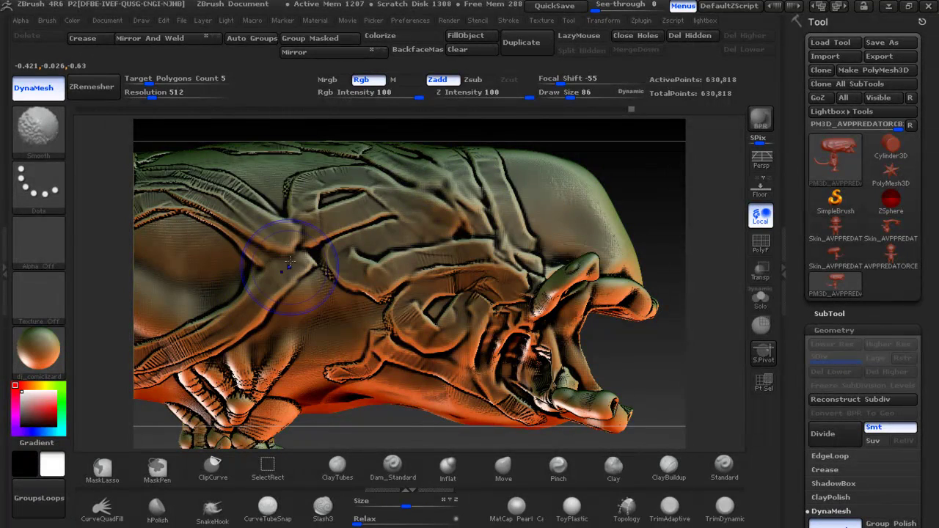
Smooth the head's left side, the underside near the claws and the lower jaw
{"action": "mouse_move", "coordinate": [625, 152]}
{"action": "left_mouse_down"}
{"action": "mouse_move", "coordinate": [483, 296]}
{"action": "mouse_move", "coordinate": [498, 216]}
{"action": "mouse_move", "coordinate": [433, 182]}
{"action": "left_mouse_up"}
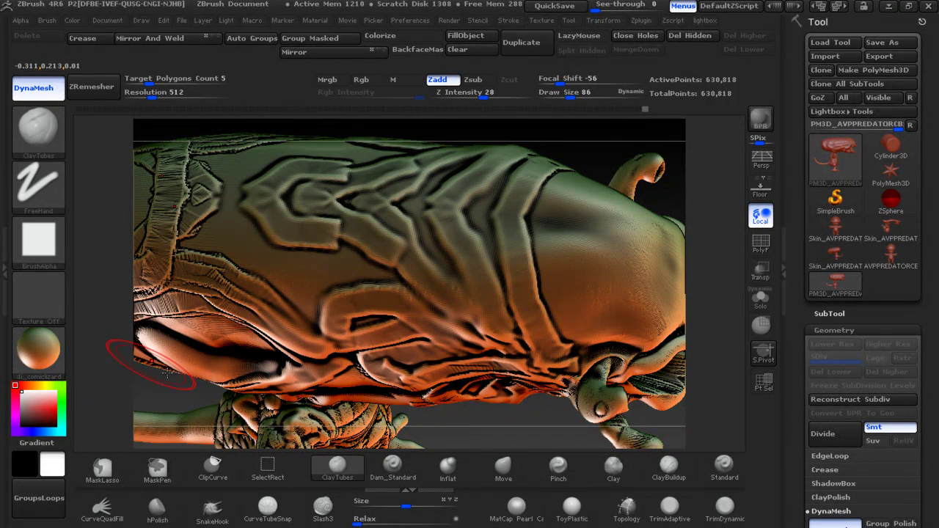
{"action": "mouse_move", "coordinate": [601, 157]}
{"action": "left_mouse_down"}
{"action": "mouse_move", "coordinate": [330, 243]}
{"action": "mouse_move", "coordinate": [234, 302]}
{"action": "mouse_move", "coordinate": [242, 242]}
{"action": "mouse_move", "coordinate": [513, 168]}
{"action": "left_mouse_up"}
{"action": "mouse_move", "coordinate": [227, 400]}
{"action": "left_mouse_down"}
{"action": "mouse_move", "coordinate": [306, 228]}
{"action": "mouse_move", "coordinate": [249, 242]}
{"action": "mouse_move", "coordinate": [279, 279]}
{"action": "mouse_move", "coordinate": [441, 191]}
{"action": "left_mouse_up"}
{"action": "left_click_drag", "start_coordinate": [441, 345], "coordinate": [545, 391], "text": "shift"}
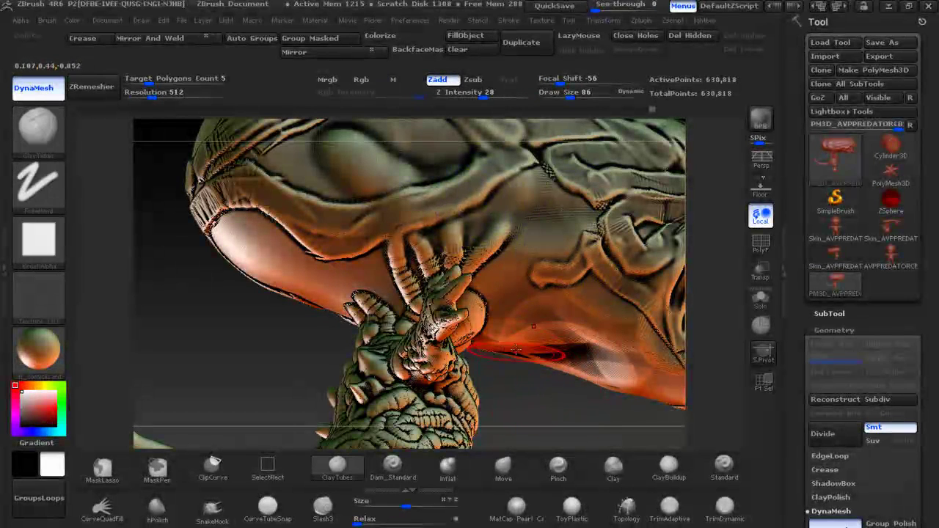
{"action": "key", "text": "f"}
{"action": "mouse_move", "coordinate": [645, 254]}
{"action": "left_mouse_down"}
{"action": "mouse_move", "coordinate": [621, 301]}
{"action": "mouse_move", "coordinate": [610, 241]}
{"action": "mouse_move", "coordinate": [568, 269]}
{"action": "left_mouse_up"}
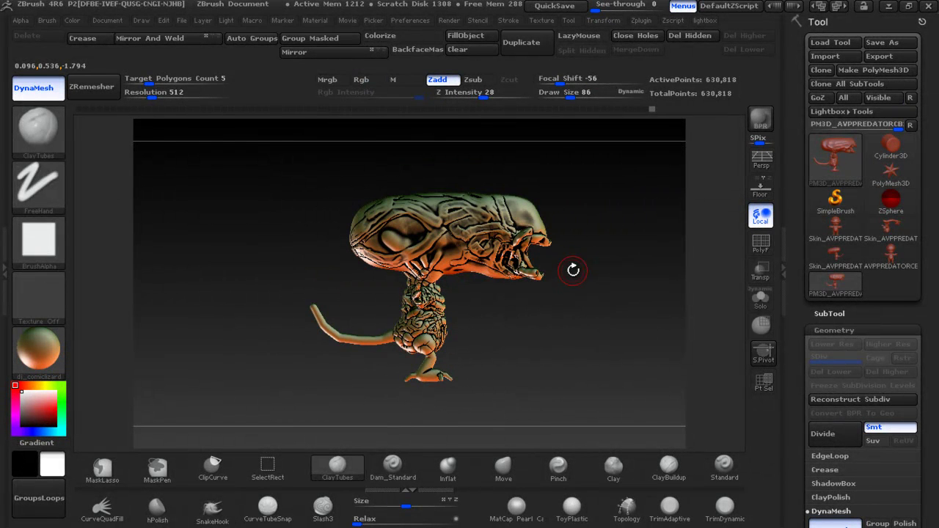
{"action": "key", "text": "ctrl+shift"}
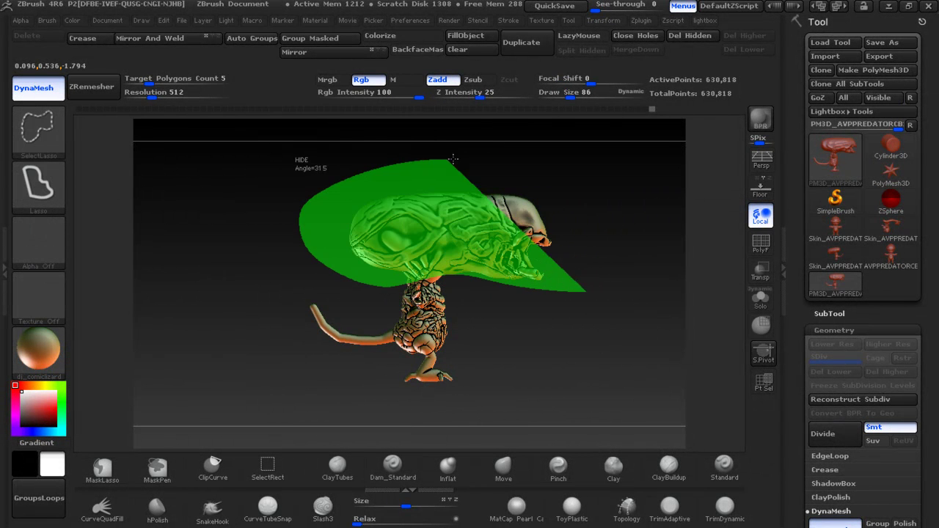
Hide the body and tail so only the head remains, and smooth around the eye
{"action": "left_click_drag", "start_coordinate": [455, 276], "coordinate": [614, 263], "text": "ctrl+shift"}
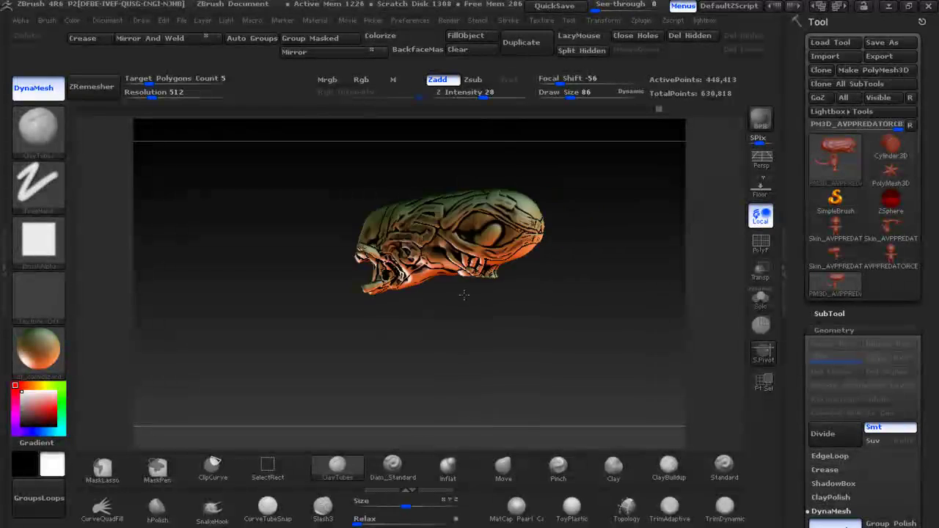
{"action": "key", "text": "f"}
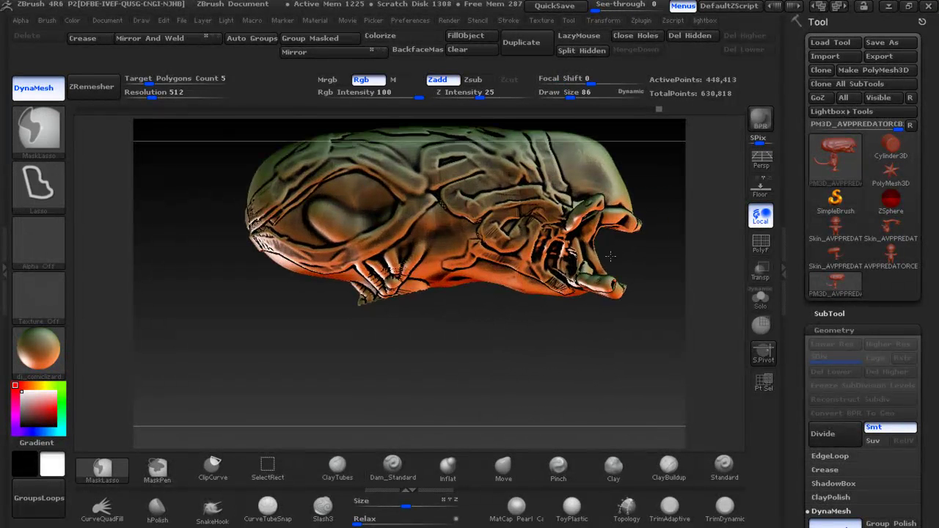
{"action": "left_click_drag", "start_coordinate": [279, 235], "coordinate": [336, 204], "text": "shift"}
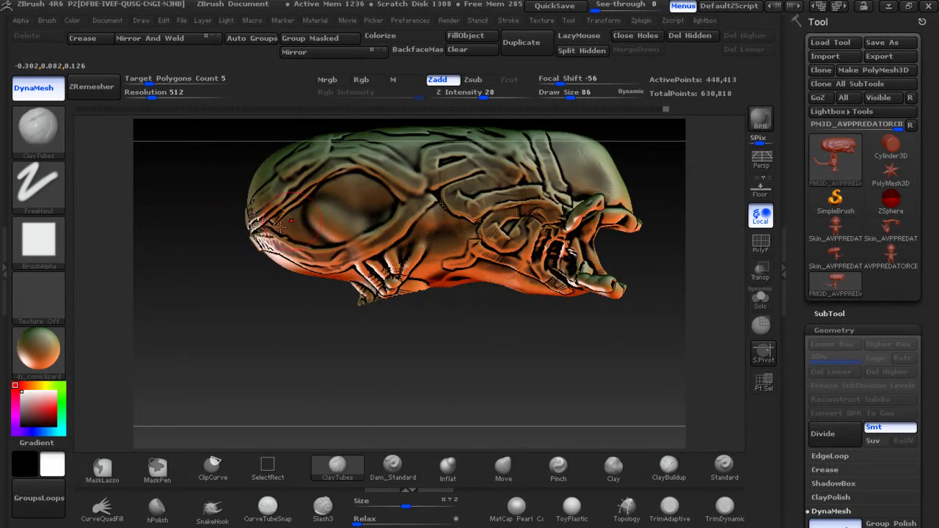
{"action": "right_click_drag", "start_coordinate": [182, 281], "coordinate": [414, 227], "text": "ctrl"}
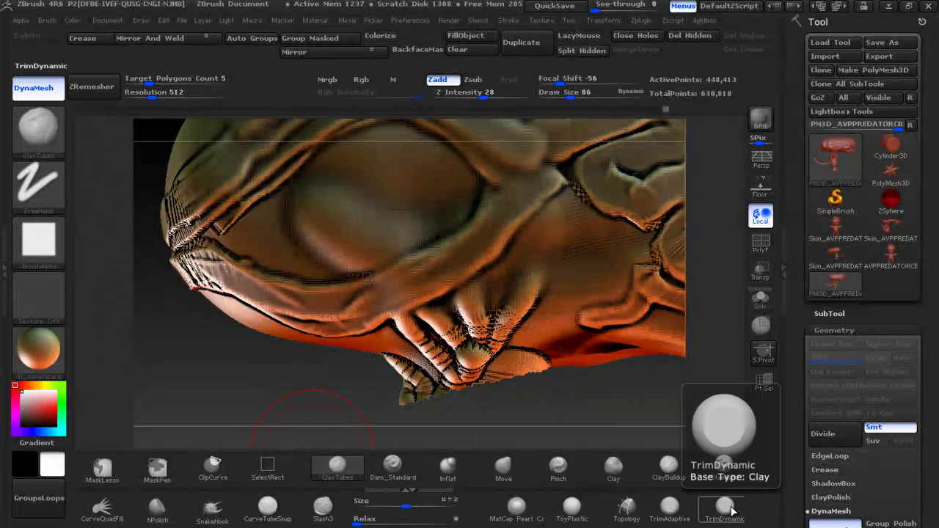
Flatten and smooth the eye-socket and brow surfaces at strength 3
{"action": "left_click", "coordinate": [669, 506]}
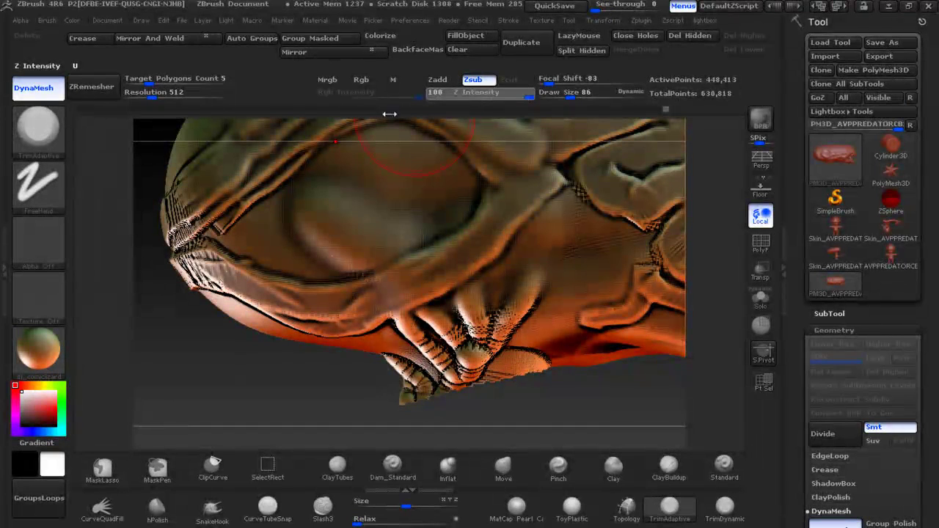
{"action": "key", "text": "Return"}
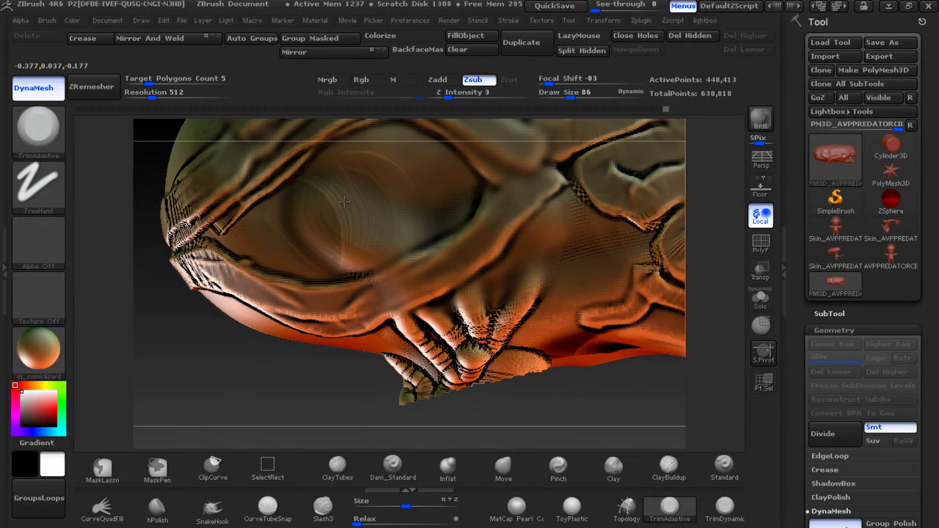
{"action": "left_click_drag", "start_coordinate": [348, 216], "coordinate": [412, 182], "text": "shift"}
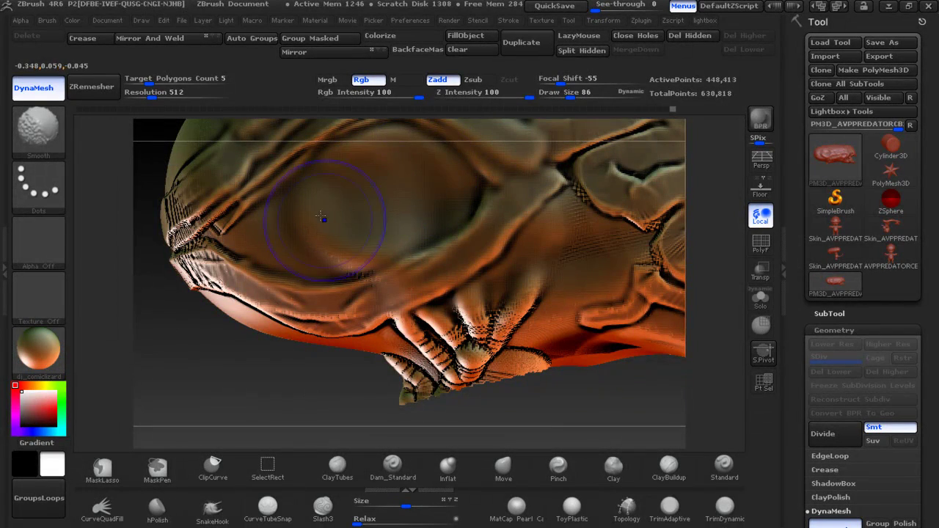
{"action": "left_click_drag", "start_coordinate": [187, 350], "coordinate": [283, 206]}
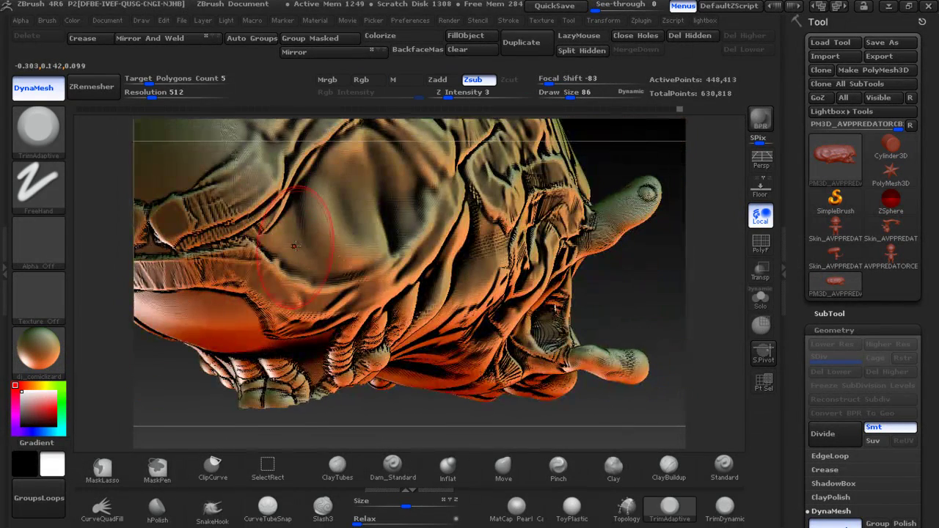
{"action": "left_click_drag", "start_coordinate": [375, 256], "coordinate": [362, 208], "text": "shift"}
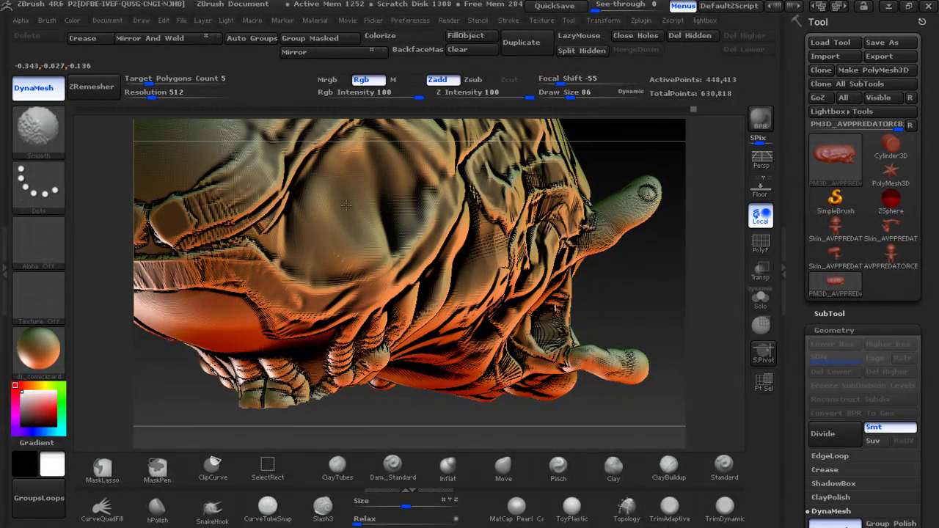
{"action": "left_click_drag", "start_coordinate": [609, 157], "coordinate": [322, 200]}
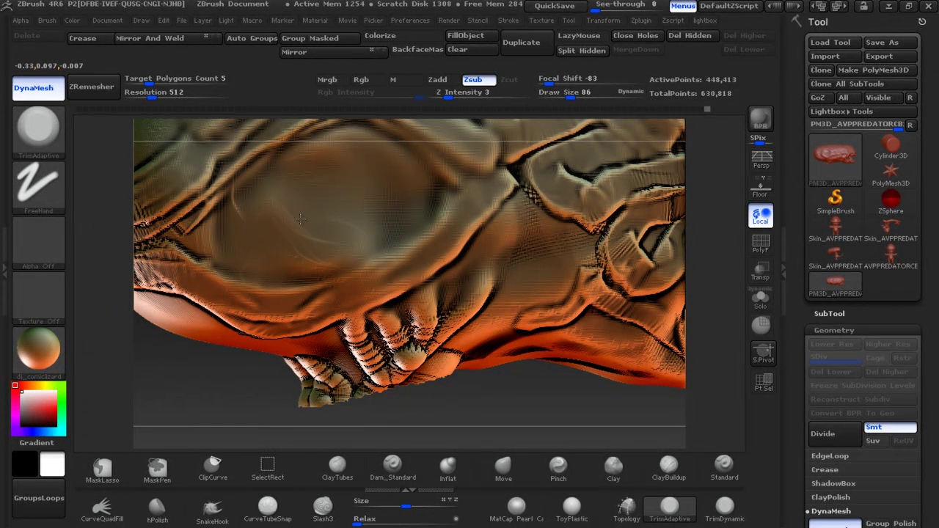
{"action": "key", "text": "shift"}
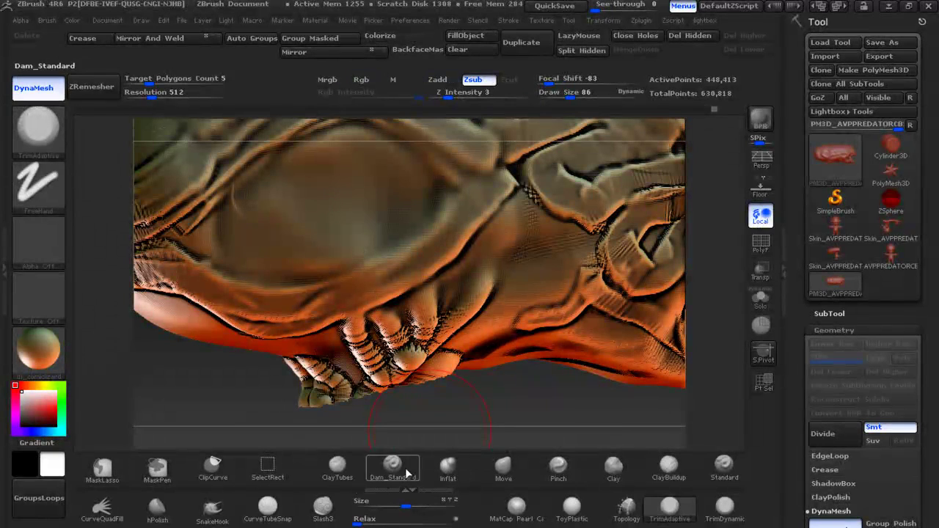
Inflate the dome above the eye and smooth the surrounding mid-head
{"action": "left_click", "coordinate": [448, 467]}
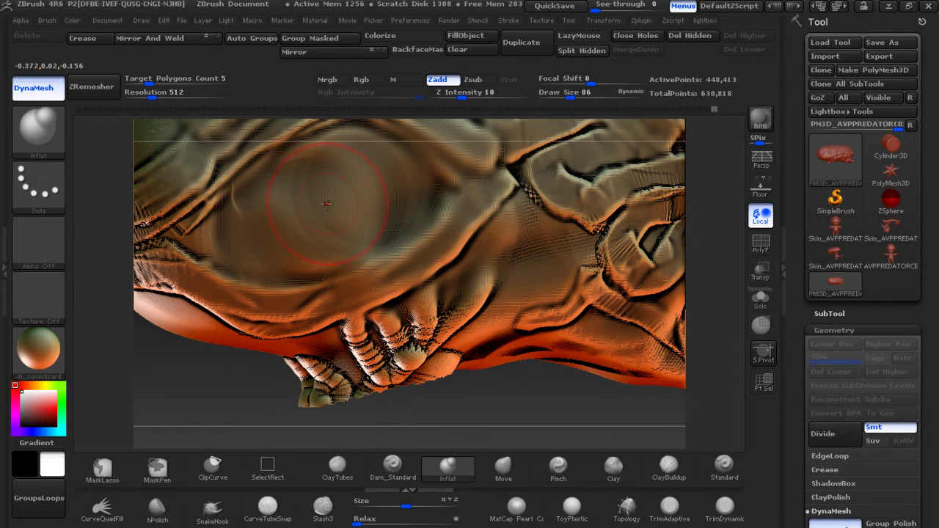
{"action": "mouse_move", "coordinate": [350, 193]}
{"action": "left_mouse_down"}
{"action": "mouse_move", "coordinate": [351, 212]}
{"action": "mouse_move", "coordinate": [388, 182]}
{"action": "left_mouse_up"}
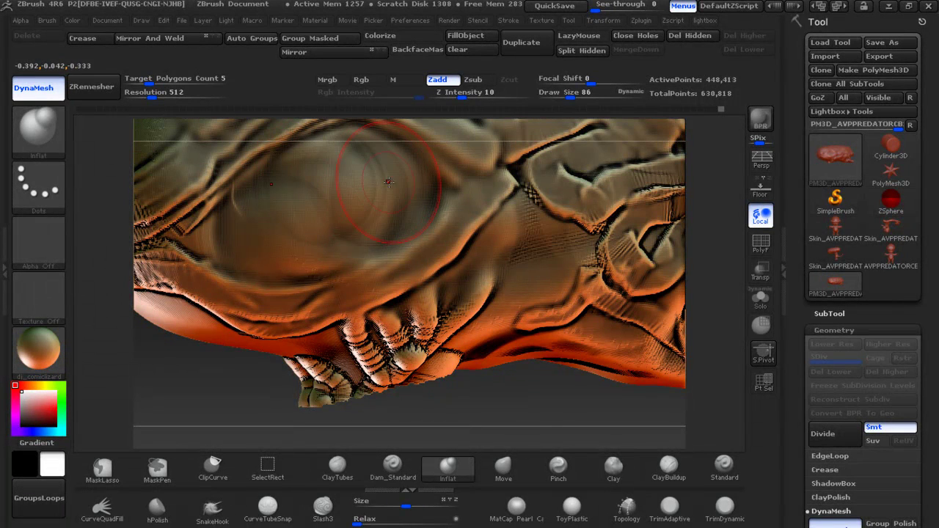
{"action": "key", "text": "f"}
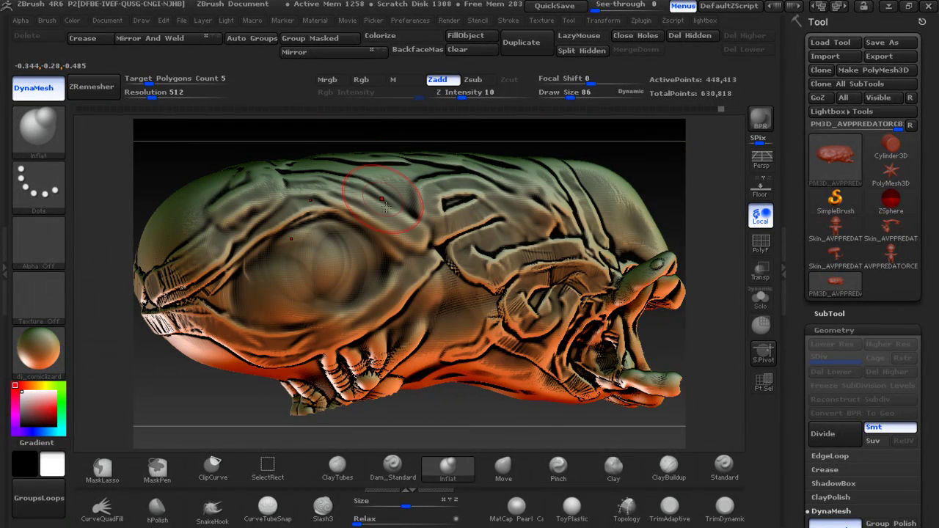
{"action": "key", "text": "shift"}
{"action": "left_click_drag", "start_coordinate": [328, 268], "coordinate": [330, 255], "text": "shift"}
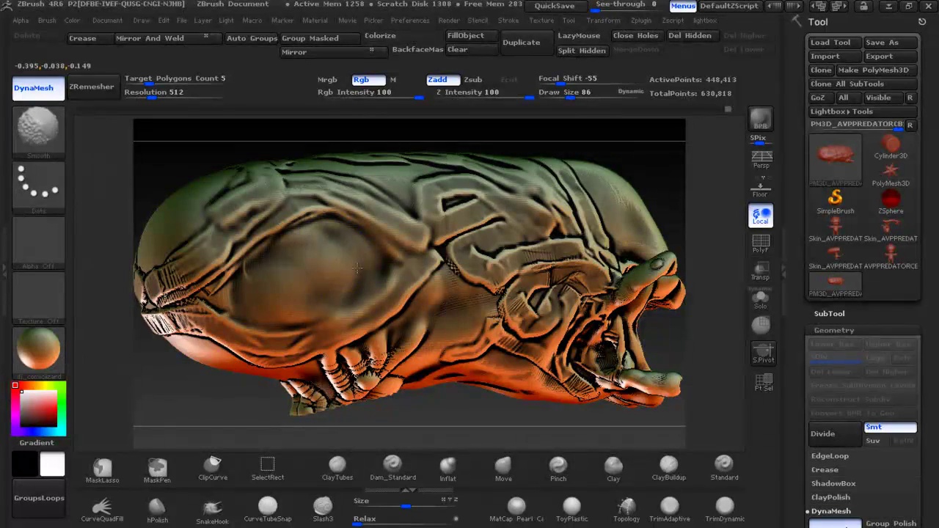
{"action": "mouse_move", "coordinate": [646, 157]}
{"action": "left_mouse_down"}
{"action": "mouse_move", "coordinate": [589, 174]}
{"action": "mouse_move", "coordinate": [629, 168]}
{"action": "left_mouse_up"}
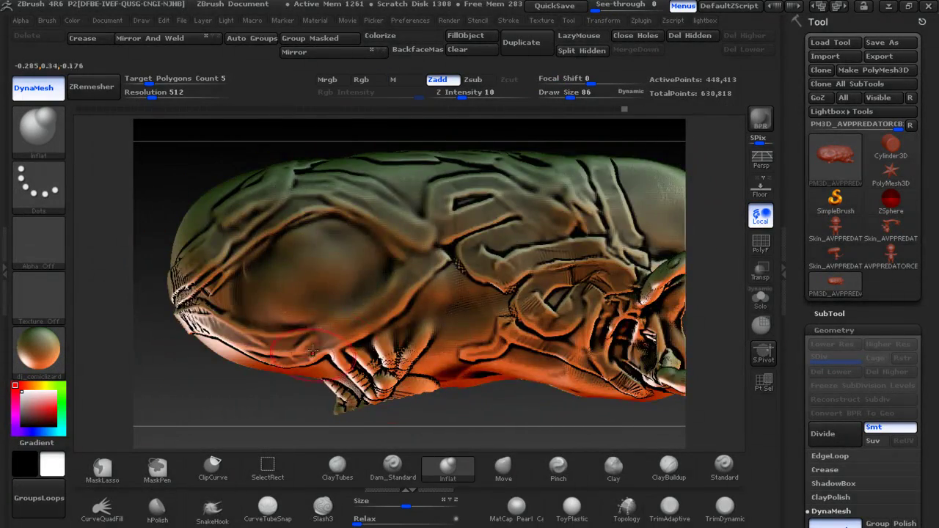
Test an Alpha 25 DragRect stamp with the Standard brush on the eye dome, then undo it
{"action": "left_click", "coordinate": [724, 469]}
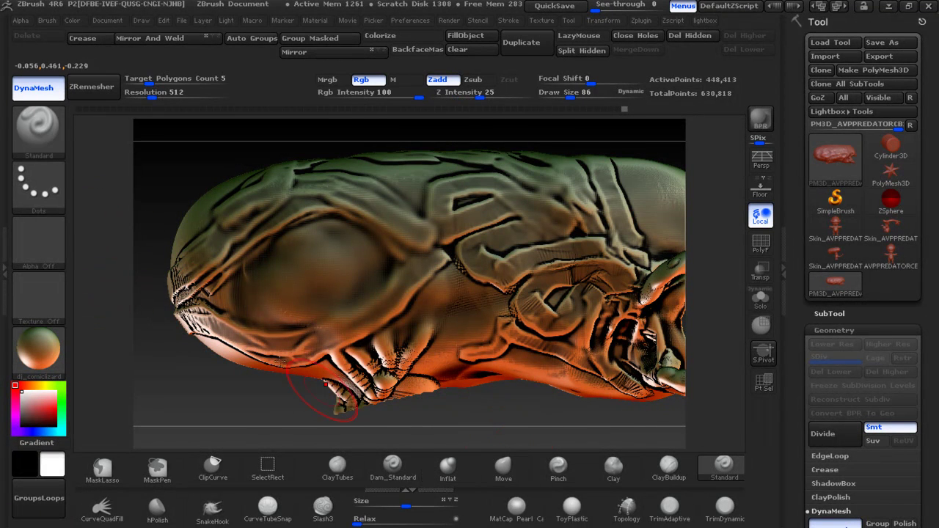
{"action": "left_click", "coordinate": [45, 262]}
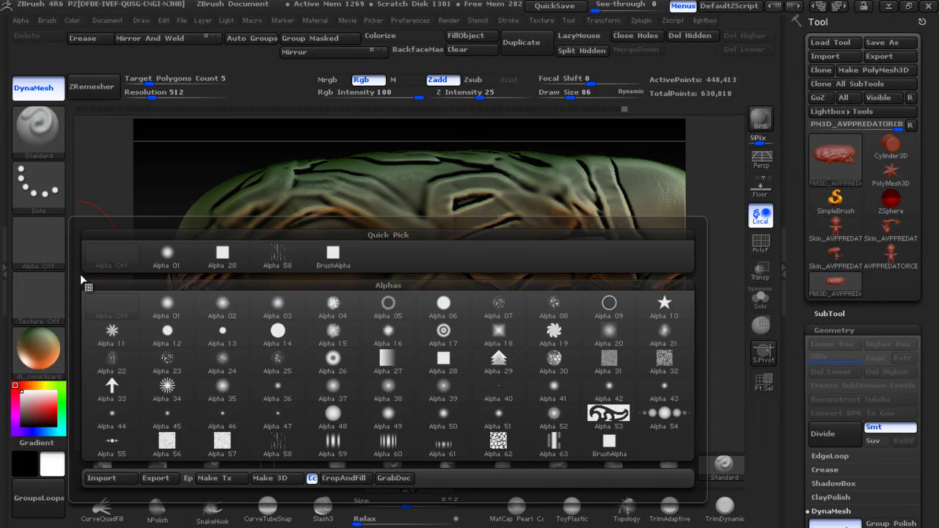
{"action": "left_click", "coordinate": [279, 361]}
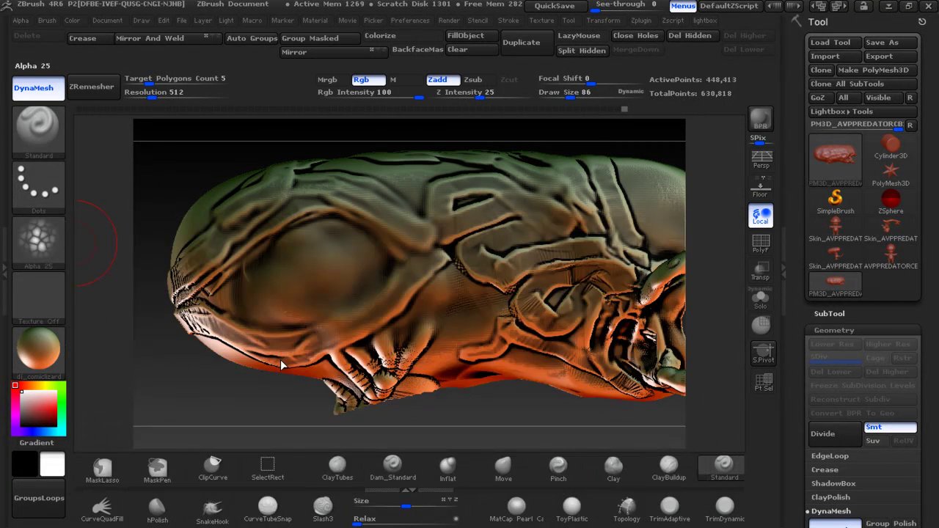
{"action": "left_click", "coordinate": [32, 174]}
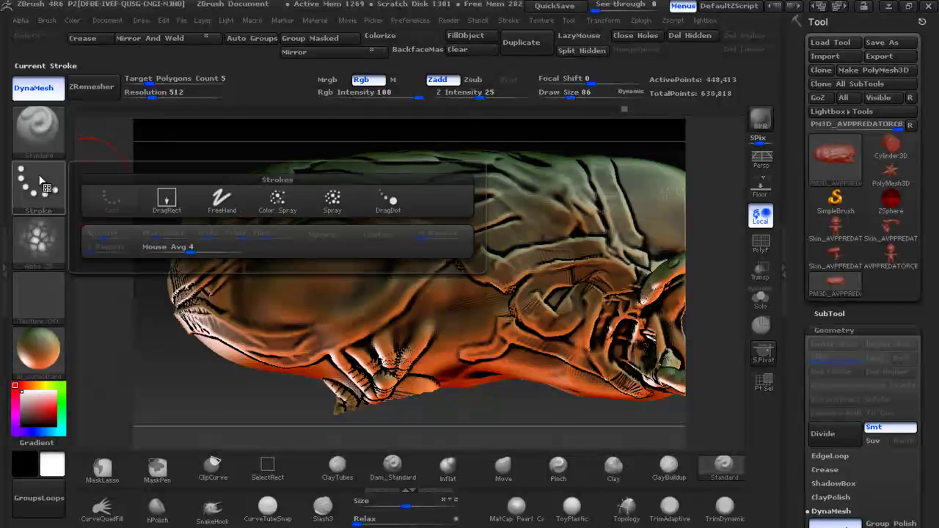
{"action": "left_click", "coordinate": [175, 204]}
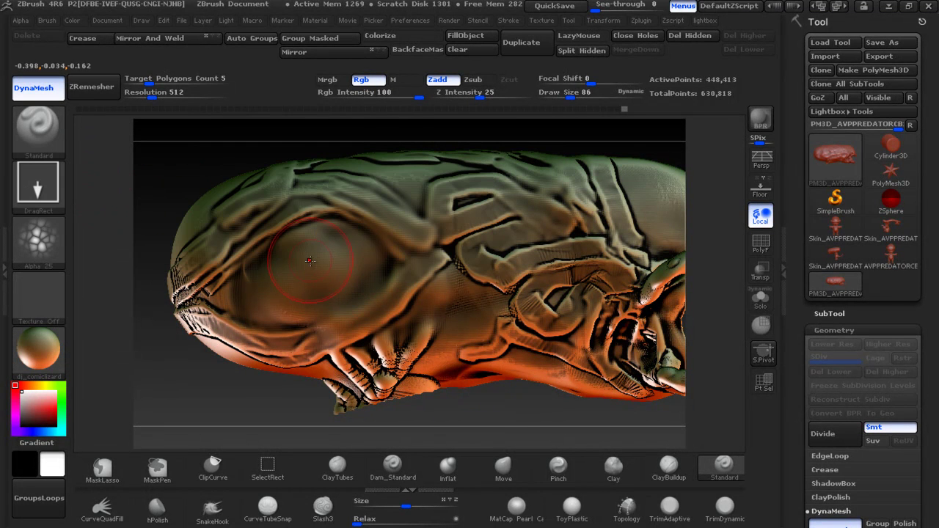
{"action": "left_click_drag", "start_coordinate": [309, 261], "coordinate": [359, 301]}
{"action": "key", "text": "ctrl+z"}
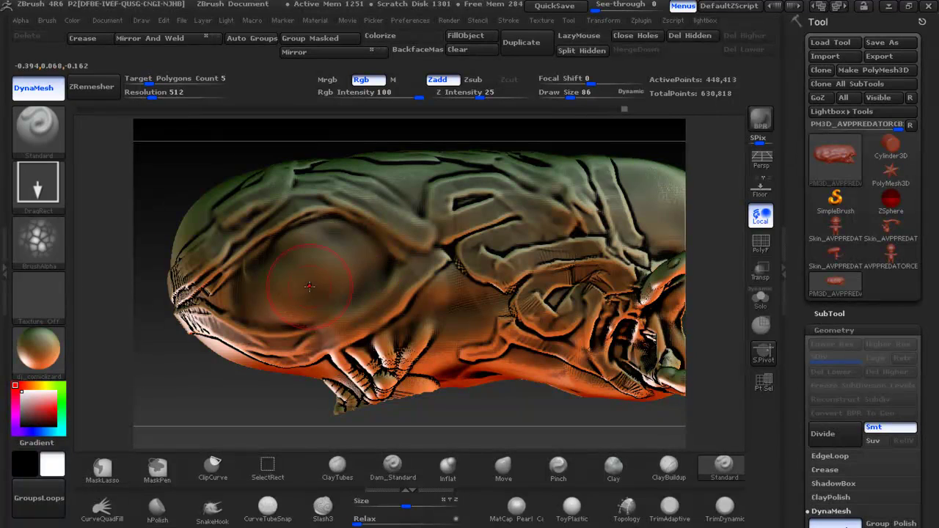
Stamp the Alpha 22 branching-vein texture across the eye dome and toward the snout
{"action": "left_click", "coordinate": [44, 239]}
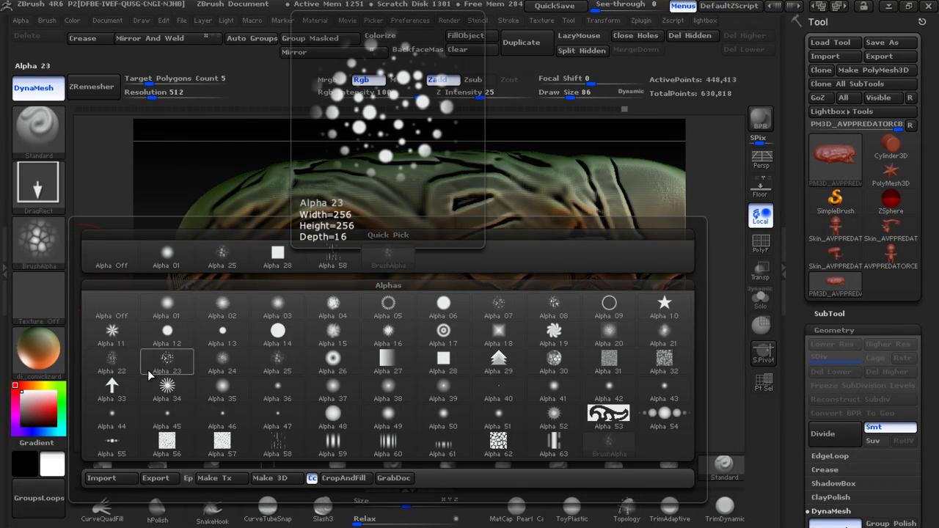
{"action": "left_click", "coordinate": [108, 359]}
{"action": "mouse_move", "coordinate": [292, 286]}
{"action": "left_mouse_down"}
{"action": "mouse_move", "coordinate": [417, 222]}
{"action": "mouse_move", "coordinate": [443, 226]}
{"action": "mouse_move", "coordinate": [364, 268]}
{"action": "mouse_move", "coordinate": [348, 253]}
{"action": "mouse_move", "coordinate": [358, 279]}
{"action": "left_mouse_up"}
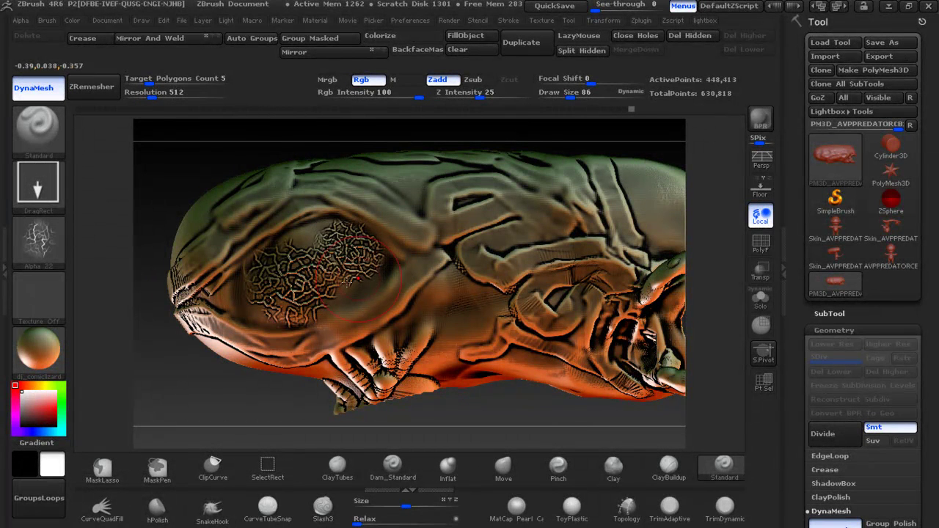
{"action": "left_click_drag", "start_coordinate": [390, 289], "coordinate": [388, 289]}
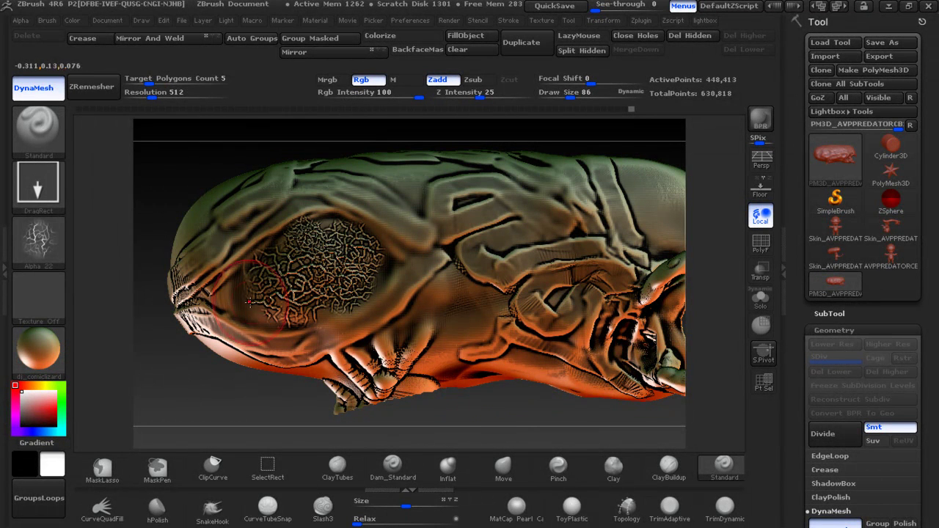
{"action": "left_click_drag", "start_coordinate": [240, 295], "coordinate": [275, 323]}
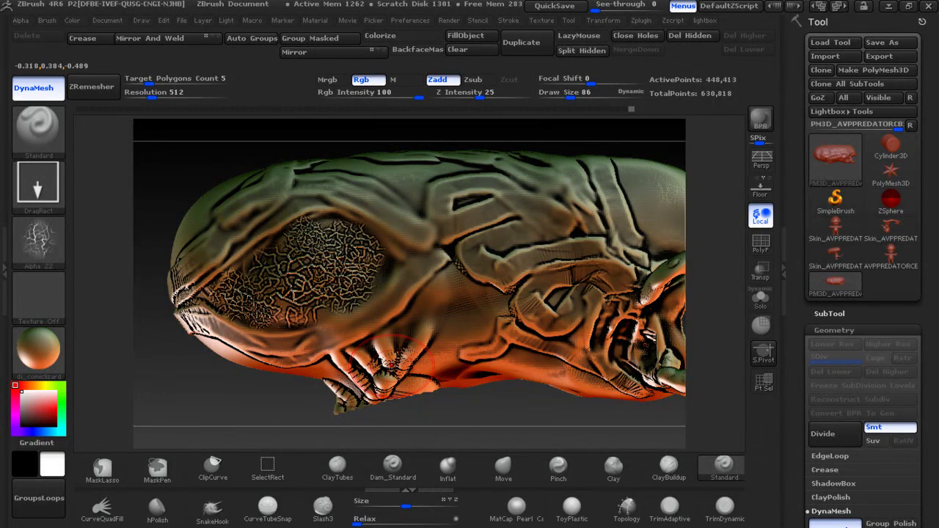
{"action": "left_click_drag", "start_coordinate": [393, 359], "coordinate": [392, 367]}
{"action": "mouse_move", "coordinate": [504, 399]}
{"action": "left_mouse_down"}
{"action": "mouse_move", "coordinate": [413, 361]}
{"action": "mouse_move", "coordinate": [549, 330]}
{"action": "left_mouse_up"}
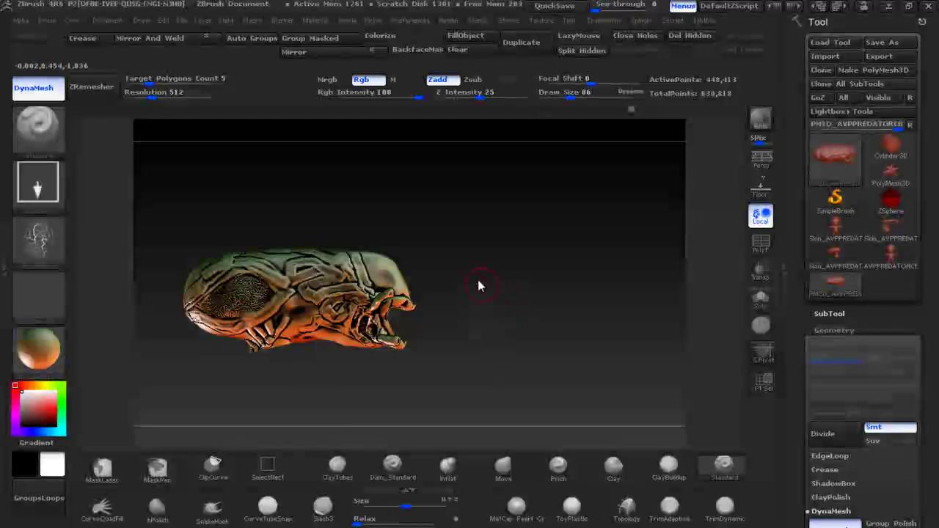
{"action": "left_click_drag", "start_coordinate": [478, 280], "coordinate": [395, 339]}
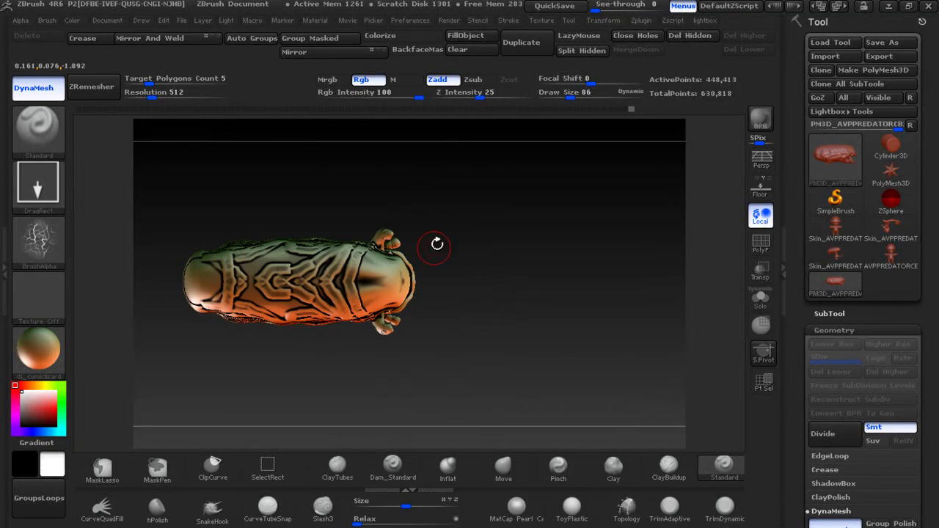
{"action": "left_click_drag", "start_coordinate": [438, 243], "coordinate": [475, 417], "text": "alt"}
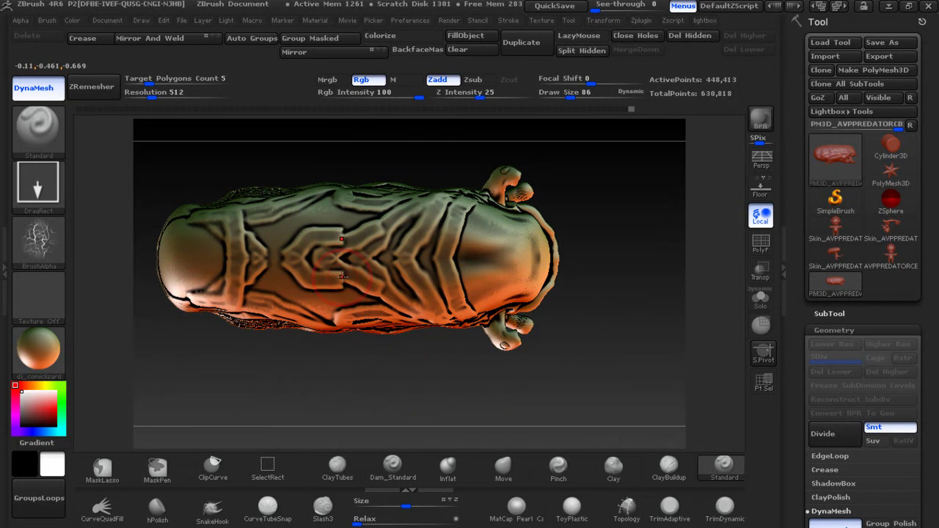
Draw mirrored ClayTubes chevron plates across the top of the head at Draw Size 50, then smooth them
{"action": "left_click", "coordinate": [339, 470]}
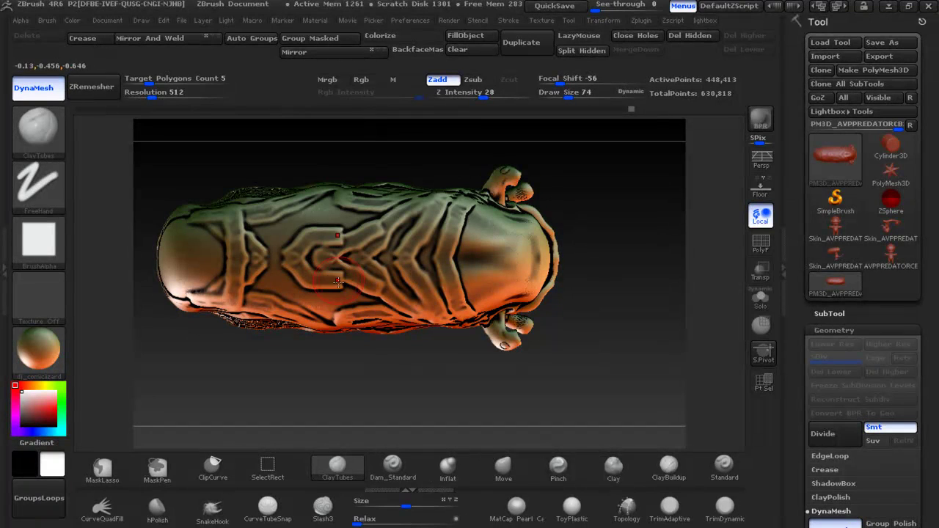
{"action": "mouse_move", "coordinate": [328, 286]}
{"action": "left_mouse_down"}
{"action": "mouse_move", "coordinate": [376, 307]}
{"action": "mouse_move", "coordinate": [314, 283]}
{"action": "mouse_move", "coordinate": [307, 271]}
{"action": "mouse_move", "coordinate": [329, 258]}
{"action": "mouse_move", "coordinate": [433, 322]}
{"action": "left_mouse_up"}
{"action": "key", "text": "["}
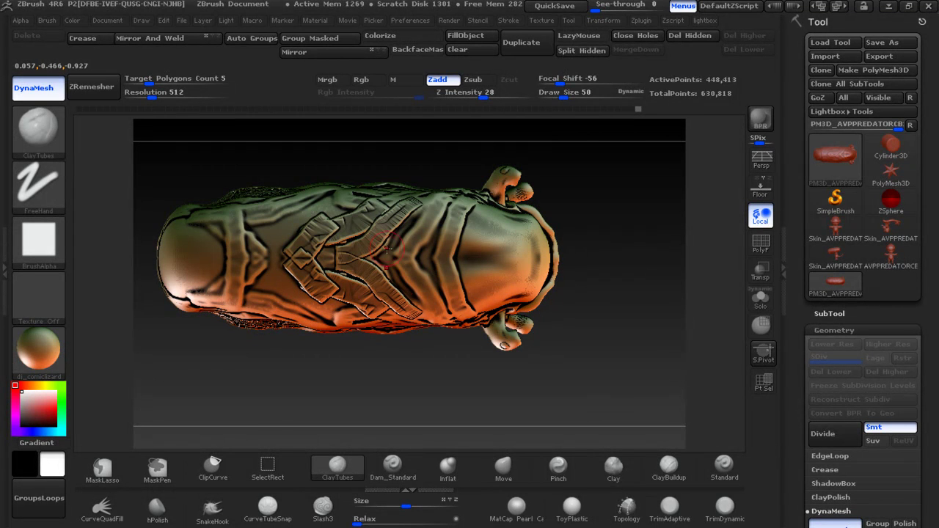
{"action": "left_click_drag", "start_coordinate": [394, 263], "coordinate": [444, 314]}
{"action": "mouse_move", "coordinate": [440, 268]}
{"action": "left_mouse_down"}
{"action": "mouse_move", "coordinate": [466, 304]}
{"action": "mouse_move", "coordinate": [504, 317]}
{"action": "left_mouse_up"}
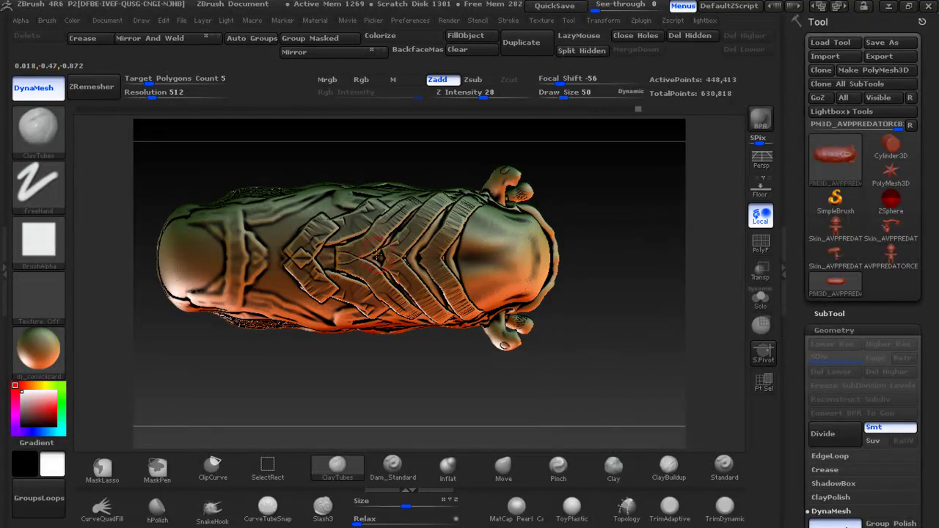
{"action": "mouse_move", "coordinate": [301, 256]}
{"action": "left_mouse_down", "text": "shift"}
{"action": "mouse_move", "coordinate": [305, 283]}
{"action": "mouse_move", "coordinate": [349, 248]}
{"action": "left_mouse_up", "text": "shift"}
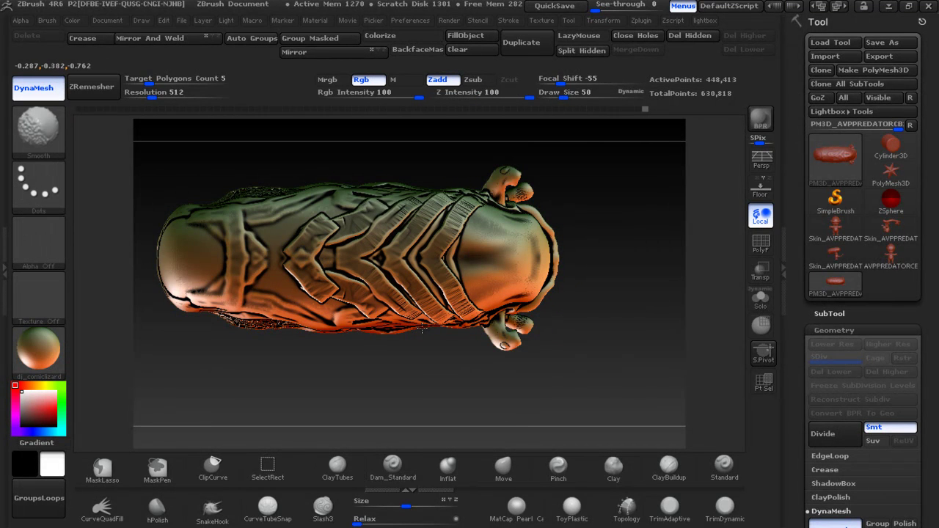
{"action": "mouse_move", "coordinate": [598, 277]}
{"action": "left_mouse_down"}
{"action": "mouse_move", "coordinate": [598, 172]}
{"action": "mouse_move", "coordinate": [505, 263]}
{"action": "mouse_move", "coordinate": [516, 231]}
{"action": "mouse_move", "coordinate": [335, 429]}
{"action": "left_mouse_up"}
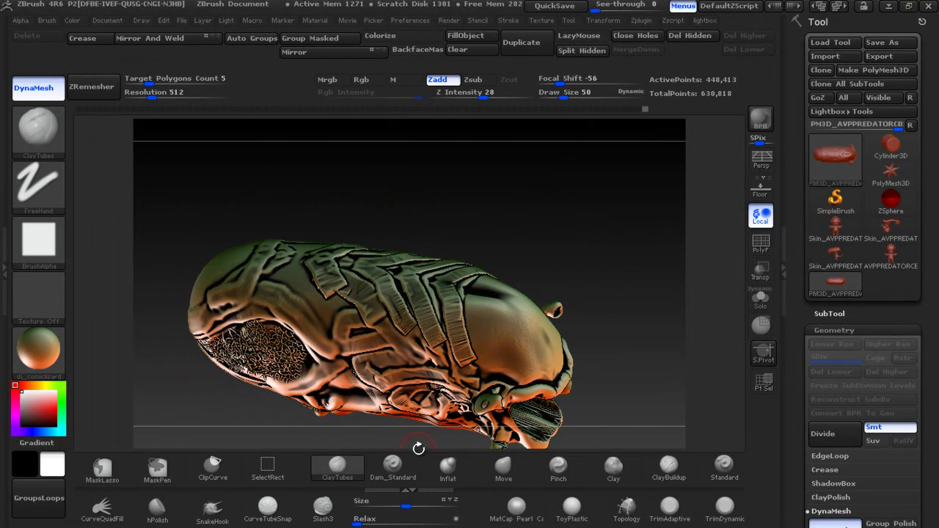
Select SnakeHook, adjust its falloff, and rotate to view the head's top from above
{"action": "left_click", "coordinate": [212, 513]}
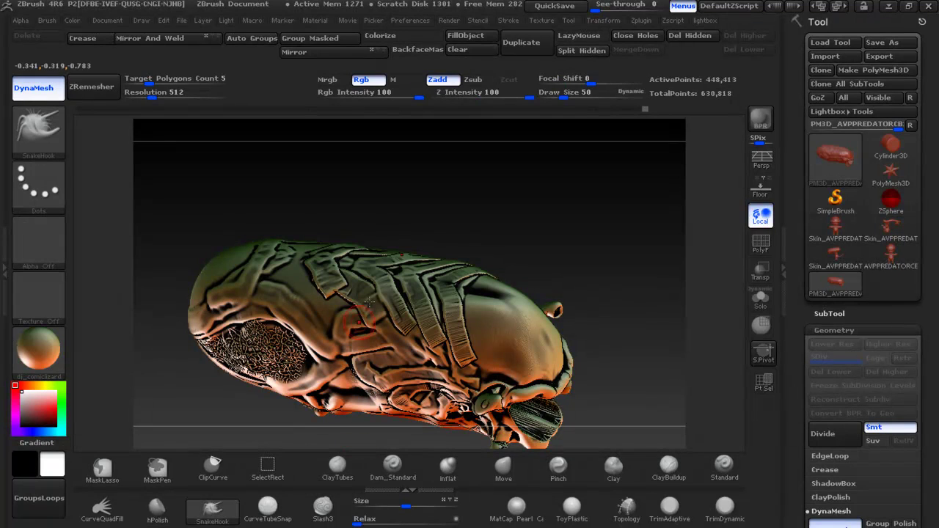
{"action": "mouse_move", "coordinate": [586, 83]}
{"action": "left_mouse_down"}
{"action": "mouse_move", "coordinate": [568, 84]}
{"action": "mouse_move", "coordinate": [609, 87]}
{"action": "left_mouse_up"}
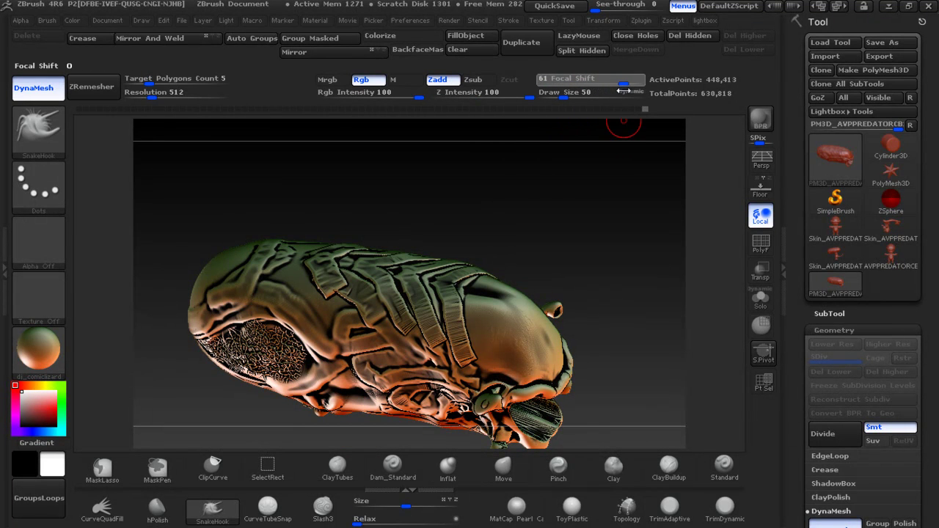
{"action": "left_click_drag", "start_coordinate": [500, 246], "coordinate": [503, 283]}
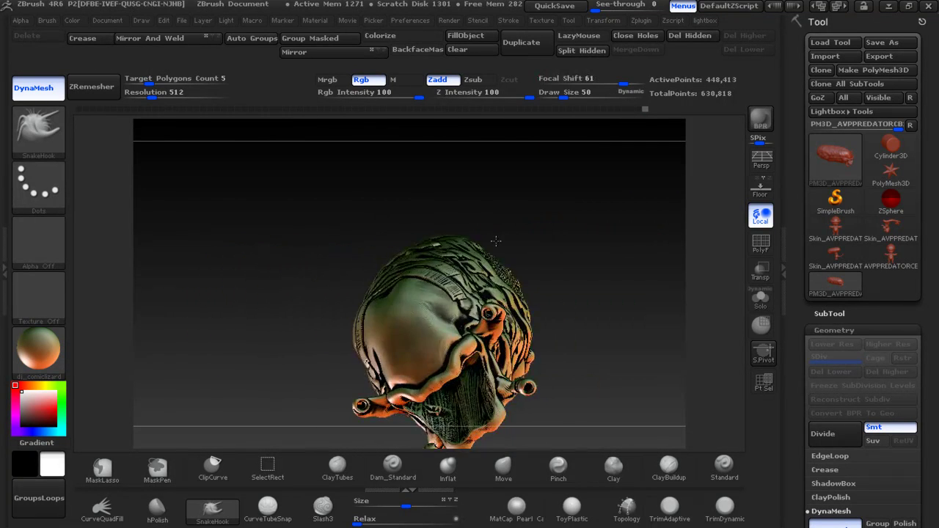
{"action": "left_click_drag", "start_coordinate": [485, 293], "coordinate": [520, 260]}
{"action": "right_click_drag", "start_coordinate": [520, 259], "coordinate": [555, 403], "text": "ctrl"}
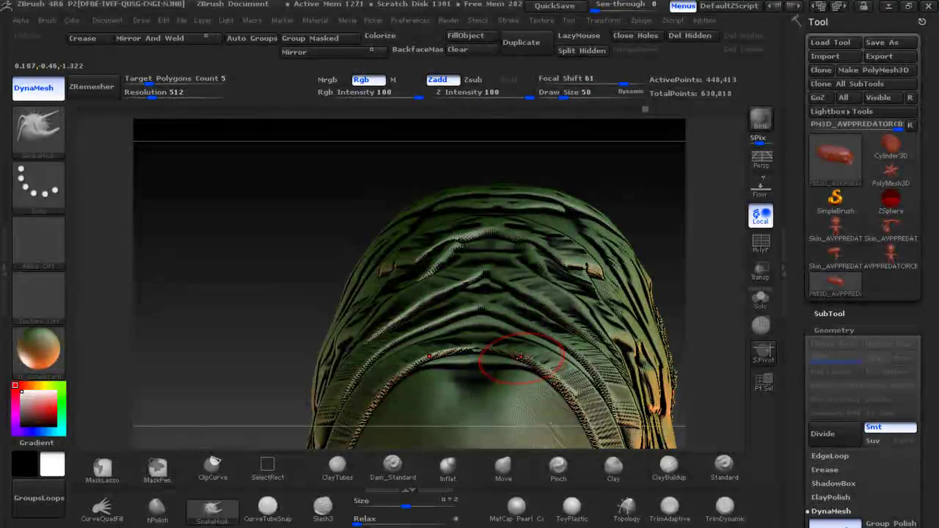
{"action": "mouse_move", "coordinate": [327, 230]}
{"action": "left_mouse_down"}
{"action": "mouse_move", "coordinate": [284, 312]}
{"action": "mouse_move", "coordinate": [579, 230]}
{"action": "mouse_move", "coordinate": [558, 279]}
{"action": "left_mouse_up"}
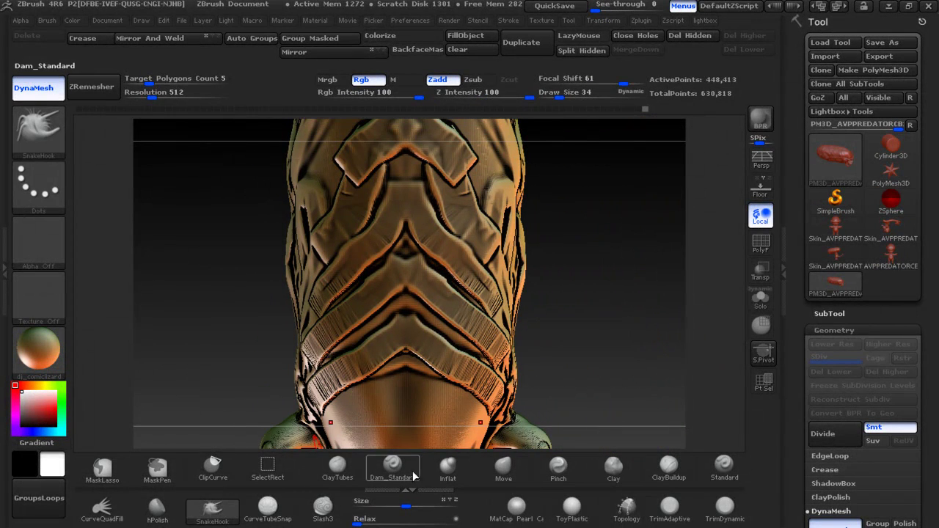
Symmetrically inflate the central chevron plates with the Inflat brush at Z Intensity 10
{"action": "left_click", "coordinate": [445, 468]}
{"action": "left_click_drag", "start_coordinate": [409, 328], "coordinate": [443, 330]}
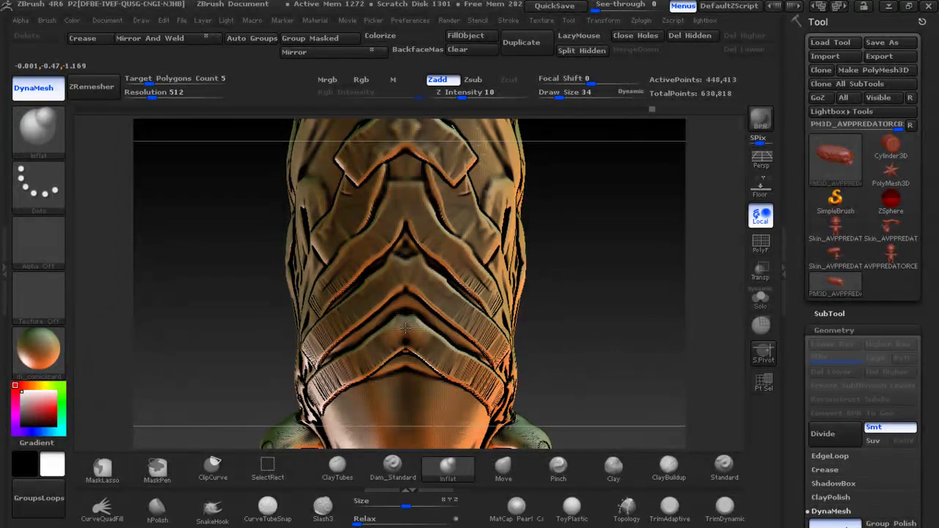
{"action": "left_click_drag", "start_coordinate": [419, 276], "coordinate": [408, 193]}
{"action": "left_click_drag", "start_coordinate": [613, 192], "coordinate": [610, 275]}
{"action": "mouse_move", "coordinate": [473, 288]}
{"action": "left_mouse_down"}
{"action": "mouse_move", "coordinate": [441, 253]}
{"action": "mouse_move", "coordinate": [416, 200]}
{"action": "mouse_move", "coordinate": [502, 322]}
{"action": "left_mouse_up"}
{"action": "mouse_move", "coordinate": [580, 315]}
{"action": "left_mouse_down"}
{"action": "mouse_move", "coordinate": [603, 322]}
{"action": "mouse_move", "coordinate": [624, 183]}
{"action": "mouse_move", "coordinate": [608, 276]}
{"action": "mouse_move", "coordinate": [608, 218]}
{"action": "mouse_move", "coordinate": [582, 289]}
{"action": "mouse_move", "coordinate": [604, 269]}
{"action": "mouse_move", "coordinate": [606, 286]}
{"action": "mouse_move", "coordinate": [607, 269]}
{"action": "left_mouse_up"}
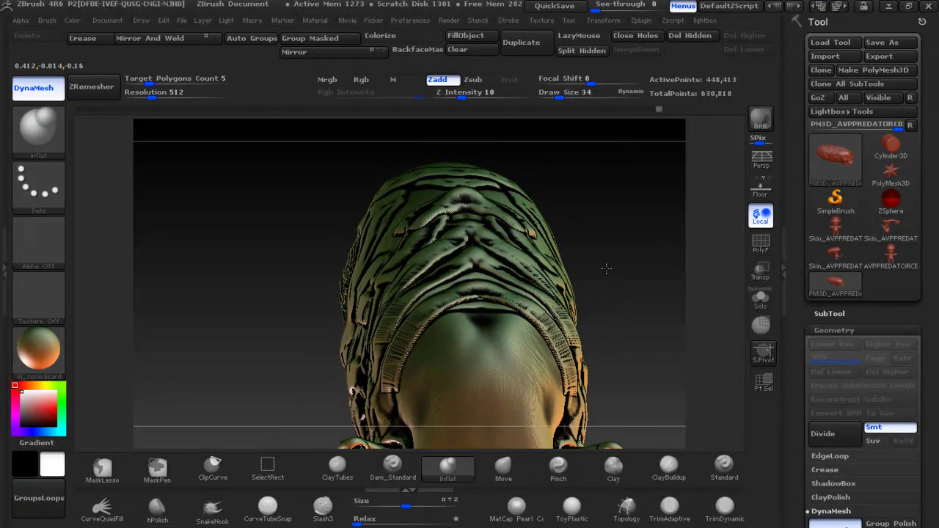
Raise SnakeHook's focal shift and pull a spike out of the central ridge
{"action": "left_click", "coordinate": [212, 507]}
{"action": "mouse_move", "coordinate": [597, 225]}
{"action": "left_mouse_down", "text": "ctrl"}
{"action": "mouse_move", "coordinate": [609, 309]}
{"action": "mouse_move", "coordinate": [595, 255]}
{"action": "mouse_move", "coordinate": [603, 268]}
{"action": "left_mouse_up", "text": "ctrl"}
{"action": "left_click", "coordinate": [611, 75]}
{"action": "left_click_drag", "start_coordinate": [620, 83], "coordinate": [634, 86]}
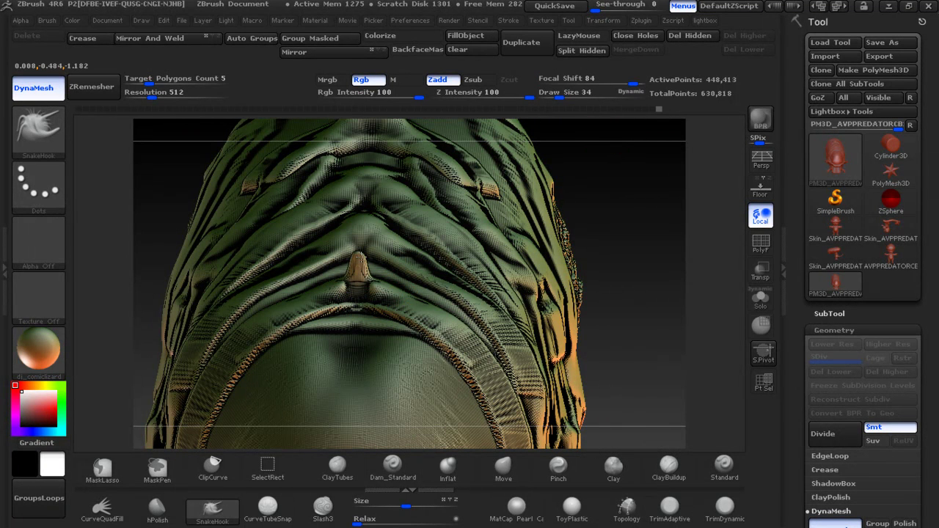
{"action": "mouse_move", "coordinate": [367, 278]}
{"action": "left_mouse_down"}
{"action": "mouse_move", "coordinate": [339, 289]}
{"action": "mouse_move", "coordinate": [410, 285]}
{"action": "left_mouse_up"}
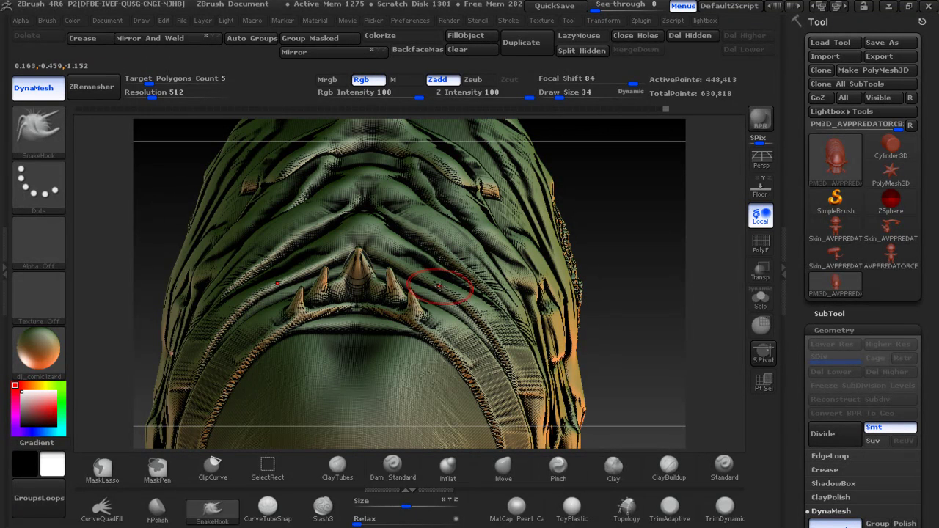
{"action": "mouse_move", "coordinate": [597, 286]}
{"action": "left_mouse_down"}
{"action": "mouse_move", "coordinate": [637, 327]}
{"action": "mouse_move", "coordinate": [608, 314]}
{"action": "left_mouse_up"}
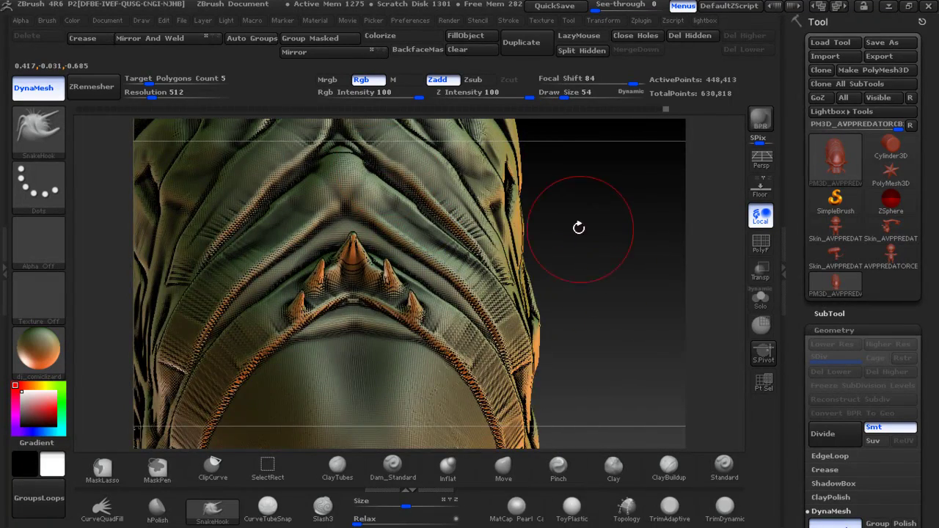
{"action": "left_click_drag", "start_coordinate": [579, 227], "coordinate": [526, 322]}
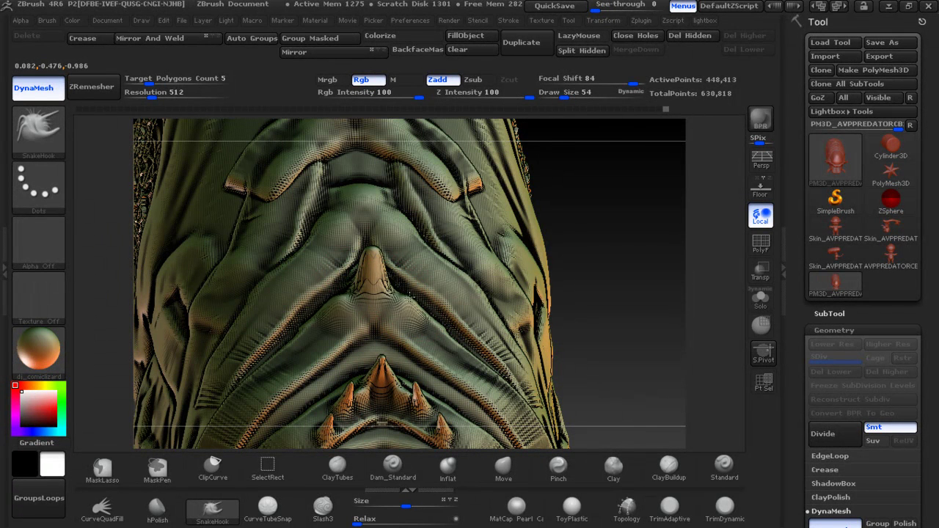
Pull mirrored horn spikes, a central spike and three more spikes up from the crest ridges
{"action": "left_click_drag", "start_coordinate": [414, 316], "coordinate": [410, 282]}
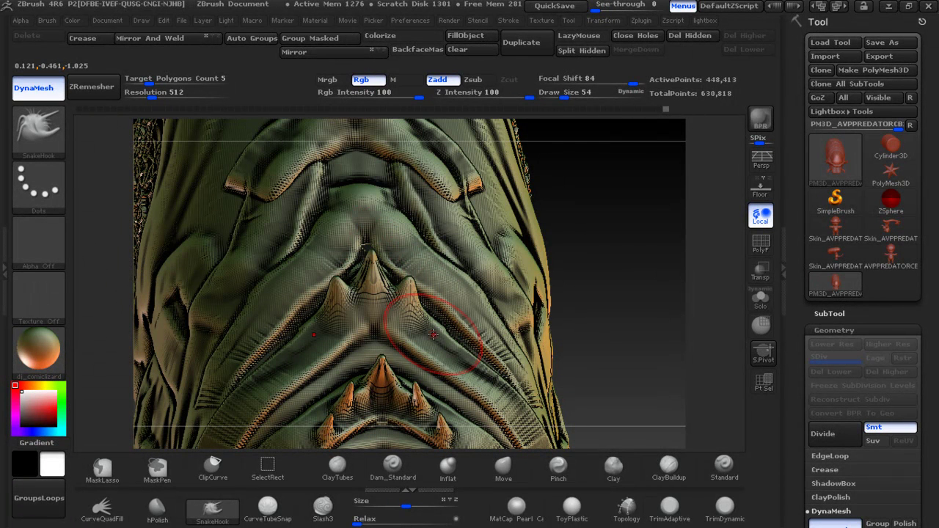
{"action": "left_click_drag", "start_coordinate": [438, 336], "coordinate": [435, 309]}
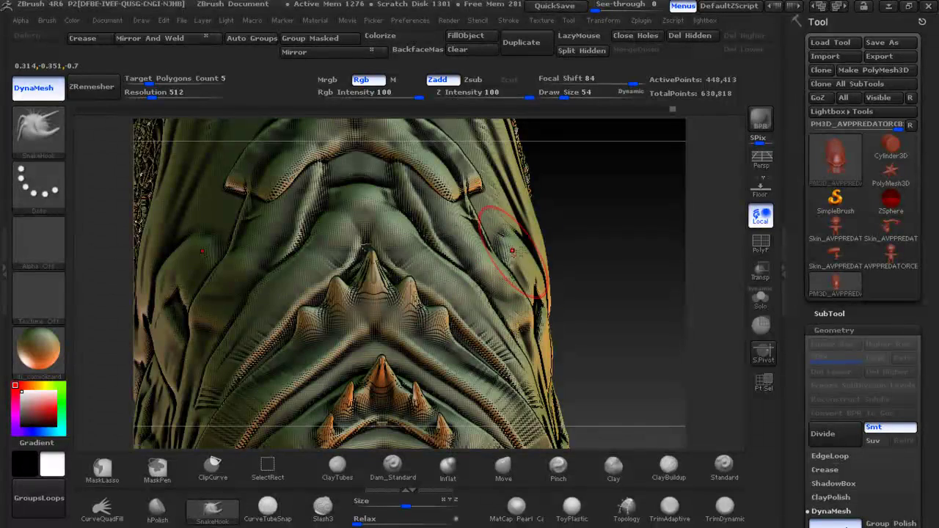
{"action": "left_click_drag", "start_coordinate": [562, 231], "coordinate": [559, 187]}
{"action": "left_click_drag", "start_coordinate": [374, 339], "coordinate": [371, 302]}
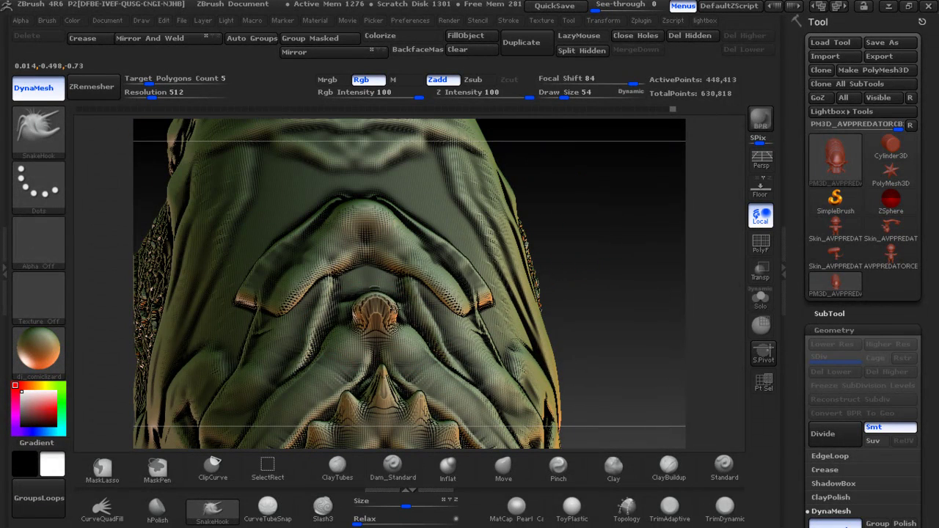
{"action": "left_click_drag", "start_coordinate": [419, 333], "coordinate": [417, 315]}
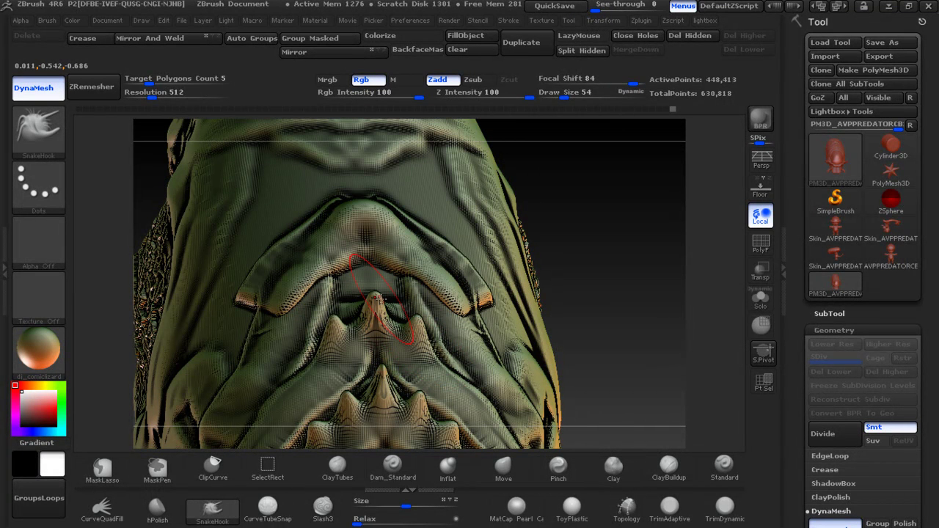
{"action": "left_click_drag", "start_coordinate": [374, 299], "coordinate": [370, 301]}
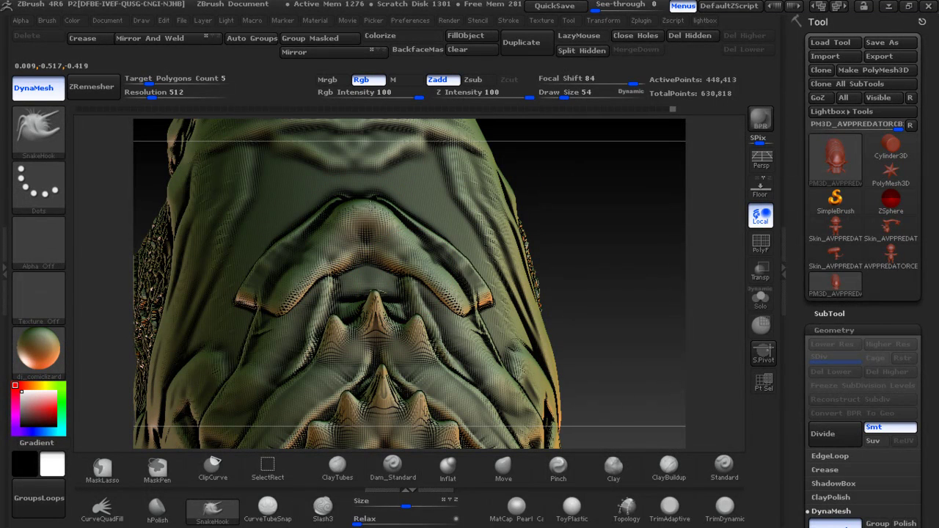
{"action": "left_click_drag", "start_coordinate": [352, 215], "coordinate": [363, 167]}
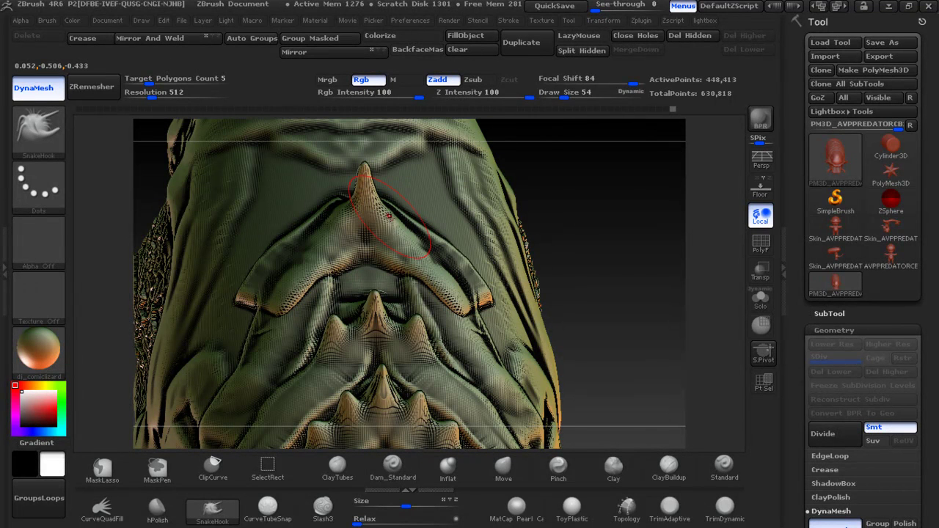
{"action": "left_click_drag", "start_coordinate": [389, 215], "coordinate": [414, 187]}
{"action": "left_click_drag", "start_coordinate": [353, 220], "coordinate": [323, 189]}
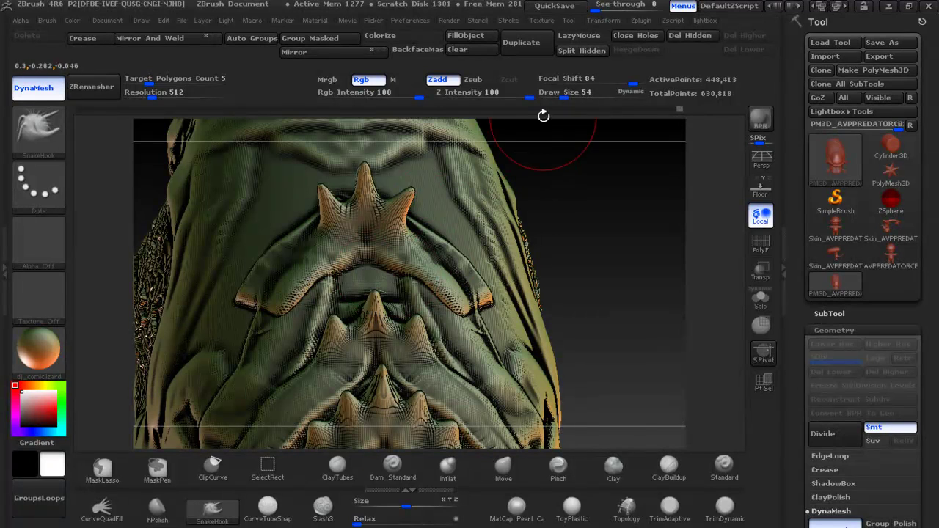
At Draw Size 19, smooth away the small thorns beside the central horn
{"action": "left_click_drag", "start_coordinate": [569, 89], "coordinate": [547, 92]}
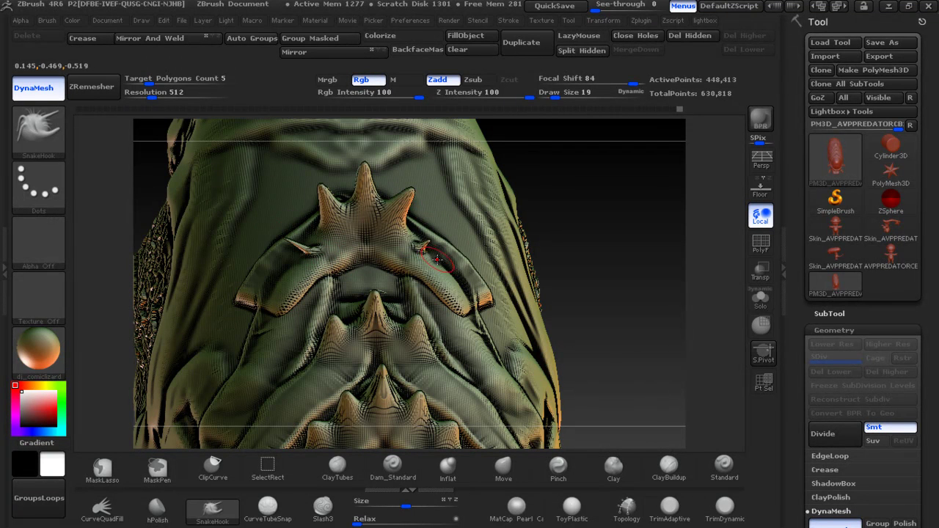
{"action": "left_click_drag", "start_coordinate": [411, 257], "coordinate": [422, 250], "text": "shift"}
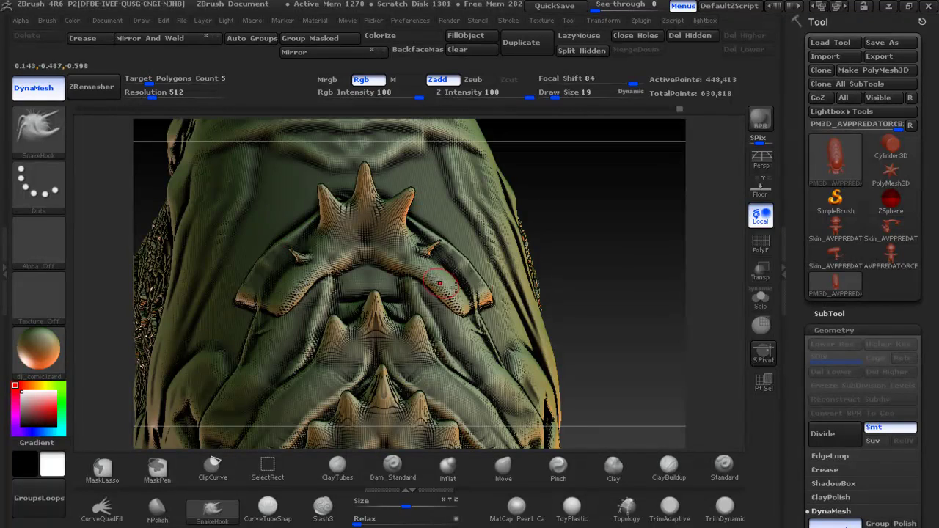
{"action": "key", "text": "f"}
{"action": "mouse_move", "coordinate": [550, 319]}
{"action": "left_mouse_down"}
{"action": "mouse_move", "coordinate": [509, 279]}
{"action": "mouse_move", "coordinate": [503, 234]}
{"action": "mouse_move", "coordinate": [510, 314]}
{"action": "mouse_move", "coordinate": [508, 274]}
{"action": "mouse_move", "coordinate": [584, 269]}
{"action": "left_mouse_up"}
{"action": "mouse_move", "coordinate": [577, 361]}
{"action": "left_mouse_down"}
{"action": "mouse_move", "coordinate": [496, 285]}
{"action": "mouse_move", "coordinate": [516, 208]}
{"action": "mouse_move", "coordinate": [541, 296]}
{"action": "mouse_move", "coordinate": [608, 199]}
{"action": "mouse_move", "coordinate": [580, 179]}
{"action": "mouse_move", "coordinate": [566, 203]}
{"action": "mouse_move", "coordinate": [580, 204]}
{"action": "mouse_move", "coordinate": [565, 305]}
{"action": "left_mouse_up"}
{"action": "mouse_move", "coordinate": [549, 271]}
{"action": "left_mouse_down", "text": "alt"}
{"action": "mouse_move", "coordinate": [577, 247]}
{"action": "mouse_move", "coordinate": [549, 263]}
{"action": "left_mouse_up", "text": "alt"}
{"action": "left_click", "coordinate": [503, 465]}
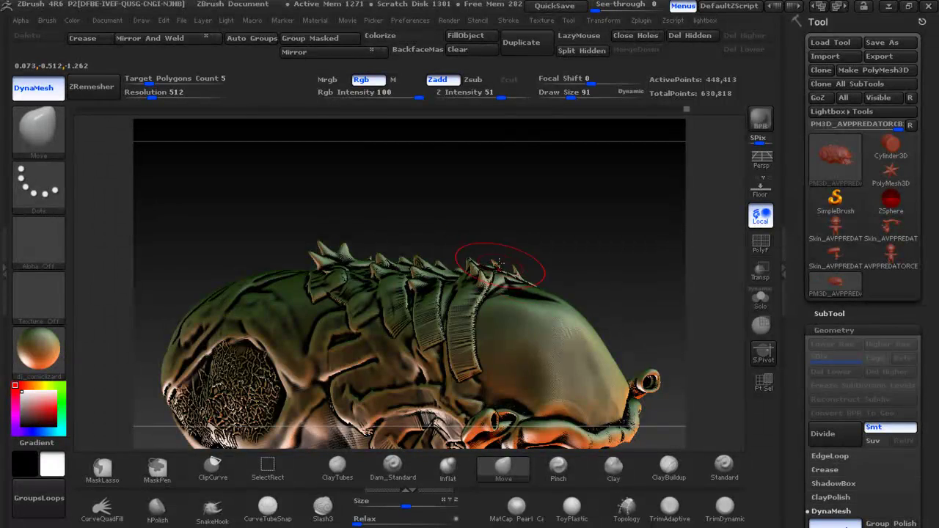
{"action": "left_click_drag", "start_coordinate": [499, 263], "coordinate": [435, 264]}
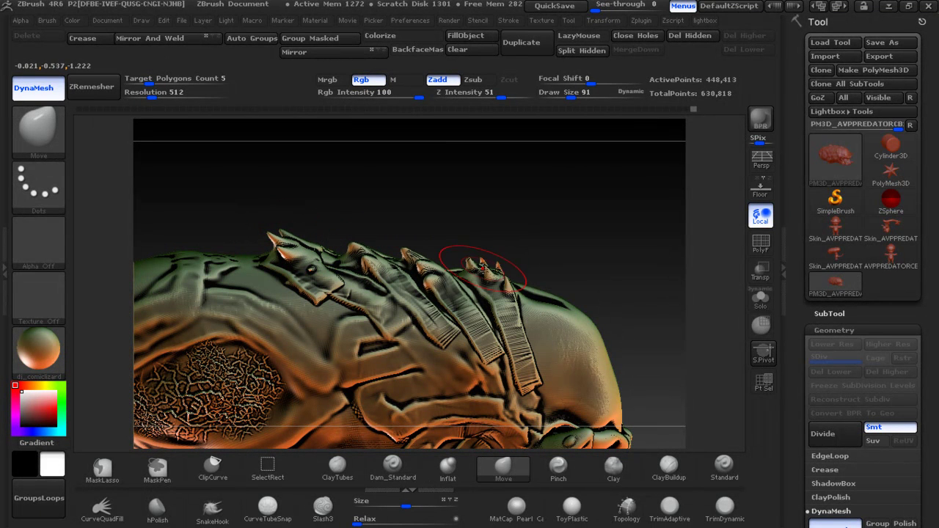
{"action": "left_click_drag", "start_coordinate": [499, 235], "coordinate": [469, 220]}
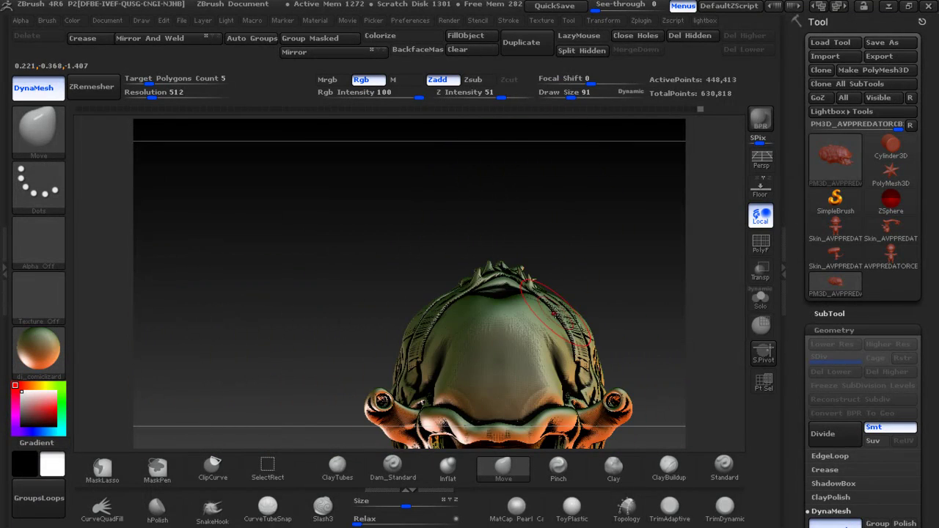
{"action": "left_click_drag", "start_coordinate": [528, 306], "coordinate": [507, 272]}
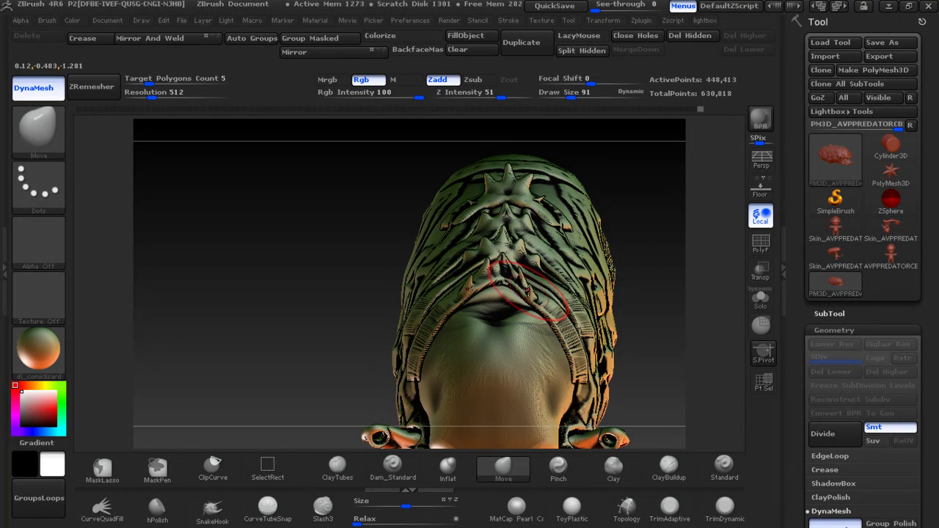
{"action": "left_click_drag", "start_coordinate": [609, 213], "coordinate": [613, 155]}
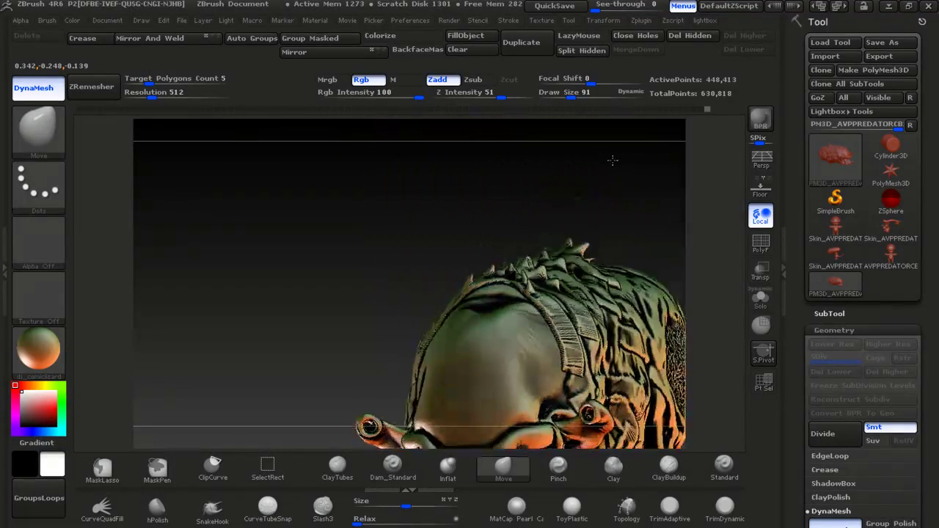
{"action": "mouse_move", "coordinate": [580, 245]}
{"action": "left_mouse_down"}
{"action": "mouse_move", "coordinate": [648, 259]}
{"action": "mouse_move", "coordinate": [521, 216]}
{"action": "mouse_move", "coordinate": [592, 253]}
{"action": "mouse_move", "coordinate": [528, 218]}
{"action": "left_mouse_up"}
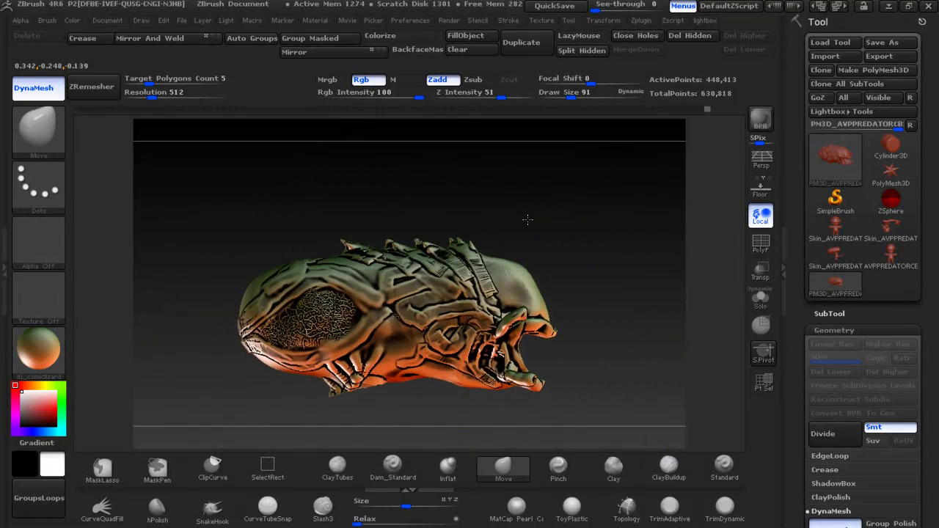
{"action": "key", "text": "alt+Tab"}
{"action": "key", "text": "alt+Tab"}
{"action": "key", "text": "alt+Tab"}
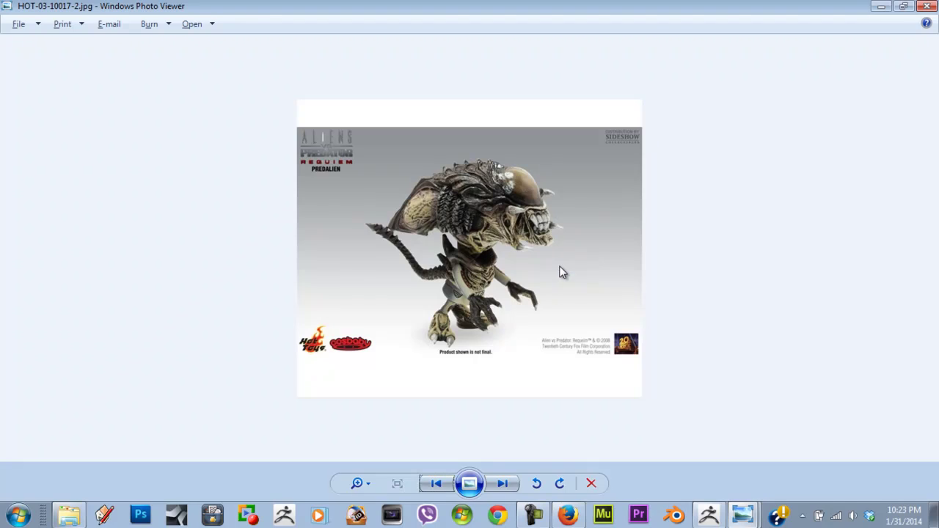
{"action": "key", "text": "alt+Tab"}
{"action": "key", "text": "alt+Tab"}
{"action": "key", "text": "alt+Tab"}
{"action": "key", "text": "alt+Tab"}
{"action": "key", "text": "alt+Tab"}
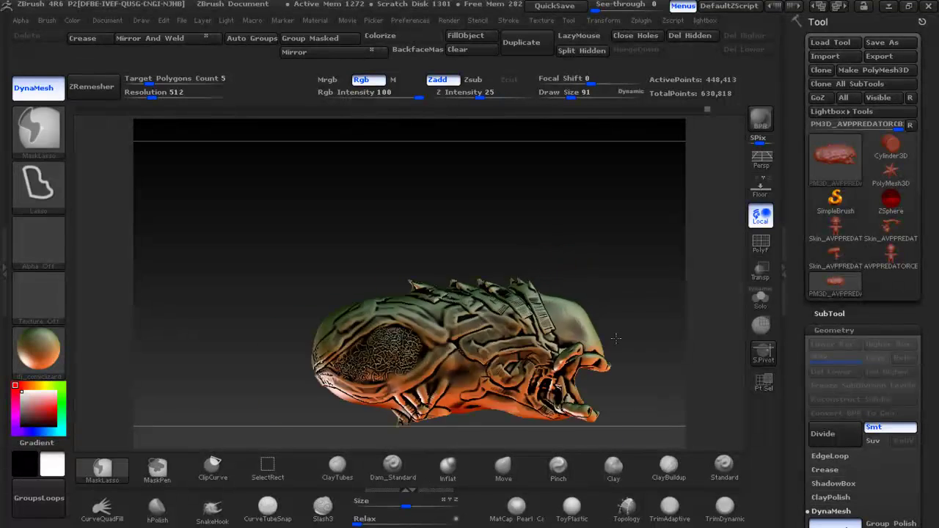
Stamp a raised texture patch on the head crest with the Standard brush
{"action": "key", "text": "b"}
{"action": "key", "text": "m"}
{"action": "key", "text": "v"}
{"action": "left_click_drag", "start_coordinate": [595, 275], "coordinate": [520, 340]}
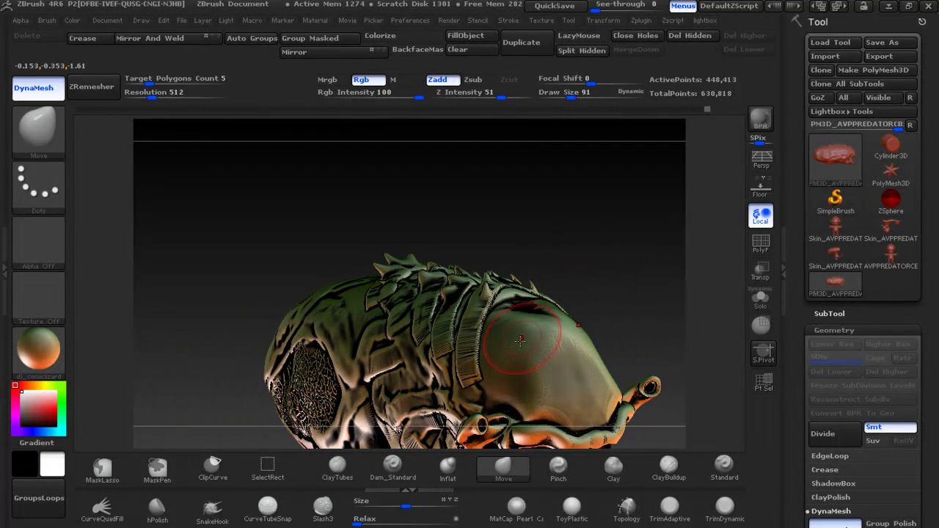
{"action": "left_click", "coordinate": [725, 465]}
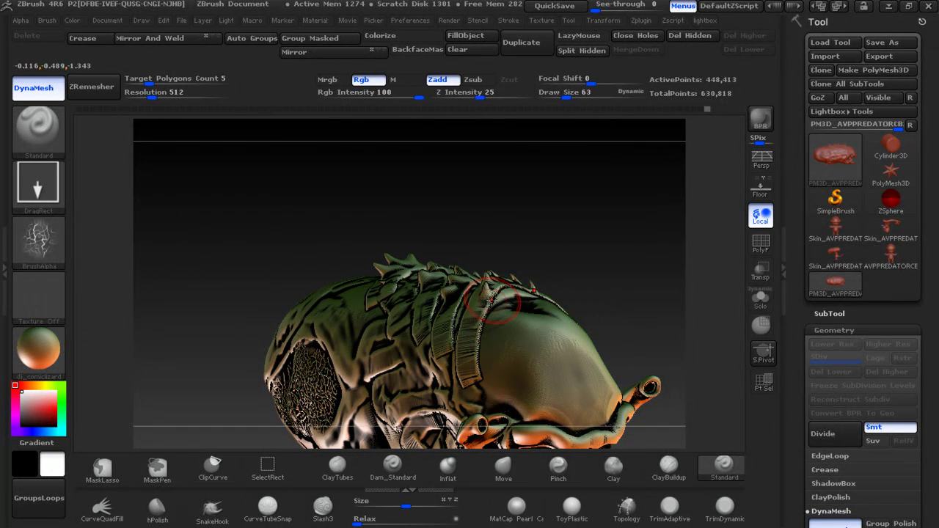
{"action": "left_click_drag", "start_coordinate": [497, 292], "coordinate": [482, 323]}
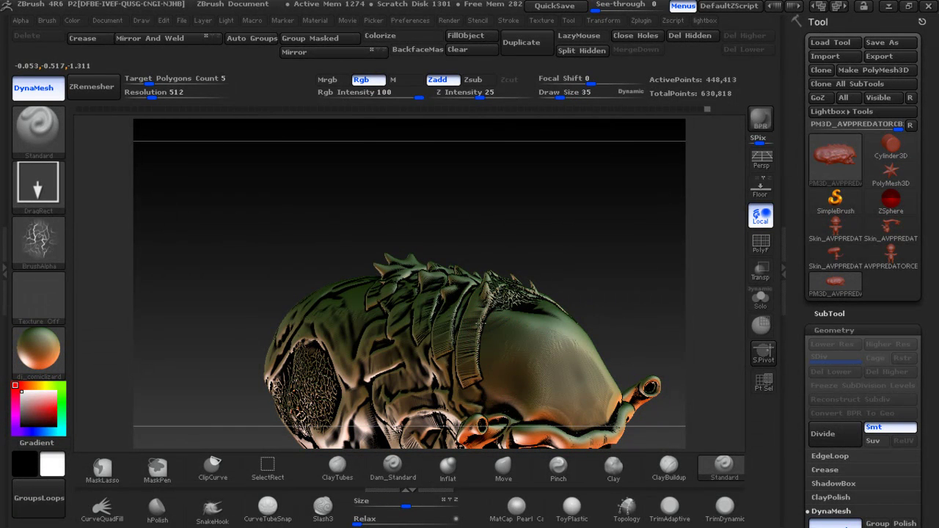
Turn off the alpha, set a Dots stroke, and sculpt a raised mirrored ridge on the head
{"action": "left_click", "coordinate": [38, 241]}
{"action": "left_click", "coordinate": [121, 257]}
{"action": "left_click", "coordinate": [41, 191]}
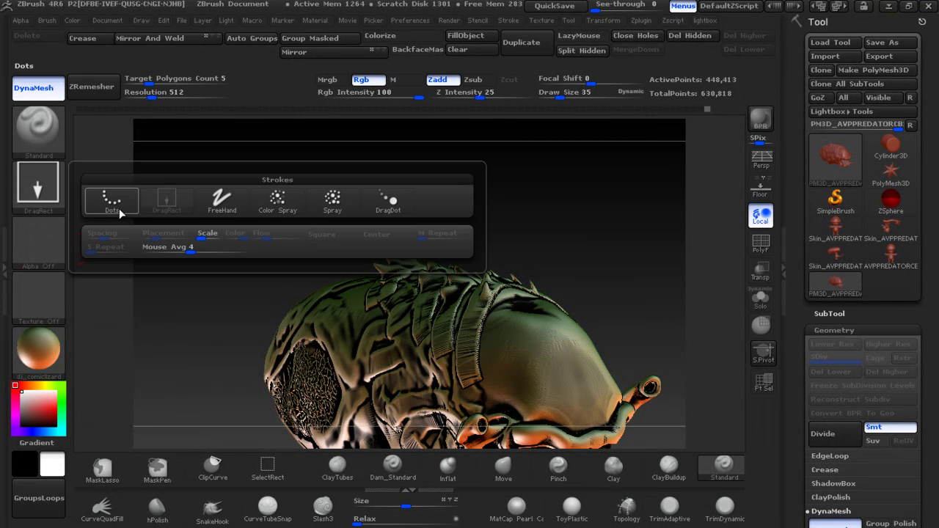
{"action": "left_click", "coordinate": [121, 205]}
{"action": "mouse_move", "coordinate": [500, 301]}
{"action": "left_mouse_down"}
{"action": "mouse_move", "coordinate": [488, 376]}
{"action": "mouse_move", "coordinate": [496, 339]}
{"action": "left_mouse_up"}
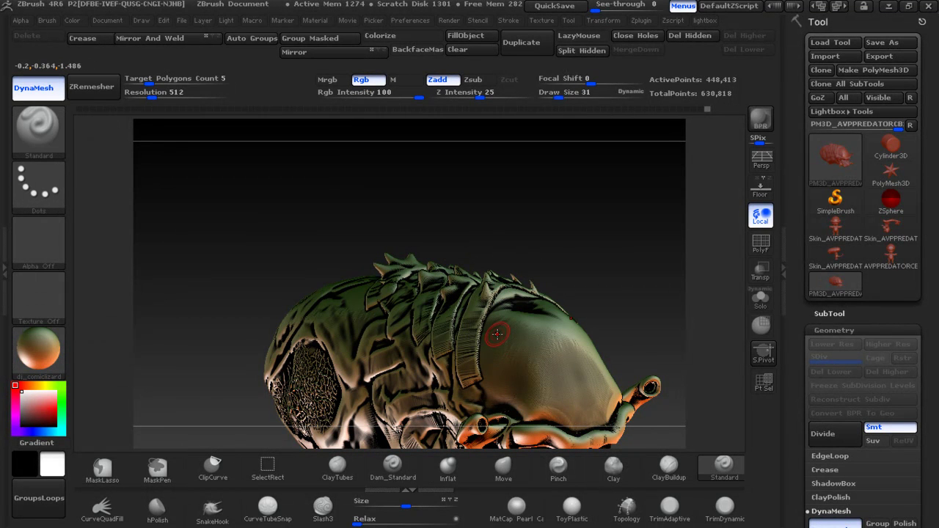
Adjust the sculpt strength from 9 to 38 to 24 while rotating around the head
{"action": "left_click_drag", "start_coordinate": [481, 97], "coordinate": [460, 99]}
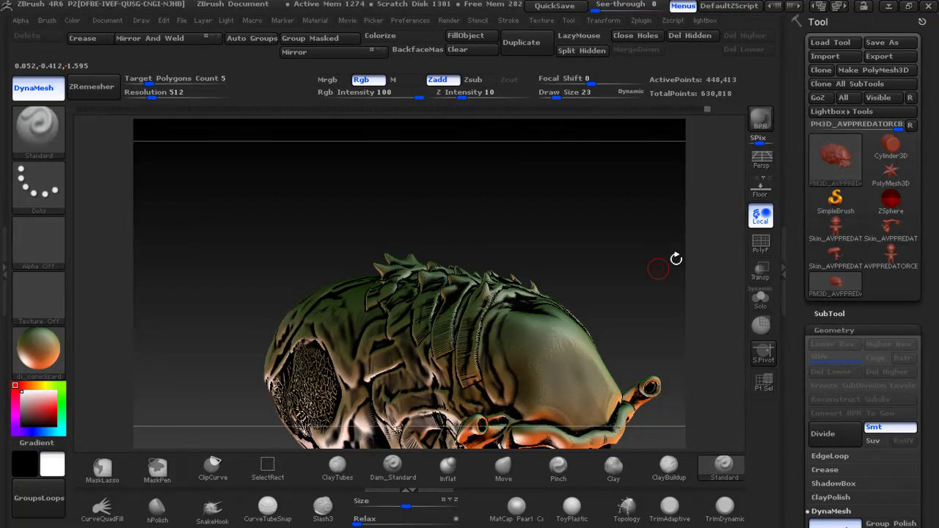
{"action": "left_click_drag", "start_coordinate": [676, 259], "coordinate": [494, 317], "text": "shift"}
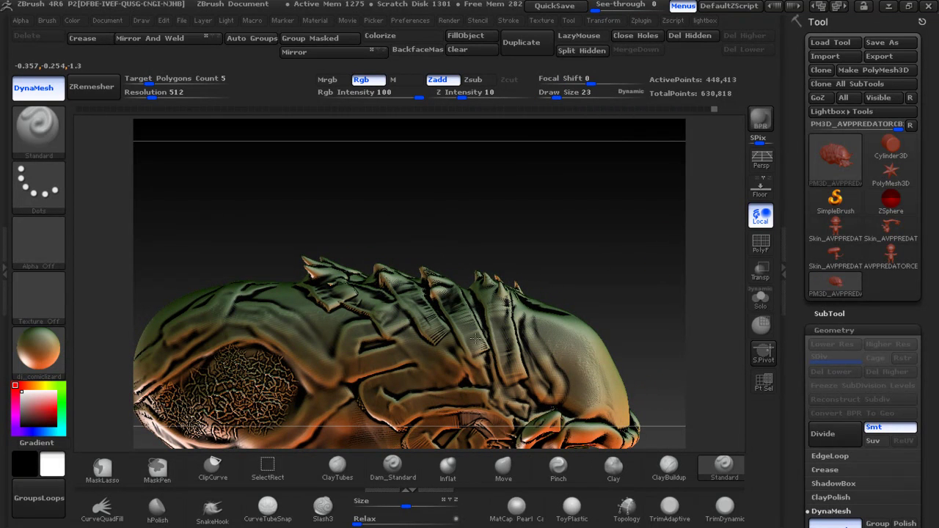
{"action": "left_click_drag", "start_coordinate": [467, 97], "coordinate": [493, 98]}
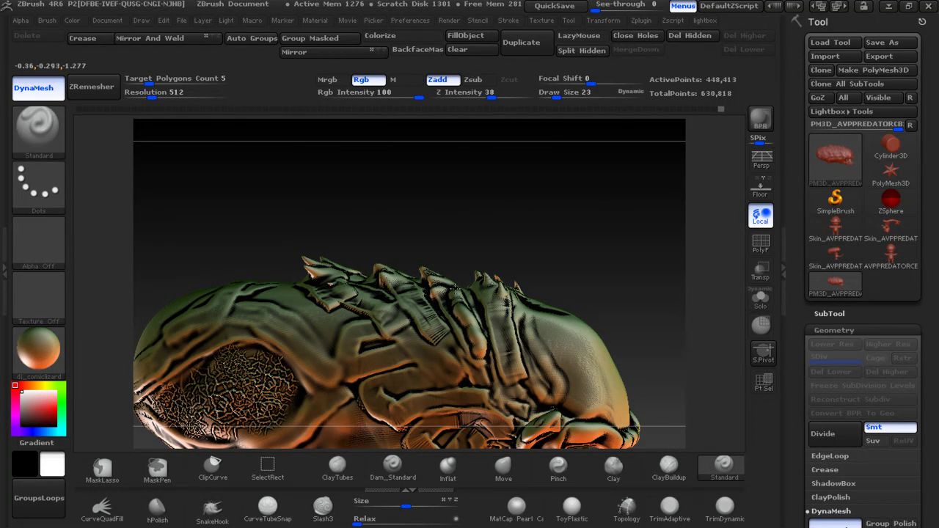
{"action": "left_click_drag", "start_coordinate": [516, 252], "coordinate": [510, 275]}
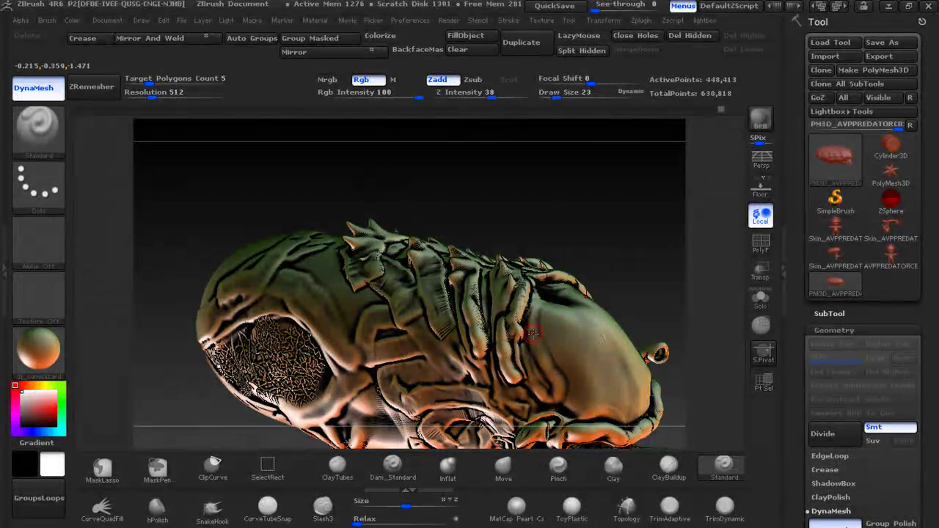
{"action": "key", "text": "u"}
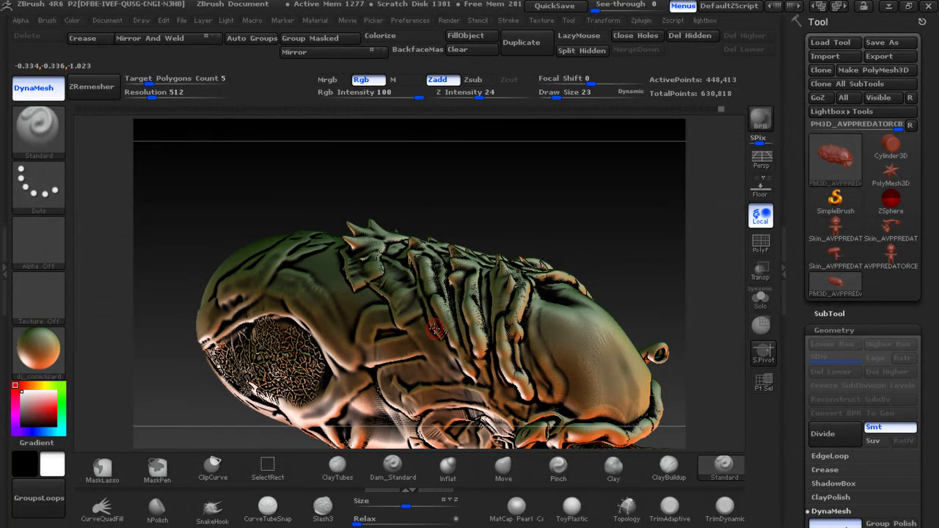
Carve two creases along the side plates with a smaller brush
{"action": "left_click_drag", "start_coordinate": [415, 330], "coordinate": [375, 257]}
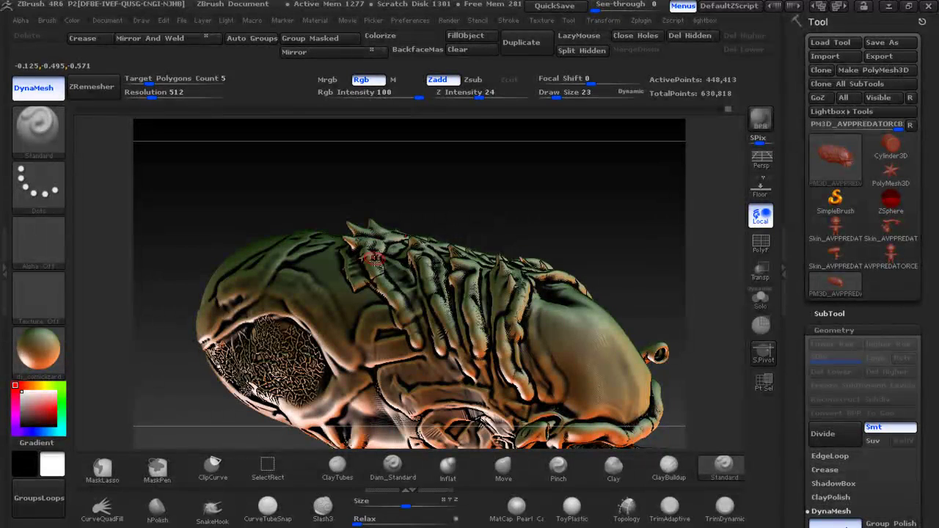
{"action": "mouse_move", "coordinate": [613, 279]}
{"action": "left_mouse_down"}
{"action": "mouse_move", "coordinate": [622, 219]}
{"action": "mouse_move", "coordinate": [629, 224]}
{"action": "left_mouse_up"}
{"action": "left_click_drag", "start_coordinate": [561, 93], "coordinate": [550, 95]}
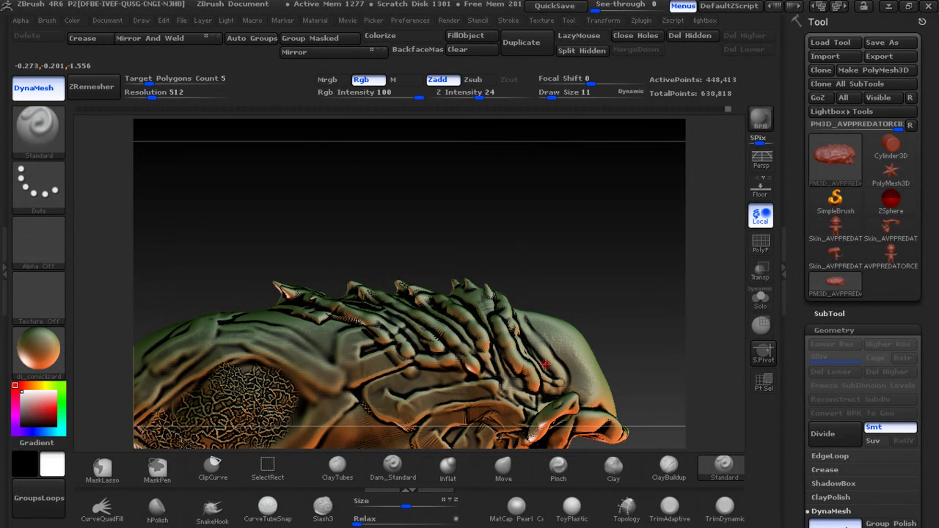
{"action": "left_click_drag", "start_coordinate": [518, 332], "coordinate": [541, 355]}
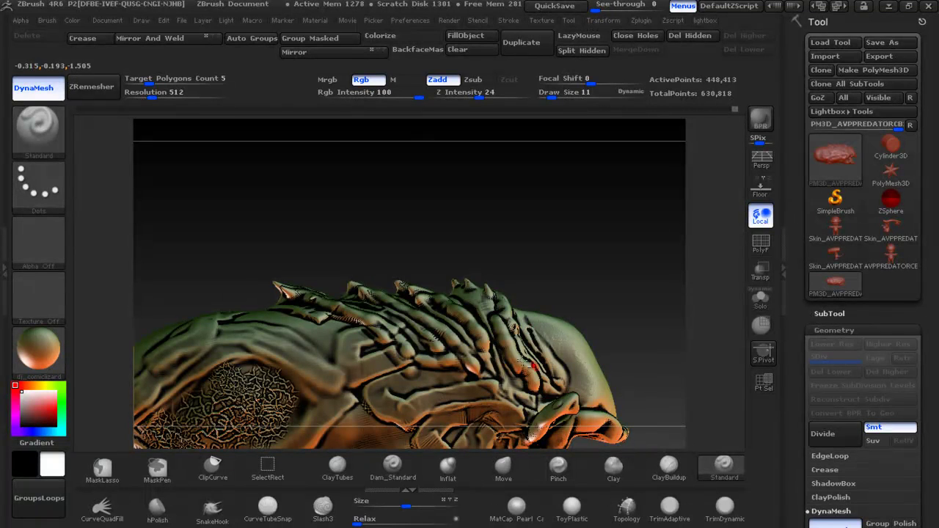
{"action": "left_click_drag", "start_coordinate": [489, 348], "coordinate": [444, 303]}
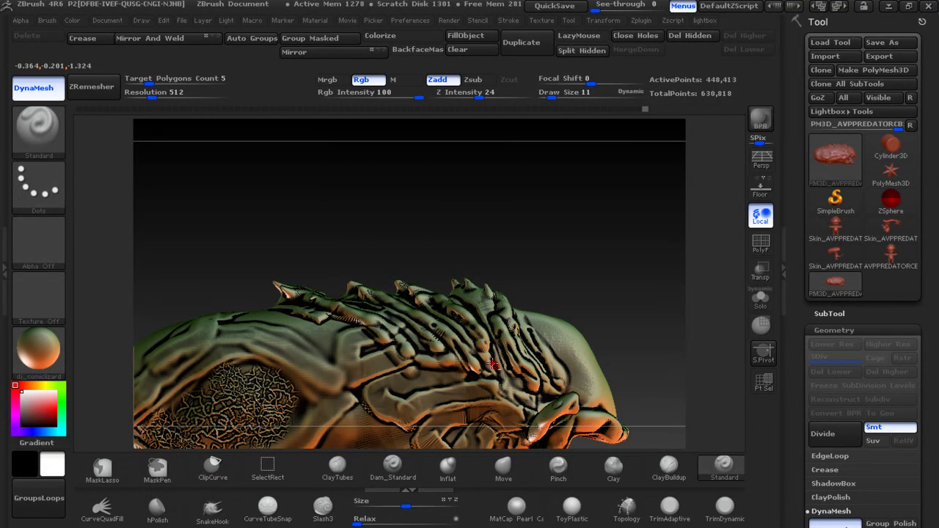
Bring up the HOT-03-10017-2.jpg reference in Windows Photo Viewer
{"action": "key", "text": "alt+Tab"}
{"action": "key", "text": "alt+Tab"}
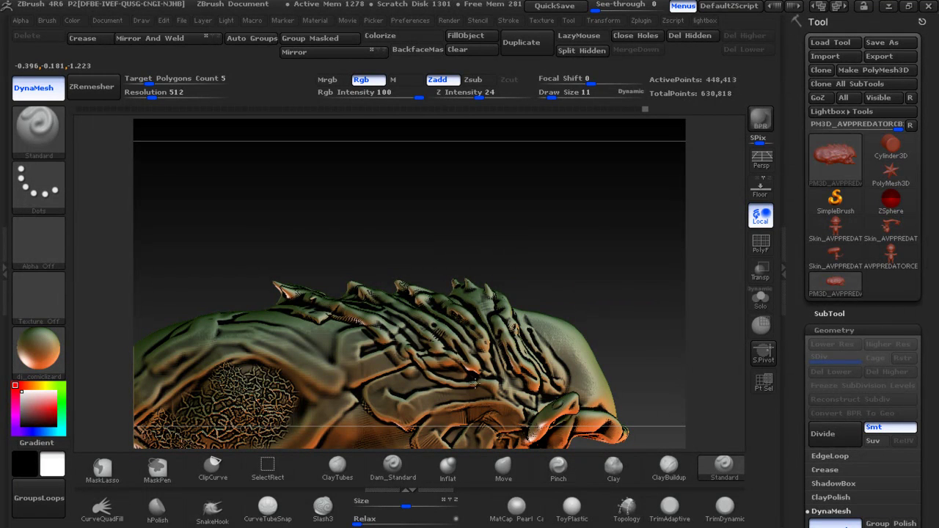
{"action": "key", "text": "alt+Tab"}
{"action": "key", "text": "alt+Tab"}
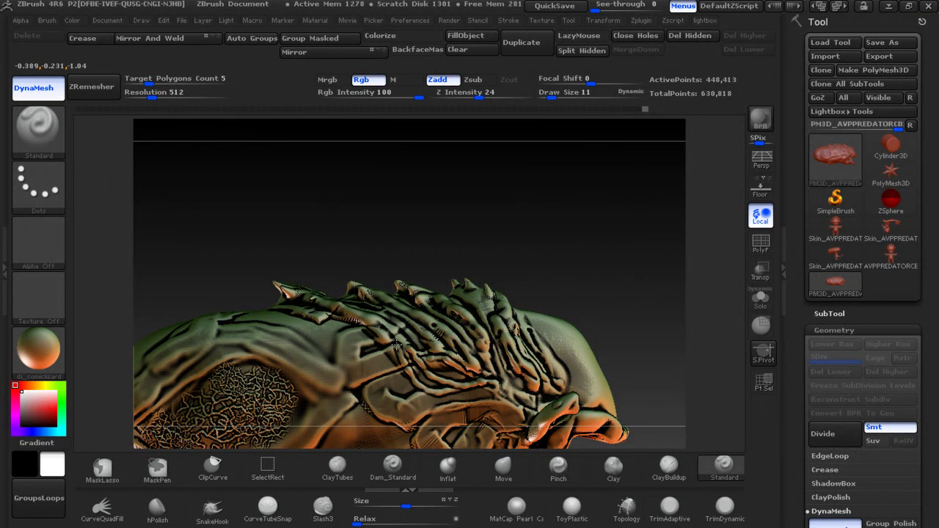
{"action": "key", "text": "alt+Tab"}
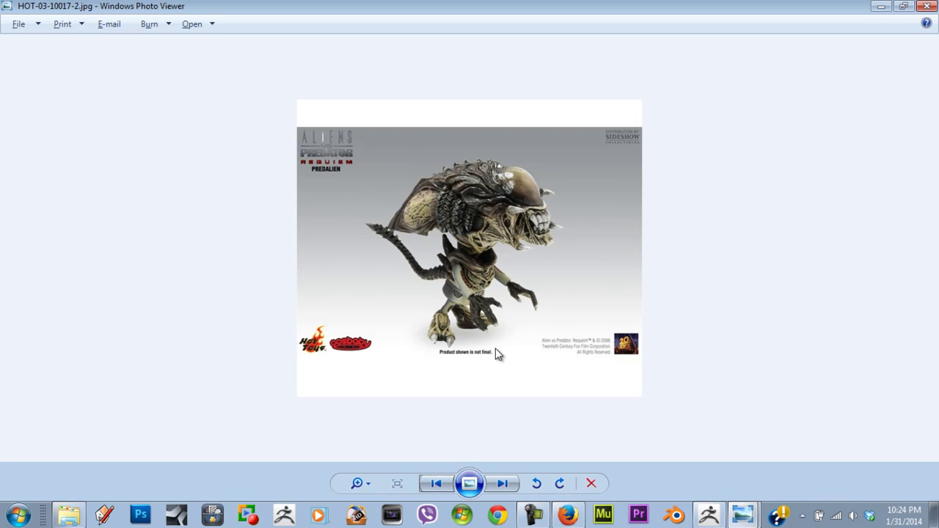
Sculpt looping raised ridges on the upper carapace, checking them against the Predalien reference
{"action": "key", "text": "alt+Tab"}
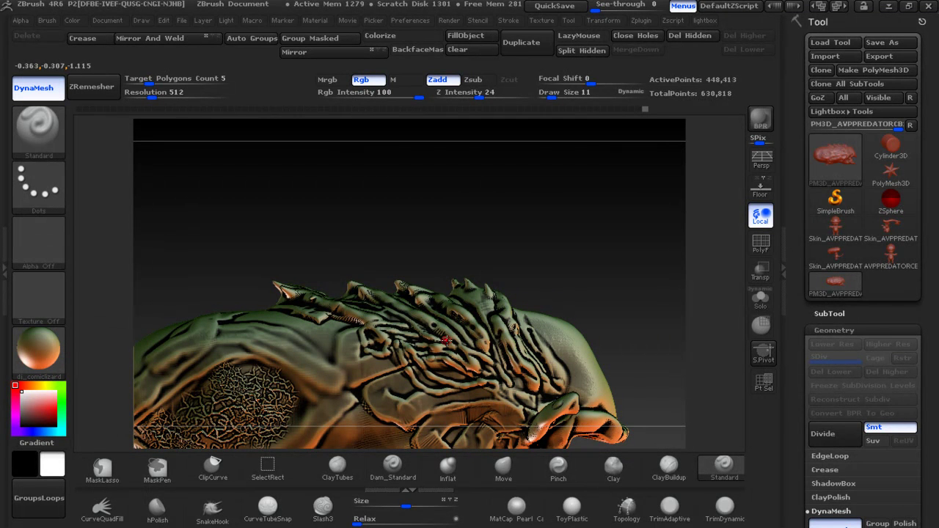
{"action": "left_click_drag", "start_coordinate": [543, 288], "coordinate": [577, 198]}
{"action": "key", "text": "alt+Tab"}
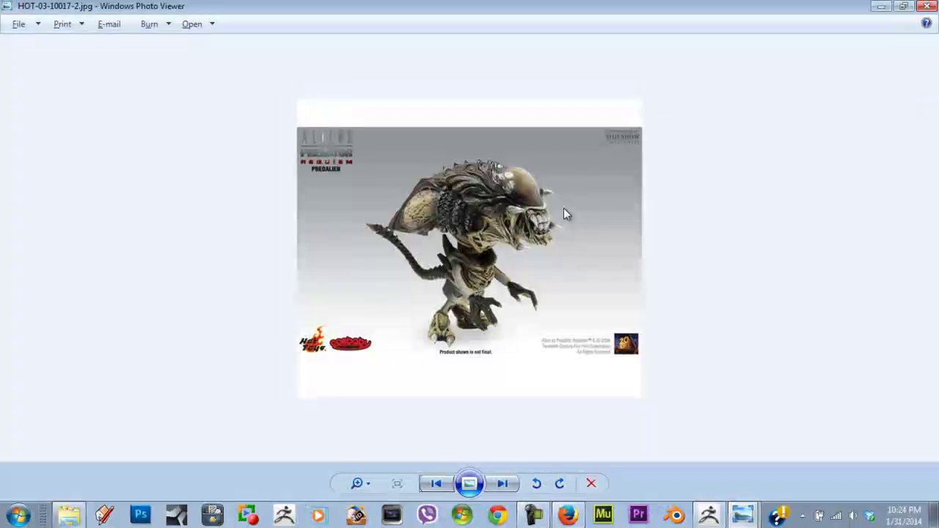
{"action": "key", "text": "alt+Tab"}
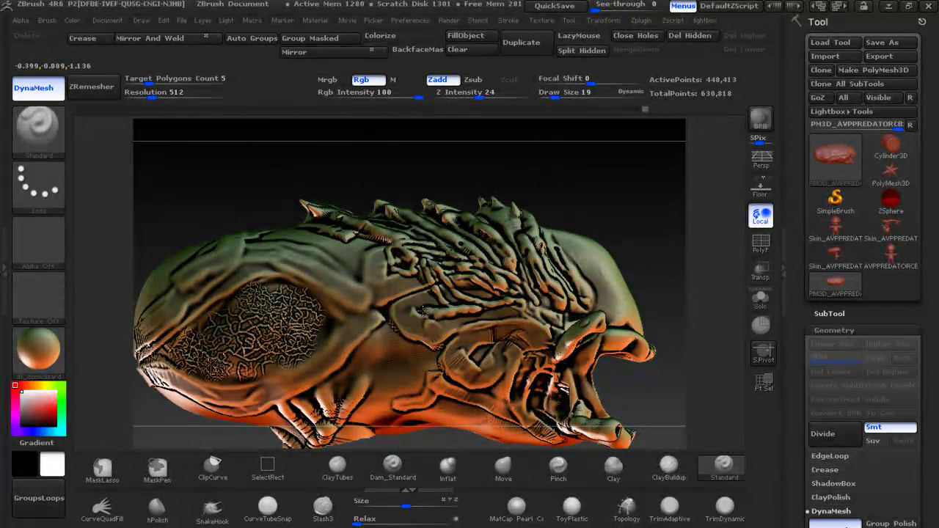
{"action": "mouse_move", "coordinate": [438, 287]}
{"action": "left_mouse_down"}
{"action": "mouse_move", "coordinate": [495, 293]}
{"action": "mouse_move", "coordinate": [422, 277]}
{"action": "left_mouse_up"}
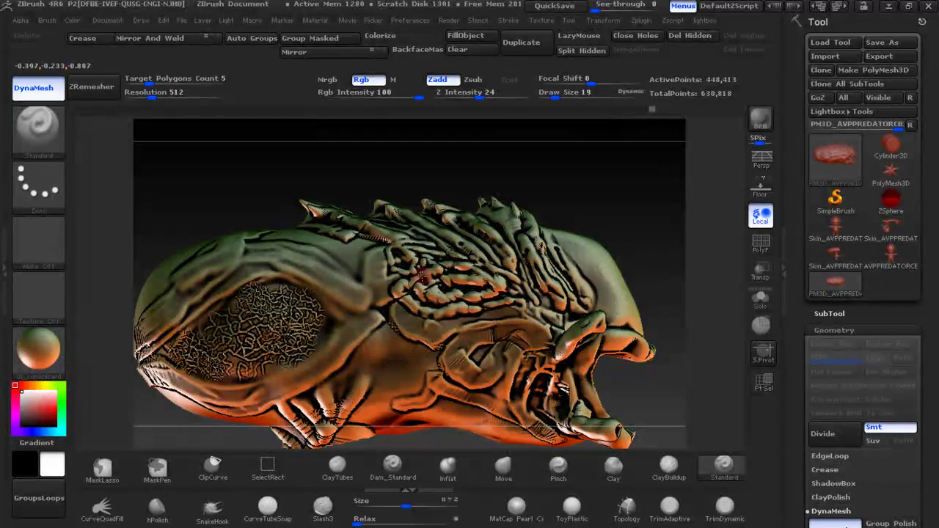
{"action": "key", "text": "alt+Tab"}
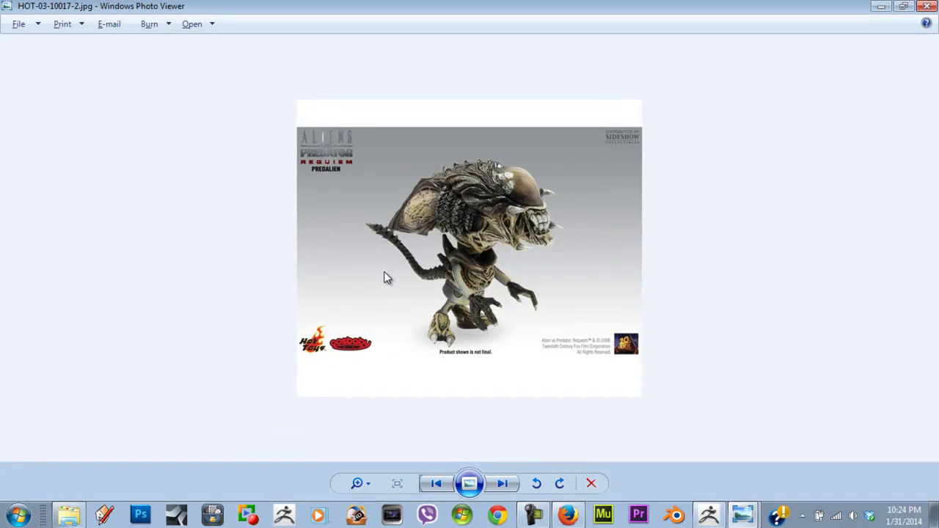
{"action": "key", "text": "alt+Tab"}
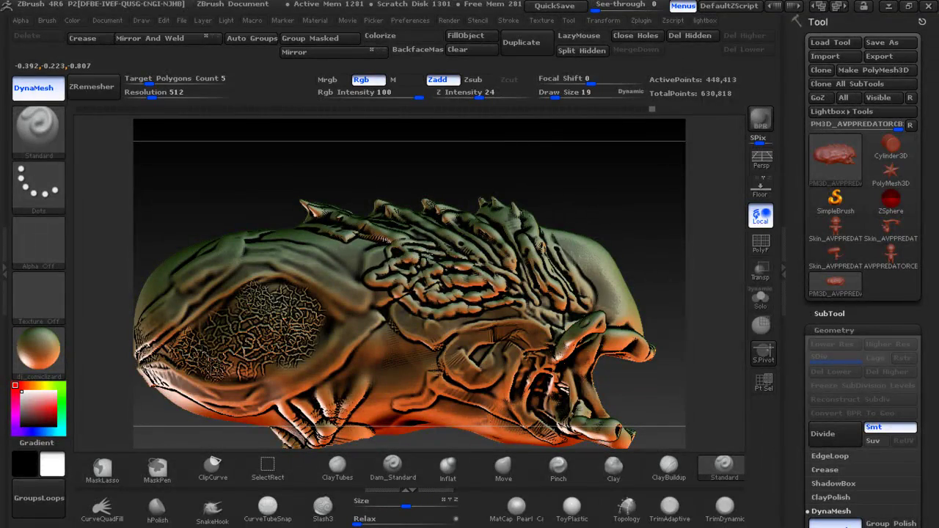
{"action": "mouse_move", "coordinate": [376, 270]}
{"action": "left_mouse_down"}
{"action": "mouse_move", "coordinate": [334, 279]}
{"action": "mouse_move", "coordinate": [399, 244]}
{"action": "mouse_move", "coordinate": [350, 257]}
{"action": "mouse_move", "coordinate": [418, 251]}
{"action": "left_mouse_up"}
{"action": "key", "text": "alt+Tab"}
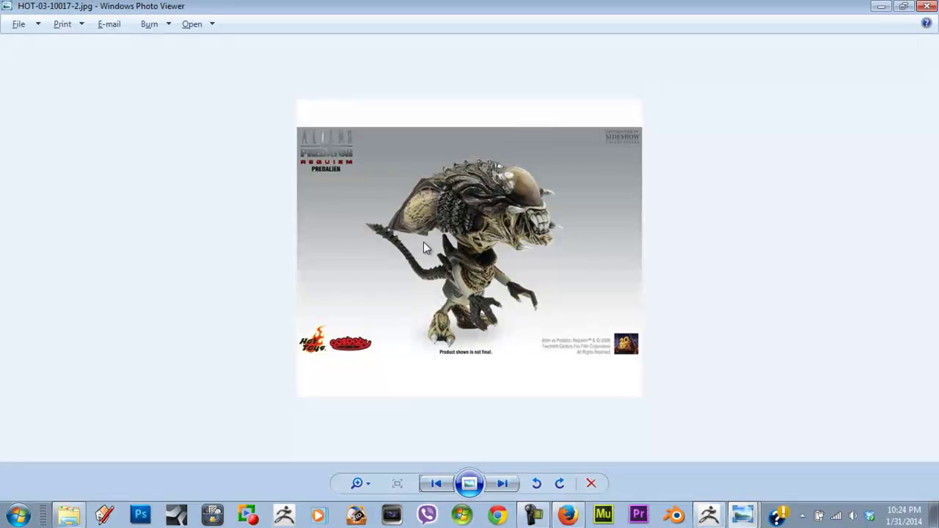
{"action": "key", "text": "alt+Tab"}
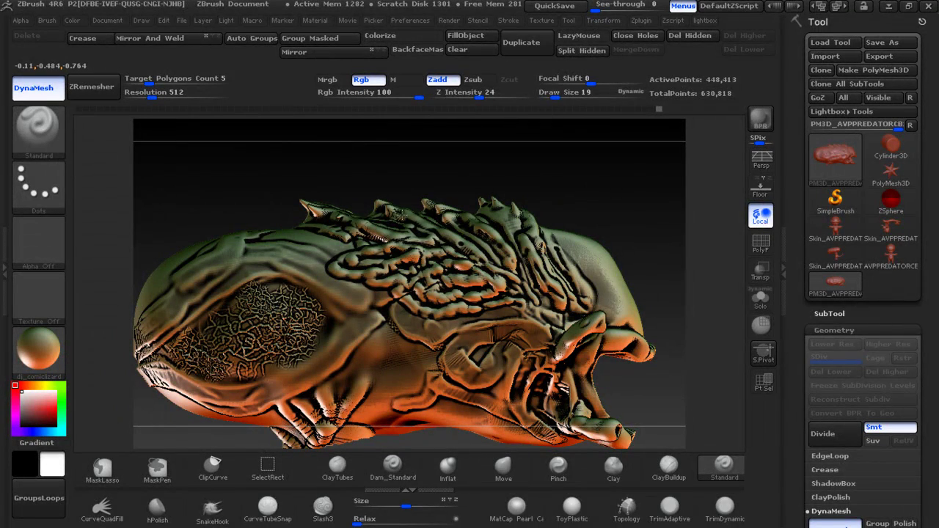
Orbit the head between top, front and side views, comparing it with the reference
{"action": "key", "text": "alt+Tab"}
{"action": "key", "text": "alt+Tab"}
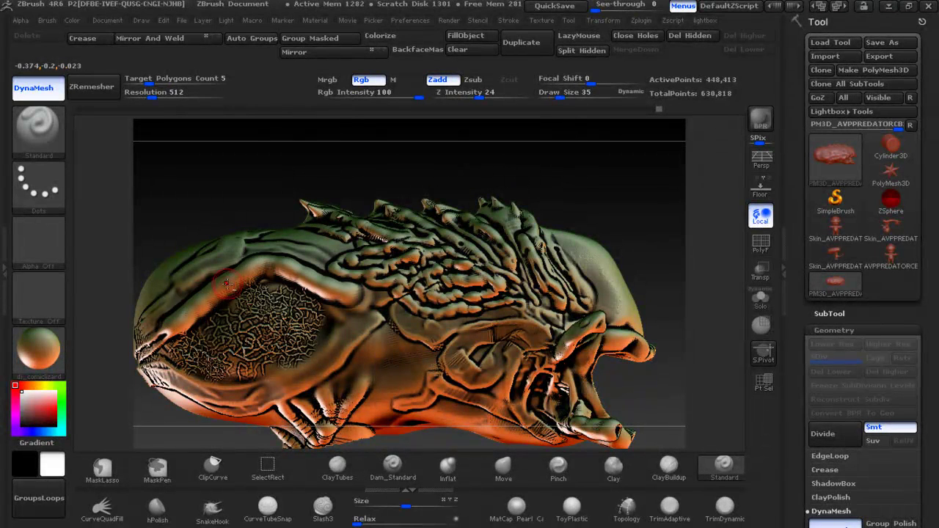
{"action": "key", "text": "alt+Tab"}
{"action": "key", "text": "alt+Tab"}
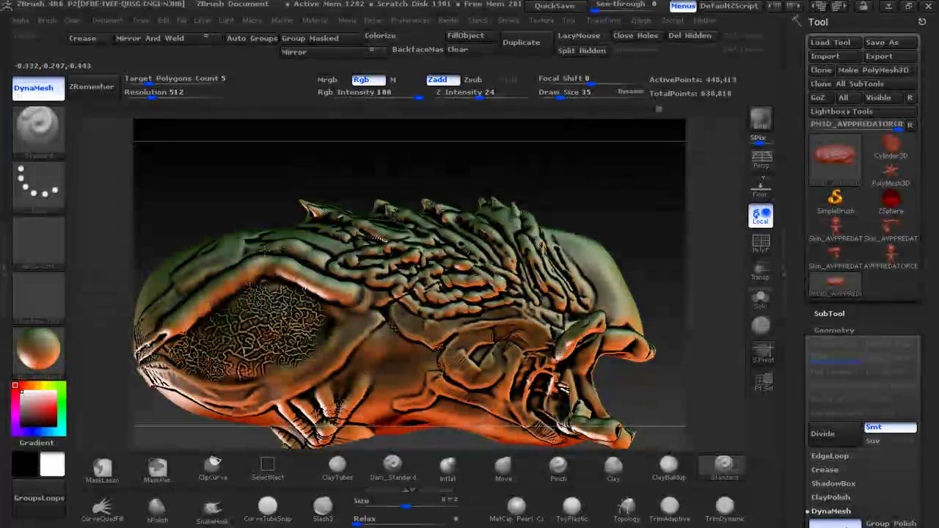
{"action": "left_click_drag", "start_coordinate": [240, 202], "coordinate": [248, 249]}
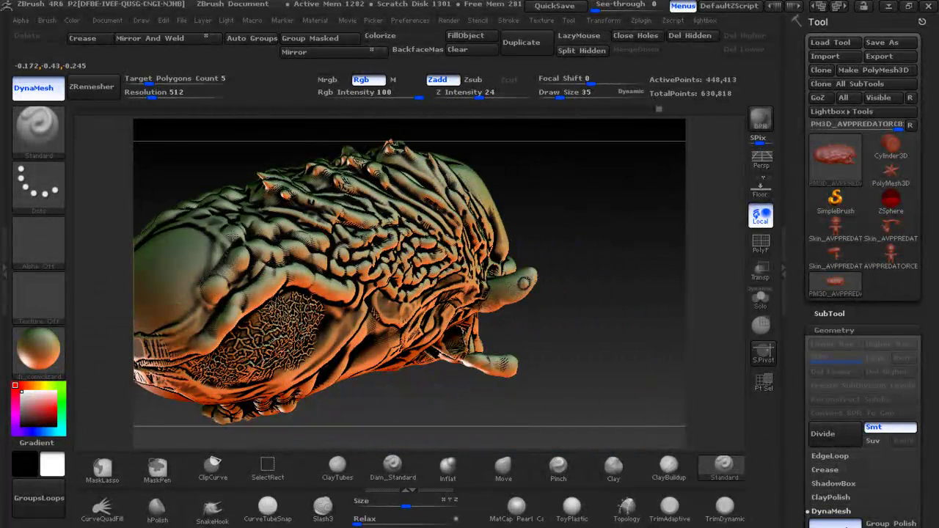
{"action": "mouse_move", "coordinate": [539, 204]}
{"action": "left_mouse_down"}
{"action": "mouse_move", "coordinate": [571, 204]}
{"action": "mouse_move", "coordinate": [562, 164]}
{"action": "left_mouse_up"}
{"action": "key", "text": "alt+Tab"}
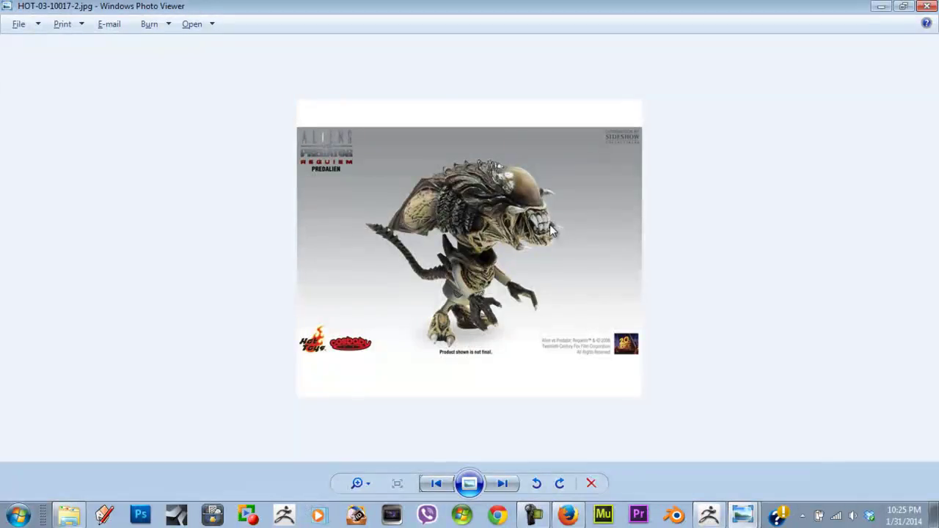
{"action": "key", "text": "alt+Tab"}
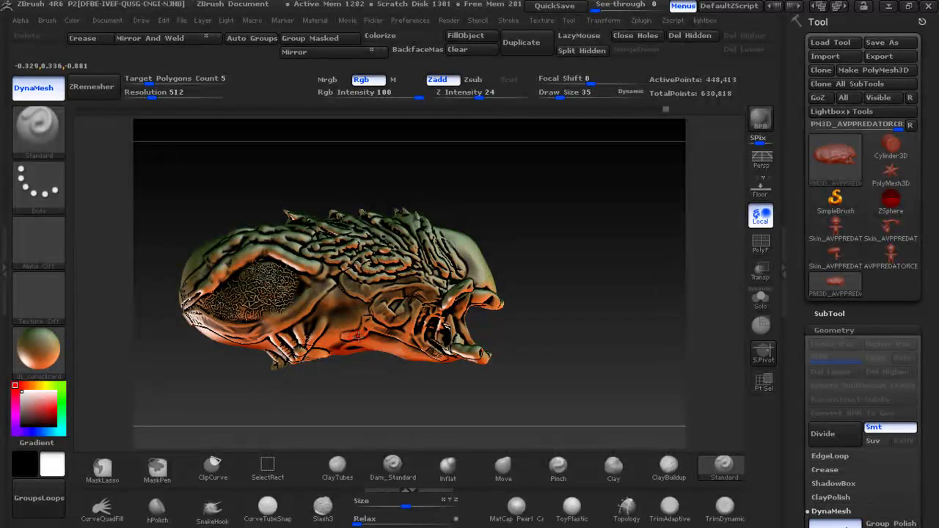
{"action": "key", "text": "alt+Tab"}
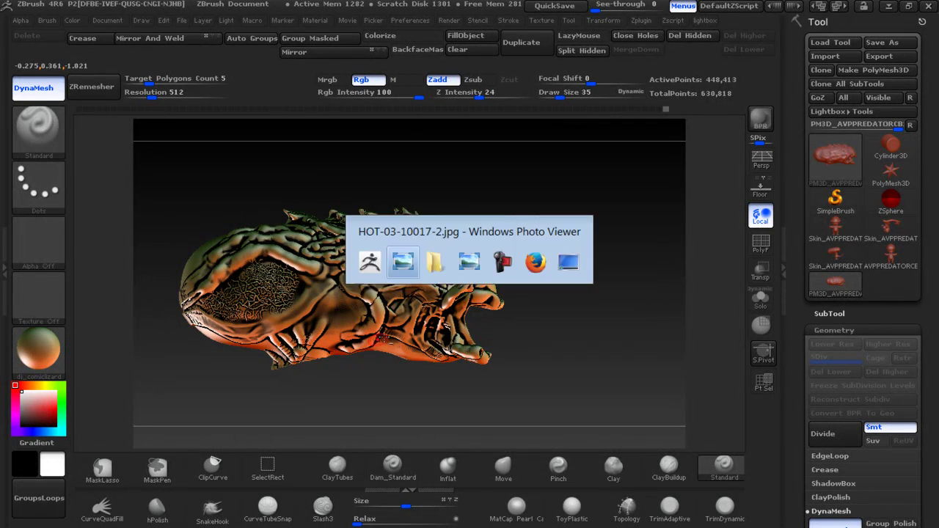
{"action": "key", "text": "alt+Tab"}
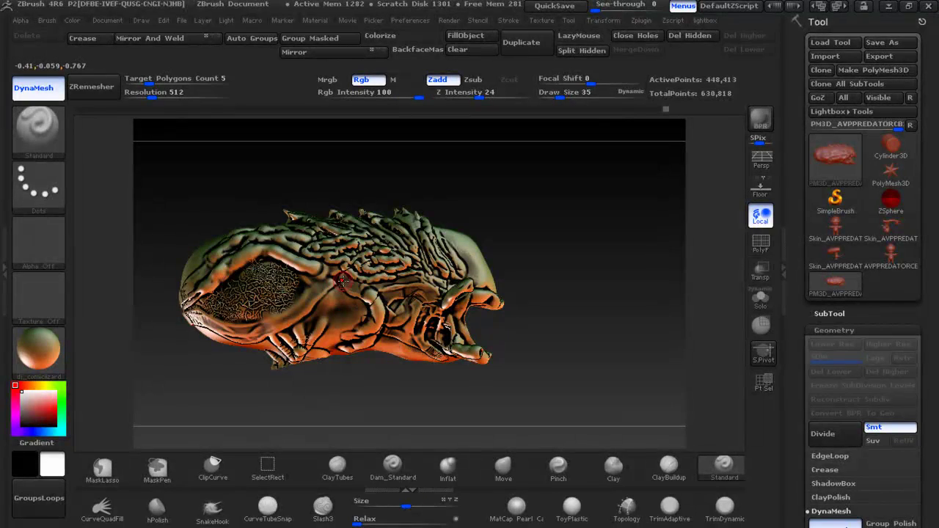
{"action": "key", "text": "alt+Tab"}
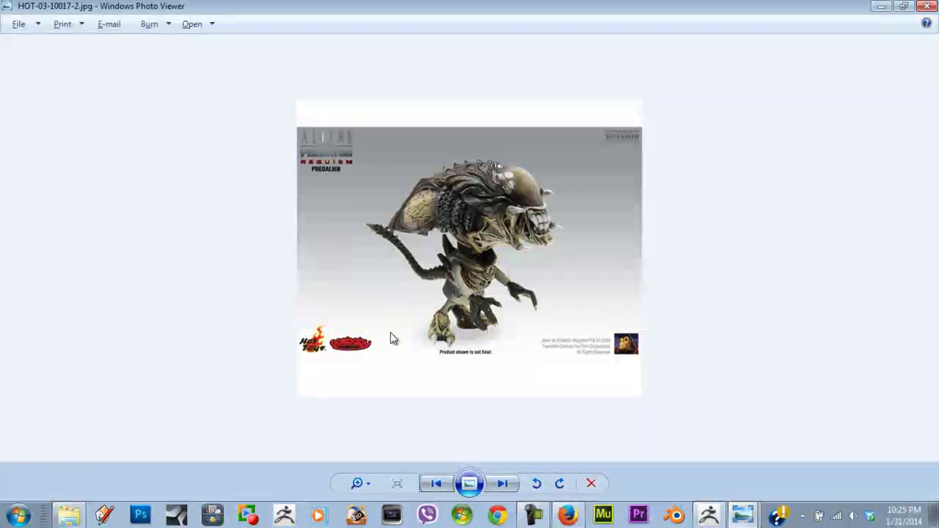
{"action": "key", "text": "alt+Tab"}
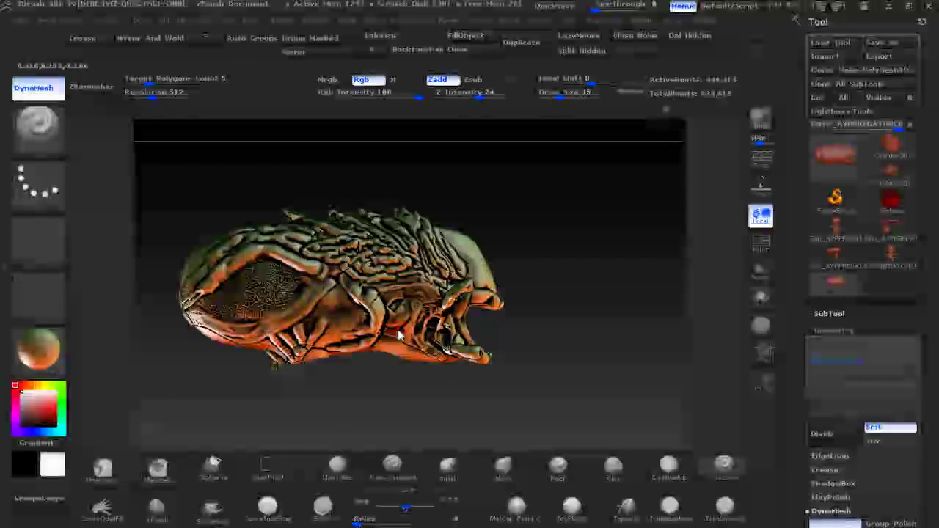
{"action": "key", "text": "alt+Tab"}
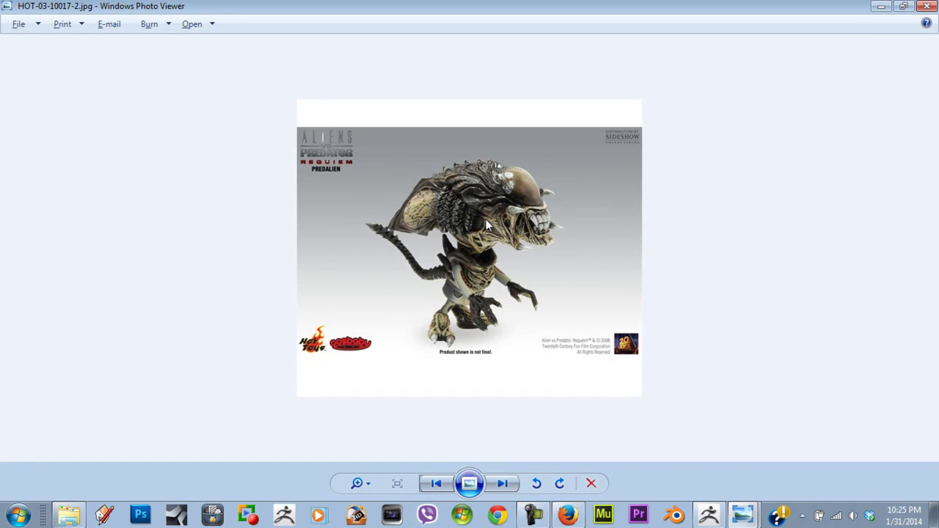
{"action": "key", "text": "alt+Tab"}
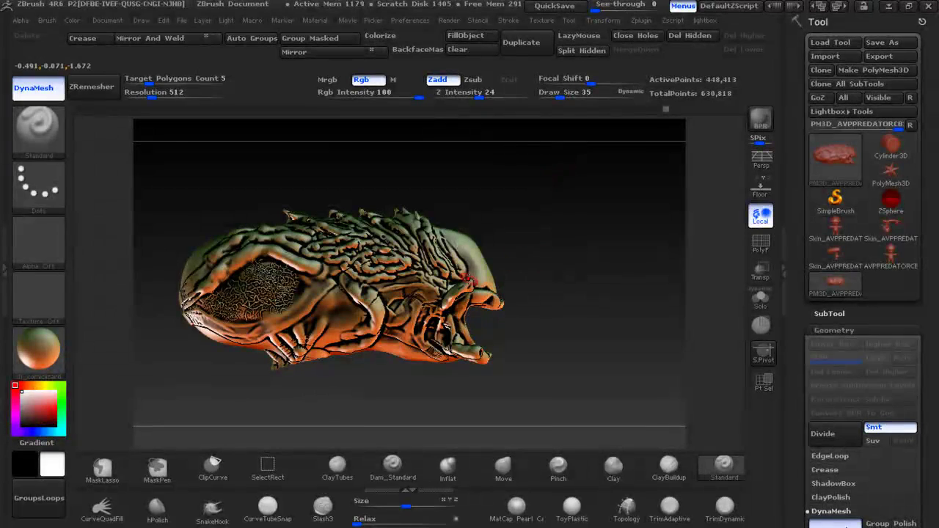
Unhide the neck and the rest of the head mesh
{"action": "mouse_move", "coordinate": [581, 328]}
{"action": "left_mouse_down"}
{"action": "mouse_move", "coordinate": [540, 330]}
{"action": "mouse_move", "coordinate": [620, 318]}
{"action": "mouse_move", "coordinate": [543, 334]}
{"action": "mouse_move", "coordinate": [563, 329]}
{"action": "left_mouse_up"}
{"action": "key", "text": "b"}
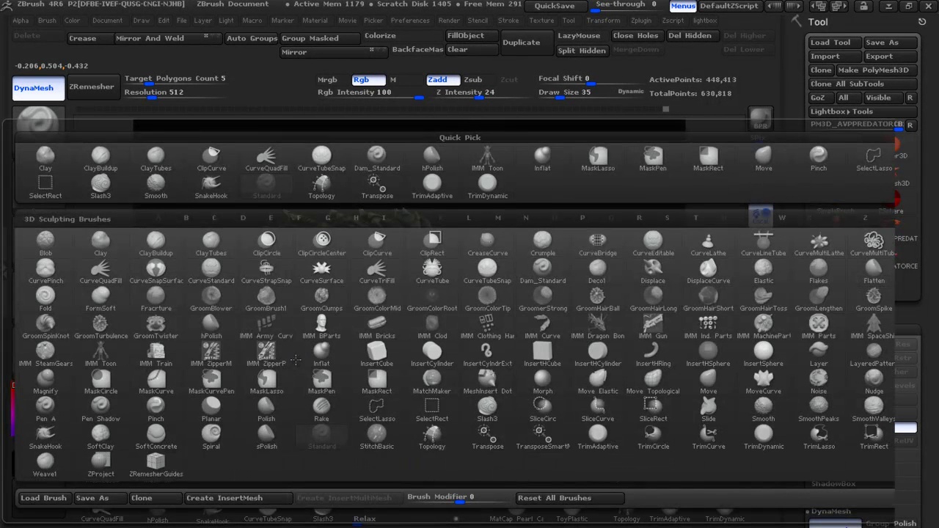
{"action": "key", "text": "i"}
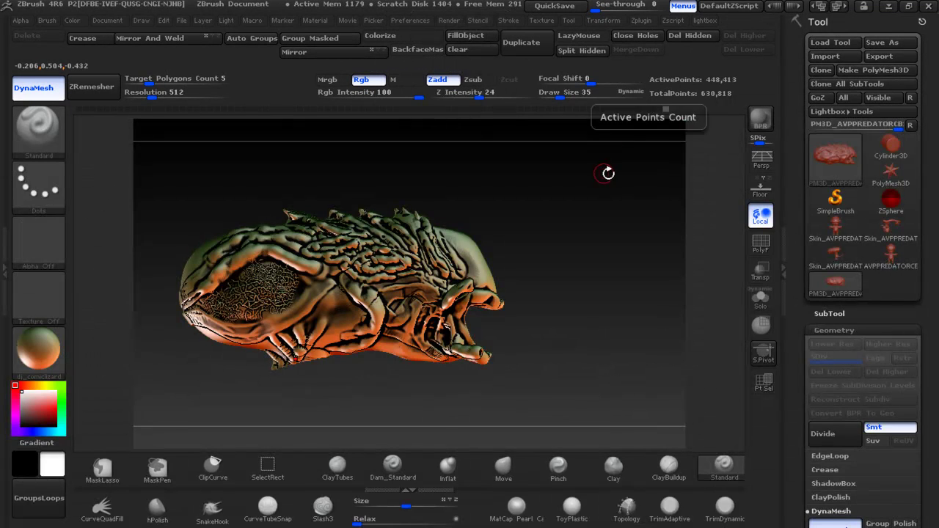
{"action": "left_click", "coordinate": [884, 43]}
{"action": "key", "text": "Escape"}
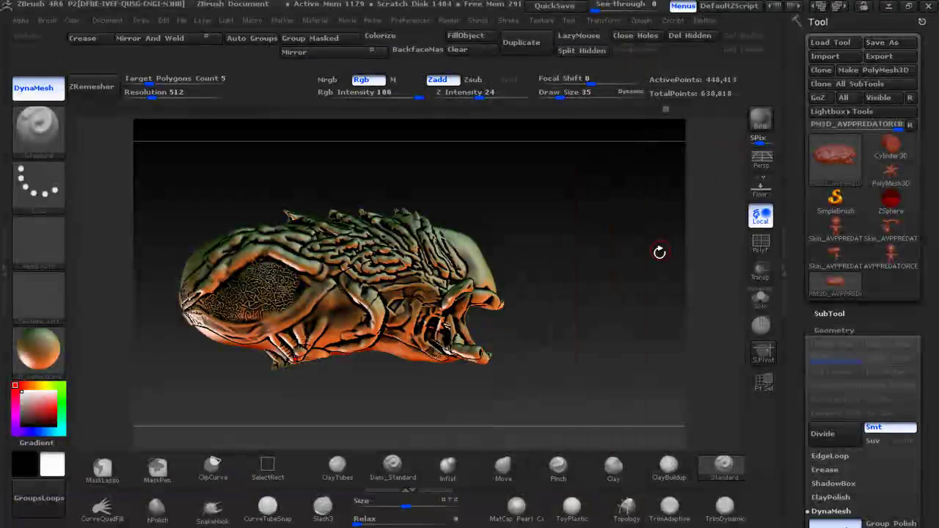
{"action": "key", "text": "ctrl"}
{"action": "left_click", "coordinate": [615, 272], "text": "ctrl+shift"}
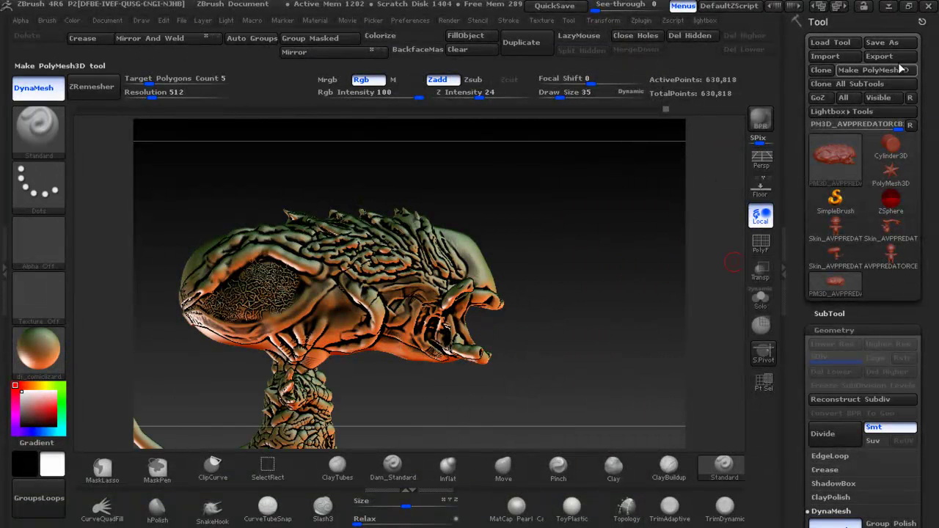
Save the head tool over PM3D_AVPPREDATORCB1.ZTL
{"action": "left_click", "coordinate": [884, 43]}
{"action": "left_click", "coordinate": [532, 465]}
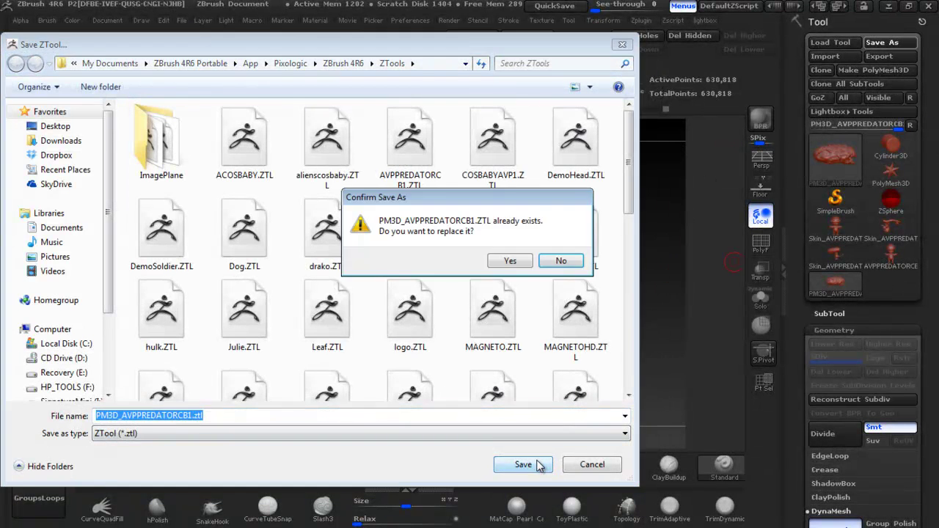
{"action": "left_click", "coordinate": [510, 262]}
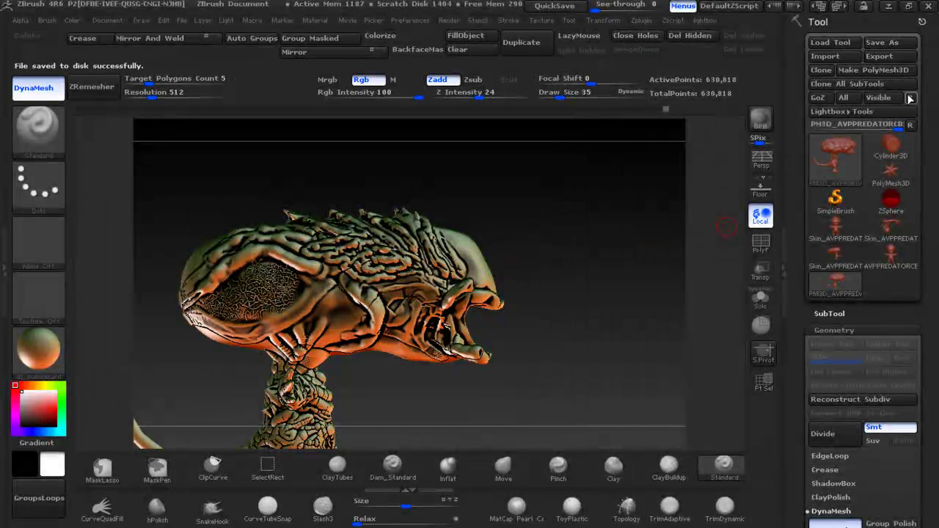
Switch the active tool to a fresh Cube3D
{"action": "left_click", "coordinate": [886, 152]}
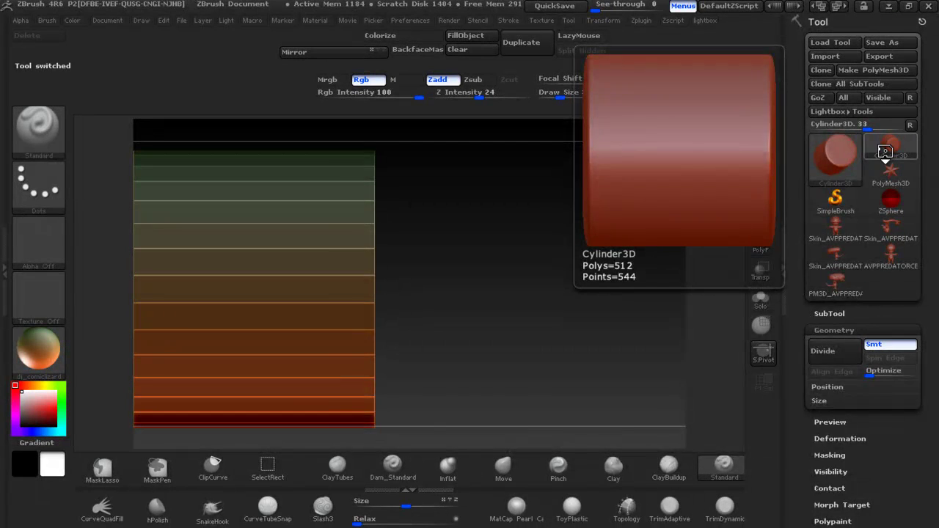
{"action": "left_click", "coordinate": [886, 152]}
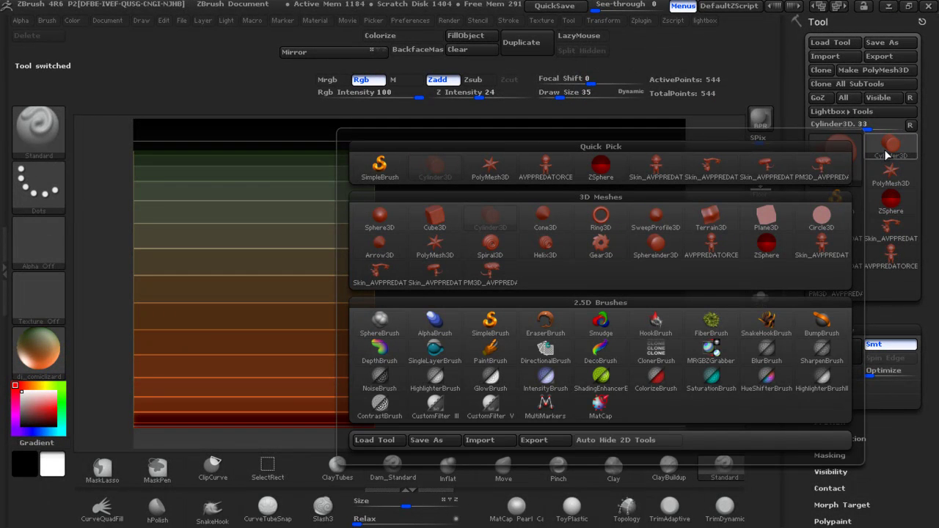
{"action": "mouse_move", "coordinate": [766, 217]}
{"action": "left_click", "coordinate": [447, 215]}
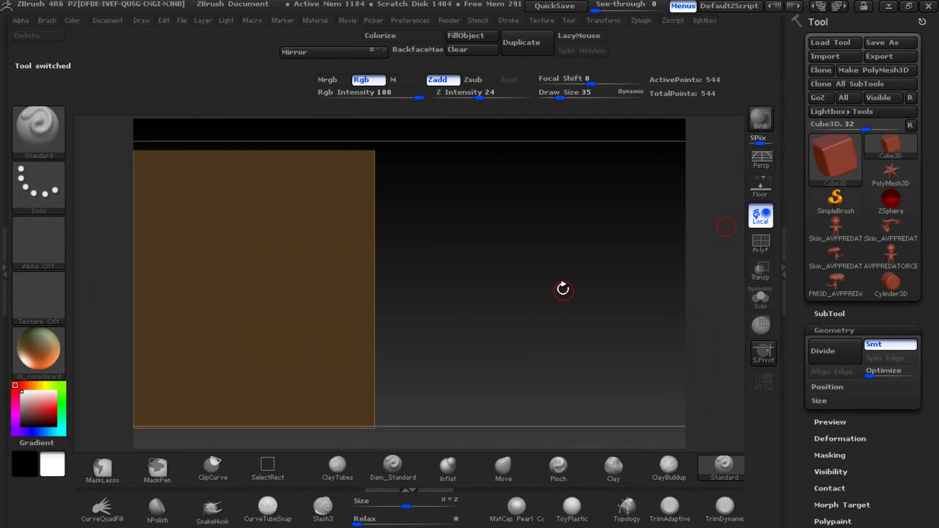
Frame the cube, make it a PolyMesh3D and show its polygon wireframe
{"action": "key", "text": "f"}
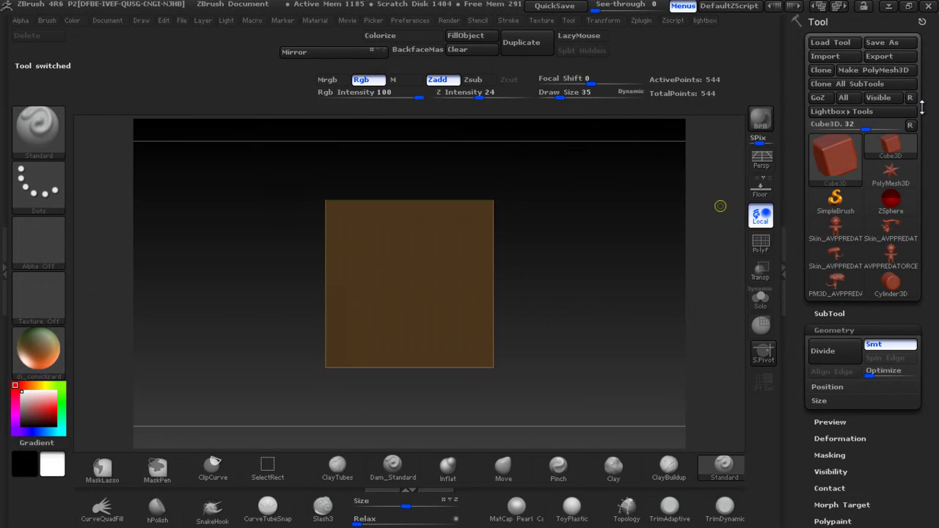
{"action": "left_click", "coordinate": [909, 74]}
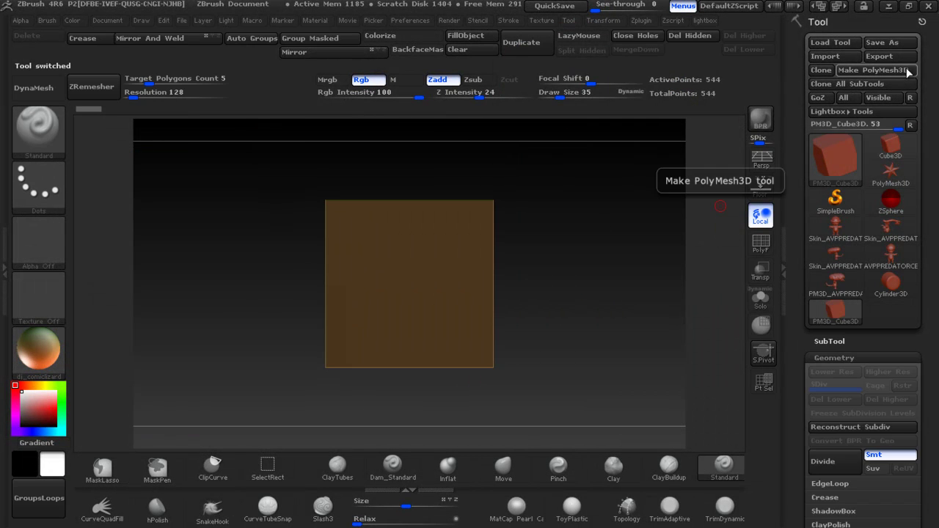
{"action": "left_click", "coordinate": [765, 248]}
{"action": "left_click", "coordinate": [763, 247]}
{"action": "left_click", "coordinate": [763, 247]}
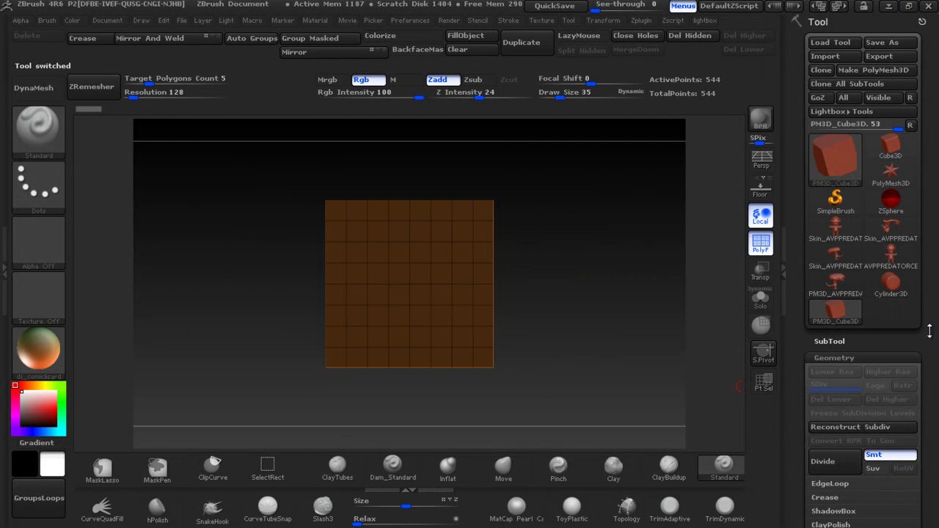
Remesh it with DynaMesh at resolution 64
{"action": "scroll", "coordinate": [924, 231], "scroll_direction": "down", "scroll_amount": 5}
{"action": "left_click", "coordinate": [817, 349]}
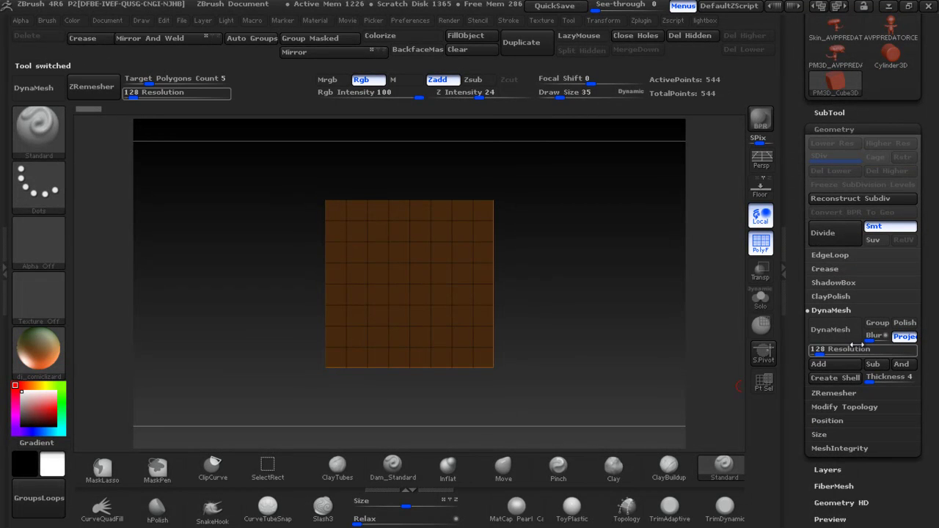
{"action": "double_click", "coordinate": [817, 348]}
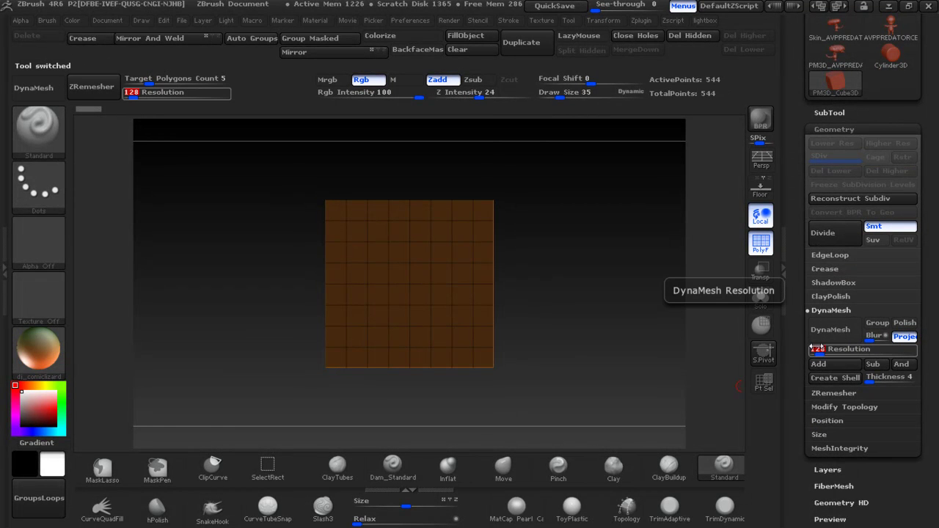
{"action": "type", "text": "64"}
{"action": "key", "text": "Return"}
{"action": "left_click", "coordinate": [844, 331]}
With Transpose Move, squeeze the plane narrower and squash its height into a short strip
{"action": "key", "text": "w"}
{"action": "left_click_drag", "start_coordinate": [427, 282], "coordinate": [594, 281]}
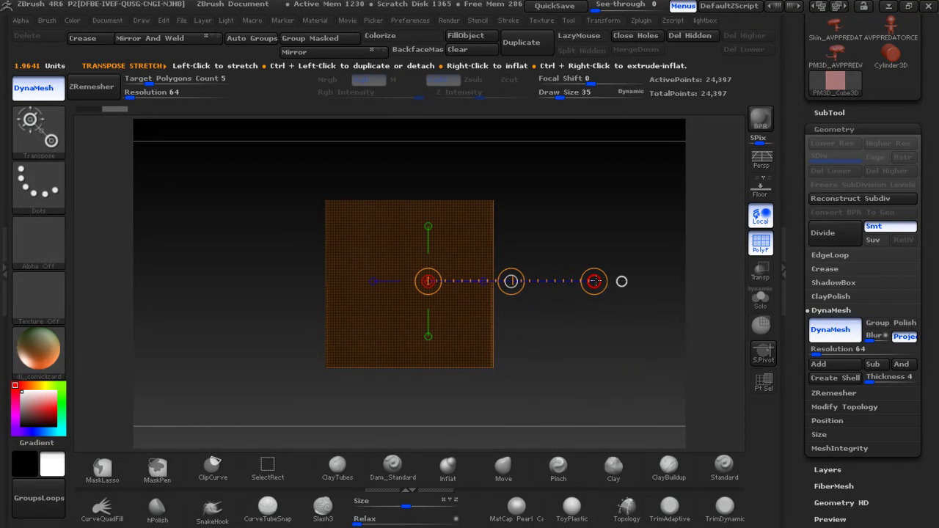
{"action": "left_click_drag", "start_coordinate": [593, 281], "coordinate": [532, 273]}
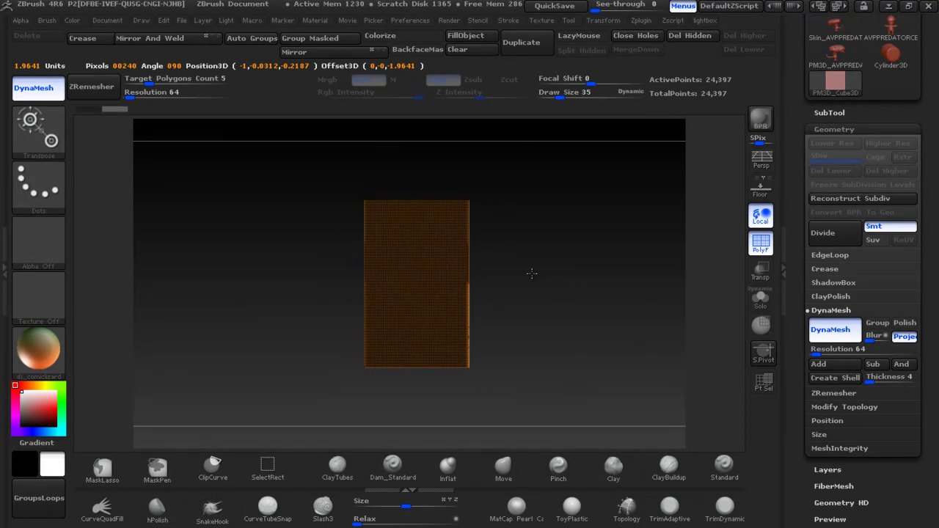
{"action": "key", "text": "ctrl+z"}
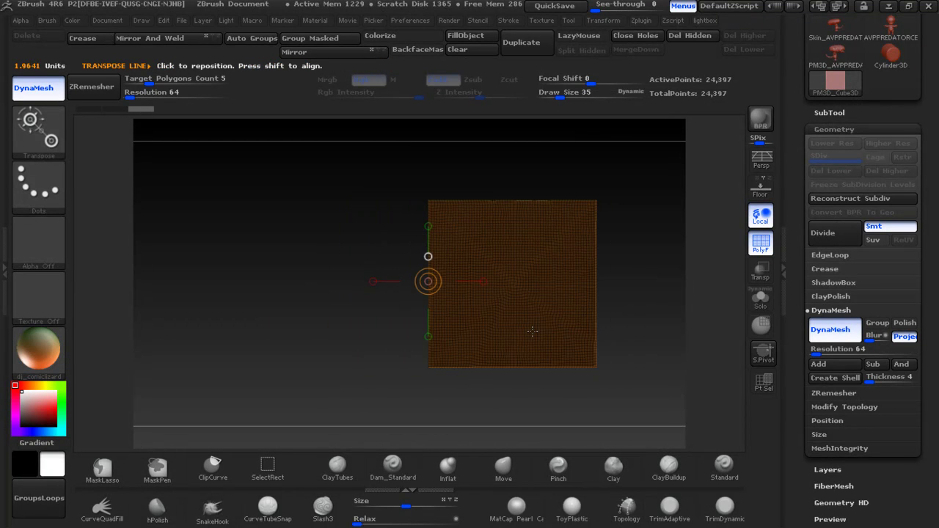
{"action": "mouse_move", "coordinate": [446, 252]}
{"action": "left_mouse_down"}
{"action": "mouse_move", "coordinate": [651, 252]}
{"action": "mouse_move", "coordinate": [529, 269]}
{"action": "mouse_move", "coordinate": [677, 252]}
{"action": "mouse_move", "coordinate": [488, 293]}
{"action": "left_mouse_up"}
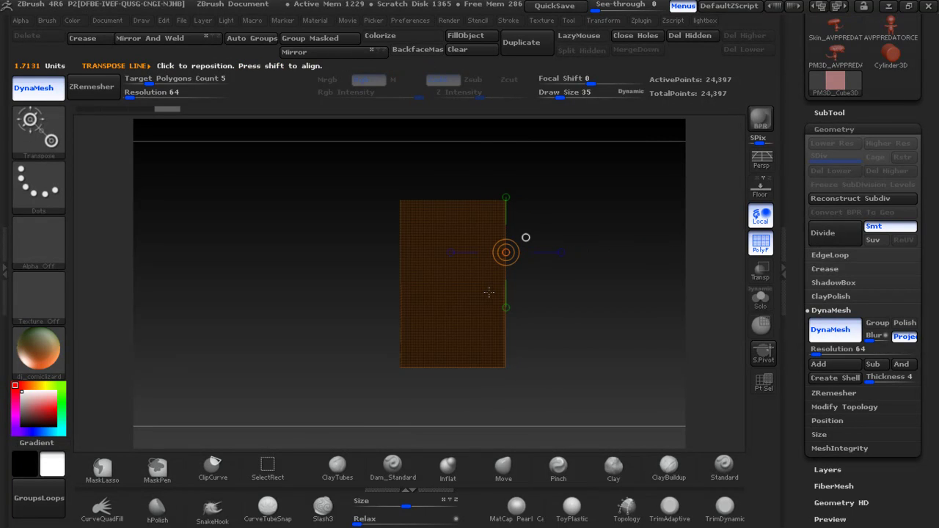
{"action": "mouse_move", "coordinate": [456, 331]}
{"action": "left_mouse_down"}
{"action": "mouse_move", "coordinate": [456, 218]}
{"action": "mouse_move", "coordinate": [456, 302]}
{"action": "left_mouse_up"}
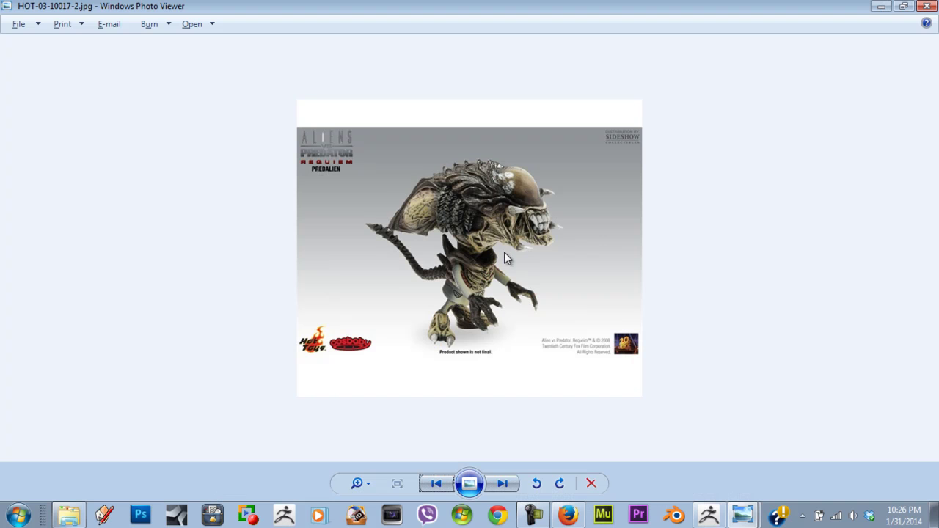
Hide the panel's polygon wireframe and recheck the Predalien reference
{"action": "key", "text": "alt+Tab"}
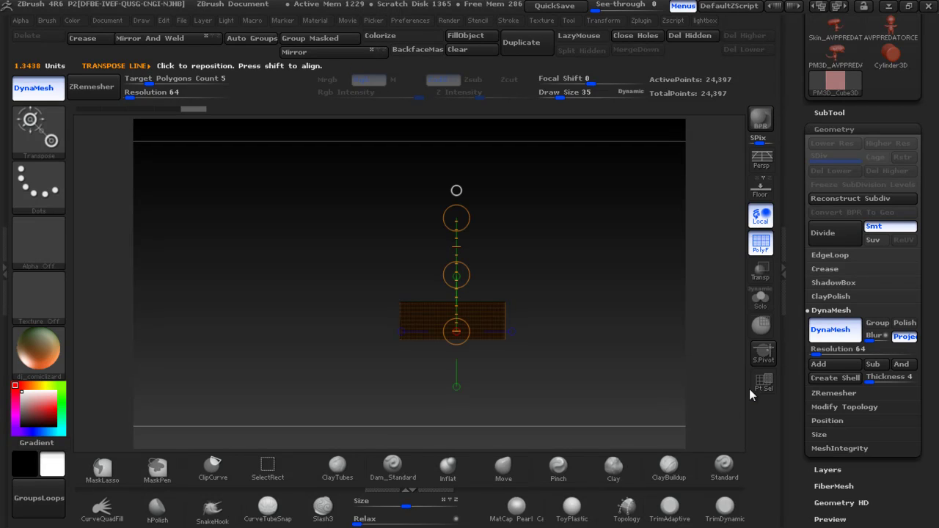
{"action": "left_click", "coordinate": [760, 246]}
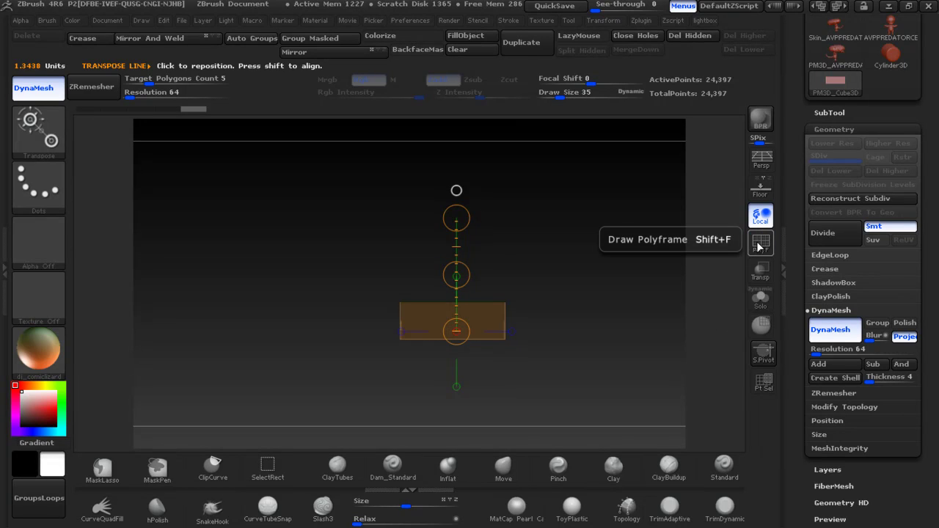
{"action": "key", "text": "alt+Tab"}
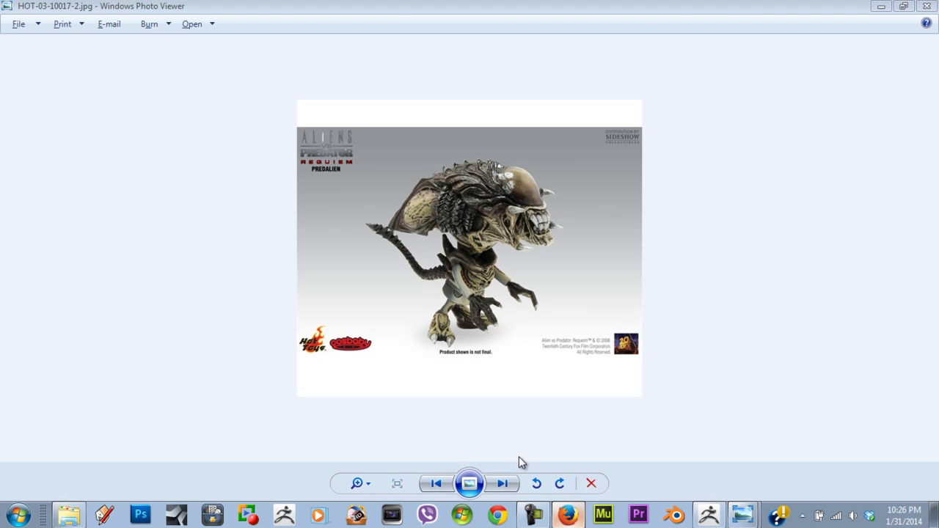
Dismiss Pandora's still-listening prompt, minimize the browser, and return to ZBrush
{"action": "key", "text": "alt+Tab"}
{"action": "left_click", "coordinate": [157, 10]}
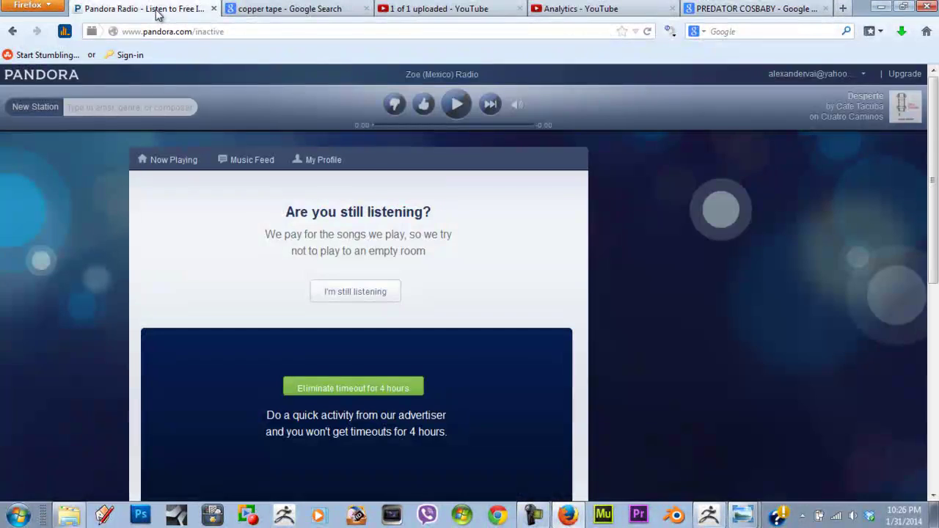
{"action": "left_click", "coordinate": [355, 293]}
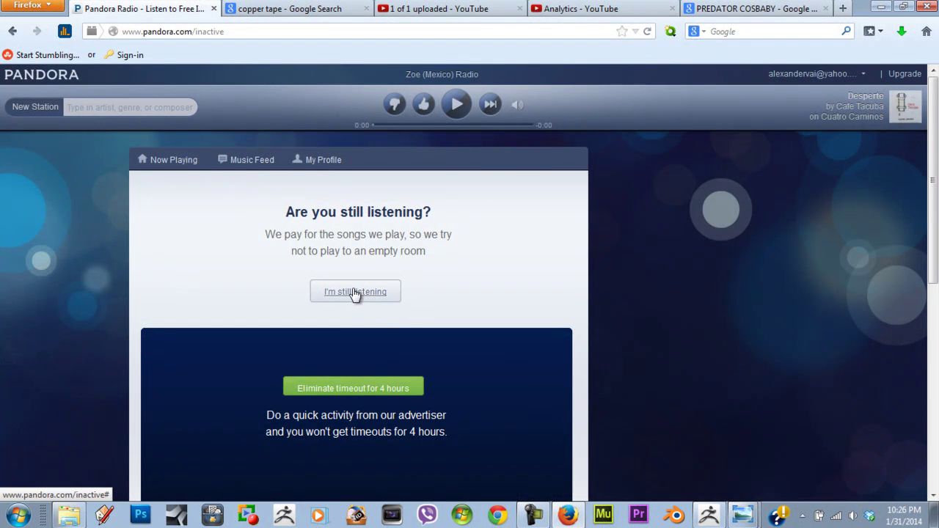
{"action": "left_click", "coordinate": [882, 7]}
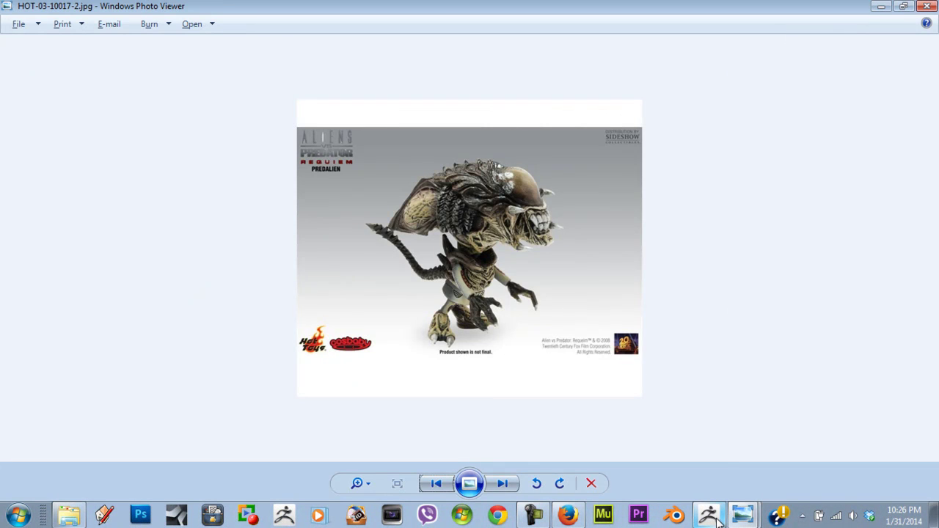
{"action": "left_click", "coordinate": [715, 518]}
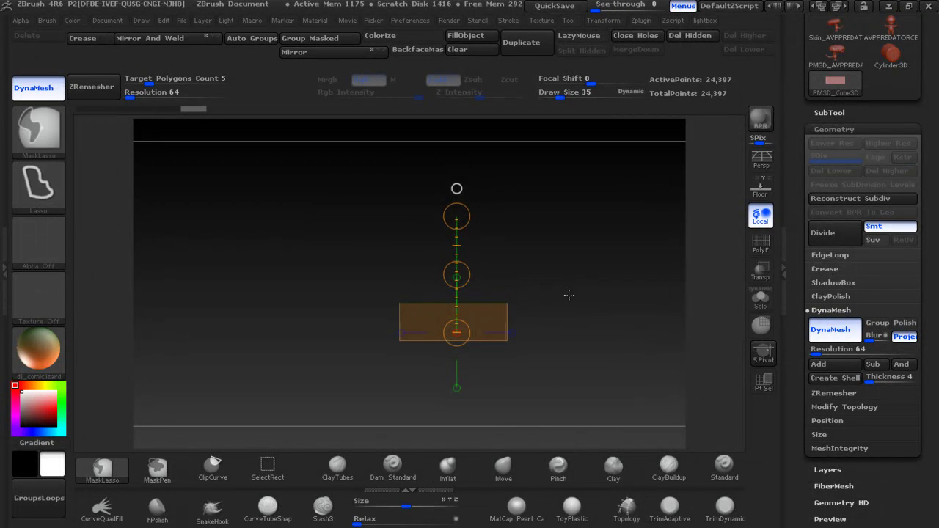
Enlarge the panel, then orbit it and snap to a straight front view
{"action": "key", "text": "ctrl+z"}
{"action": "key", "text": "q"}
{"action": "key", "text": "q"}
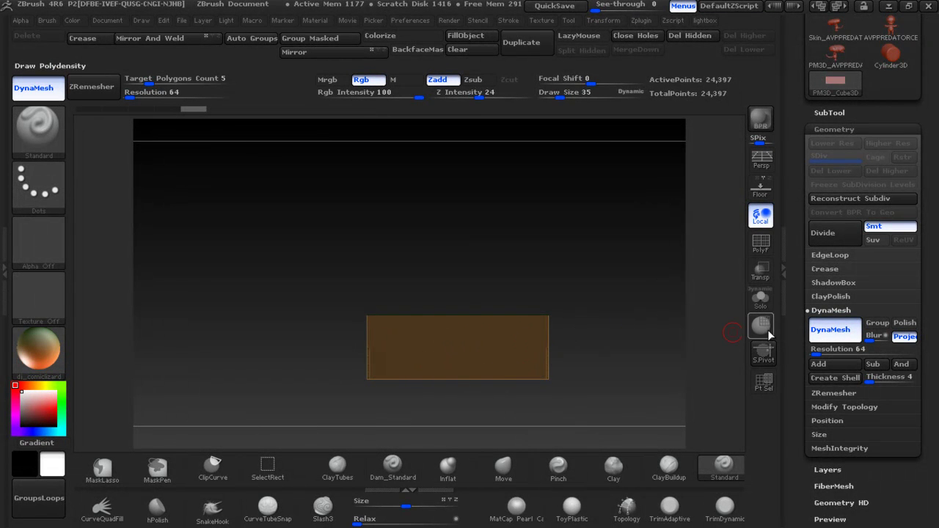
{"action": "left_click", "coordinate": [764, 354]}
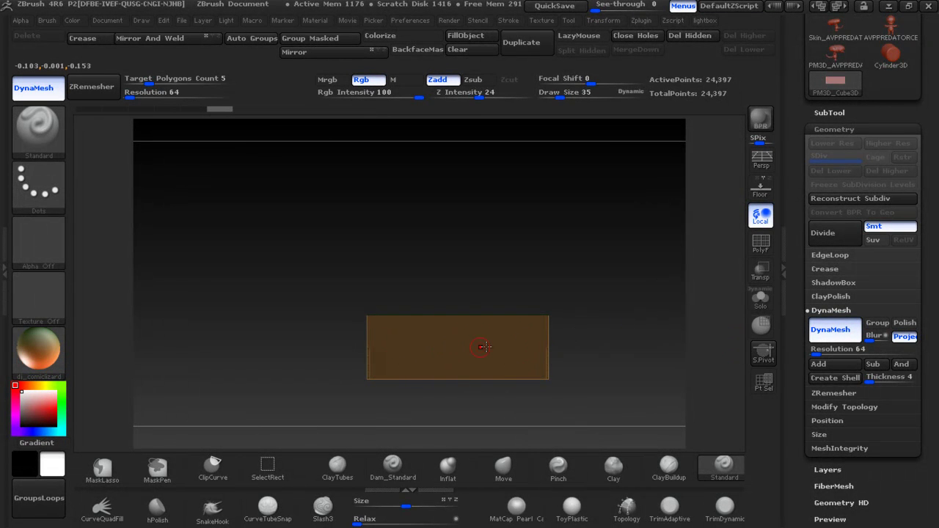
{"action": "left_click_drag", "start_coordinate": [559, 276], "coordinate": [531, 335]}
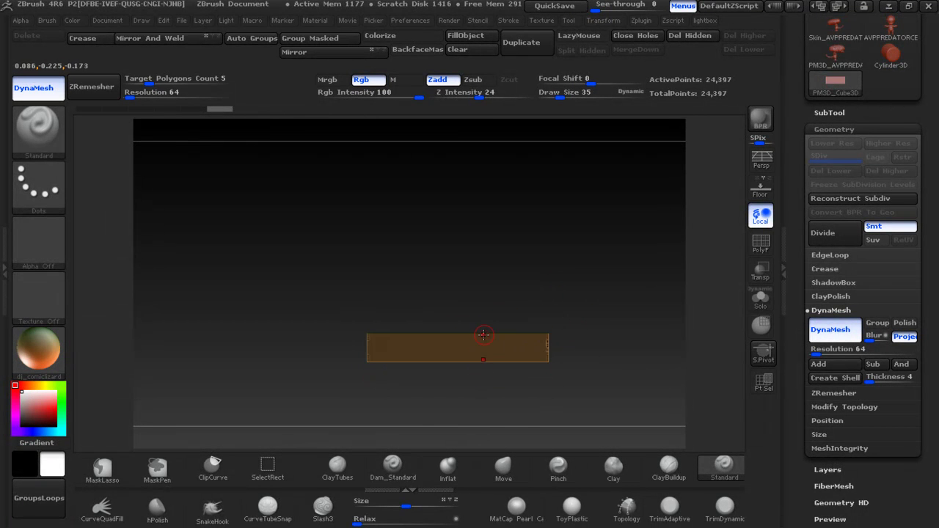
{"action": "left_click_drag", "start_coordinate": [482, 295], "coordinate": [482, 376]}
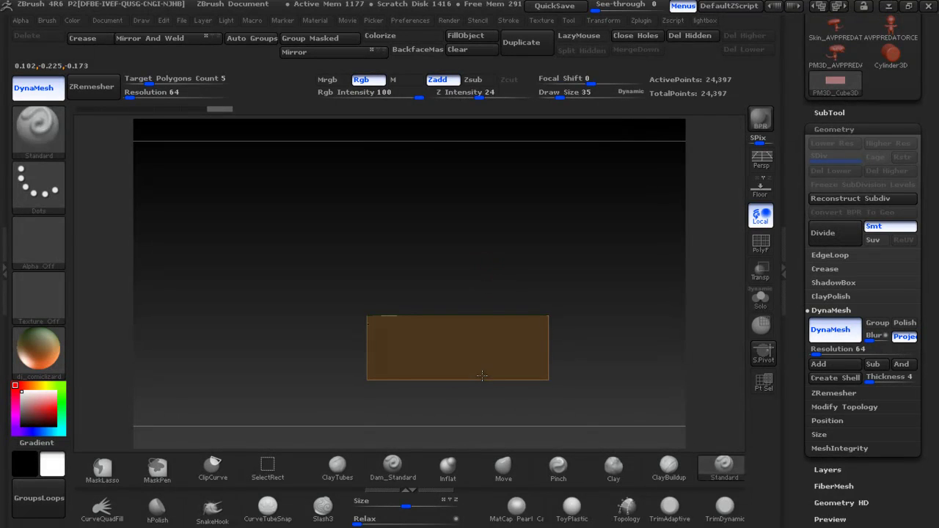
{"action": "left_click_drag", "start_coordinate": [498, 282], "coordinate": [497, 170]}
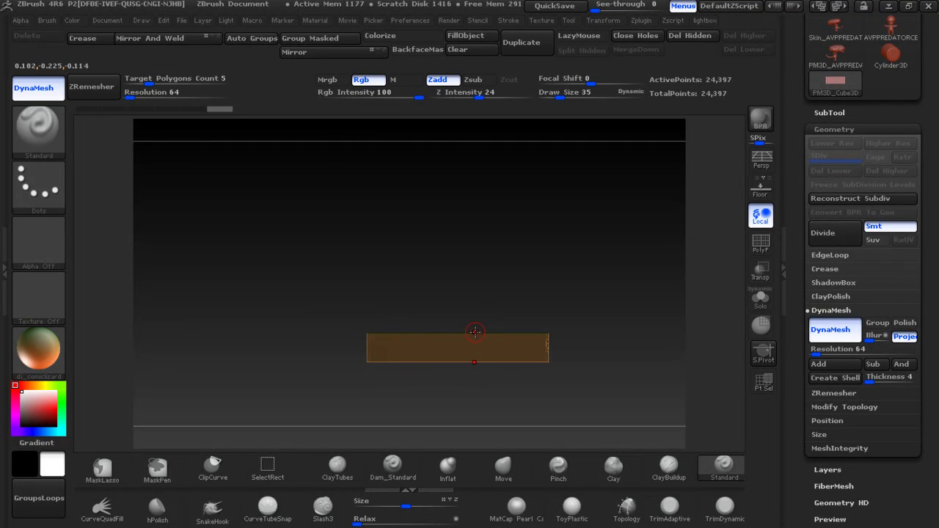
{"action": "left_click_drag", "start_coordinate": [494, 285], "coordinate": [601, 122], "text": "shift"}
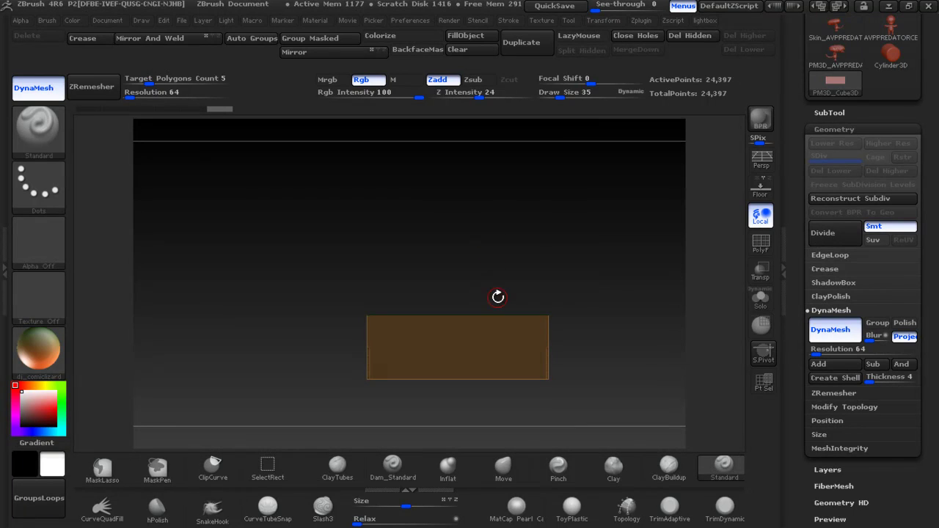
Turn on mirrored symmetry, raise draw size to 187, and ready lasso masking
{"action": "left_click", "coordinate": [610, 21]}
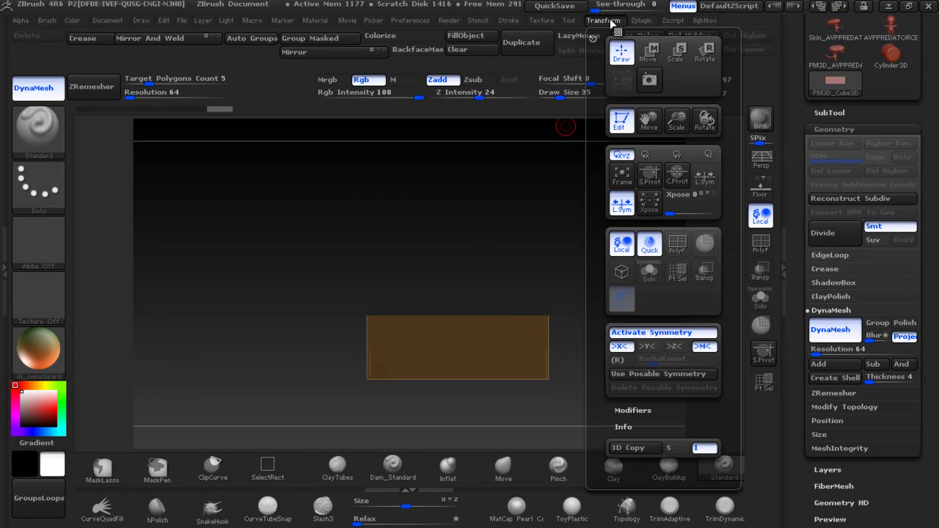
{"action": "left_click", "coordinate": [646, 346]}
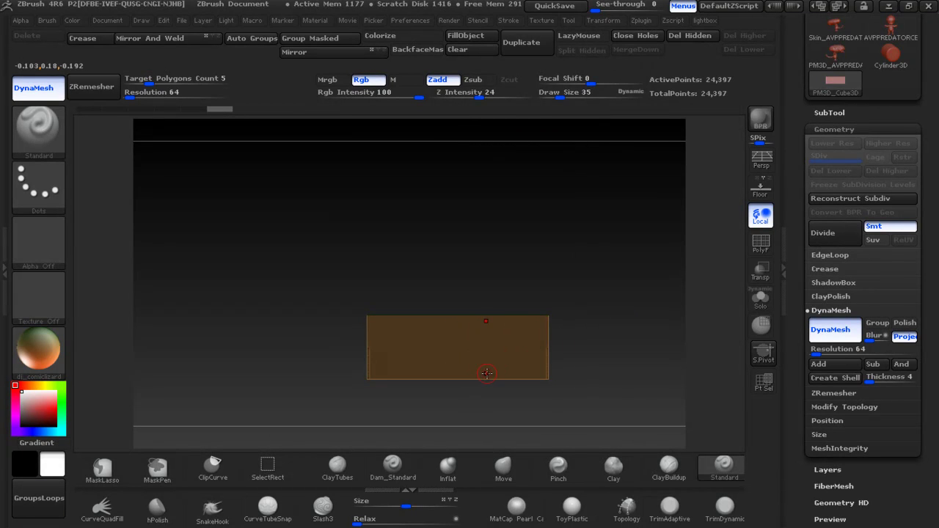
{"action": "left_click", "coordinate": [604, 21]}
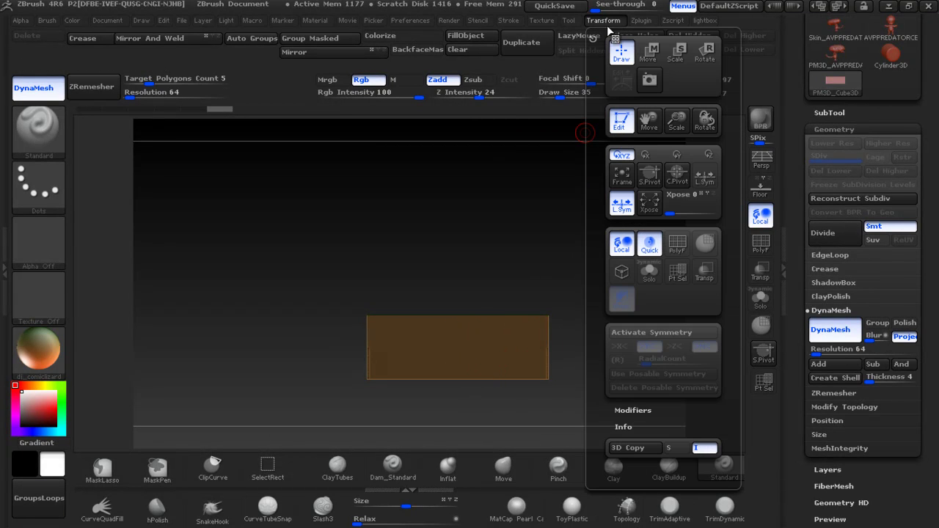
{"action": "left_click", "coordinate": [638, 332]}
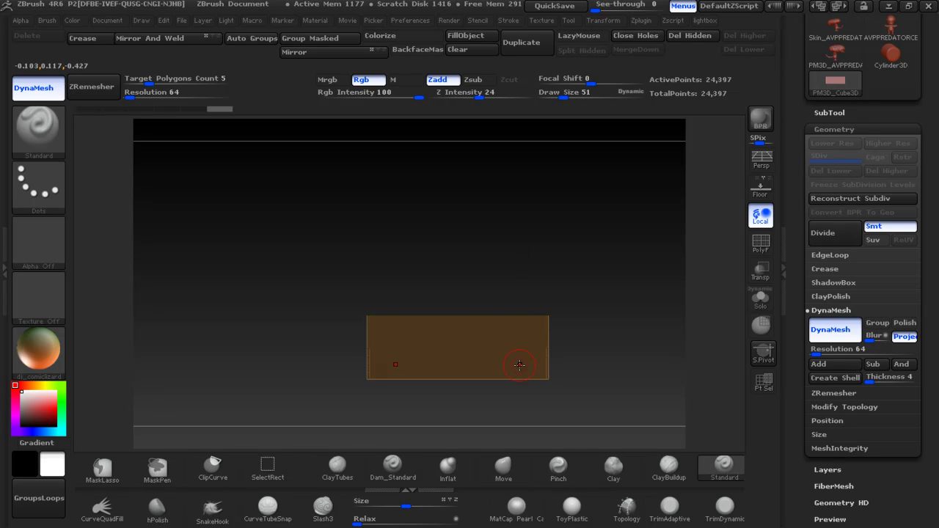
{"action": "key", "text": "bracketright"}
{"action": "key", "text": "bracketright"}
{"action": "key", "text": "ctrl"}
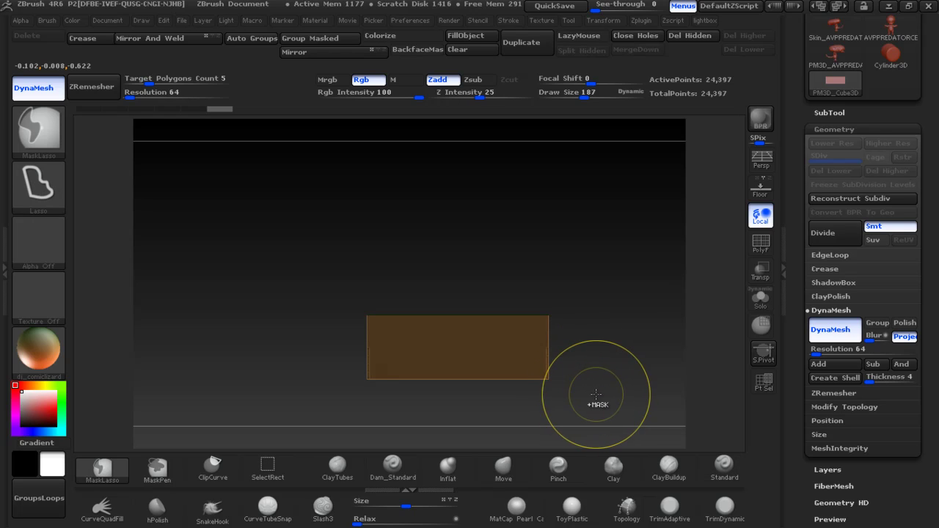
Mask a thin centre strip and fold the panel's halves up into a shallow V
{"action": "left_click", "coordinate": [38, 131]}
{"action": "left_click", "coordinate": [348, 204]}
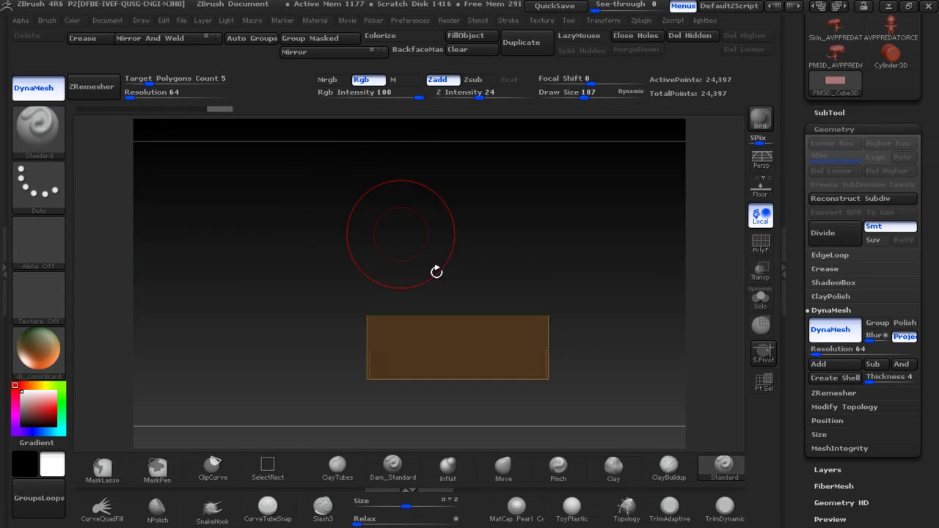
{"action": "left_click_drag", "start_coordinate": [583, 389], "coordinate": [455, 277], "text": "ctrl"}
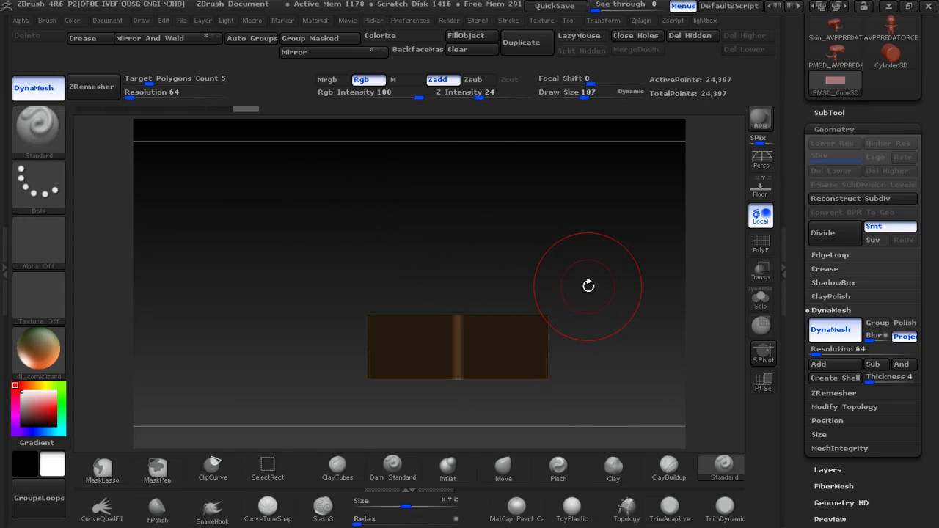
{"action": "left_click", "coordinate": [588, 275], "text": "ctrl"}
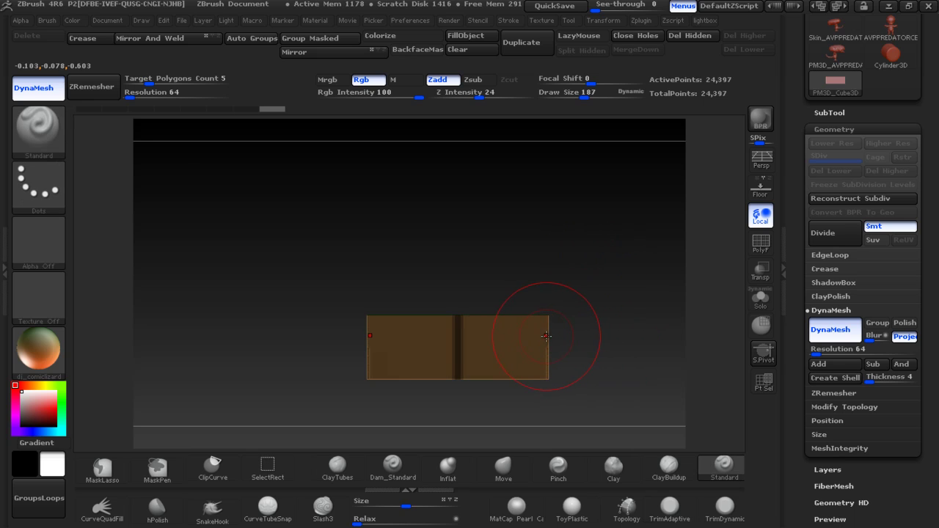
{"action": "key", "text": "w"}
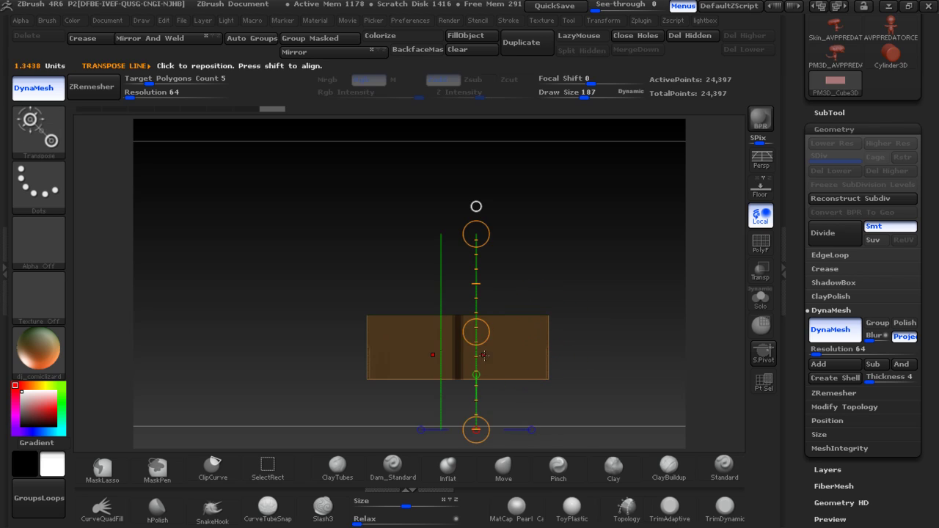
{"action": "mouse_move", "coordinate": [468, 356]}
{"action": "left_mouse_down"}
{"action": "mouse_move", "coordinate": [564, 356]}
{"action": "mouse_move", "coordinate": [538, 306]}
{"action": "mouse_move", "coordinate": [557, 314]}
{"action": "left_mouse_up"}
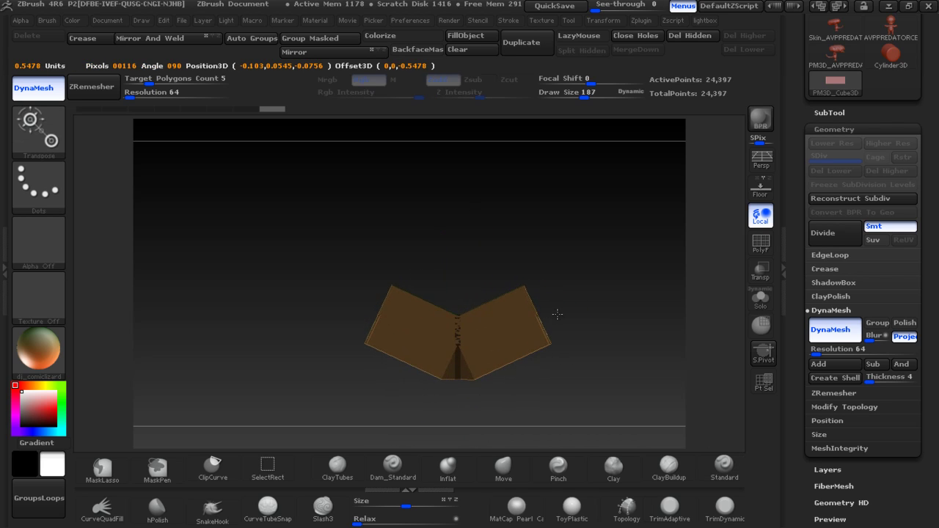
Clear the mask and compare the folded plate with the Predalien reference
{"action": "left_click_drag", "start_coordinate": [559, 293], "coordinate": [574, 268], "text": "ctrl"}
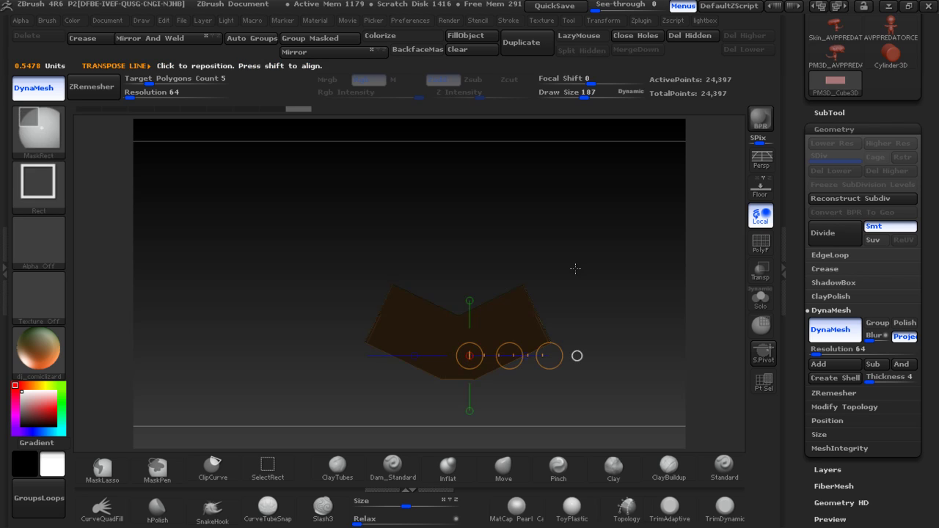
{"action": "key", "text": "alt+Tab"}
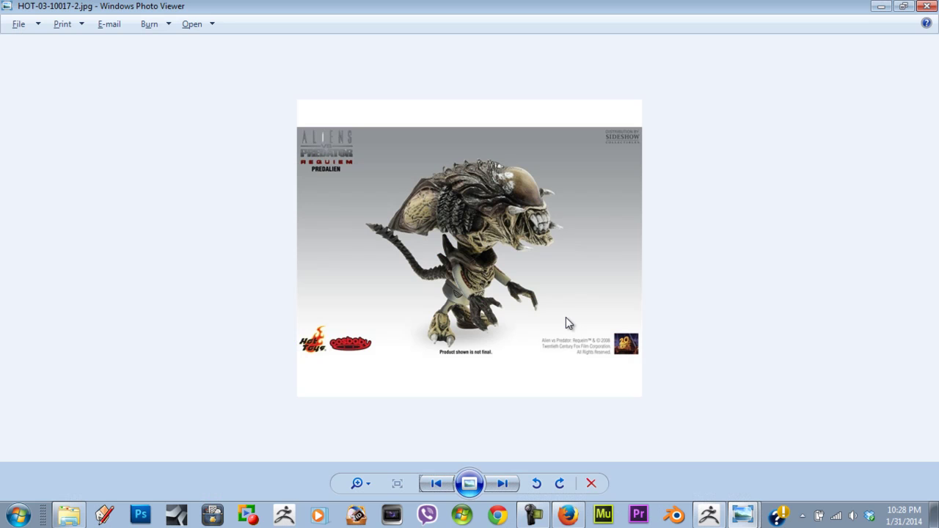
{"action": "key", "text": "alt+Tab"}
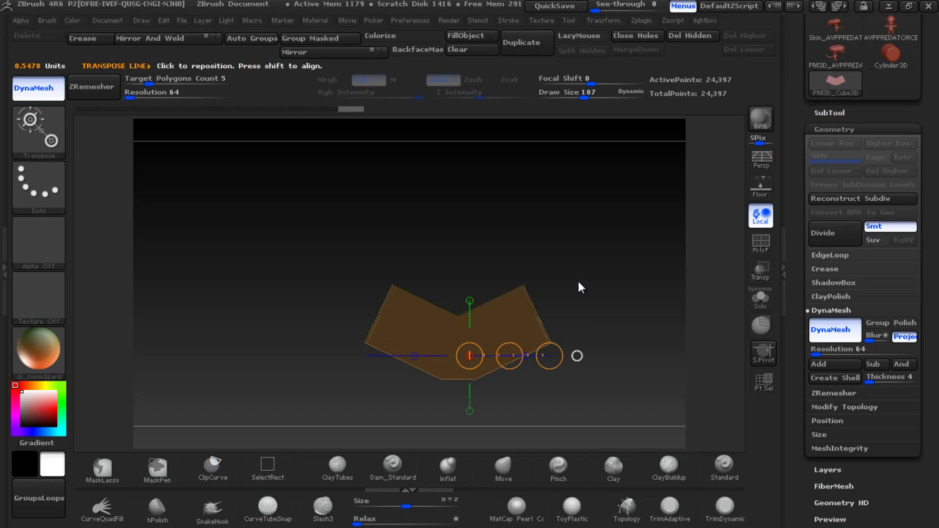
With a smaller Move brush, drag the plate's top corners up and outward, orbiting to check
{"action": "key", "text": "q"}
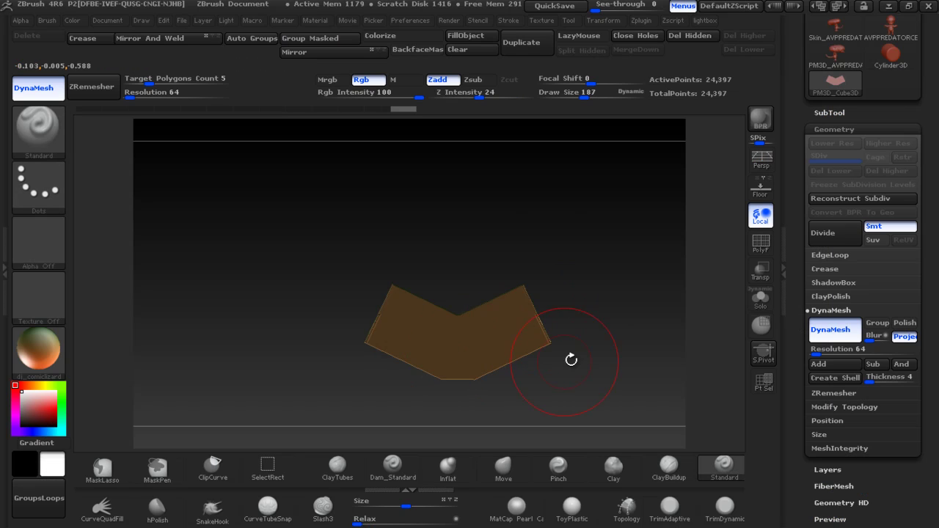
{"action": "key", "text": "bracketleft"}
{"action": "key", "text": "bracketleft"}
{"action": "left_click", "coordinate": [503, 468]}
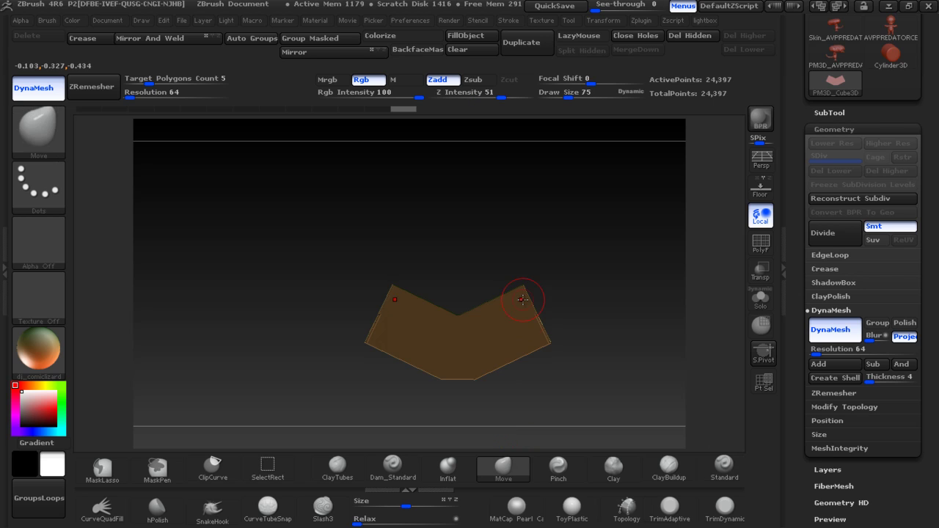
{"action": "left_click_drag", "start_coordinate": [515, 304], "coordinate": [546, 275]}
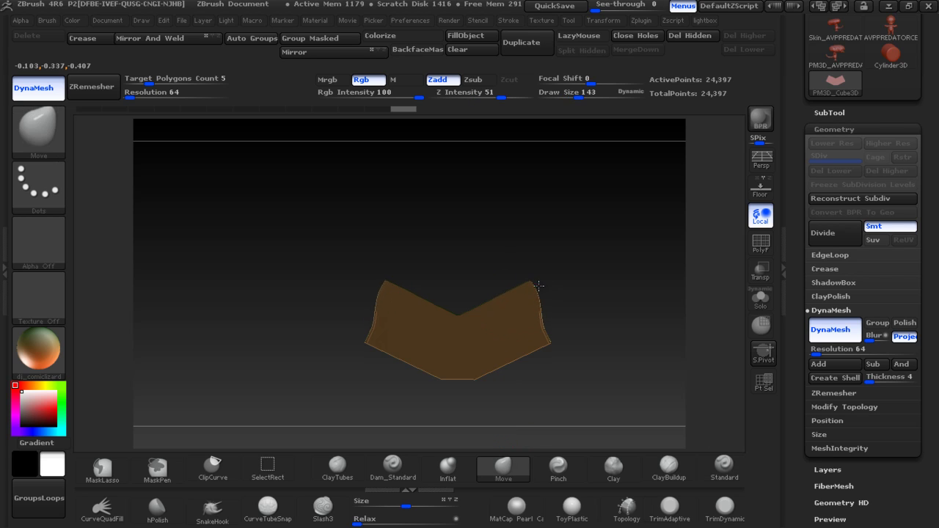
{"action": "left_click_drag", "start_coordinate": [576, 314], "coordinate": [519, 349]}
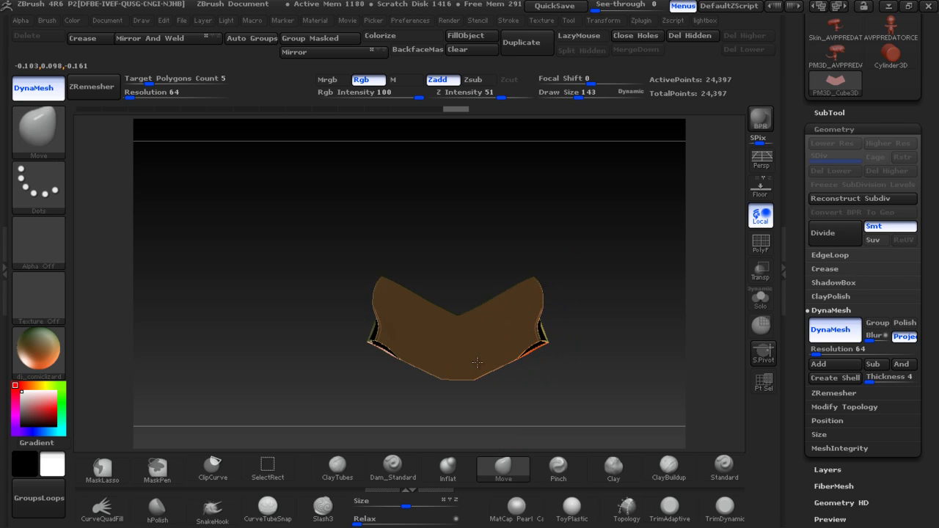
{"action": "left_click_drag", "start_coordinate": [465, 375], "coordinate": [485, 380]}
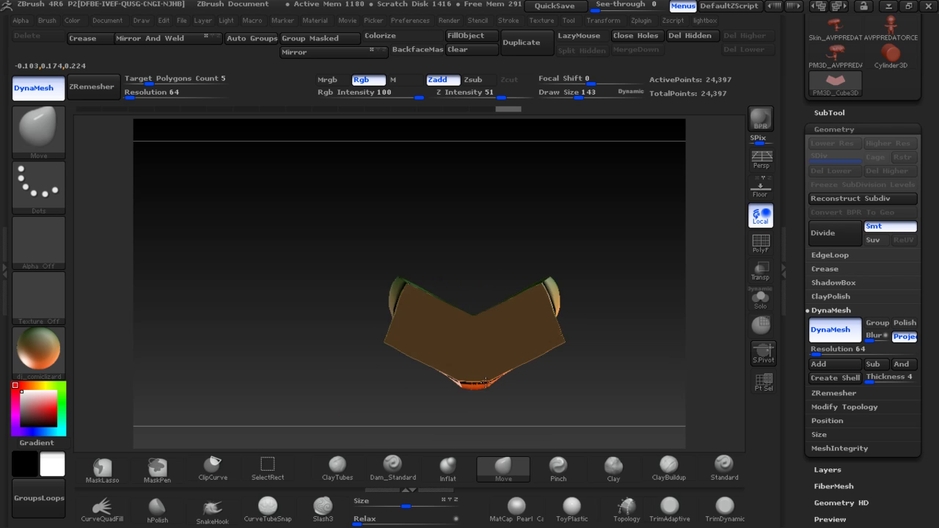
{"action": "mouse_move", "coordinate": [534, 343]}
{"action": "left_mouse_down"}
{"action": "mouse_move", "coordinate": [497, 337]}
{"action": "mouse_move", "coordinate": [457, 358]}
{"action": "mouse_move", "coordinate": [477, 378]}
{"action": "left_mouse_up"}
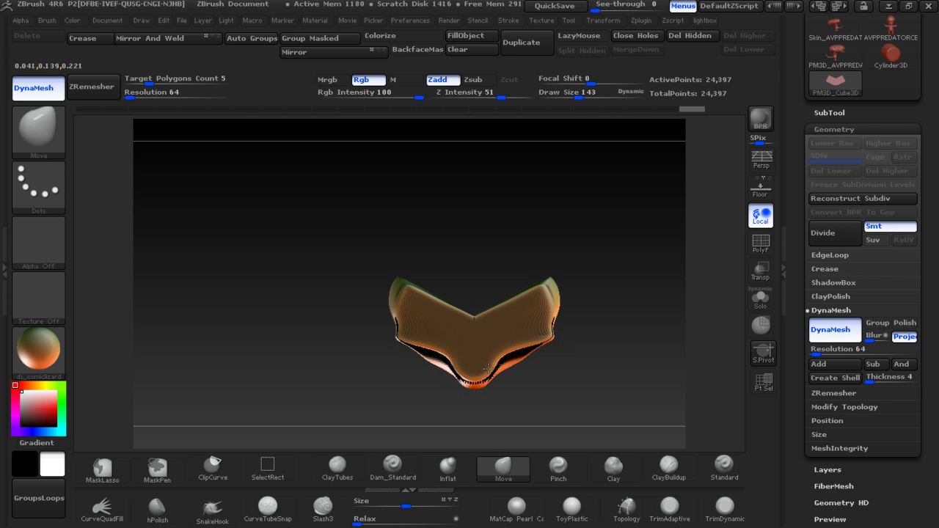
{"action": "mouse_move", "coordinate": [486, 367]}
{"action": "left_mouse_down", "text": "shift"}
{"action": "mouse_move", "coordinate": [499, 349]}
{"action": "mouse_move", "coordinate": [538, 349]}
{"action": "mouse_move", "coordinate": [540, 362]}
{"action": "mouse_move", "coordinate": [533, 343]}
{"action": "mouse_move", "coordinate": [448, 310]}
{"action": "mouse_move", "coordinate": [533, 294]}
{"action": "mouse_move", "coordinate": [503, 231]}
{"action": "left_mouse_up", "text": "shift"}
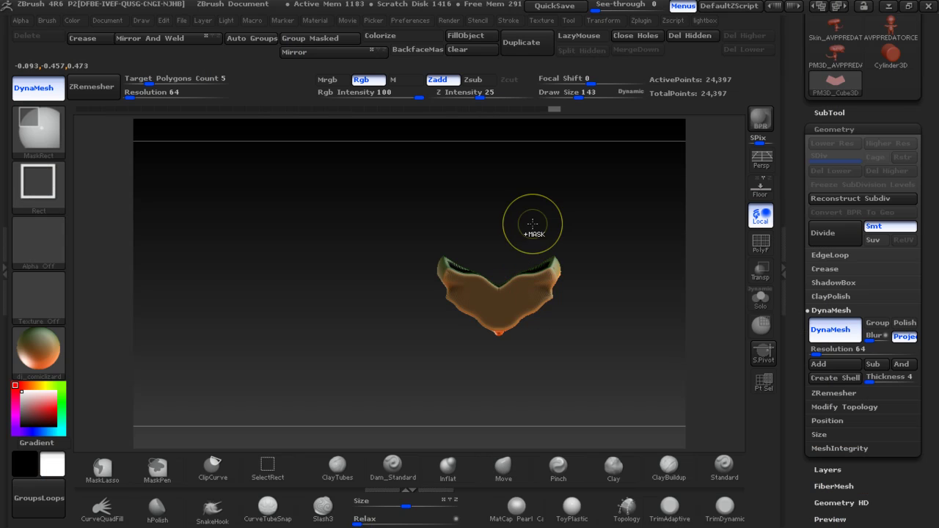
{"action": "left_click_drag", "start_coordinate": [533, 224], "coordinate": [515, 335]}
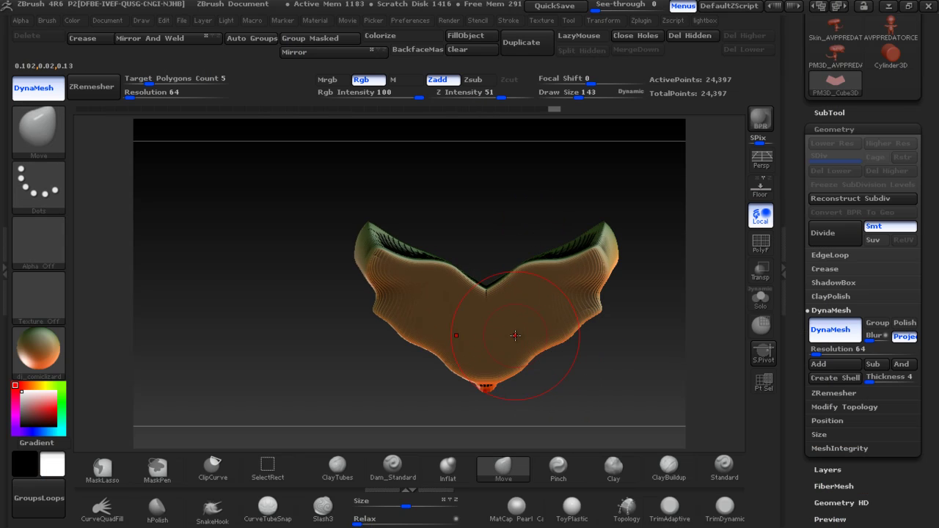
{"action": "left_click", "coordinate": [339, 468]}
Carve mirrored ClayTubes hollows around both eye areas, then smooth them into recesses
{"action": "key", "text": "bracketleft"}
{"action": "left_click_drag", "start_coordinate": [542, 305], "coordinate": [543, 303]}
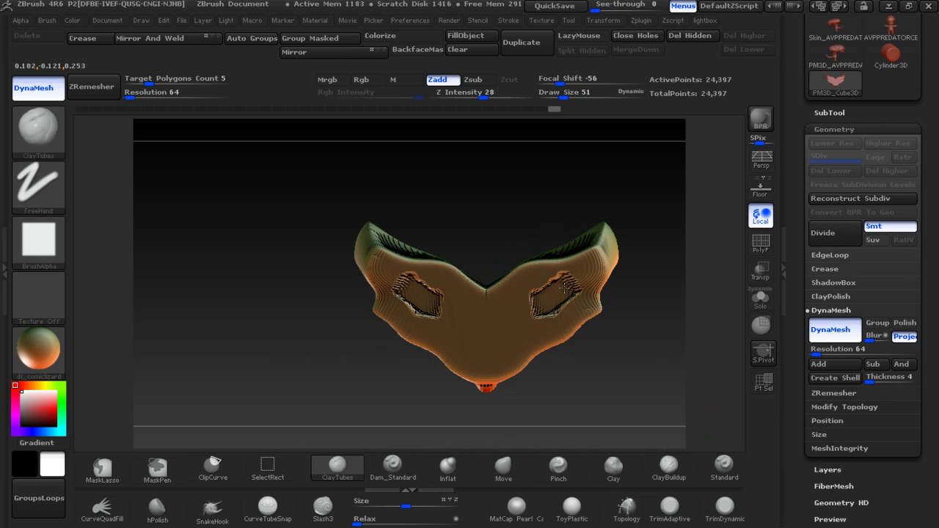
{"action": "key", "text": "alt+Tab"}
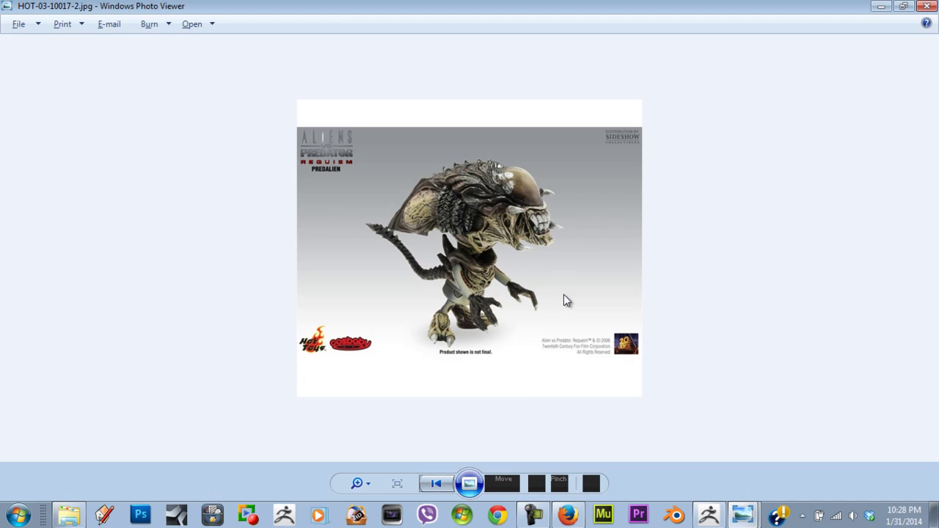
{"action": "key", "text": "alt+Tab"}
{"action": "left_click_drag", "start_coordinate": [543, 324], "coordinate": [571, 341]}
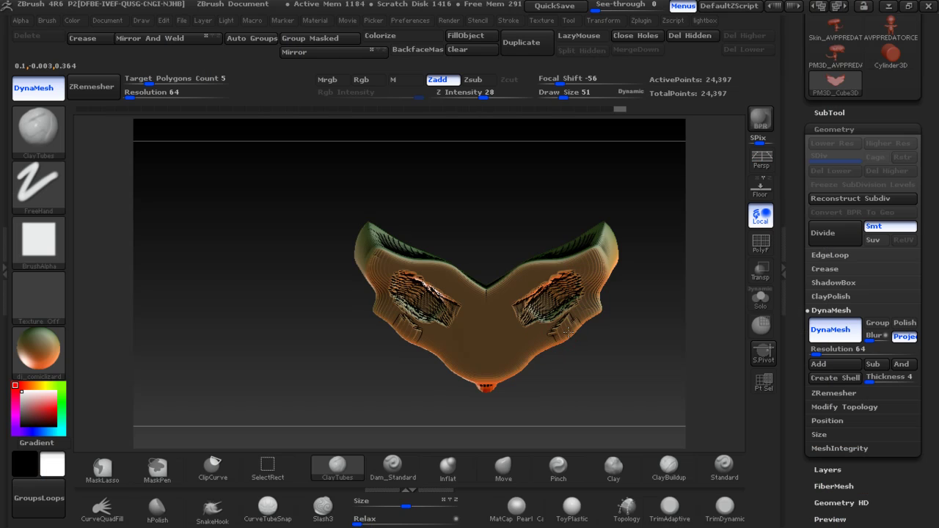
{"action": "left_click_drag", "start_coordinate": [530, 289], "coordinate": [591, 286]}
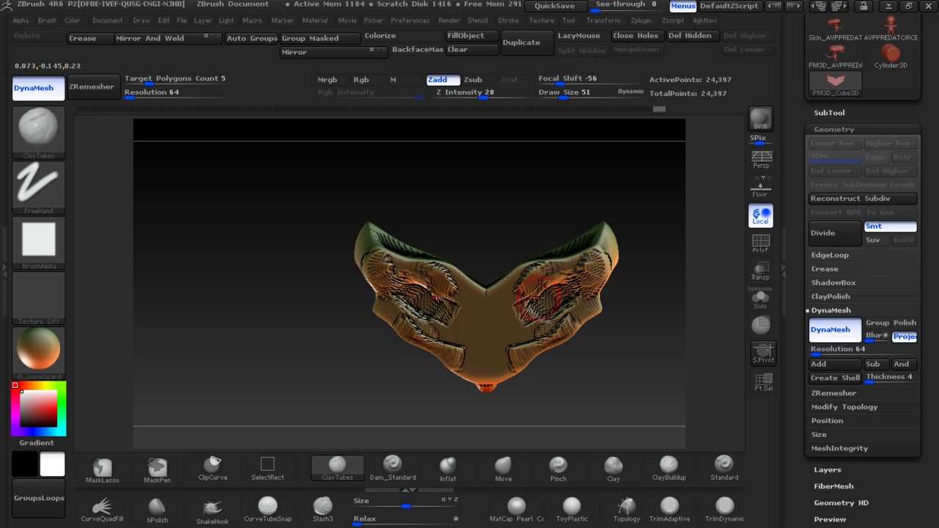
{"action": "mouse_move", "coordinate": [513, 349]}
{"action": "left_mouse_down"}
{"action": "mouse_move", "coordinate": [492, 305]}
{"action": "mouse_move", "coordinate": [598, 268]}
{"action": "mouse_move", "coordinate": [565, 328]}
{"action": "mouse_move", "coordinate": [494, 379]}
{"action": "left_mouse_up"}
{"action": "left_click_drag", "start_coordinate": [532, 268], "coordinate": [579, 249], "text": "shift"}
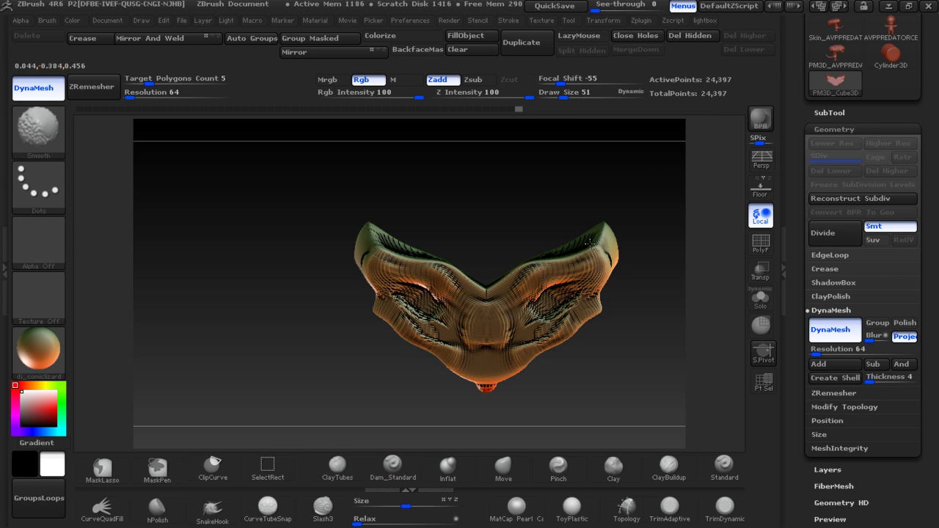
{"action": "mouse_move", "coordinate": [524, 231]}
{"action": "left_mouse_down"}
{"action": "mouse_move", "coordinate": [554, 208]}
{"action": "mouse_move", "coordinate": [480, 215]}
{"action": "mouse_move", "coordinate": [480, 208]}
{"action": "mouse_move", "coordinate": [446, 239]}
{"action": "mouse_move", "coordinate": [481, 221]}
{"action": "left_mouse_up"}
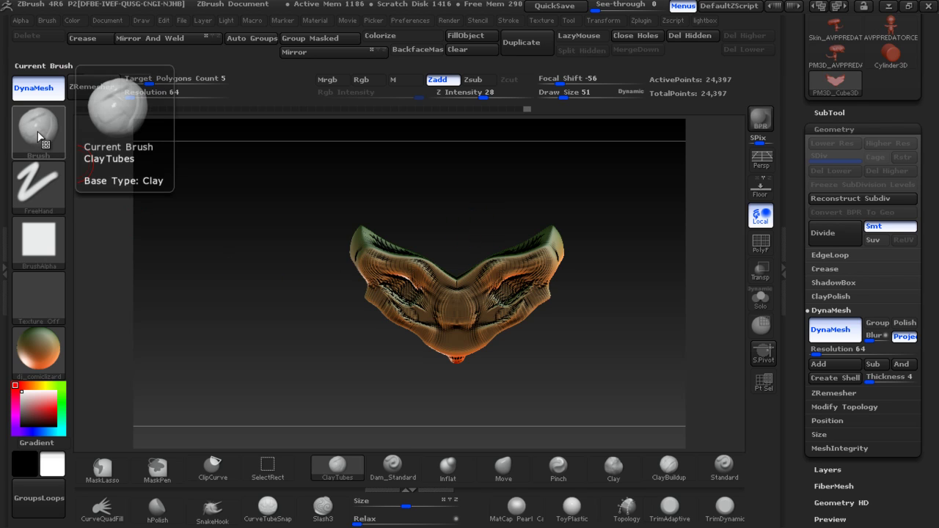
Create a new InsertMesh brush from the ridged plate, then collapse the subtool list
{"action": "key", "text": "b"}
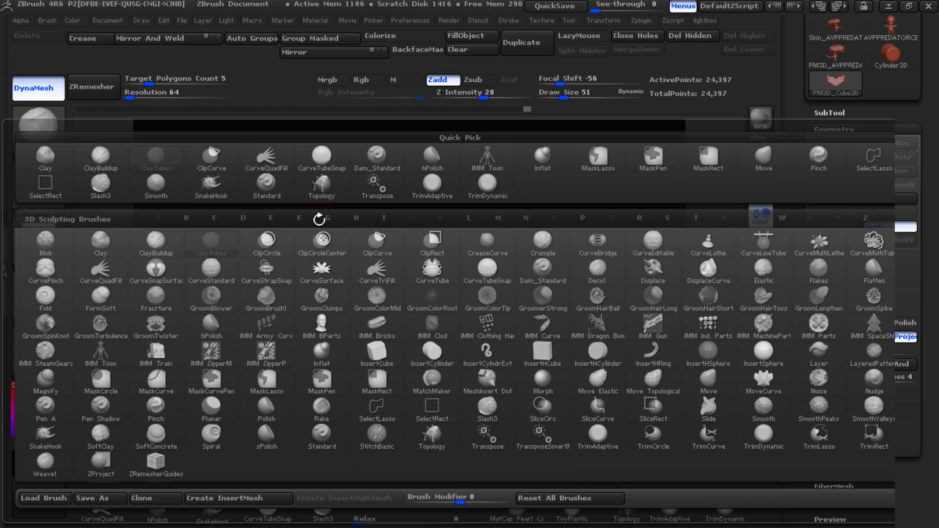
{"action": "left_click", "coordinate": [240, 499]}
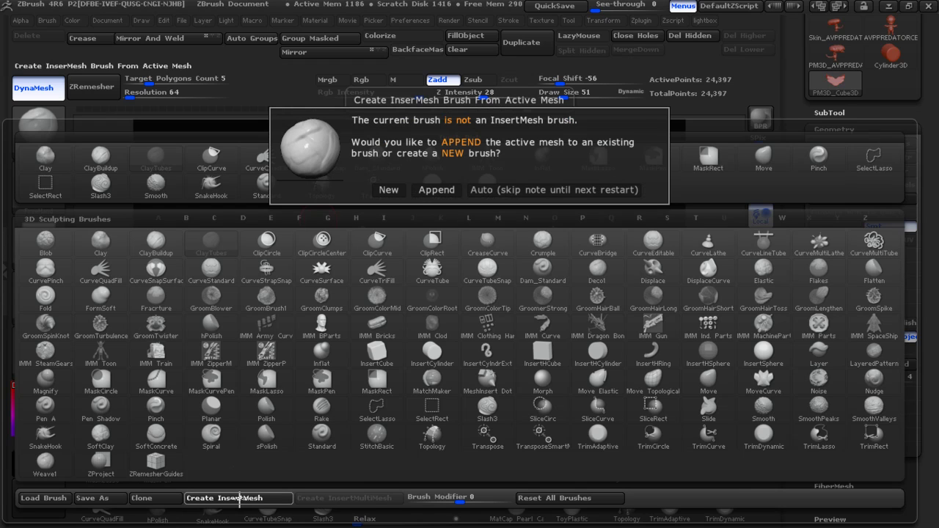
{"action": "left_click", "coordinate": [389, 190]}
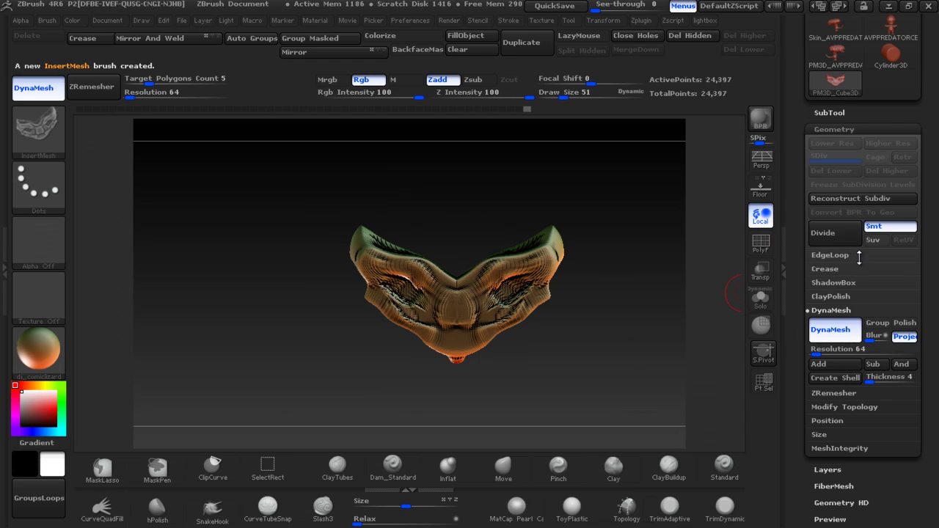
{"action": "left_click", "coordinate": [842, 112]}
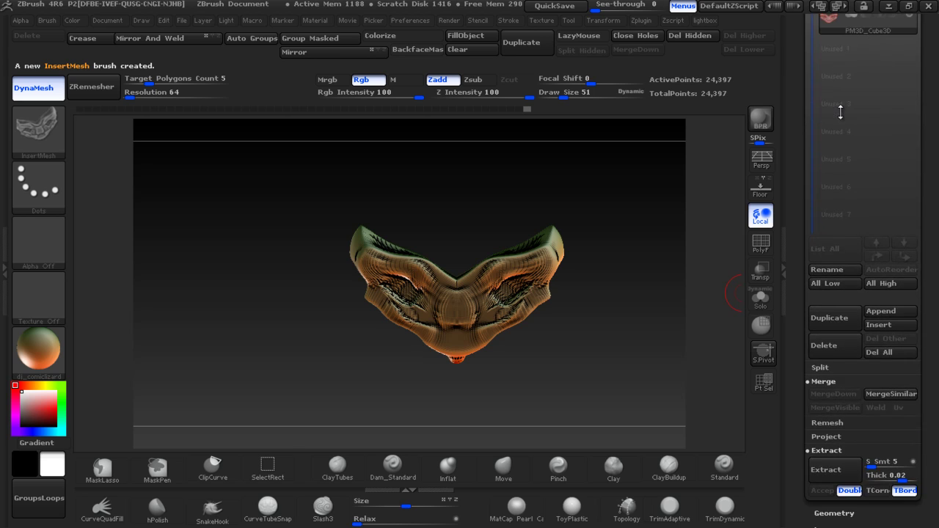
{"action": "scroll", "coordinate": [937, 233], "scroll_direction": "up", "scroll_amount": 5}
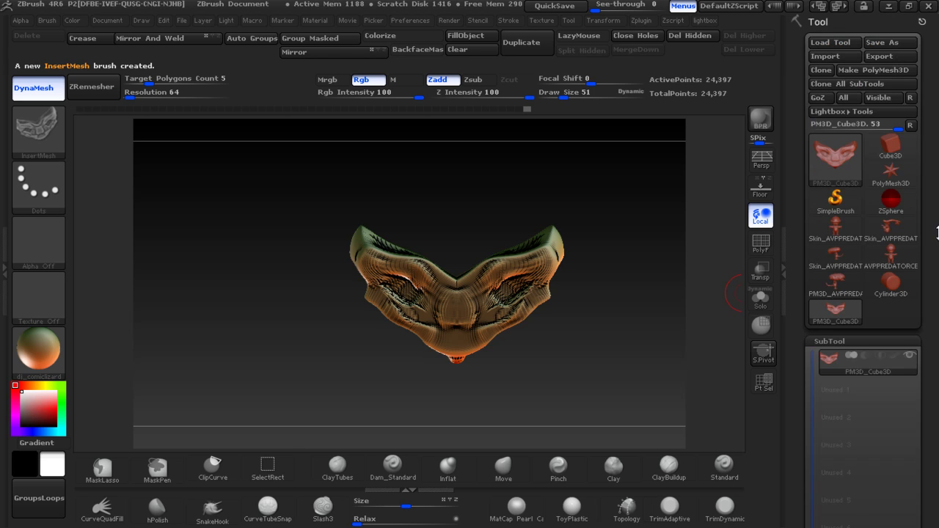
{"action": "left_click", "coordinate": [835, 341]}
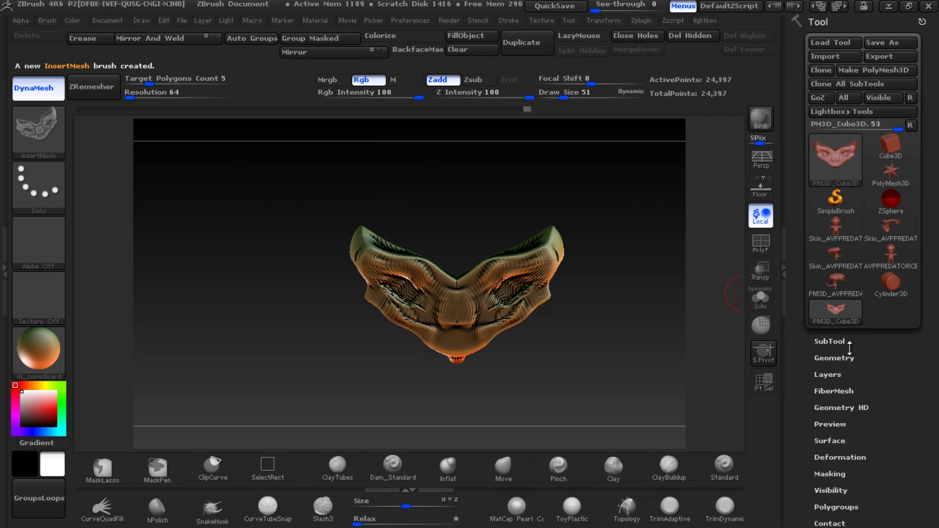
{"action": "mouse_move", "coordinate": [836, 285]}
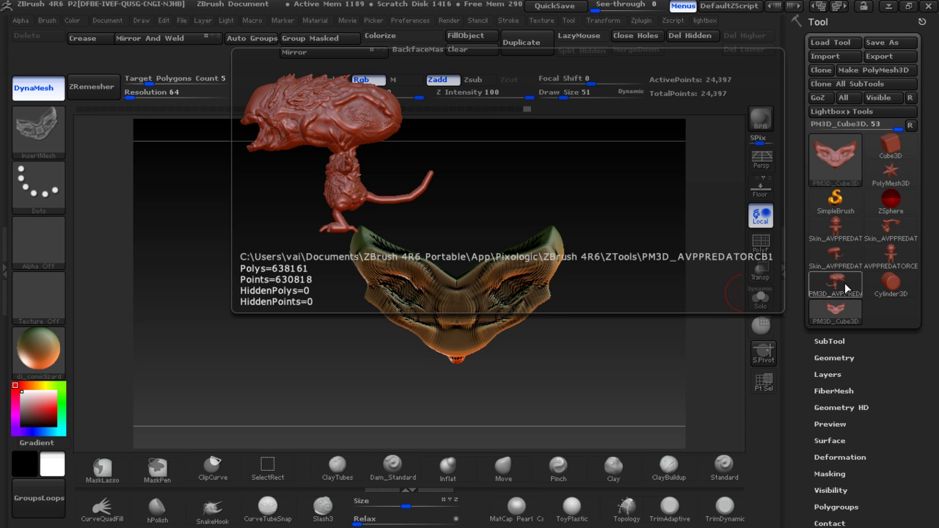
Make PM3D_AVPPREDATOR the active tool and get a close view of the head's side
{"action": "left_click", "coordinate": [844, 282]}
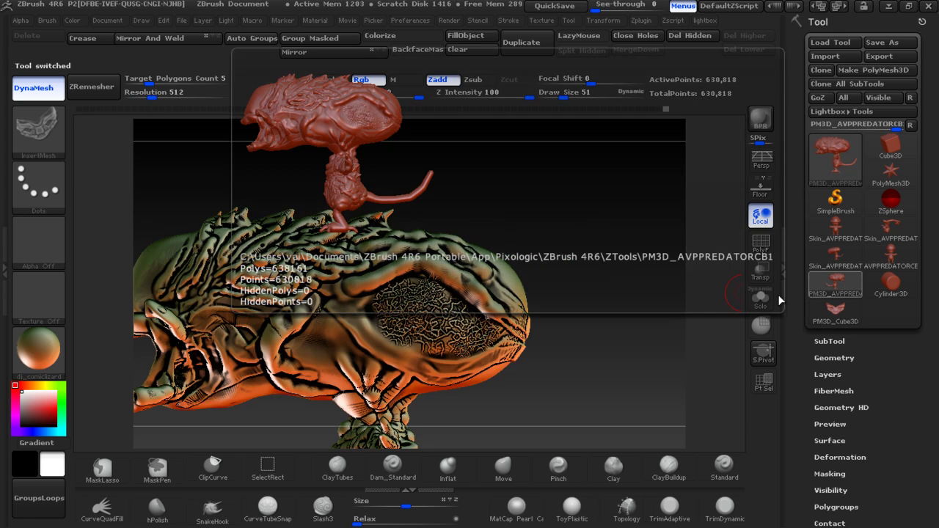
{"action": "left_click_drag", "start_coordinate": [580, 273], "coordinate": [537, 262]}
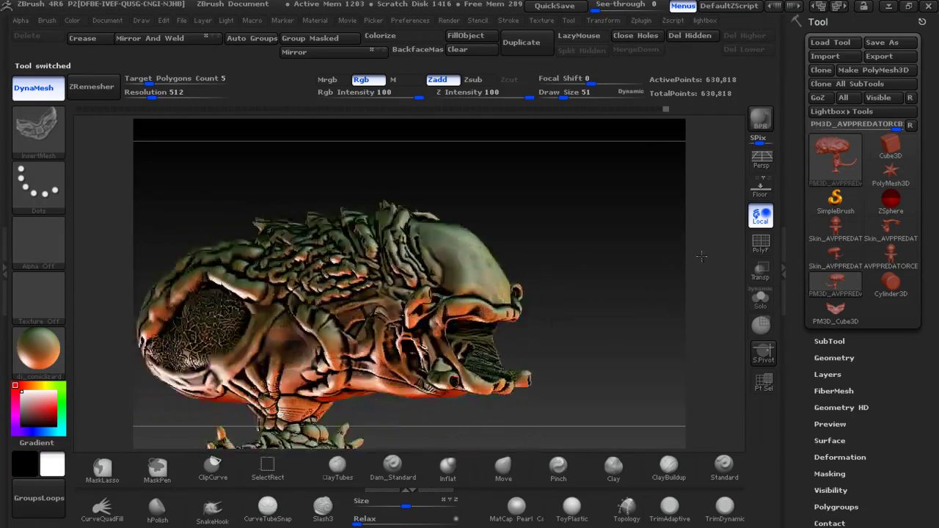
{"action": "mouse_move", "coordinate": [558, 203]}
{"action": "left_mouse_down", "text": "alt"}
{"action": "mouse_move", "coordinate": [701, 161]}
{"action": "mouse_move", "coordinate": [729, 142]}
{"action": "left_mouse_up", "text": "alt"}
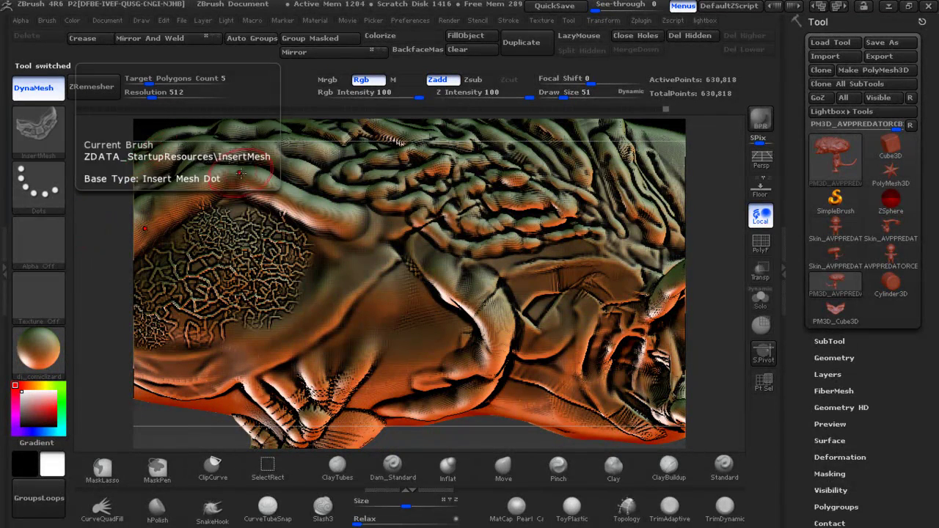
Insert a small folded test plate onto the head's side and clear the mask
{"action": "left_click_drag", "start_coordinate": [378, 262], "coordinate": [365, 291]}
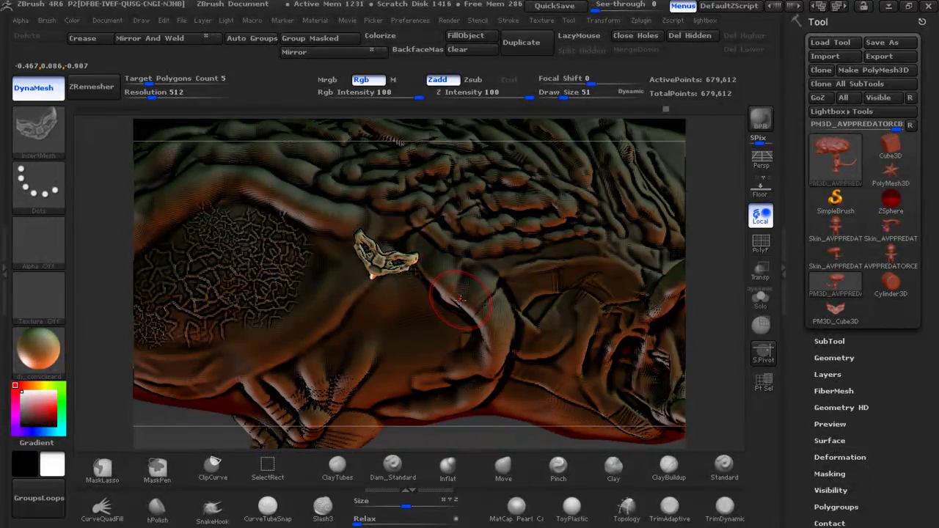
{"action": "key", "text": "ctrl"}
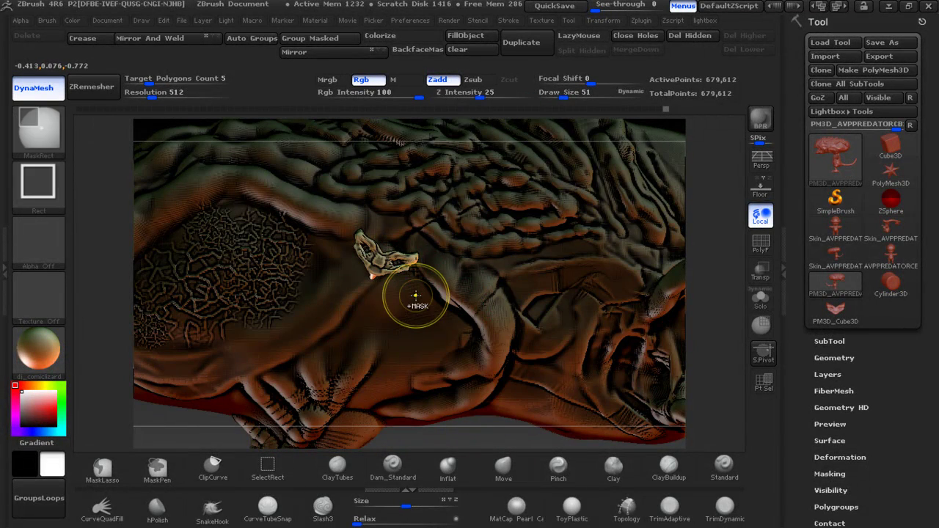
{"action": "left_click_drag", "start_coordinate": [470, 114], "coordinate": [488, 110], "text": "ctrl"}
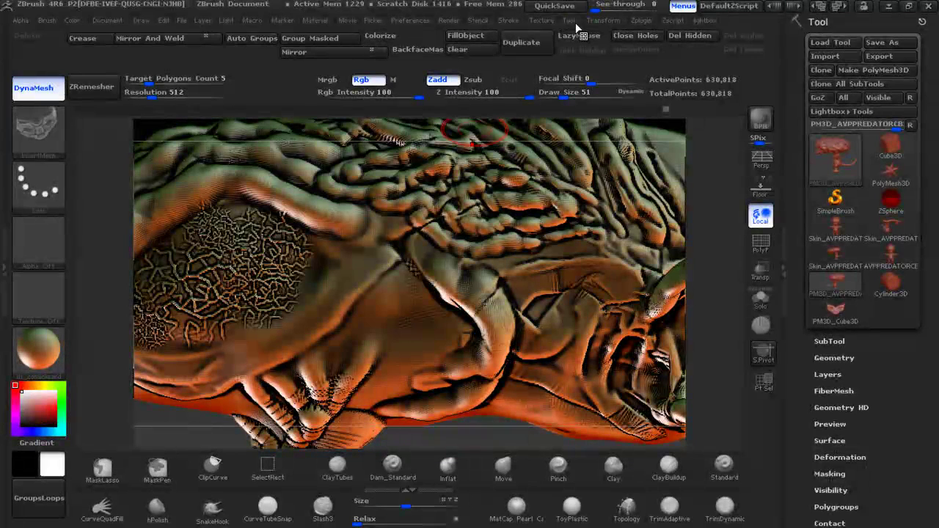
Check the Stroke > Curve options, then view the Predalien reference HOT-03-10017-2.jpg
{"action": "left_click", "coordinate": [510, 20]}
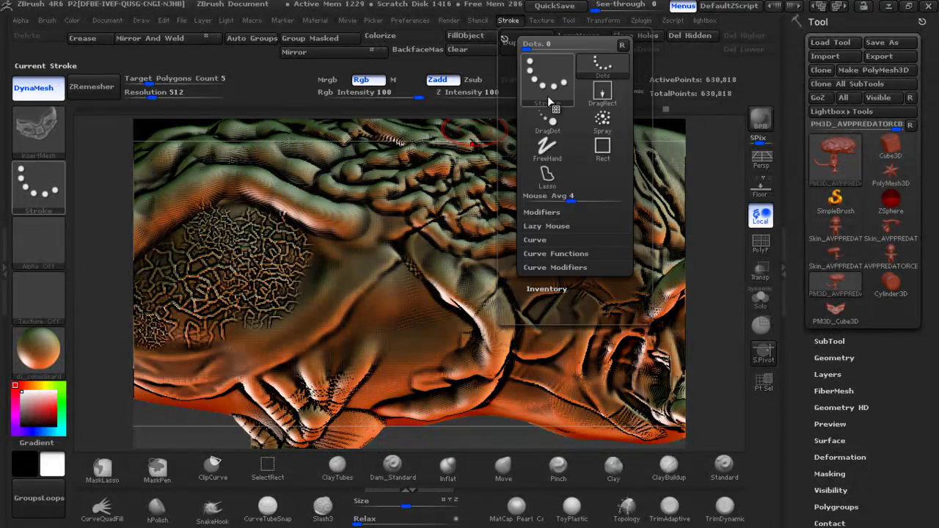
{"action": "left_click", "coordinate": [545, 242]}
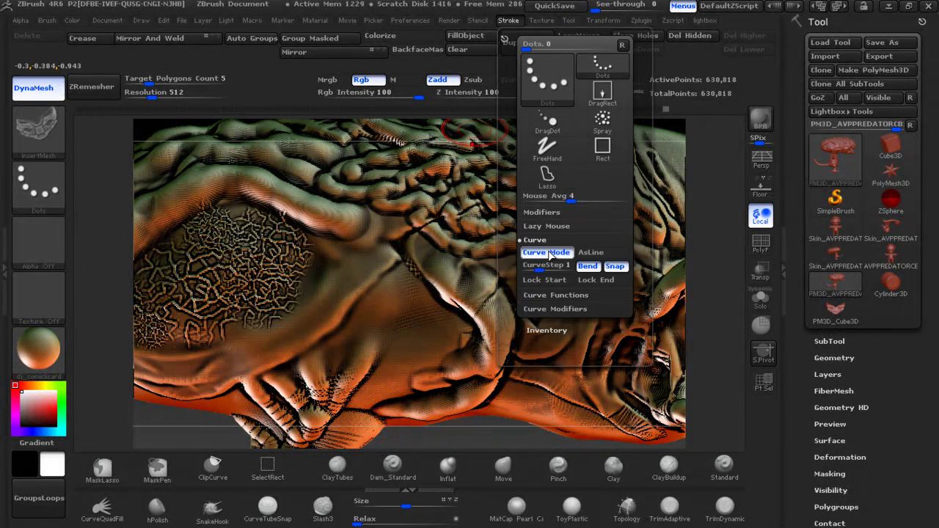
{"action": "left_click", "coordinate": [541, 20]}
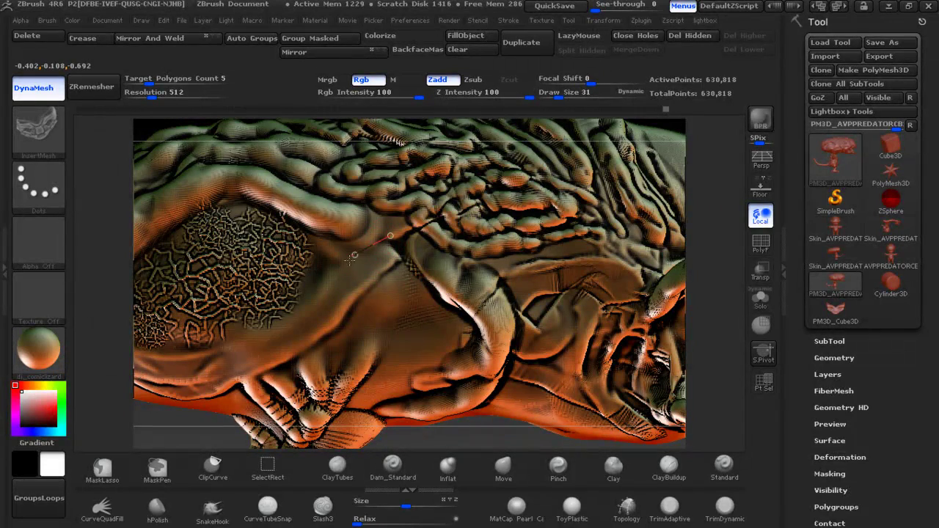
Lay a leaf-plate curve down the head's side, raising Draw Size three times for bigger plates
{"action": "left_click_drag", "start_coordinate": [349, 260], "coordinate": [303, 353]}
{"action": "left_click_drag", "start_coordinate": [388, 279], "coordinate": [389, 275]}
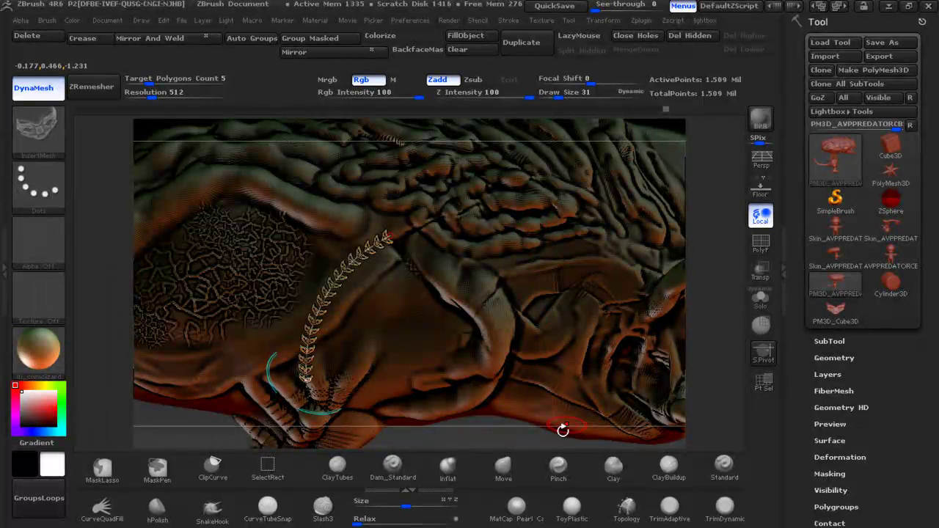
{"action": "key", "text": "bracketright"}
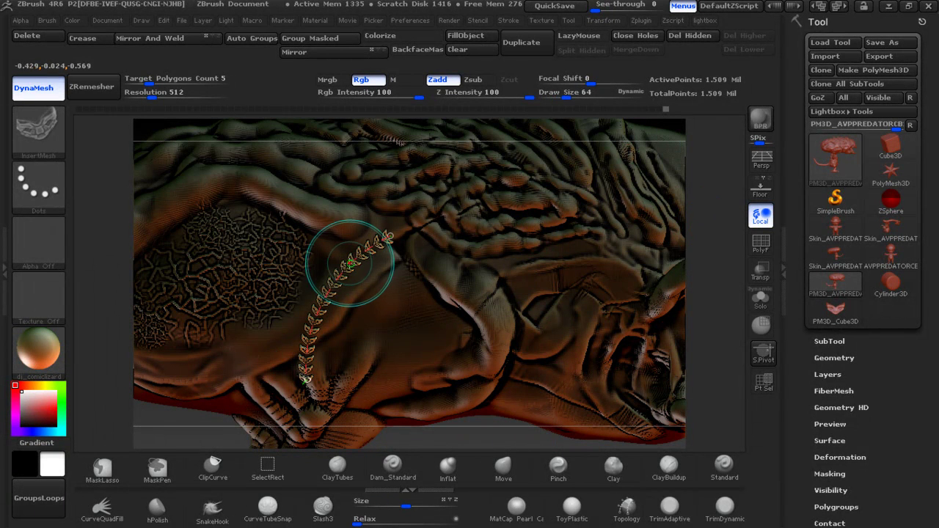
{"action": "left_click", "coordinate": [315, 252]}
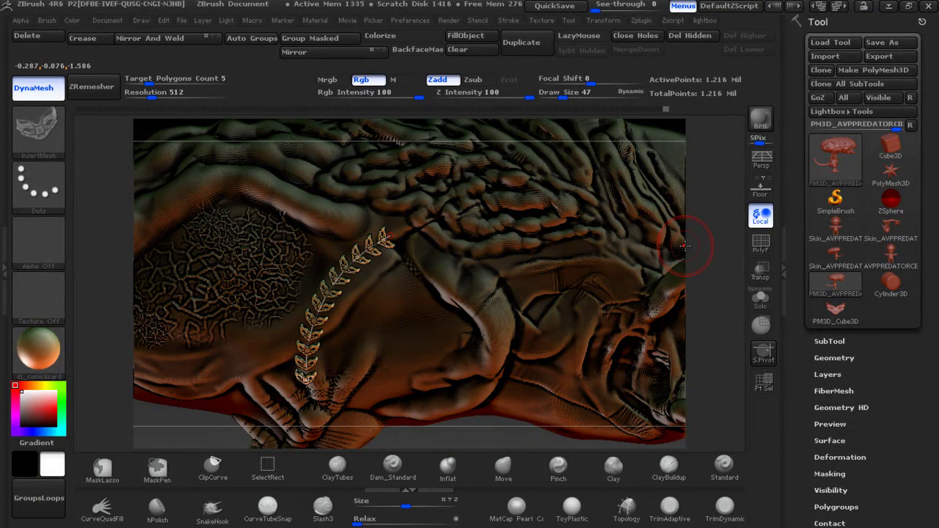
{"action": "key", "text": "bracketright"}
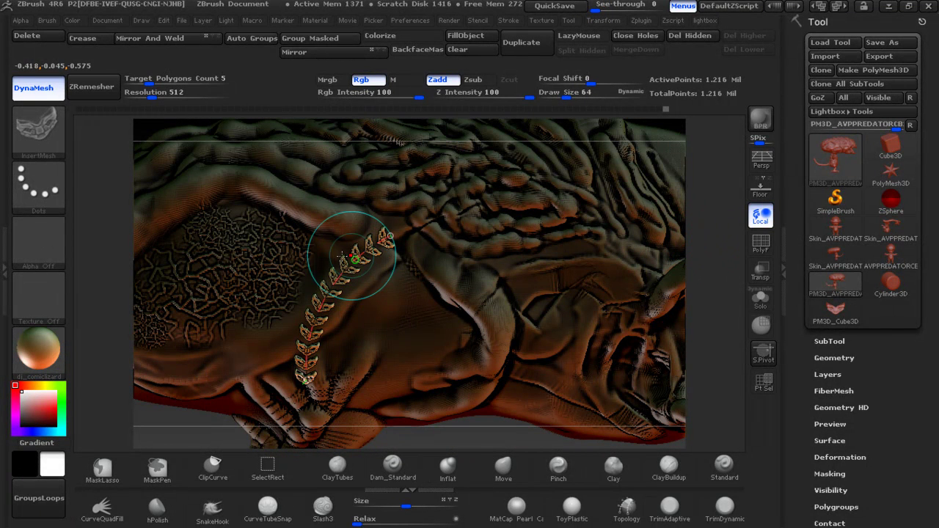
{"action": "left_click", "coordinate": [345, 259]}
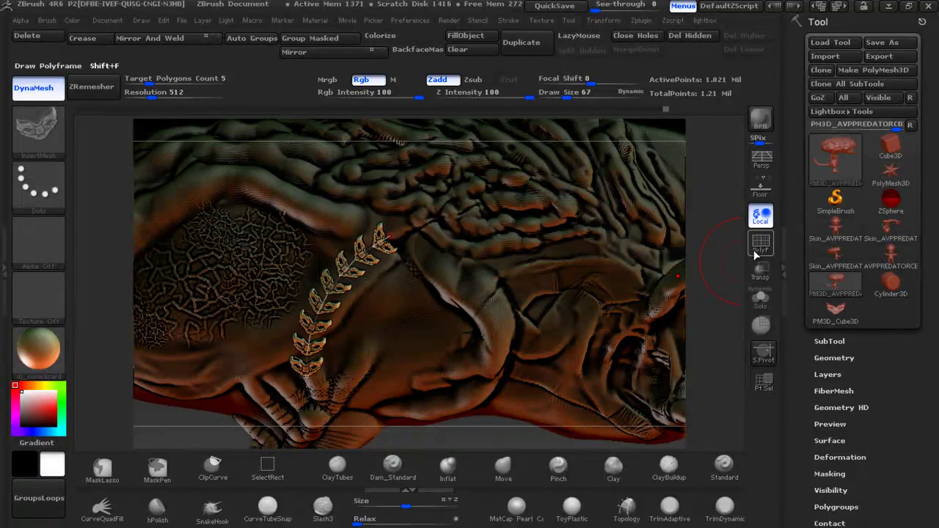
{"action": "key", "text": "bracketright"}
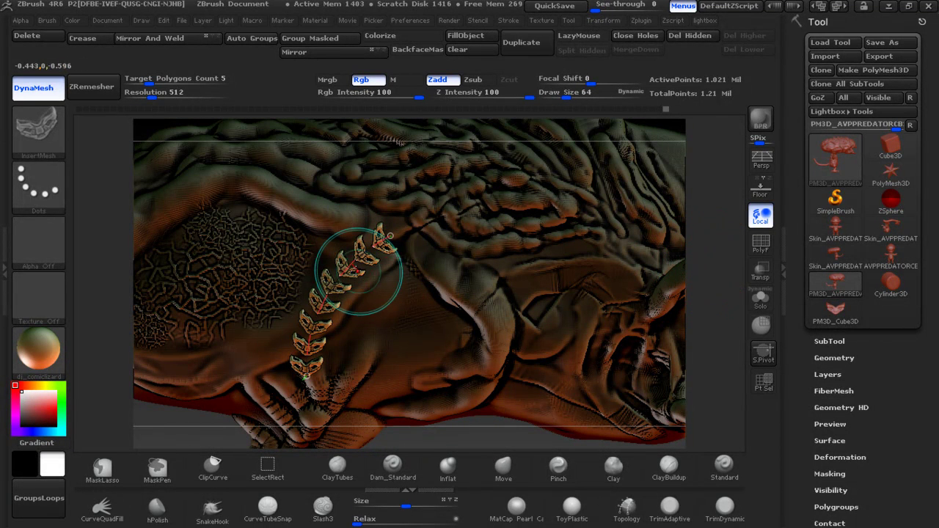
{"action": "left_click", "coordinate": [340, 263]}
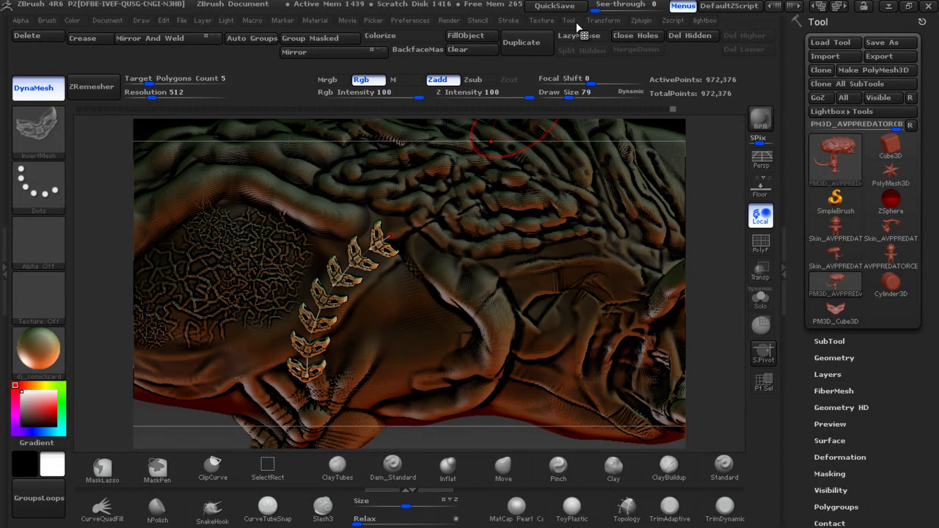
{"action": "left_click", "coordinate": [513, 20]}
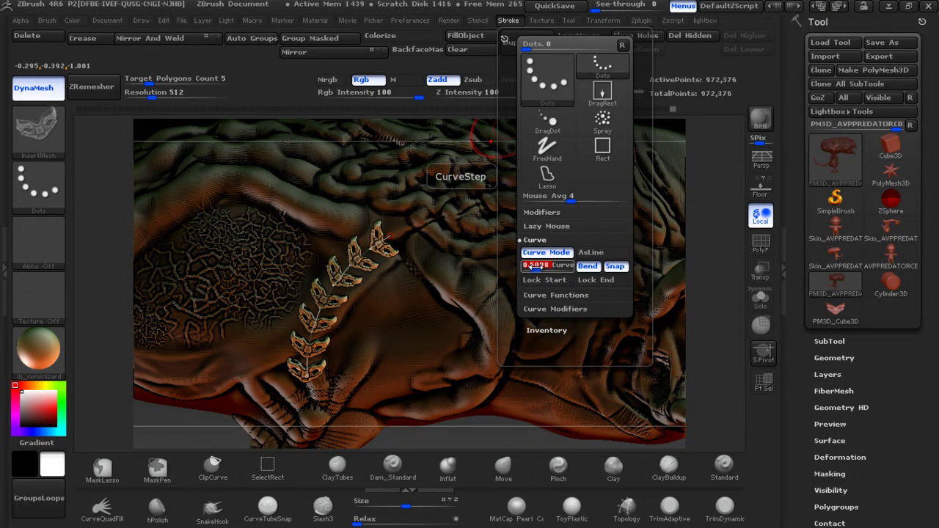
Lower CurveStep to 0.1274 and reapply the first plate row with tighter spacing
{"action": "left_click_drag", "start_coordinate": [536, 267], "coordinate": [530, 268]}
{"action": "left_click", "coordinate": [331, 270]}
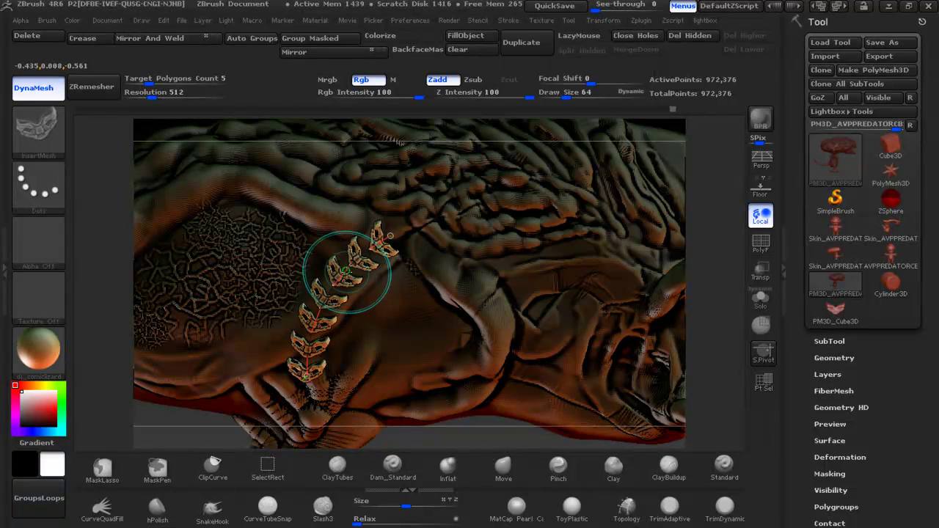
{"action": "left_click", "coordinate": [477, 126]}
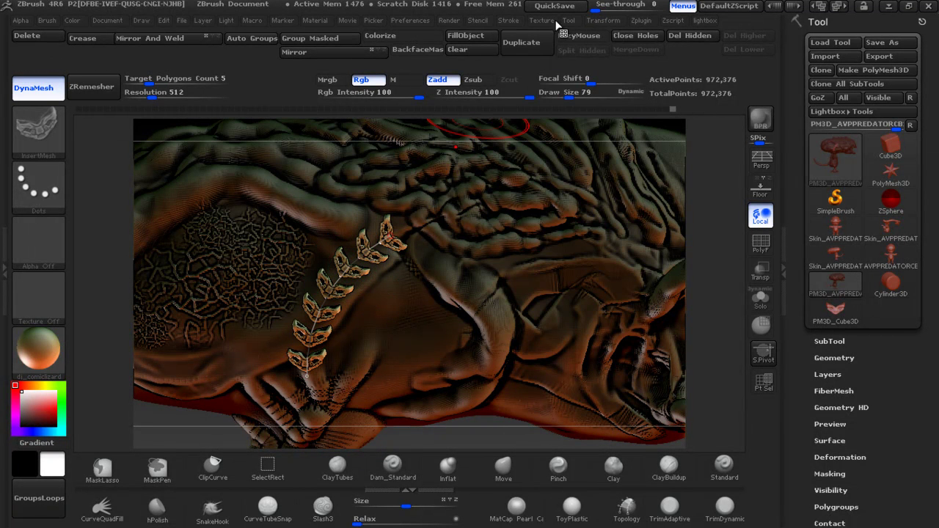
{"action": "left_click", "coordinate": [509, 20]}
{"action": "left_click_drag", "start_coordinate": [540, 266], "coordinate": [555, 265]}
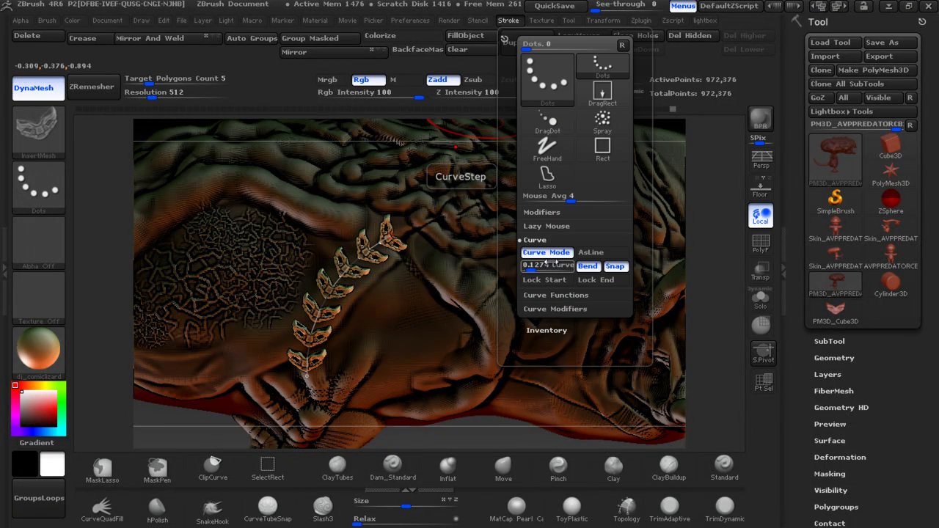
{"action": "left_click_drag", "start_coordinate": [344, 262], "coordinate": [358, 260]}
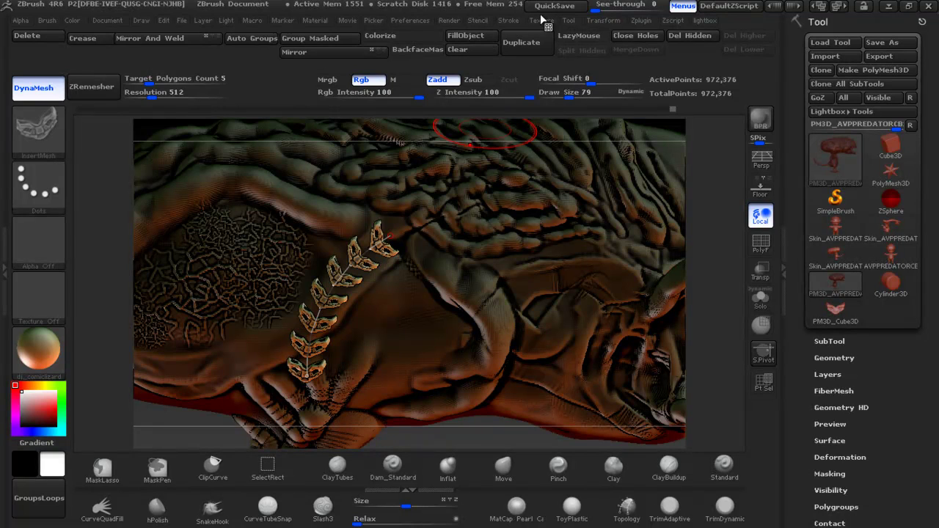
Draw a new curve down the head's side, fill it with leaf plates and commit the row
{"action": "left_click", "coordinate": [515, 20]}
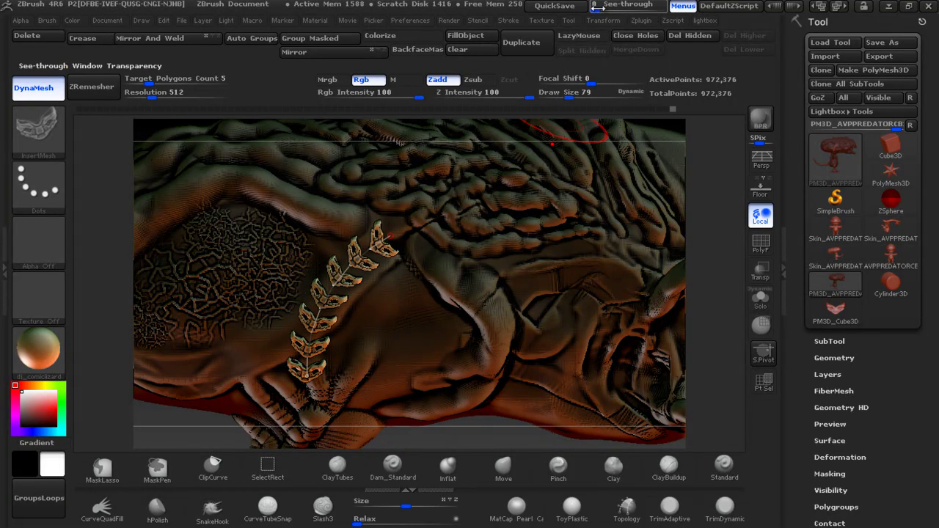
{"action": "left_click", "coordinate": [541, 20]}
{"action": "left_click", "coordinate": [508, 20]}
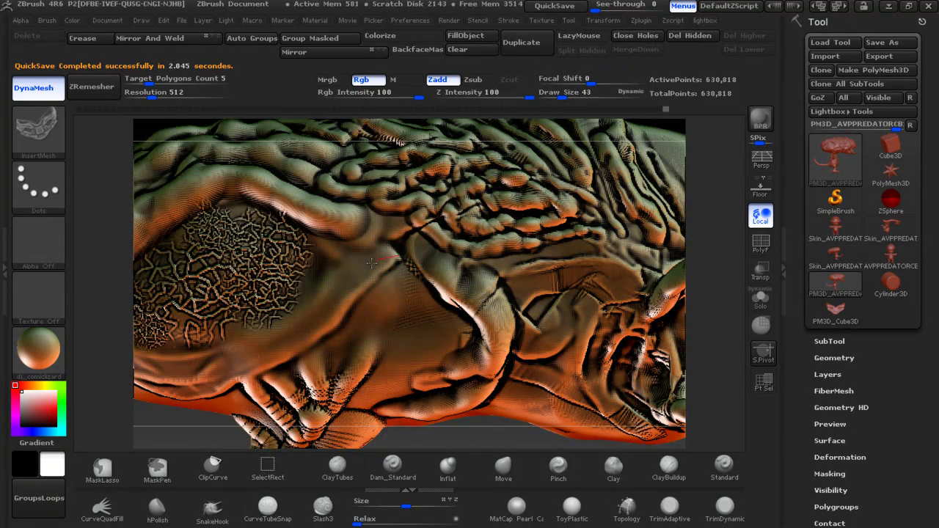
{"action": "left_click_drag", "start_coordinate": [372, 263], "coordinate": [306, 323]}
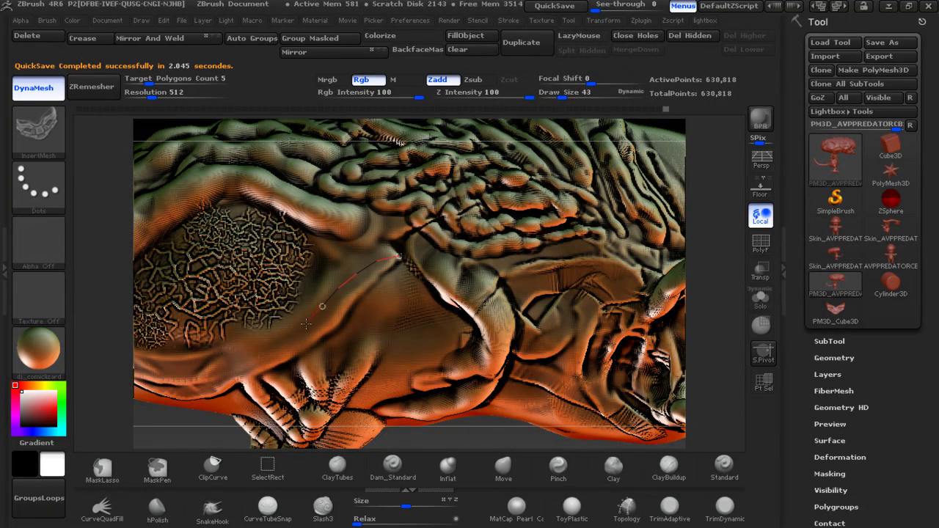
{"action": "left_click_drag", "start_coordinate": [286, 376], "coordinate": [273, 393]}
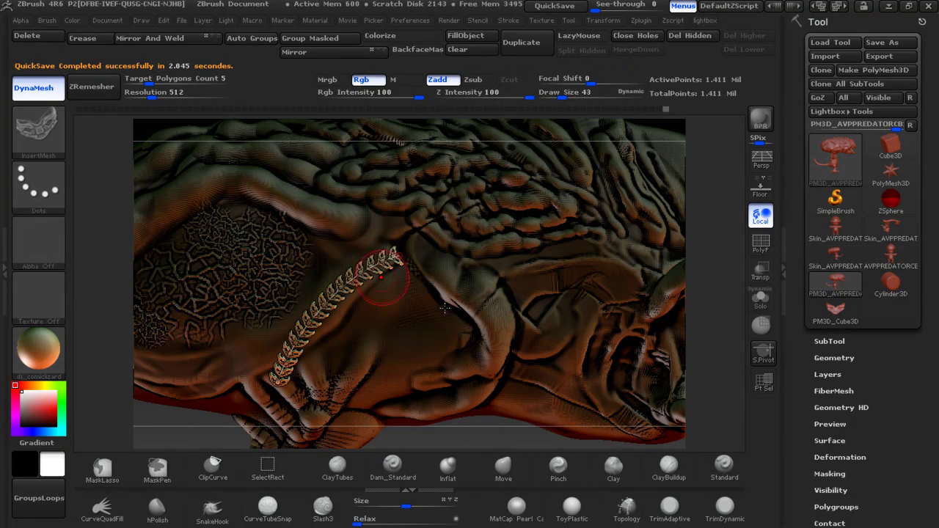
{"action": "mouse_move", "coordinate": [694, 273]}
{"action": "left_mouse_down", "text": "alt"}
{"action": "mouse_move", "coordinate": [698, 264]}
{"action": "mouse_move", "coordinate": [629, 294]}
{"action": "left_mouse_up", "text": "alt"}
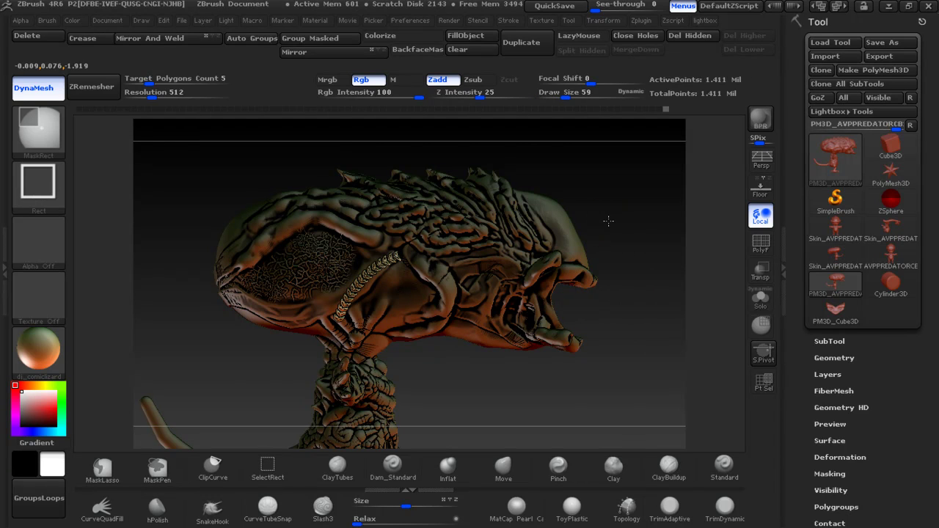
{"action": "left_click_drag", "start_coordinate": [608, 220], "coordinate": [570, 323], "text": "ctrl"}
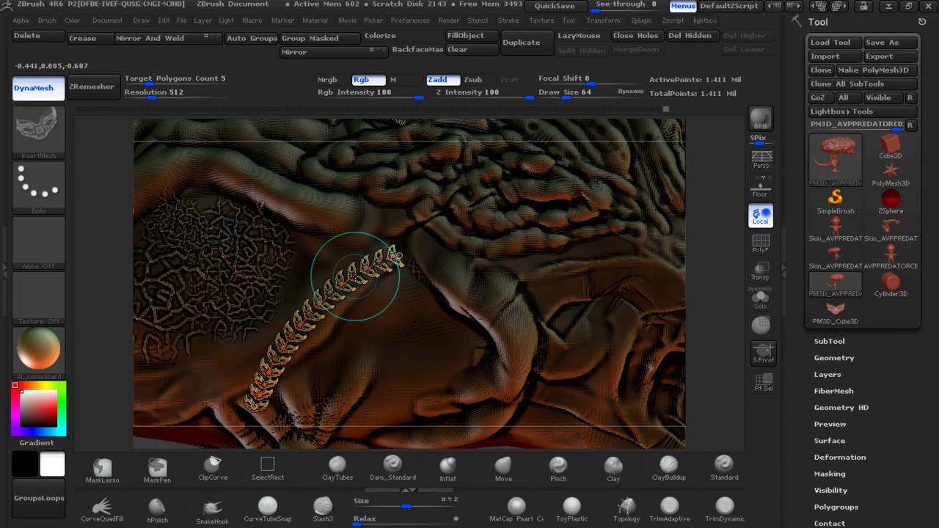
{"action": "left_click", "coordinate": [355, 277]}
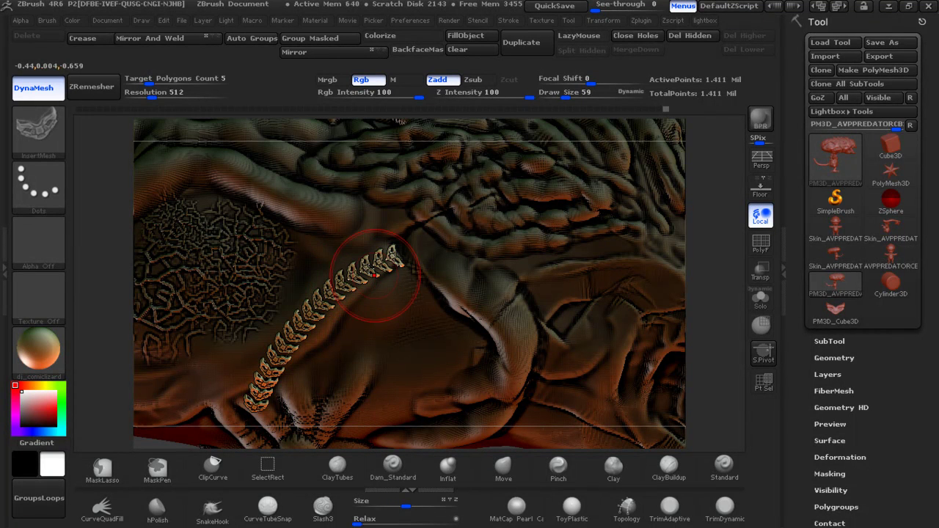
Try a plate at the row's tip, undo it, and insert a smaller second plate row
{"action": "left_click_drag", "start_coordinate": [397, 251], "coordinate": [409, 242]}
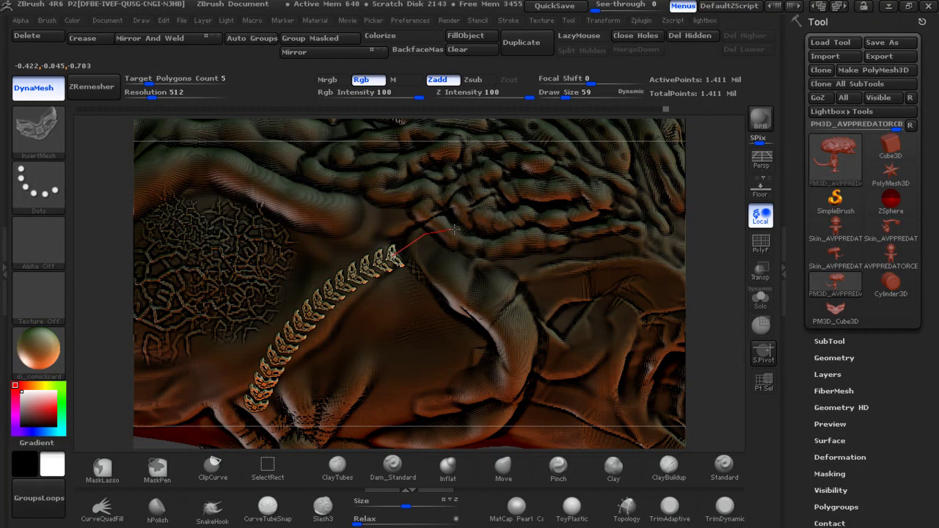
{"action": "left_click", "coordinate": [390, 350]}
{"action": "key", "text": "ctrl"}
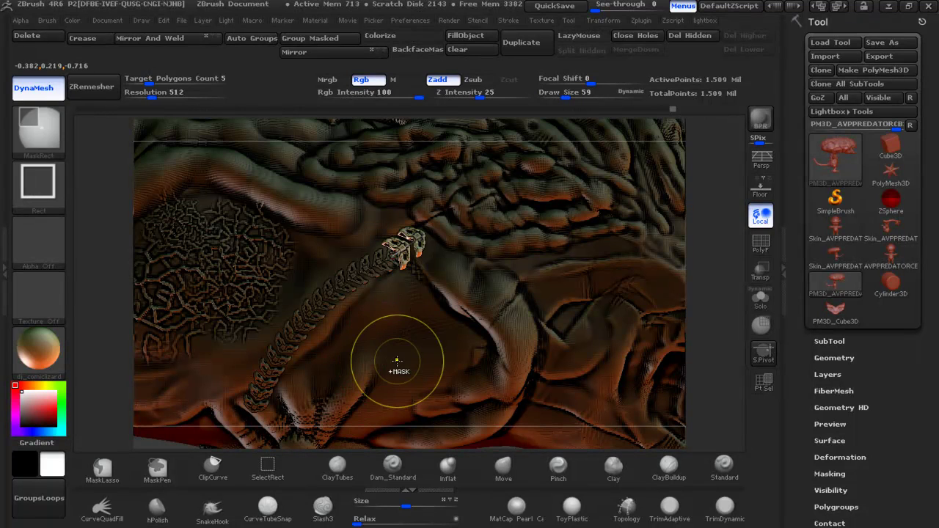
{"action": "key", "text": "ctrl+z"}
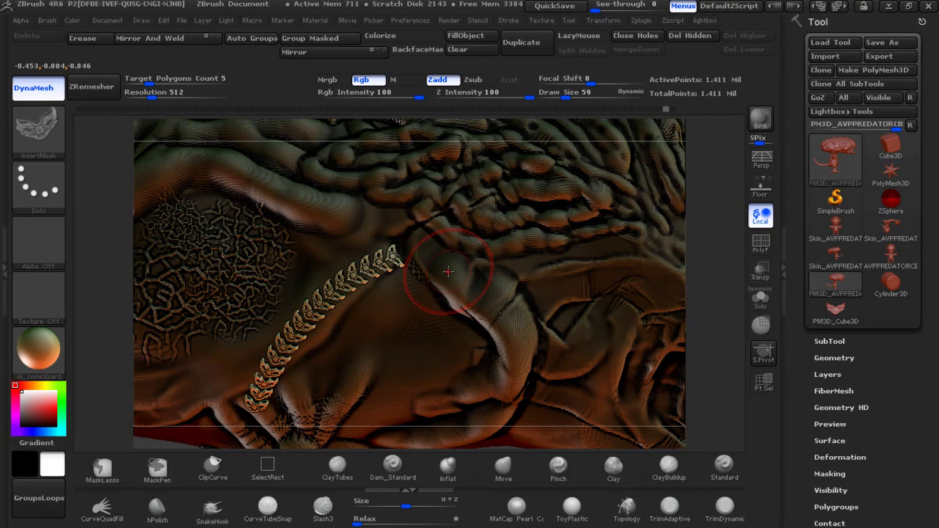
{"action": "key", "text": "bracketleft"}
{"action": "key", "text": "bracketleft"}
{"action": "key", "text": "bracketleft"}
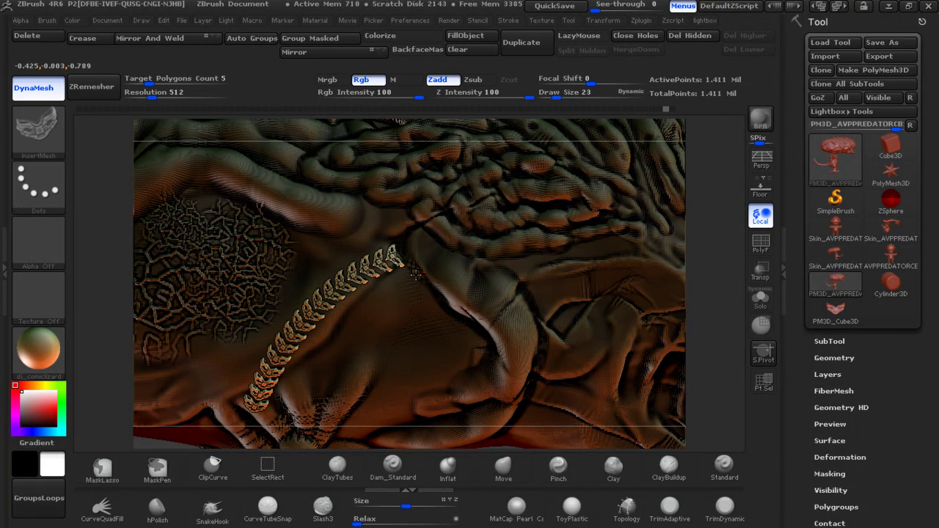
{"action": "left_click", "coordinate": [411, 280]}
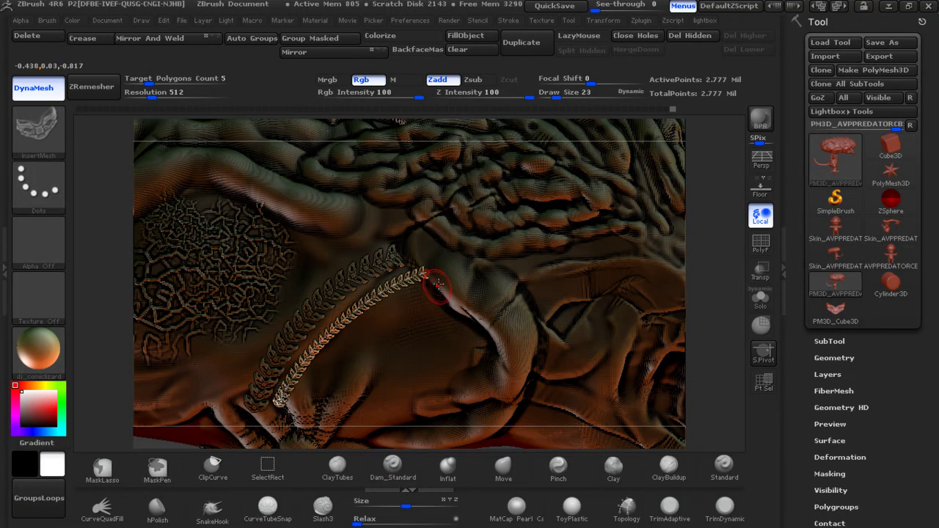
{"action": "left_click", "coordinate": [489, 317]}
Draw a curve beside the first row at a larger Draw Size, then undo the last rebuild
{"action": "key", "text": "bracketright"}
{"action": "key", "text": "bracketright"}
{"action": "key", "text": "bracketright"}
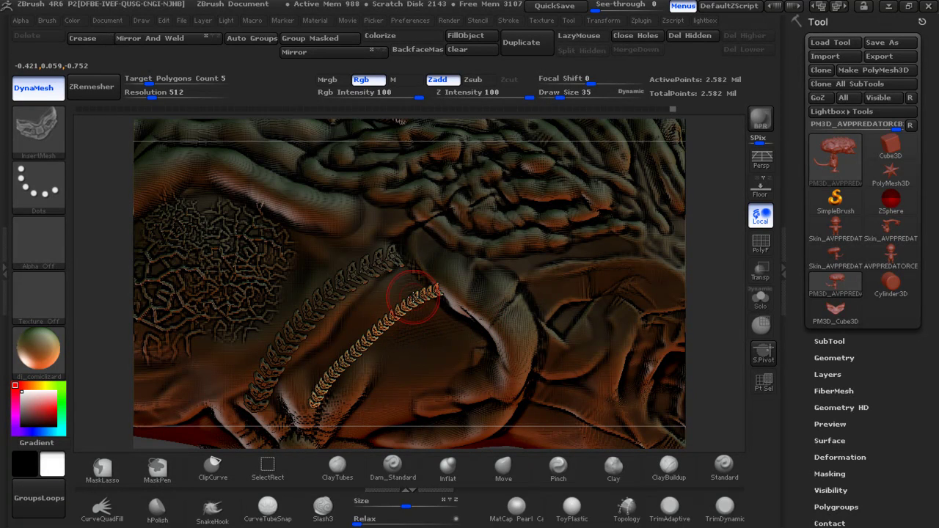
{"action": "left_click_drag", "start_coordinate": [410, 279], "coordinate": [314, 377]}
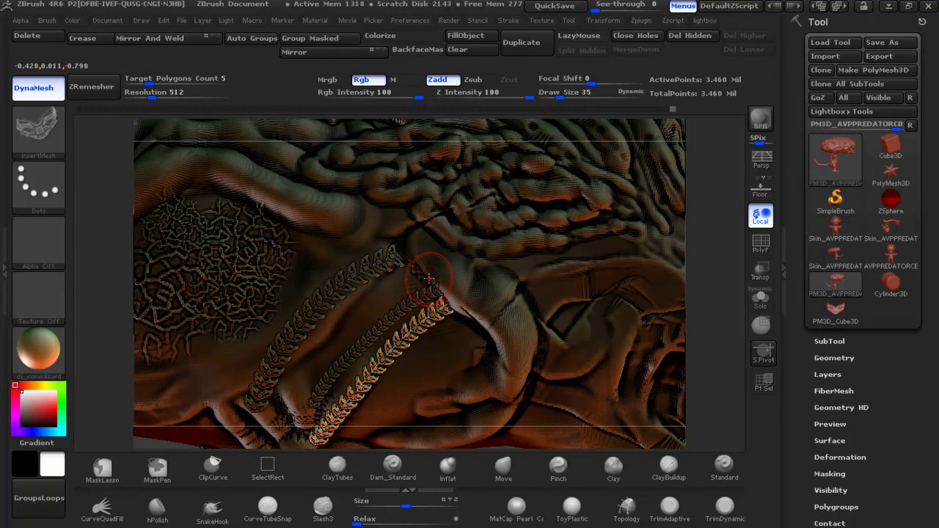
{"action": "key", "text": "bracketright"}
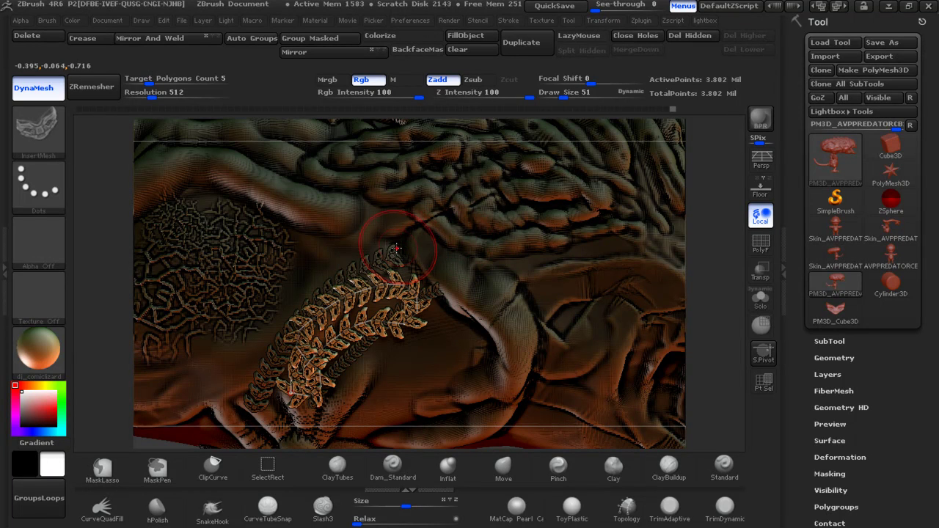
{"action": "key", "text": "ctrl"}
{"action": "key", "text": "ctrl+z"}
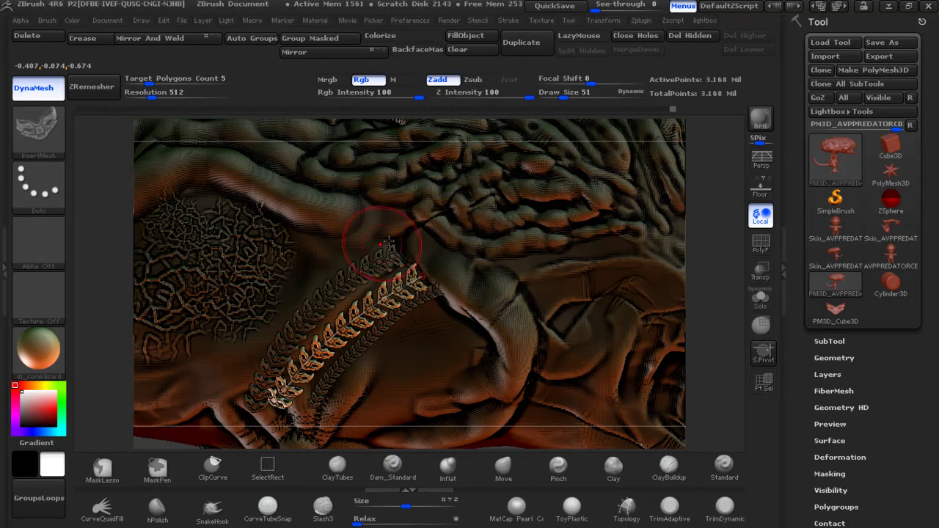
Redraw curves alongside the existing row and insert a plate row along a new upper curve
{"action": "left_click_drag", "start_coordinate": [393, 235], "coordinate": [264, 341]}
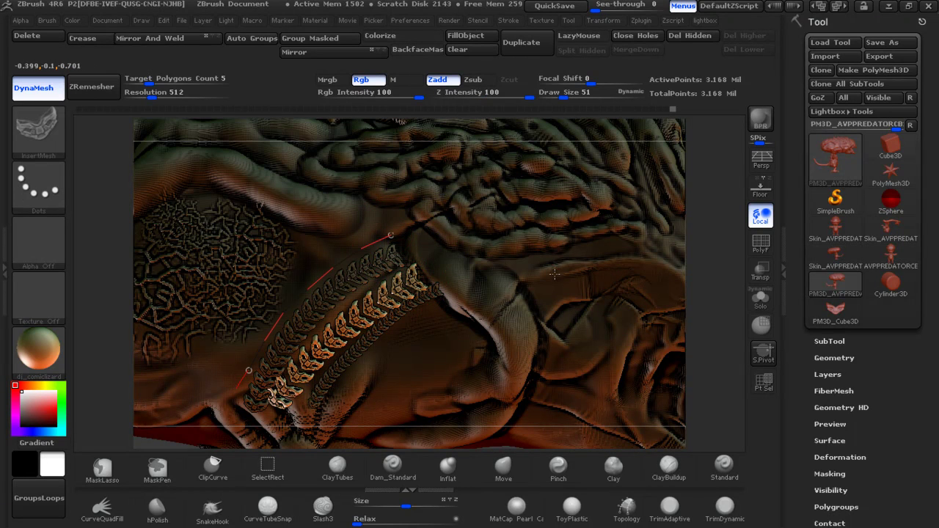
{"action": "left_click_drag", "start_coordinate": [449, 300], "coordinate": [340, 369]}
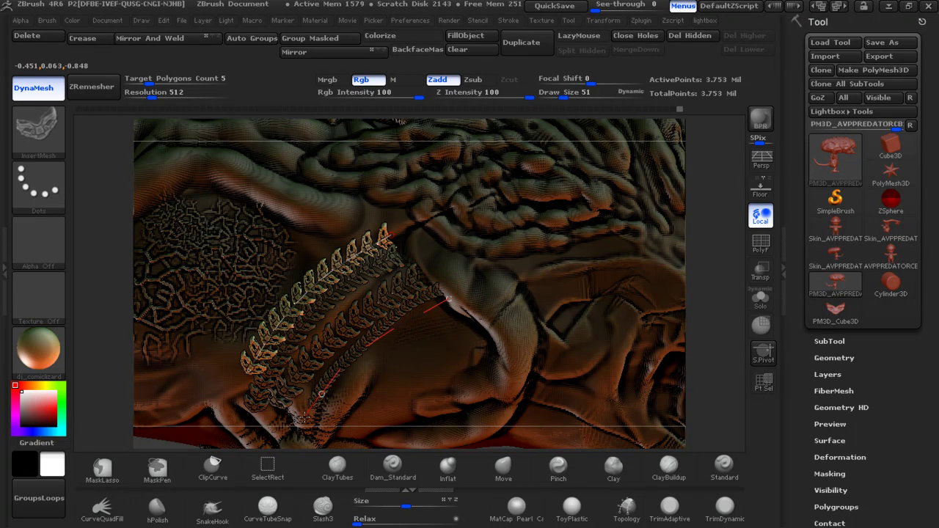
{"action": "left_click", "coordinate": [382, 379]}
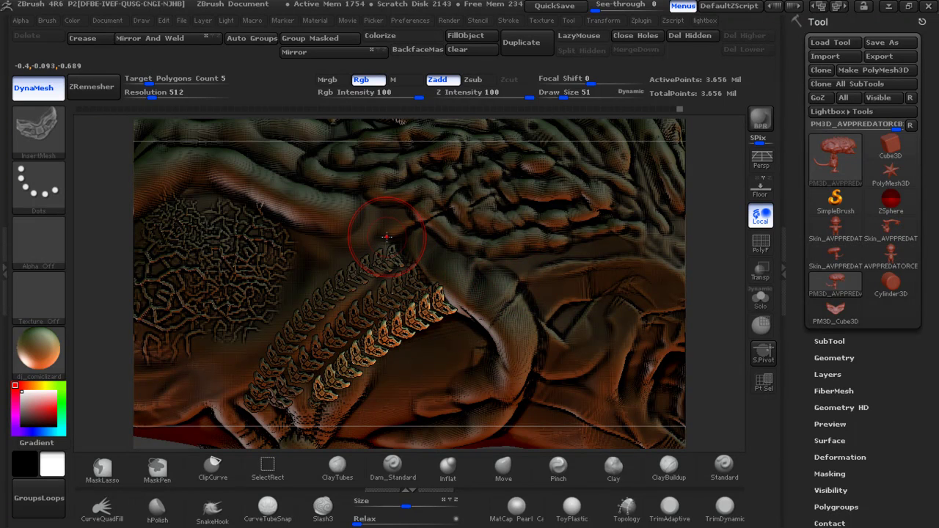
{"action": "left_click_drag", "start_coordinate": [387, 237], "coordinate": [280, 315]}
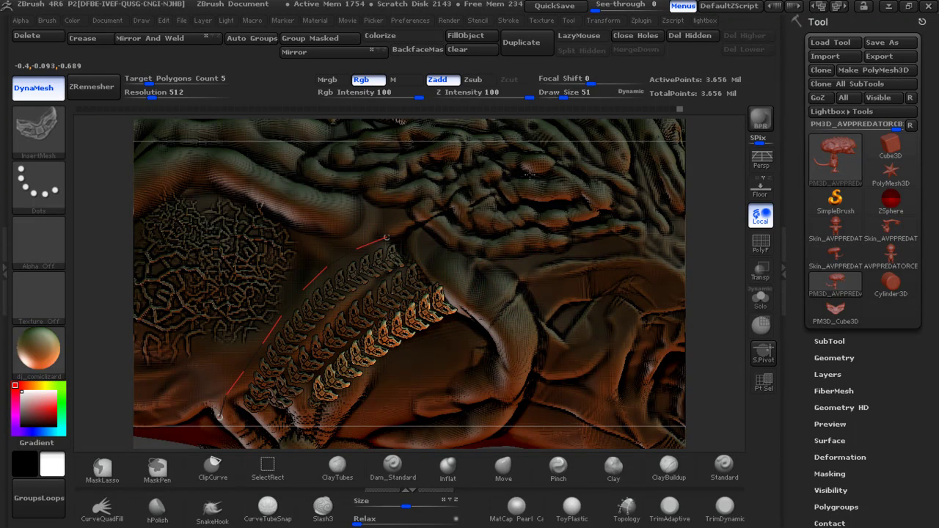
{"action": "left_click_drag", "start_coordinate": [431, 252], "coordinate": [361, 281]}
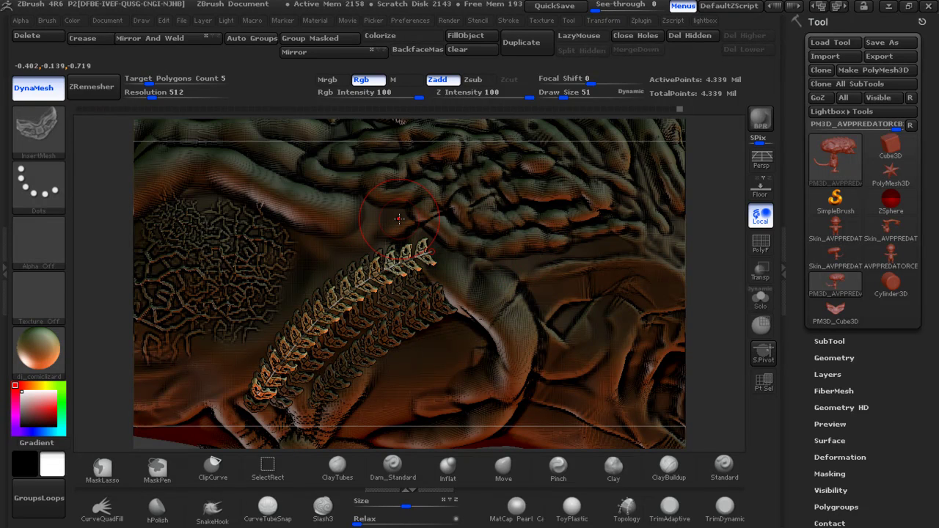
Add a second plate row along another curve, trying a move of the upper row then undoing it
{"action": "left_click_drag", "start_coordinate": [400, 218], "coordinate": [246, 317]}
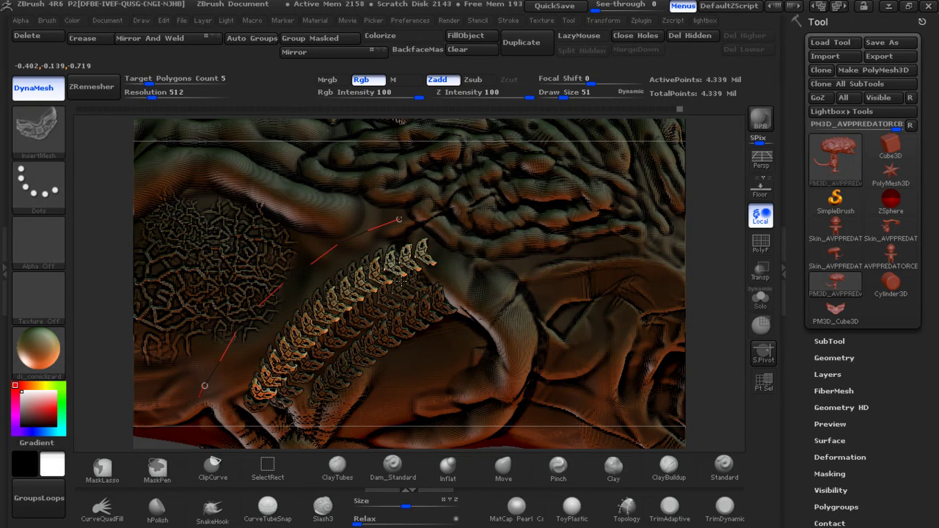
{"action": "left_click_drag", "start_coordinate": [205, 385], "coordinate": [204, 385]}
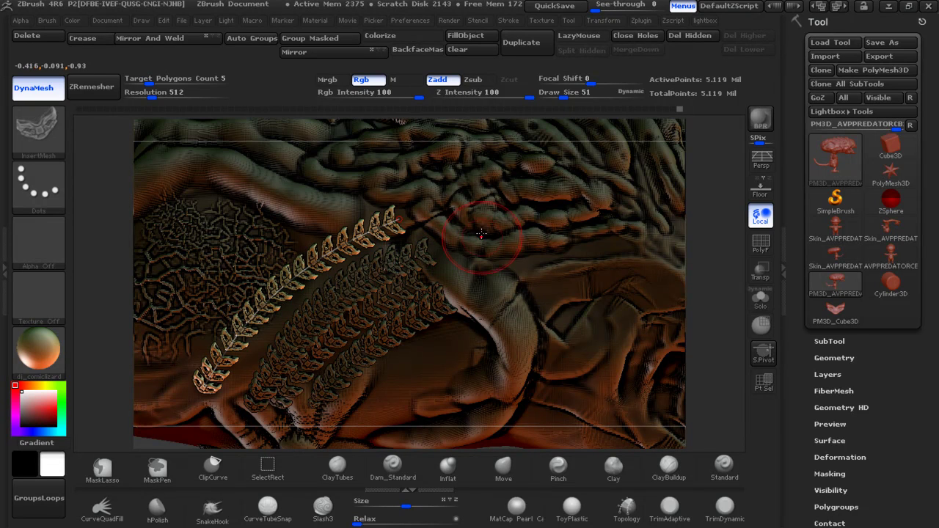
{"action": "left_click_drag", "start_coordinate": [478, 296], "coordinate": [337, 400]}
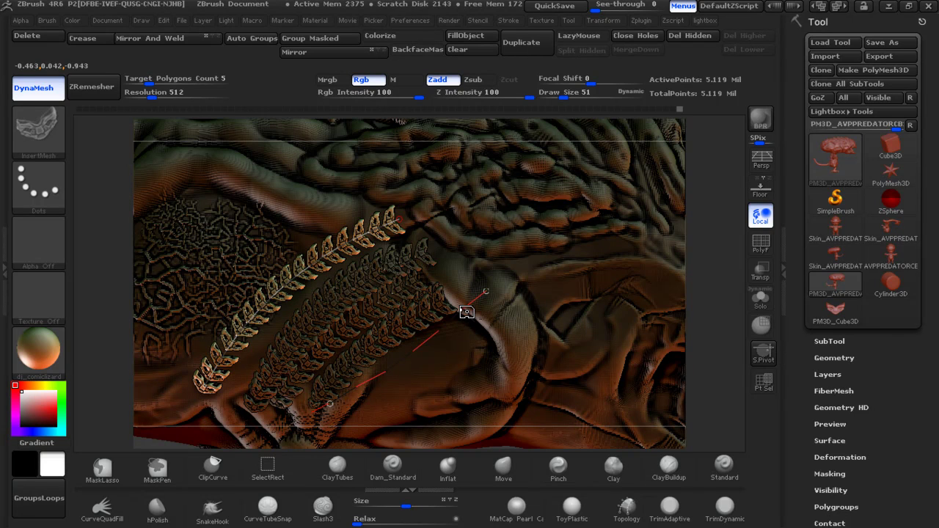
{"action": "left_click", "coordinate": [466, 310]}
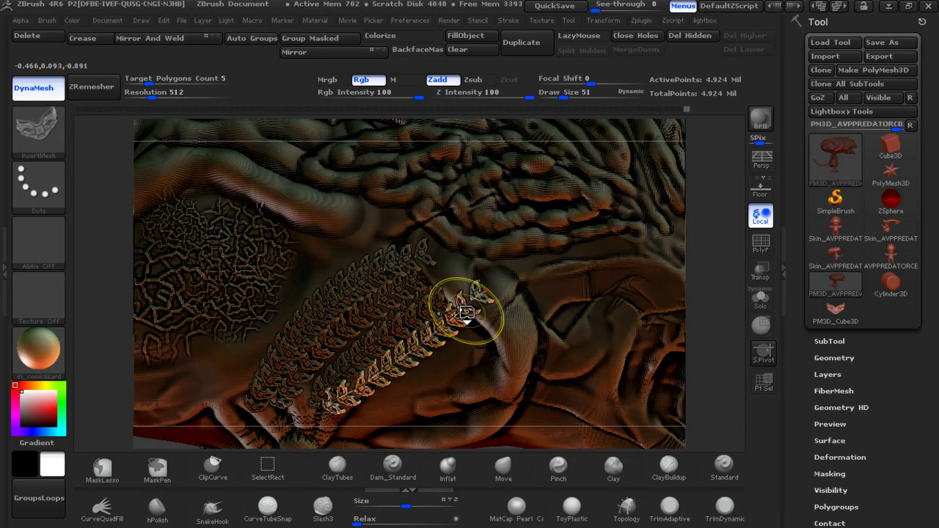
{"action": "key", "text": "ctrl+z"}
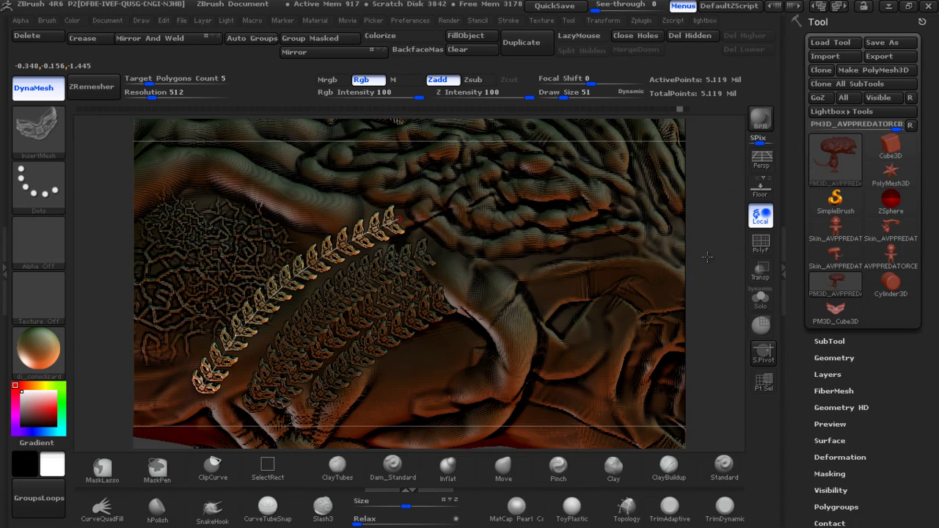
Frame the whole model, clear the mask and delete the leftover insertion curve
{"action": "left_click_drag", "start_coordinate": [705, 257], "coordinate": [711, 256]}
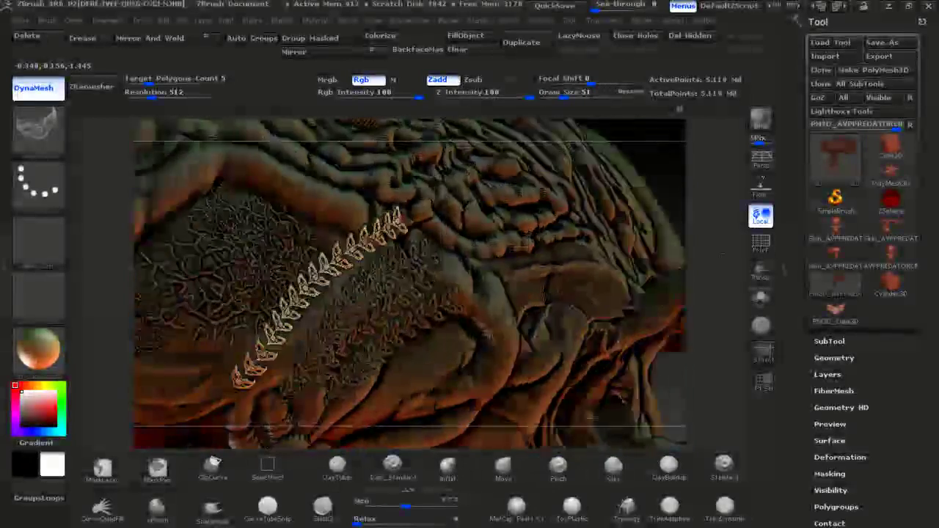
{"action": "key", "text": "f"}
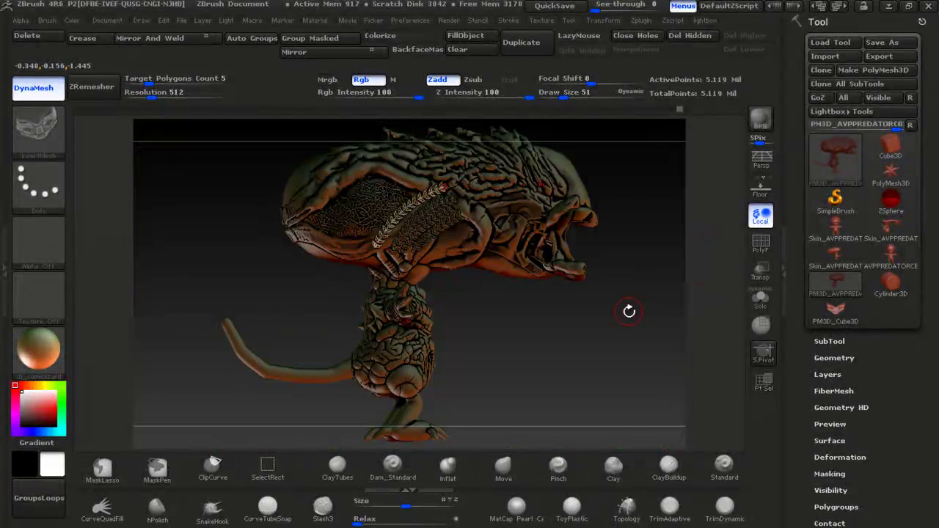
{"action": "mouse_move", "coordinate": [629, 299]}
{"action": "left_mouse_down"}
{"action": "mouse_move", "coordinate": [624, 265]}
{"action": "mouse_move", "coordinate": [614, 408]}
{"action": "left_mouse_up"}
{"action": "mouse_move", "coordinate": [614, 297]}
{"action": "left_mouse_down"}
{"action": "mouse_move", "coordinate": [561, 303]}
{"action": "mouse_move", "coordinate": [639, 289]}
{"action": "mouse_move", "coordinate": [607, 293]}
{"action": "mouse_move", "coordinate": [606, 256]}
{"action": "mouse_move", "coordinate": [642, 181]}
{"action": "left_mouse_up"}
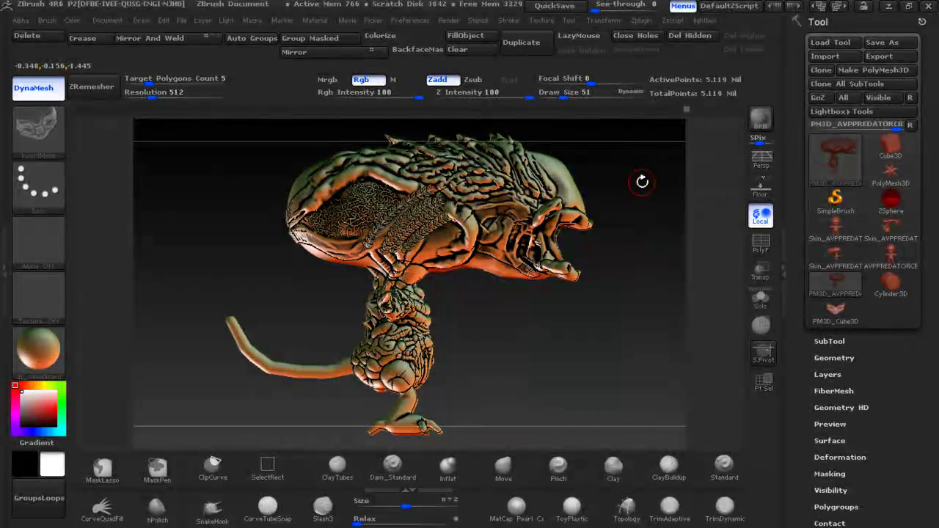
{"action": "left_click", "coordinate": [463, 53]}
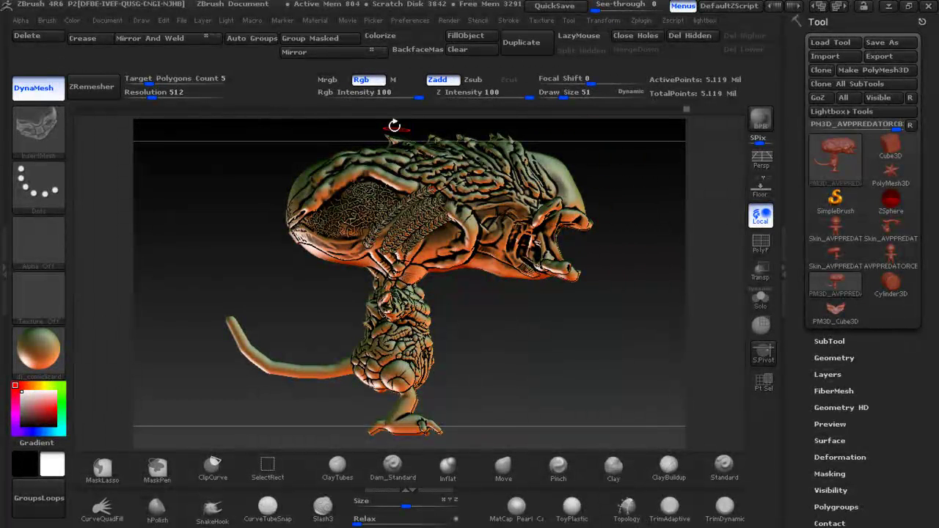
{"action": "left_click", "coordinate": [47, 34]}
DynaMesh the whole model at resolution 512, fusing the plate rows into 686,291 points
{"action": "mouse_move", "coordinate": [604, 291]}
{"action": "left_mouse_down"}
{"action": "mouse_move", "coordinate": [584, 308]}
{"action": "mouse_move", "coordinate": [493, 327]}
{"action": "mouse_move", "coordinate": [637, 304]}
{"action": "mouse_move", "coordinate": [631, 295]}
{"action": "left_mouse_up"}
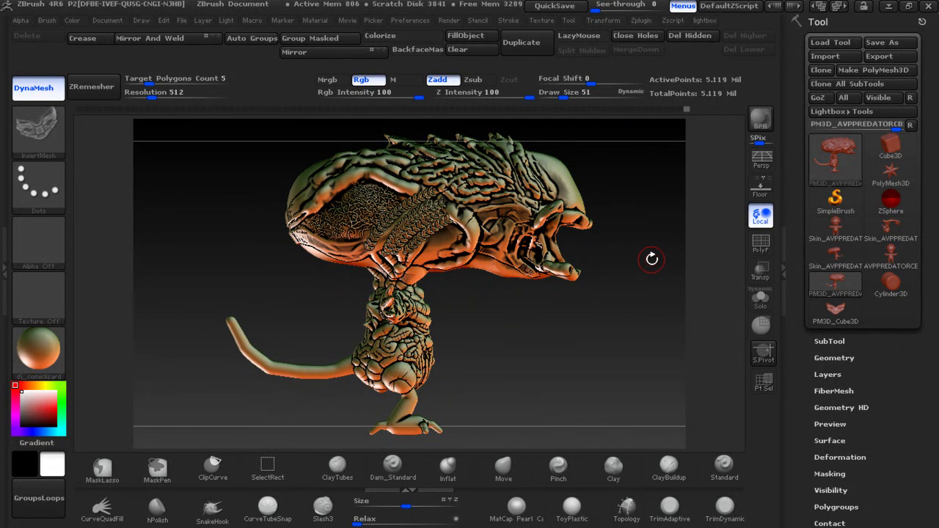
{"action": "key", "text": "ctrl+shift"}
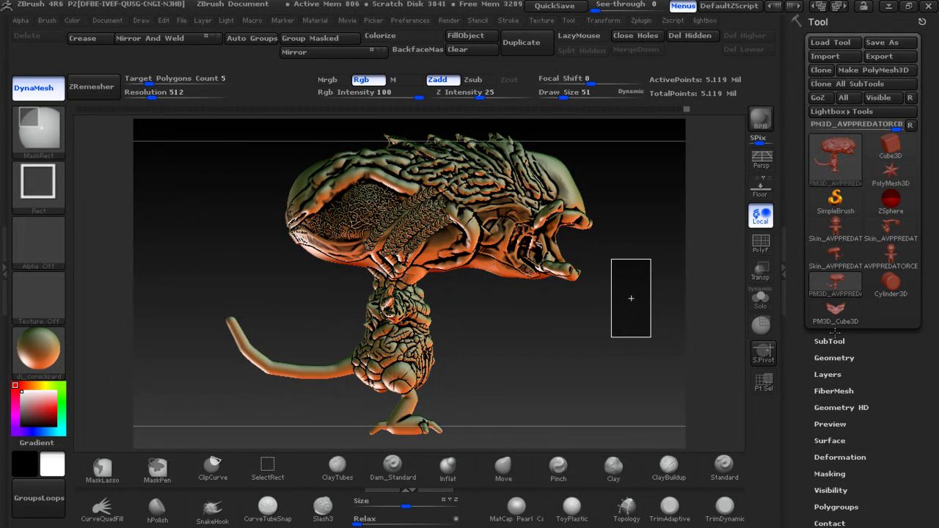
{"action": "left_click", "coordinate": [631, 298], "text": "ctrl+shift"}
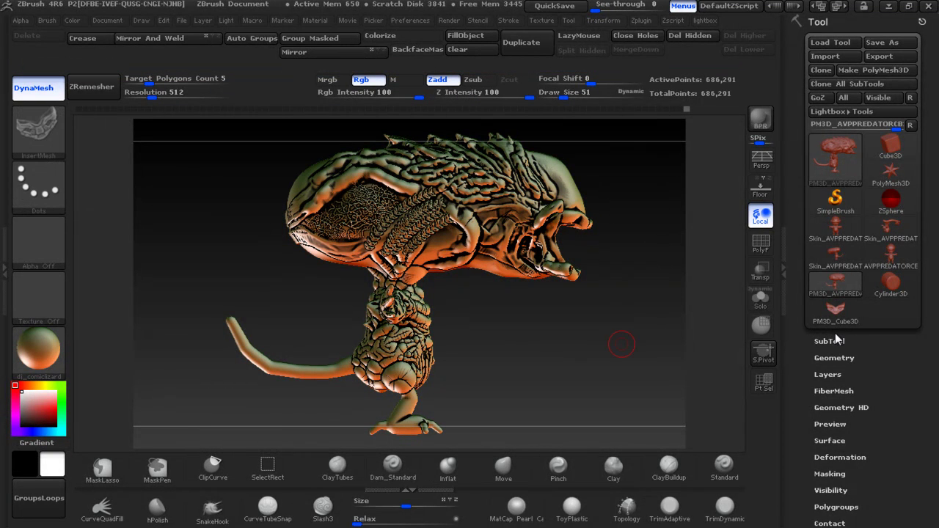
{"action": "mouse_move", "coordinate": [623, 163]}
{"action": "left_mouse_down", "text": "alt"}
{"action": "mouse_move", "coordinate": [615, 239]}
{"action": "mouse_move", "coordinate": [536, 306]}
{"action": "mouse_move", "coordinate": [482, 285]}
{"action": "left_mouse_up", "text": "alt"}
Shift the merged plate rows with the Move brush and puff them up with Inflat
{"action": "left_click", "coordinate": [503, 468]}
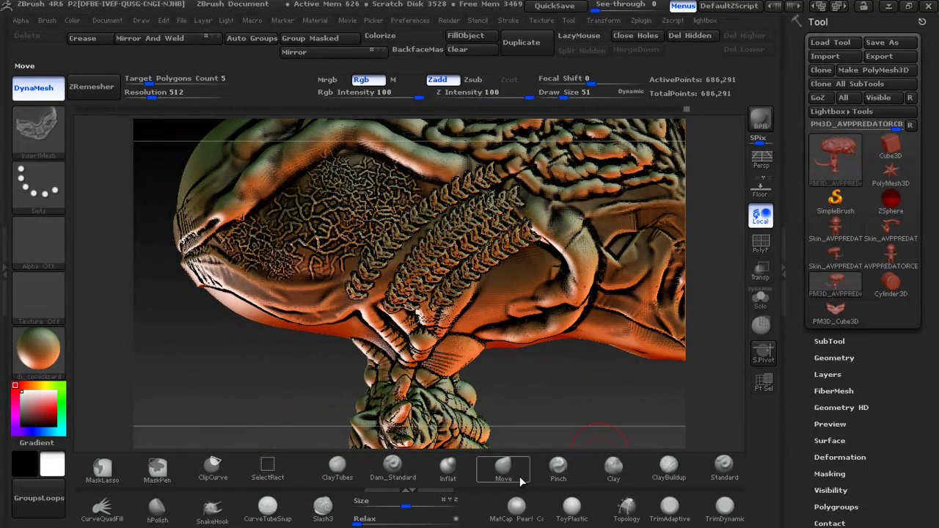
{"action": "left_click_drag", "start_coordinate": [479, 189], "coordinate": [491, 198]}
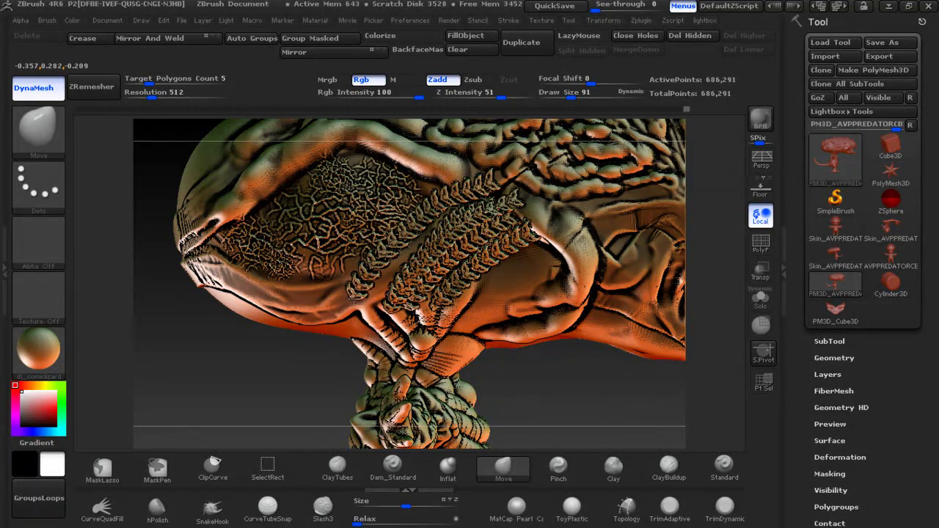
{"action": "left_click_drag", "start_coordinate": [354, 296], "coordinate": [413, 257]}
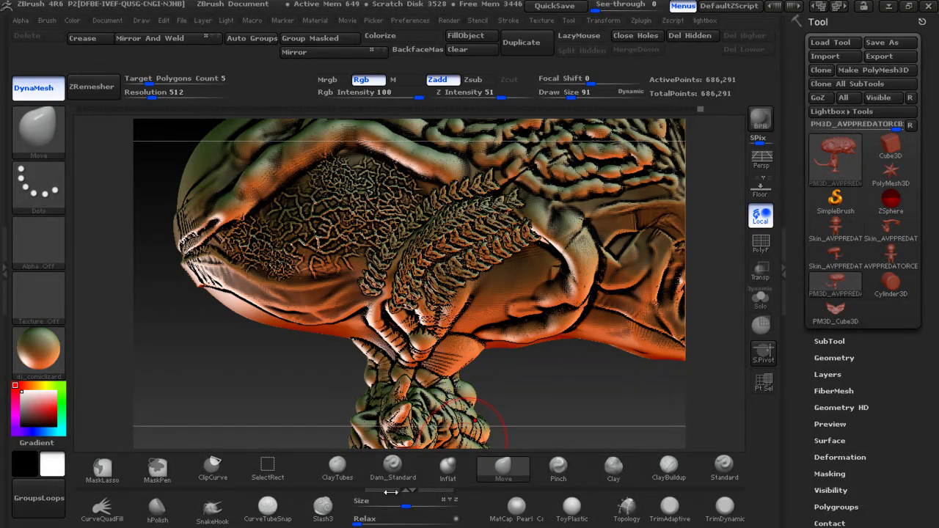
{"action": "left_click", "coordinate": [448, 465]}
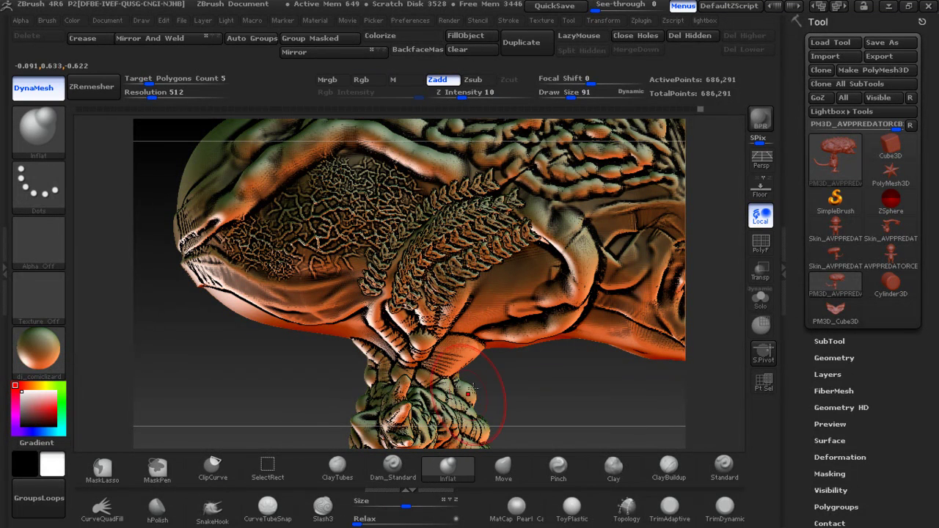
{"action": "left_click_drag", "start_coordinate": [371, 291], "coordinate": [400, 246]}
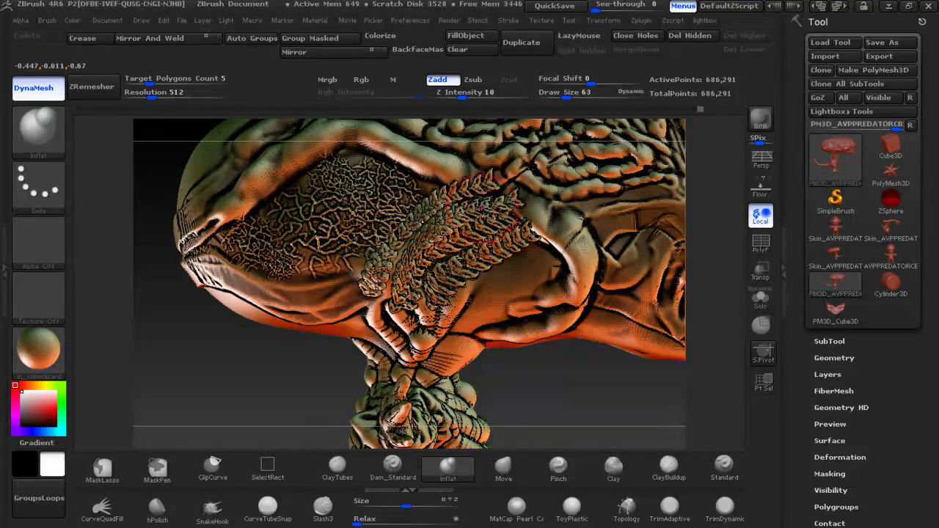
{"action": "left_click_drag", "start_coordinate": [506, 199], "coordinate": [444, 246]}
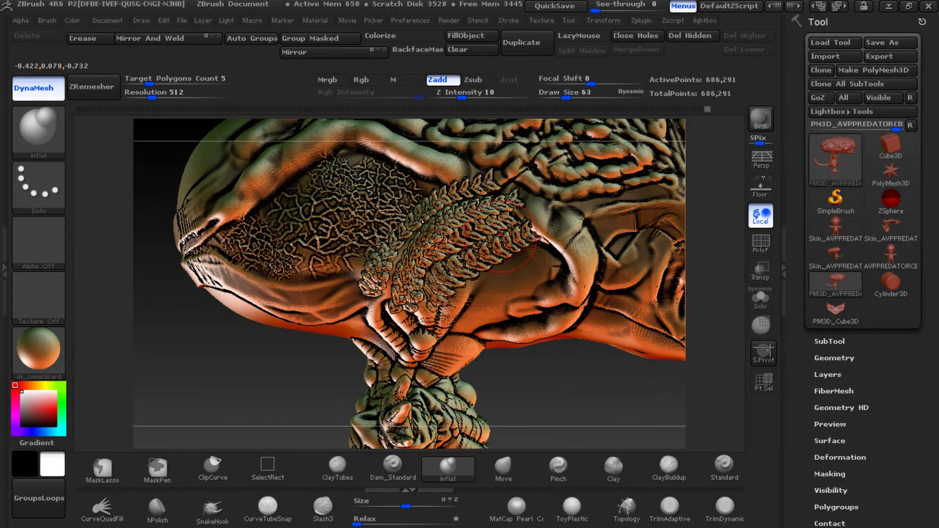
{"action": "left_click_drag", "start_coordinate": [500, 234], "coordinate": [459, 197]}
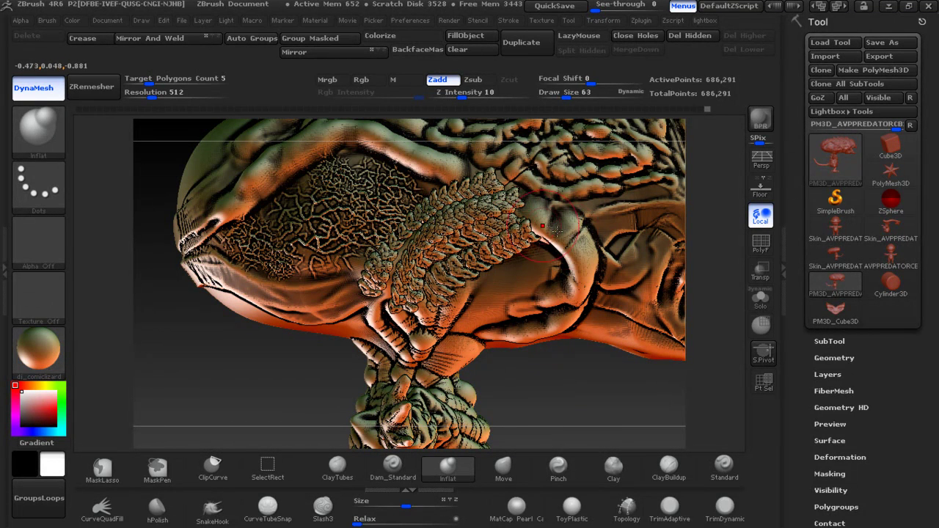
Frame and orbit the head to compare it against the Predalien reference image
{"action": "key", "text": "f"}
{"action": "mouse_move", "coordinate": [562, 309]}
{"action": "left_mouse_down"}
{"action": "mouse_move", "coordinate": [514, 322]}
{"action": "mouse_move", "coordinate": [701, 305]}
{"action": "mouse_move", "coordinate": [644, 278]}
{"action": "left_mouse_up"}
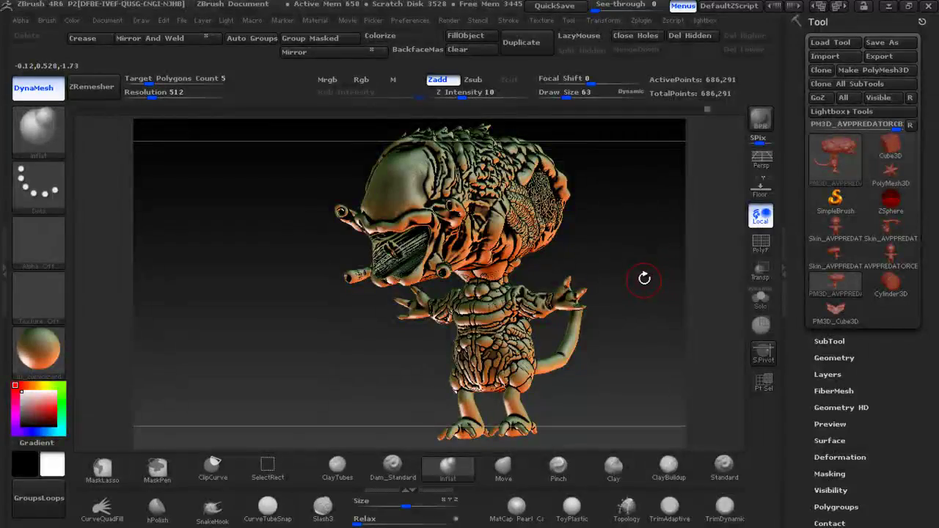
{"action": "key", "text": "alt+Tab"}
{"action": "key", "text": "alt+Tab"}
{"action": "left_click_drag", "start_coordinate": [637, 272], "coordinate": [484, 292]}
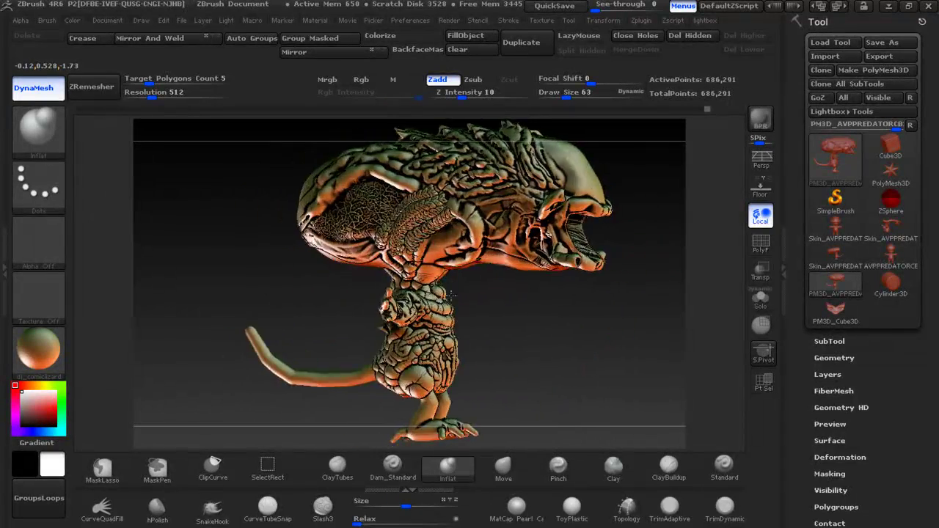
{"action": "key", "text": "alt+Tab"}
{"action": "key", "text": "alt+Tab"}
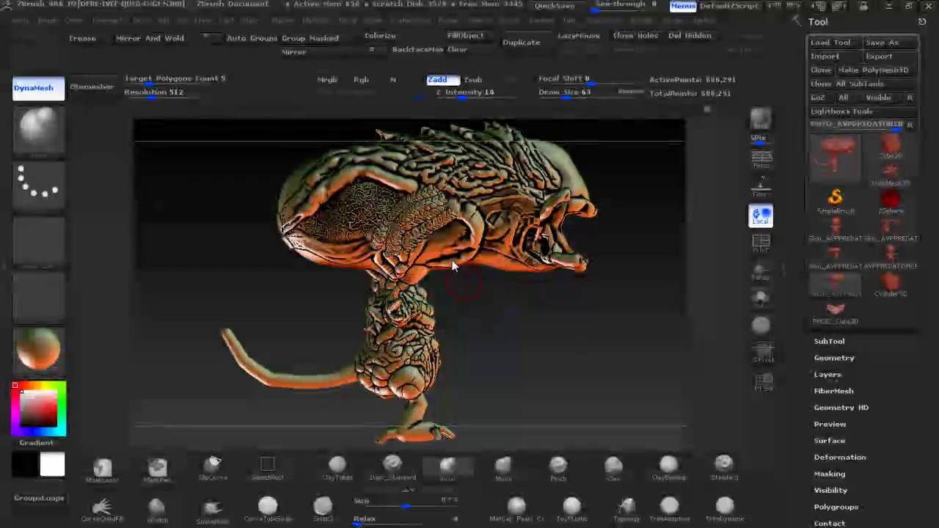
Build up clay inside the eye socket with a smaller ClayTubes brush
{"action": "right_click_drag", "start_coordinate": [503, 294], "coordinate": [470, 424], "text": "ctrl"}
{"action": "left_click", "coordinate": [336, 466]}
{"action": "key", "text": "bracketleft"}
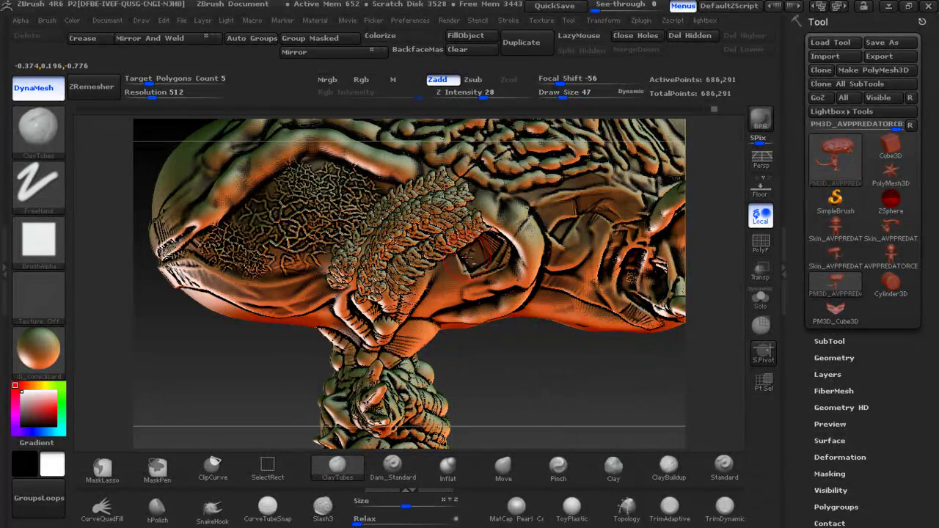
{"action": "left_click_drag", "start_coordinate": [513, 235], "coordinate": [459, 271]}
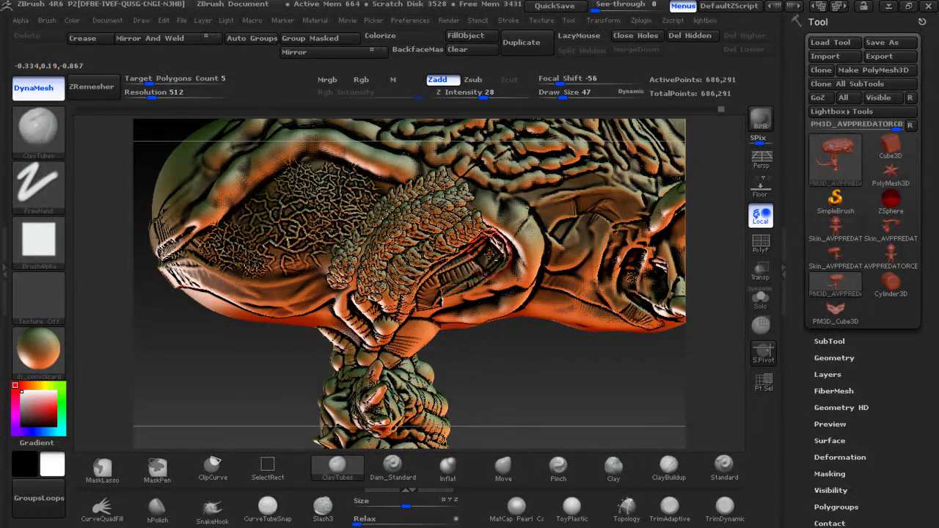
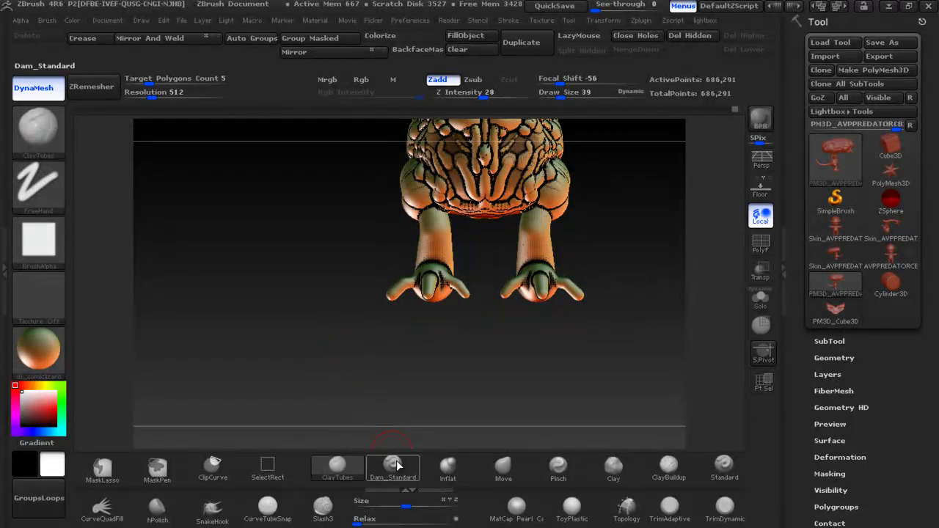
Pick the Pinch brush and orbit around to inspect the tail and feet
{"action": "left_click", "coordinate": [555, 466]}
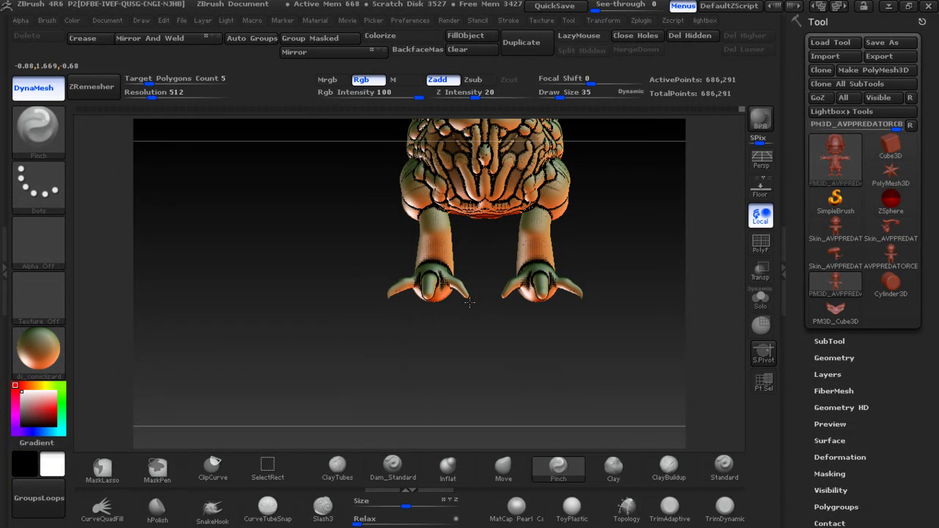
{"action": "mouse_move", "coordinate": [444, 307]}
{"action": "left_mouse_down"}
{"action": "mouse_move", "coordinate": [518, 295]}
{"action": "mouse_move", "coordinate": [430, 336]}
{"action": "mouse_move", "coordinate": [404, 311]}
{"action": "left_mouse_up"}
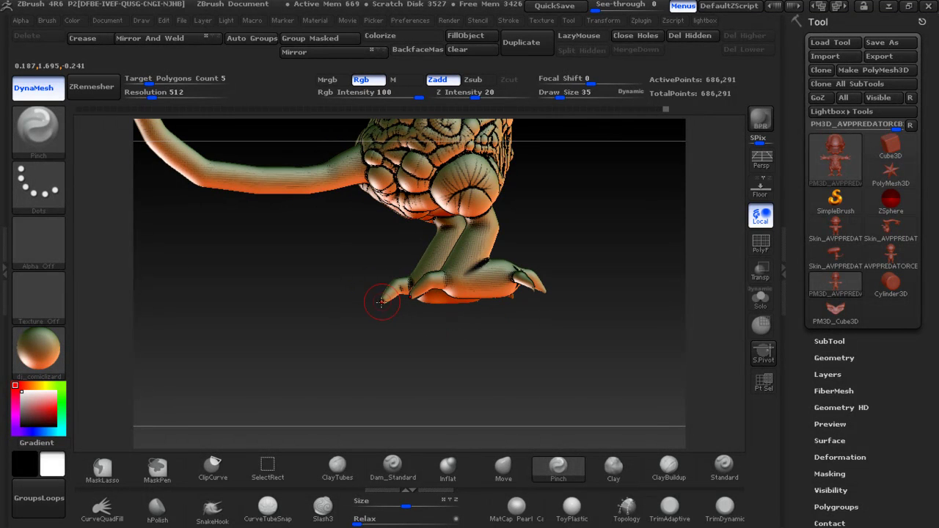
{"action": "mouse_move", "coordinate": [359, 299]}
{"action": "left_mouse_down"}
{"action": "mouse_move", "coordinate": [492, 279]}
{"action": "mouse_move", "coordinate": [450, 272]}
{"action": "mouse_move", "coordinate": [567, 265]}
{"action": "mouse_move", "coordinate": [545, 273]}
{"action": "mouse_move", "coordinate": [298, 252]}
{"action": "mouse_move", "coordinate": [67, 377]}
{"action": "left_mouse_up"}
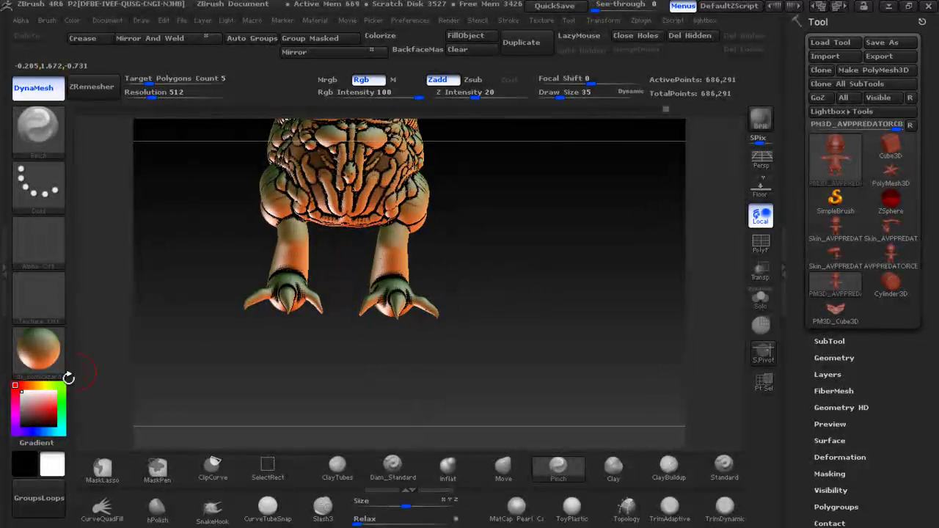
Switch to the Standard brush with a DragRect stroke
{"action": "left_click", "coordinate": [725, 466]}
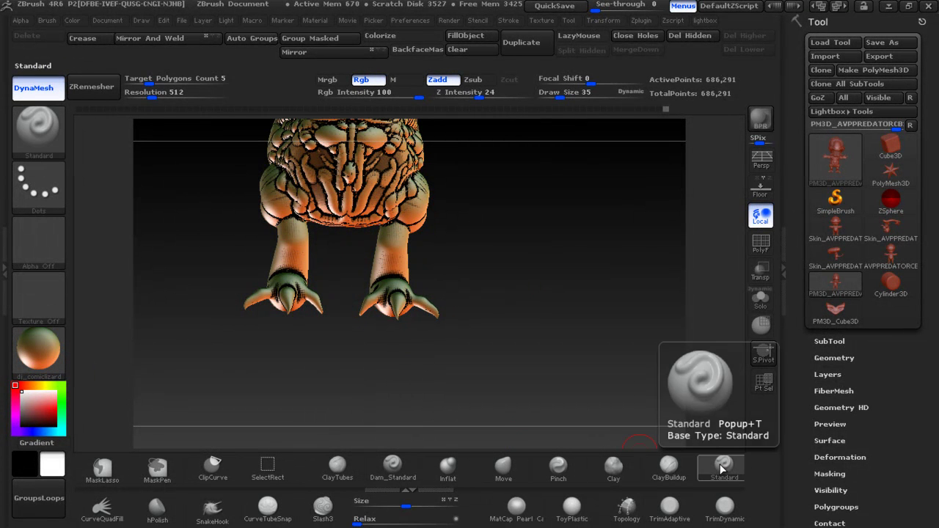
{"action": "left_click", "coordinate": [55, 192]}
{"action": "left_click", "coordinate": [167, 200]}
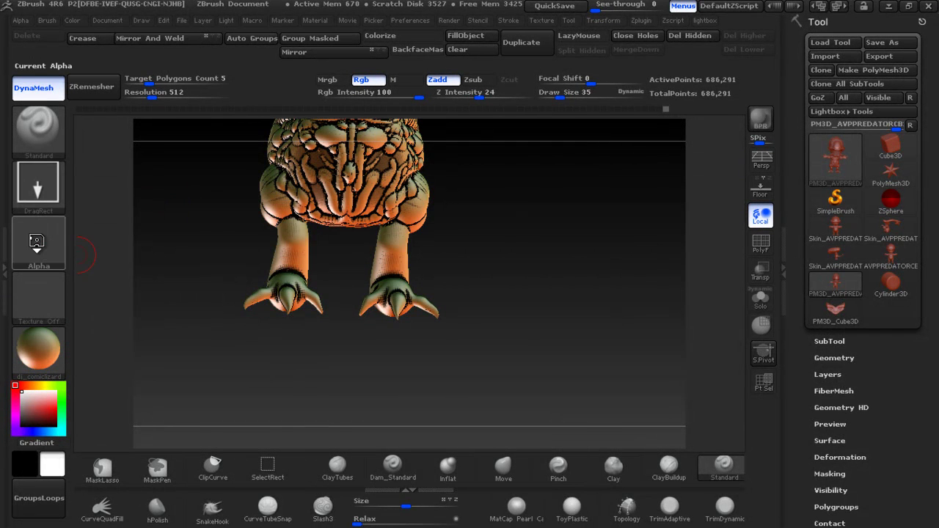
{"action": "left_click", "coordinate": [39, 245]}
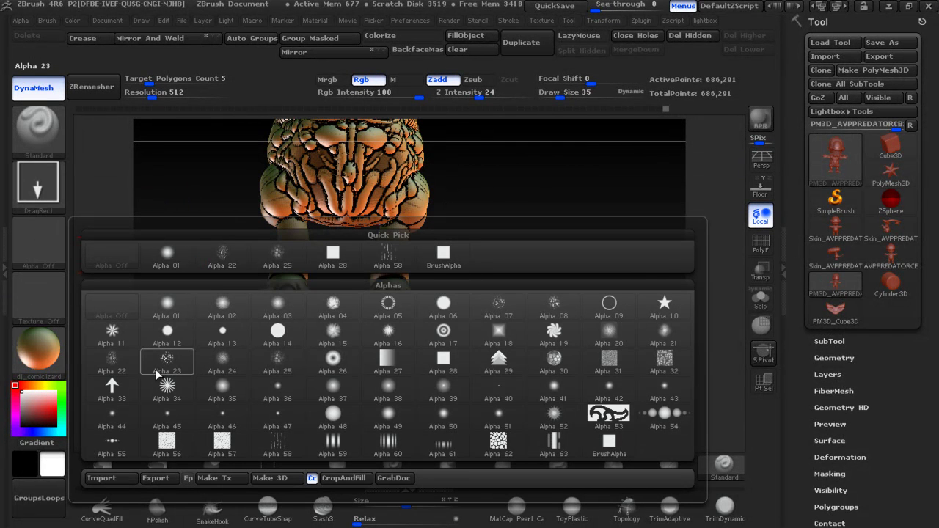
Stamp the cracked Alpha 22 pattern onto both legs and feet, then frame the creature
{"action": "left_click", "coordinate": [122, 372]}
{"action": "mouse_move", "coordinate": [291, 250]}
{"action": "left_mouse_down"}
{"action": "mouse_move", "coordinate": [312, 293]}
{"action": "mouse_move", "coordinate": [257, 283]}
{"action": "left_mouse_up"}
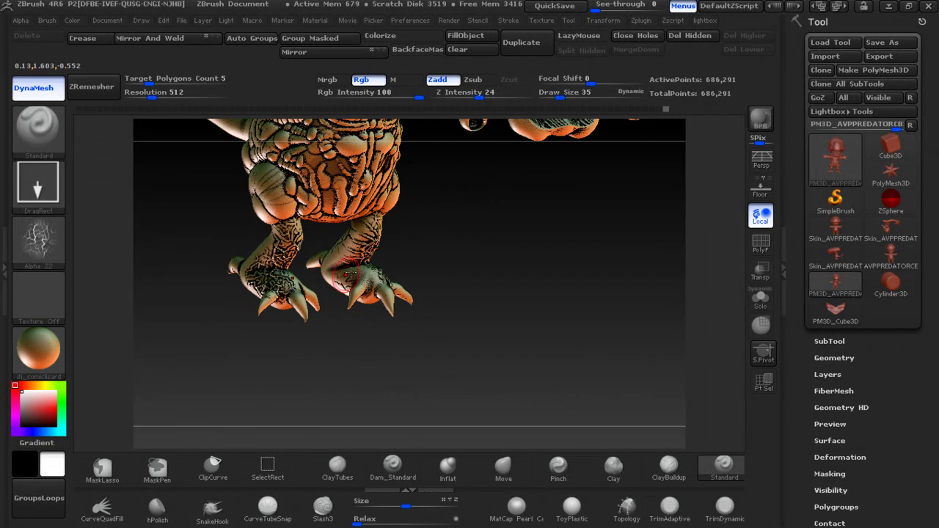
{"action": "left_click_drag", "start_coordinate": [345, 272], "coordinate": [378, 292]}
{"action": "left_click_drag", "start_coordinate": [315, 336], "coordinate": [397, 281]}
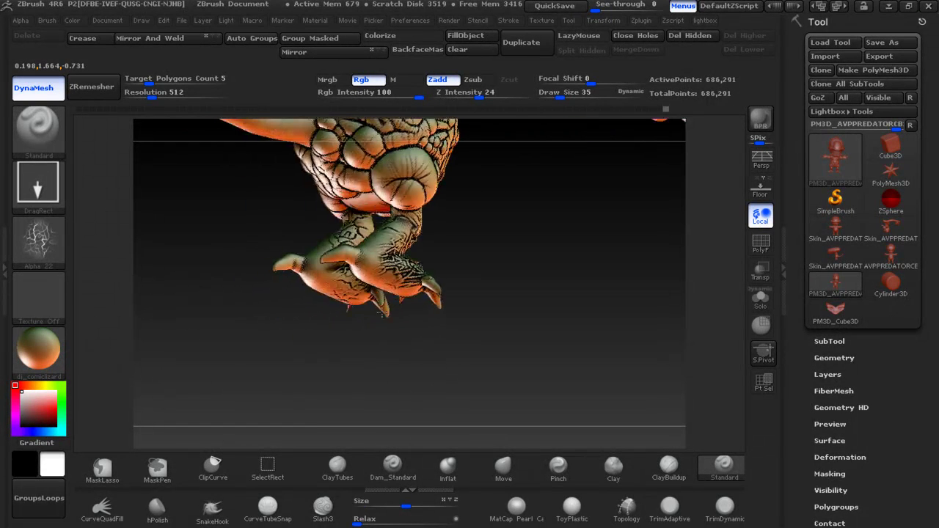
{"action": "left_click_drag", "start_coordinate": [289, 315], "coordinate": [283, 246]}
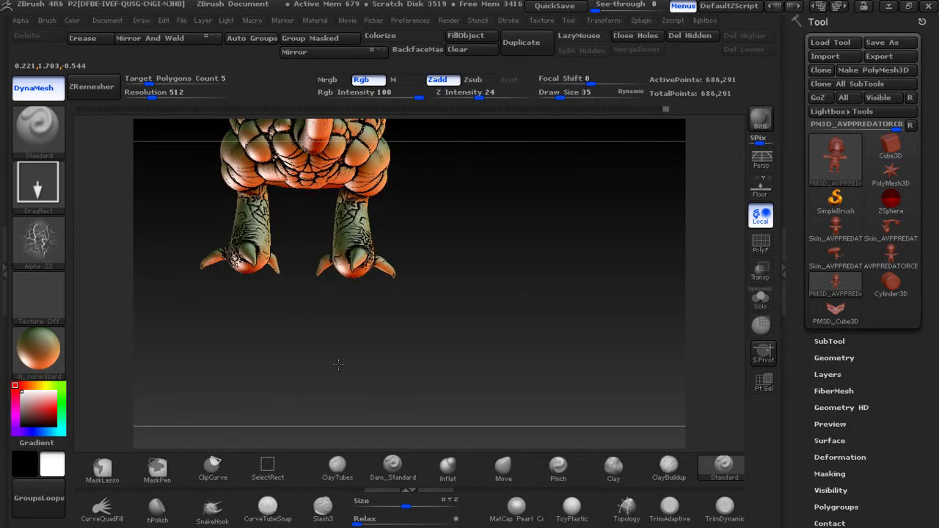
{"action": "mouse_move", "coordinate": [440, 256]}
{"action": "left_mouse_down"}
{"action": "mouse_move", "coordinate": [286, 274]}
{"action": "mouse_move", "coordinate": [301, 280]}
{"action": "left_mouse_up"}
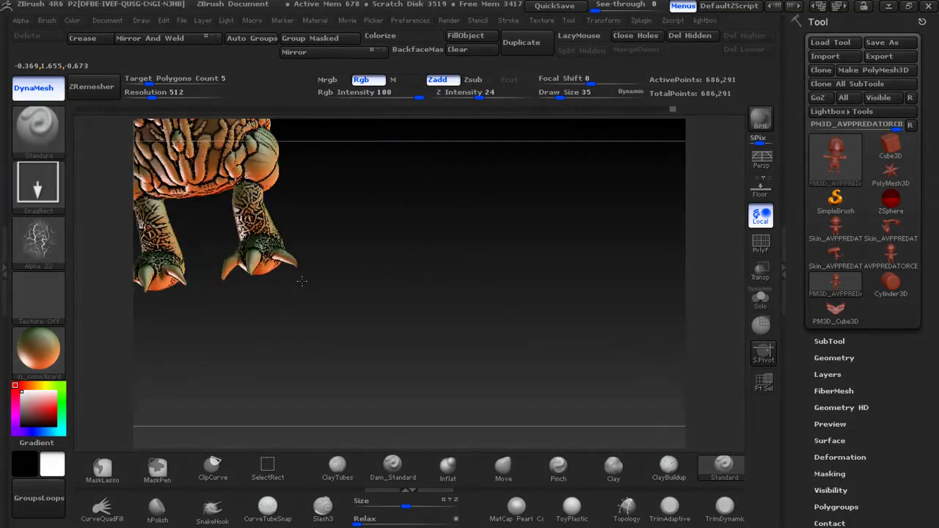
{"action": "key", "text": "f"}
{"action": "mouse_move", "coordinate": [510, 324]}
{"action": "left_mouse_down"}
{"action": "mouse_move", "coordinate": [580, 332]}
{"action": "mouse_move", "coordinate": [733, 148]}
{"action": "left_mouse_up"}
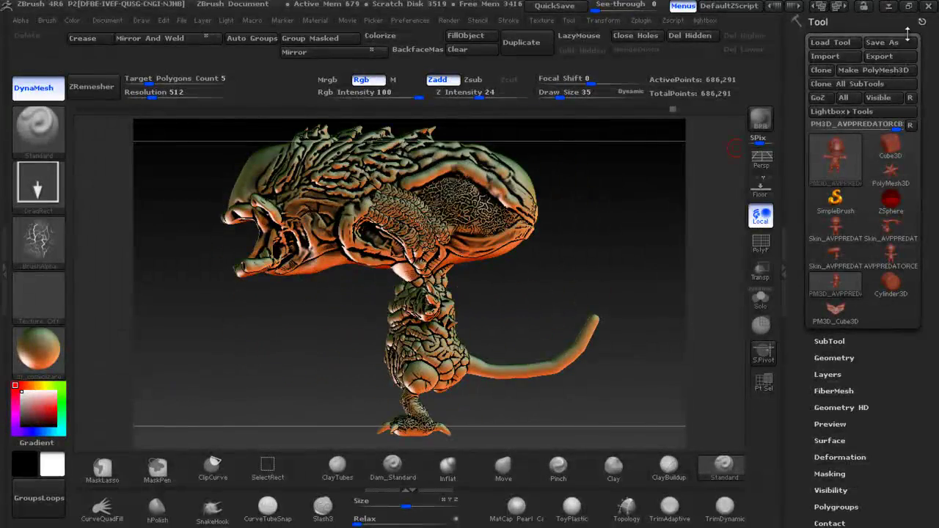
Save the tool over PM3D_AVPPREDATORCB1.ztl, confirming the replacement, then review the model
{"action": "left_click", "coordinate": [901, 41]}
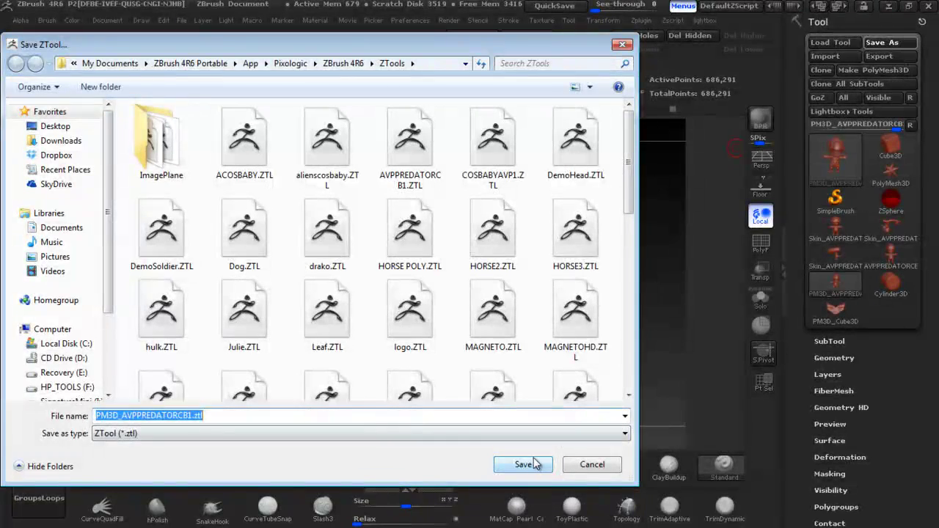
{"action": "left_click", "coordinate": [534, 463]}
{"action": "left_click", "coordinate": [511, 260]}
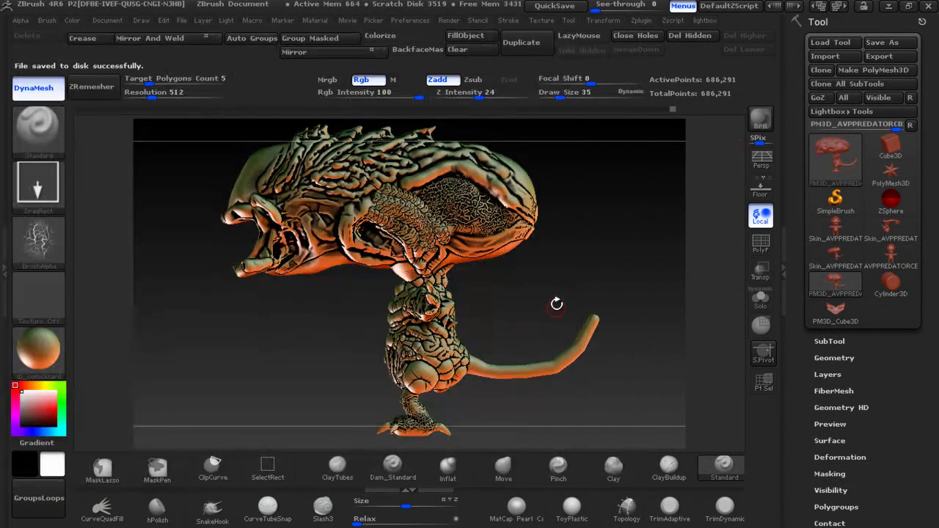
{"action": "left_click_drag", "start_coordinate": [493, 273], "coordinate": [530, 299]}
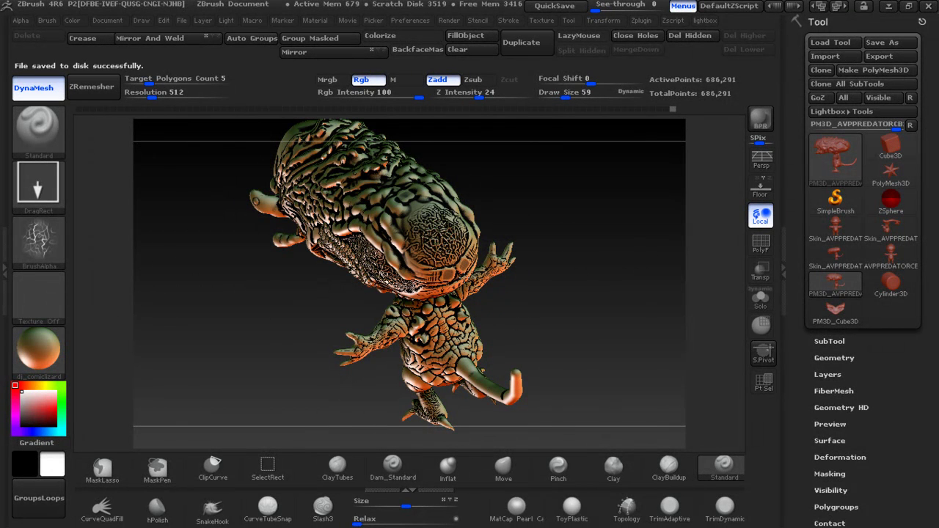
{"action": "mouse_move", "coordinate": [545, 341]}
{"action": "left_mouse_down"}
{"action": "mouse_move", "coordinate": [600, 249]}
{"action": "mouse_move", "coordinate": [578, 233]}
{"action": "mouse_move", "coordinate": [156, 239]}
{"action": "mouse_move", "coordinate": [544, 251]}
{"action": "mouse_move", "coordinate": [499, 283]}
{"action": "left_mouse_up"}
{"action": "key", "text": "f"}
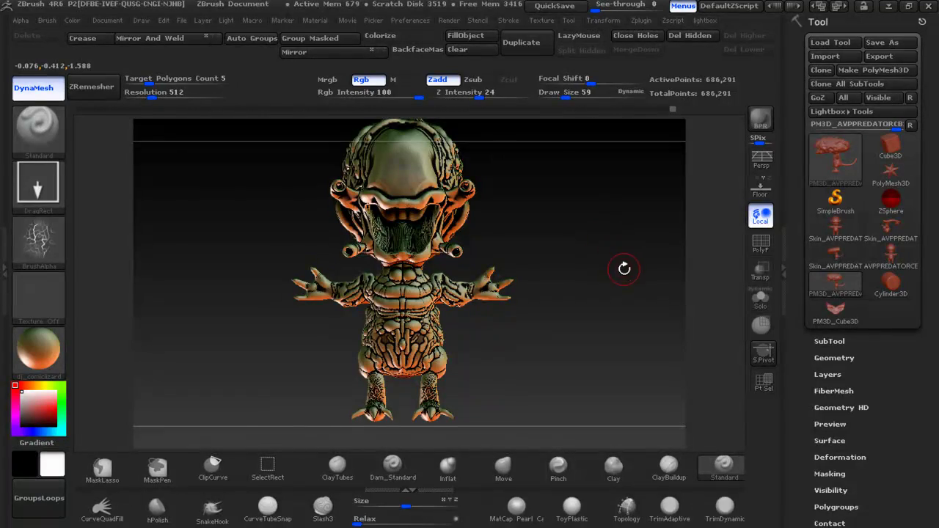
{"action": "mouse_move", "coordinate": [628, 268]}
{"action": "left_mouse_down"}
{"action": "mouse_move", "coordinate": [671, 266]}
{"action": "mouse_move", "coordinate": [638, 265]}
{"action": "mouse_move", "coordinate": [695, 252]}
{"action": "left_mouse_up"}
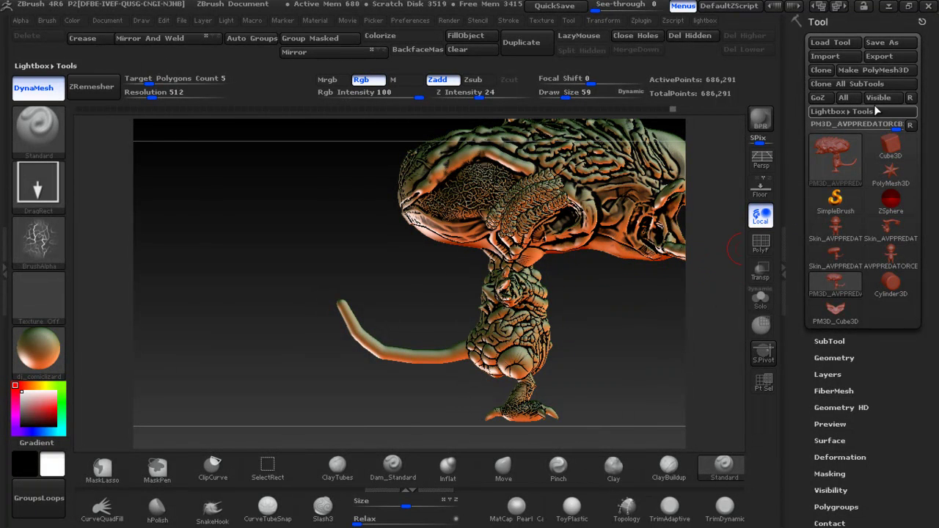
{"action": "mouse_move", "coordinate": [891, 145]}
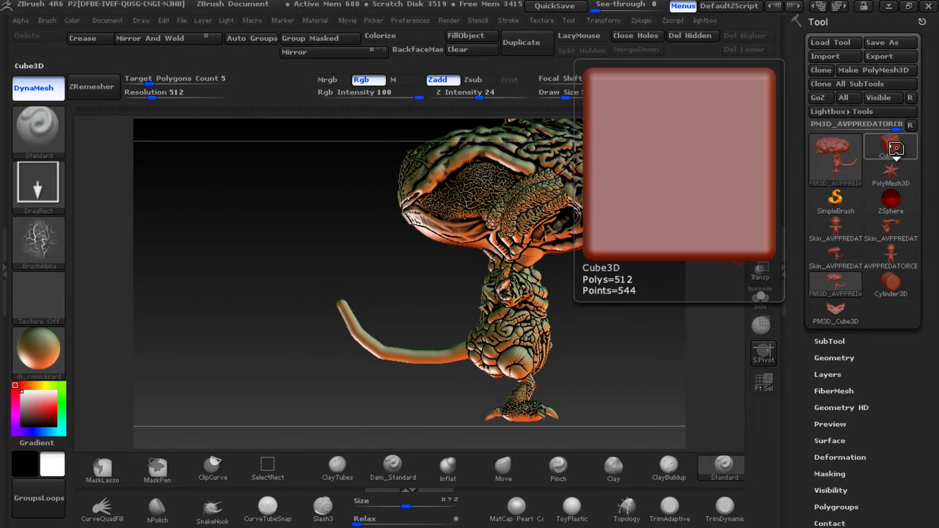
Create a Cube3D, convert it to a PolyMesh3D and enter Edit mode
{"action": "left_click", "coordinate": [891, 147]}
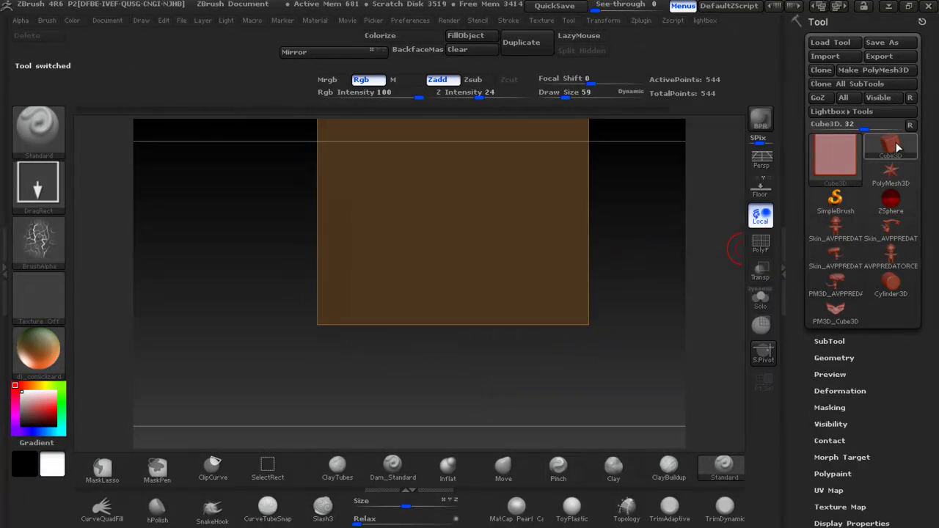
{"action": "left_click", "coordinate": [868, 68]}
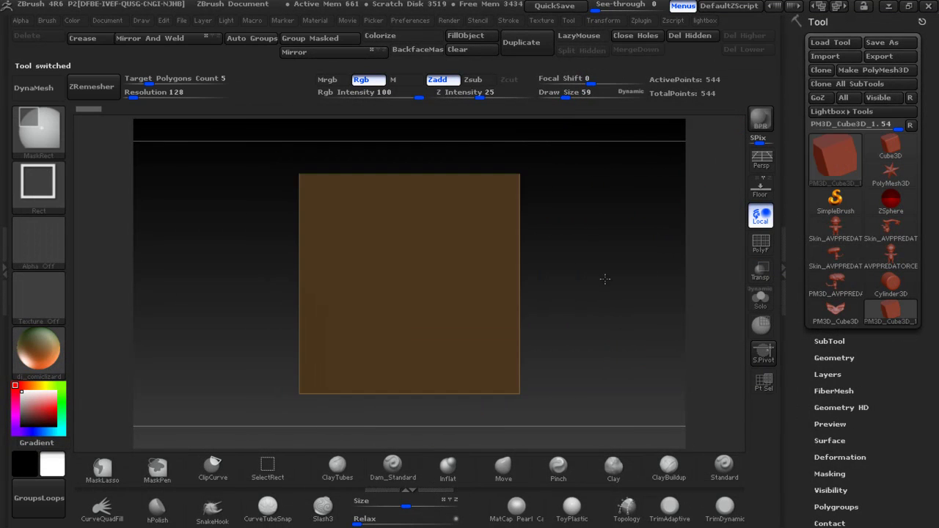
{"action": "key", "text": "t"}
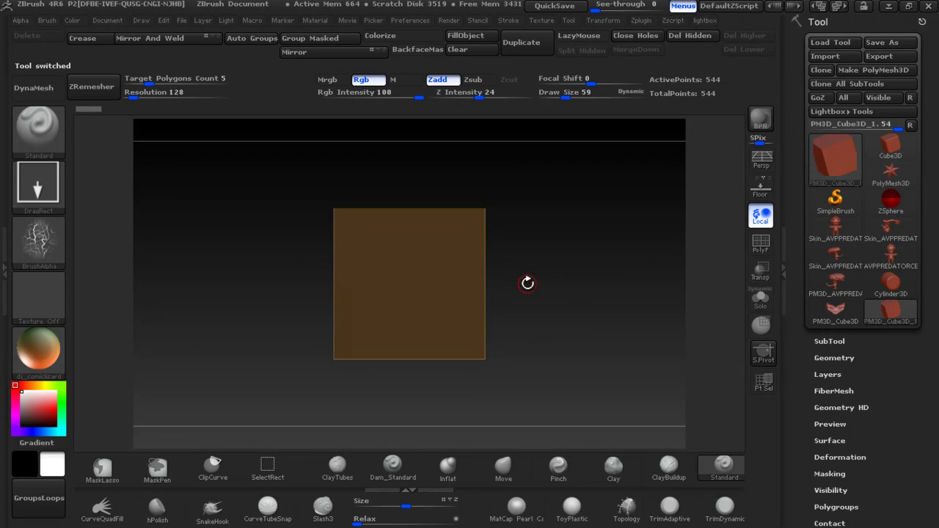
{"action": "left_click", "coordinate": [761, 247]}
{"action": "left_click", "coordinate": [761, 248]}
{"action": "left_click", "coordinate": [761, 248]}
{"action": "left_click", "coordinate": [761, 247]}
DynaMesh the cube at resolution 32, giving 6,057 points
{"action": "left_click", "coordinate": [835, 357]}
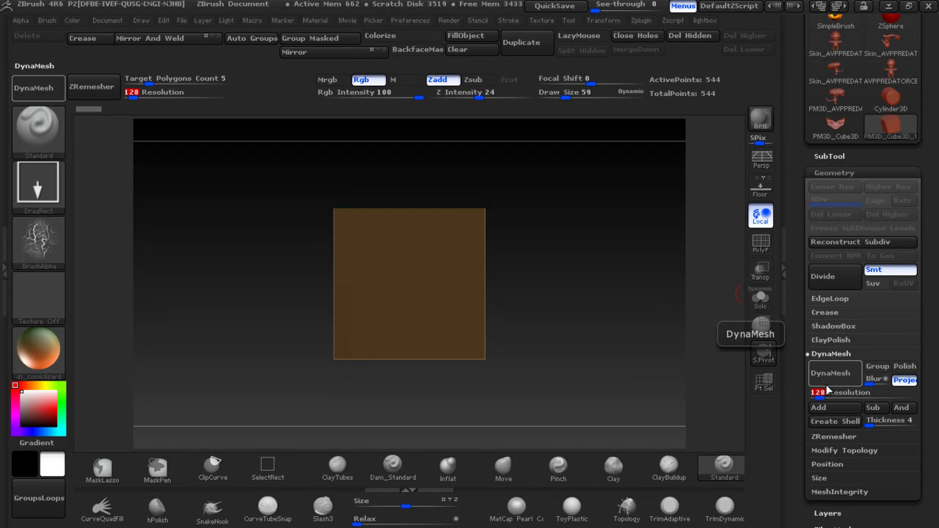
{"action": "type", "text": "32"}
{"action": "left_click", "coordinate": [835, 368]}
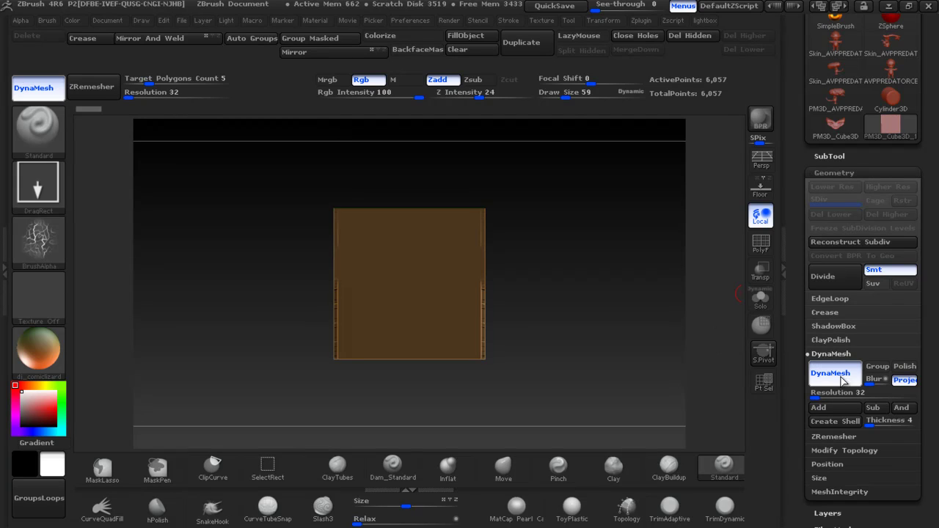
{"action": "left_click", "coordinate": [761, 248]}
{"action": "left_click", "coordinate": [760, 249]}
Stretch the cube with Transpose into a wide, shallow rectangular slab
{"action": "mouse_move", "coordinate": [618, 346]}
{"action": "left_mouse_down"}
{"action": "mouse_move", "coordinate": [592, 319]}
{"action": "mouse_move", "coordinate": [577, 320]}
{"action": "left_mouse_up"}
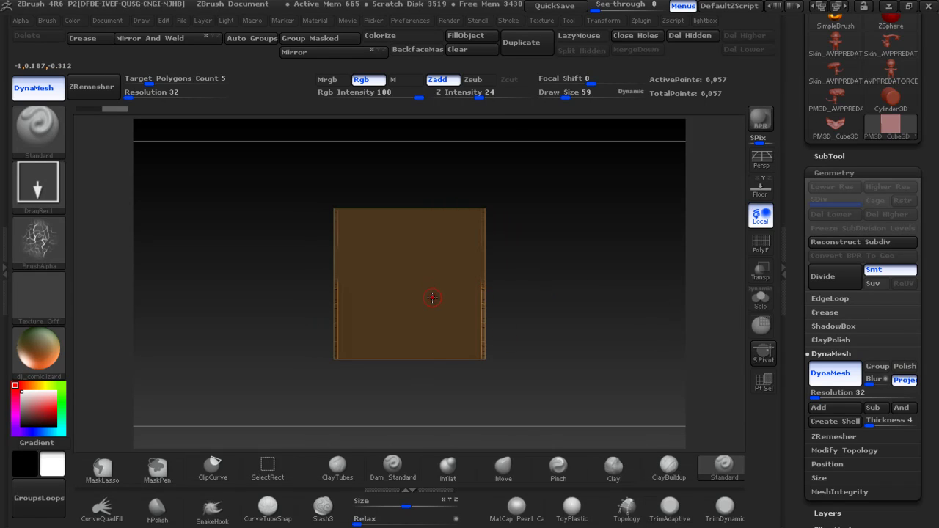
{"action": "key", "text": "w"}
{"action": "left_click_drag", "start_coordinate": [417, 232], "coordinate": [419, 139]}
{"action": "mouse_move", "coordinate": [357, 254]}
{"action": "left_mouse_down"}
{"action": "mouse_move", "coordinate": [291, 254]}
{"action": "mouse_move", "coordinate": [339, 245]}
{"action": "mouse_move", "coordinate": [294, 253]}
{"action": "left_mouse_up"}
{"action": "mouse_move", "coordinate": [374, 234]}
{"action": "left_mouse_down"}
{"action": "mouse_move", "coordinate": [374, 186]}
{"action": "mouse_move", "coordinate": [374, 211]}
{"action": "left_mouse_up"}
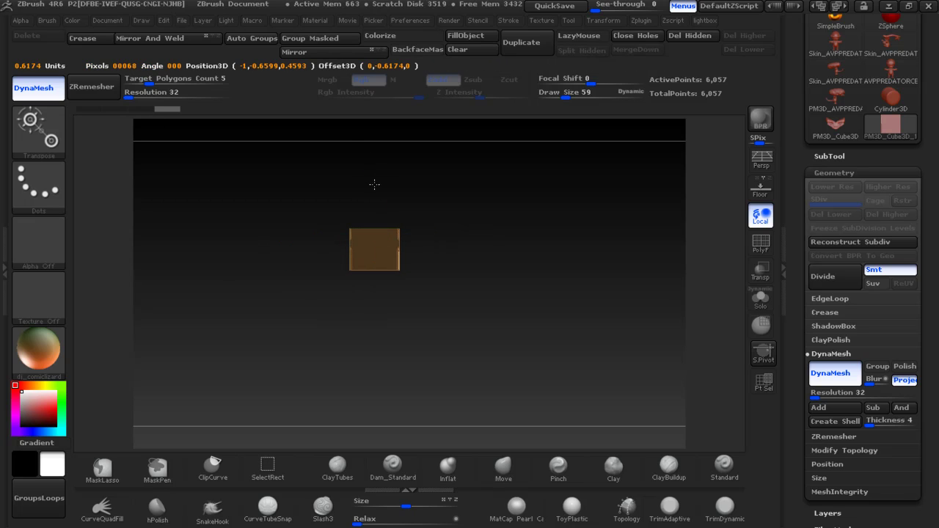
{"action": "key", "text": "w"}
{"action": "mouse_move", "coordinate": [400, 242]}
{"action": "left_mouse_down"}
{"action": "mouse_move", "coordinate": [560, 242]}
{"action": "mouse_move", "coordinate": [496, 252]}
{"action": "left_mouse_up"}
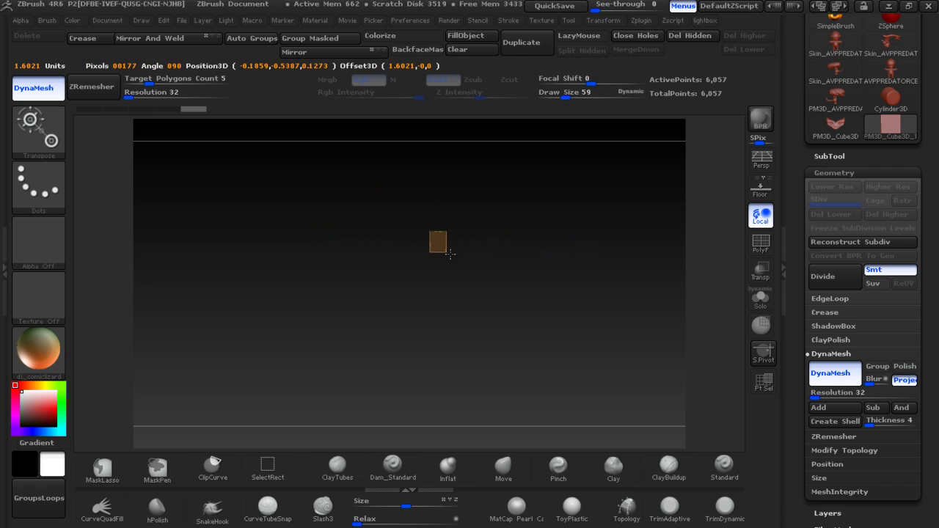
{"action": "left_click_drag", "start_coordinate": [438, 242], "coordinate": [572, 243]}
{"action": "mouse_move", "coordinate": [436, 188]}
{"action": "left_mouse_down"}
{"action": "mouse_move", "coordinate": [427, 292]}
{"action": "mouse_move", "coordinate": [509, 339]}
{"action": "left_mouse_up"}
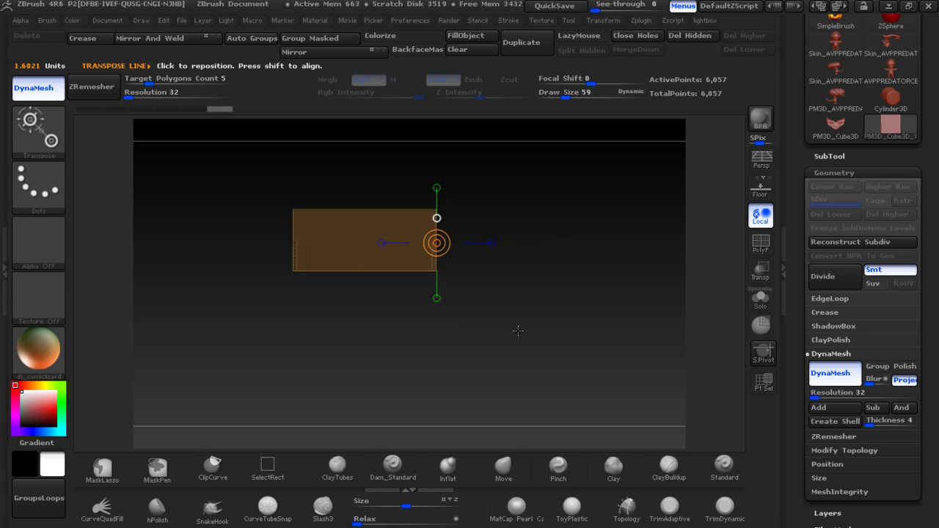
{"action": "key", "text": "f"}
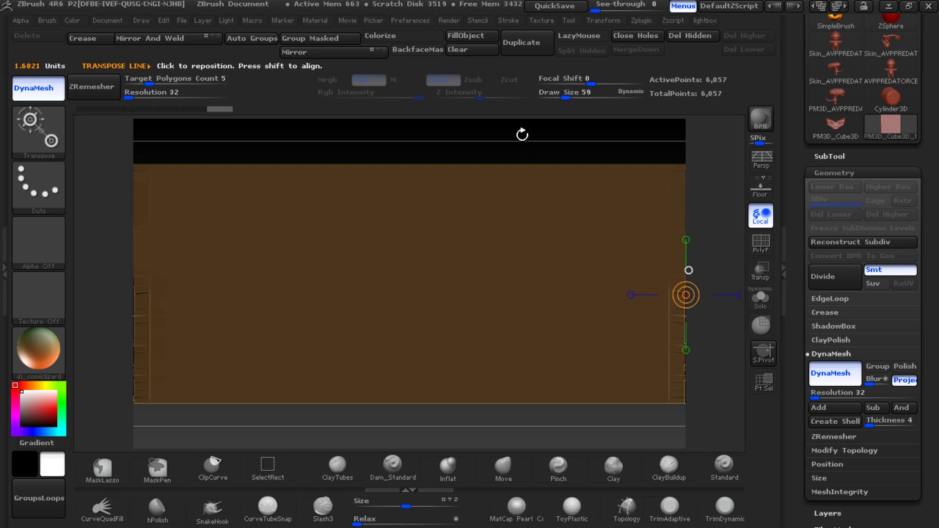
{"action": "left_click_drag", "start_coordinate": [522, 135], "coordinate": [540, 166], "text": "alt"}
{"action": "key", "text": "q"}
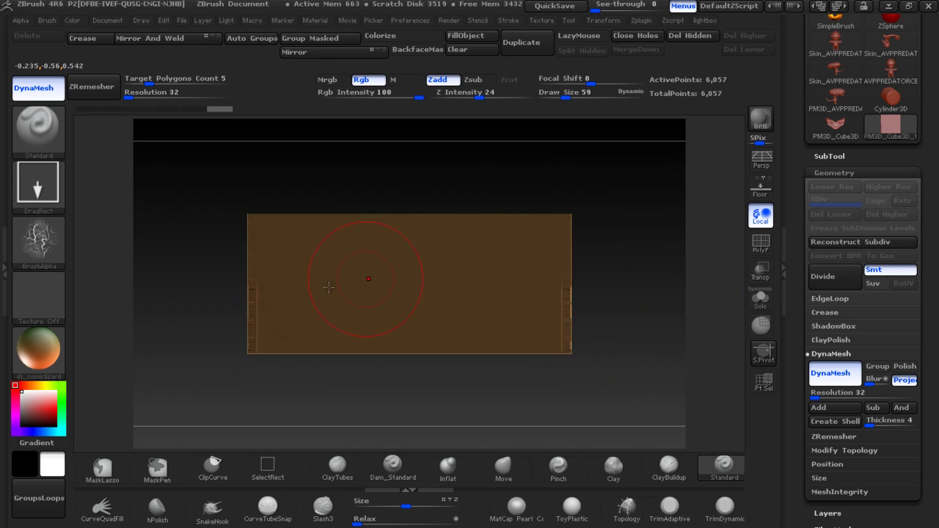
Rotate the slab with Transpose Rotate from a flat side view, returning to Draw mode
{"action": "mouse_move", "coordinate": [642, 285]}
{"action": "left_mouse_down"}
{"action": "mouse_move", "coordinate": [568, 291]}
{"action": "mouse_move", "coordinate": [406, 281]}
{"action": "left_mouse_up"}
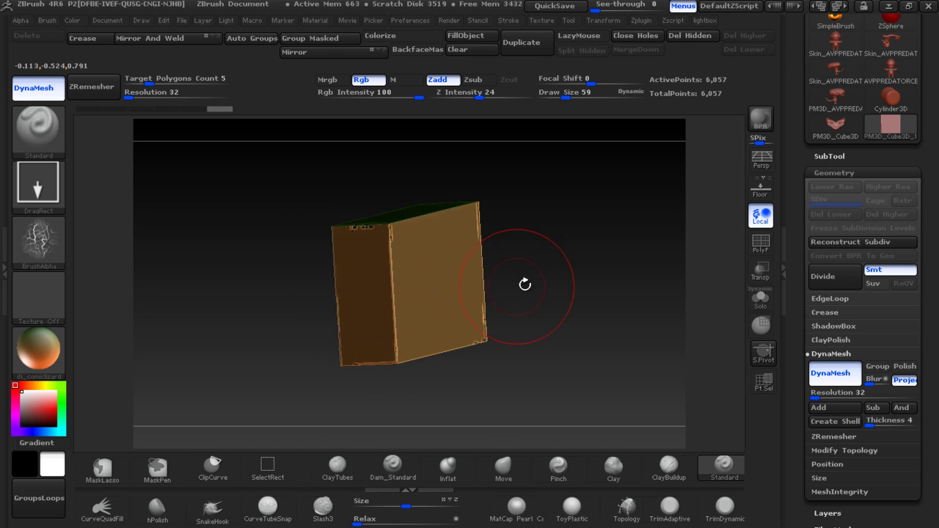
{"action": "left_click_drag", "start_coordinate": [525, 285], "coordinate": [600, 269], "text": "shift"}
{"action": "mouse_move", "coordinate": [466, 281]}
{"action": "left_mouse_down", "text": "shift"}
{"action": "mouse_move", "coordinate": [402, 281]}
{"action": "mouse_move", "coordinate": [478, 243]}
{"action": "mouse_move", "coordinate": [472, 289]}
{"action": "mouse_move", "coordinate": [472, 219]}
{"action": "left_mouse_up", "text": "shift"}
{"action": "key", "text": "r"}
{"action": "mouse_move", "coordinate": [412, 332]}
{"action": "left_mouse_down"}
{"action": "mouse_move", "coordinate": [412, 220]}
{"action": "mouse_move", "coordinate": [523, 332]}
{"action": "mouse_move", "coordinate": [474, 294]}
{"action": "mouse_move", "coordinate": [474, 251]}
{"action": "left_mouse_up"}
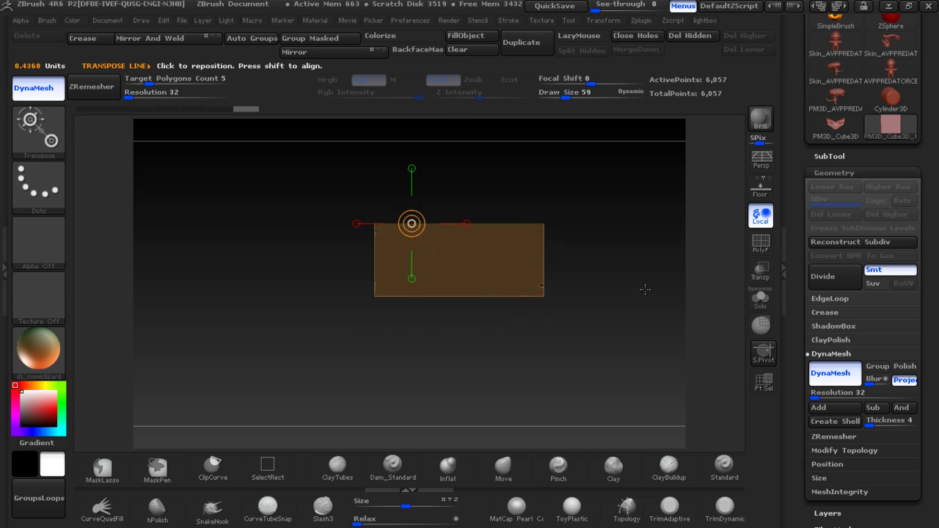
{"action": "key", "text": "q"}
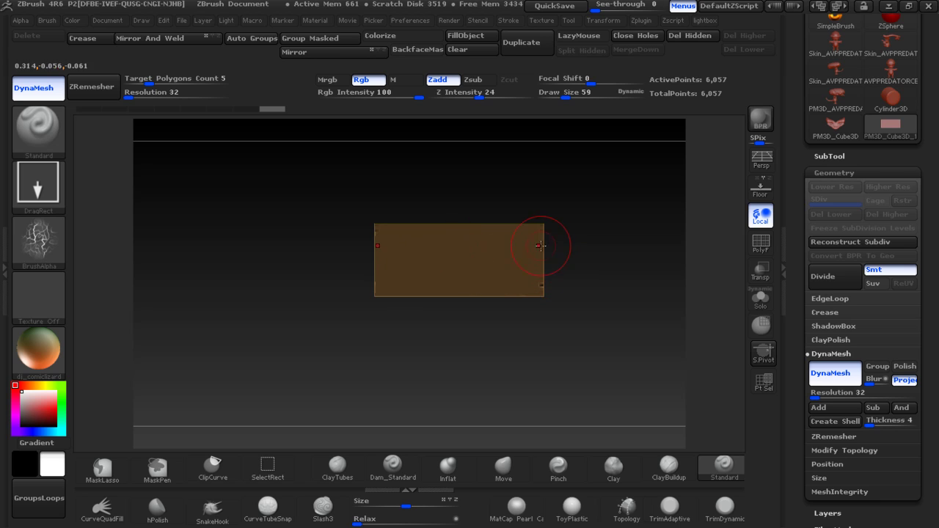
With SnakeHook at Focal Shift -16, pull out the sides and a bottom bump
{"action": "left_click", "coordinate": [212, 509]}
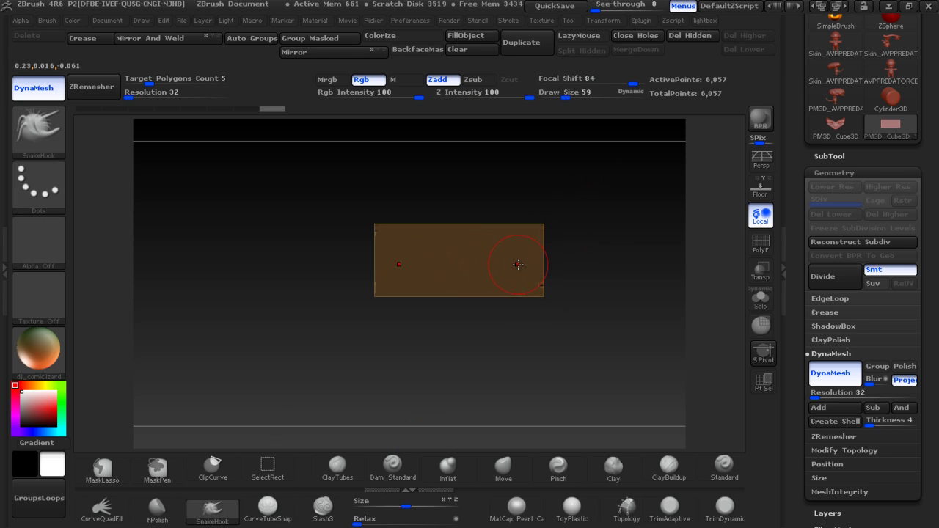
{"action": "left_click_drag", "start_coordinate": [632, 83], "coordinate": [578, 83]}
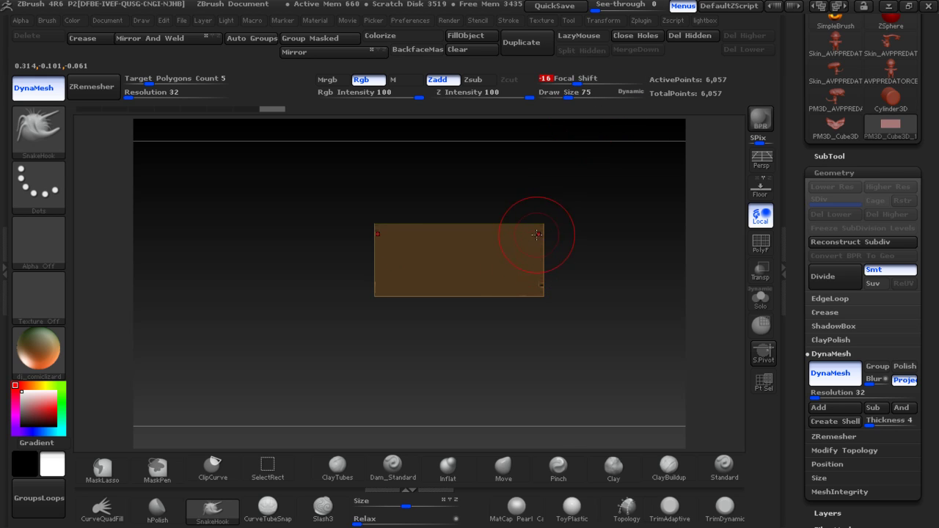
{"action": "left_click_drag", "start_coordinate": [527, 259], "coordinate": [561, 263]}
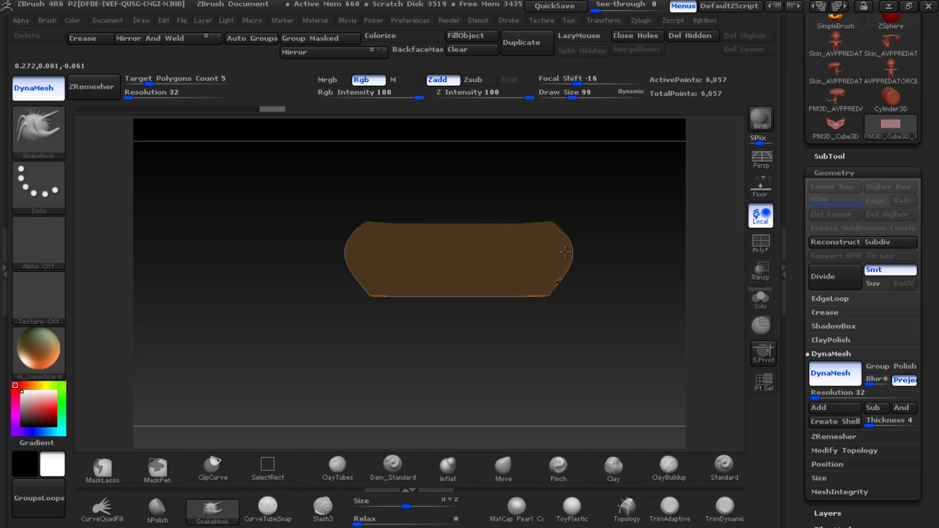
{"action": "left_click_drag", "start_coordinate": [454, 298], "coordinate": [459, 331]}
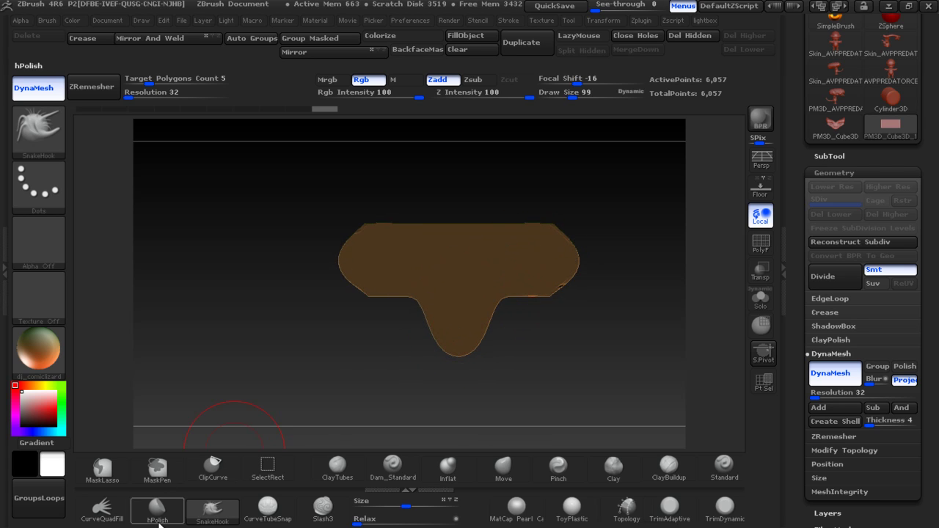
Inflate the bottom bump and top bar, then re-DynaMesh down to 266 points
{"action": "left_click", "coordinate": [448, 470]}
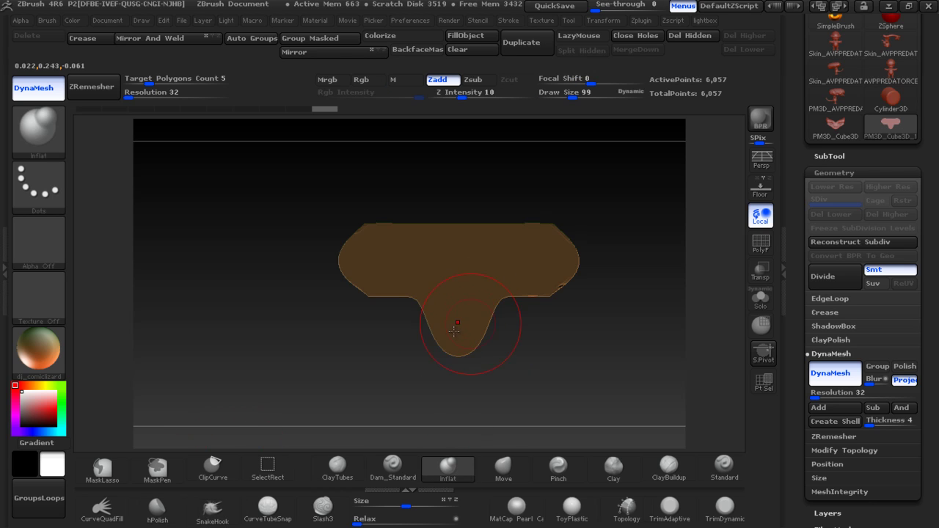
{"action": "left_click_drag", "start_coordinate": [457, 349], "coordinate": [455, 338]}
{"action": "mouse_move", "coordinate": [565, 260]}
{"action": "left_mouse_down"}
{"action": "mouse_move", "coordinate": [554, 272]}
{"action": "mouse_move", "coordinate": [522, 209]}
{"action": "mouse_move", "coordinate": [579, 205]}
{"action": "left_mouse_up"}
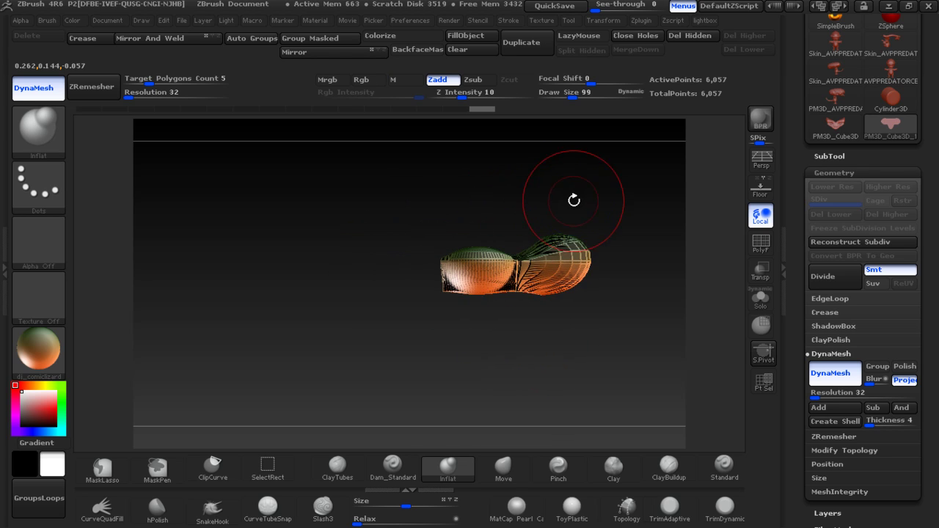
{"action": "mouse_move", "coordinate": [499, 204]}
{"action": "left_mouse_down"}
{"action": "mouse_move", "coordinate": [439, 323]}
{"action": "mouse_move", "coordinate": [504, 333]}
{"action": "left_mouse_up"}
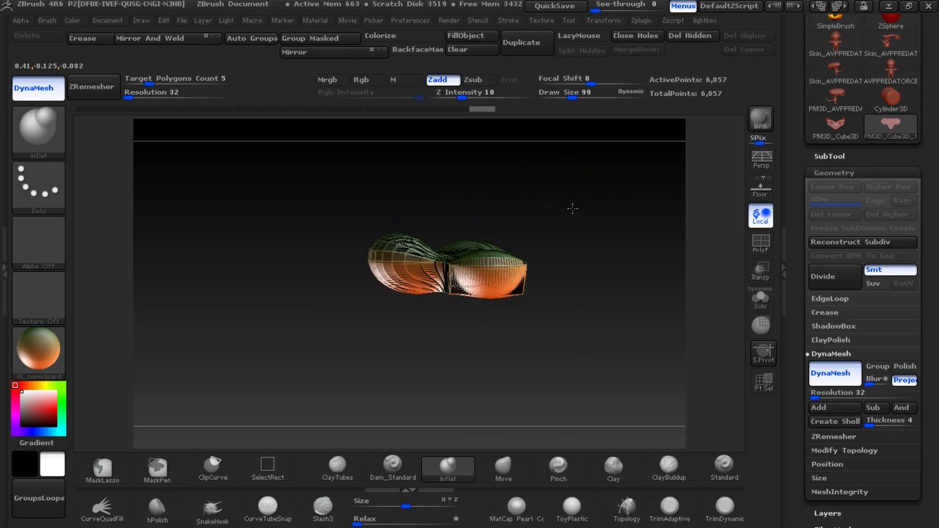
{"action": "left_click_drag", "start_coordinate": [521, 188], "coordinate": [614, 283]}
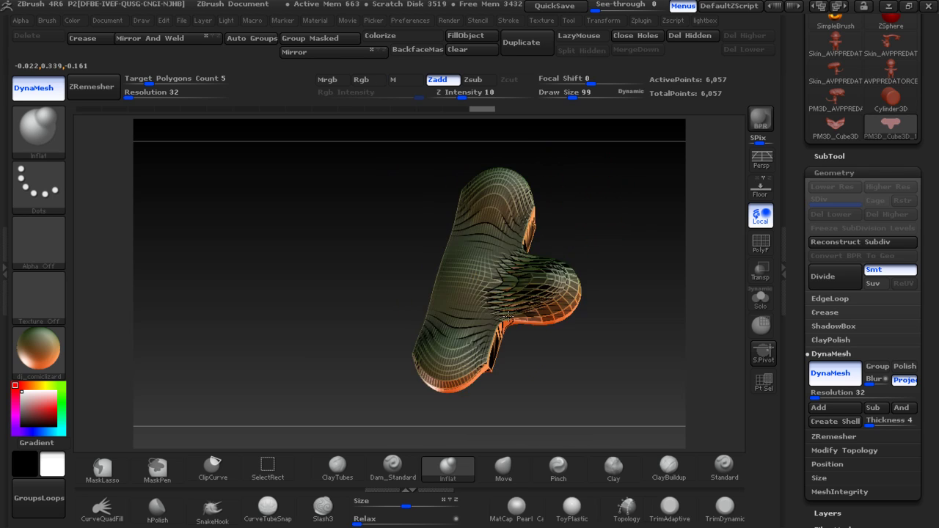
{"action": "mouse_move", "coordinate": [529, 228]}
{"action": "left_mouse_down"}
{"action": "mouse_move", "coordinate": [536, 336]}
{"action": "mouse_move", "coordinate": [408, 430]}
{"action": "left_mouse_up"}
{"action": "mouse_move", "coordinate": [536, 356]}
{"action": "left_mouse_down", "text": "ctrl"}
{"action": "mouse_move", "coordinate": [549, 367]}
{"action": "mouse_move", "coordinate": [492, 377]}
{"action": "left_mouse_up", "text": "ctrl"}
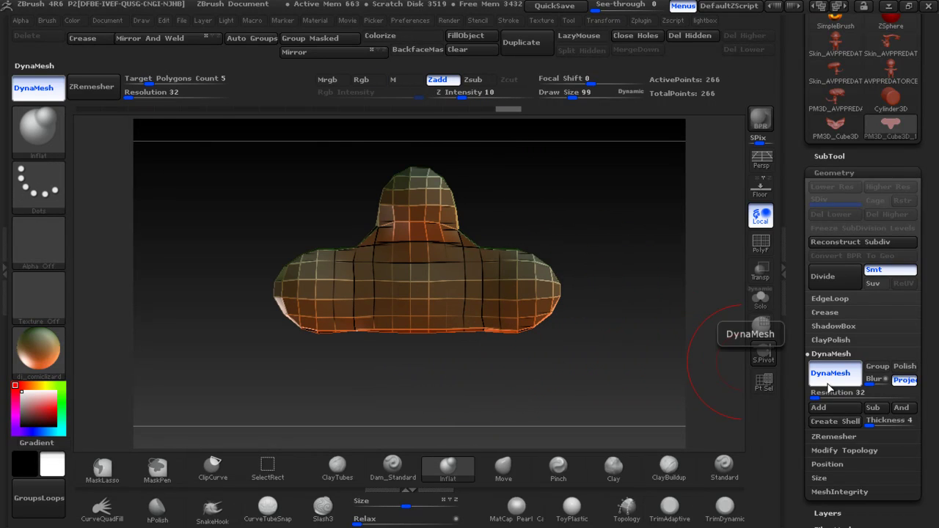
Set the DynaMesh resolution to 456 and clear the mask
{"action": "type", "text": "456"}
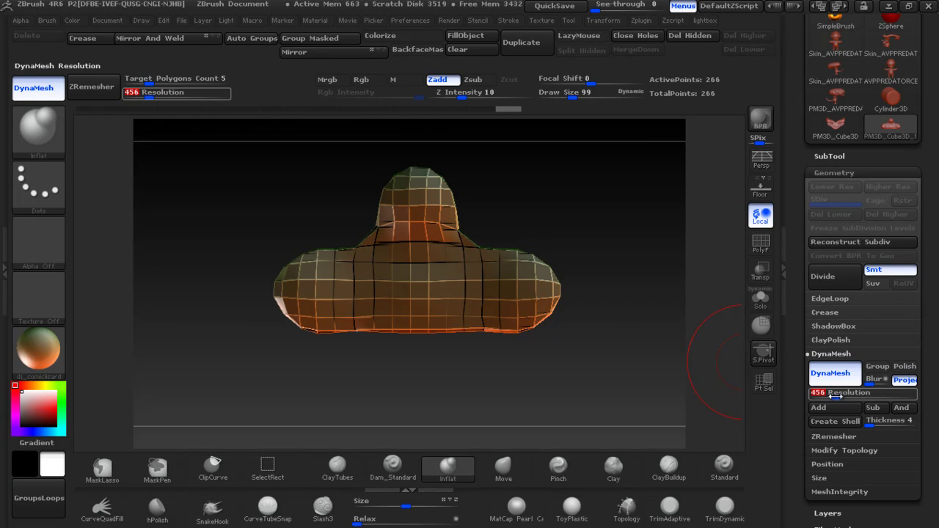
{"action": "key", "text": "Return"}
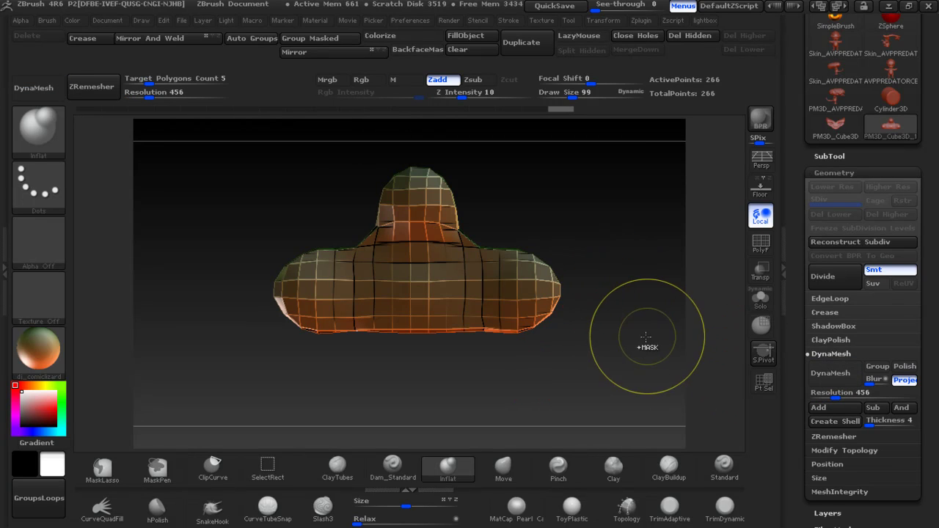
{"action": "left_click", "coordinate": [632, 326], "text": "ctrl"}
{"action": "left_click", "coordinate": [633, 331], "text": "ctrl"}
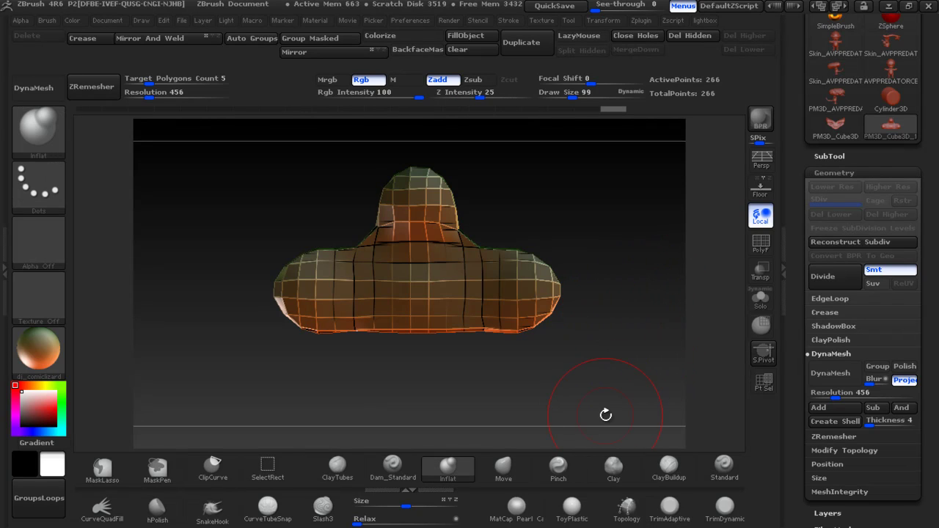
Smooth the top knob, re-DynaMesh to 44,445 points, and smooth the body
{"action": "key", "text": "shift"}
{"action": "left_click_drag", "start_coordinate": [427, 234], "coordinate": [429, 242], "text": "shift"}
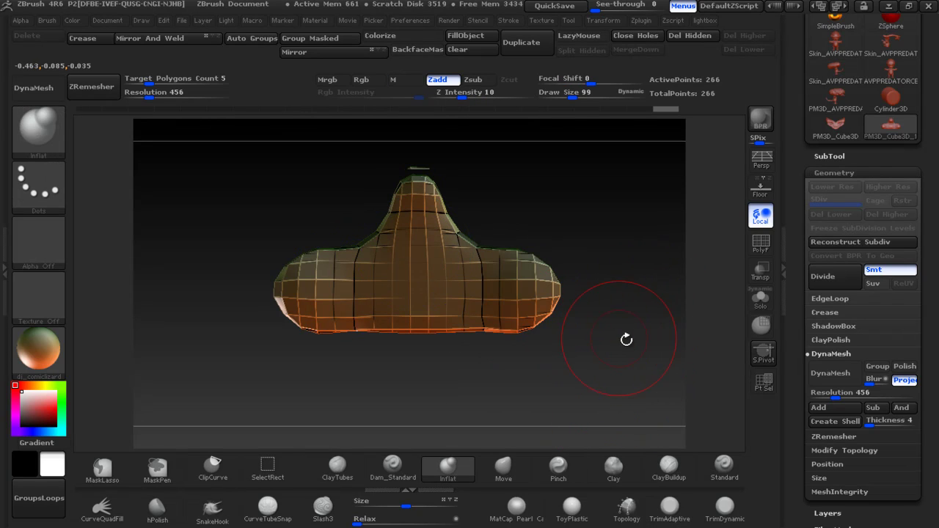
{"action": "left_click_drag", "start_coordinate": [422, 187], "coordinate": [425, 194], "text": "shift"}
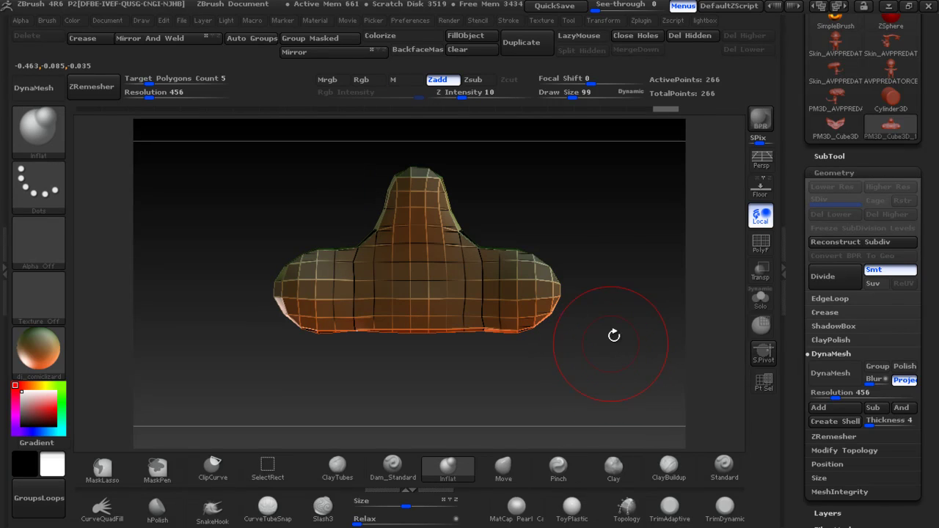
{"action": "left_click", "coordinate": [840, 371]}
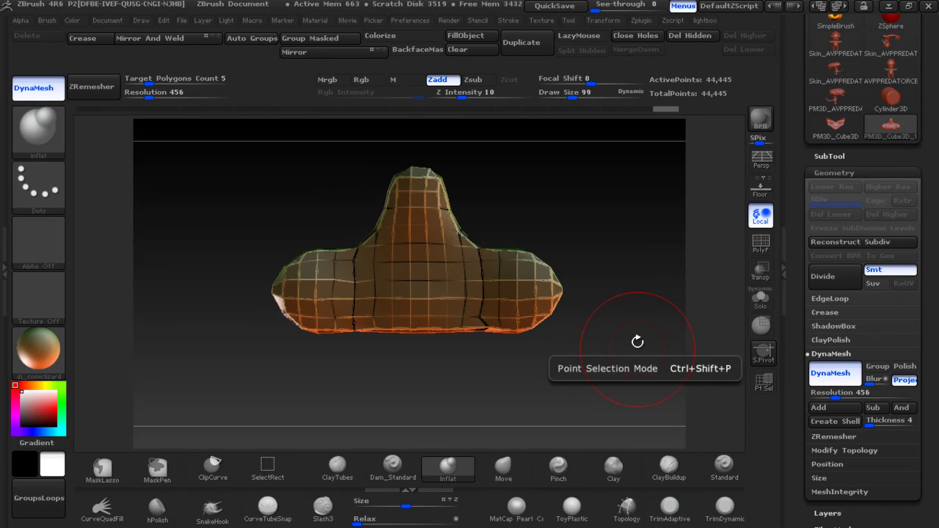
{"action": "mouse_move", "coordinate": [514, 279]}
{"action": "left_mouse_down", "text": "shift"}
{"action": "mouse_move", "coordinate": [430, 198]}
{"action": "mouse_move", "coordinate": [422, 154]}
{"action": "mouse_move", "coordinate": [426, 297]}
{"action": "mouse_move", "coordinate": [432, 275]}
{"action": "left_mouse_up", "text": "shift"}
{"action": "mouse_move", "coordinate": [466, 204]}
{"action": "left_mouse_down"}
{"action": "mouse_move", "coordinate": [415, 269]}
{"action": "mouse_move", "coordinate": [382, 220]}
{"action": "left_mouse_up"}
{"action": "left_click_drag", "start_coordinate": [570, 174], "coordinate": [528, 311]}
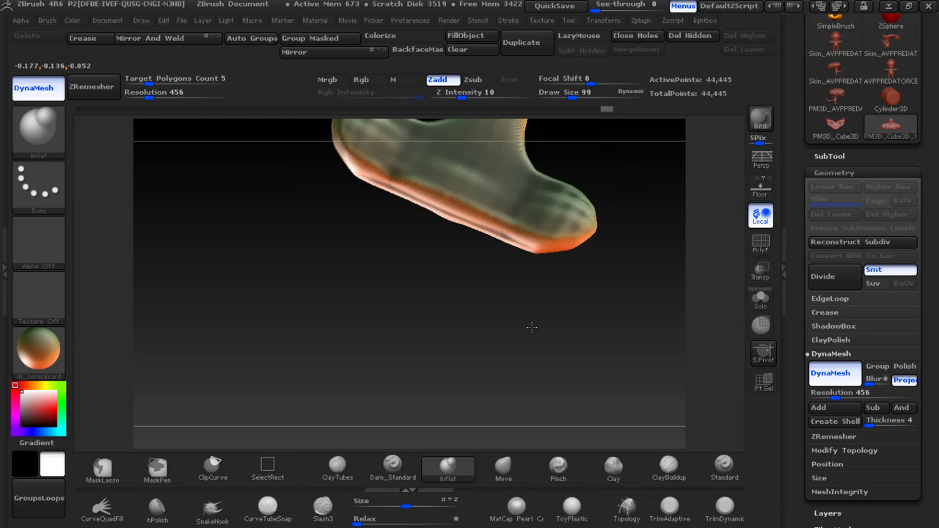
{"action": "left_click_drag", "start_coordinate": [489, 379], "coordinate": [536, 273]}
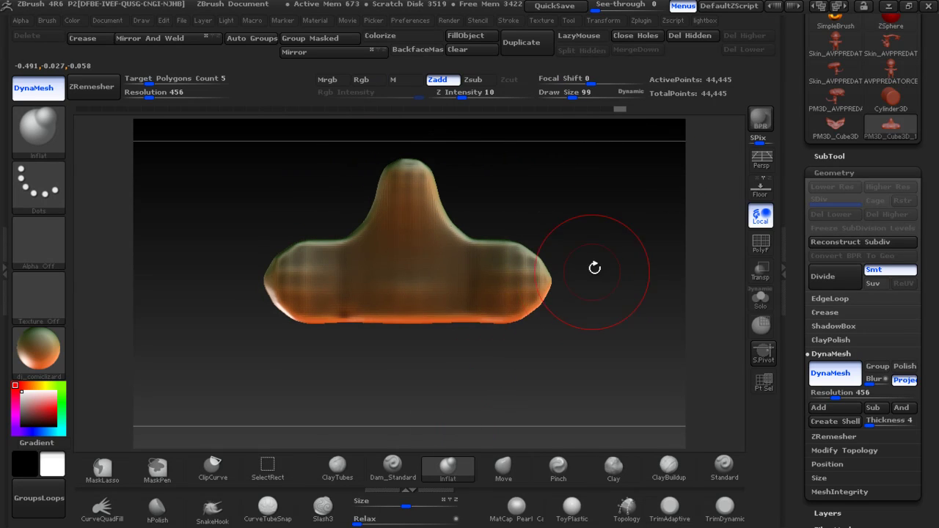
Use SnakeHook to pull the side tips into upswept wings and raise the central peak
{"action": "left_click_drag", "start_coordinate": [599, 267], "coordinate": [461, 365], "text": "alt"}
{"action": "left_click", "coordinate": [210, 507]}
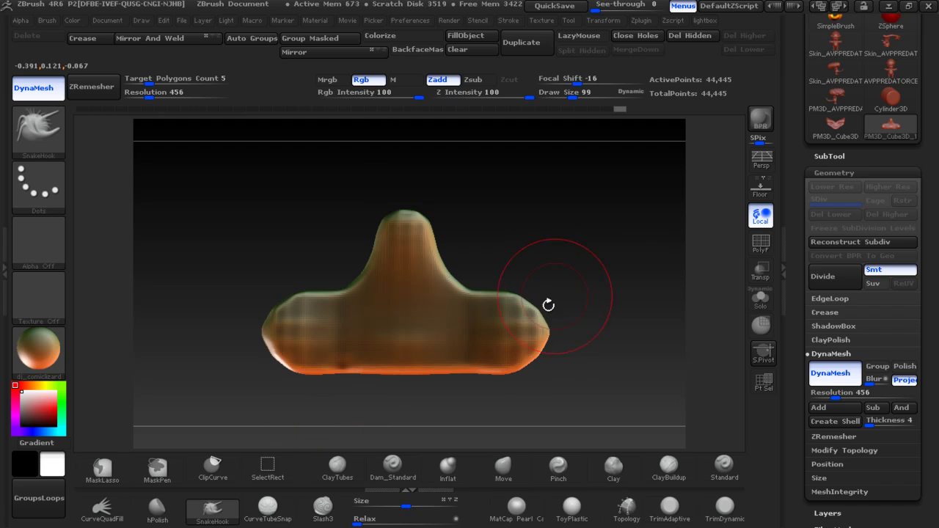
{"action": "left_click_drag", "start_coordinate": [544, 334], "coordinate": [553, 332]}
{"action": "mouse_move", "coordinate": [578, 82]}
{"action": "left_mouse_down"}
{"action": "mouse_move", "coordinate": [559, 85]}
{"action": "mouse_move", "coordinate": [621, 84]}
{"action": "left_mouse_up"}
{"action": "mouse_move", "coordinate": [541, 346]}
{"action": "left_mouse_down"}
{"action": "mouse_move", "coordinate": [596, 313]}
{"action": "mouse_move", "coordinate": [591, 339]}
{"action": "mouse_move", "coordinate": [598, 311]}
{"action": "left_mouse_up"}
{"action": "mouse_move", "coordinate": [400, 219]}
{"action": "left_mouse_down"}
{"action": "mouse_move", "coordinate": [408, 211]}
{"action": "mouse_move", "coordinate": [440, 242]}
{"action": "mouse_move", "coordinate": [436, 233]}
{"action": "left_mouse_up"}
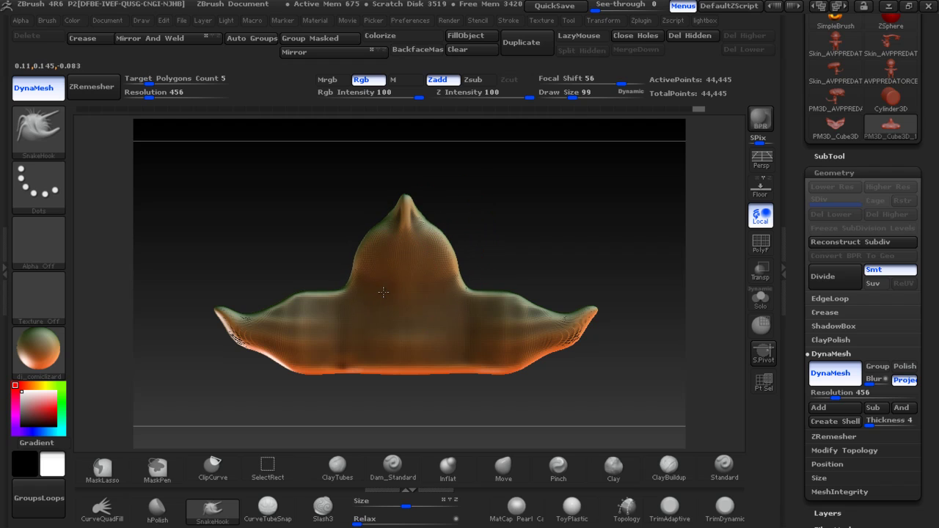
{"action": "left_click_drag", "start_coordinate": [368, 276], "coordinate": [349, 301]}
Undo the overlong neck and, at brush size 55, pull the tip into a shorter point
{"action": "left_click_drag", "start_coordinate": [517, 226], "coordinate": [592, 241]}
{"action": "mouse_move", "coordinate": [337, 230]}
{"action": "left_mouse_down"}
{"action": "mouse_move", "coordinate": [327, 197]}
{"action": "mouse_move", "coordinate": [354, 167]}
{"action": "left_mouse_up"}
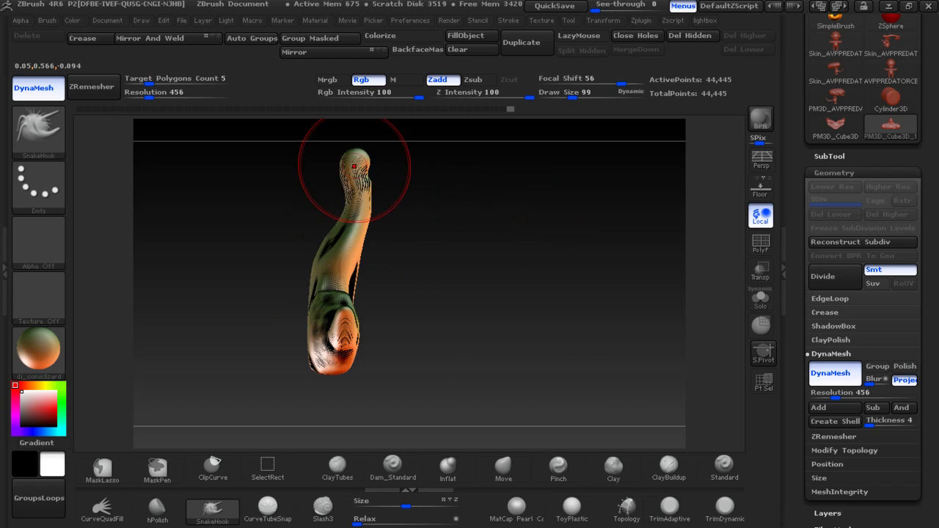
{"action": "key", "text": "ctrl+z"}
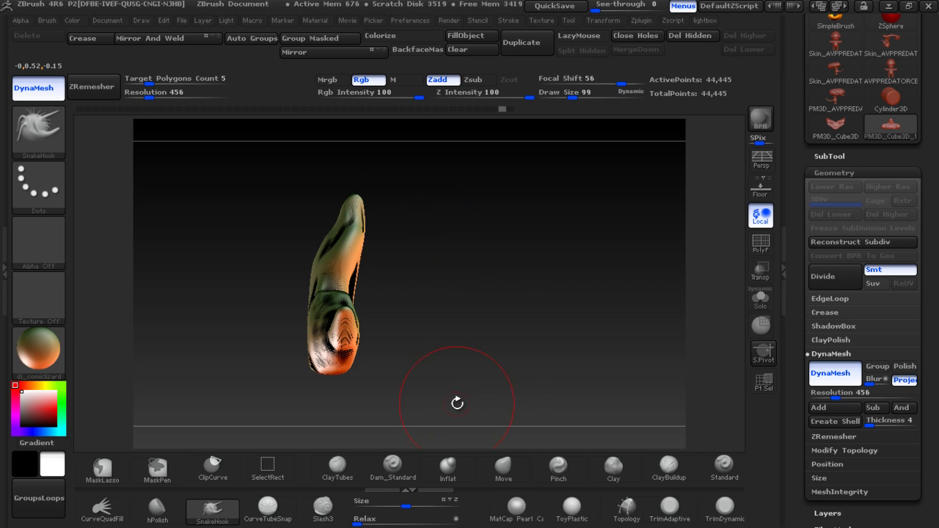
{"action": "key", "text": "bracketleft"}
{"action": "key", "text": "bracketleft"}
{"action": "key", "text": "bracketleft"}
{"action": "left_click_drag", "start_coordinate": [377, 230], "coordinate": [359, 190]}
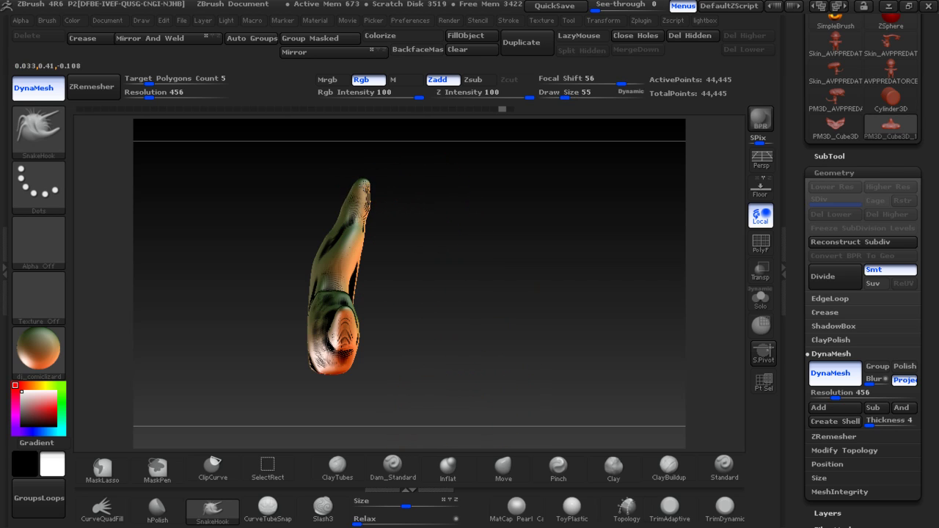
{"action": "mouse_move", "coordinate": [248, 229]}
{"action": "left_mouse_down"}
{"action": "mouse_move", "coordinate": [331, 199]}
{"action": "mouse_move", "coordinate": [480, 262]}
{"action": "left_mouse_up"}
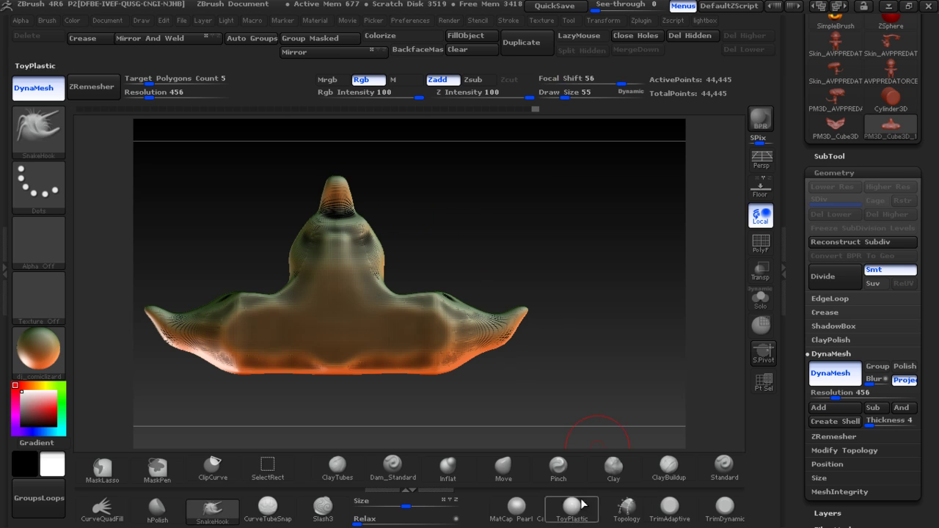
Pinch the tip to a sharp point and build ClayTubes ridges across the centre
{"action": "left_click", "coordinate": [565, 470]}
{"action": "left_click_drag", "start_coordinate": [342, 171], "coordinate": [340, 169]}
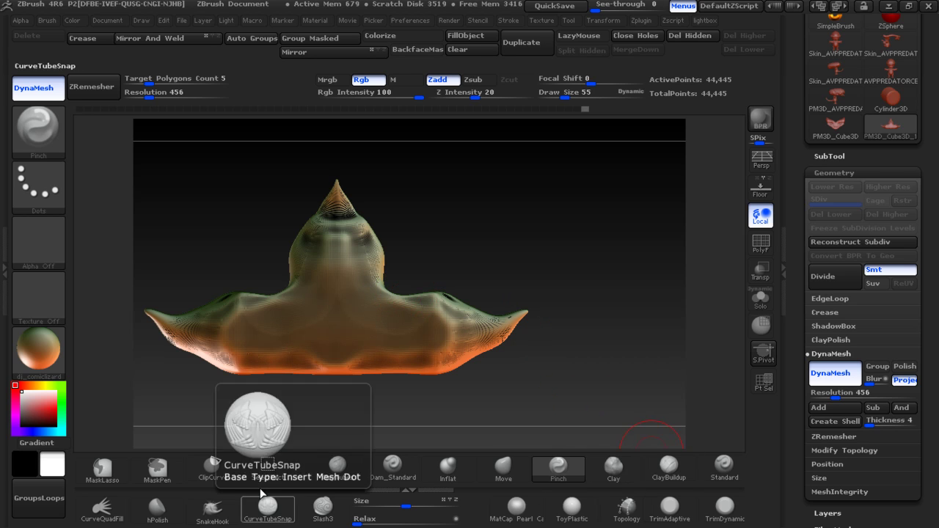
{"action": "left_click", "coordinate": [337, 466]}
{"action": "mouse_move", "coordinate": [359, 331]}
{"action": "left_mouse_down"}
{"action": "mouse_move", "coordinate": [401, 331]}
{"action": "mouse_move", "coordinate": [411, 345]}
{"action": "mouse_move", "coordinate": [381, 308]}
{"action": "mouse_move", "coordinate": [366, 253]}
{"action": "mouse_move", "coordinate": [401, 280]}
{"action": "mouse_move", "coordinate": [411, 220]}
{"action": "mouse_move", "coordinate": [400, 330]}
{"action": "mouse_move", "coordinate": [507, 316]}
{"action": "mouse_move", "coordinate": [441, 301]}
{"action": "left_mouse_up"}
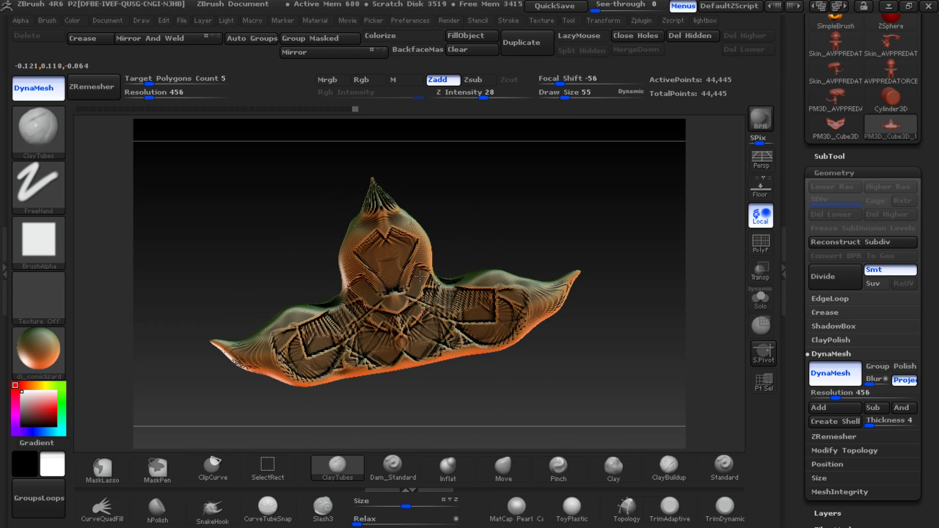
Smooth the ClayTubes ridges, check the wings from several angles, and turn DynaMesh off
{"action": "left_click_drag", "start_coordinate": [396, 278], "coordinate": [389, 242], "text": "shift"}
{"action": "mouse_move", "coordinate": [389, 308]}
{"action": "left_mouse_down", "text": "shift"}
{"action": "mouse_move", "coordinate": [337, 345]}
{"action": "mouse_move", "coordinate": [396, 249]}
{"action": "left_mouse_up", "text": "shift"}
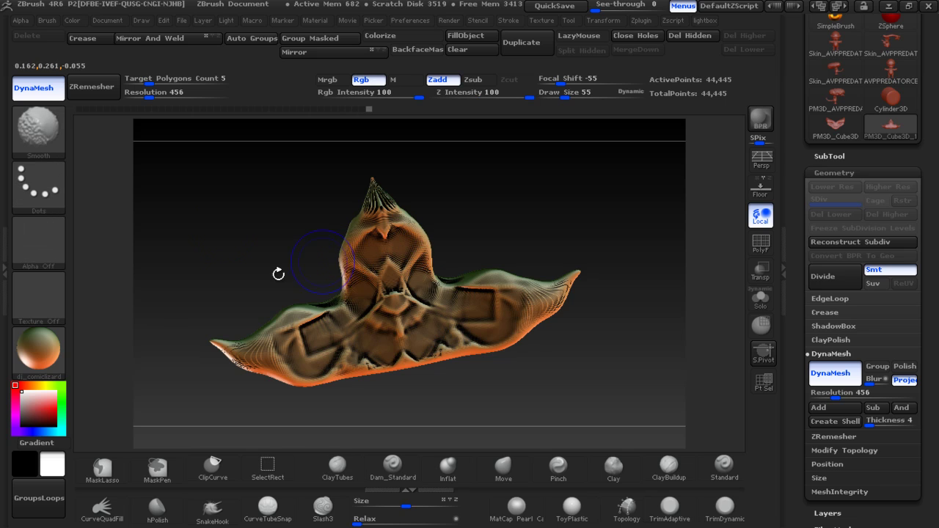
{"action": "left_click_drag", "start_coordinate": [278, 272], "coordinate": [308, 254]}
{"action": "mouse_move", "coordinate": [300, 308]}
{"action": "left_mouse_down", "text": "shift"}
{"action": "mouse_move", "coordinate": [213, 288]}
{"action": "mouse_move", "coordinate": [359, 338]}
{"action": "mouse_move", "coordinate": [198, 272]}
{"action": "mouse_move", "coordinate": [279, 345]}
{"action": "mouse_move", "coordinate": [323, 253]}
{"action": "left_mouse_up", "text": "shift"}
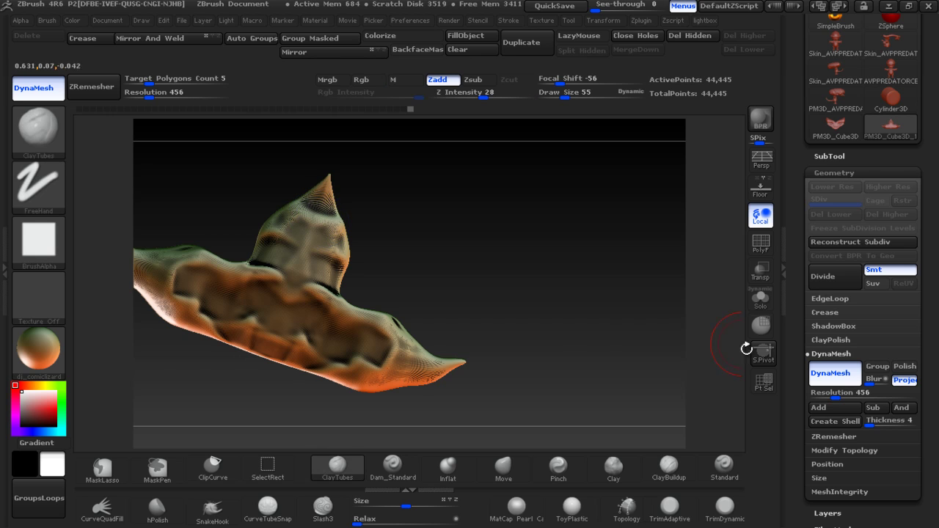
{"action": "mouse_move", "coordinate": [607, 295]}
{"action": "left_mouse_down"}
{"action": "mouse_move", "coordinate": [604, 279]}
{"action": "mouse_move", "coordinate": [566, 279]}
{"action": "mouse_move", "coordinate": [535, 294]}
{"action": "mouse_move", "coordinate": [517, 268]}
{"action": "mouse_move", "coordinate": [561, 219]}
{"action": "mouse_move", "coordinate": [594, 278]}
{"action": "mouse_move", "coordinate": [577, 310]}
{"action": "mouse_move", "coordinate": [515, 321]}
{"action": "mouse_move", "coordinate": [559, 310]}
{"action": "mouse_move", "coordinate": [420, 307]}
{"action": "mouse_move", "coordinate": [518, 216]}
{"action": "mouse_move", "coordinate": [492, 344]}
{"action": "mouse_move", "coordinate": [541, 300]}
{"action": "left_mouse_up"}
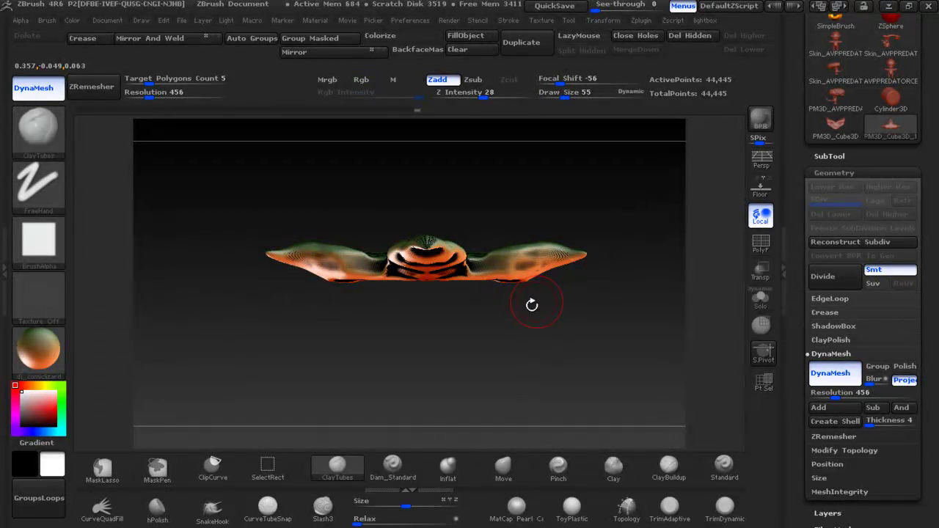
{"action": "left_click", "coordinate": [839, 374]}
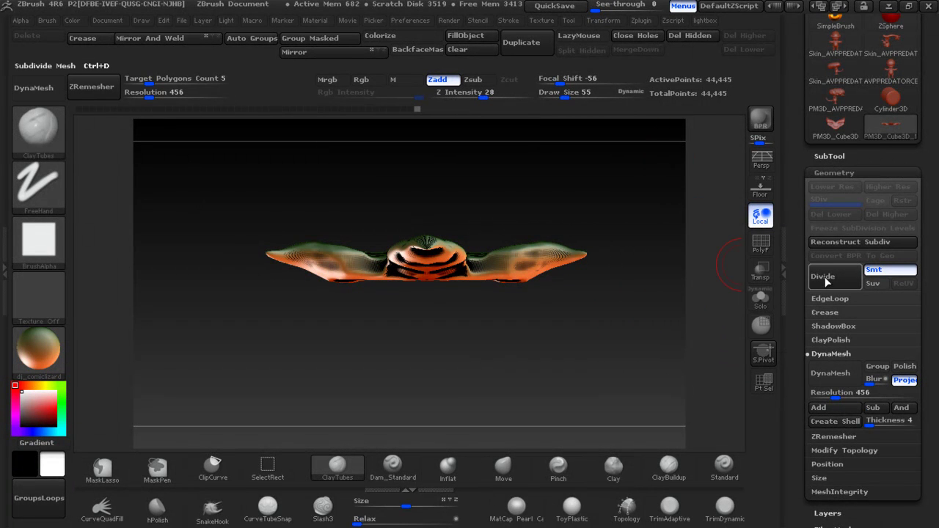
Run ZRemesher at resolution 224 with Half target, retopologizing to 11,228 points
{"action": "left_click_drag", "start_coordinate": [837, 394], "coordinate": [820, 396]}
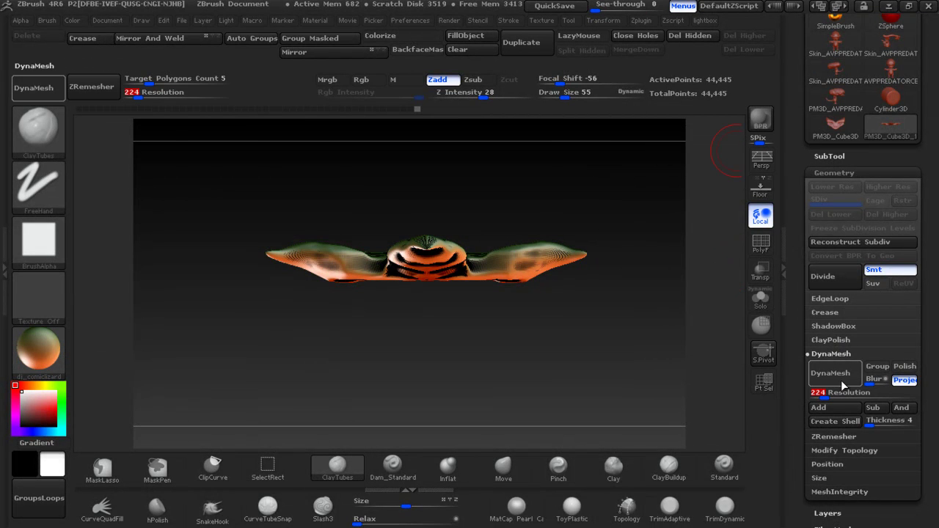
{"action": "left_click", "coordinate": [829, 434]}
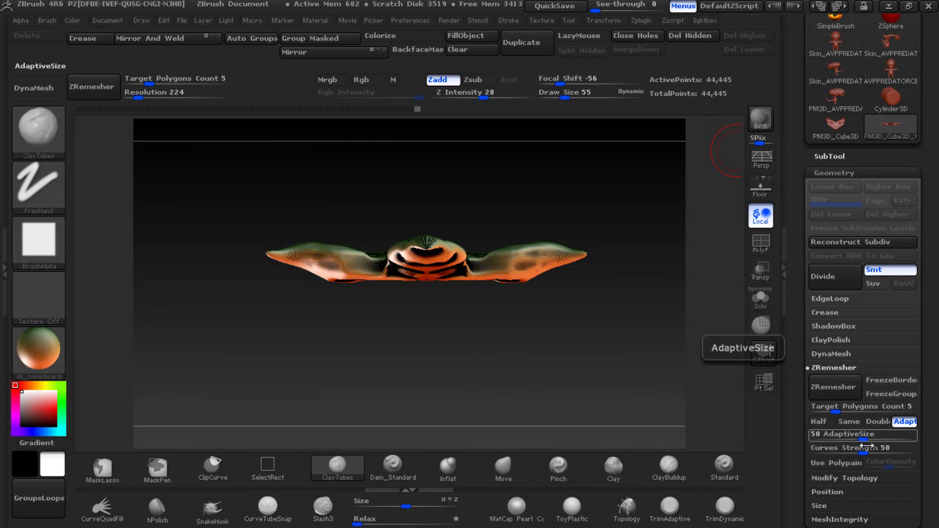
{"action": "left_click", "coordinate": [849, 434]}
{"action": "left_click", "coordinate": [818, 422]}
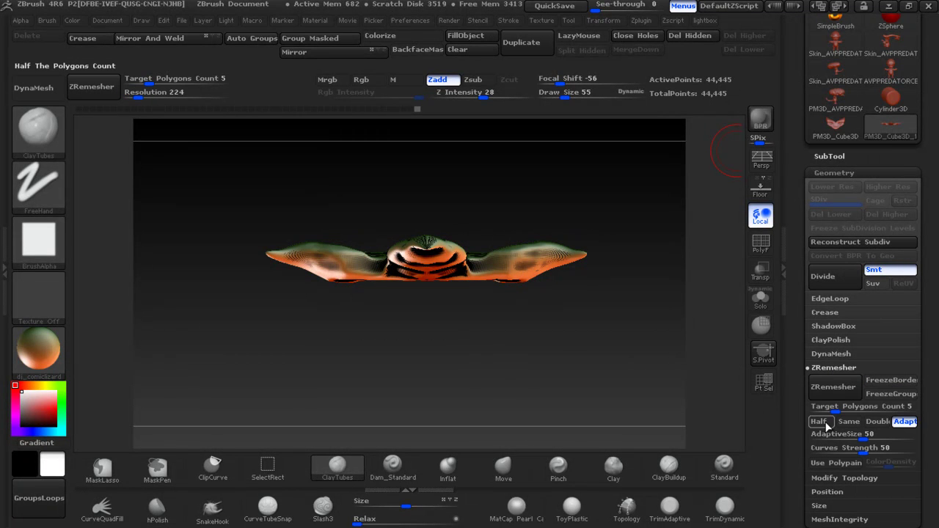
{"action": "left_click", "coordinate": [833, 386]}
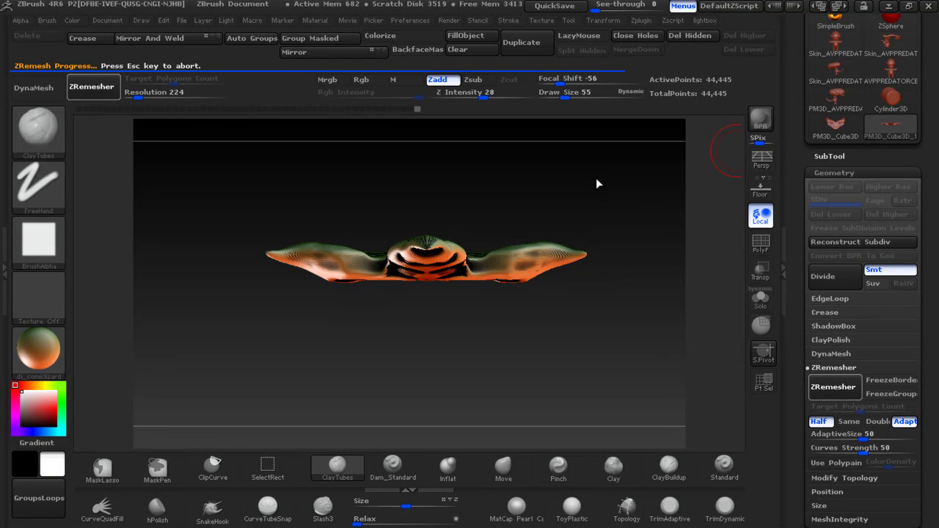
{"action": "left_click", "coordinate": [766, 251]}
{"action": "left_click", "coordinate": [766, 250]}
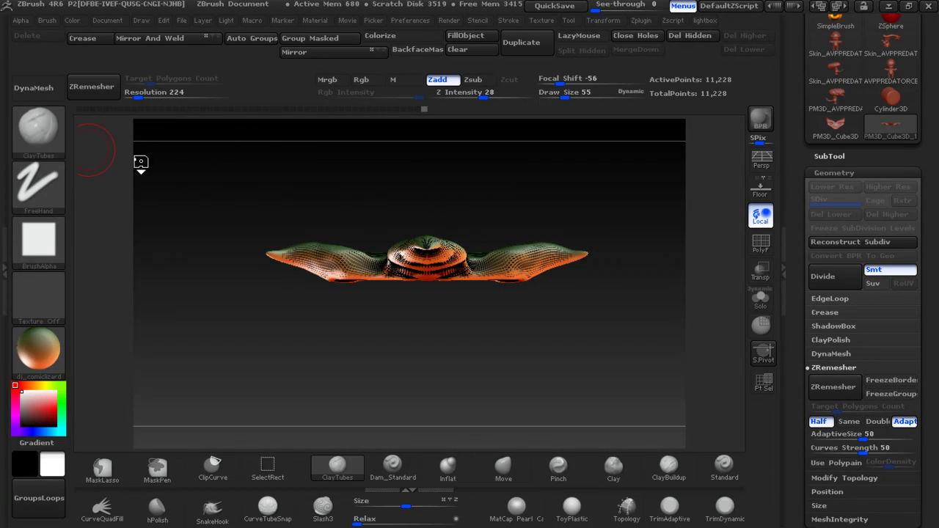
Save the current piece as a brand-new InsertMesh brush
{"action": "key", "text": "b"}
{"action": "left_click", "coordinate": [274, 494]}
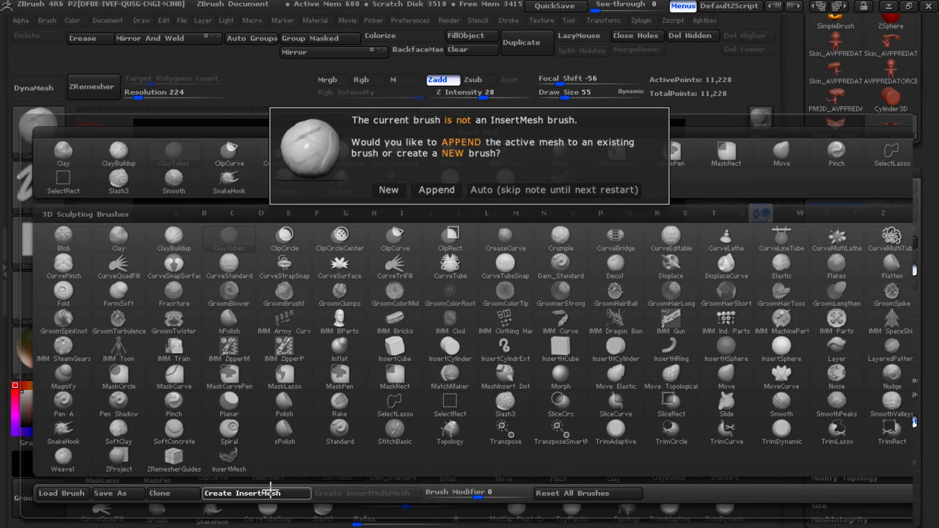
{"action": "left_click", "coordinate": [389, 189]}
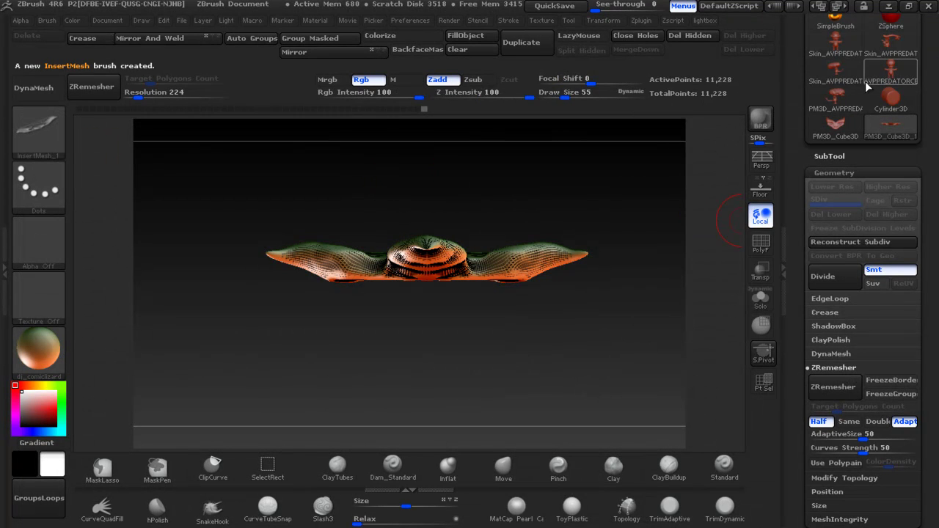
{"action": "mouse_move", "coordinate": [836, 101]}
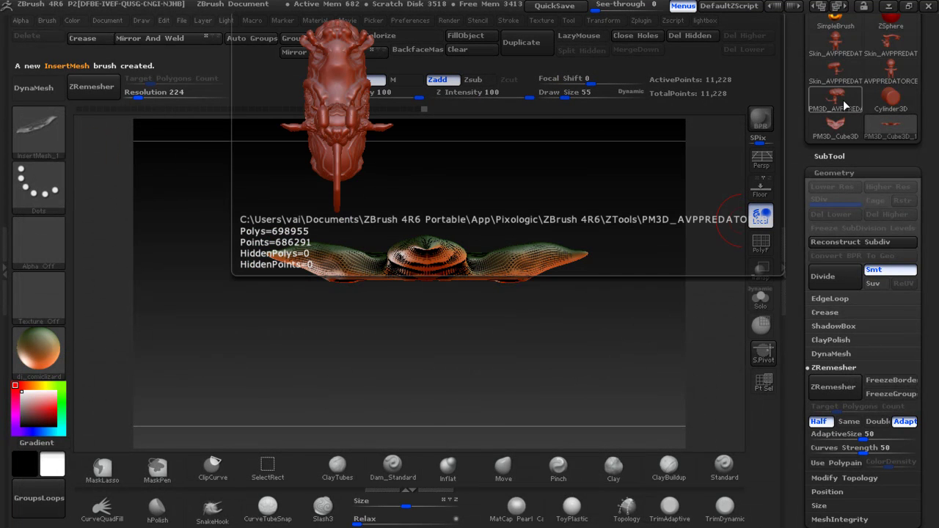
Load the PM3D_AVPPREDATOR model and hide everything except its long tail
{"action": "left_click", "coordinate": [846, 106]}
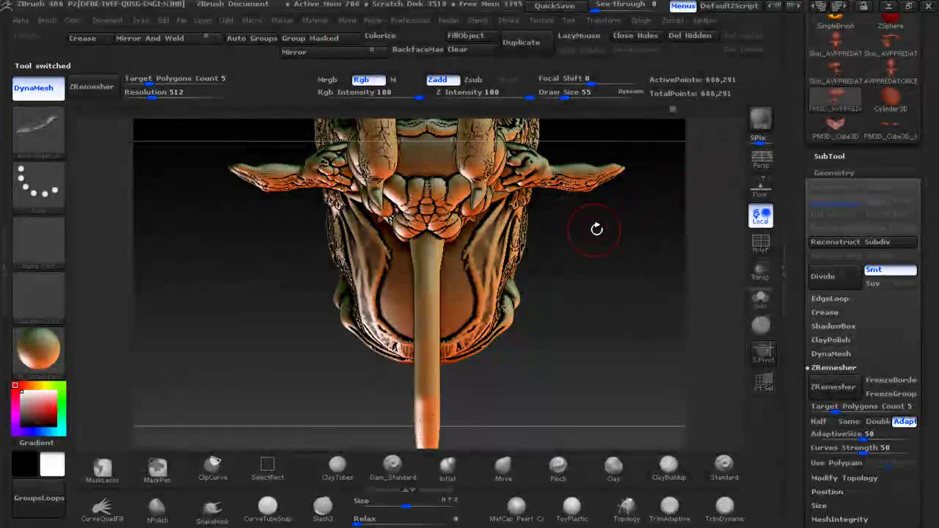
{"action": "left_click_drag", "start_coordinate": [593, 224], "coordinate": [587, 293]}
{"action": "left_click_drag", "start_coordinate": [525, 426], "coordinate": [580, 406]}
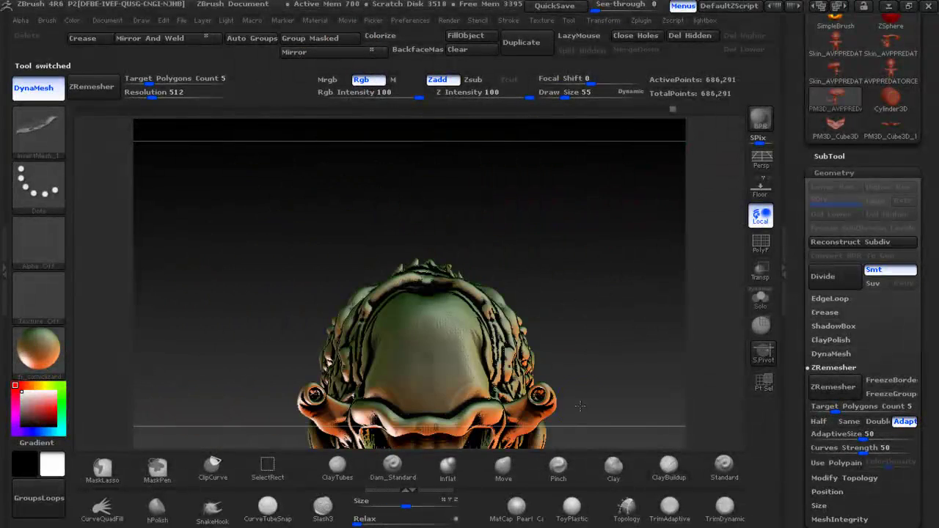
{"action": "left_click_drag", "start_coordinate": [581, 312], "coordinate": [580, 304]}
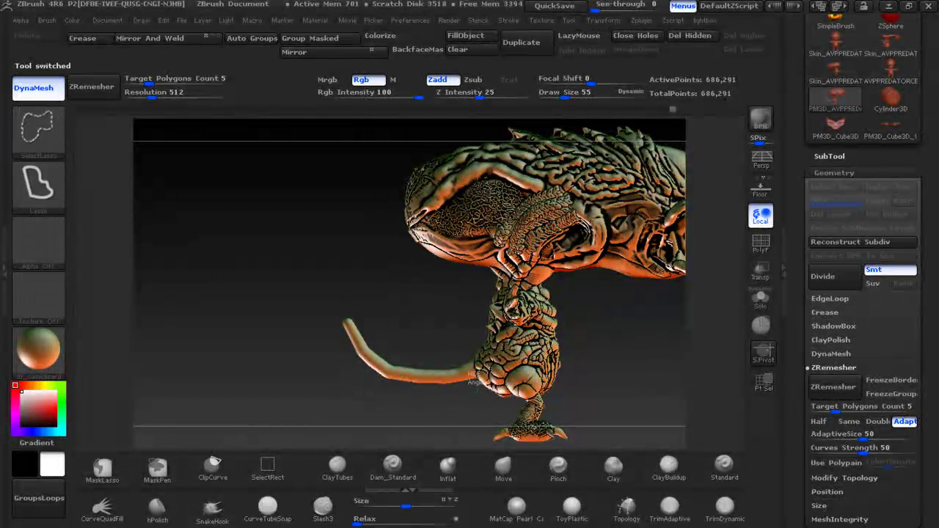
{"action": "left_click_drag", "start_coordinate": [474, 376], "coordinate": [492, 389], "text": "ctrl+shift"}
{"action": "mouse_move", "coordinate": [450, 274]}
{"action": "left_mouse_down"}
{"action": "mouse_move", "coordinate": [558, 208]}
{"action": "mouse_move", "coordinate": [558, 272]}
{"action": "left_mouse_up"}
Set brush size to 22, remove the stray round piece, and enable Stroke Curve Mode
{"action": "mouse_move", "coordinate": [506, 218]}
{"action": "left_mouse_down", "text": "ctrl"}
{"action": "mouse_move", "coordinate": [578, 390]}
{"action": "mouse_move", "coordinate": [587, 327]}
{"action": "left_mouse_up", "text": "ctrl"}
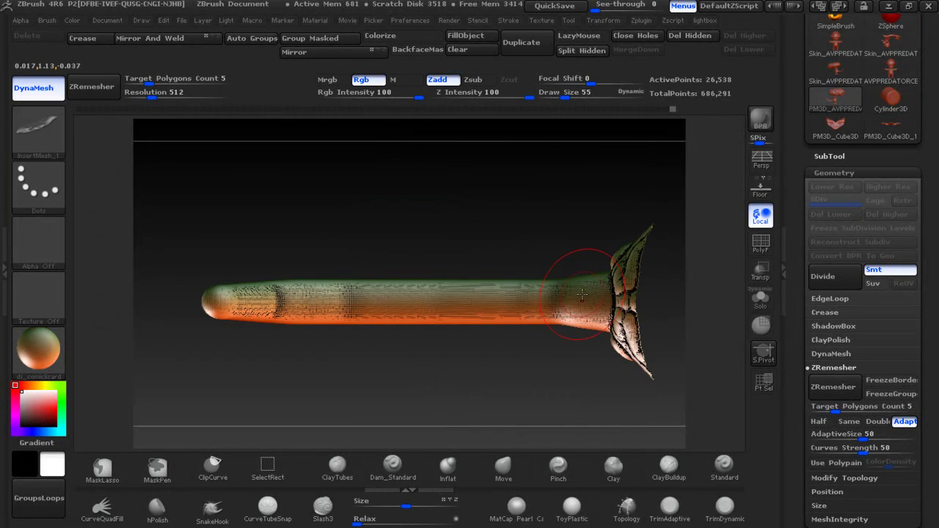
{"action": "key", "text": "bracketleft"}
{"action": "key", "text": "bracketleft"}
{"action": "key", "text": "bracketleft"}
{"action": "key", "text": "bracketright"}
{"action": "key", "text": "bracketright"}
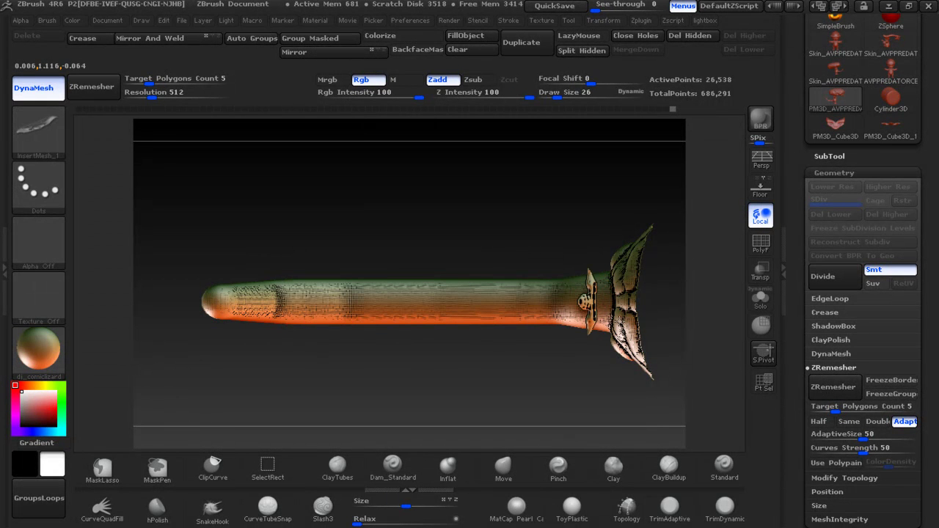
{"action": "left_click", "coordinate": [587, 300], "text": "ctrl+alt+shift"}
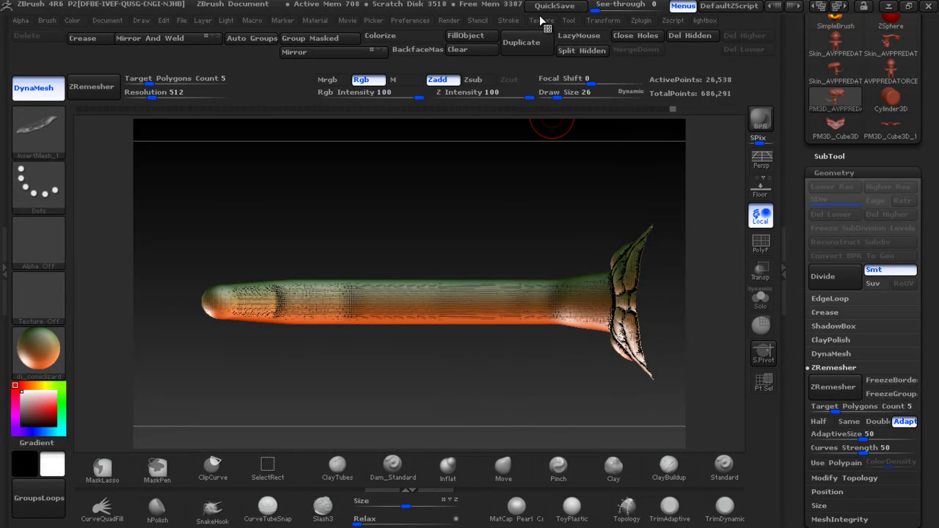
{"action": "left_click", "coordinate": [504, 20]}
{"action": "left_click", "coordinate": [552, 253]}
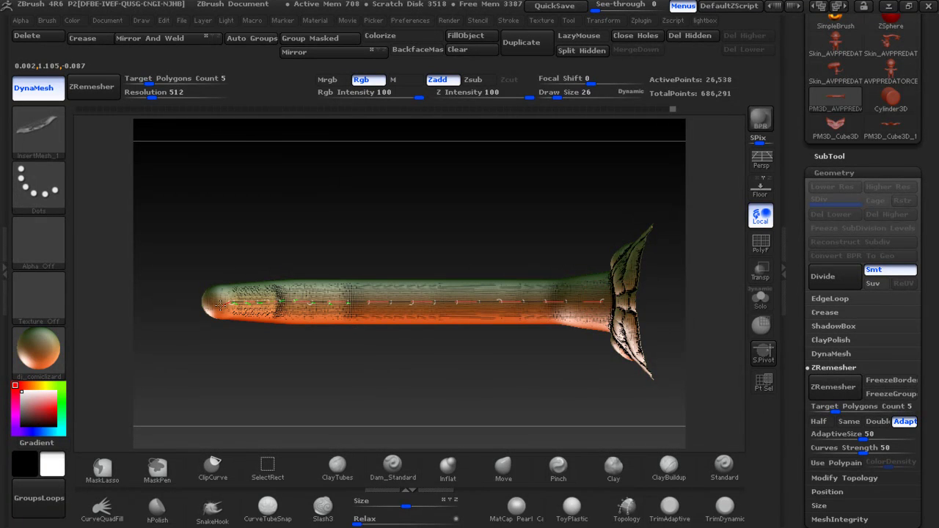
Insert spiked pieces along the tail curve, rebuilding them at around size 38
{"action": "left_click", "coordinate": [309, 173]}
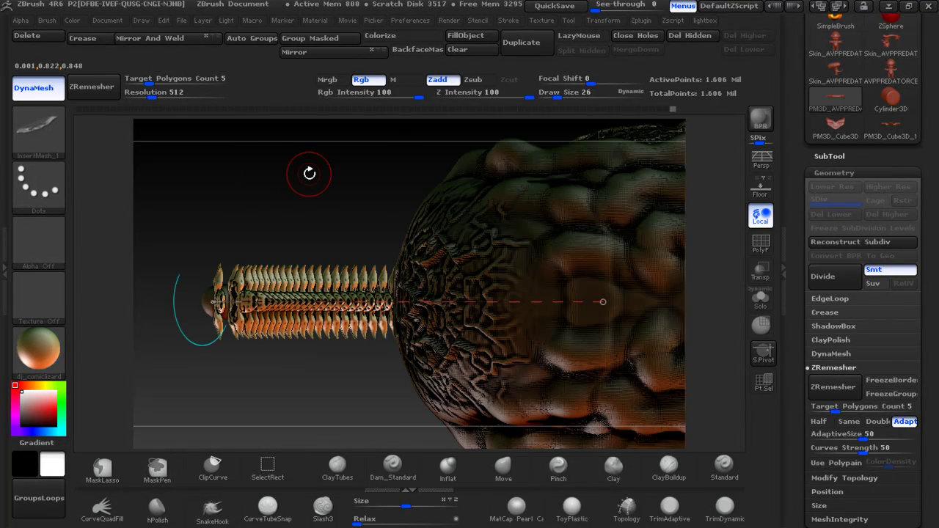
{"action": "left_click_drag", "start_coordinate": [302, 213], "coordinate": [324, 110]}
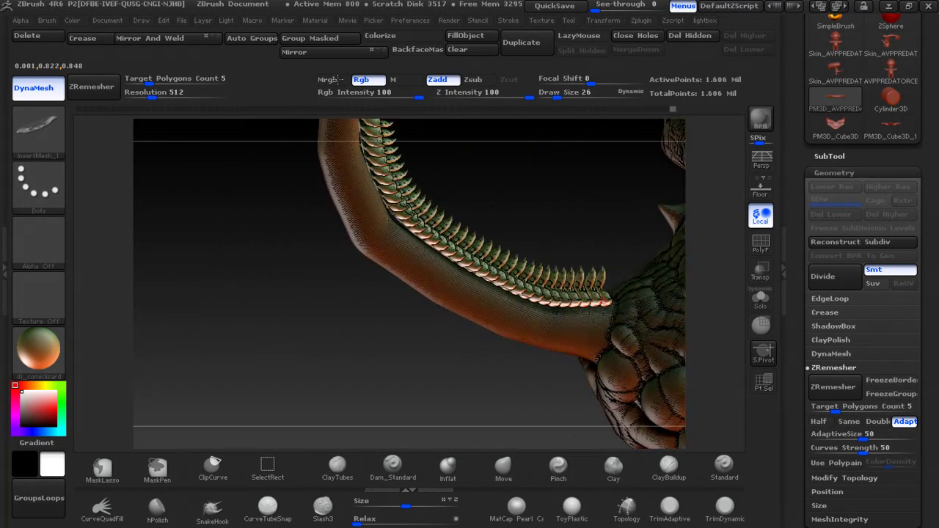
{"action": "mouse_move", "coordinate": [536, 233]}
{"action": "left_mouse_down"}
{"action": "mouse_move", "coordinate": [513, 224]}
{"action": "mouse_move", "coordinate": [518, 203]}
{"action": "mouse_move", "coordinate": [516, 235]}
{"action": "mouse_move", "coordinate": [518, 216]}
{"action": "mouse_move", "coordinate": [504, 215]}
{"action": "left_mouse_up"}
{"action": "key", "text": "bracketright"}
{"action": "key", "text": "bracketright"}
{"action": "key", "text": "bracketright"}
{"action": "key", "text": "bracketright"}
{"action": "key", "text": "bracketleft"}
{"action": "key", "text": "bracketleft"}
{"action": "key", "text": "bracketleft"}
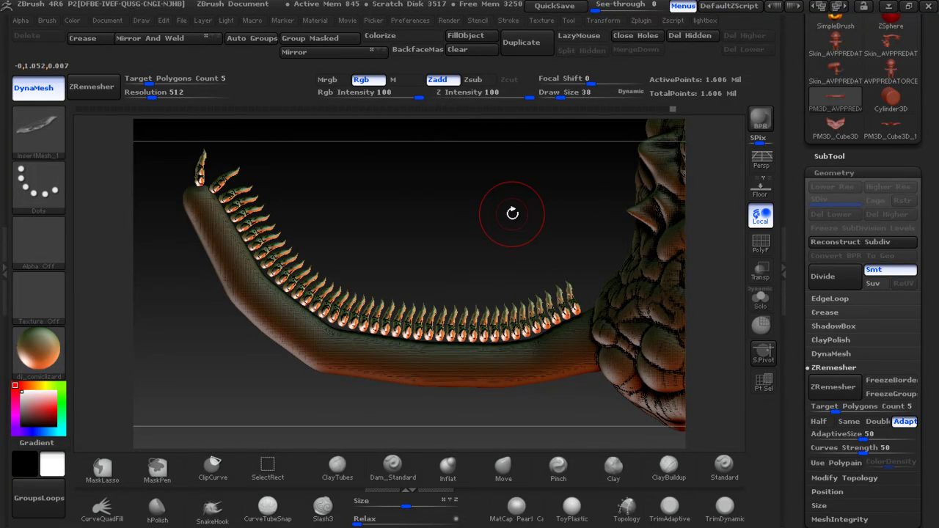
{"action": "left_click_drag", "start_coordinate": [512, 214], "coordinate": [518, 283]}
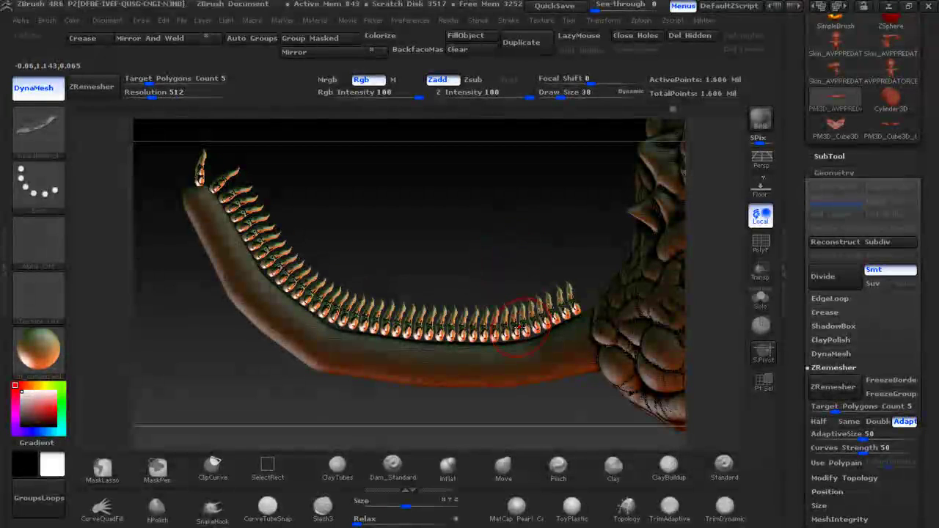
{"action": "left_click", "coordinate": [565, 293], "text": "ctrl+shift"}
{"action": "left_click_drag", "start_coordinate": [580, 298], "coordinate": [608, 307]}
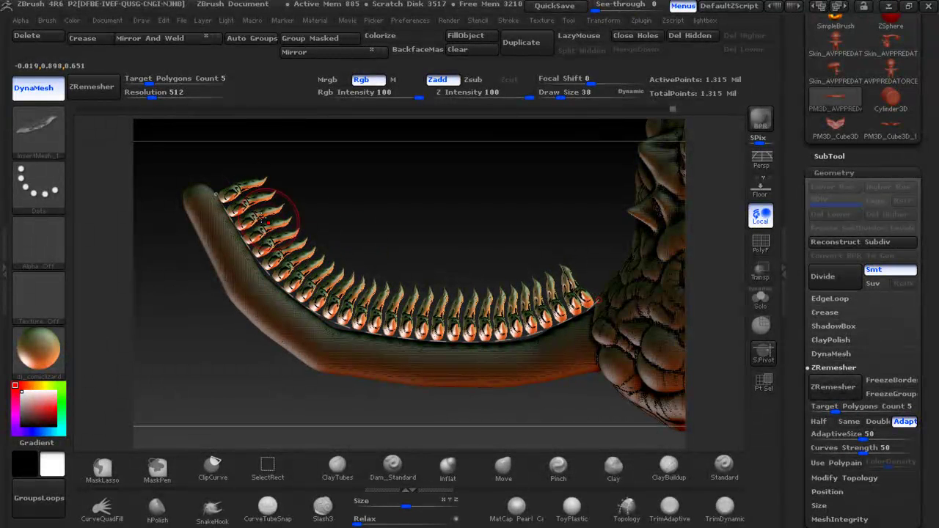
{"action": "mouse_move", "coordinate": [596, 299]}
{"action": "left_mouse_down"}
{"action": "mouse_move", "coordinate": [561, 261]}
{"action": "mouse_move", "coordinate": [550, 216]}
{"action": "mouse_move", "coordinate": [487, 176]}
{"action": "left_mouse_up"}
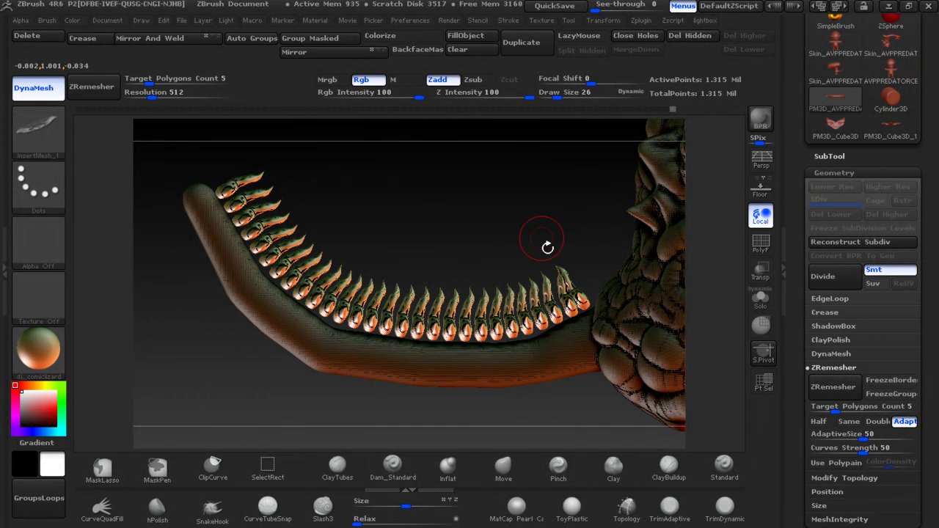
{"action": "left_click", "coordinate": [590, 299]}
{"action": "left_click", "coordinate": [618, 288]}
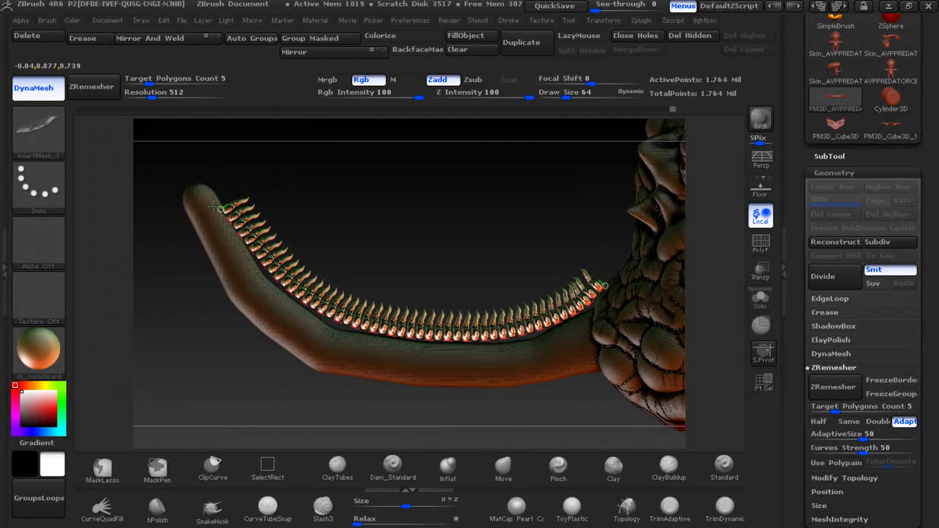
{"action": "key", "text": "ctrl+z"}
Rebuild the spike row at new sizes (64, then 30) until spikes run densely along the tail
{"action": "left_click", "coordinate": [200, 186]}
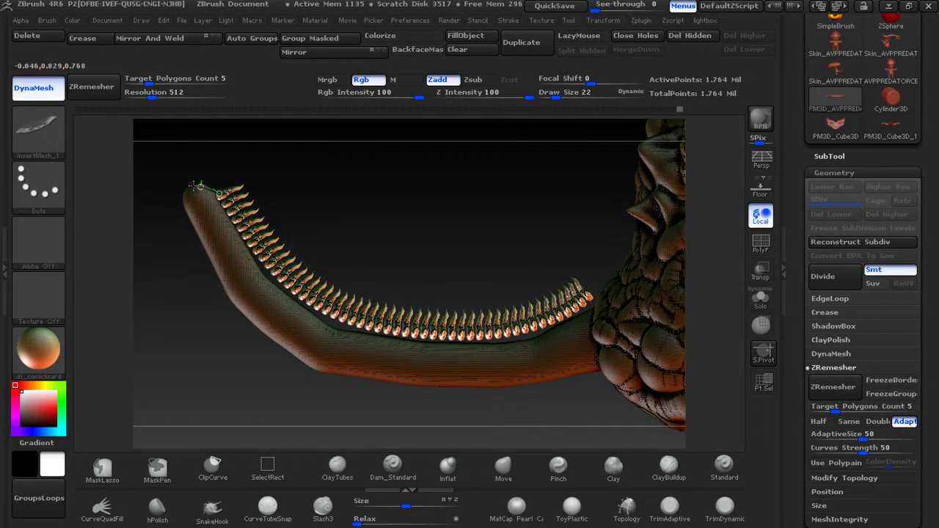
{"action": "key", "text": "ctrl"}
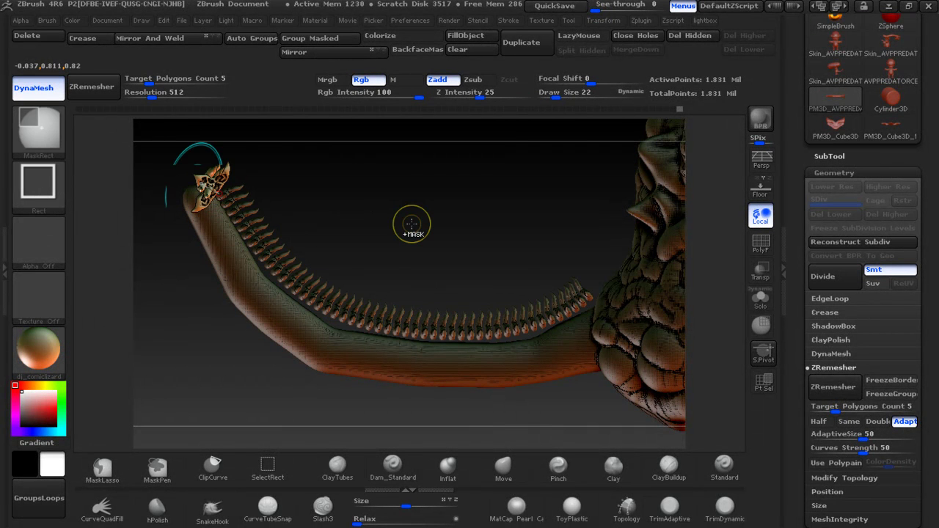
{"action": "mouse_move", "coordinate": [434, 212]}
{"action": "left_mouse_down"}
{"action": "mouse_move", "coordinate": [463, 355]}
{"action": "mouse_move", "coordinate": [469, 207]}
{"action": "mouse_move", "coordinate": [521, 281]}
{"action": "left_mouse_up"}
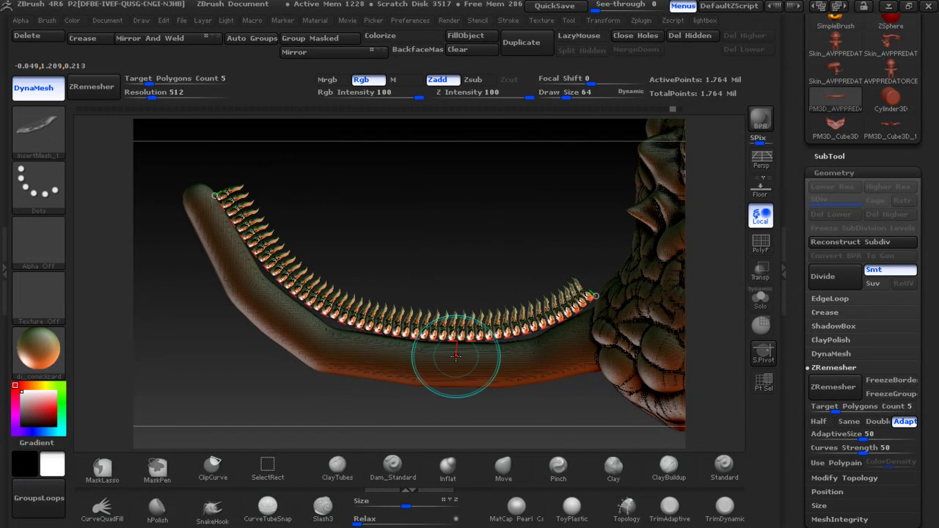
{"action": "key", "text": "bracketleft"}
{"action": "key", "text": "bracketleft"}
{"action": "key", "text": "bracketleft"}
{"action": "key", "text": "bracketleft"}
{"action": "key", "text": "bracketleft"}
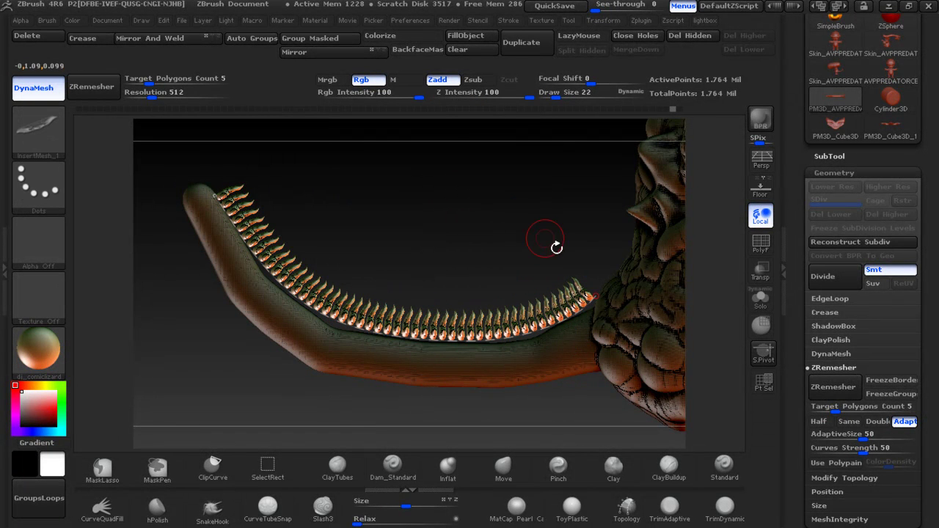
{"action": "key", "text": "bracketright"}
{"action": "key", "text": "bracketright"}
{"action": "key", "text": "bracketright"}
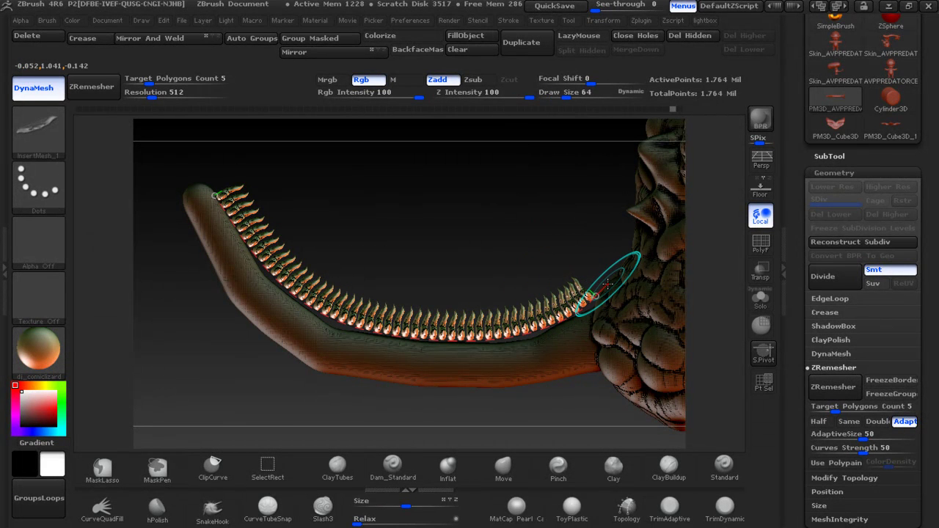
{"action": "left_click_drag", "start_coordinate": [615, 276], "coordinate": [617, 238]}
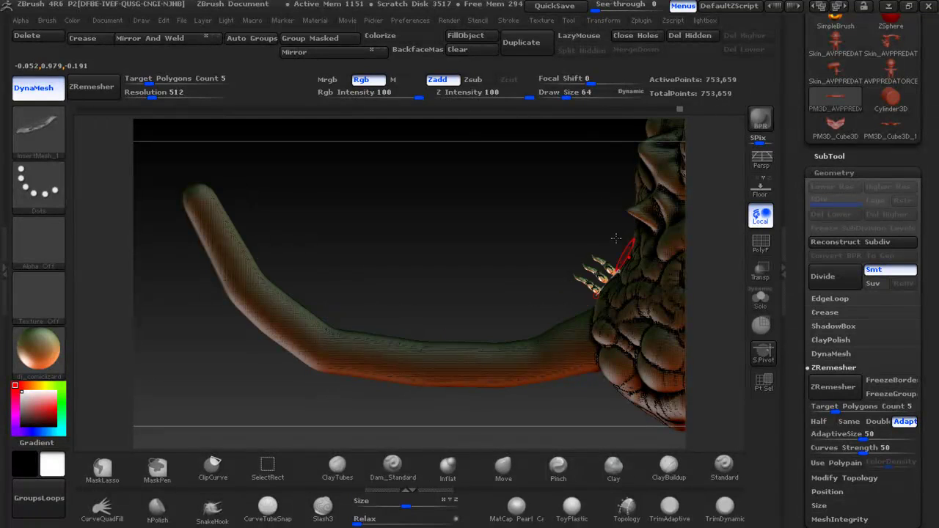
{"action": "key", "text": "ctrl+z"}
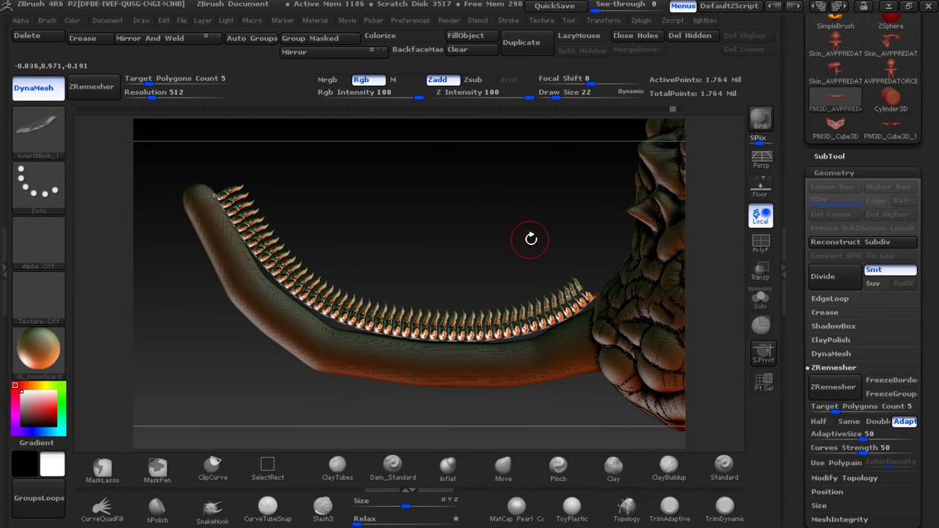
{"action": "key", "text": "bracketright"}
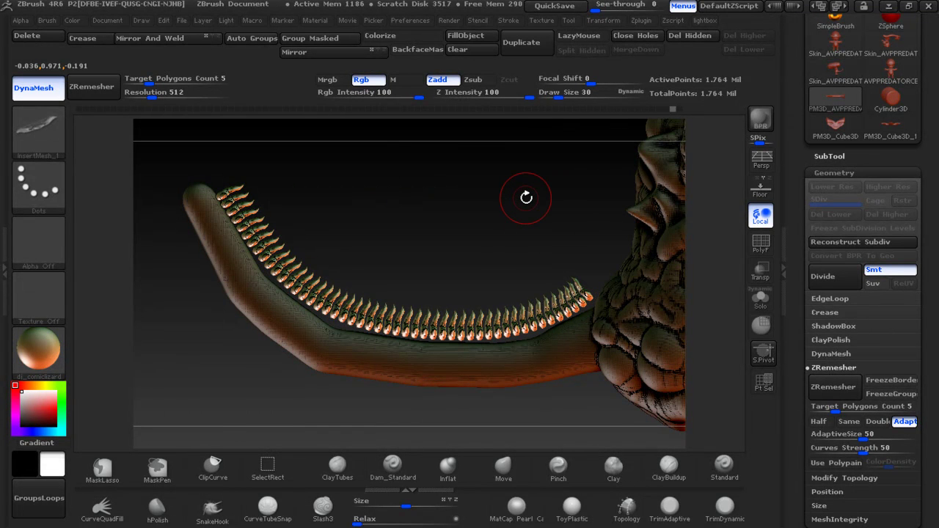
{"action": "key", "text": "bracketright"}
{"action": "key", "text": "bracketright"}
{"action": "key", "text": "bracketright"}
{"action": "left_click", "coordinate": [571, 314]}
{"action": "key", "text": "bracketleft"}
{"action": "key", "text": "bracketleft"}
{"action": "key", "text": "bracketleft"}
{"action": "mouse_move", "coordinate": [535, 198]}
{"action": "left_mouse_down"}
{"action": "mouse_move", "coordinate": [360, 255]}
{"action": "mouse_move", "coordinate": [479, 261]}
{"action": "left_mouse_up"}
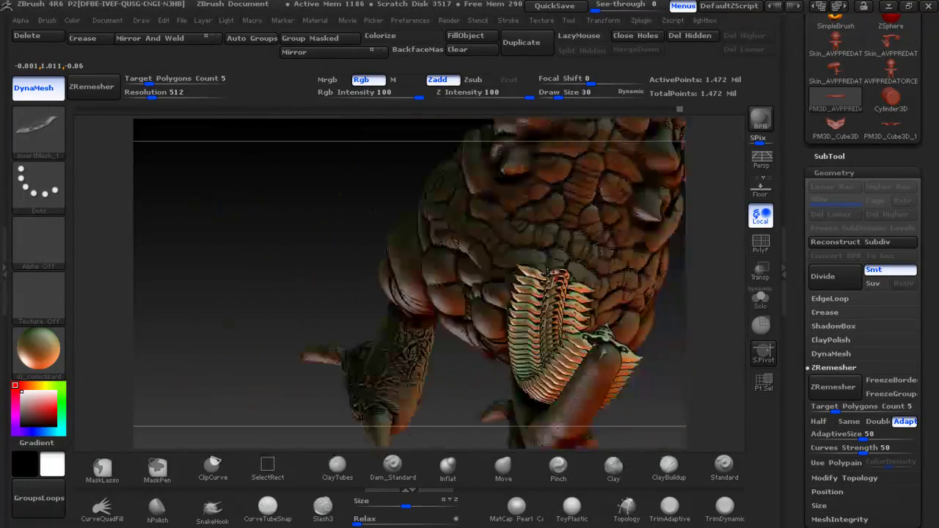
Lasso-hide the creature's body, leaving only the spiked tail (70,215 active points)
{"action": "mouse_move", "coordinate": [390, 266]}
{"action": "left_mouse_down"}
{"action": "mouse_move", "coordinate": [457, 203]}
{"action": "mouse_move", "coordinate": [493, 245]}
{"action": "left_mouse_up"}
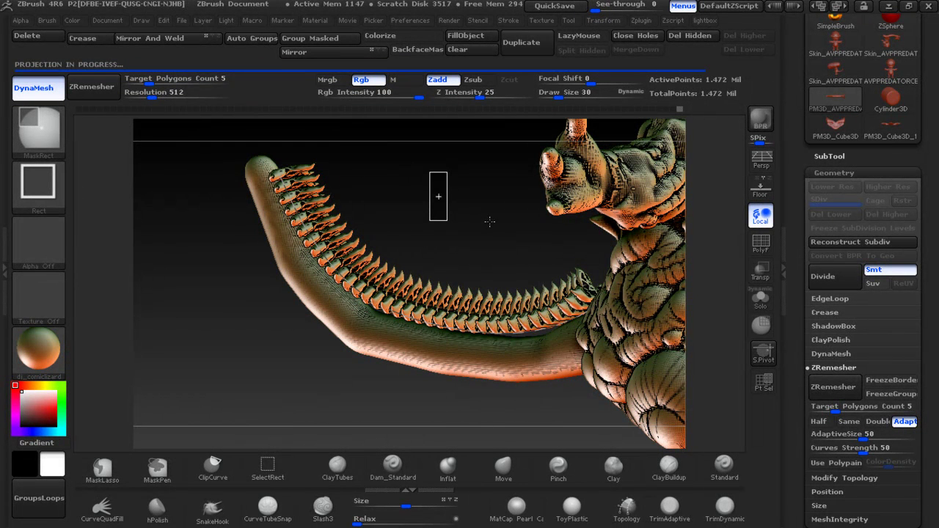
{"action": "mouse_move", "coordinate": [490, 221]}
{"action": "left_mouse_down"}
{"action": "mouse_move", "coordinate": [411, 227]}
{"action": "mouse_move", "coordinate": [495, 221]}
{"action": "left_mouse_up"}
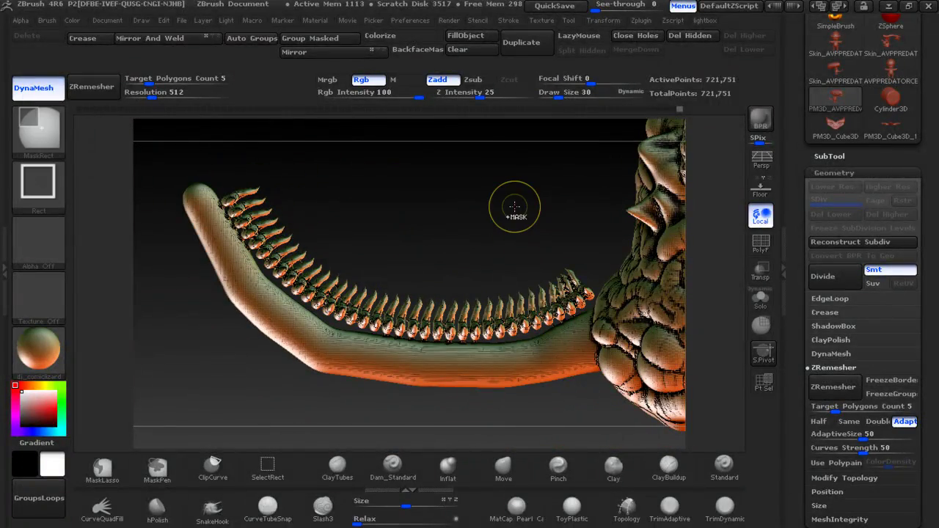
{"action": "mouse_move", "coordinate": [546, 204]}
{"action": "left_mouse_down", "text": "ctrl+shift"}
{"action": "mouse_move", "coordinate": [608, 329]}
{"action": "mouse_move", "coordinate": [180, 151]}
{"action": "left_mouse_up", "text": "ctrl+shift"}
{"action": "mouse_move", "coordinate": [436, 232]}
{"action": "left_mouse_down"}
{"action": "mouse_move", "coordinate": [430, 183]}
{"action": "mouse_move", "coordinate": [468, 99]}
{"action": "left_mouse_up"}
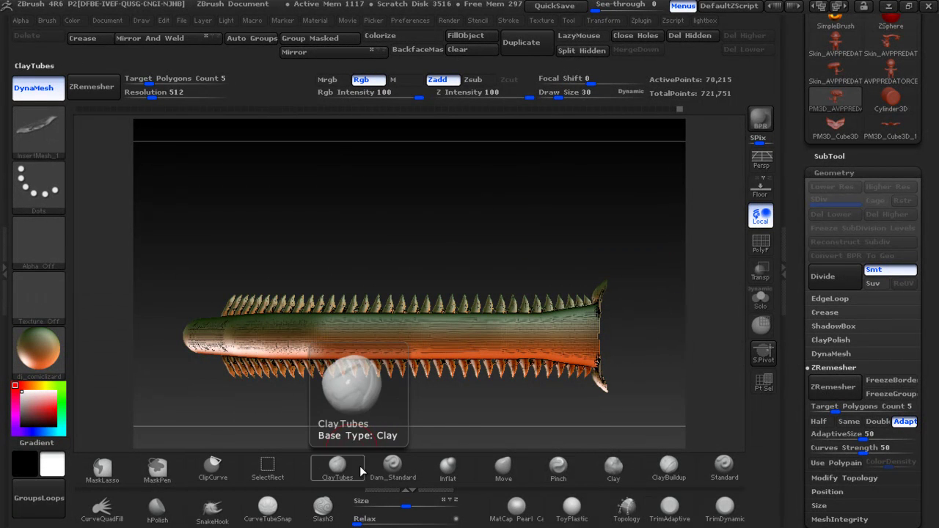
Use ClayTubes to lay raised clay bands along the tail body and ridge, undoing one bad stroke
{"action": "left_click", "coordinate": [337, 468]}
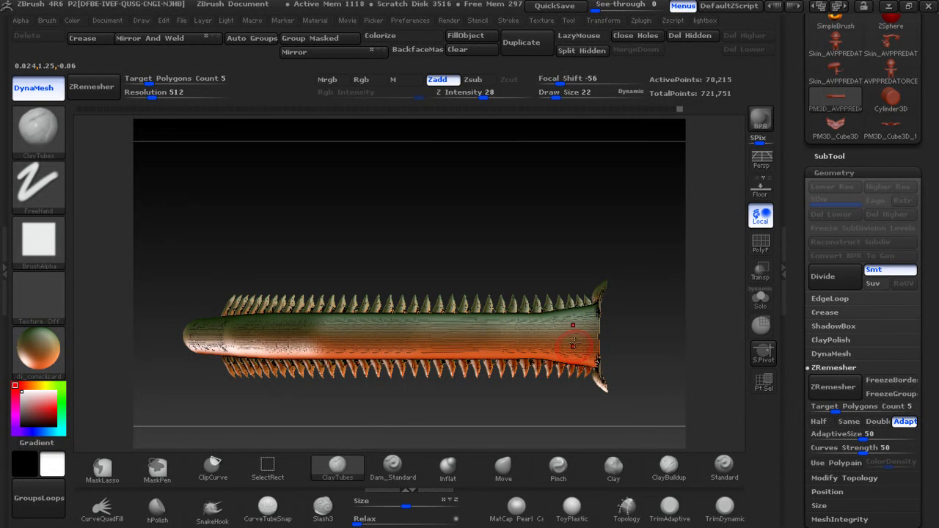
{"action": "mouse_move", "coordinate": [581, 338]}
{"action": "left_mouse_down"}
{"action": "mouse_move", "coordinate": [504, 321]}
{"action": "mouse_move", "coordinate": [314, 318]}
{"action": "mouse_move", "coordinate": [226, 329]}
{"action": "left_mouse_up"}
{"action": "mouse_move", "coordinate": [294, 288]}
{"action": "left_mouse_down"}
{"action": "mouse_move", "coordinate": [362, 267]}
{"action": "mouse_move", "coordinate": [316, 275]}
{"action": "mouse_move", "coordinate": [461, 274]}
{"action": "mouse_move", "coordinate": [474, 220]}
{"action": "mouse_move", "coordinate": [415, 279]}
{"action": "mouse_move", "coordinate": [471, 252]}
{"action": "mouse_move", "coordinate": [453, 274]}
{"action": "mouse_move", "coordinate": [458, 267]}
{"action": "left_mouse_up"}
{"action": "key", "text": "ctrl+z"}
{"action": "key", "text": "ctrl"}
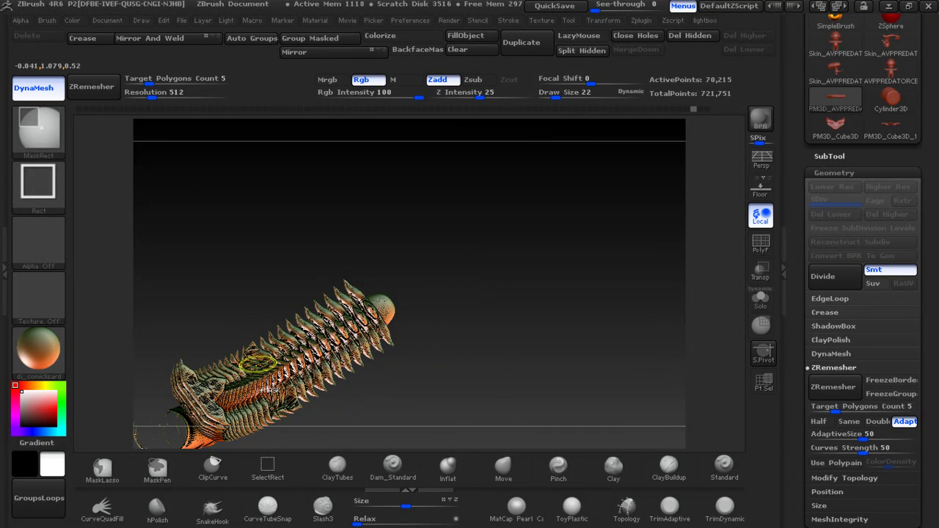
{"action": "mouse_move", "coordinate": [389, 400]}
{"action": "left_mouse_down"}
{"action": "mouse_move", "coordinate": [429, 192]}
{"action": "mouse_move", "coordinate": [483, 193]}
{"action": "left_mouse_up"}
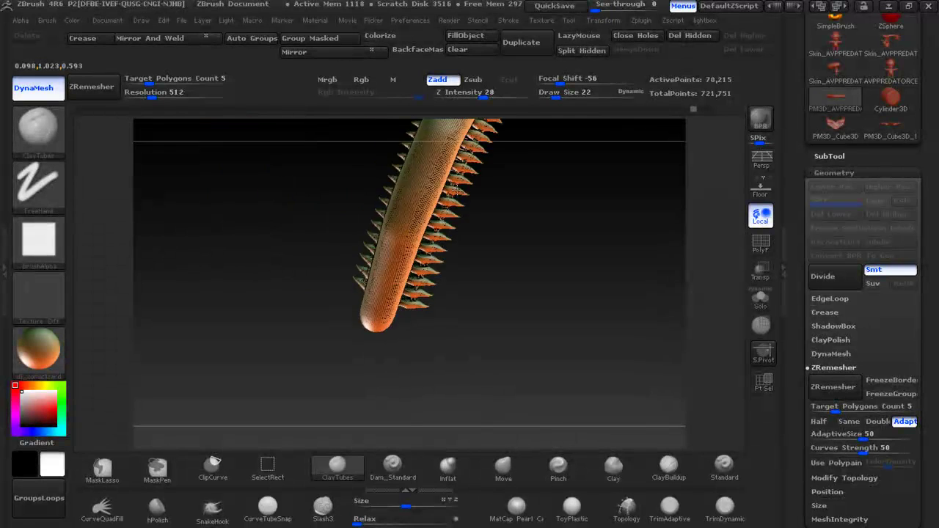
{"action": "left_click_drag", "start_coordinate": [553, 290], "coordinate": [518, 301]}
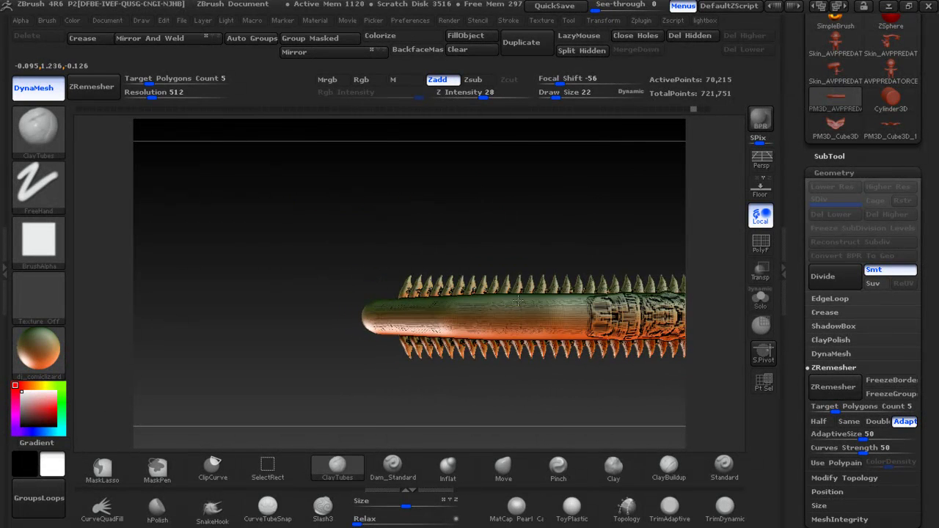
{"action": "left_click_drag", "start_coordinate": [575, 315], "coordinate": [433, 314]}
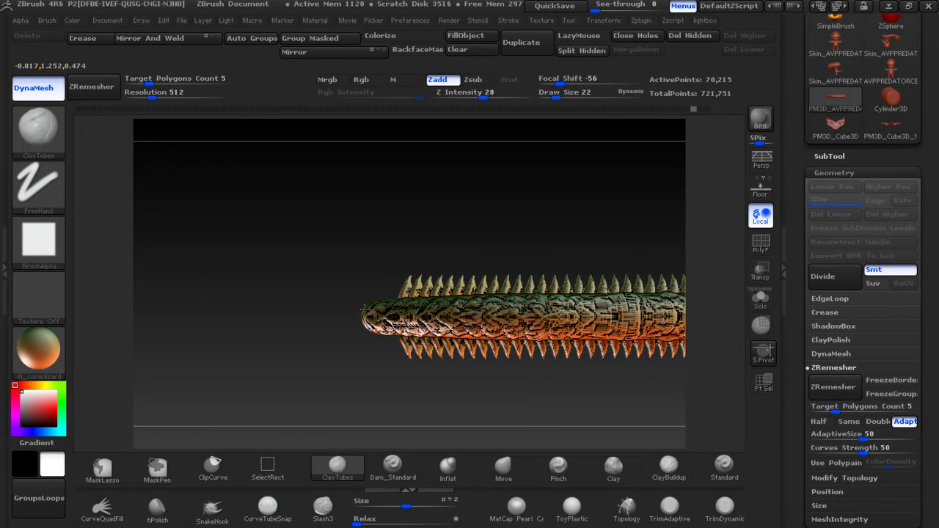
{"action": "left_click_drag", "start_coordinate": [345, 269], "coordinate": [407, 336]}
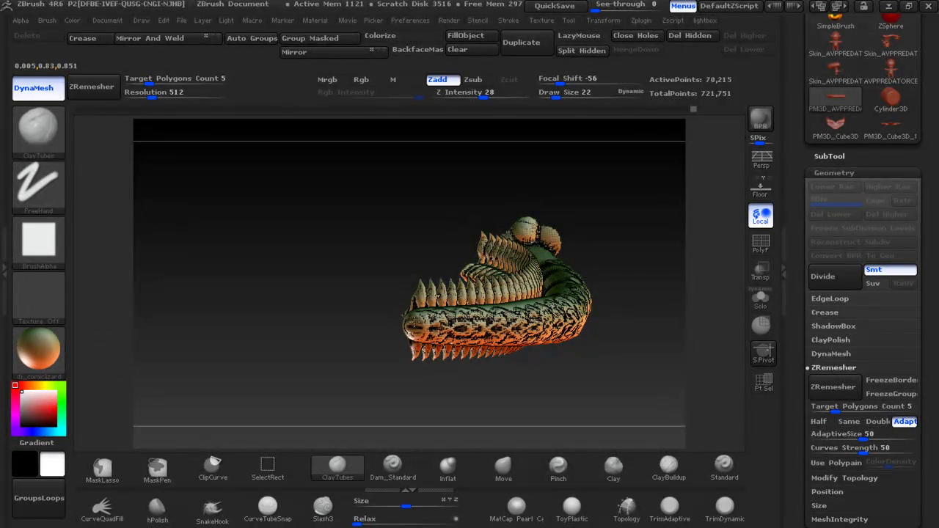
{"action": "left_click_drag", "start_coordinate": [627, 253], "coordinate": [609, 317]}
{"action": "mouse_move", "coordinate": [499, 295]}
{"action": "left_mouse_down"}
{"action": "mouse_move", "coordinate": [591, 261]}
{"action": "mouse_move", "coordinate": [611, 224]}
{"action": "mouse_move", "coordinate": [650, 300]}
{"action": "mouse_move", "coordinate": [563, 304]}
{"action": "left_mouse_up"}
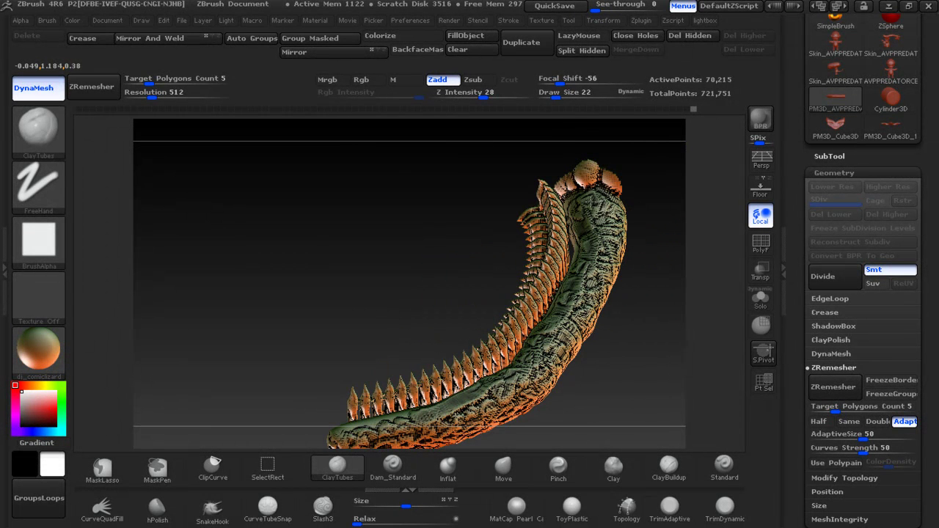
{"action": "mouse_move", "coordinate": [628, 341]}
{"action": "left_mouse_down"}
{"action": "mouse_move", "coordinate": [636, 210]}
{"action": "mouse_move", "coordinate": [651, 184]}
{"action": "mouse_move", "coordinate": [451, 310]}
{"action": "mouse_move", "coordinate": [503, 184]}
{"action": "mouse_move", "coordinate": [452, 239]}
{"action": "mouse_move", "coordinate": [430, 212]}
{"action": "mouse_move", "coordinate": [329, 361]}
{"action": "left_mouse_up"}
Switch to SnakeHook and stretch the tail tip upward with a smaller brush
{"action": "left_click", "coordinate": [212, 512]}
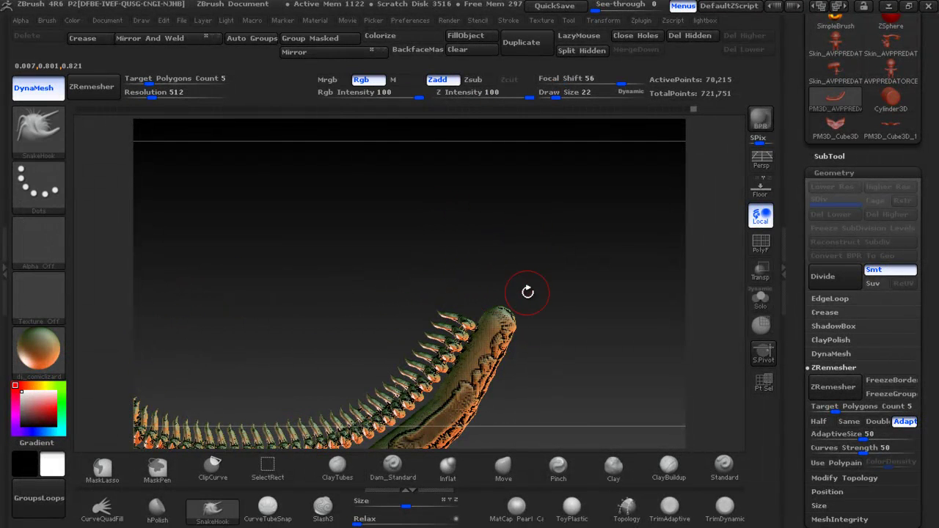
{"action": "left_click_drag", "start_coordinate": [501, 317], "coordinate": [510, 258]}
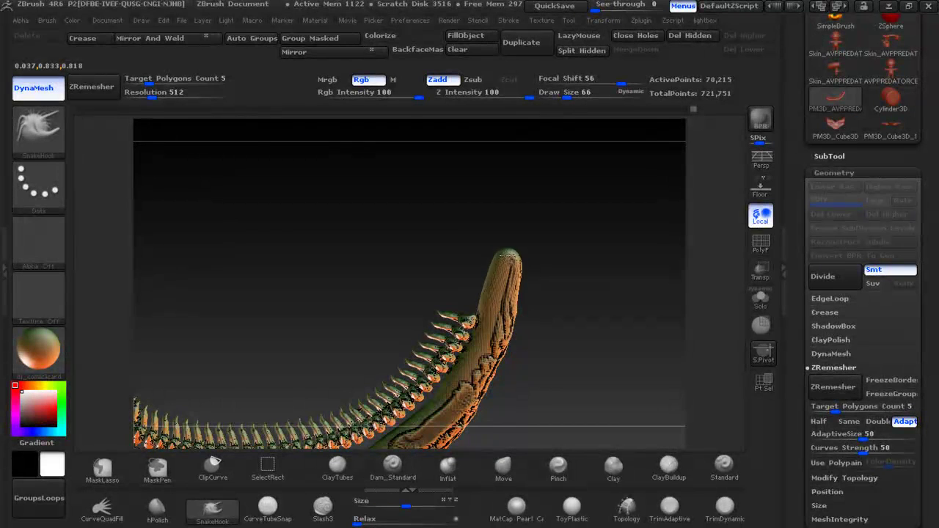
{"action": "left_click_drag", "start_coordinate": [404, 260], "coordinate": [479, 281]}
{"action": "key", "text": "bracketleft"}
{"action": "mouse_move", "coordinate": [493, 243]}
{"action": "left_mouse_down"}
{"action": "mouse_move", "coordinate": [480, 193]}
{"action": "mouse_move", "coordinate": [541, 258]}
{"action": "mouse_move", "coordinate": [566, 258]}
{"action": "left_mouse_up"}
Pull out arrowhead wings and a longer point, then unhide the whole creature
{"action": "left_click_drag", "start_coordinate": [504, 184], "coordinate": [523, 183]}
{"action": "key", "text": "ctrl+z"}
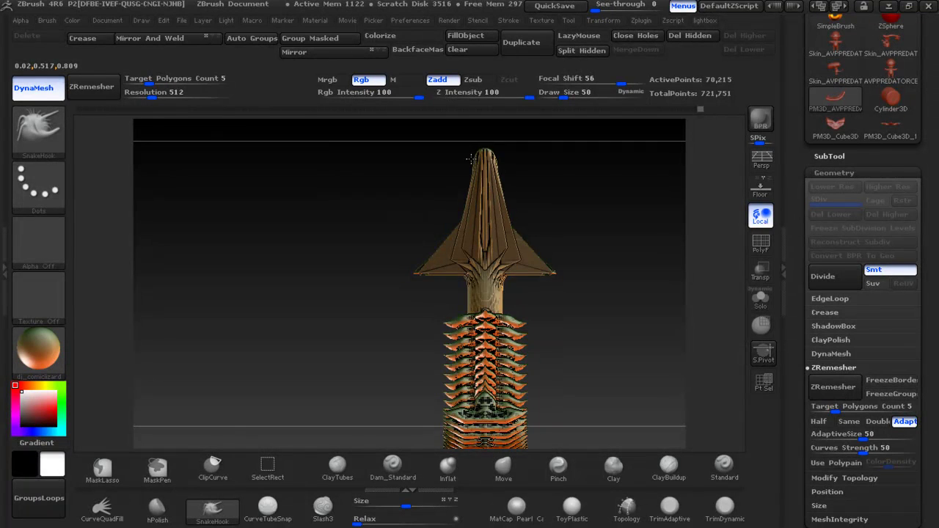
{"action": "left_click_drag", "start_coordinate": [400, 206], "coordinate": [535, 199]}
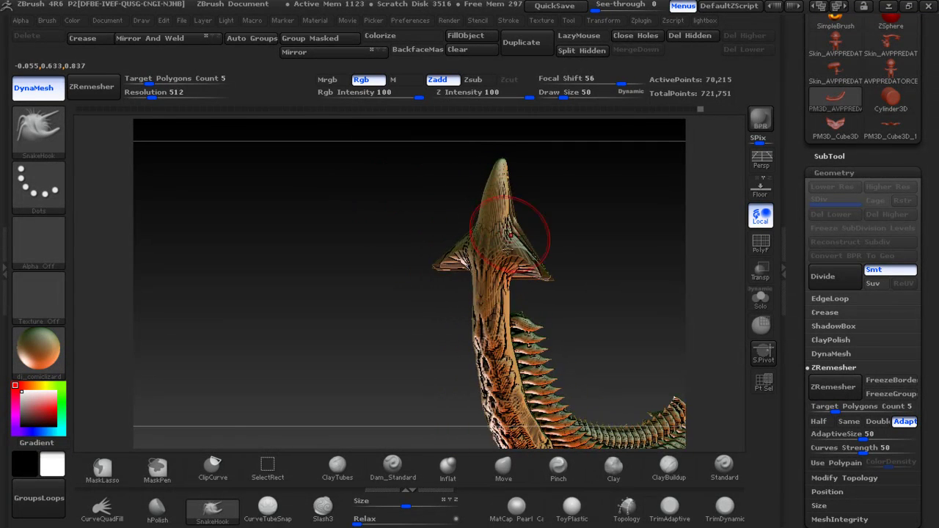
{"action": "left_click_drag", "start_coordinate": [502, 163], "coordinate": [505, 134]}
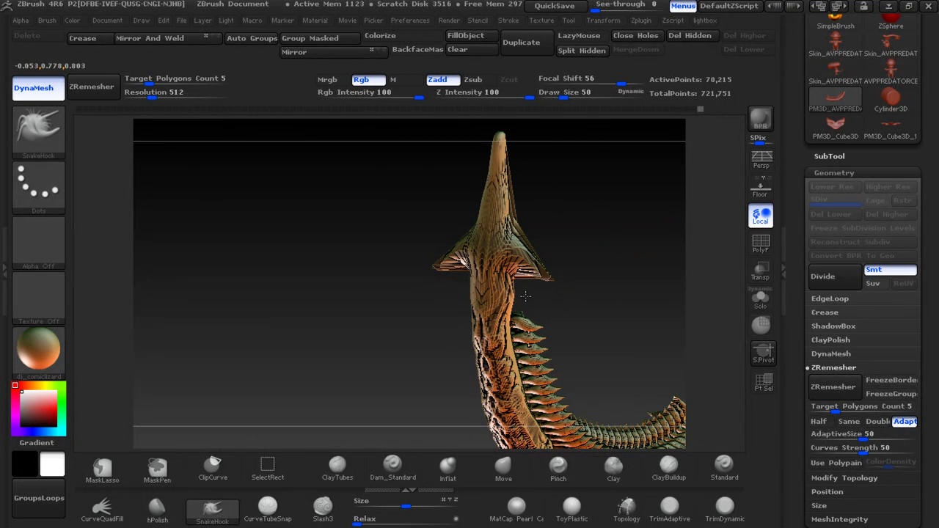
{"action": "key", "text": "ctrl+shift"}
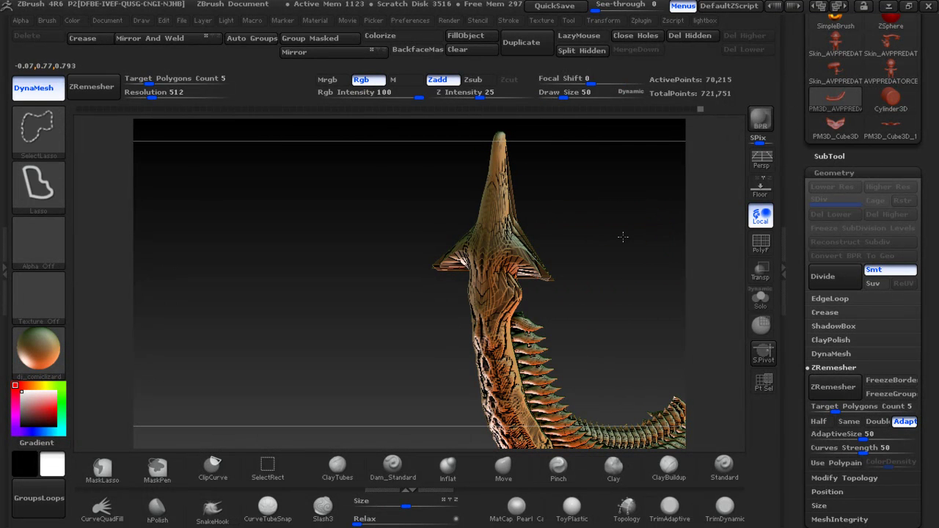
{"action": "left_click", "coordinate": [623, 236], "text": "ctrl+shift"}
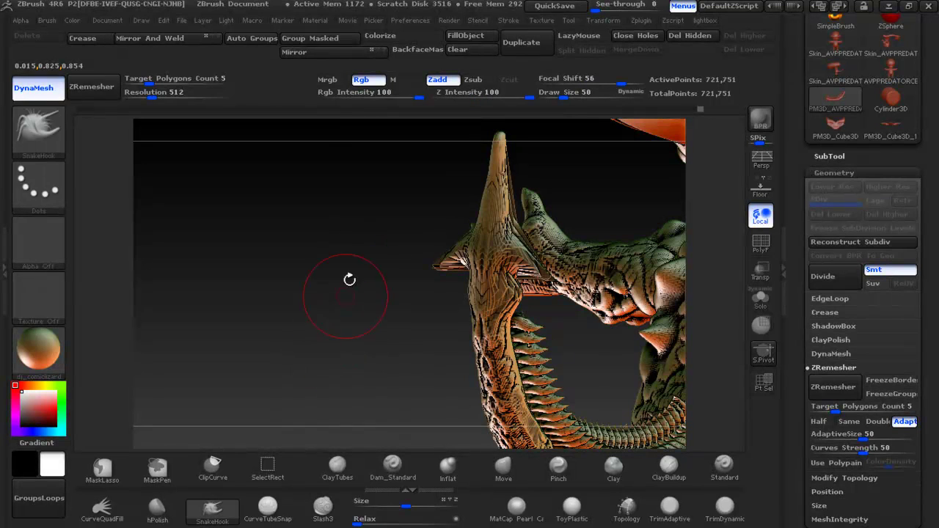
Save the creature over PM3D_AVPPREDATORCB1.ztl, confirming the overwrite
{"action": "left_click_drag", "start_coordinate": [350, 259], "coordinate": [293, 412], "text": "ctrl+shift"}
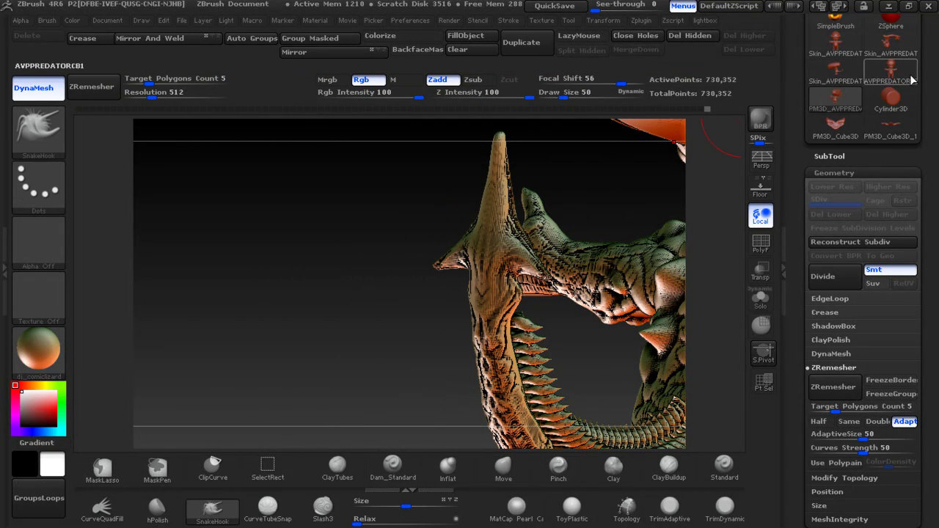
{"action": "scroll", "coordinate": [881, 26], "scroll_direction": "up", "scroll_amount": 5}
{"action": "left_click", "coordinate": [893, 43]}
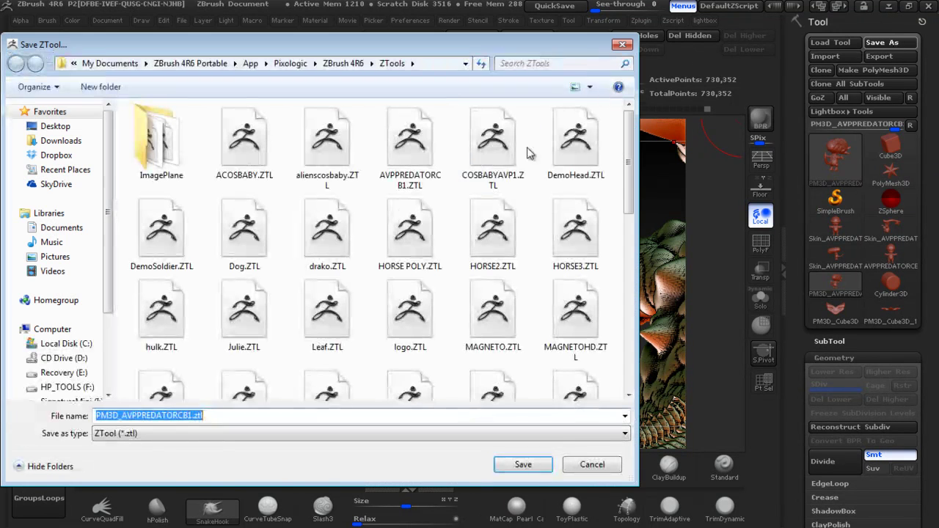
{"action": "left_click", "coordinate": [538, 467]}
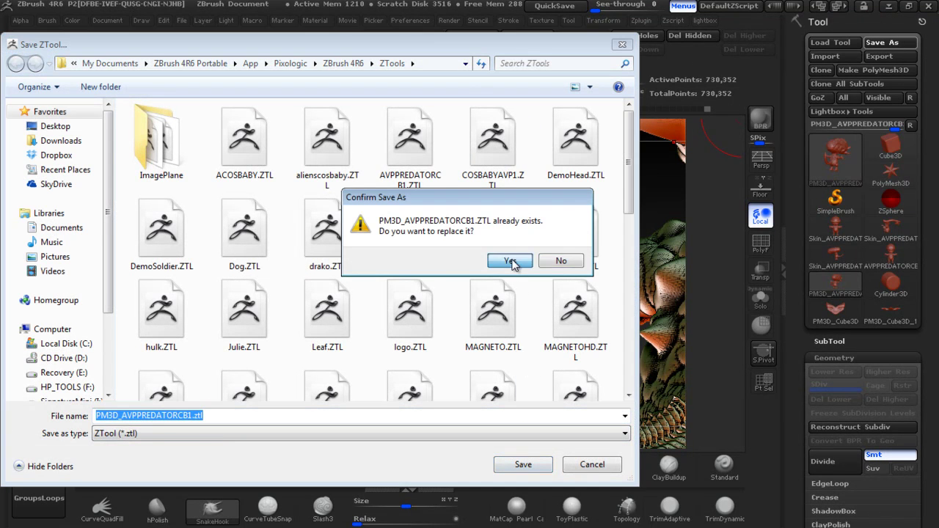
{"action": "left_click", "coordinate": [512, 262]}
{"action": "left_click_drag", "start_coordinate": [398, 234], "coordinate": [516, 251]}
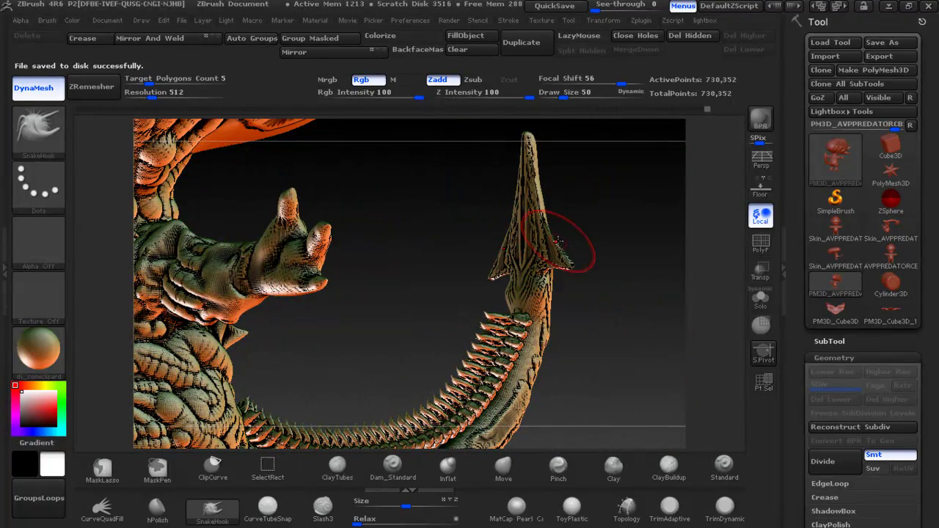
Smooth the tail's arrowhead and pull thin spikes from it with SnakeHook at Draw Size 18
{"action": "mouse_move", "coordinate": [520, 250]}
{"action": "left_mouse_down", "text": "shift"}
{"action": "mouse_move", "coordinate": [528, 168]}
{"action": "mouse_move", "coordinate": [500, 262]}
{"action": "left_mouse_up", "text": "shift"}
{"action": "mouse_move", "coordinate": [553, 162]}
{"action": "left_mouse_down"}
{"action": "mouse_move", "coordinate": [576, 210]}
{"action": "mouse_move", "coordinate": [566, 226]}
{"action": "mouse_move", "coordinate": [585, 226]}
{"action": "left_mouse_up"}
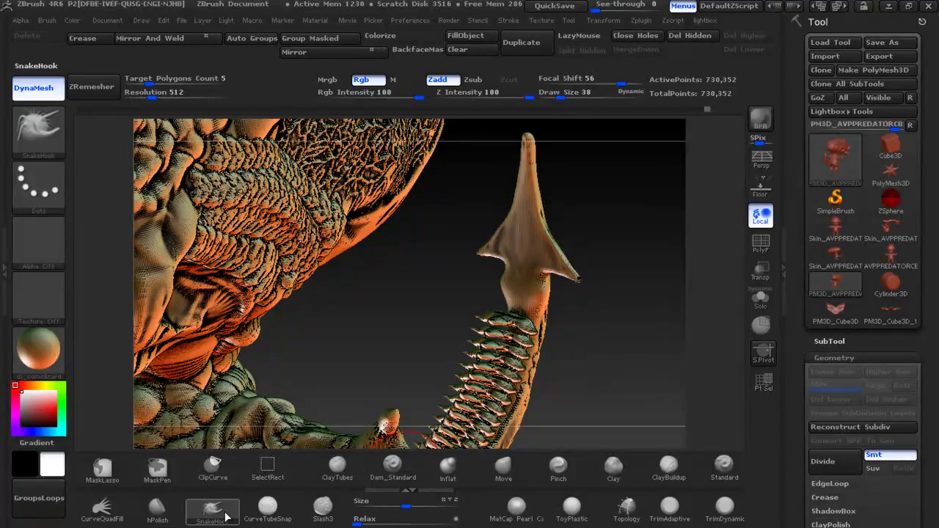
{"action": "key", "text": "b"}
{"action": "key", "text": "Escape"}
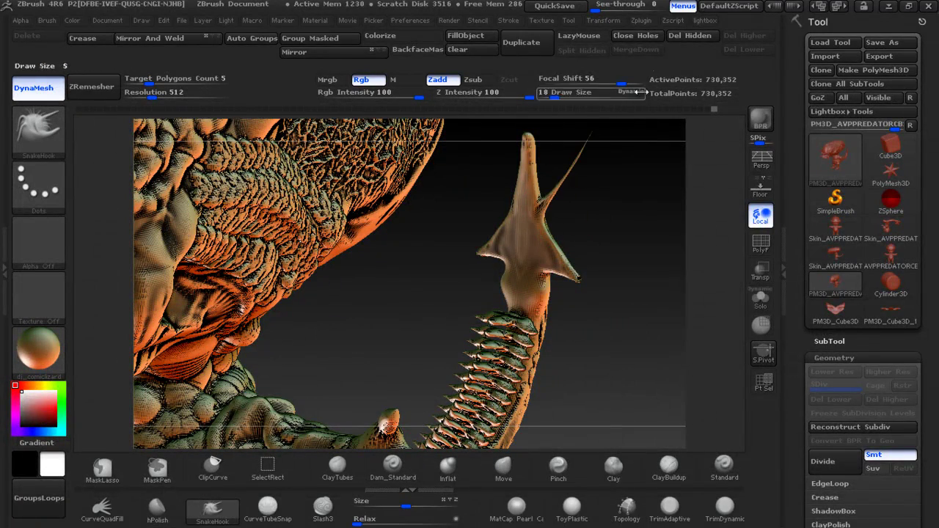
{"action": "mouse_move", "coordinate": [595, 220]}
{"action": "left_mouse_down"}
{"action": "mouse_move", "coordinate": [604, 225]}
{"action": "mouse_move", "coordinate": [589, 228]}
{"action": "left_mouse_up"}
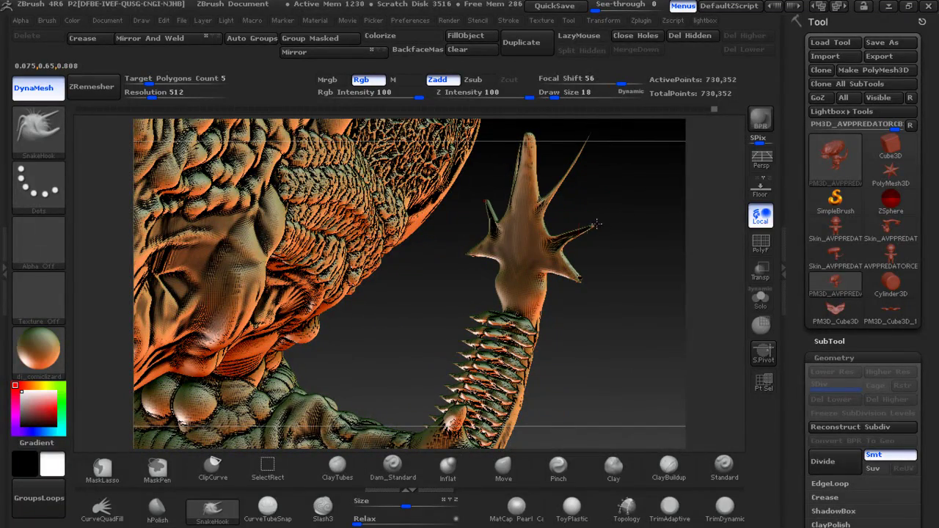
{"action": "left_click_drag", "start_coordinate": [545, 277], "coordinate": [566, 311]}
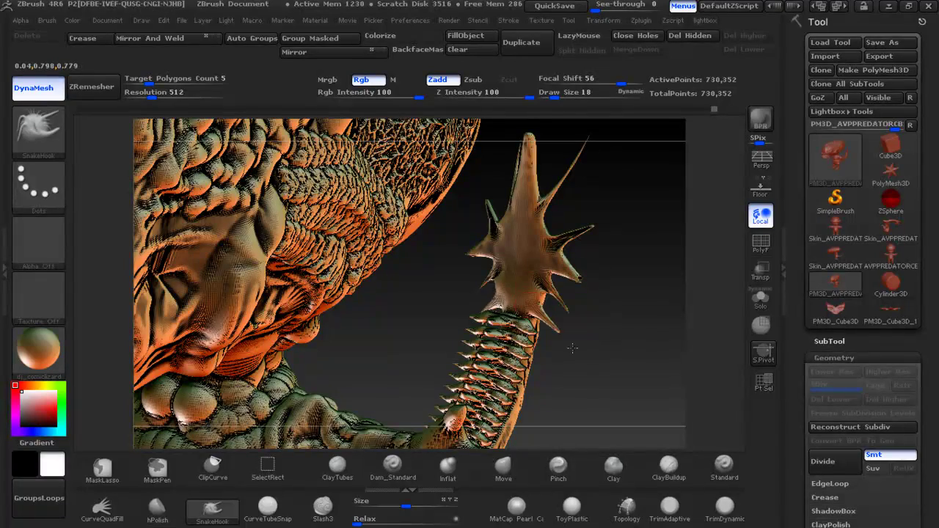
{"action": "left_click_drag", "start_coordinate": [565, 346], "coordinate": [522, 297]}
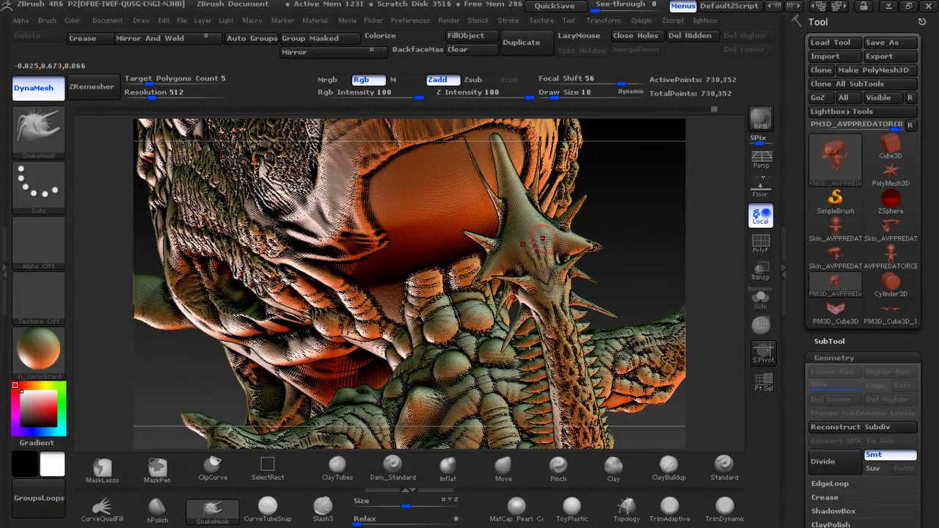
{"action": "left_click_drag", "start_coordinate": [614, 168], "coordinate": [502, 155]}
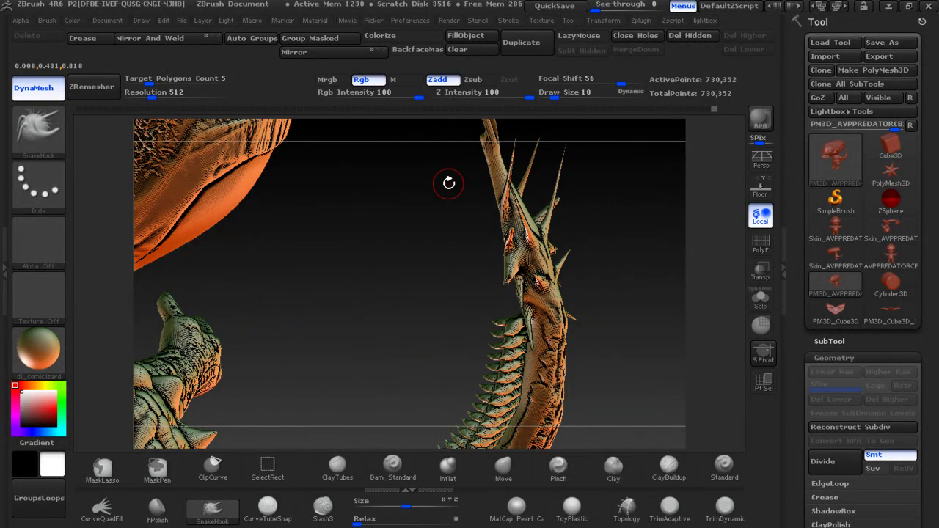
{"action": "key", "text": "f"}
{"action": "left_click_drag", "start_coordinate": [539, 231], "coordinate": [603, 215]}
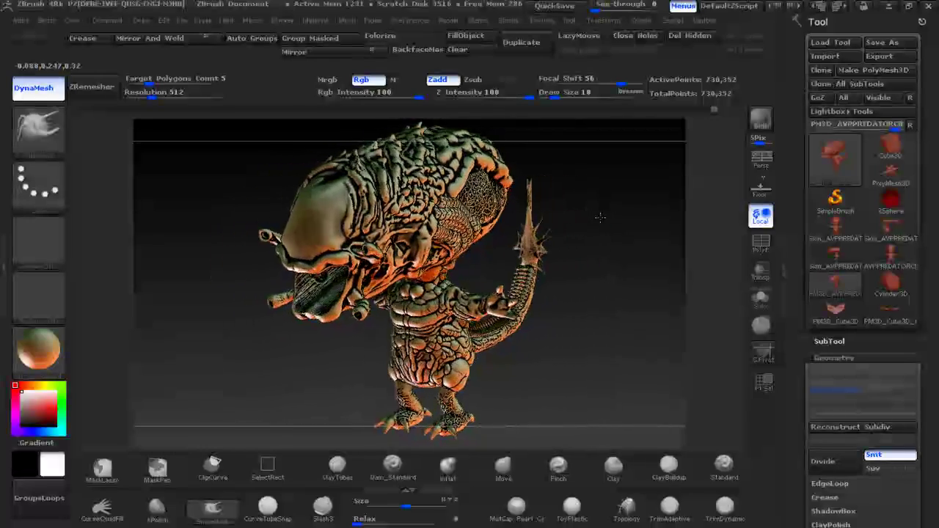
{"action": "key", "text": "ctrl"}
{"action": "mouse_move", "coordinate": [590, 209]}
{"action": "left_mouse_down"}
{"action": "mouse_move", "coordinate": [582, 218]}
{"action": "mouse_move", "coordinate": [692, 170]}
{"action": "mouse_move", "coordinate": [608, 189]}
{"action": "mouse_move", "coordinate": [617, 193]}
{"action": "left_mouse_up"}
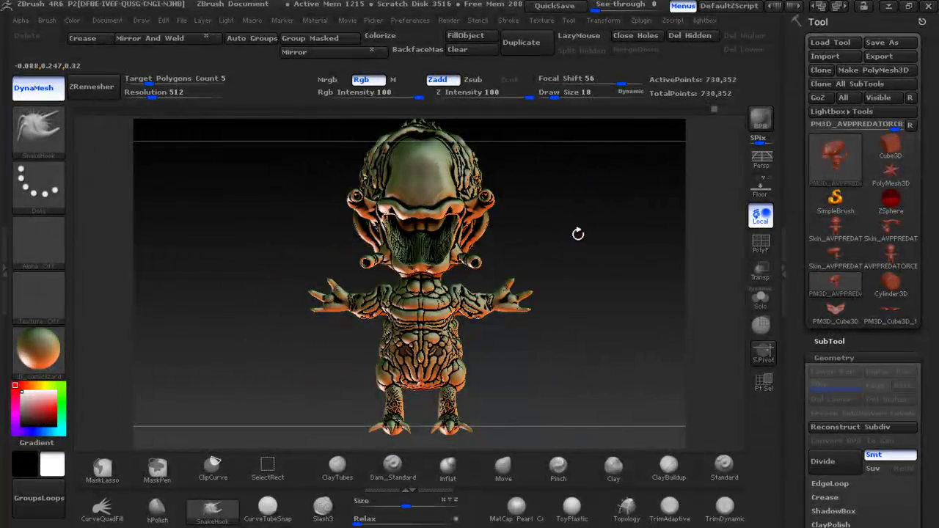
{"action": "left_click_drag", "start_coordinate": [565, 227], "coordinate": [648, 226]}
{"action": "mouse_move", "coordinate": [599, 236]}
{"action": "left_mouse_down"}
{"action": "mouse_move", "coordinate": [649, 217]}
{"action": "mouse_move", "coordinate": [566, 237]}
{"action": "left_mouse_up"}
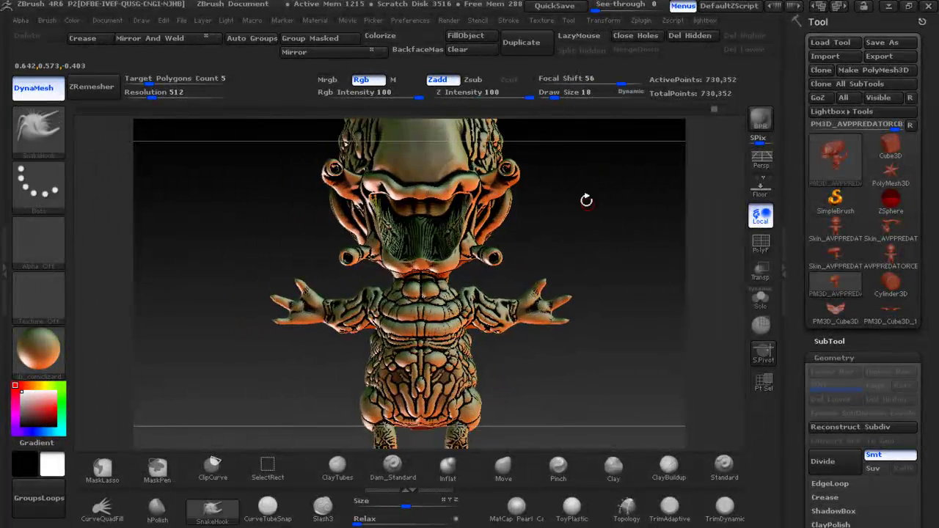
{"action": "key", "text": "alt+Tab"}
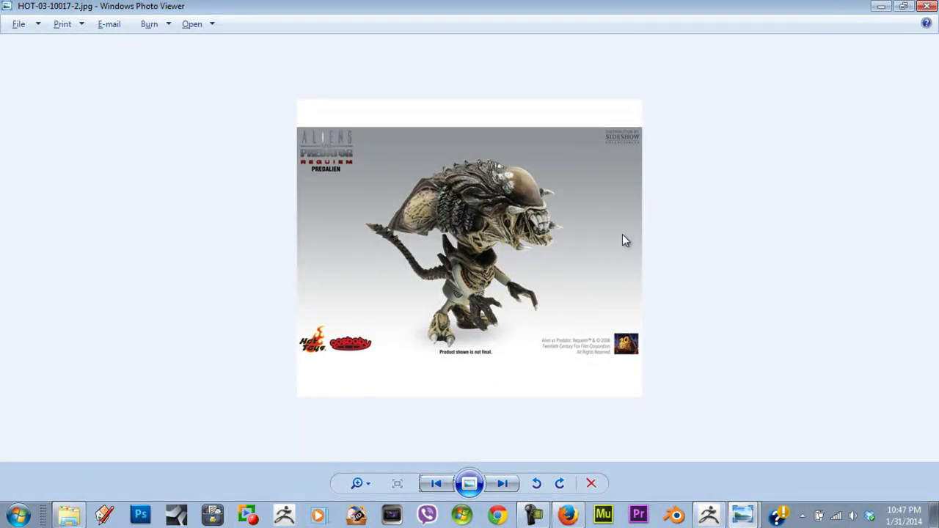
{"action": "key", "text": "alt+Tab"}
{"action": "left_click_drag", "start_coordinate": [593, 258], "coordinate": [521, 329]}
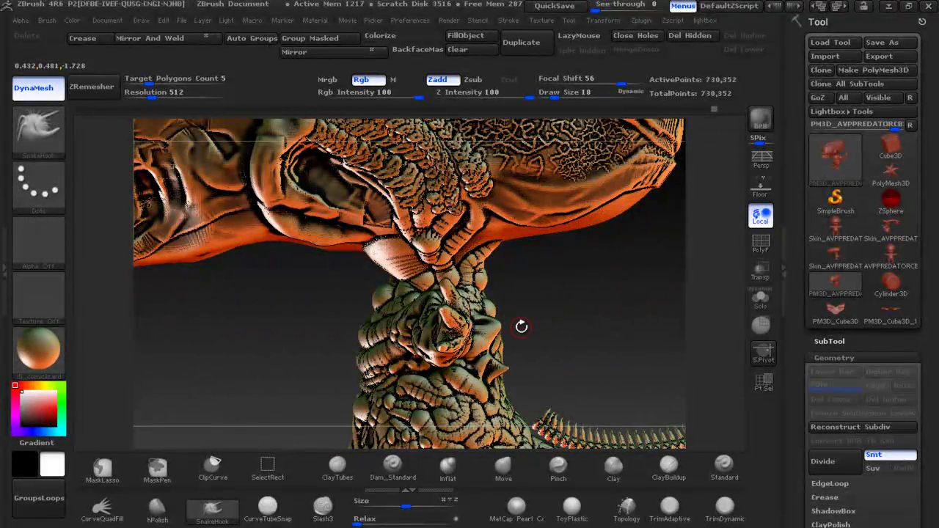
Enlarge SnakeHook, set Focal Shift to 0, and pull two curved spikes from the neck
{"action": "key", "text": "bracketright"}
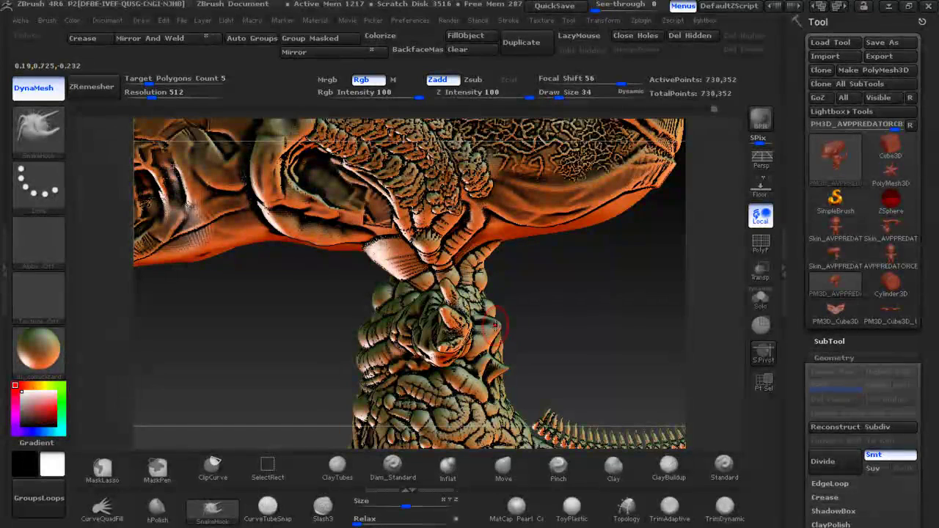
{"action": "key", "text": "ctrl+z"}
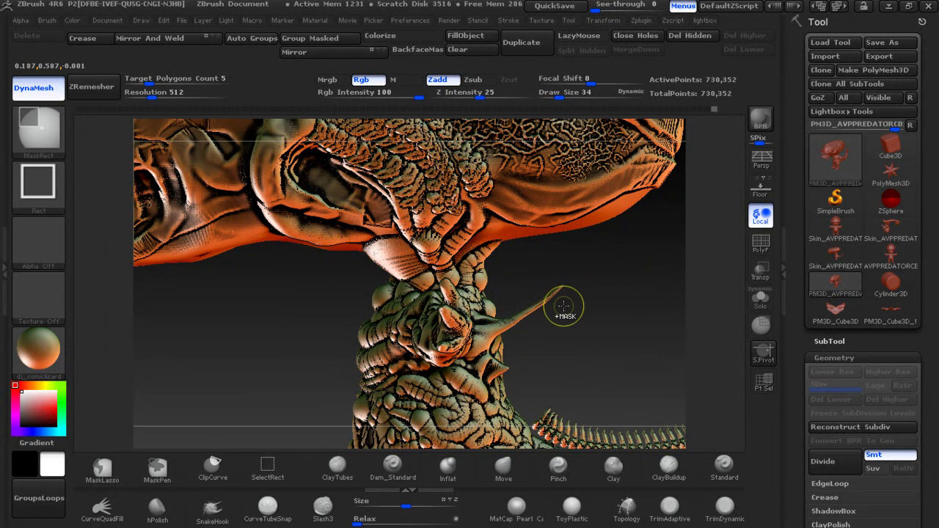
{"action": "left_click_drag", "start_coordinate": [620, 82], "coordinate": [582, 81]}
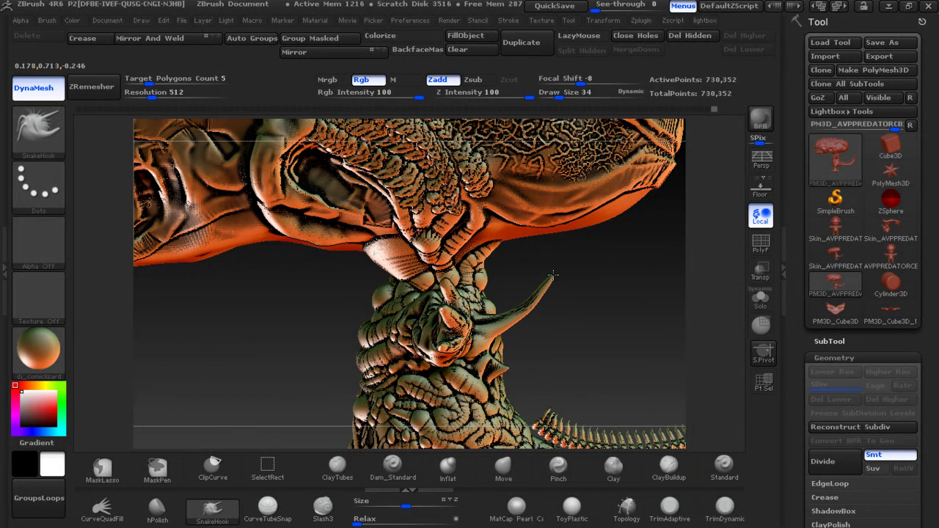
{"action": "left_click_drag", "start_coordinate": [516, 368], "coordinate": [550, 352]}
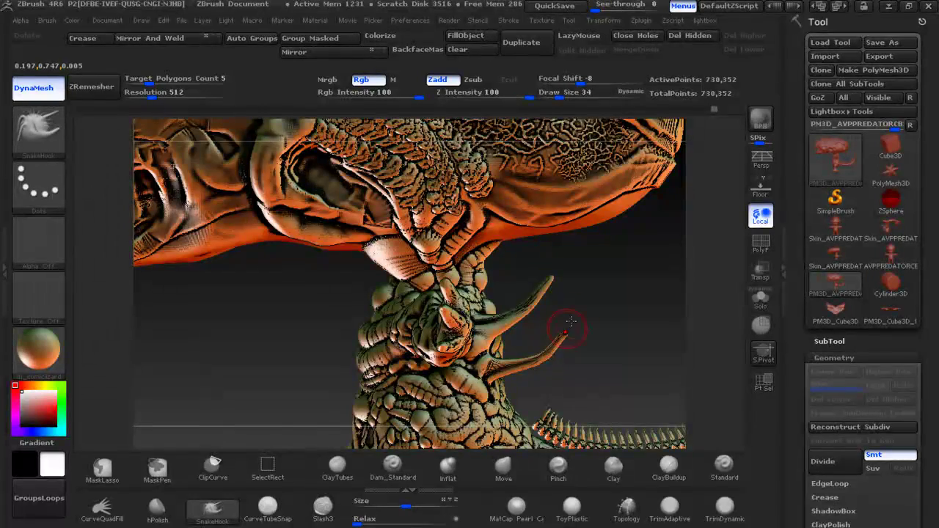
{"action": "left_click_drag", "start_coordinate": [602, 301], "coordinate": [514, 293]}
{"action": "left_click_drag", "start_coordinate": [220, 191], "coordinate": [309, 191]}
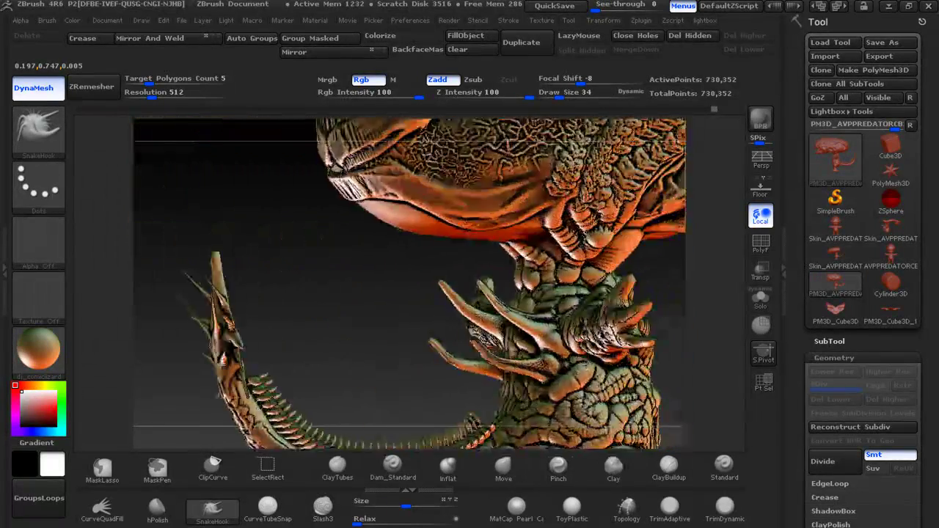
{"action": "left_click_drag", "start_coordinate": [220, 220], "coordinate": [308, 220]}
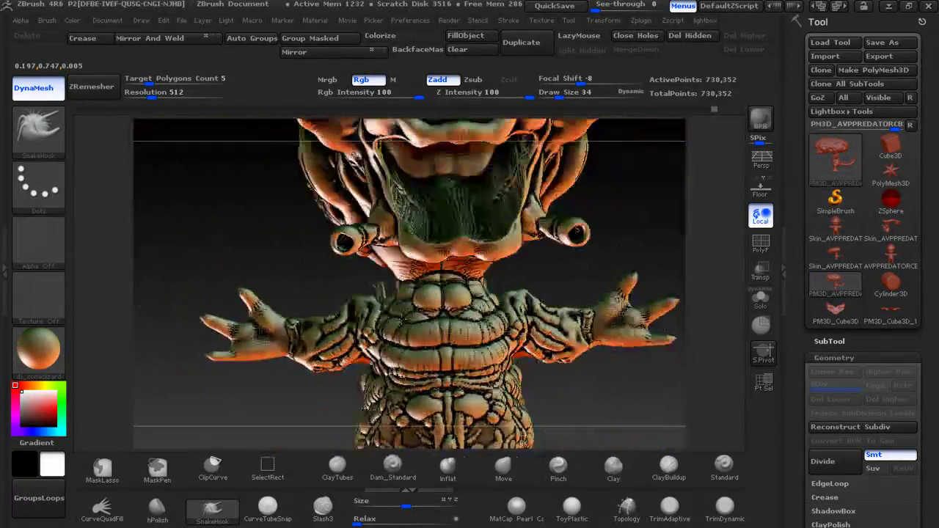
Lengthen the shoulder spikes, reshape the neck side, and frame the whole creature
{"action": "mouse_move", "coordinate": [518, 286]}
{"action": "left_mouse_down"}
{"action": "mouse_move", "coordinate": [524, 274]}
{"action": "mouse_move", "coordinate": [535, 292]}
{"action": "mouse_move", "coordinate": [627, 302]}
{"action": "mouse_move", "coordinate": [570, 331]}
{"action": "left_mouse_up"}
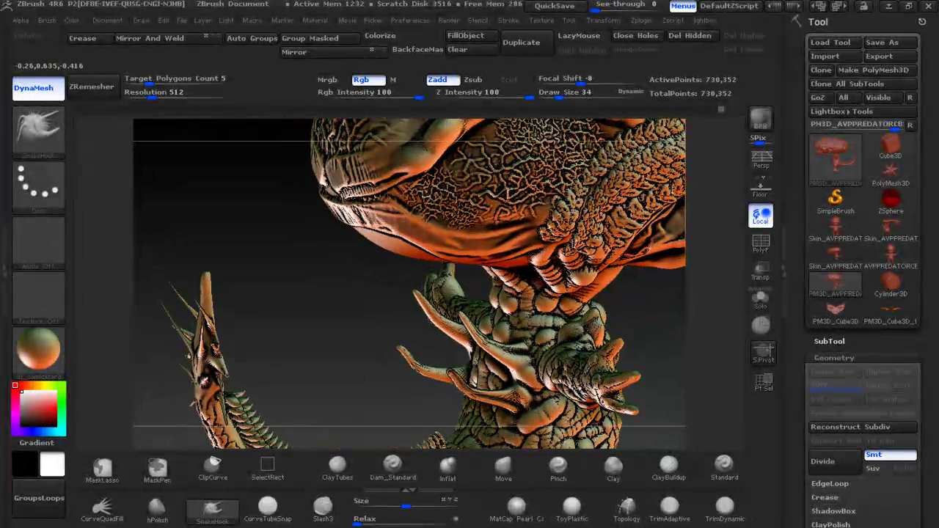
{"action": "left_click_drag", "start_coordinate": [558, 308], "coordinate": [669, 188]}
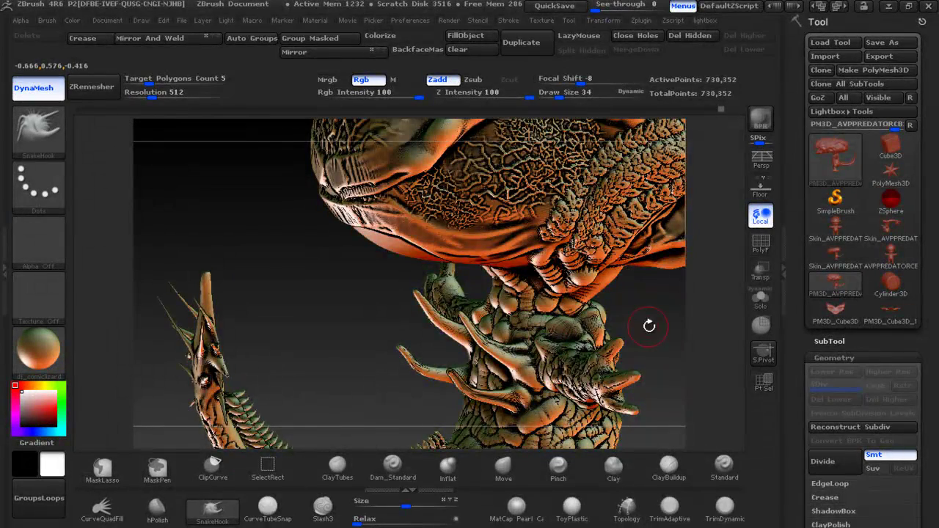
{"action": "left_click_drag", "start_coordinate": [644, 328], "coordinate": [617, 353]}
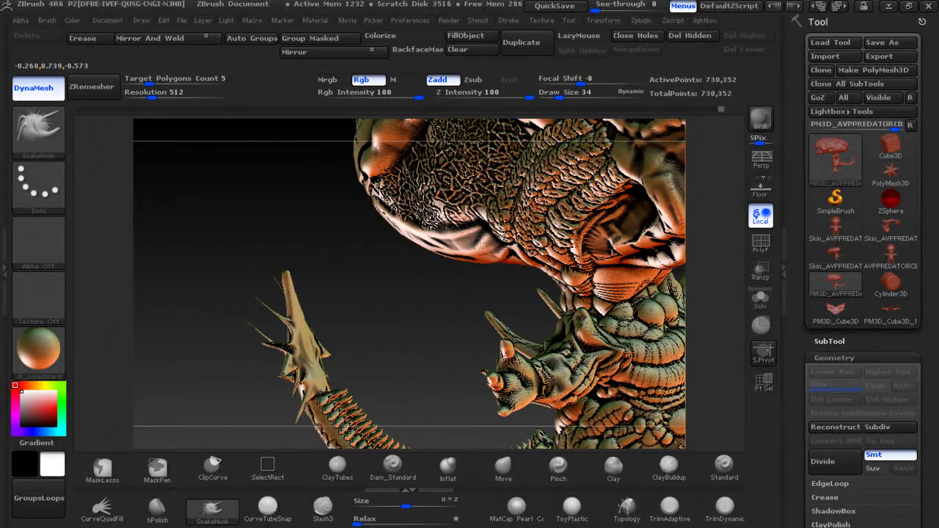
{"action": "key", "text": "f"}
{"action": "left_click_drag", "start_coordinate": [567, 342], "coordinate": [509, 277]}
{"action": "mouse_move", "coordinate": [439, 268]}
{"action": "left_mouse_down"}
{"action": "mouse_move", "coordinate": [339, 434]}
{"action": "mouse_move", "coordinate": [541, 367]}
{"action": "mouse_move", "coordinate": [496, 344]}
{"action": "mouse_move", "coordinate": [609, 281]}
{"action": "left_mouse_up"}
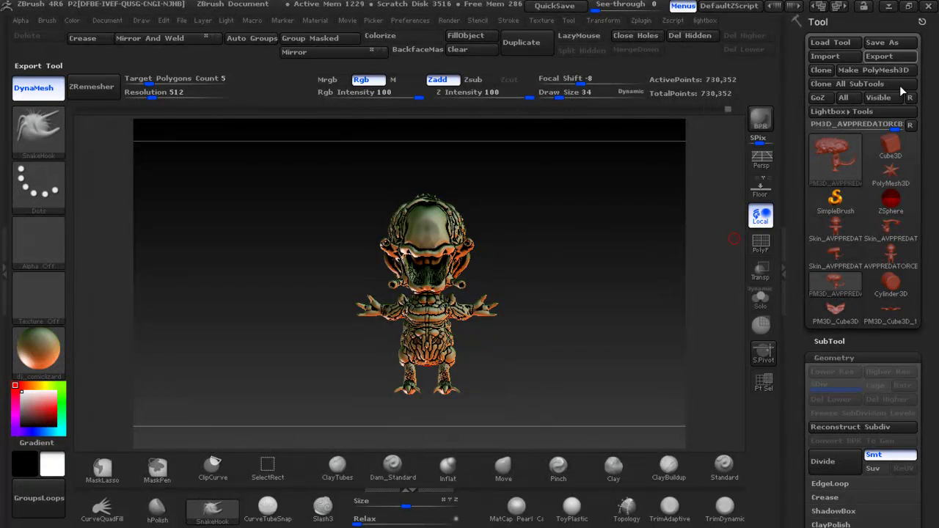
Append a Sphere3D subtool, make it active, and turn on Transp for the other subtools
{"action": "left_click", "coordinate": [830, 339]}
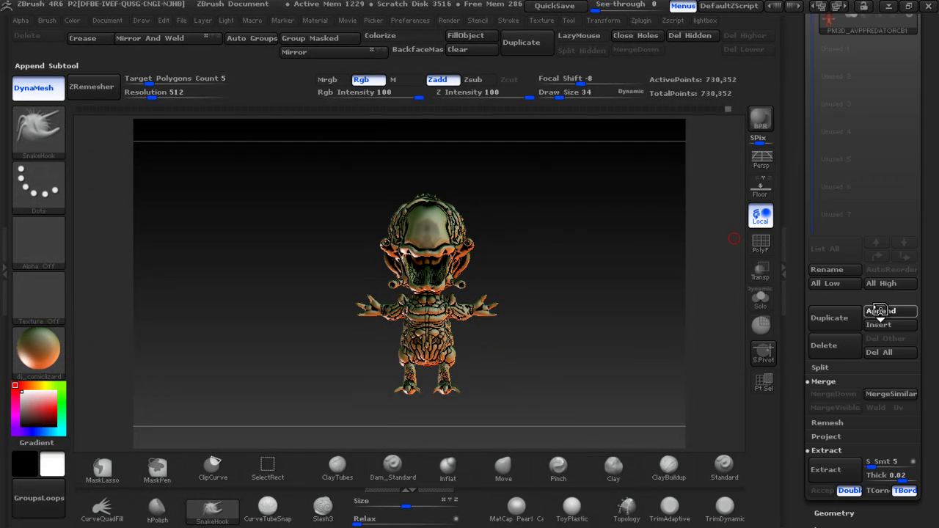
{"action": "left_click", "coordinate": [879, 311]}
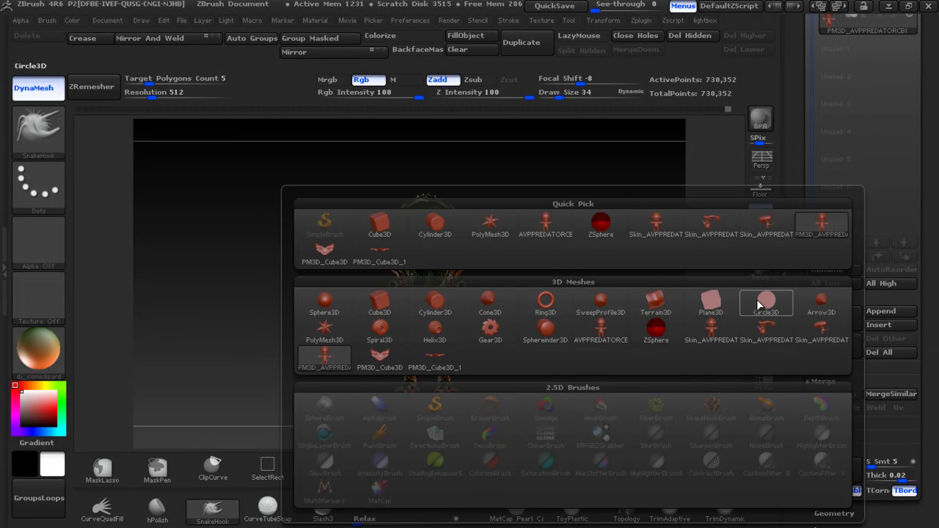
{"action": "left_click", "coordinate": [337, 309]}
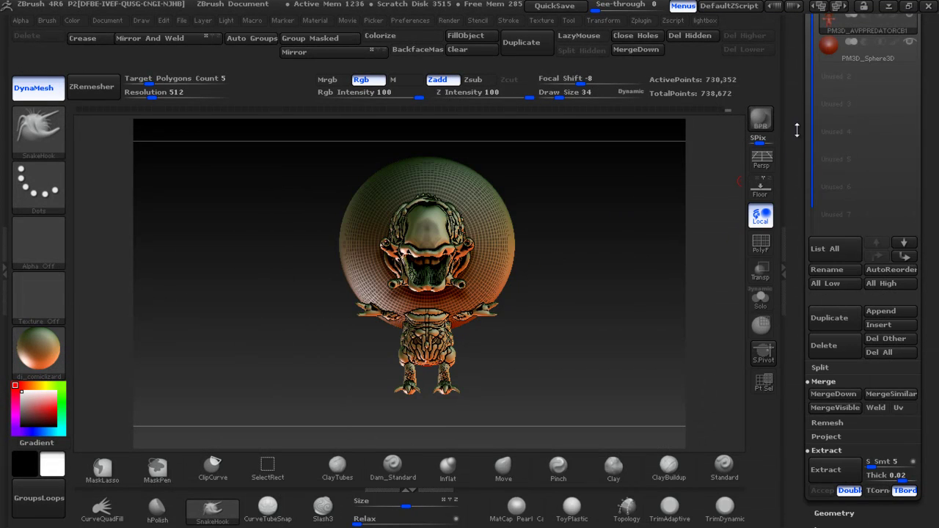
{"action": "left_click", "coordinate": [843, 53]}
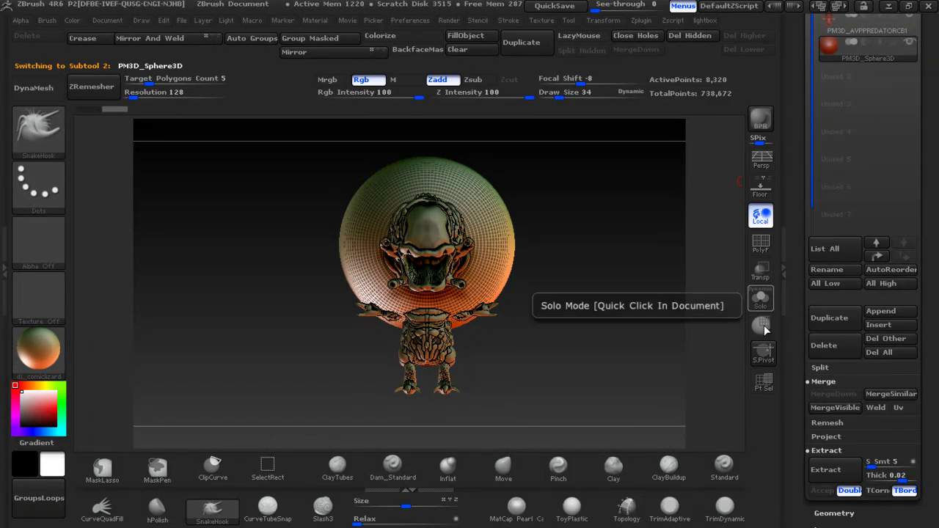
{"action": "left_click", "coordinate": [760, 273]}
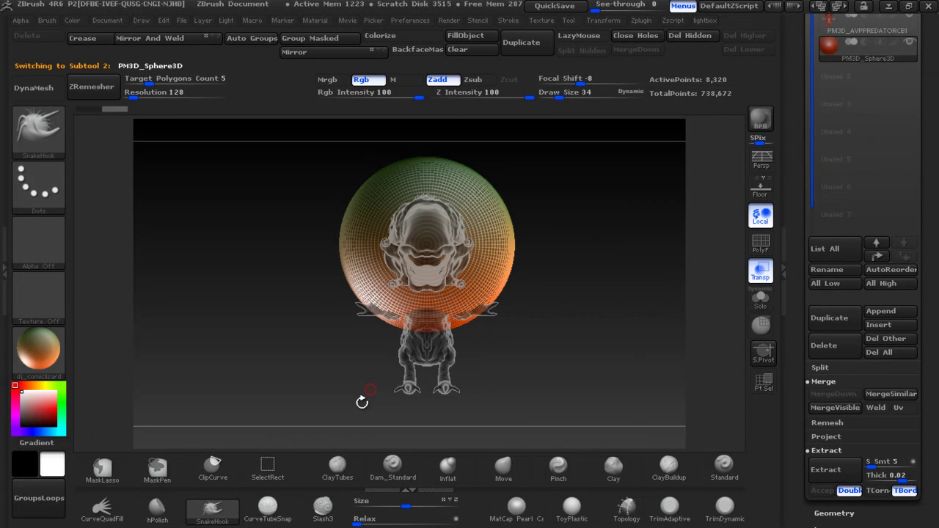
Shrink the new sphere and drag it onto the creature's head with Transpose Move
{"action": "left_click_drag", "start_coordinate": [407, 508], "coordinate": [360, 507]}
{"action": "mouse_move", "coordinate": [552, 268]}
{"action": "left_mouse_down"}
{"action": "mouse_move", "coordinate": [623, 271]}
{"action": "mouse_move", "coordinate": [614, 268]}
{"action": "left_mouse_up"}
{"action": "key", "text": "r"}
{"action": "left_click", "coordinate": [363, 242]}
{"action": "left_click_drag", "start_coordinate": [363, 242], "coordinate": [497, 247]}
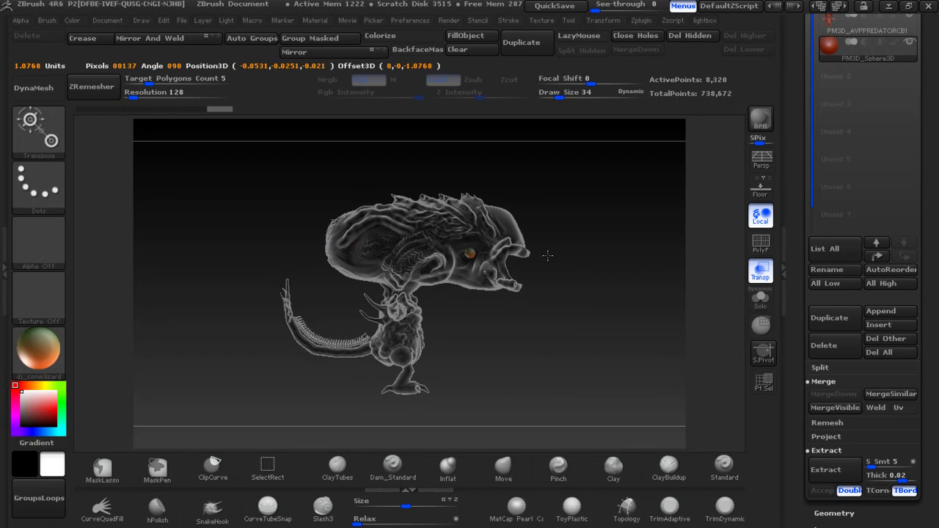
{"action": "mouse_move", "coordinate": [562, 237]}
{"action": "left_mouse_down"}
{"action": "mouse_move", "coordinate": [363, 243]}
{"action": "mouse_move", "coordinate": [440, 243]}
{"action": "left_mouse_up"}
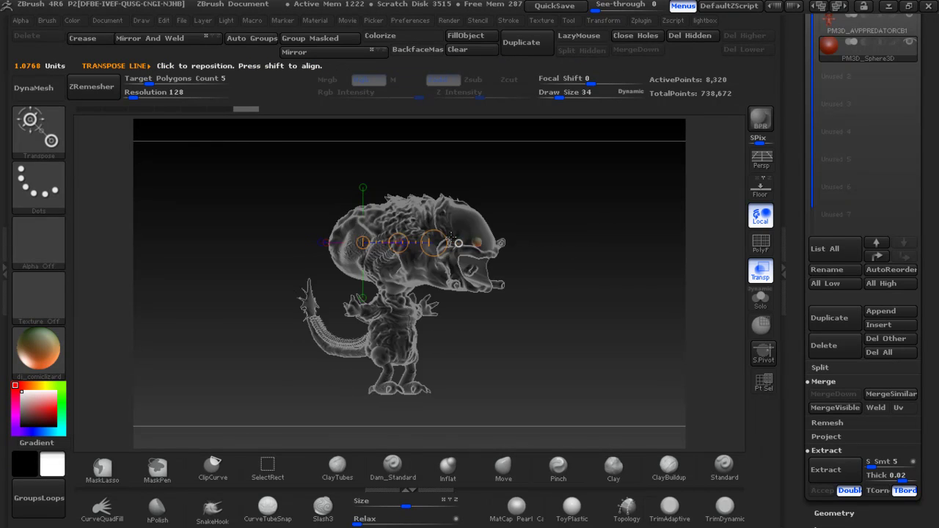
{"action": "mouse_move", "coordinate": [475, 204]}
{"action": "left_mouse_down", "text": "alt"}
{"action": "mouse_move", "coordinate": [381, 233]}
{"action": "mouse_move", "coordinate": [528, 243]}
{"action": "left_mouse_up", "text": "alt"}
{"action": "mouse_move", "coordinate": [444, 243]}
{"action": "left_mouse_down"}
{"action": "mouse_move", "coordinate": [563, 235]}
{"action": "mouse_move", "coordinate": [557, 245]}
{"action": "left_mouse_up"}
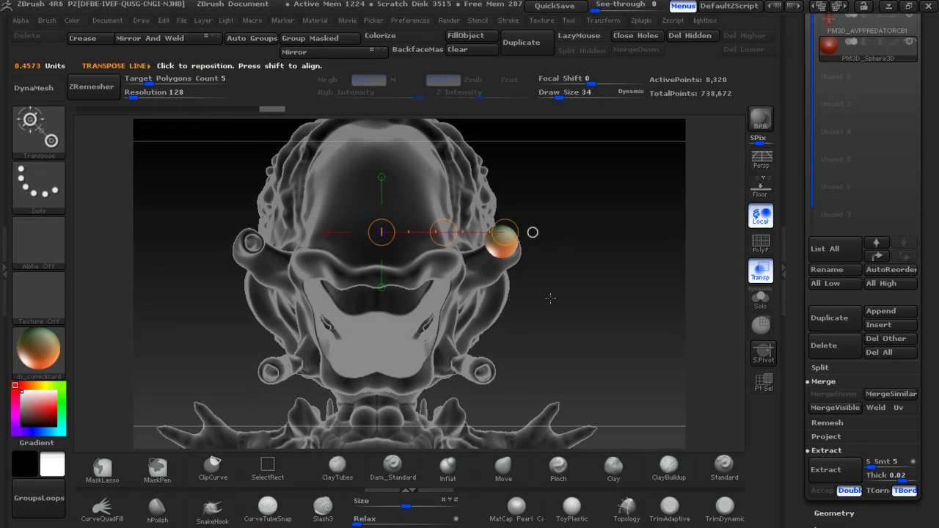
Shrink the sphere further and slide it to the upper jaw tip, checking front and side views
{"action": "left_click_drag", "start_coordinate": [405, 504], "coordinate": [370, 501]}
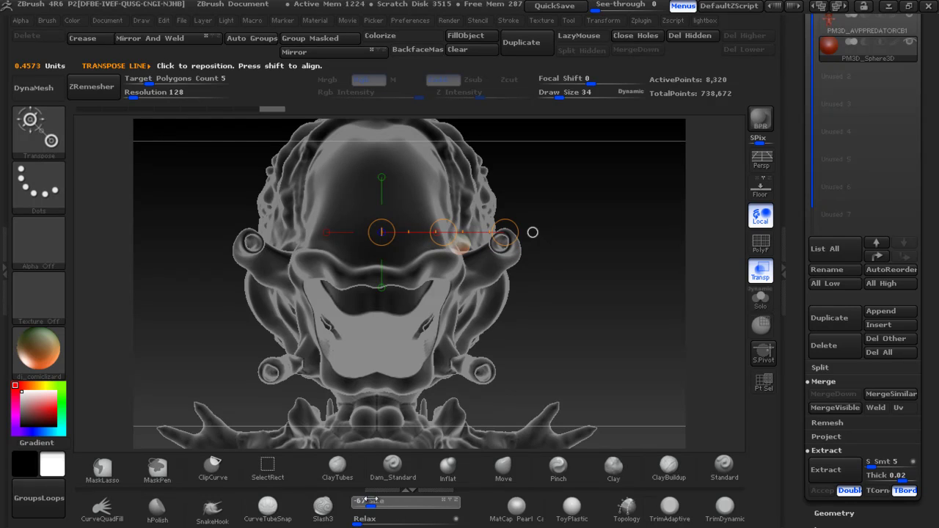
{"action": "left_click_drag", "start_coordinate": [646, 330], "coordinate": [514, 323]}
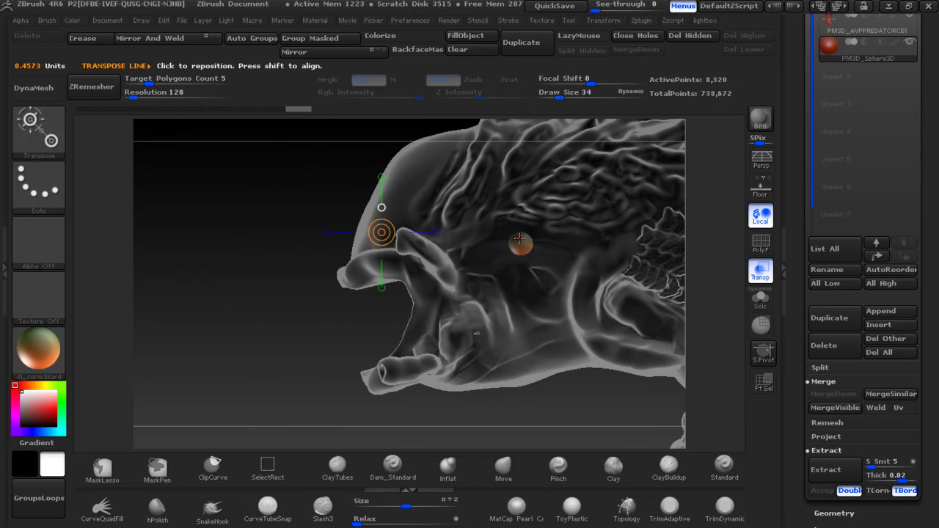
{"action": "left_click_drag", "start_coordinate": [608, 239], "coordinate": [445, 245]}
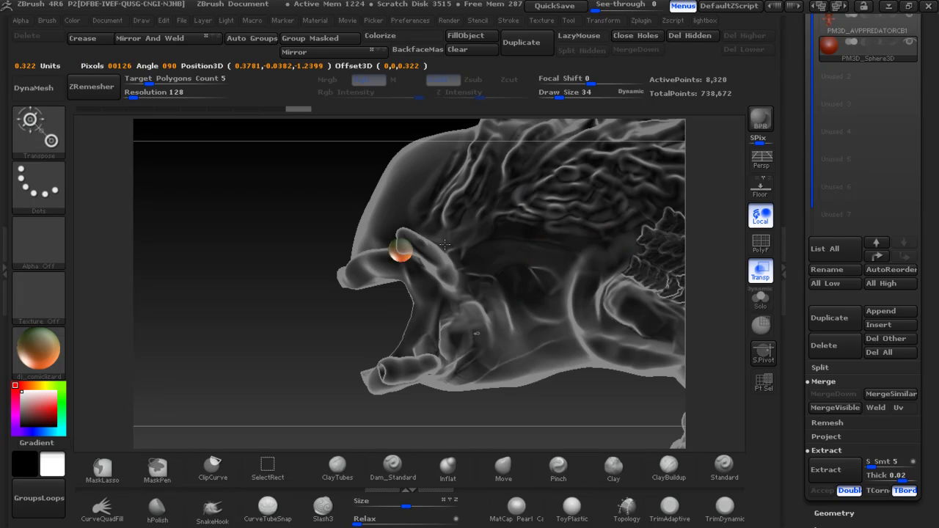
{"action": "left_click_drag", "start_coordinate": [268, 199], "coordinate": [441, 209]}
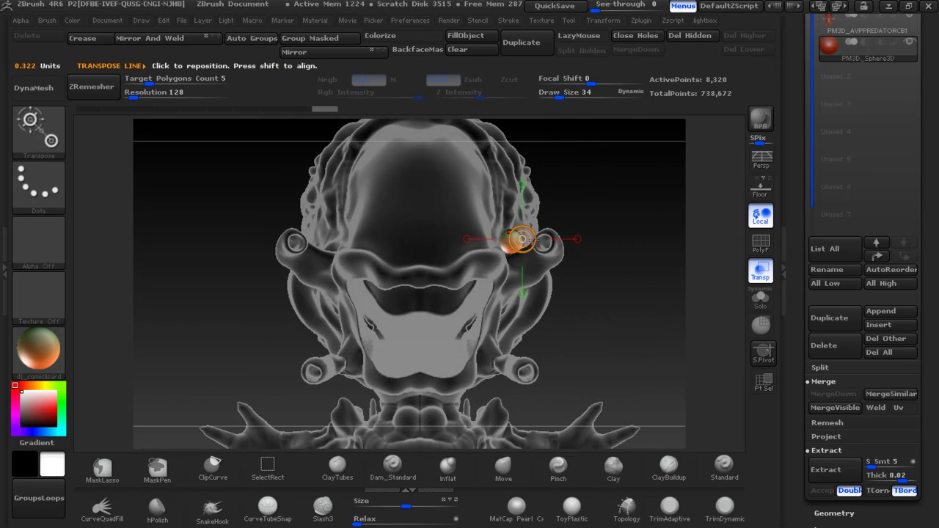
{"action": "mouse_move", "coordinate": [504, 248]}
{"action": "left_mouse_down"}
{"action": "mouse_move", "coordinate": [592, 245]}
{"action": "mouse_move", "coordinate": [581, 248]}
{"action": "left_mouse_up"}
{"action": "left_click_drag", "start_coordinate": [633, 336], "coordinate": [581, 331]}
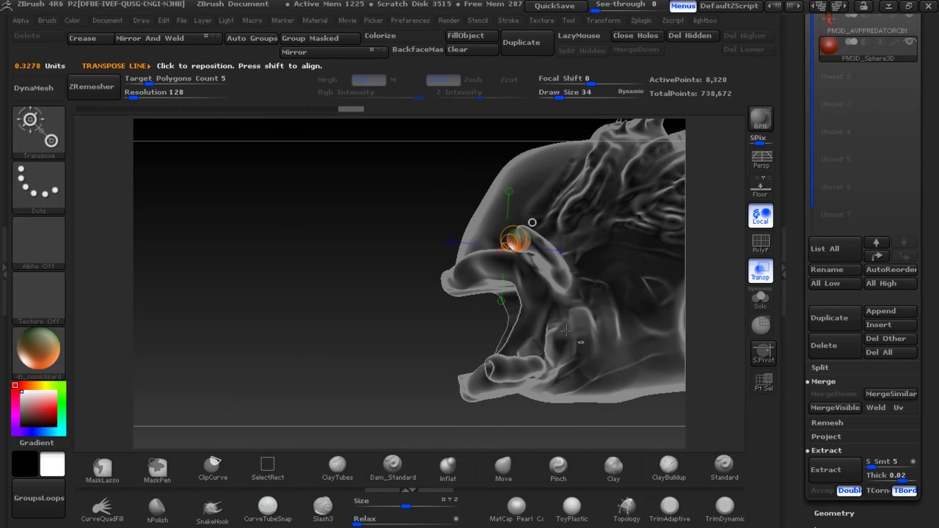
{"action": "left_click_drag", "start_coordinate": [525, 336], "coordinate": [485, 321]}
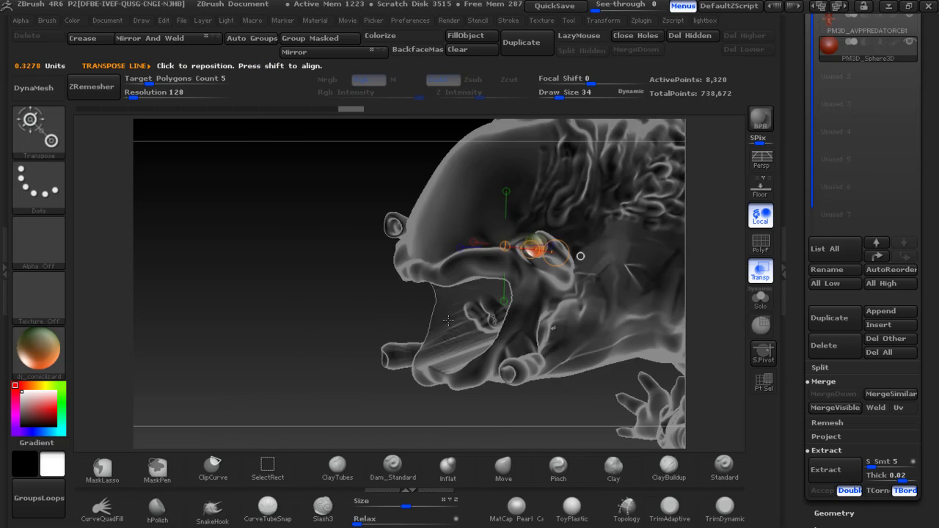
{"action": "left_click_drag", "start_coordinate": [619, 309], "coordinate": [555, 316]}
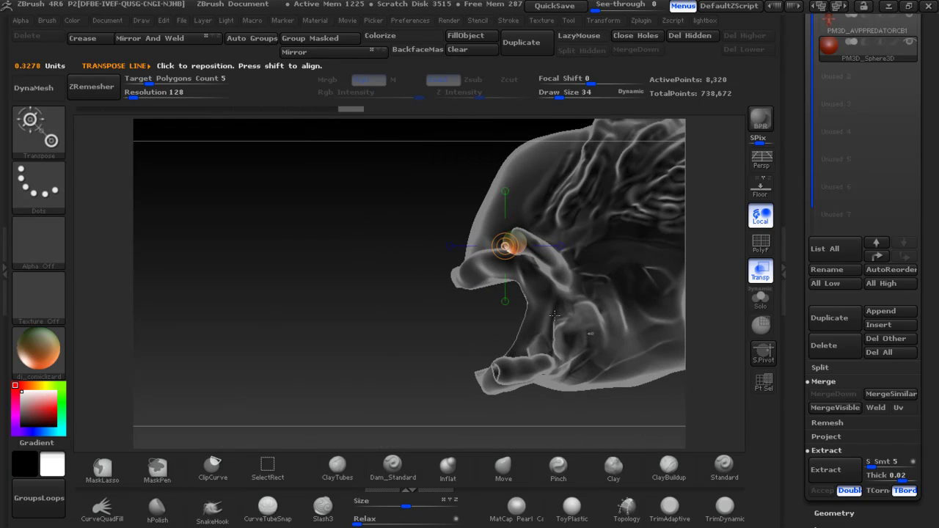
{"action": "left_click", "coordinate": [212, 506]}
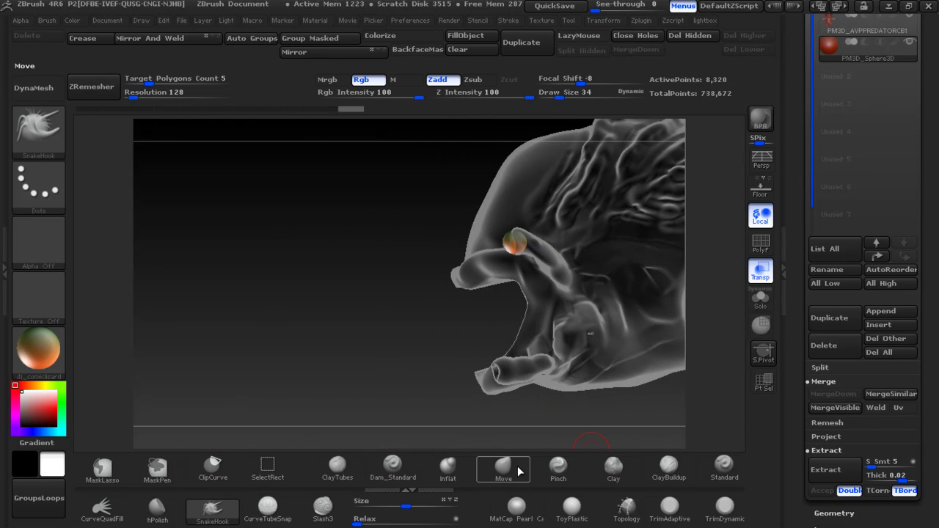
{"action": "key", "text": "b"}
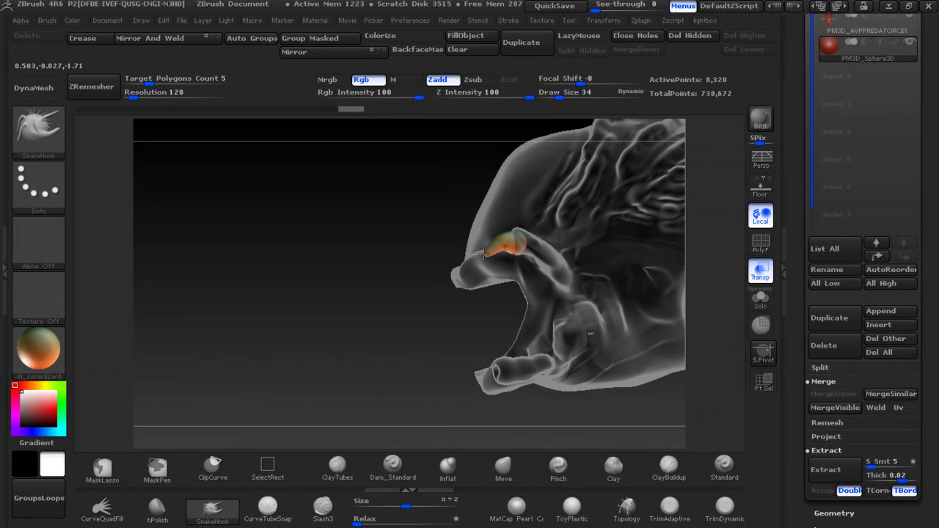
{"action": "left_click_drag", "start_coordinate": [484, 253], "coordinate": [521, 248], "text": "shift"}
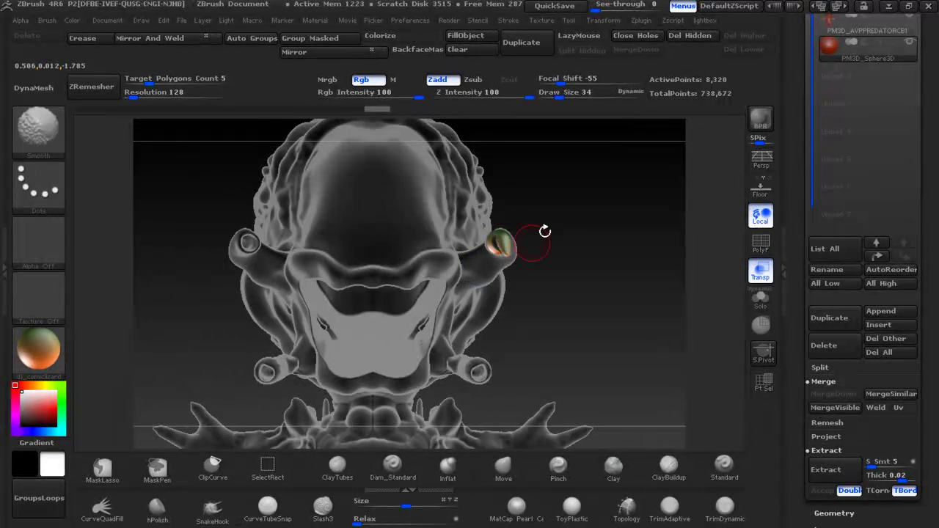
{"action": "left_click", "coordinate": [503, 473]}
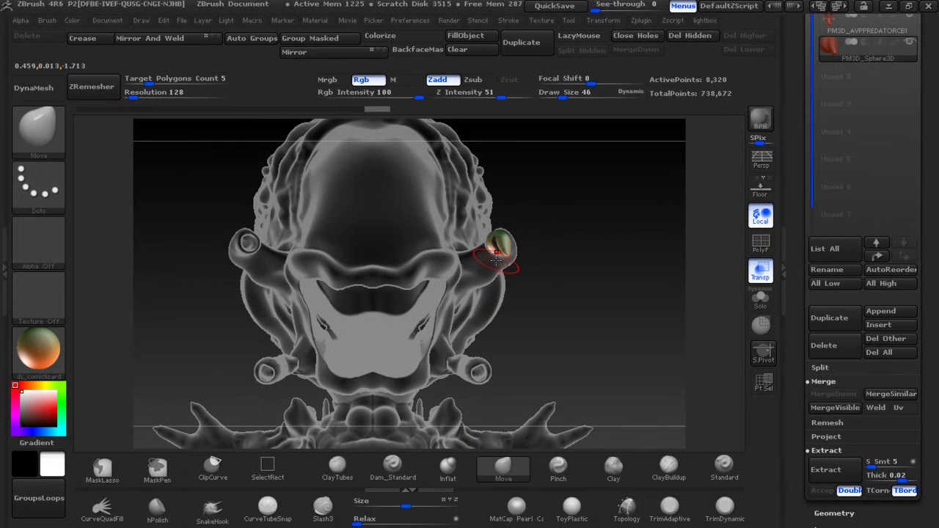
{"action": "key", "text": "alt+Tab"}
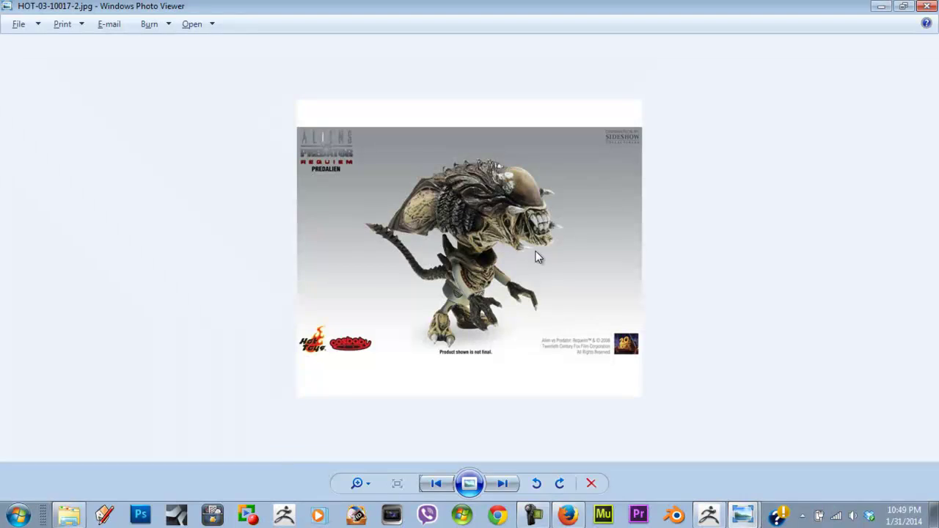
{"action": "key", "text": "alt+Tab"}
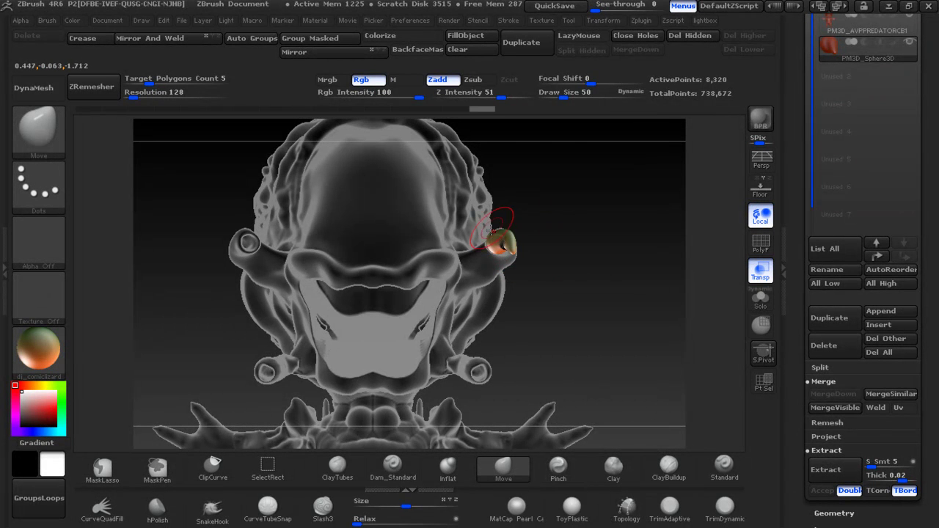
Bend the orange piece into a curved, pinched spike and duplicate it as PM3D_Sphere3D1
{"action": "mouse_move", "coordinate": [497, 224]}
{"action": "left_mouse_down"}
{"action": "mouse_move", "coordinate": [498, 249]}
{"action": "mouse_move", "coordinate": [468, 250]}
{"action": "mouse_move", "coordinate": [520, 269]}
{"action": "left_mouse_up"}
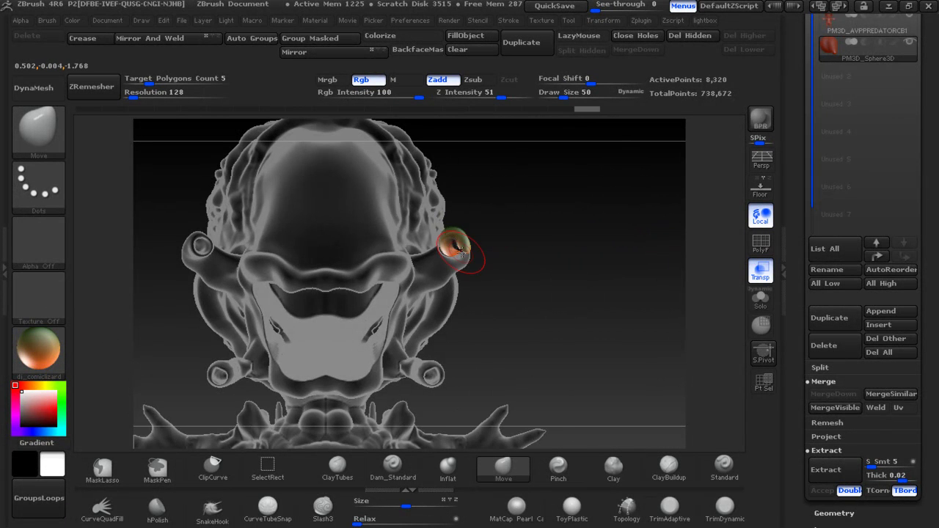
{"action": "mouse_move", "coordinate": [481, 240]}
{"action": "left_mouse_down"}
{"action": "mouse_move", "coordinate": [454, 234]}
{"action": "mouse_move", "coordinate": [481, 250]}
{"action": "left_mouse_up"}
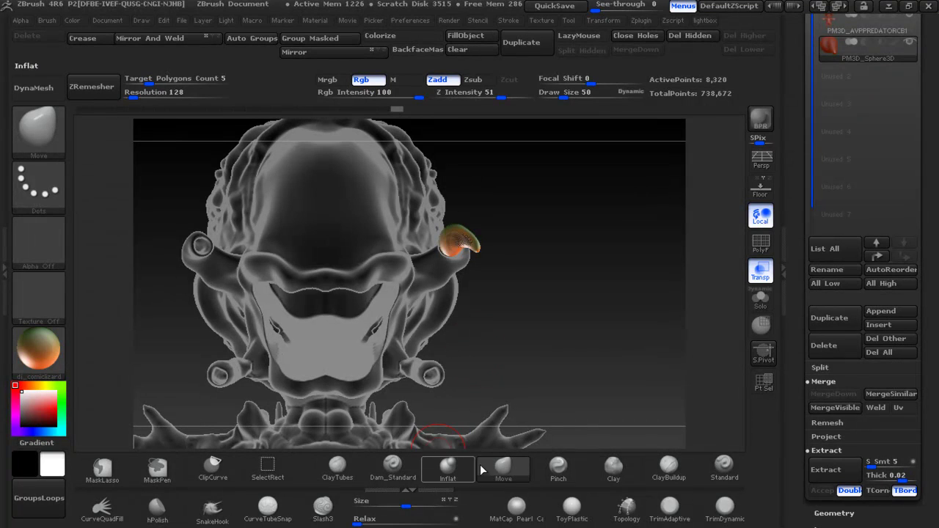
{"action": "left_click", "coordinate": [557, 468]}
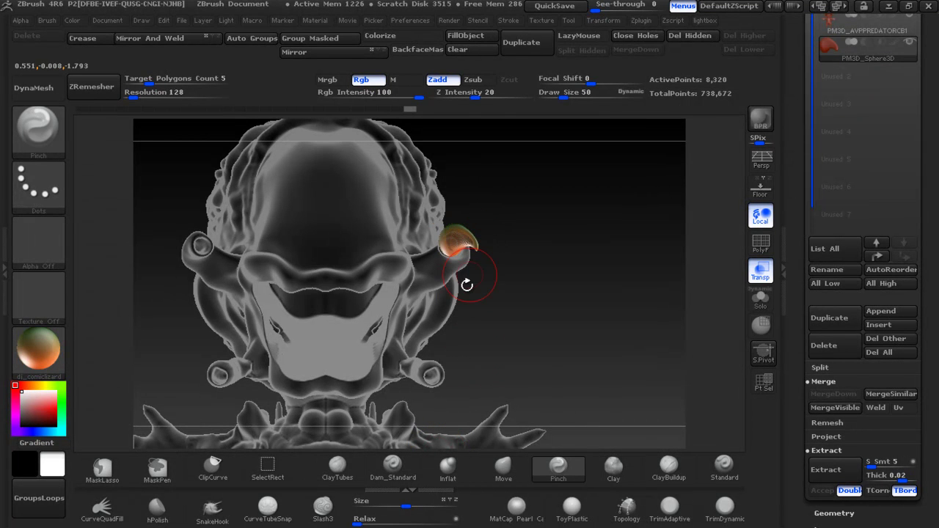
{"action": "left_click_drag", "start_coordinate": [469, 243], "coordinate": [474, 250]}
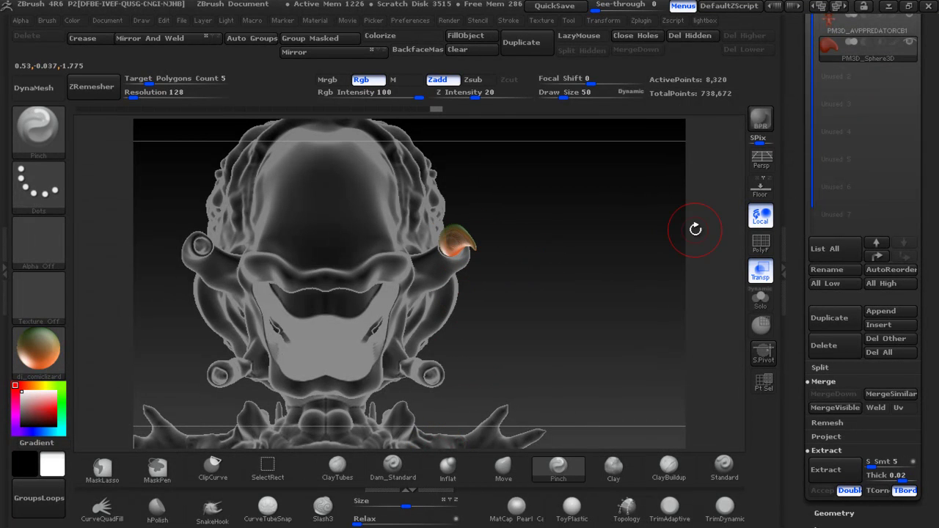
{"action": "left_click", "coordinate": [836, 318]}
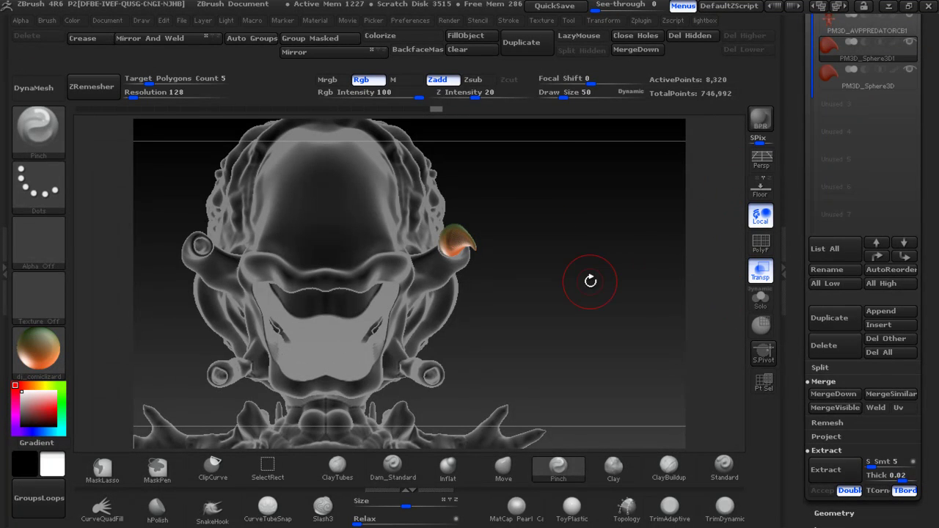
Move the duplicated spike down beside the lower jaw and rotate it 90 degrees to point sideways
{"action": "key", "text": "w"}
{"action": "mouse_move", "coordinate": [455, 248]}
{"action": "left_mouse_down"}
{"action": "mouse_move", "coordinate": [441, 374]}
{"action": "mouse_move", "coordinate": [460, 367]}
{"action": "mouse_move", "coordinate": [320, 414]}
{"action": "left_mouse_up"}
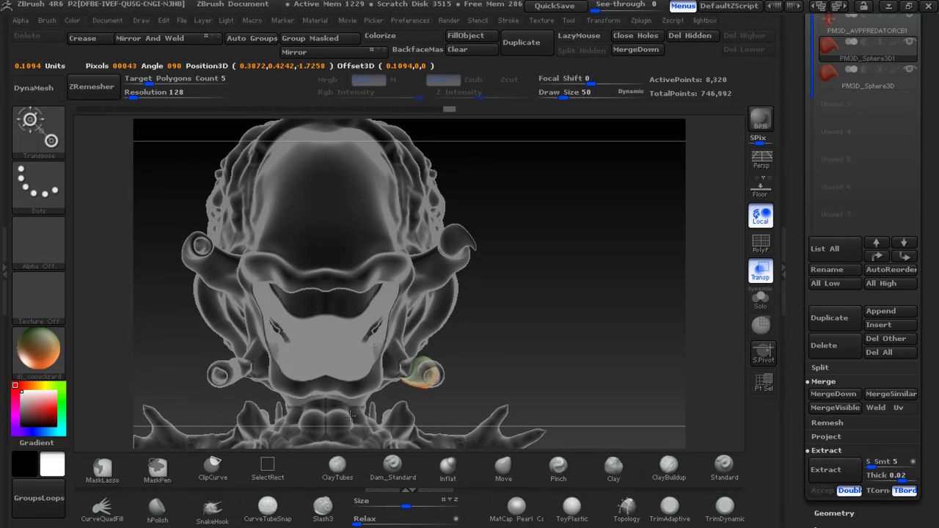
{"action": "left_click_drag", "start_coordinate": [558, 242], "coordinate": [558, 411]}
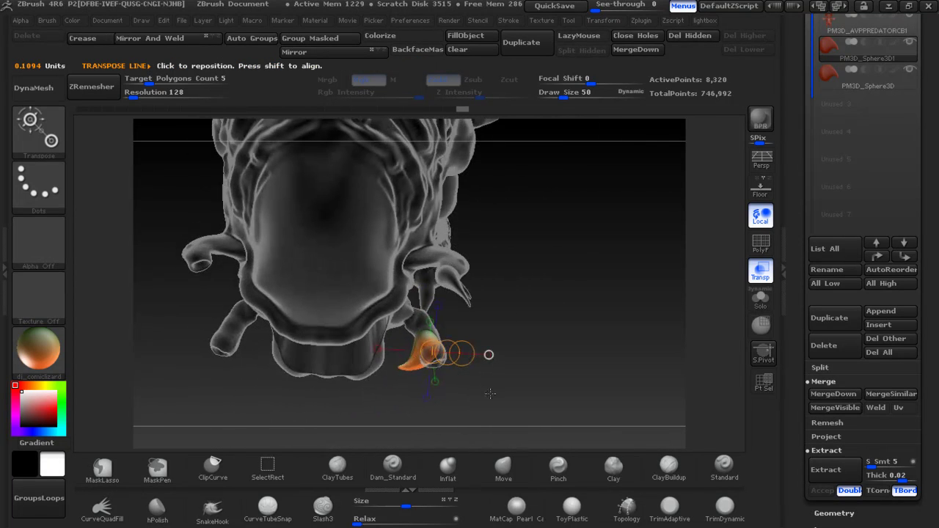
{"action": "mouse_move", "coordinate": [489, 355]}
{"action": "left_mouse_down"}
{"action": "mouse_move", "coordinate": [401, 389]}
{"action": "mouse_move", "coordinate": [415, 364]}
{"action": "mouse_move", "coordinate": [478, 356]}
{"action": "mouse_move", "coordinate": [514, 211]}
{"action": "left_mouse_up"}
{"action": "mouse_move", "coordinate": [465, 355]}
{"action": "left_mouse_down"}
{"action": "mouse_move", "coordinate": [429, 353]}
{"action": "mouse_move", "coordinate": [460, 337]}
{"action": "mouse_move", "coordinate": [470, 354]}
{"action": "mouse_move", "coordinate": [531, 333]}
{"action": "left_mouse_up"}
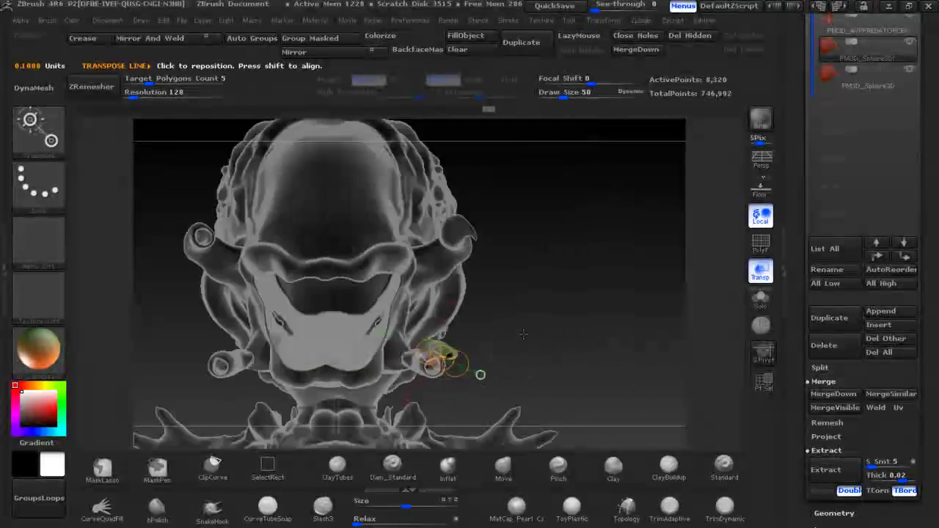
{"action": "mouse_move", "coordinate": [443, 357]}
{"action": "left_mouse_down"}
{"action": "mouse_move", "coordinate": [452, 383]}
{"action": "mouse_move", "coordinate": [463, 325]}
{"action": "left_mouse_up"}
{"action": "mouse_move", "coordinate": [459, 360]}
{"action": "left_mouse_down"}
{"action": "mouse_move", "coordinate": [545, 344]}
{"action": "mouse_move", "coordinate": [465, 362]}
{"action": "left_mouse_up"}
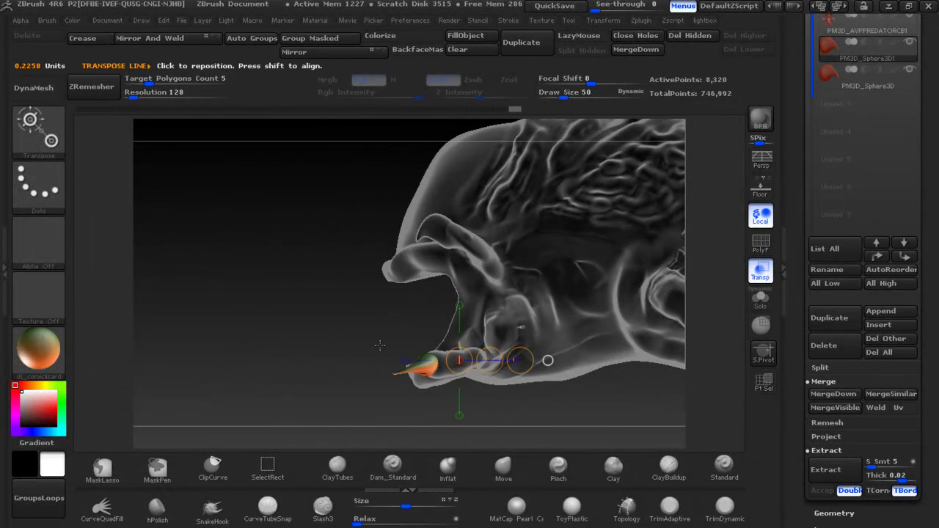
{"action": "left_click_drag", "start_coordinate": [543, 338], "coordinate": [490, 334]}
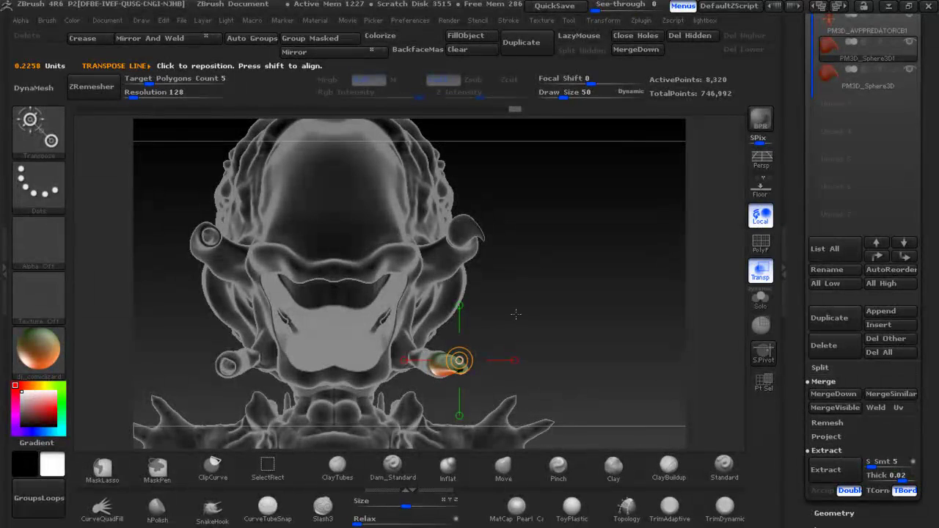
{"action": "left_click_drag", "start_coordinate": [524, 301], "coordinate": [664, 262]}
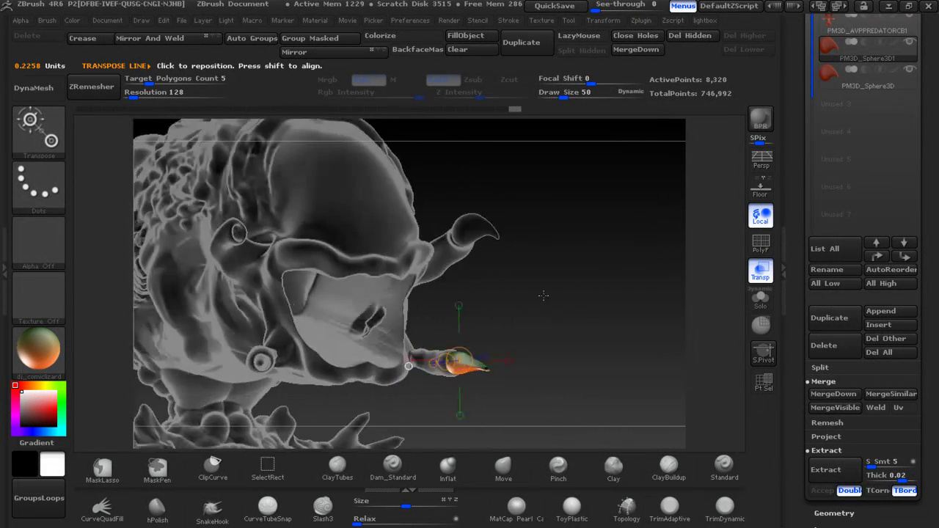
MergeDown the duplicated spike into the upper spike, confirming the warning
{"action": "left_click", "coordinate": [834, 394]}
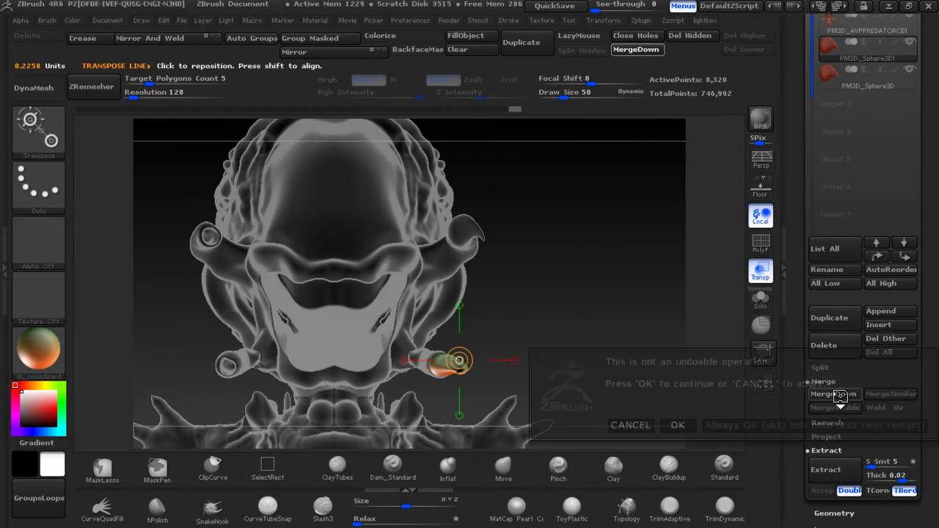
{"action": "left_click", "coordinate": [740, 426]}
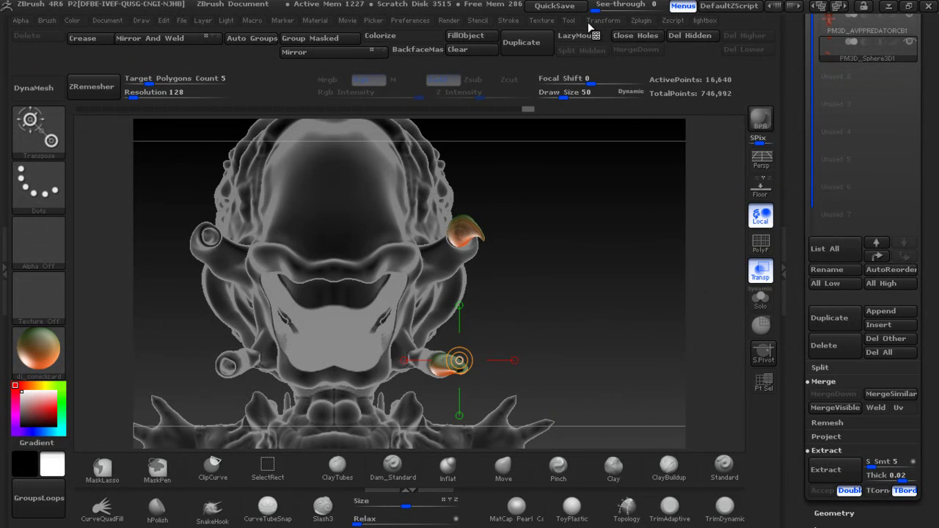
{"action": "key", "text": "q"}
Mirror the merged spikes onto the head's left side with SubTool Master
{"action": "left_click", "coordinate": [644, 20]}
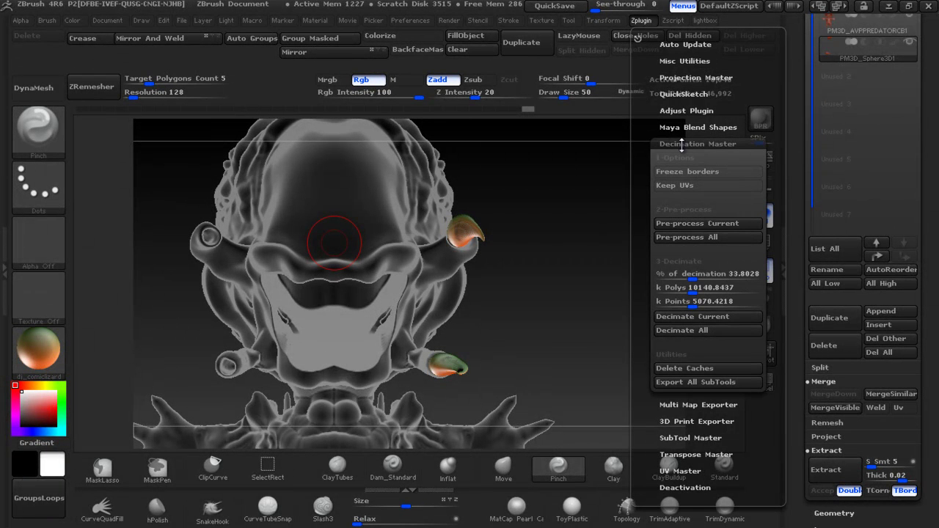
{"action": "left_click", "coordinate": [682, 144]}
{"action": "left_click", "coordinate": [683, 193]}
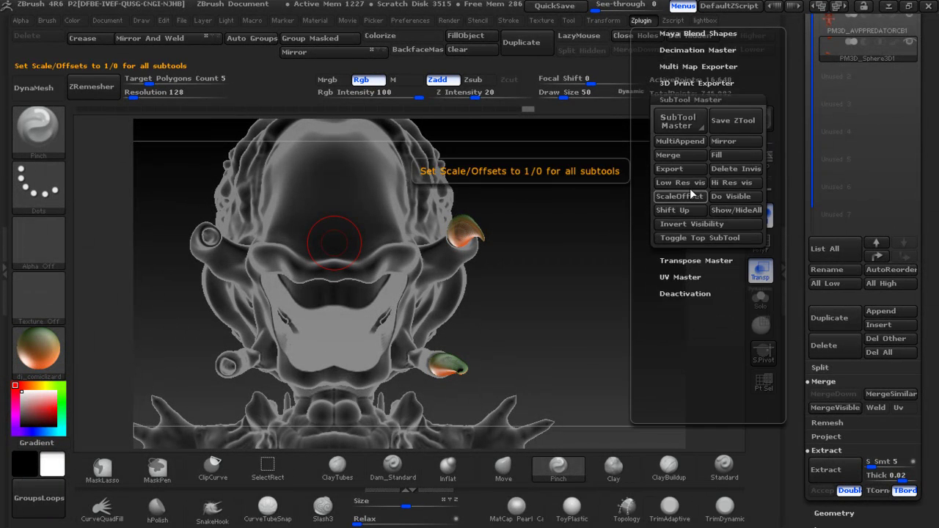
{"action": "left_click", "coordinate": [686, 121]}
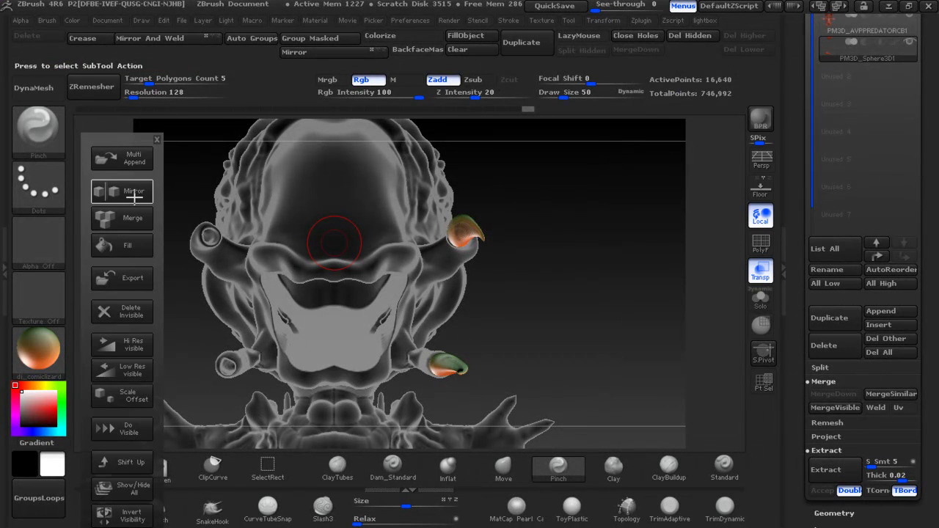
{"action": "left_click", "coordinate": [133, 193]}
{"action": "left_click", "coordinate": [402, 297]}
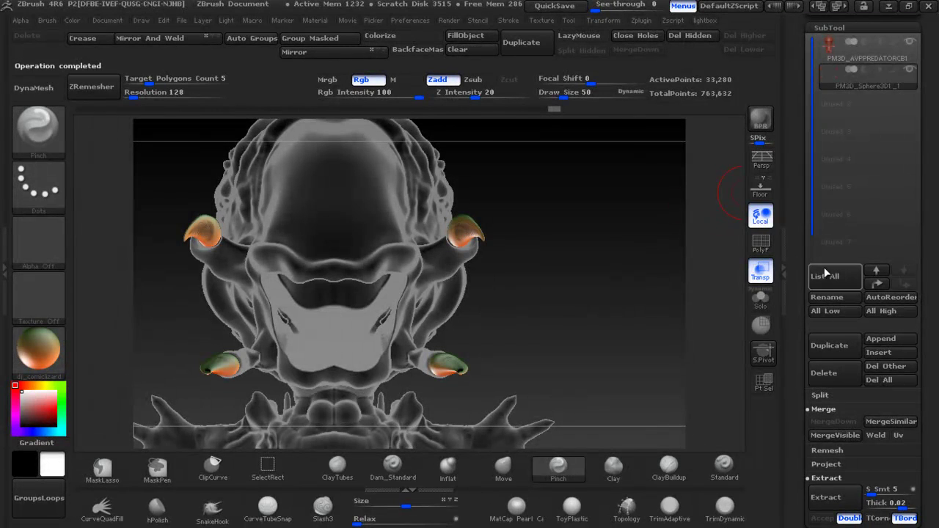
{"action": "left_click", "coordinate": [872, 340]}
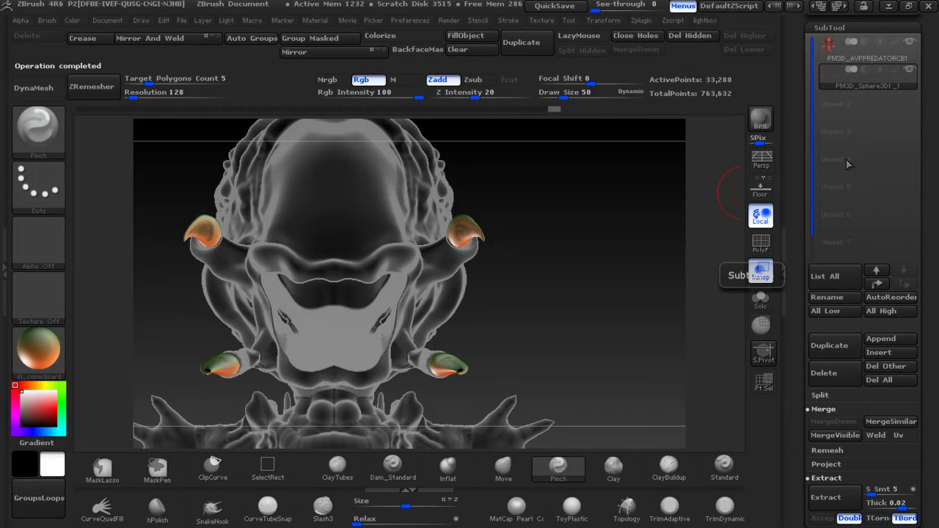
{"action": "left_click", "coordinate": [875, 340]}
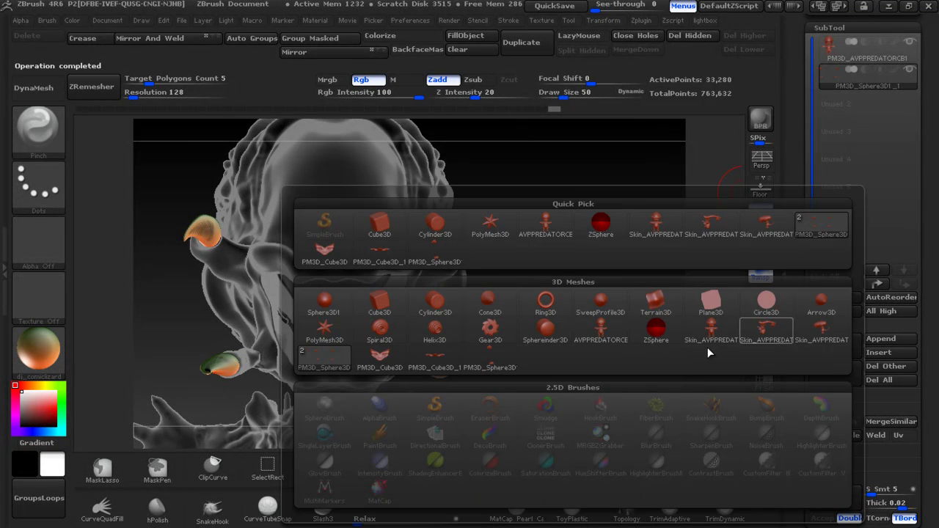
Append a Sphere3D subtool, select it, and shrink it to a small ball inside the head
{"action": "left_click", "coordinate": [334, 306]}
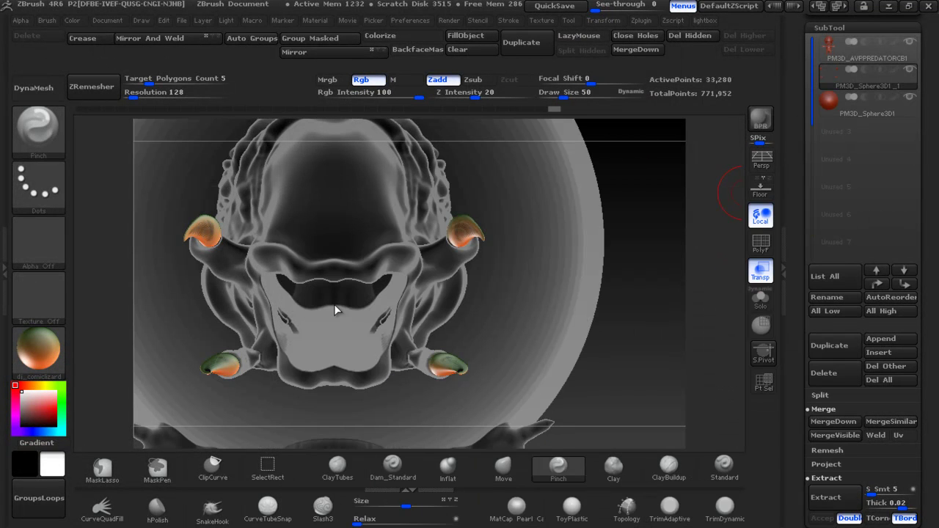
{"action": "left_click", "coordinate": [854, 110]}
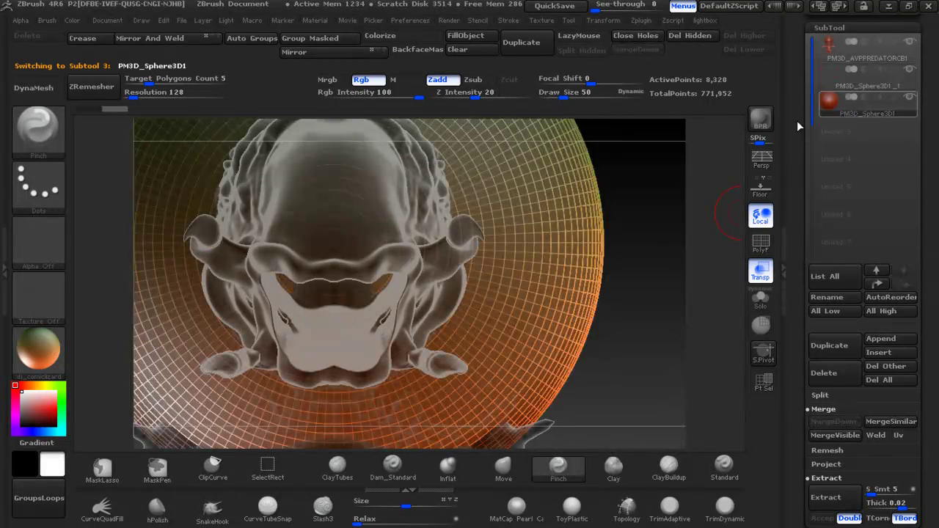
{"action": "mouse_move", "coordinate": [406, 505]}
{"action": "left_mouse_down"}
{"action": "mouse_move", "coordinate": [358, 501]}
{"action": "mouse_move", "coordinate": [381, 505]}
{"action": "left_mouse_up"}
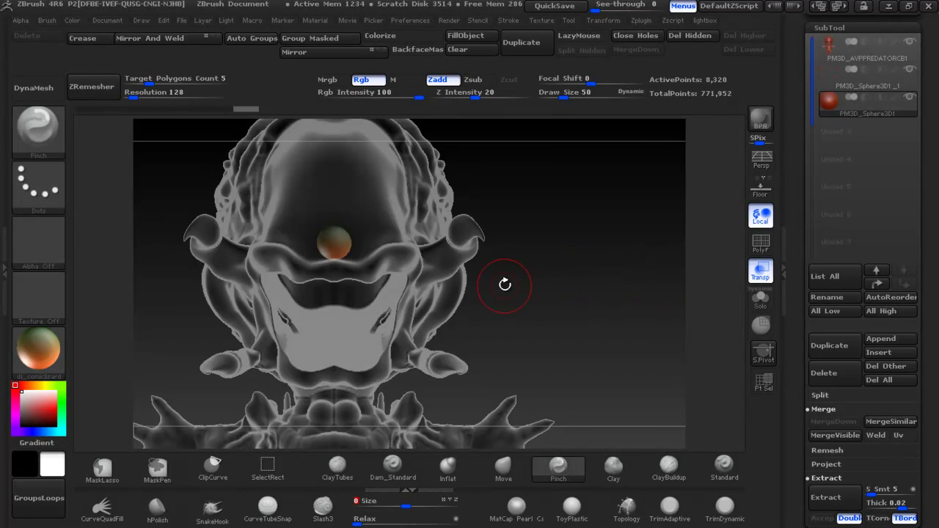
{"action": "left_click_drag", "start_coordinate": [504, 284], "coordinate": [526, 279]}
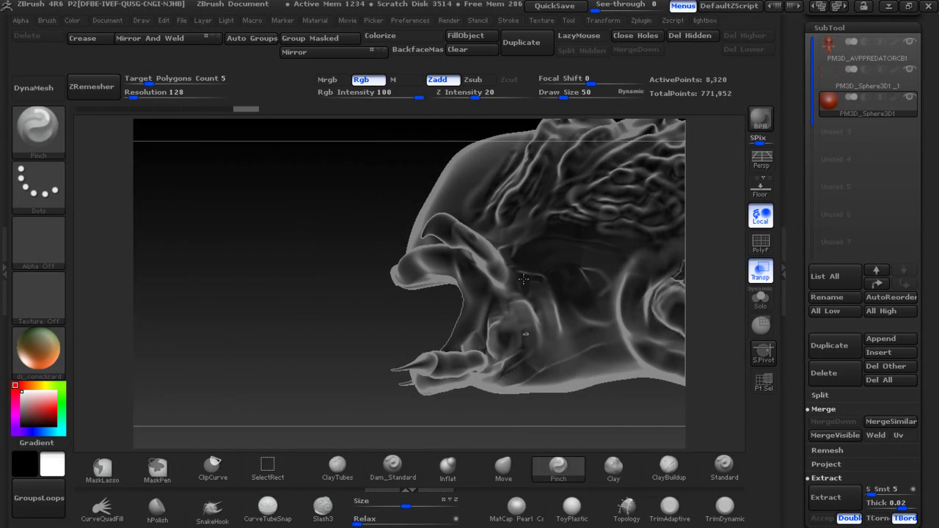
Frame the head and move the small sphere from the eye down toward the jaw
{"action": "key", "text": "f"}
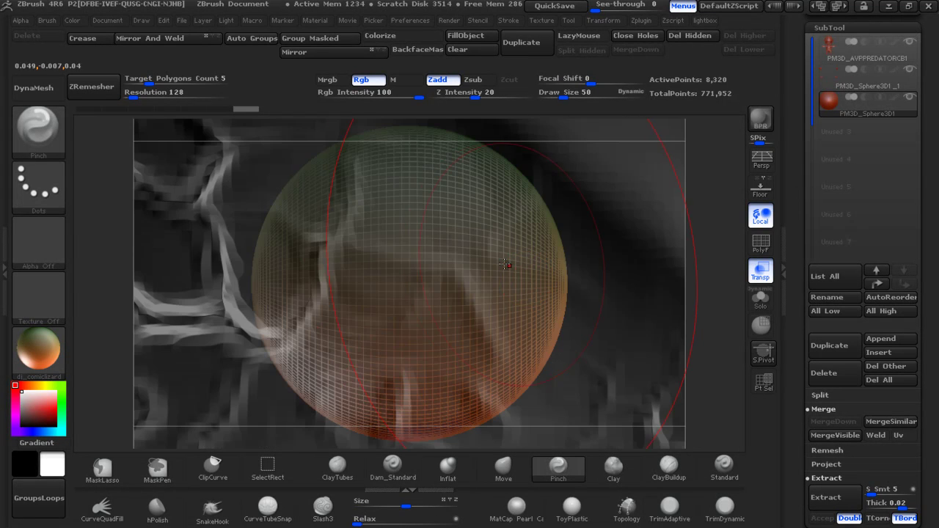
{"action": "key", "text": "f"}
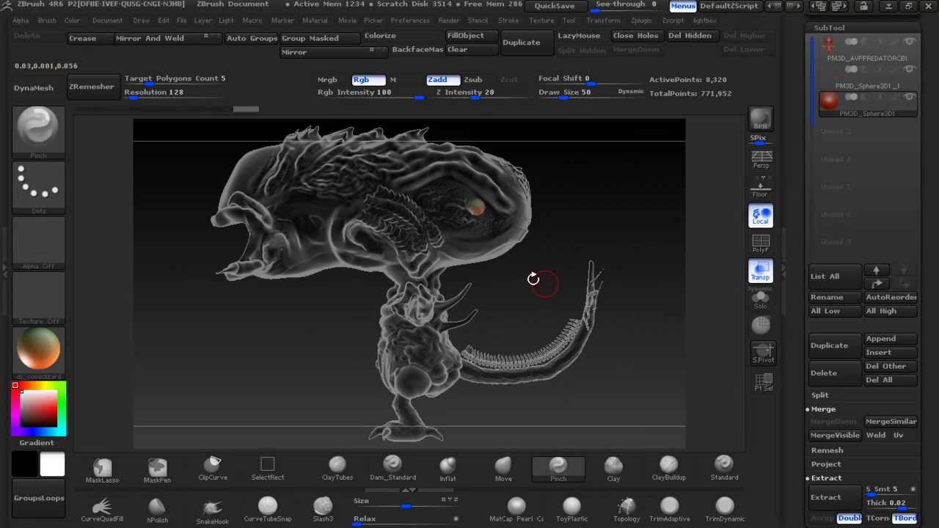
{"action": "key", "text": "w"}
{"action": "left_click_drag", "start_coordinate": [476, 205], "coordinate": [597, 205]}
{"action": "left_click_drag", "start_coordinate": [513, 206], "coordinate": [274, 235]}
{"action": "left_click_drag", "start_coordinate": [181, 255], "coordinate": [278, 270], "text": "shift"}
{"action": "mouse_move", "coordinate": [625, 187]}
{"action": "left_mouse_down", "text": "alt"}
{"action": "mouse_move", "coordinate": [665, 280]}
{"action": "mouse_move", "coordinate": [669, 267]}
{"action": "left_mouse_up", "text": "alt"}
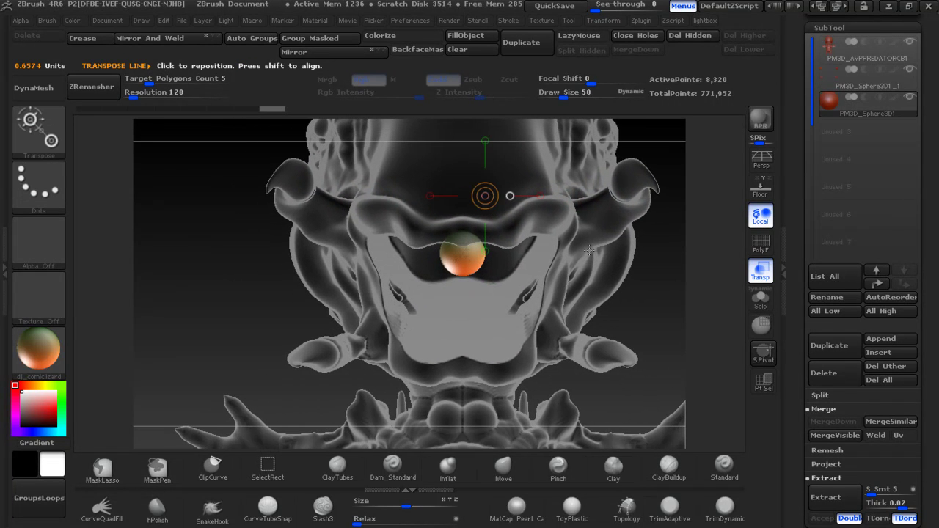
Slide the sphere sideways to sit just inside the upper corner of the mouth
{"action": "mouse_move", "coordinate": [470, 273]}
{"action": "left_mouse_down"}
{"action": "mouse_move", "coordinate": [599, 262]}
{"action": "mouse_move", "coordinate": [537, 254]}
{"action": "mouse_move", "coordinate": [607, 243]}
{"action": "mouse_move", "coordinate": [558, 250]}
{"action": "left_mouse_up"}
{"action": "left_click_drag", "start_coordinate": [580, 279], "coordinate": [527, 291]}
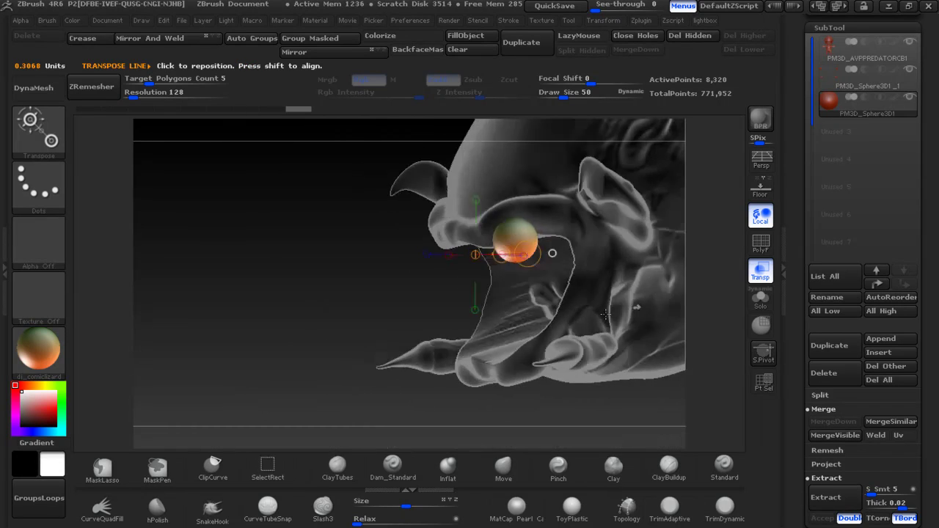
{"action": "left_click_drag", "start_coordinate": [484, 239], "coordinate": [606, 237]}
{"action": "left_click_drag", "start_coordinate": [535, 237], "coordinate": [557, 233]}
{"action": "mouse_move", "coordinate": [395, 310]}
{"action": "left_mouse_down"}
{"action": "mouse_move", "coordinate": [486, 272]}
{"action": "mouse_move", "coordinate": [586, 247]}
{"action": "left_mouse_up"}
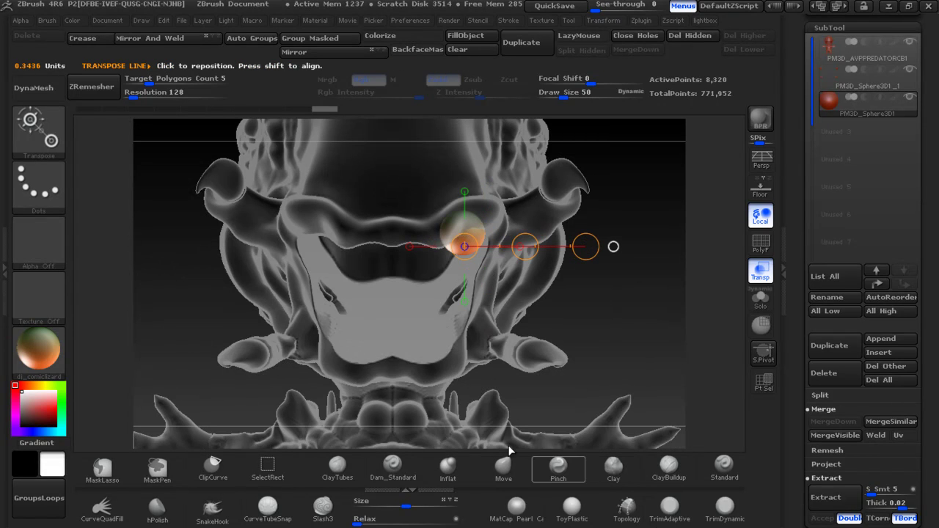
{"action": "left_click", "coordinate": [210, 508]}
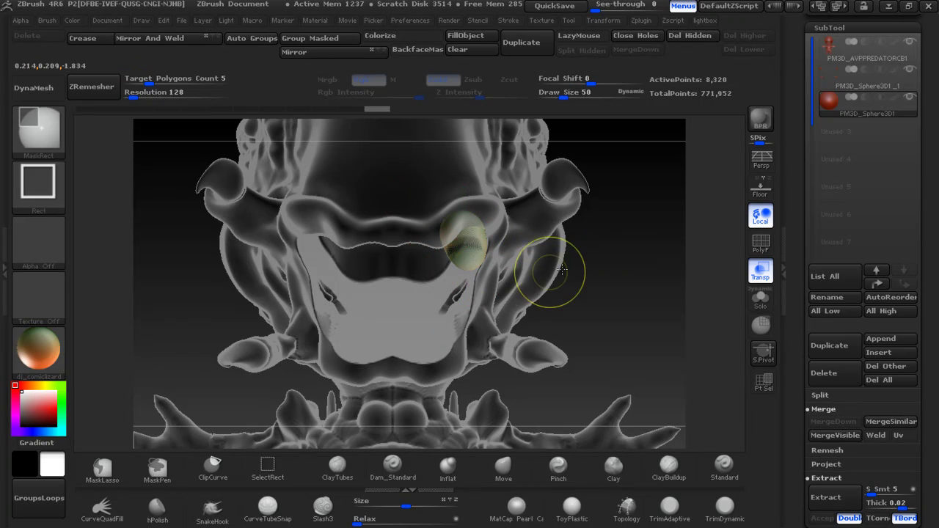
Pinch the sphere's tip and reshape it with Move into a curved fang hanging from the jaw
{"action": "key", "text": "q"}
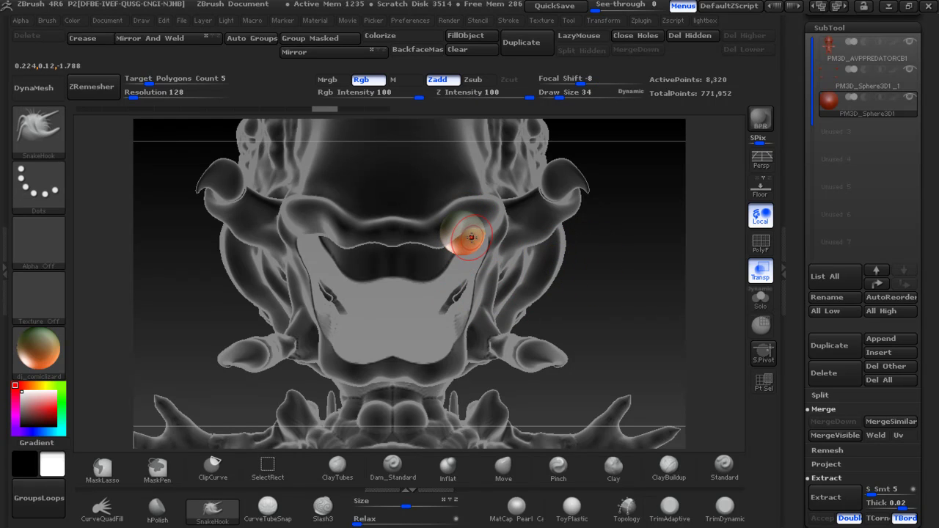
{"action": "left_click_drag", "start_coordinate": [594, 291], "coordinate": [536, 395]}
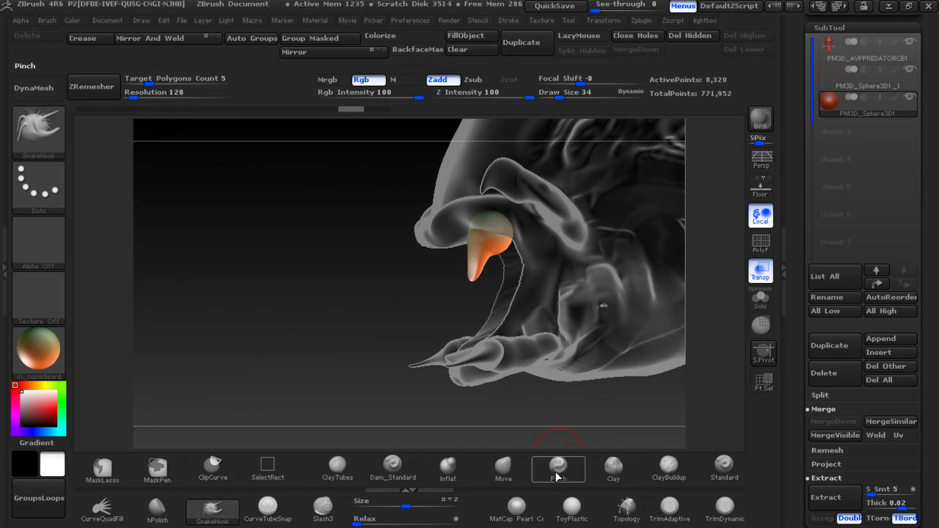
{"action": "left_click", "coordinate": [556, 475]}
{"action": "mouse_move", "coordinate": [475, 275]}
{"action": "left_mouse_down"}
{"action": "mouse_move", "coordinate": [471, 263]}
{"action": "mouse_move", "coordinate": [444, 291]}
{"action": "left_mouse_up"}
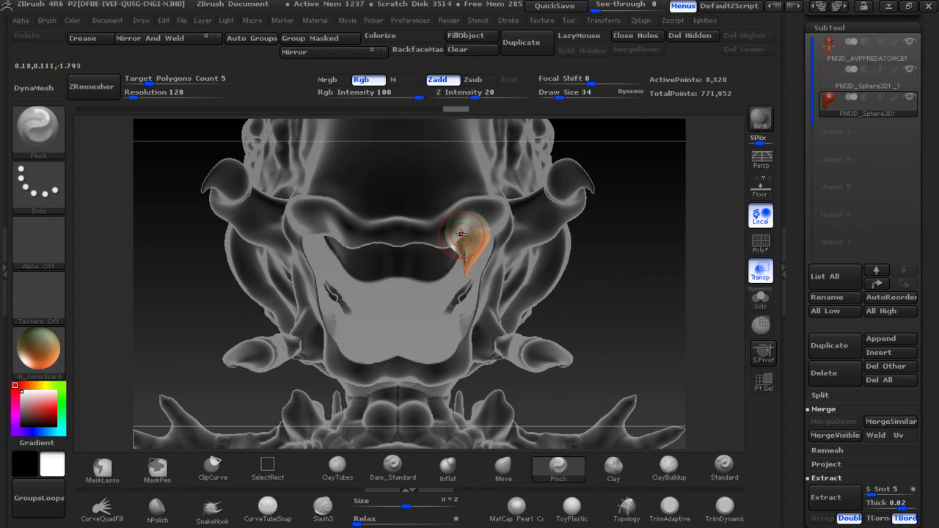
{"action": "left_click", "coordinate": [503, 469]}
{"action": "mouse_move", "coordinate": [464, 229]}
{"action": "left_mouse_down"}
{"action": "mouse_move", "coordinate": [474, 220]}
{"action": "mouse_move", "coordinate": [454, 212]}
{"action": "left_mouse_up"}
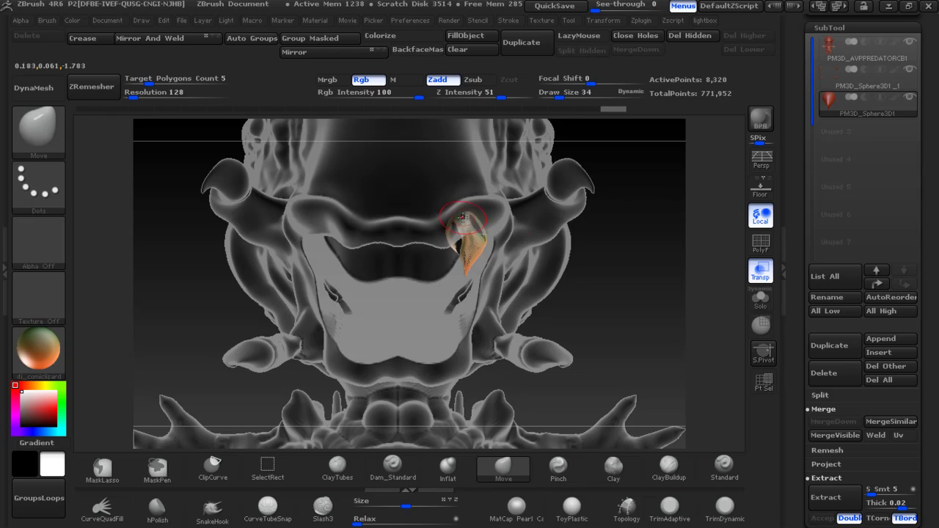
Duplicate the fang three times, moving each copy along the upper jaw
{"action": "left_click", "coordinate": [842, 344]}
{"action": "key", "text": "w"}
{"action": "left_click_drag", "start_coordinate": [466, 245], "coordinate": [591, 245]}
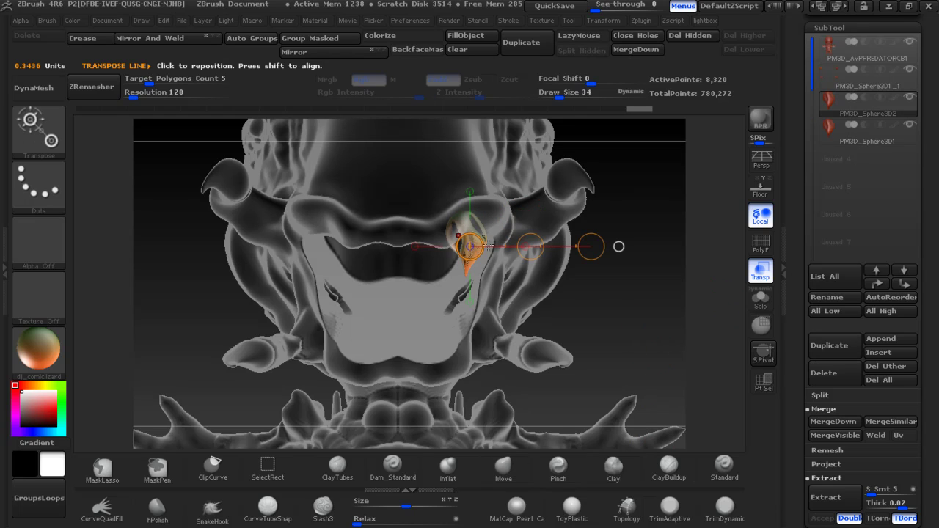
{"action": "left_click_drag", "start_coordinate": [529, 245], "coordinate": [508, 245]}
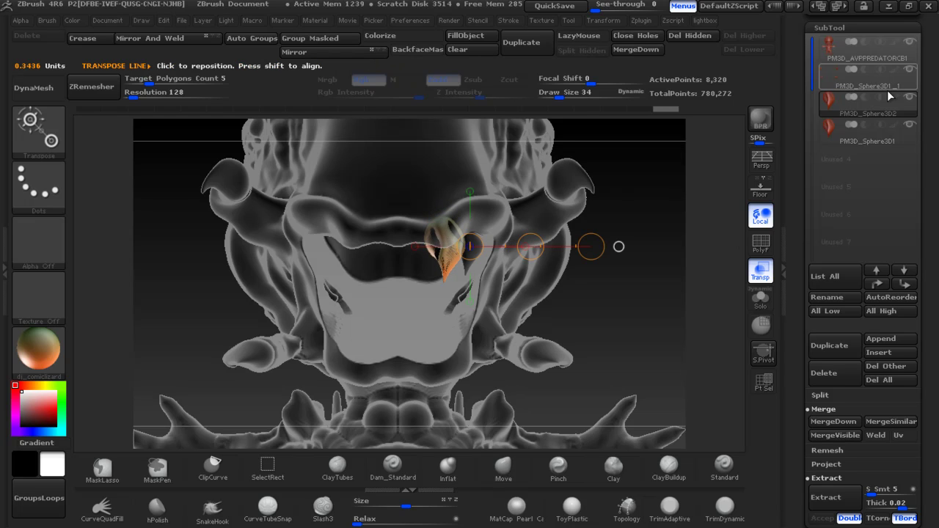
{"action": "left_click", "coordinate": [835, 344]}
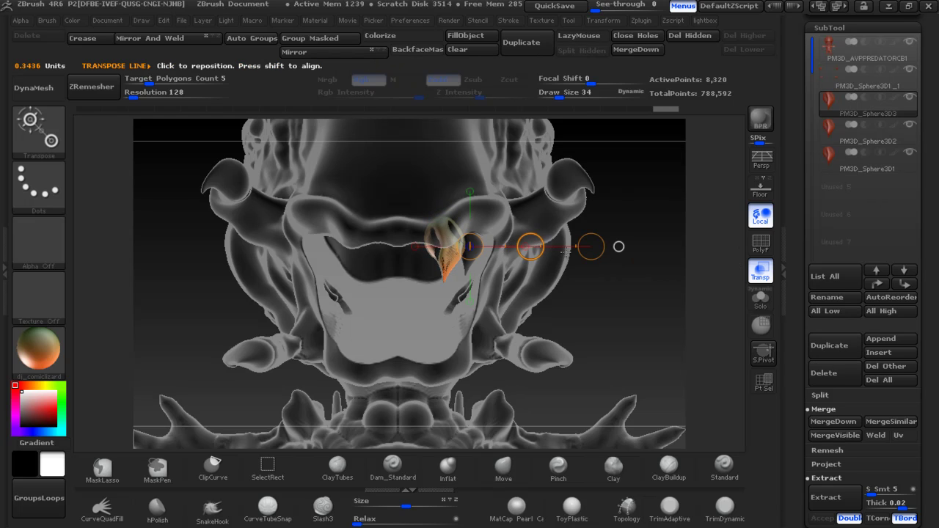
{"action": "left_click_drag", "start_coordinate": [531, 246], "coordinate": [501, 252]}
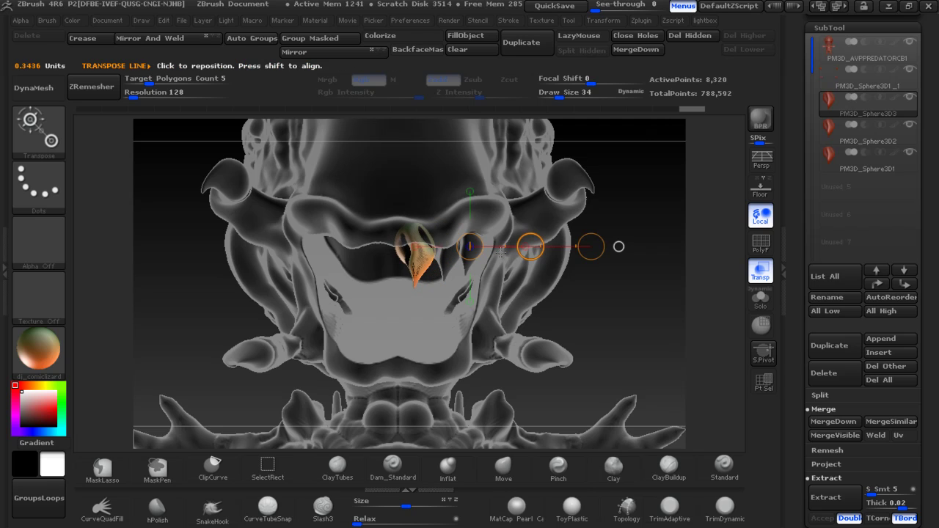
{"action": "left_click", "coordinate": [829, 345]}
{"action": "left_click_drag", "start_coordinate": [527, 248], "coordinate": [606, 242]}
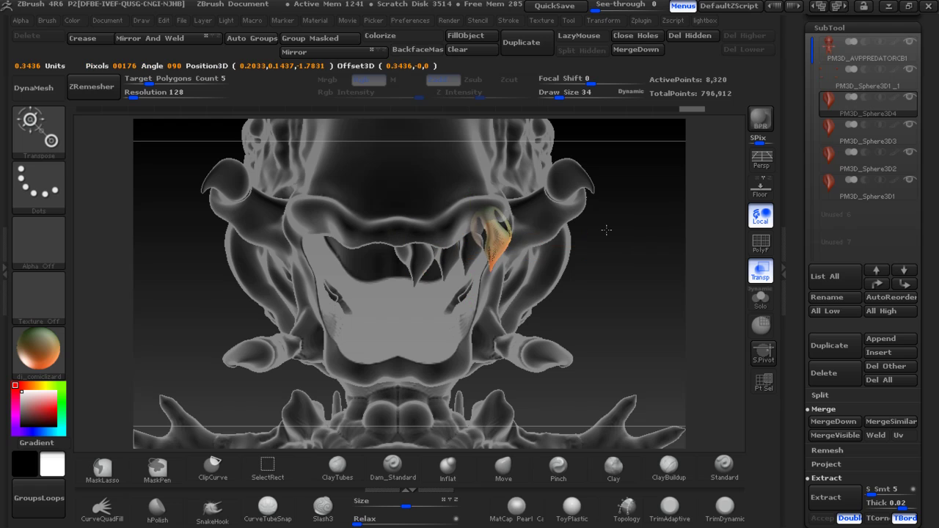
Re-angle one fang copy along the jaw and check its placement from above
{"action": "mouse_move", "coordinate": [646, 274]}
{"action": "left_mouse_down"}
{"action": "mouse_move", "coordinate": [626, 329]}
{"action": "mouse_move", "coordinate": [607, 329]}
{"action": "left_mouse_up"}
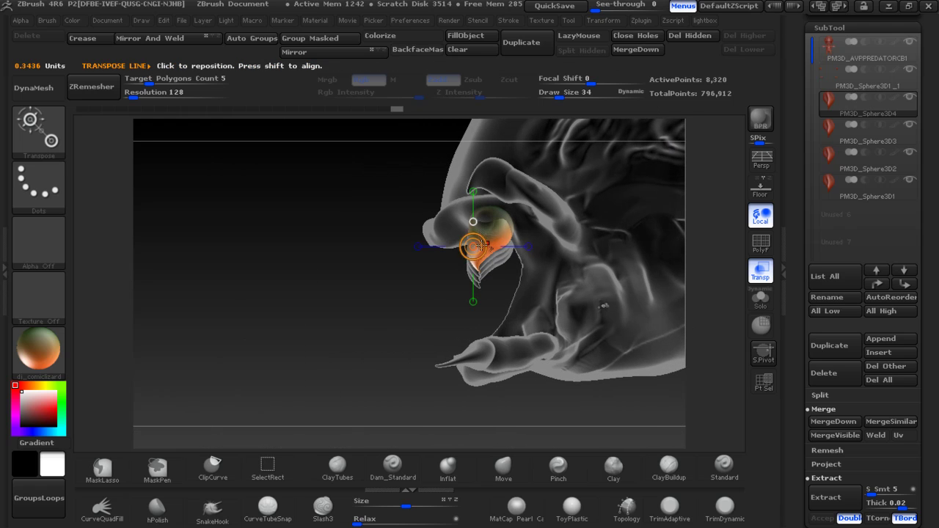
{"action": "left_click_drag", "start_coordinate": [469, 233], "coordinate": [583, 258]}
{"action": "mouse_move", "coordinate": [525, 236]}
{"action": "left_mouse_down"}
{"action": "mouse_move", "coordinate": [551, 247]}
{"action": "mouse_move", "coordinate": [455, 257]}
{"action": "mouse_move", "coordinate": [485, 235]}
{"action": "left_mouse_up"}
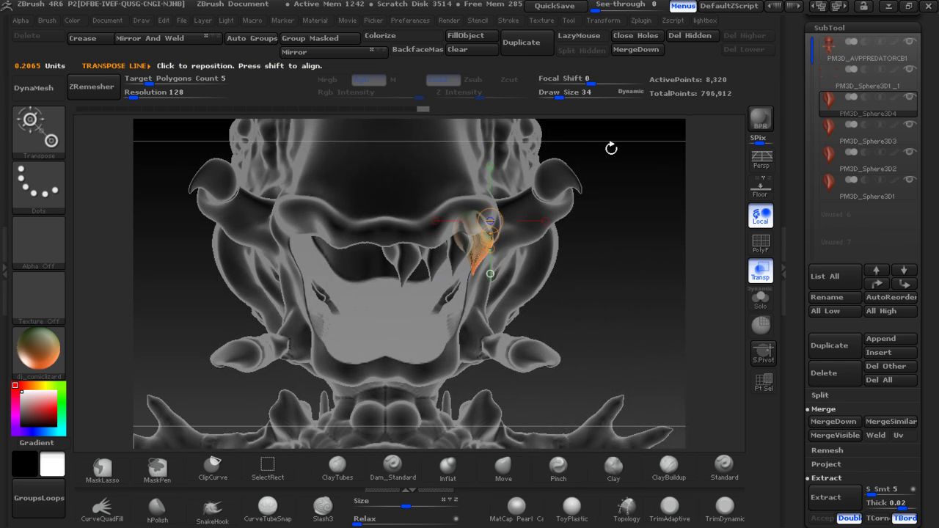
{"action": "left_click_drag", "start_coordinate": [606, 139], "coordinate": [619, 296]}
{"action": "left_click_drag", "start_coordinate": [490, 198], "coordinate": [498, 191]}
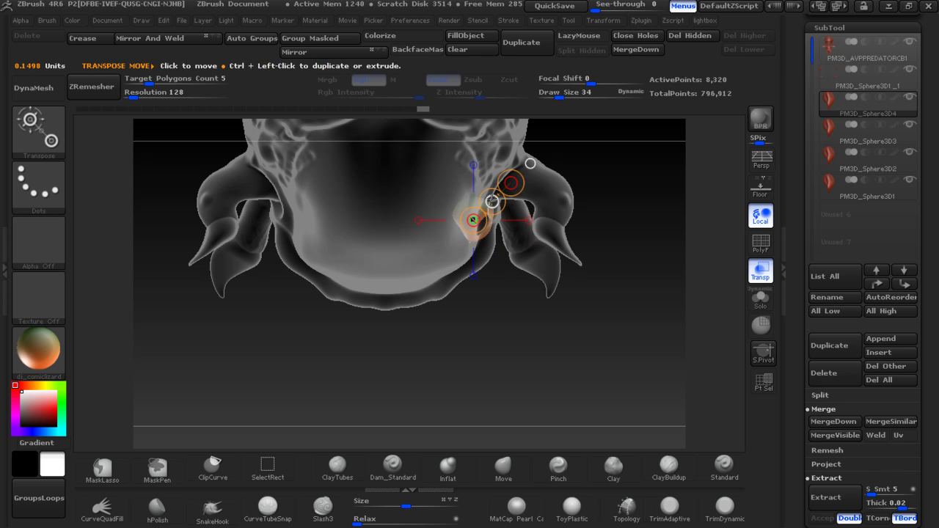
{"action": "left_click_drag", "start_coordinate": [520, 311], "coordinate": [536, 187]}
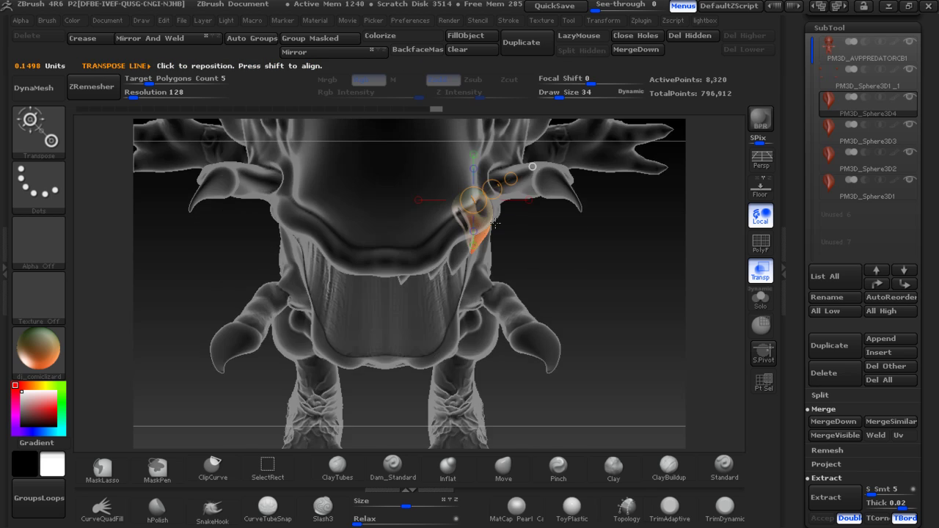
Select two other fang copies and slide each left along the upper jaw
{"action": "left_click", "coordinate": [849, 138]}
{"action": "left_click_drag", "start_coordinate": [616, 287], "coordinate": [563, 283]}
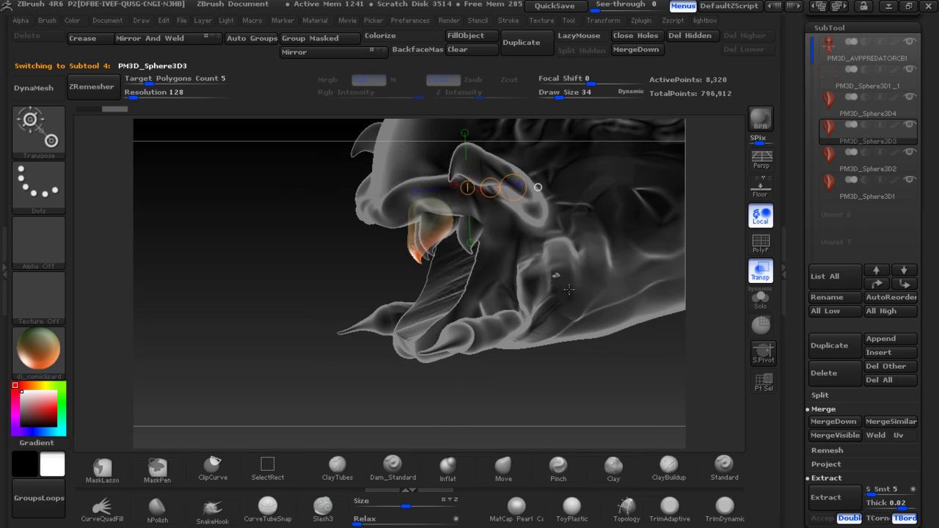
{"action": "left_click_drag", "start_coordinate": [447, 212], "coordinate": [560, 212]}
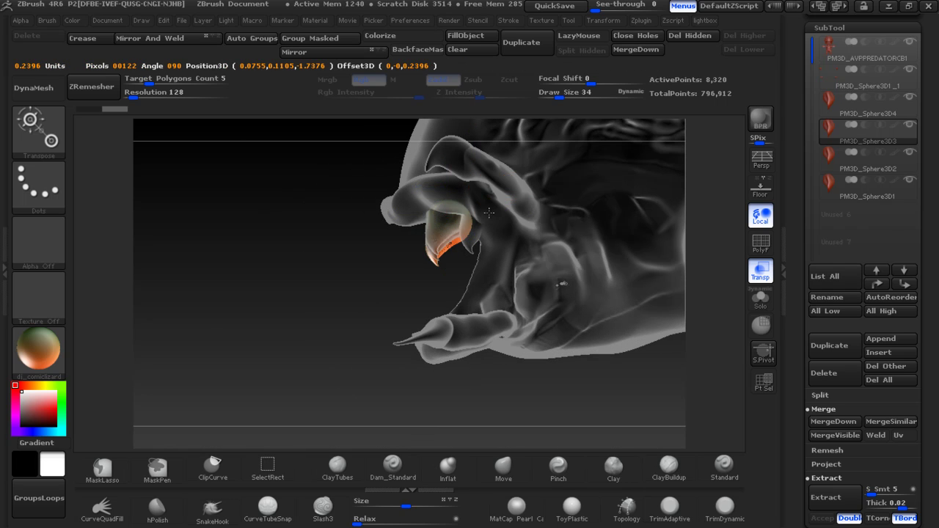
{"action": "left_click_drag", "start_coordinate": [488, 212], "coordinate": [449, 210]}
{"action": "left_click_drag", "start_coordinate": [330, 294], "coordinate": [623, 207], "text": "shift"}
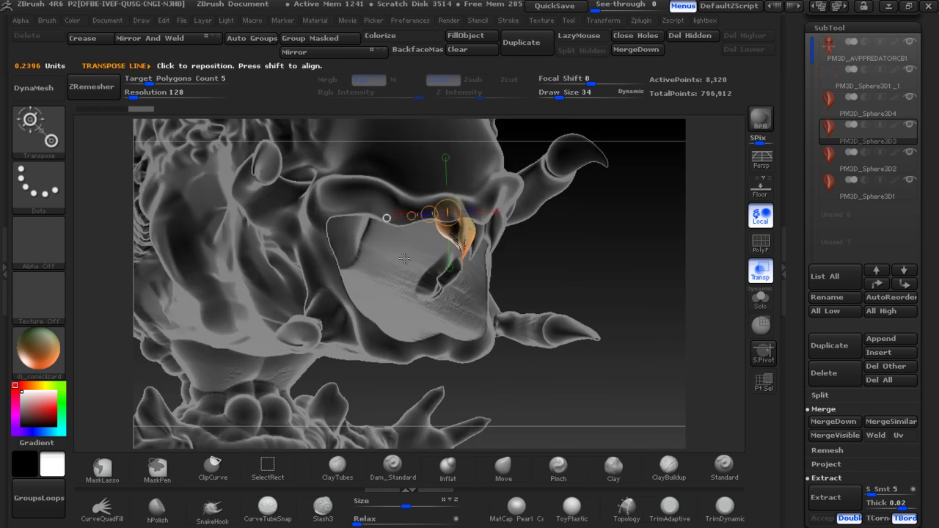
{"action": "left_click", "coordinate": [867, 163]}
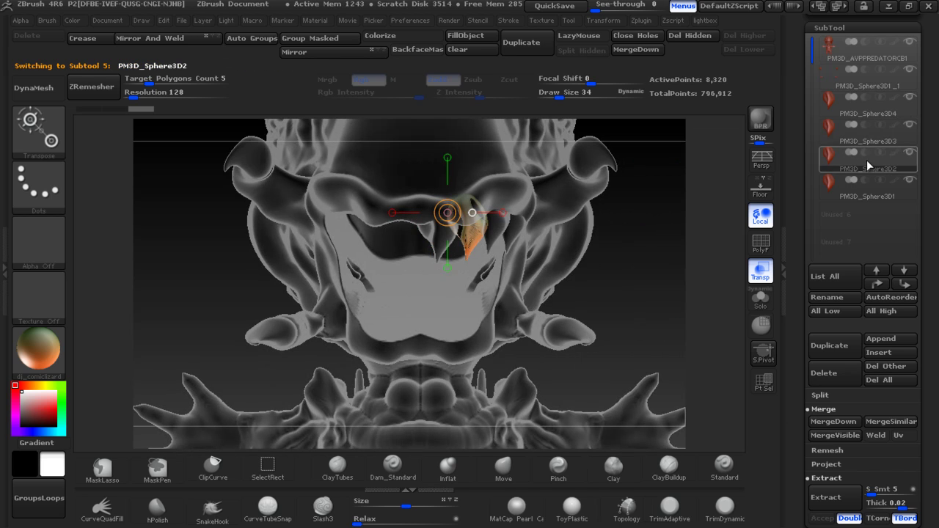
{"action": "left_click_drag", "start_coordinate": [639, 271], "coordinate": [595, 269], "text": "shift"}
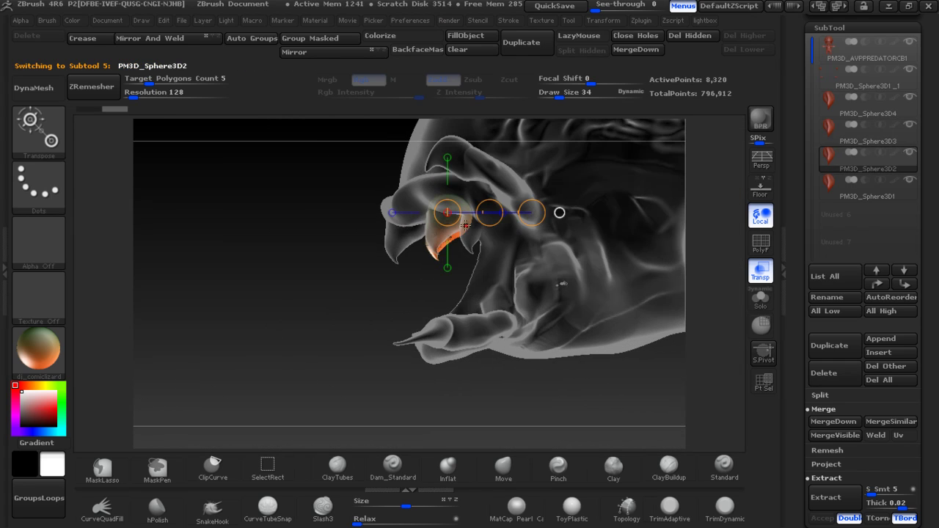
{"action": "left_click_drag", "start_coordinate": [489, 213], "coordinate": [461, 209]}
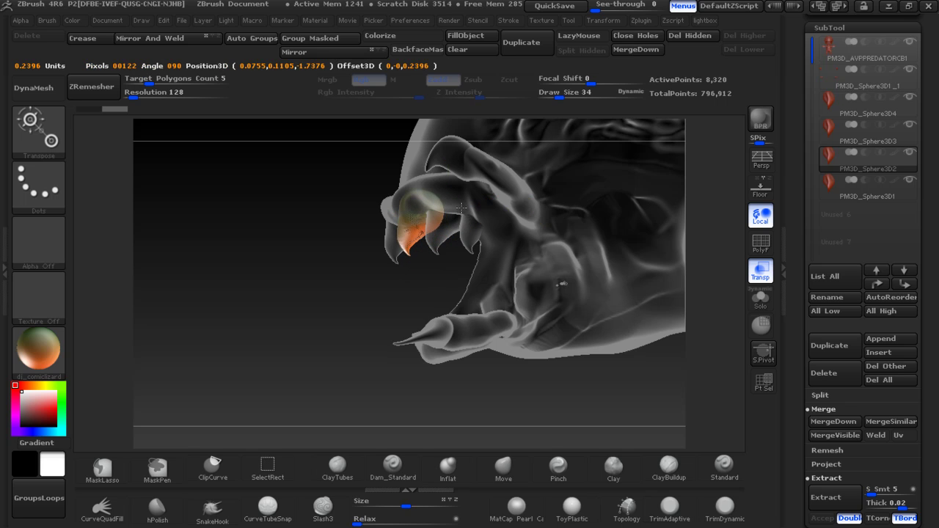
{"action": "mouse_move", "coordinate": [296, 289]}
{"action": "left_mouse_down", "text": "shift"}
{"action": "mouse_move", "coordinate": [361, 280]}
{"action": "mouse_move", "coordinate": [323, 277]}
{"action": "mouse_move", "coordinate": [353, 279]}
{"action": "left_mouse_up", "text": "shift"}
{"action": "left_click", "coordinate": [868, 109]}
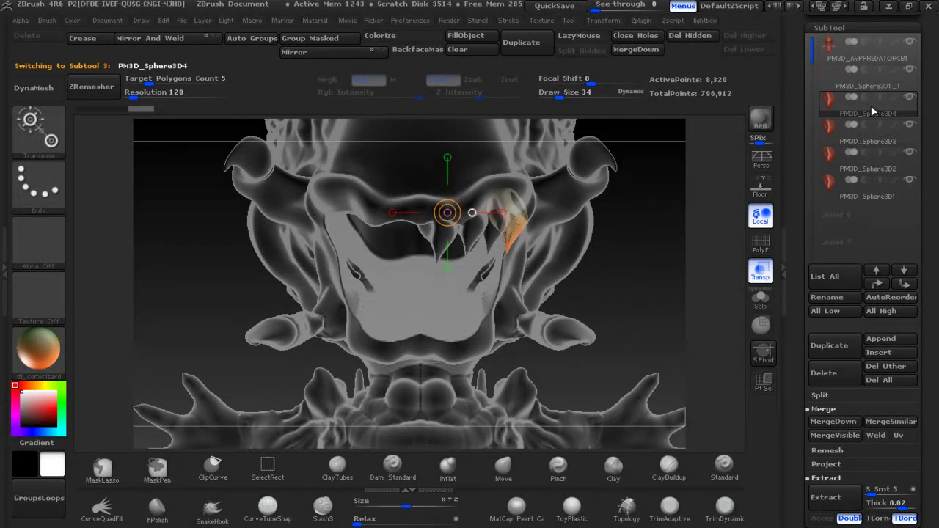
MergeDown the three fang copies into a single subtool
{"action": "left_click", "coordinate": [835, 422]}
{"action": "left_click", "coordinate": [837, 422]}
{"action": "left_click", "coordinate": [839, 422]}
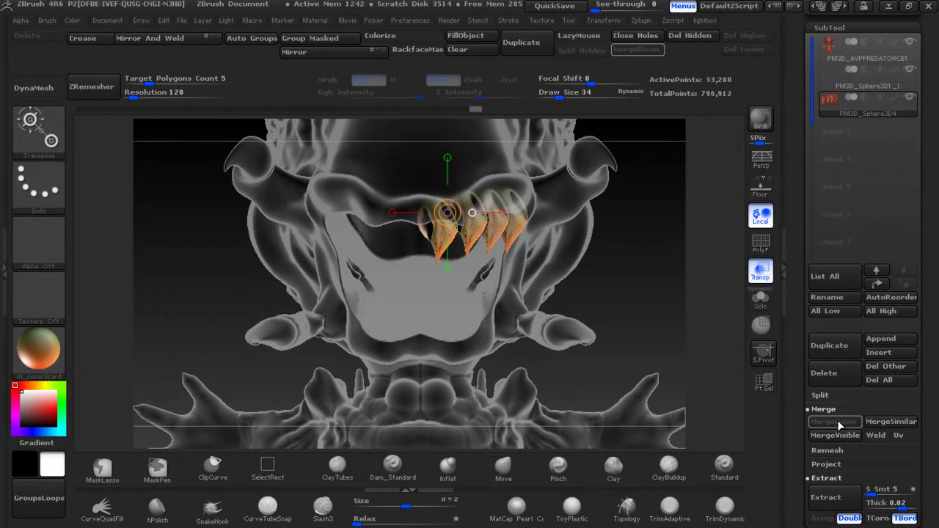
Mirror the merged fangs across X with SubTool Master and duplicate the teeth row
{"action": "left_click", "coordinate": [643, 22]}
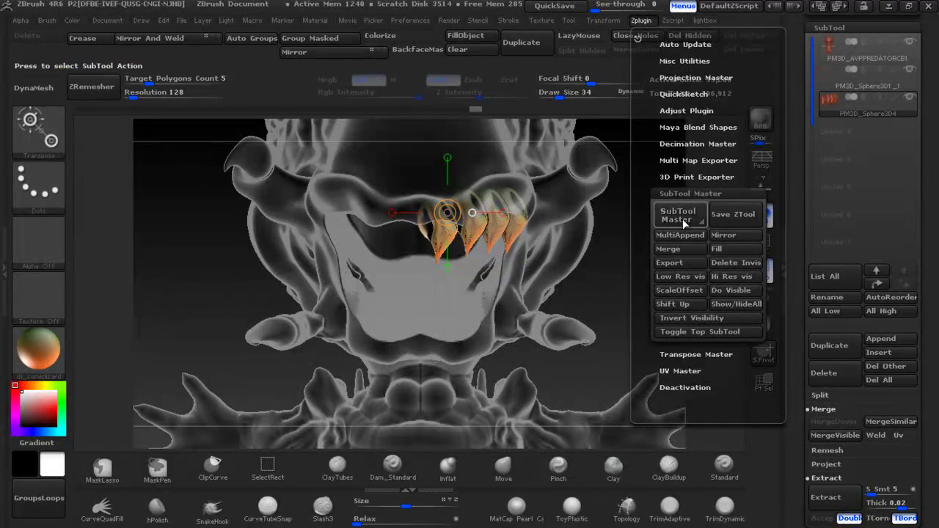
{"action": "left_click", "coordinate": [668, 215]}
{"action": "left_click", "coordinate": [130, 192]}
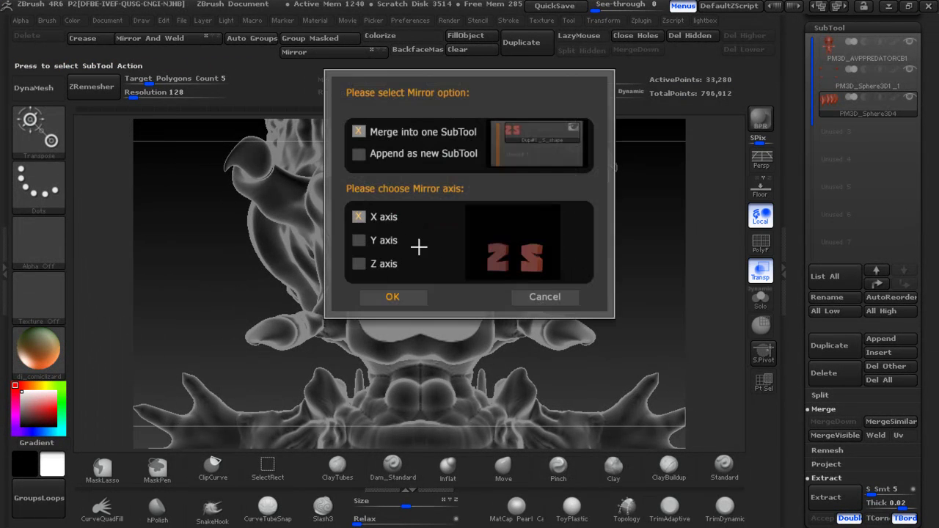
{"action": "left_click", "coordinate": [392, 297]}
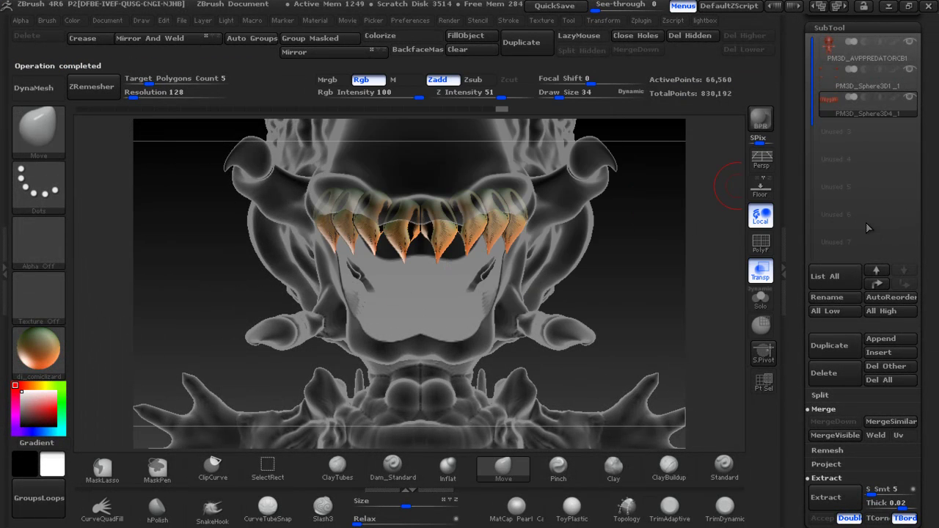
{"action": "left_click", "coordinate": [845, 350]}
{"action": "left_click", "coordinate": [870, 137]}
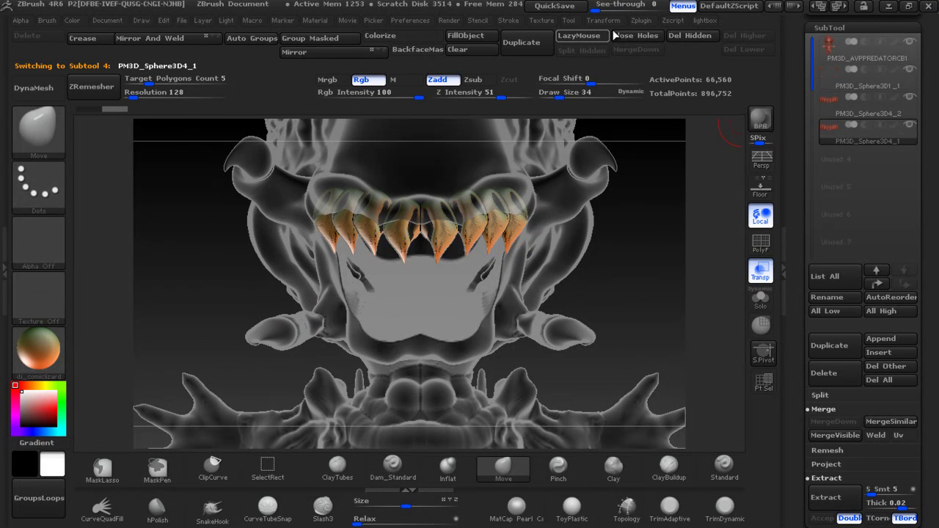
{"action": "left_click", "coordinate": [642, 22]}
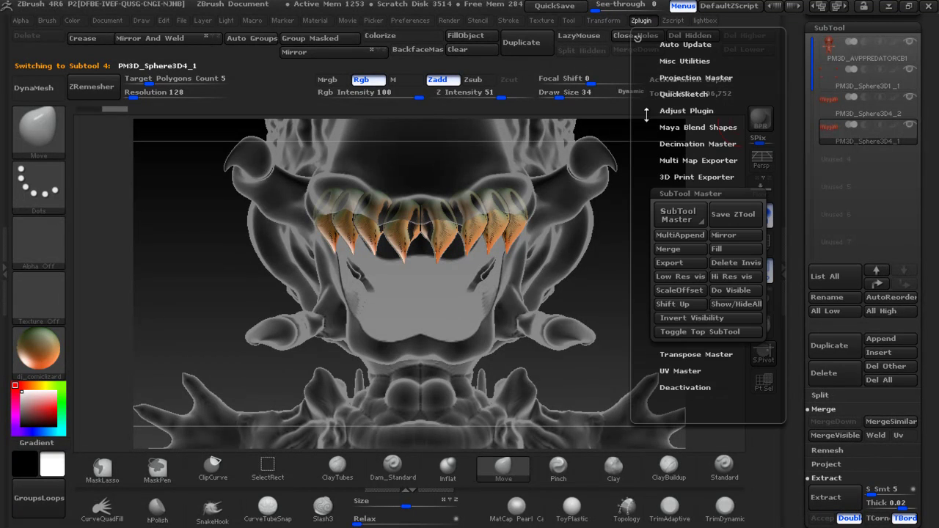
{"action": "left_click", "coordinate": [686, 218]}
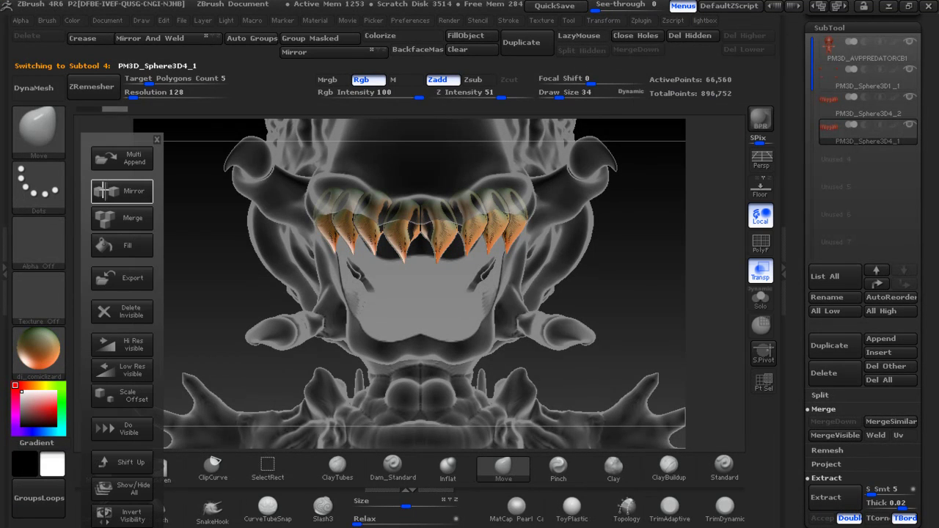
{"action": "left_click", "coordinate": [92, 191]}
{"action": "left_click", "coordinate": [357, 240]}
{"action": "left_click", "coordinate": [357, 217]}
{"action": "left_click", "coordinate": [409, 297]}
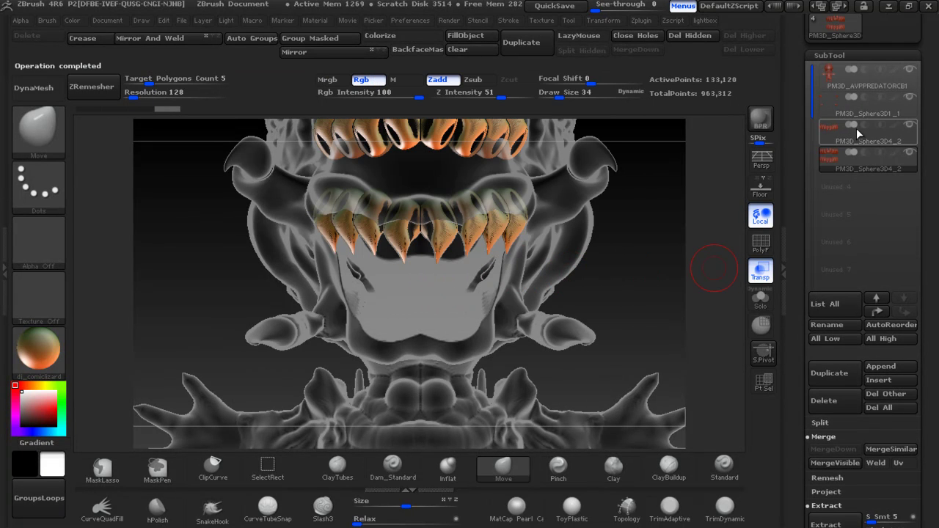
{"action": "mouse_move", "coordinate": [869, 160]}
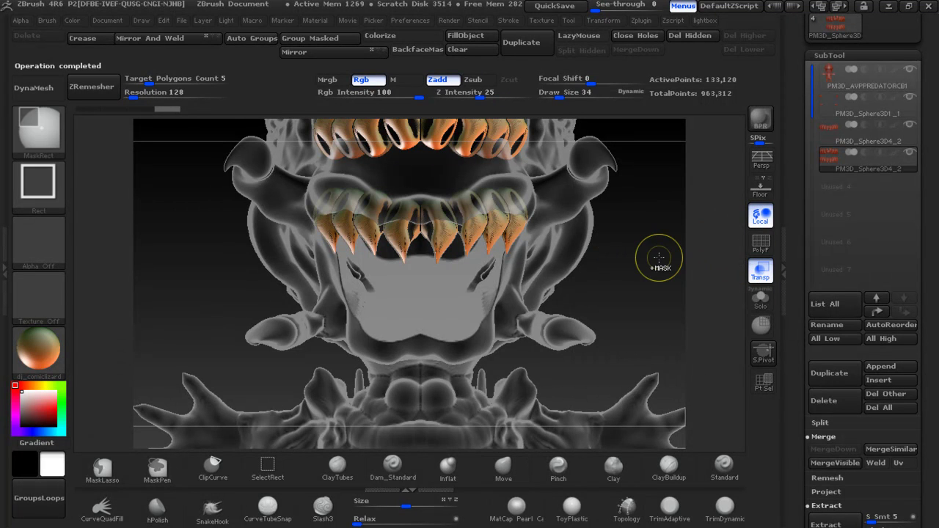
{"action": "left_click_drag", "start_coordinate": [656, 253], "coordinate": [672, 334]}
{"action": "key", "text": "ctrl+z"}
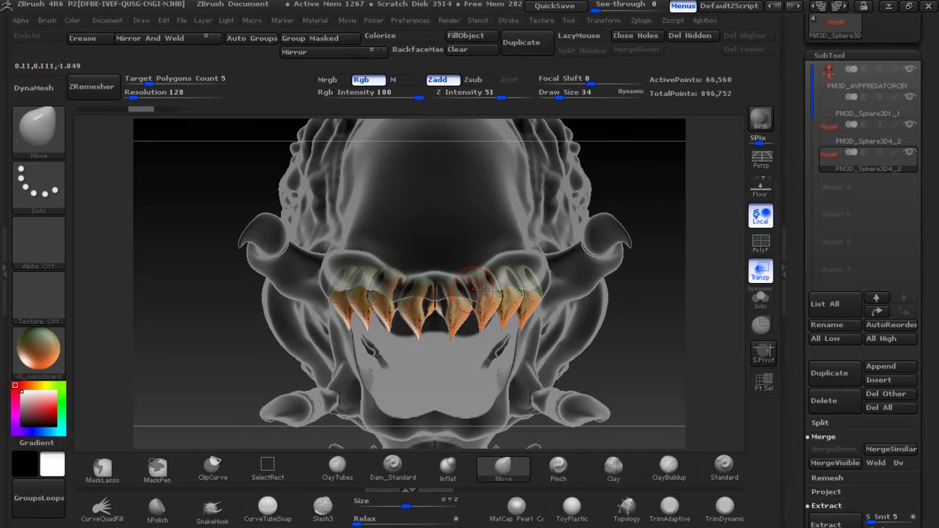
Move and rotate the copied teeth row into the lower jaw, pointing upward
{"action": "key", "text": "w"}
{"action": "mouse_move", "coordinate": [491, 303]}
{"action": "left_mouse_down"}
{"action": "mouse_move", "coordinate": [608, 303]}
{"action": "mouse_move", "coordinate": [344, 239]}
{"action": "left_mouse_up"}
{"action": "key", "text": "ctrl+z"}
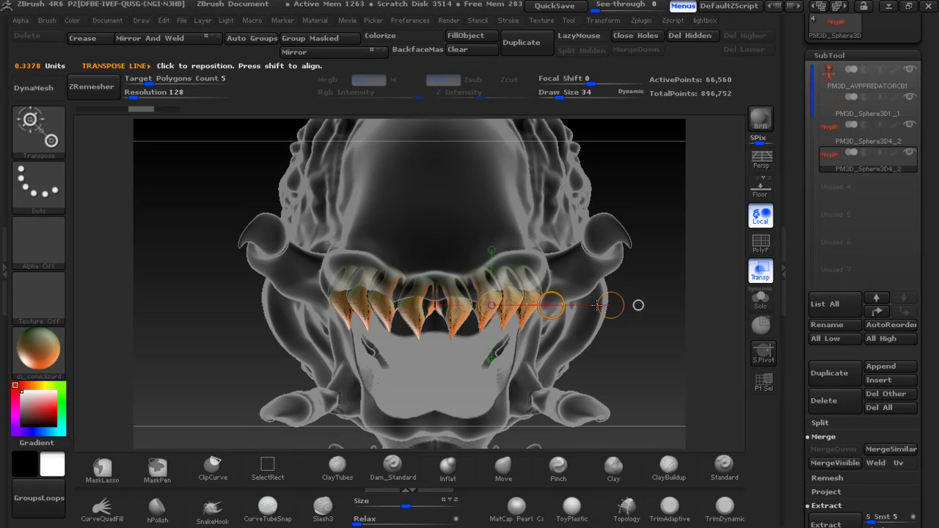
{"action": "mouse_move", "coordinate": [601, 306]}
{"action": "left_mouse_down"}
{"action": "mouse_move", "coordinate": [284, 317]}
{"action": "mouse_move", "coordinate": [285, 296]}
{"action": "left_mouse_up"}
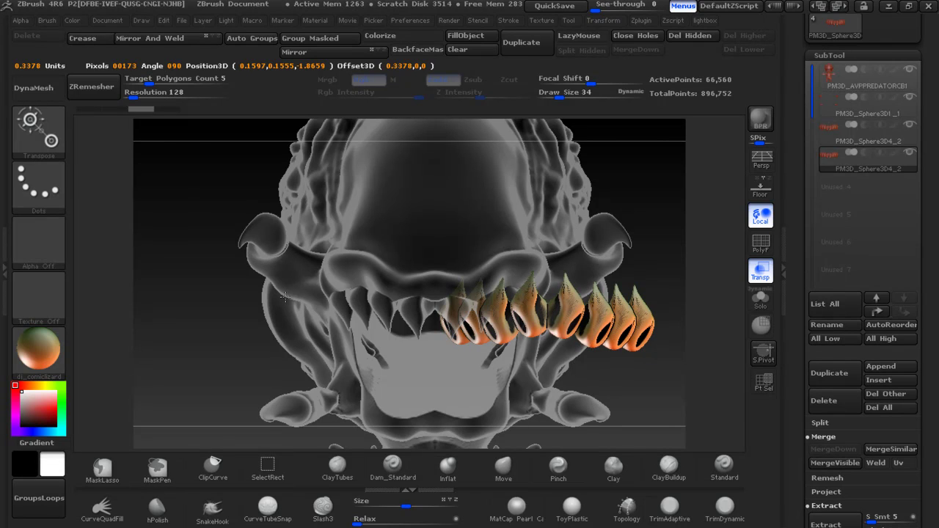
{"action": "mouse_move", "coordinate": [550, 302]}
{"action": "left_mouse_down"}
{"action": "mouse_move", "coordinate": [195, 300]}
{"action": "mouse_move", "coordinate": [279, 323]}
{"action": "left_mouse_up"}
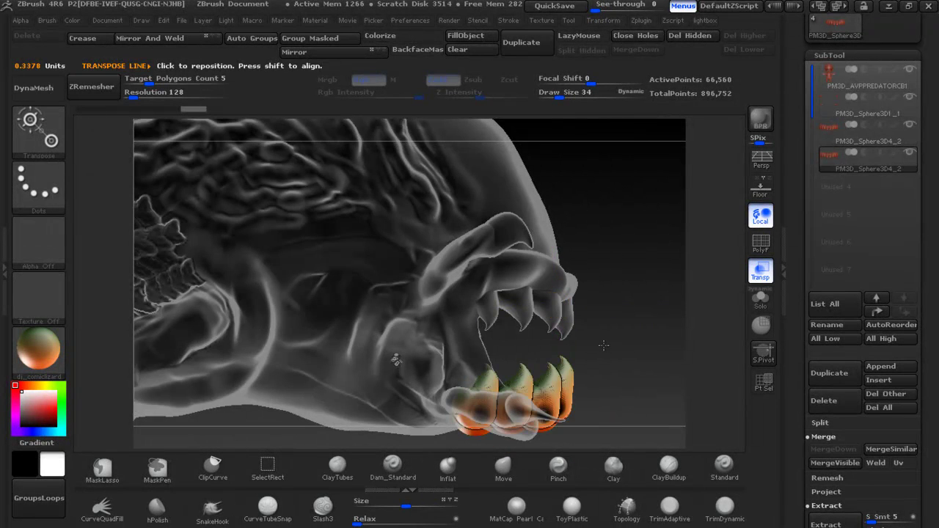
{"action": "left_click_drag", "start_coordinate": [598, 347], "coordinate": [551, 230]}
{"action": "mouse_move", "coordinate": [413, 306]}
{"action": "left_mouse_down"}
{"action": "mouse_move", "coordinate": [502, 270]}
{"action": "mouse_move", "coordinate": [516, 321]}
{"action": "left_mouse_up"}
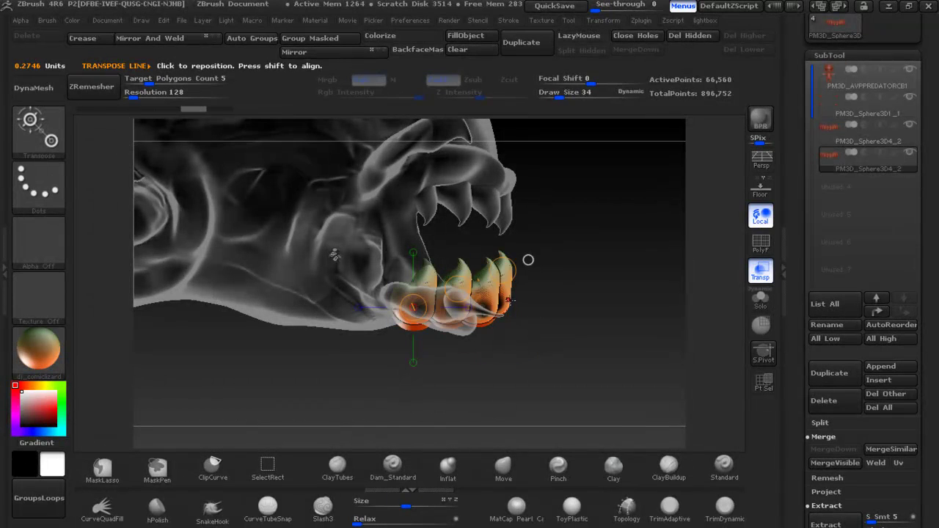
{"action": "left_click_drag", "start_coordinate": [529, 260], "coordinate": [519, 326]}
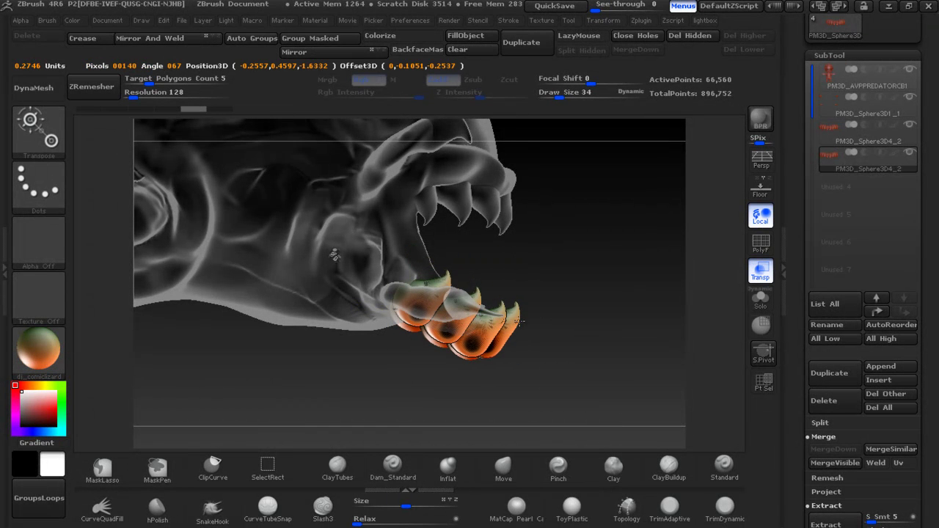
{"action": "left_click_drag", "start_coordinate": [478, 287], "coordinate": [448, 232]}
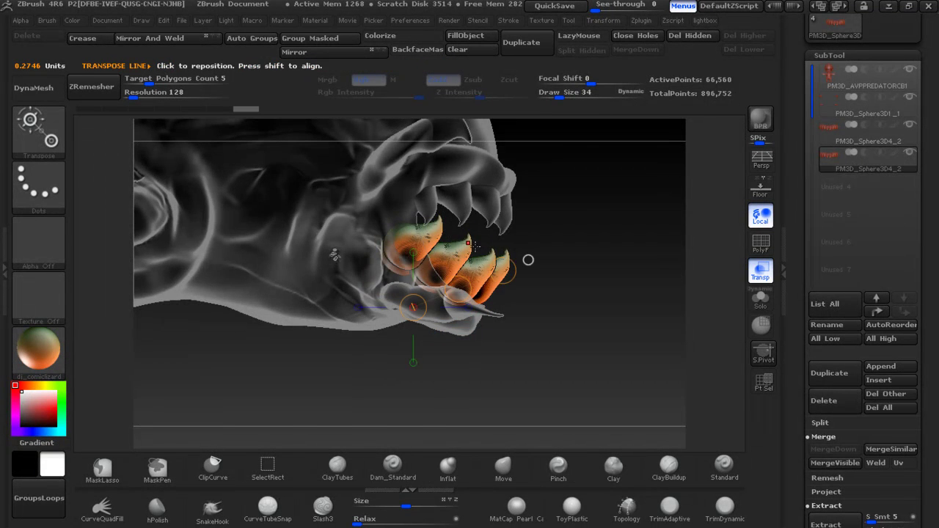
{"action": "left_click_drag", "start_coordinate": [528, 260], "coordinate": [553, 256]}
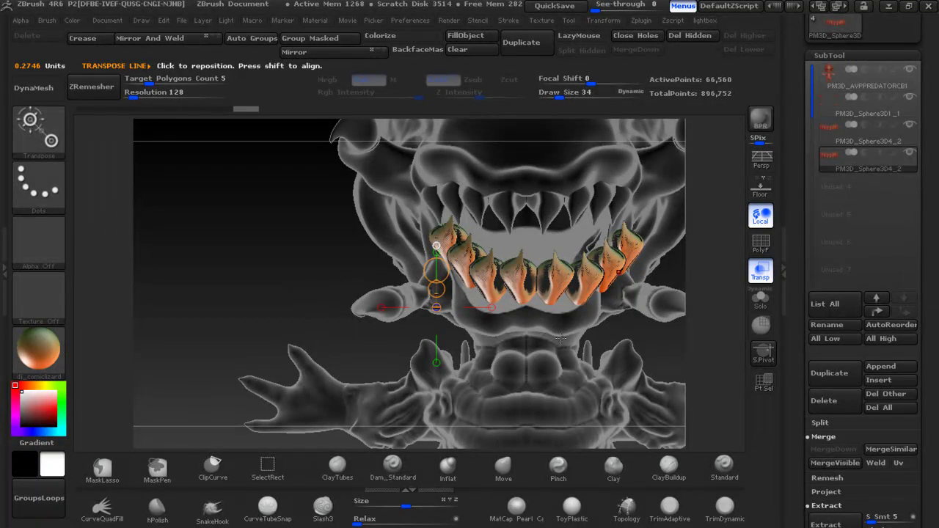
Pull the end teeth with an enlarged Move brush to follow the lower jaw's curve
{"action": "left_click", "coordinate": [504, 467]}
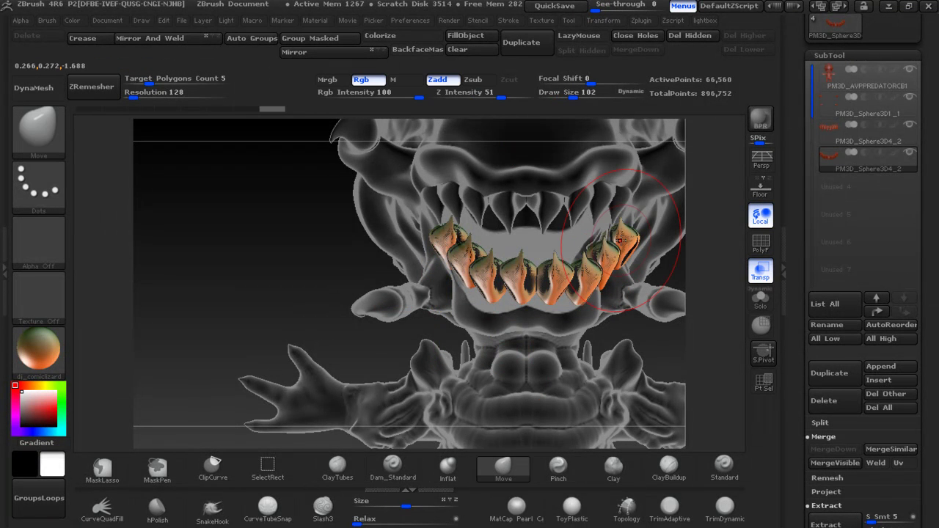
{"action": "key", "text": "ctrl"}
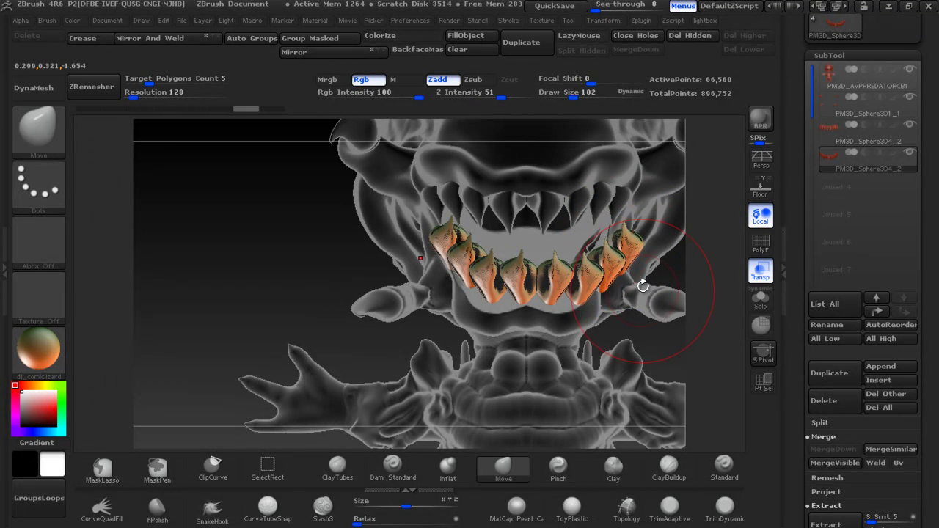
{"action": "left_click_drag", "start_coordinate": [626, 246], "coordinate": [608, 229]}
{"action": "left_click_drag", "start_coordinate": [578, 287], "coordinate": [546, 281]}
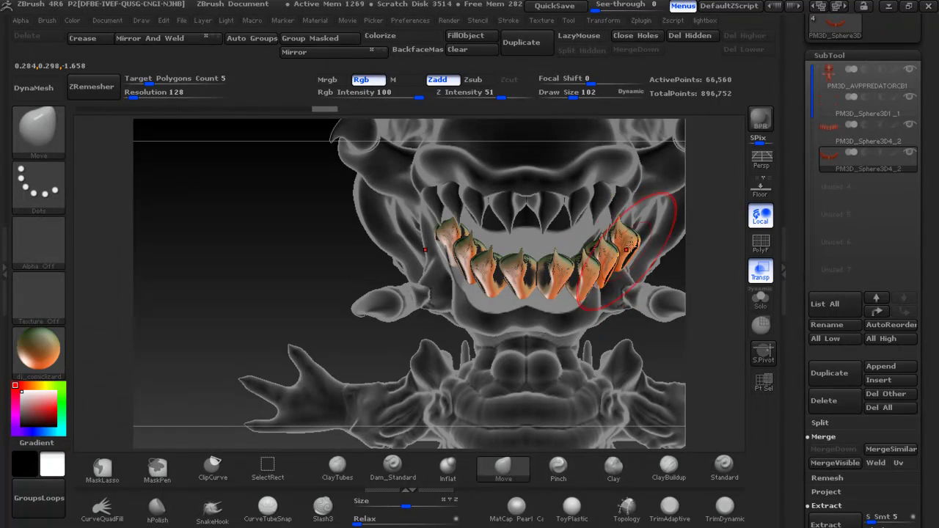
{"action": "left_click_drag", "start_coordinate": [405, 277], "coordinate": [494, 254]}
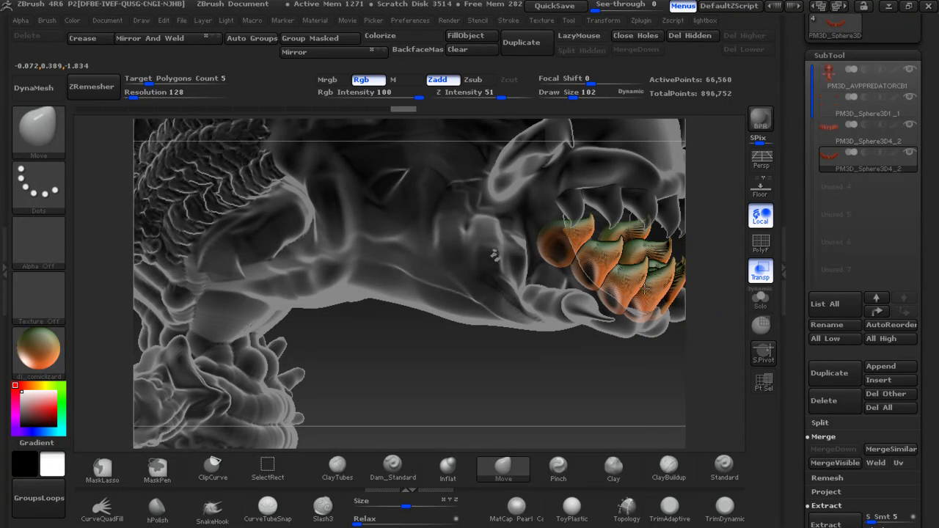
{"action": "left_click_drag", "start_coordinate": [675, 278], "coordinate": [682, 272]}
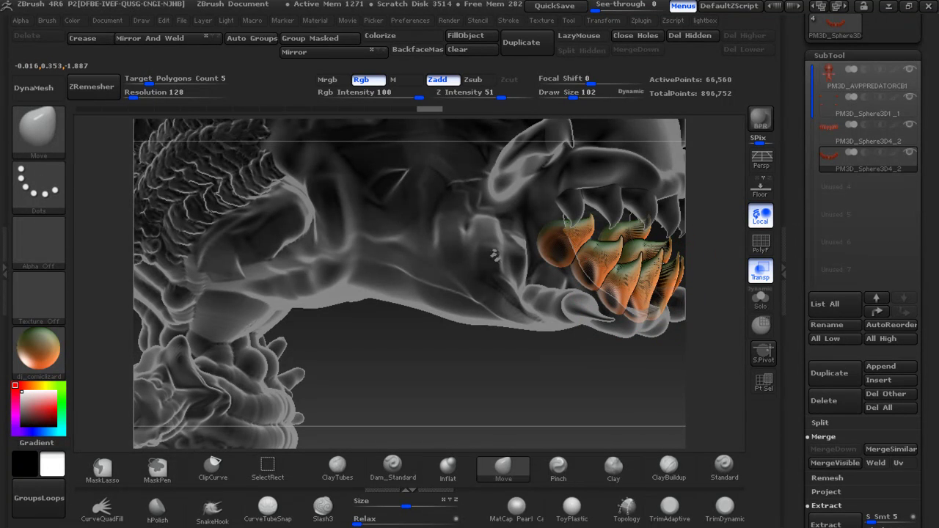
Save the project and frame the alien, turning the view to face the mouth
{"action": "key", "text": "ctrl+s"}
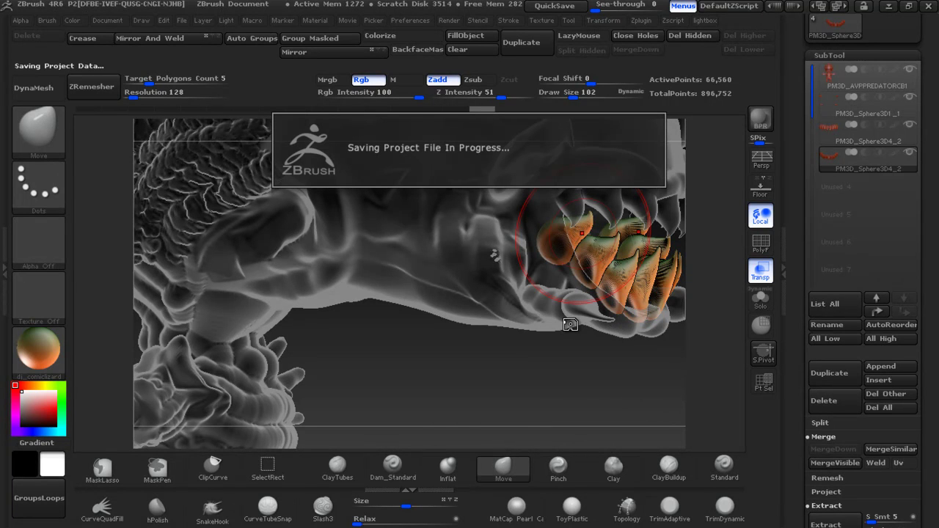
{"action": "key", "text": "f"}
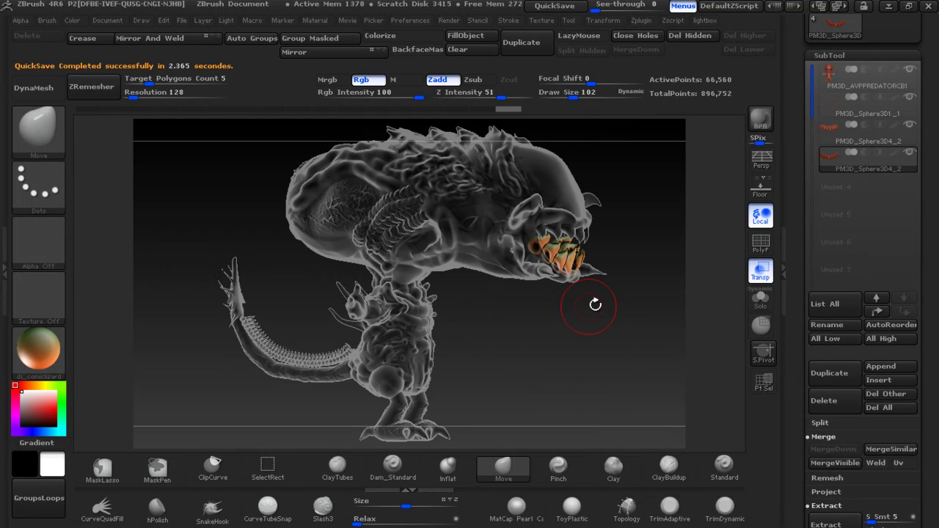
{"action": "mouse_move", "coordinate": [617, 316]}
{"action": "left_mouse_down"}
{"action": "mouse_move", "coordinate": [557, 295]}
{"action": "mouse_move", "coordinate": [488, 294]}
{"action": "mouse_move", "coordinate": [455, 344]}
{"action": "mouse_move", "coordinate": [449, 335]}
{"action": "left_mouse_up"}
{"action": "key", "text": "ctrl"}
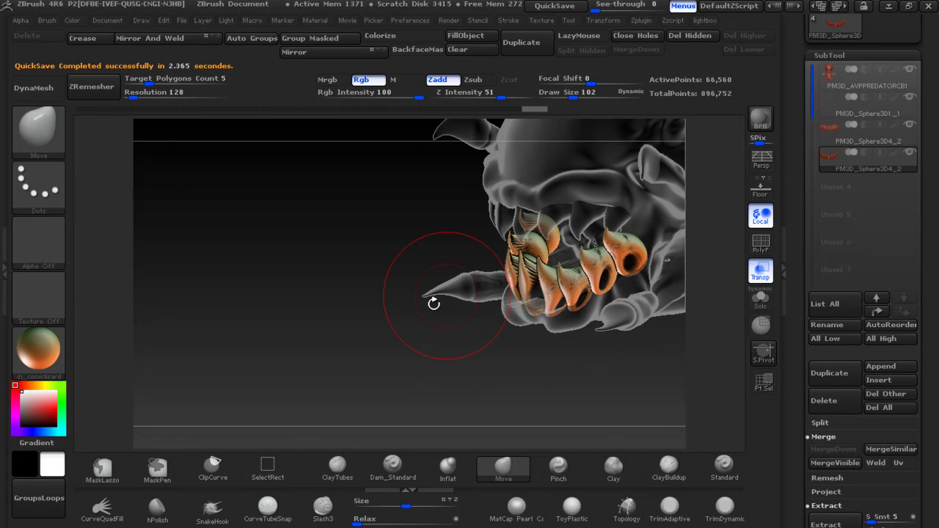
{"action": "left_click_drag", "start_coordinate": [461, 290], "coordinate": [583, 295]}
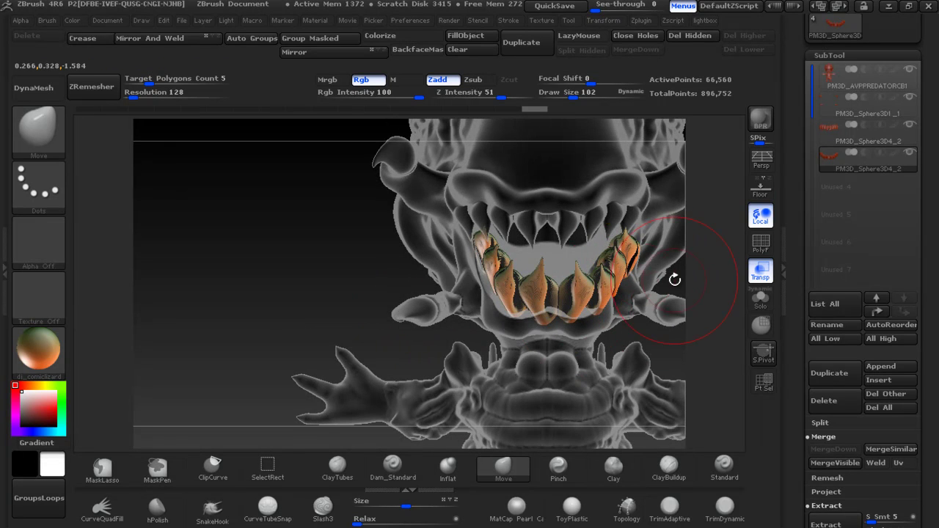
Move the lower teeth row slightly further back into the jaw with a transpose line
{"action": "key", "text": "w"}
{"action": "mouse_move", "coordinate": [534, 291]}
{"action": "left_mouse_down"}
{"action": "mouse_move", "coordinate": [636, 290]}
{"action": "mouse_move", "coordinate": [579, 283]}
{"action": "left_mouse_up"}
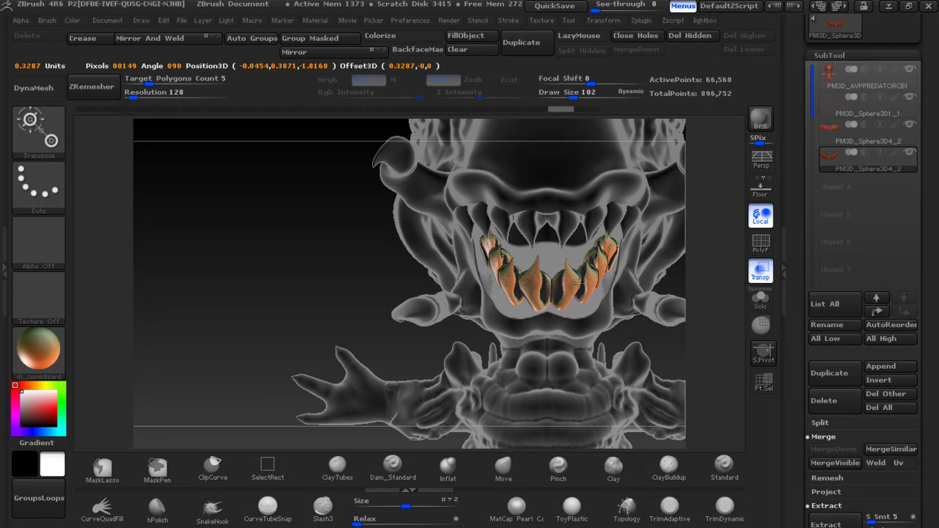
{"action": "mouse_move", "coordinate": [284, 268]}
{"action": "left_mouse_down"}
{"action": "mouse_move", "coordinate": [355, 277]}
{"action": "mouse_move", "coordinate": [382, 249]}
{"action": "left_mouse_up"}
{"action": "mouse_move", "coordinate": [529, 247]}
{"action": "left_mouse_down"}
{"action": "mouse_move", "coordinate": [594, 275]}
{"action": "mouse_move", "coordinate": [559, 273]}
{"action": "left_mouse_up"}
{"action": "mouse_move", "coordinate": [396, 382]}
{"action": "left_mouse_down"}
{"action": "mouse_move", "coordinate": [619, 319]}
{"action": "mouse_move", "coordinate": [539, 291]}
{"action": "mouse_move", "coordinate": [578, 301]}
{"action": "left_mouse_up"}
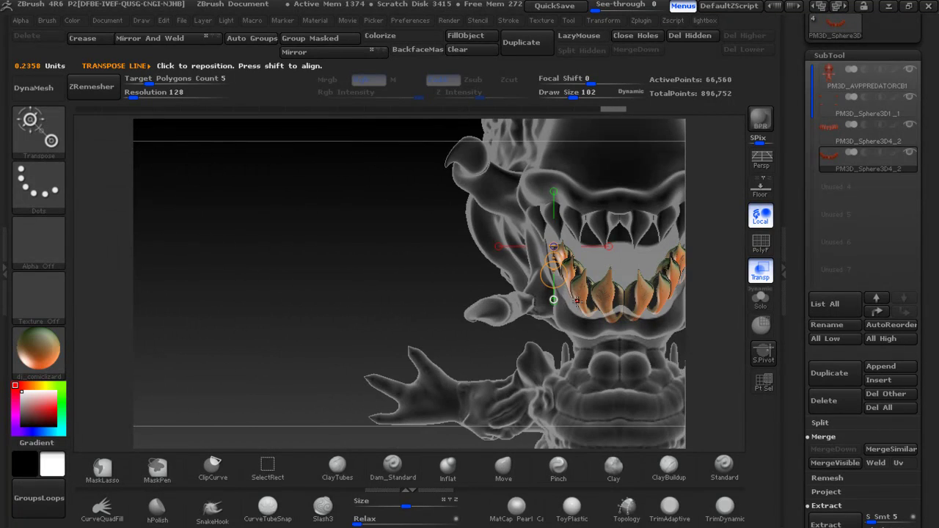
{"action": "key", "text": "f"}
{"action": "key", "text": "f"}
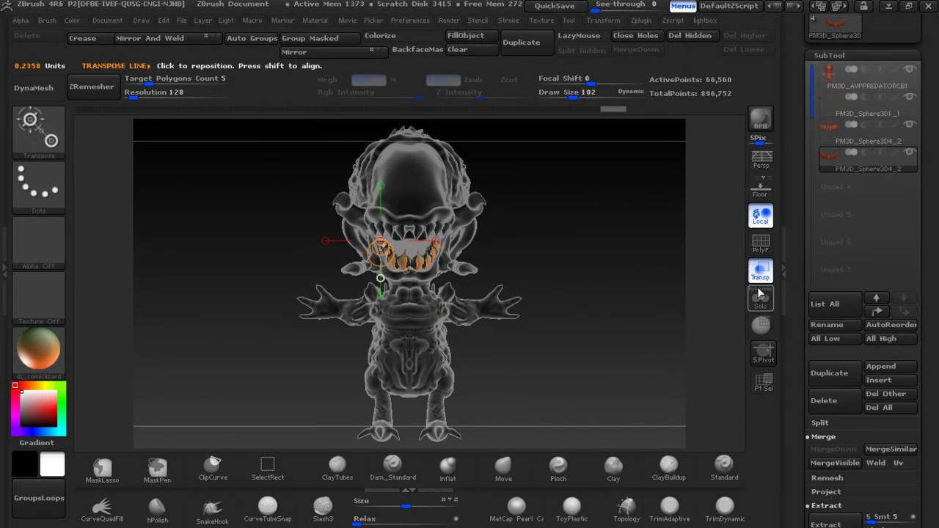
Turn off transparency, switch to the Move brush (B>M>V), and check the Predalien reference
{"action": "left_click", "coordinate": [760, 275]}
{"action": "mouse_move", "coordinate": [587, 270]}
{"action": "left_mouse_down"}
{"action": "mouse_move", "coordinate": [708, 264]}
{"action": "mouse_move", "coordinate": [606, 276]}
{"action": "left_mouse_up"}
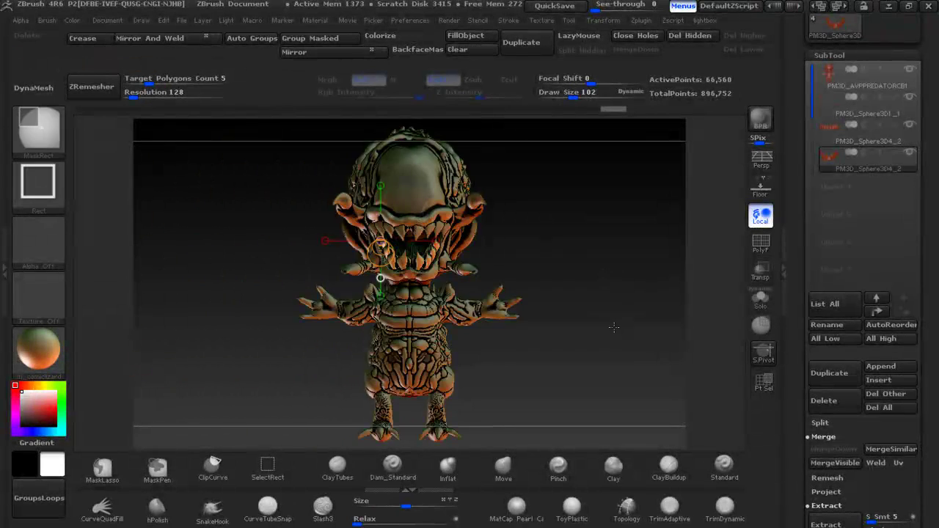
{"action": "key", "text": "b"}
{"action": "key", "text": "m"}
{"action": "key", "text": "v"}
{"action": "mouse_move", "coordinate": [560, 274]}
{"action": "left_mouse_down"}
{"action": "mouse_move", "coordinate": [557, 295]}
{"action": "mouse_move", "coordinate": [619, 281]}
{"action": "mouse_move", "coordinate": [579, 256]}
{"action": "mouse_move", "coordinate": [518, 256]}
{"action": "left_mouse_up"}
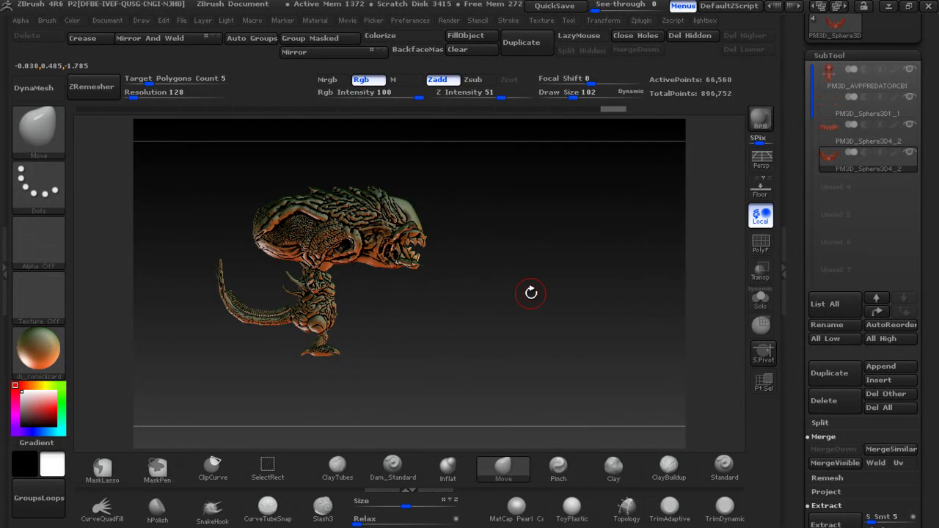
{"action": "key", "text": "alt+Tab"}
{"action": "key", "text": "alt+Tab"}
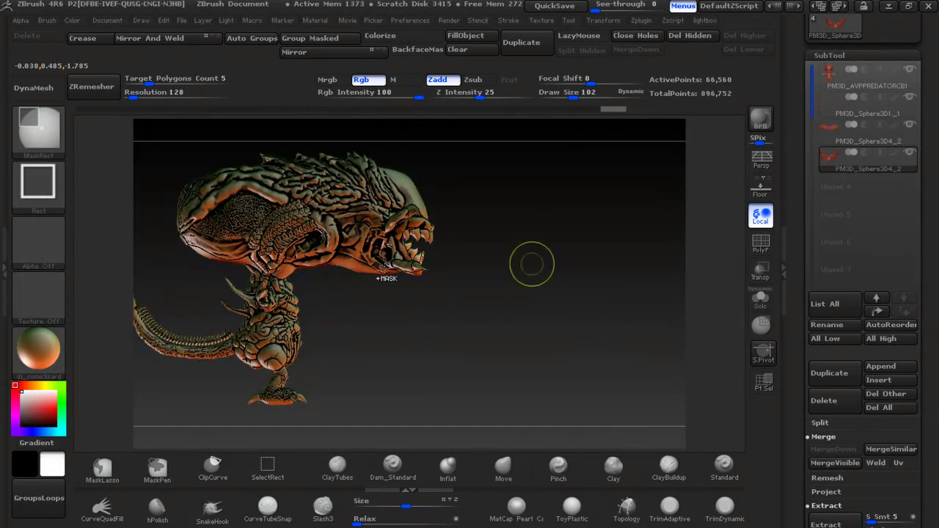
Make the PM3D_AVPPREDATORCB1 body subtool active and open the material picker
{"action": "left_click", "coordinate": [47, 353]}
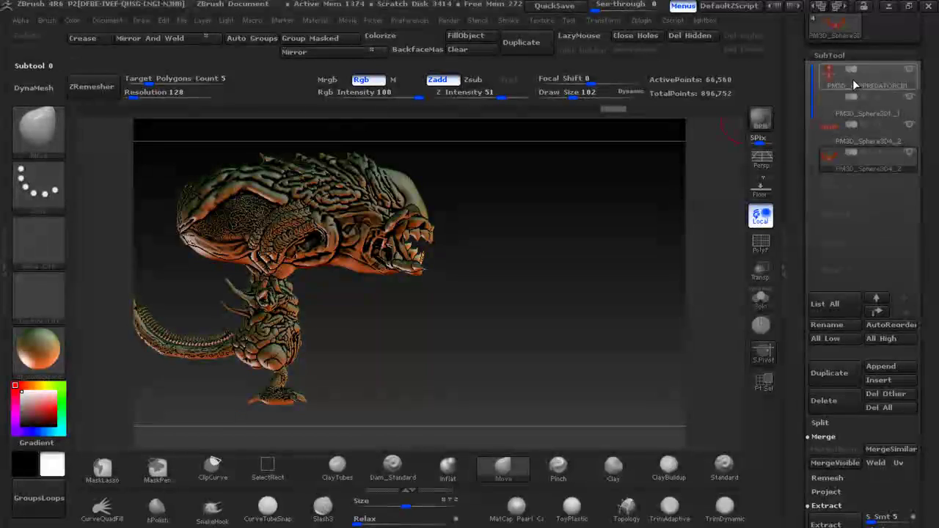
{"action": "left_click", "coordinate": [853, 82]}
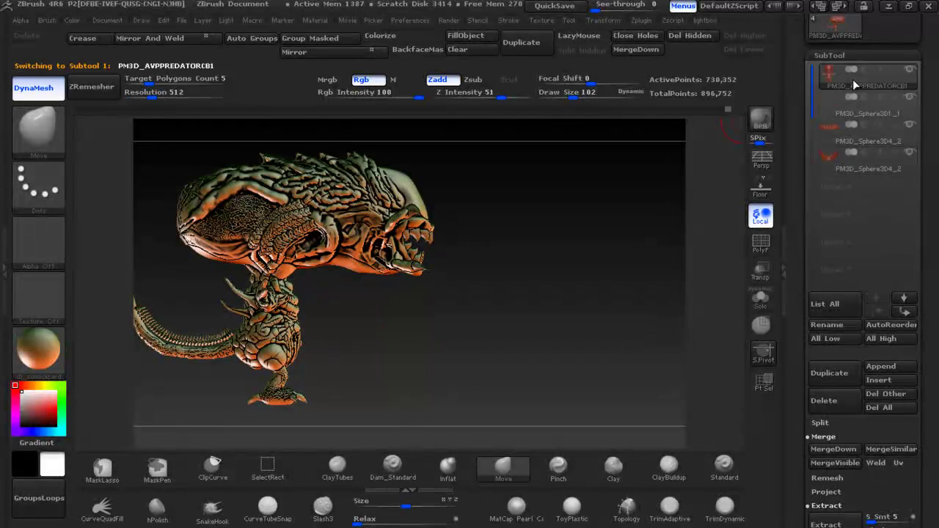
{"action": "left_click", "coordinate": [39, 356]}
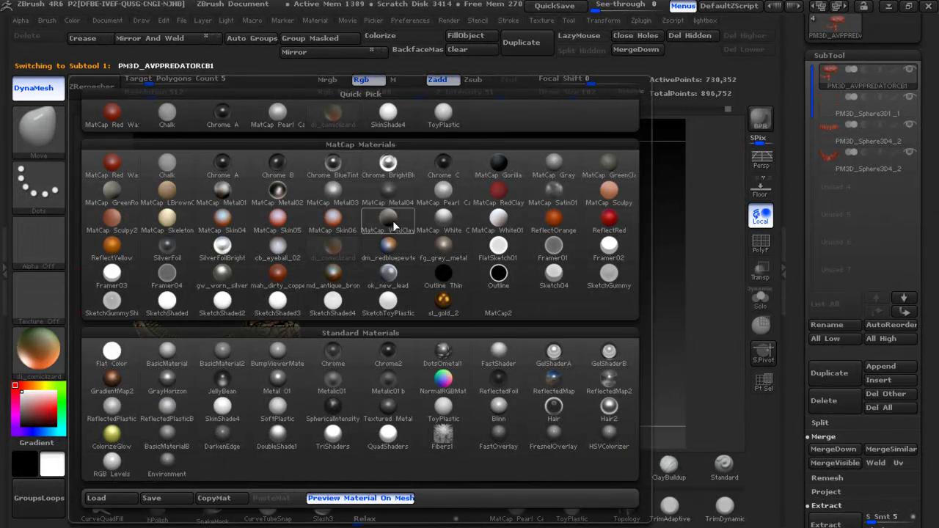
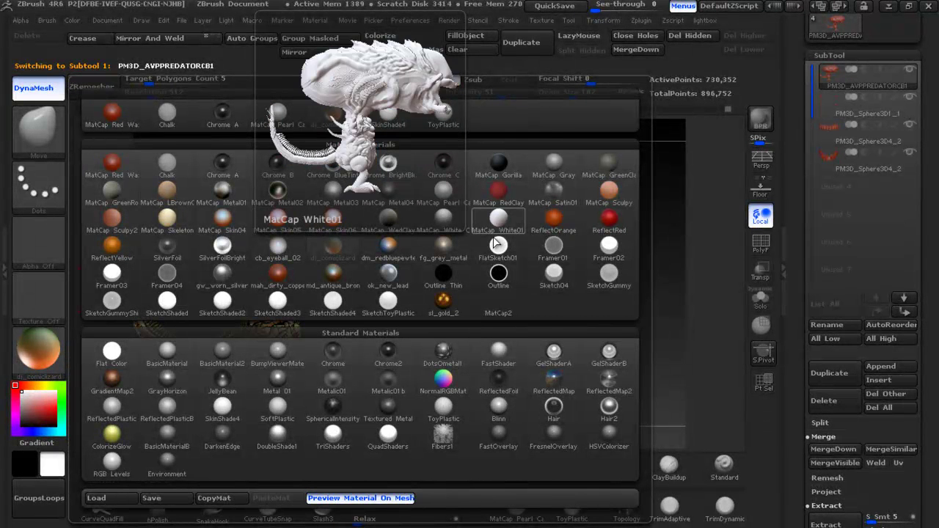
Apply the SketchToyPlastic material and set the Standard brush to Alpha Off with a Spray stroke
{"action": "left_click", "coordinate": [399, 305]}
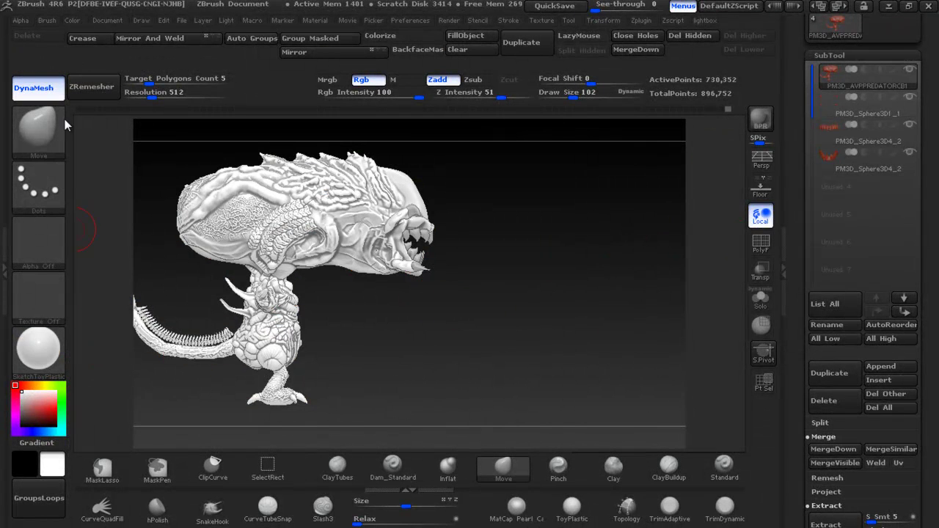
{"action": "left_click", "coordinate": [731, 476]}
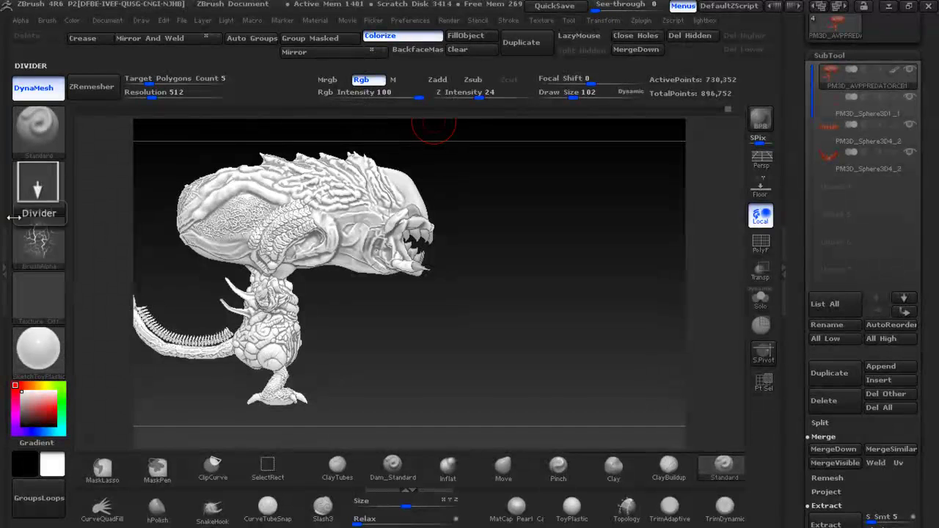
{"action": "left_click", "coordinate": [38, 238]}
{"action": "left_click", "coordinate": [128, 261]}
{"action": "left_click", "coordinate": [38, 187]}
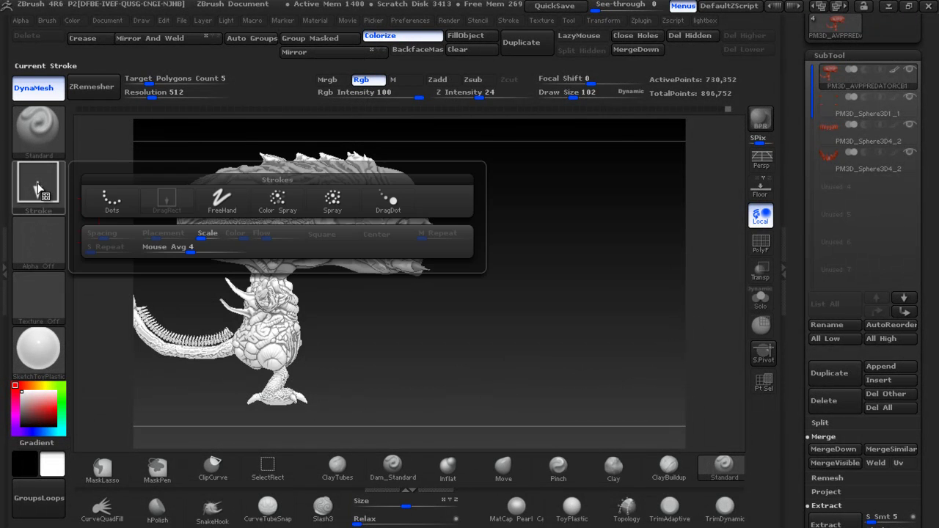
{"action": "left_click", "coordinate": [341, 210]}
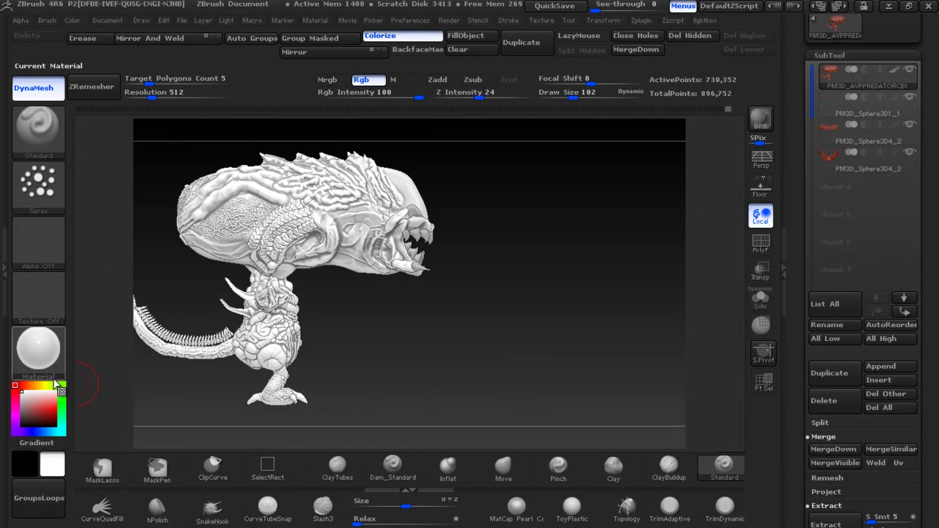
Spray a dark brownish red over the Predalien's head and neck
{"action": "left_click", "coordinate": [27, 386]}
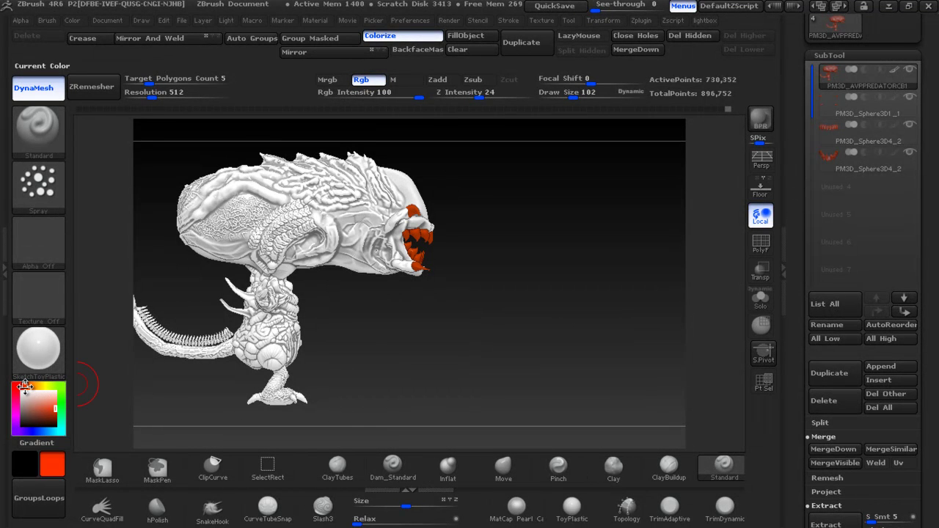
{"action": "left_click", "coordinate": [18, 386]}
{"action": "left_click", "coordinate": [29, 385]}
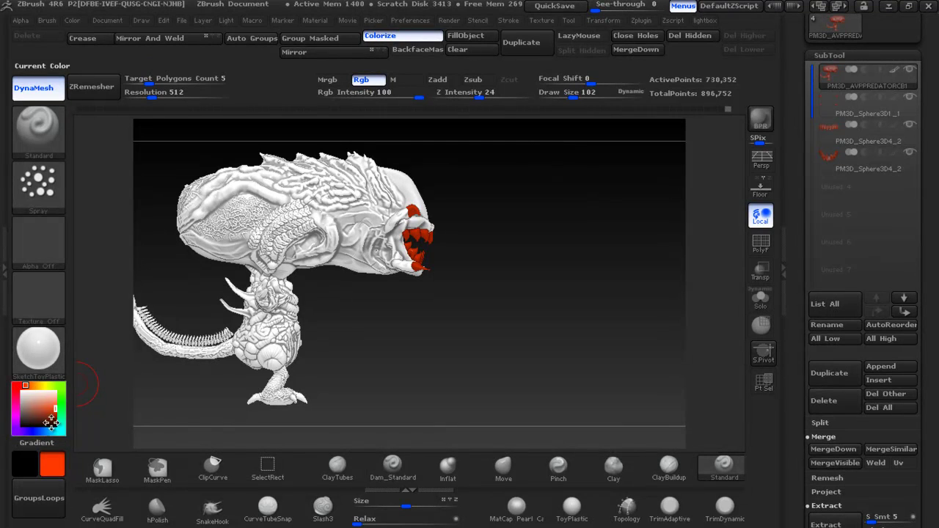
{"action": "left_click", "coordinate": [41, 415]}
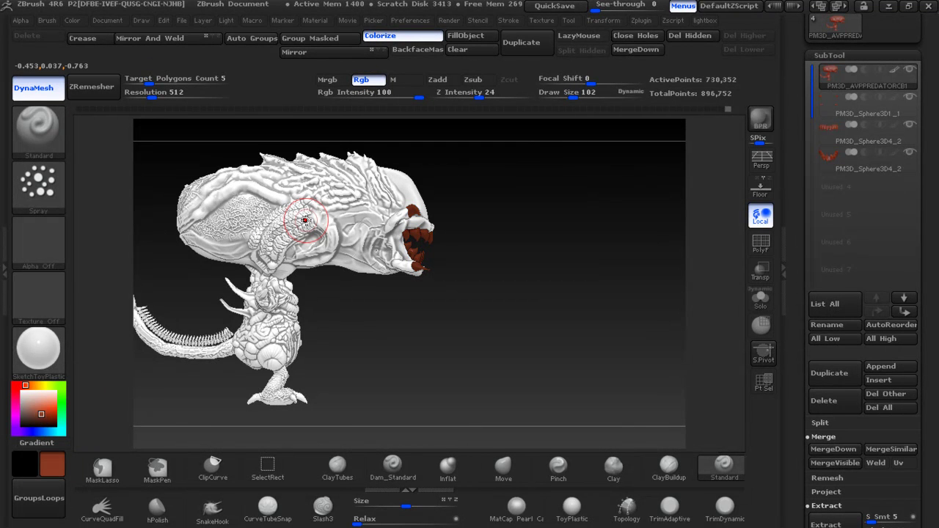
{"action": "key", "text": "alt+Tab"}
{"action": "key", "text": "alt+Tab"}
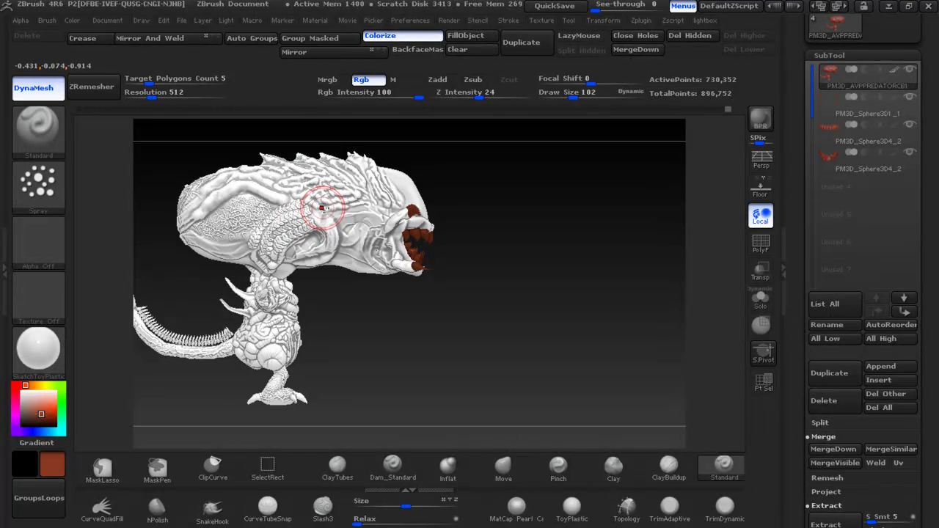
{"action": "mouse_move", "coordinate": [322, 208]}
{"action": "left_mouse_down"}
{"action": "mouse_move", "coordinate": [330, 198]}
{"action": "mouse_move", "coordinate": [303, 215]}
{"action": "left_mouse_up"}
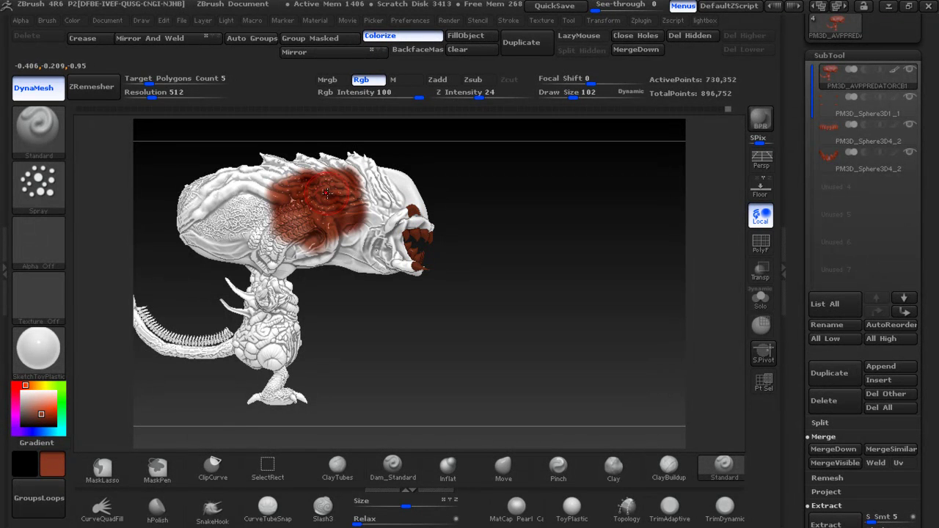
{"action": "mouse_move", "coordinate": [345, 191]}
{"action": "left_mouse_down"}
{"action": "mouse_move", "coordinate": [360, 198]}
{"action": "mouse_move", "coordinate": [290, 192]}
{"action": "mouse_move", "coordinate": [315, 204]}
{"action": "mouse_move", "coordinate": [273, 241]}
{"action": "left_mouse_up"}
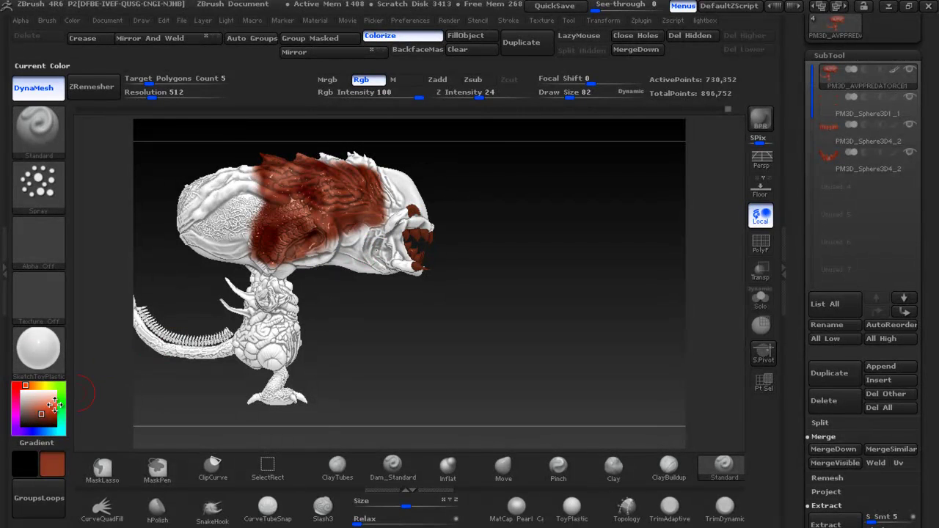
Darken the crest and skull with near-black, then paint the back of the skull pink
{"action": "left_click", "coordinate": [39, 423]}
{"action": "mouse_move", "coordinate": [293, 220]}
{"action": "left_mouse_down"}
{"action": "mouse_move", "coordinate": [293, 184]}
{"action": "mouse_move", "coordinate": [353, 195]}
{"action": "mouse_move", "coordinate": [304, 242]}
{"action": "left_mouse_up"}
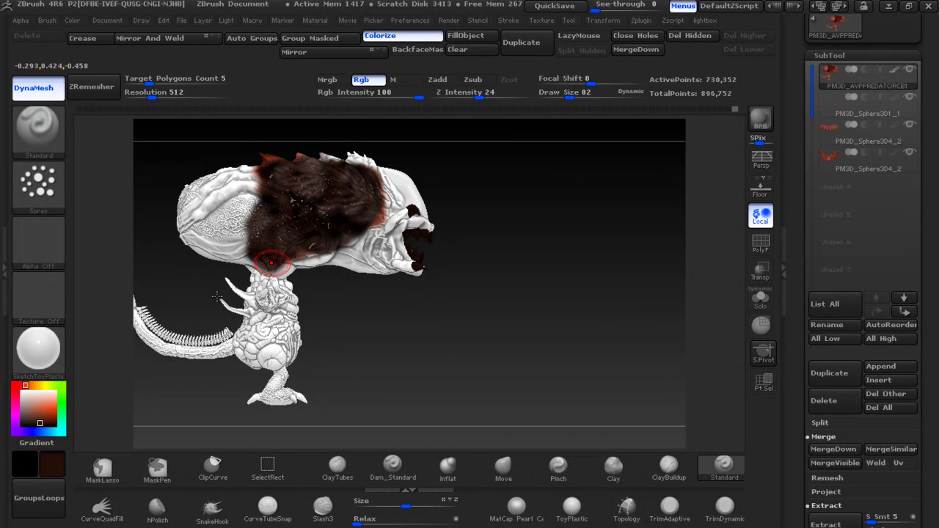
{"action": "mouse_move", "coordinate": [323, 192]}
{"action": "left_mouse_down"}
{"action": "mouse_move", "coordinate": [282, 250]}
{"action": "mouse_move", "coordinate": [353, 213]}
{"action": "mouse_move", "coordinate": [336, 162]}
{"action": "left_mouse_up"}
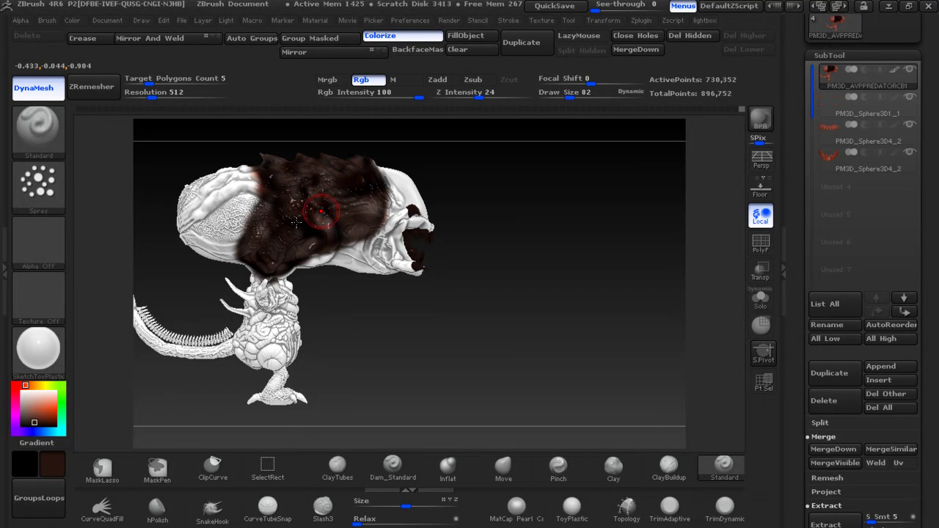
{"action": "left_click", "coordinate": [32, 405]}
{"action": "mouse_move", "coordinate": [253, 198]}
{"action": "left_mouse_down"}
{"action": "mouse_move", "coordinate": [235, 220]}
{"action": "mouse_move", "coordinate": [250, 169]}
{"action": "left_mouse_up"}
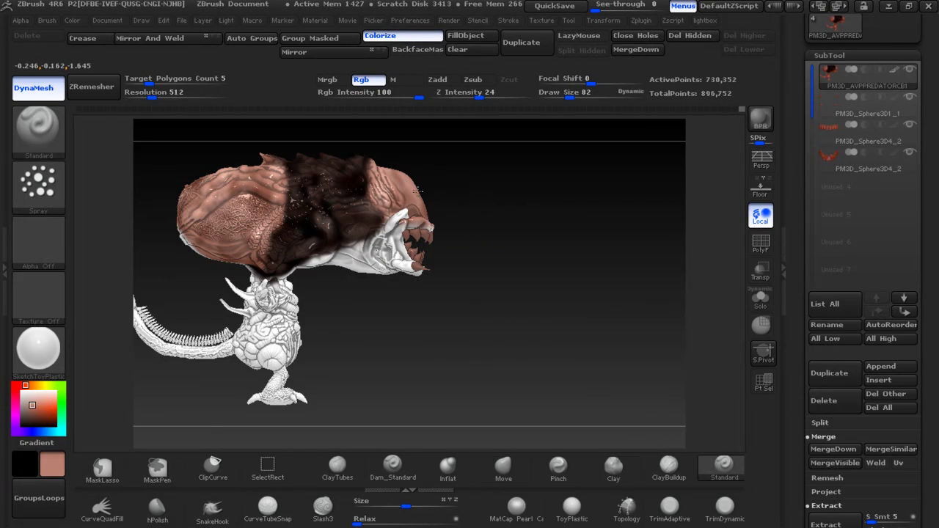
Paint the jaw, neck, torso, limbs, hands, legs and tail pinkish skin from several angles
{"action": "left_click_drag", "start_coordinate": [465, 190], "coordinate": [506, 222]}
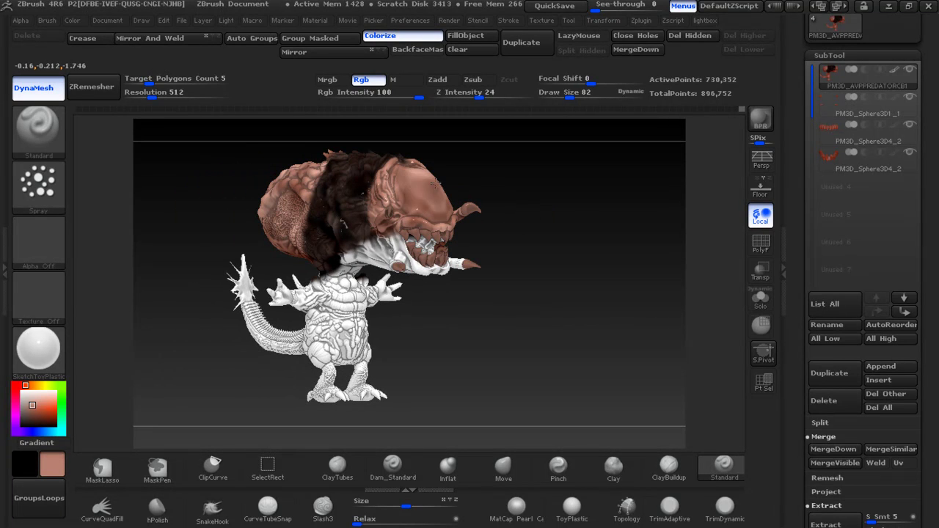
{"action": "left_click_drag", "start_coordinate": [400, 232], "coordinate": [396, 257]}
{"action": "mouse_move", "coordinate": [345, 279]}
{"action": "left_mouse_down"}
{"action": "mouse_move", "coordinate": [295, 320]}
{"action": "mouse_move", "coordinate": [242, 283]}
{"action": "left_mouse_up"}
{"action": "mouse_move", "coordinate": [415, 324]}
{"action": "left_mouse_down"}
{"action": "mouse_move", "coordinate": [483, 334]}
{"action": "mouse_move", "coordinate": [434, 266]}
{"action": "left_mouse_up"}
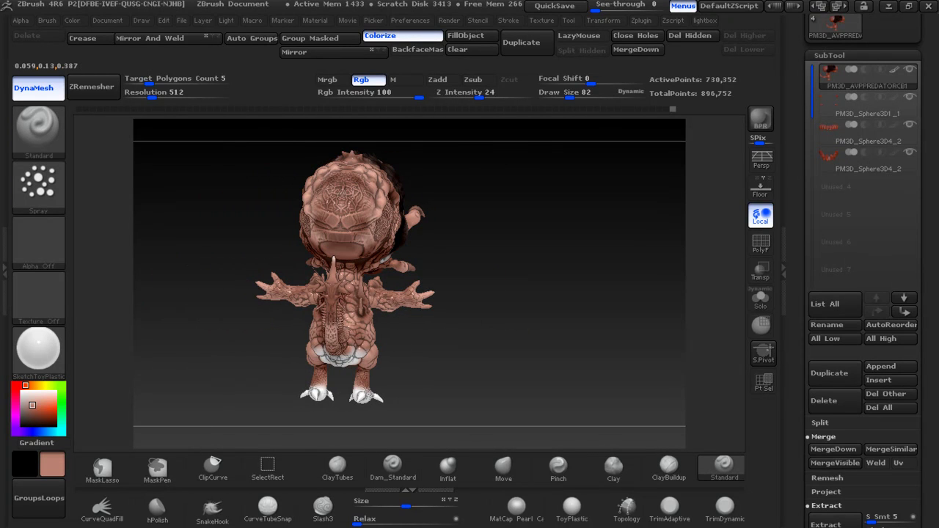
{"action": "left_click_drag", "start_coordinate": [334, 353], "coordinate": [393, 397]}
{"action": "left_click_drag", "start_coordinate": [435, 372], "coordinate": [448, 389]}
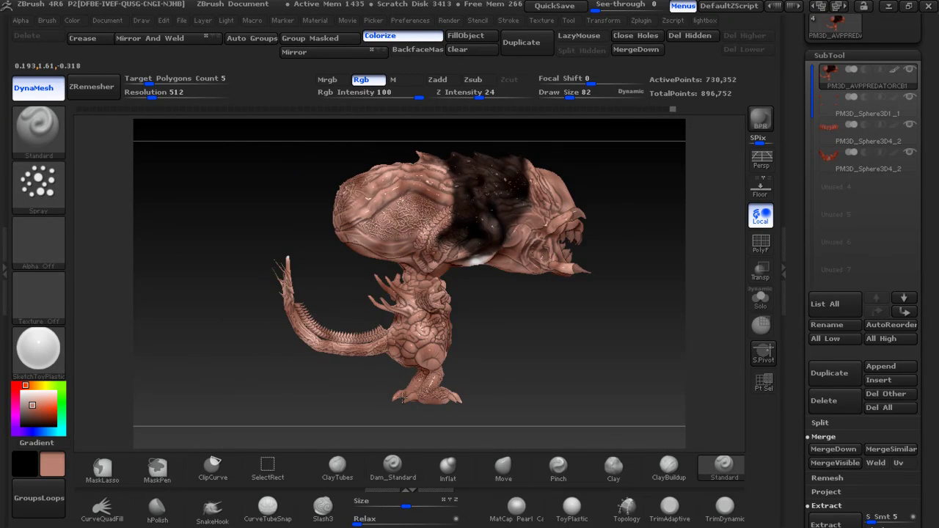
{"action": "mouse_move", "coordinate": [495, 359]}
{"action": "left_mouse_down"}
{"action": "mouse_move", "coordinate": [431, 270]}
{"action": "mouse_move", "coordinate": [531, 171]}
{"action": "mouse_move", "coordinate": [458, 249]}
{"action": "left_mouse_up"}
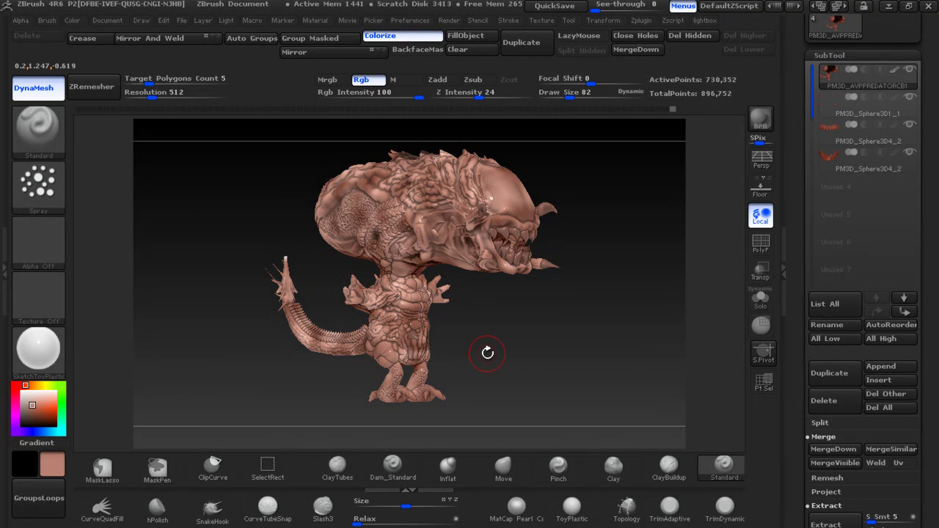
{"action": "mouse_move", "coordinate": [510, 355]}
{"action": "left_mouse_down"}
{"action": "mouse_move", "coordinate": [411, 358]}
{"action": "mouse_move", "coordinate": [512, 345]}
{"action": "left_mouse_up"}
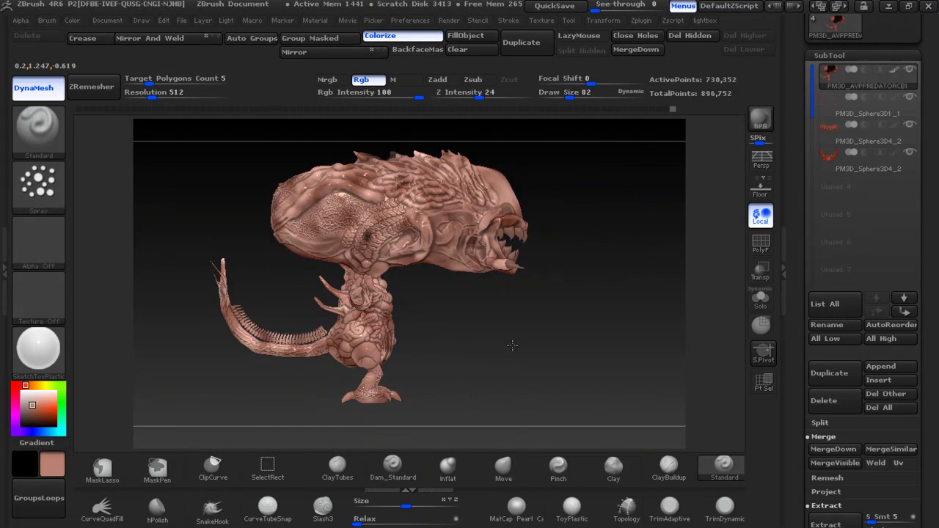
{"action": "mouse_move", "coordinate": [583, 235]}
{"action": "left_mouse_down", "text": "alt"}
{"action": "mouse_move", "coordinate": [602, 299]}
{"action": "mouse_move", "coordinate": [189, 329]}
{"action": "left_mouse_up", "text": "alt"}
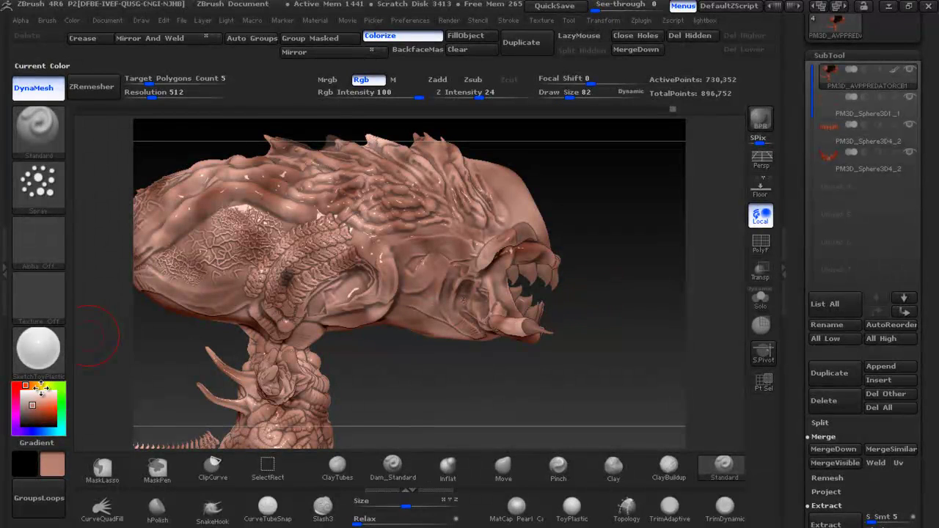
Choose a pale tan colour and paint the Predalien's forehead dome with it
{"action": "left_click", "coordinate": [43, 398]}
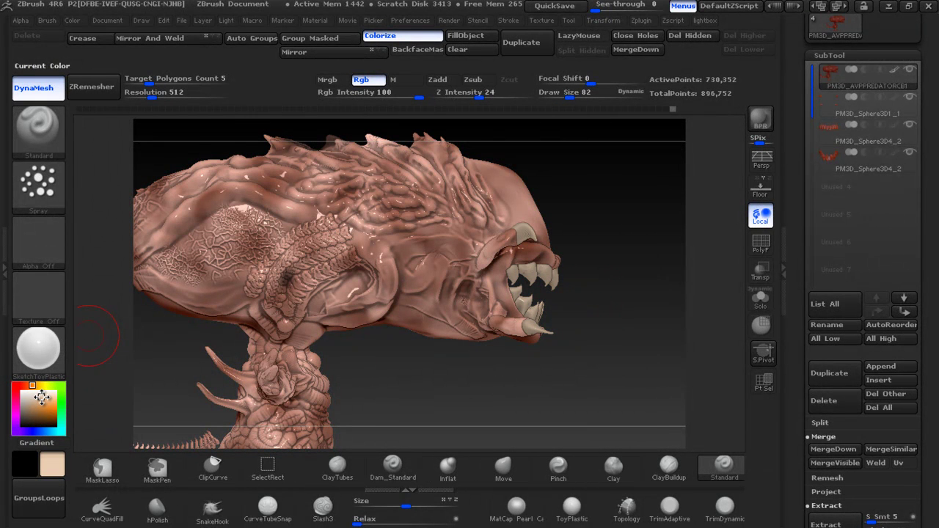
{"action": "left_click", "coordinate": [40, 402]}
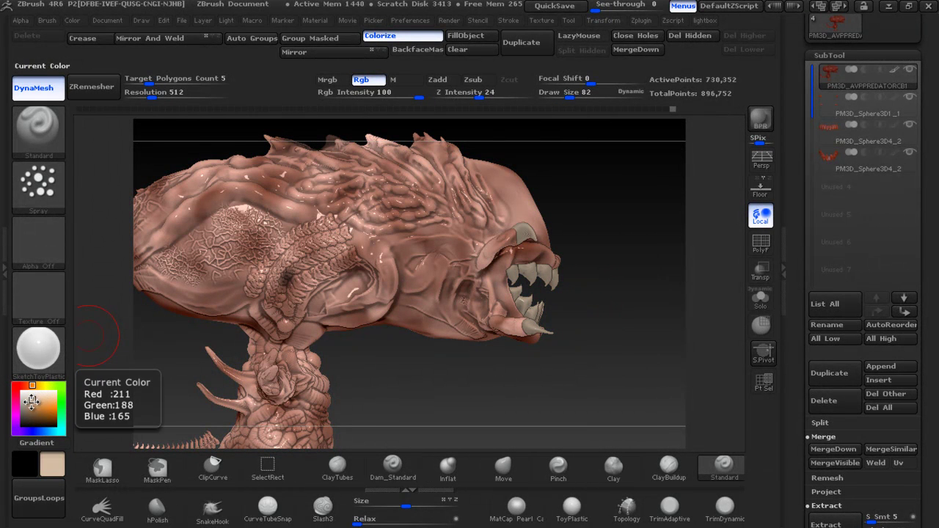
{"action": "left_click", "coordinate": [23, 406]}
{"action": "left_click", "coordinate": [29, 402]}
{"action": "left_click", "coordinate": [37, 403]}
{"action": "left_click", "coordinate": [36, 403]}
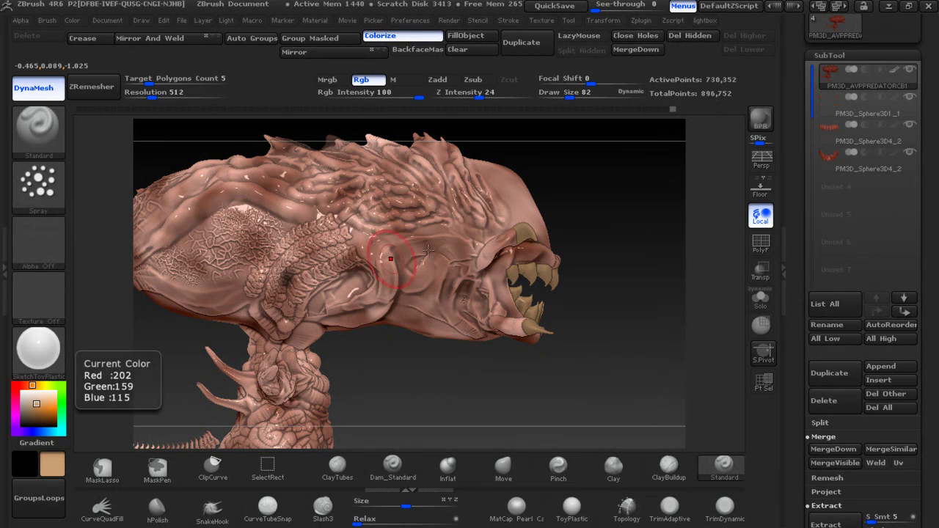
{"action": "mouse_move", "coordinate": [608, 166]}
{"action": "left_mouse_down"}
{"action": "mouse_move", "coordinate": [539, 235]}
{"action": "mouse_move", "coordinate": [542, 213]}
{"action": "left_mouse_up"}
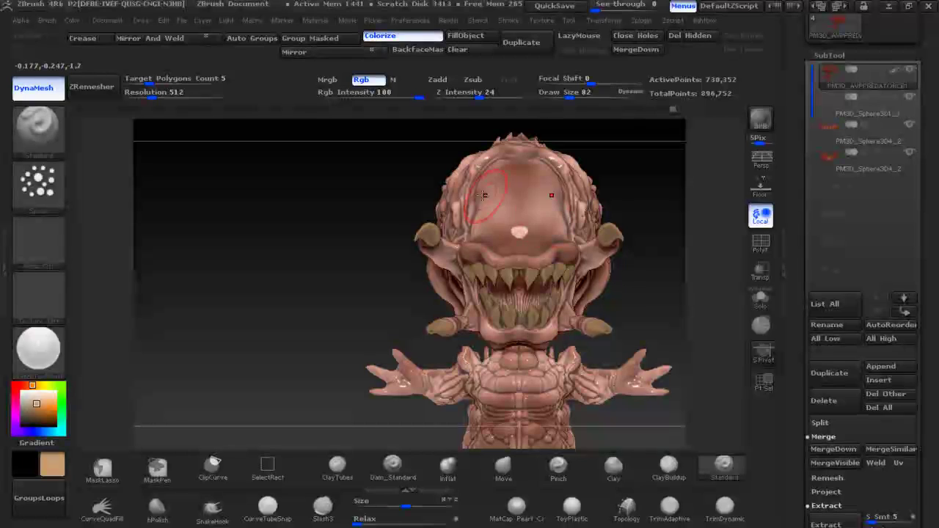
{"action": "left_click_drag", "start_coordinate": [483, 195], "coordinate": [558, 172]}
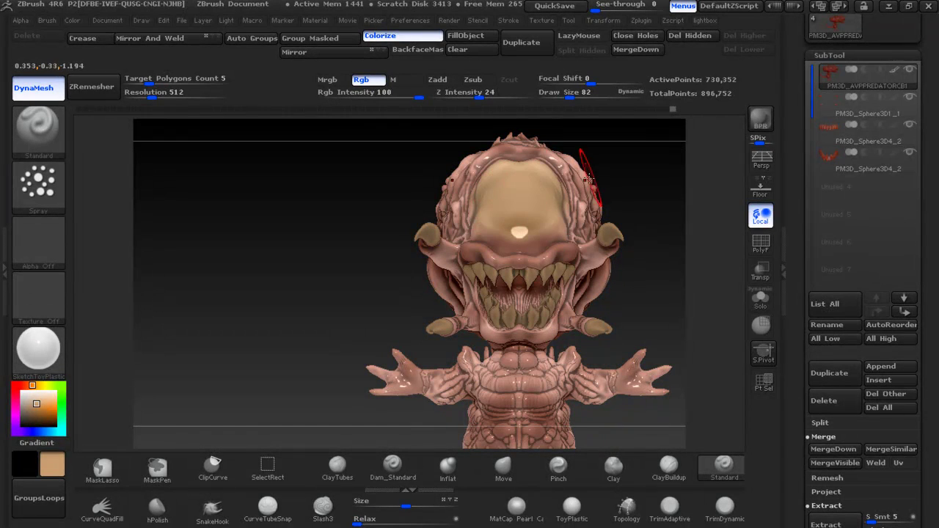
{"action": "key", "text": "alt+Tab"}
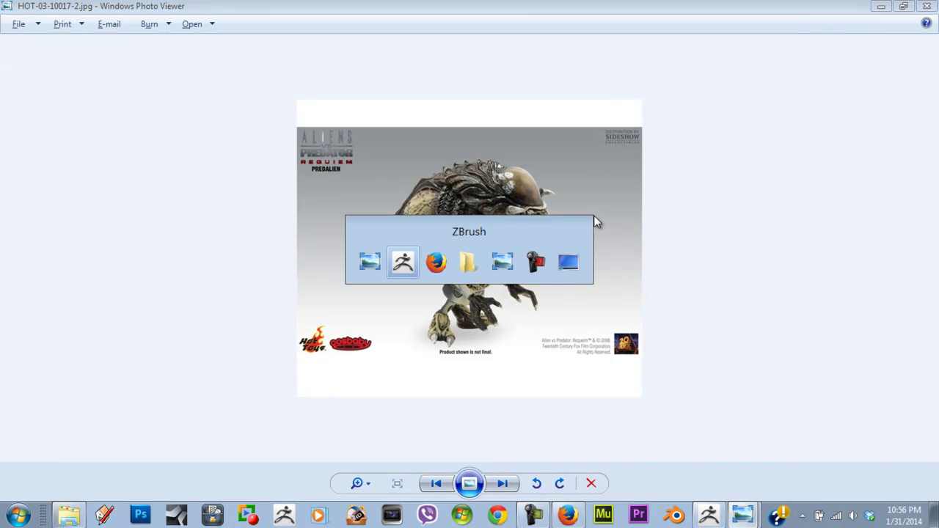
Lightly tint the face and forehead dark brown at Rgb Intensity 11, checking the reference
{"action": "left_click", "coordinate": [37, 419]}
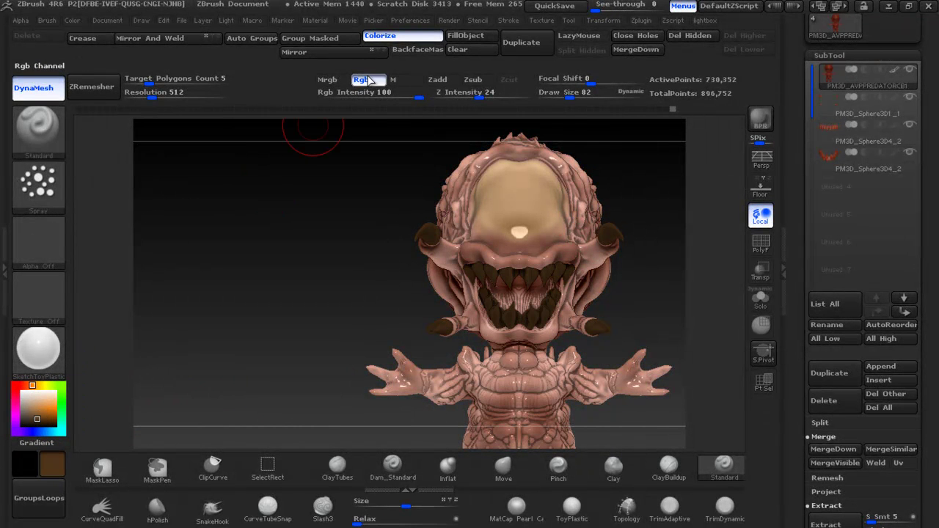
{"action": "left_click_drag", "start_coordinate": [368, 98], "coordinate": [354, 98]}
{"action": "mouse_move", "coordinate": [469, 213]}
{"action": "left_mouse_down"}
{"action": "mouse_move", "coordinate": [572, 257]}
{"action": "mouse_move", "coordinate": [615, 205]}
{"action": "left_mouse_up"}
{"action": "key", "text": "alt+Tab"}
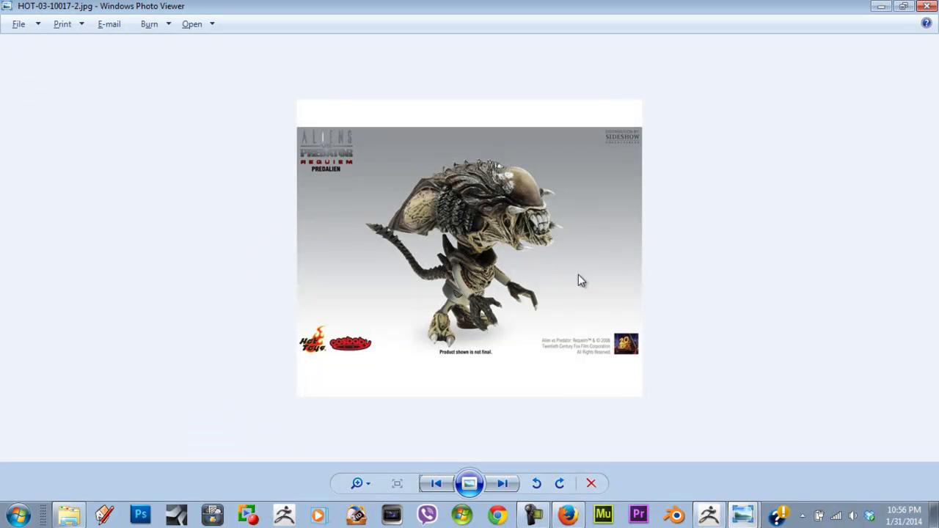
{"action": "key", "text": "alt+Tab"}
{"action": "left_click", "coordinate": [36, 418]}
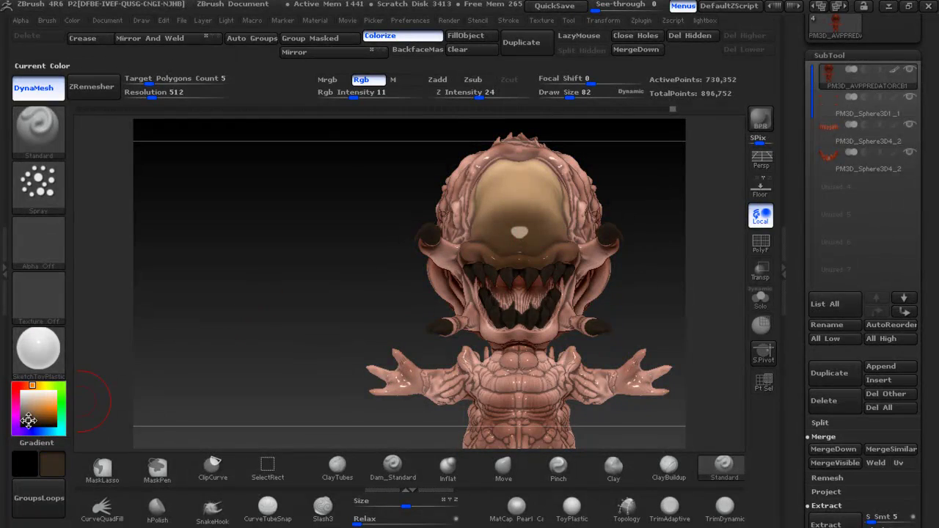
{"action": "mouse_move", "coordinate": [242, 306]}
{"action": "left_mouse_down"}
{"action": "mouse_move", "coordinate": [640, 238]}
{"action": "mouse_move", "coordinate": [656, 272]}
{"action": "left_mouse_up"}
{"action": "key", "text": "alt+Tab"}
{"action": "key", "text": "alt+Tab"}
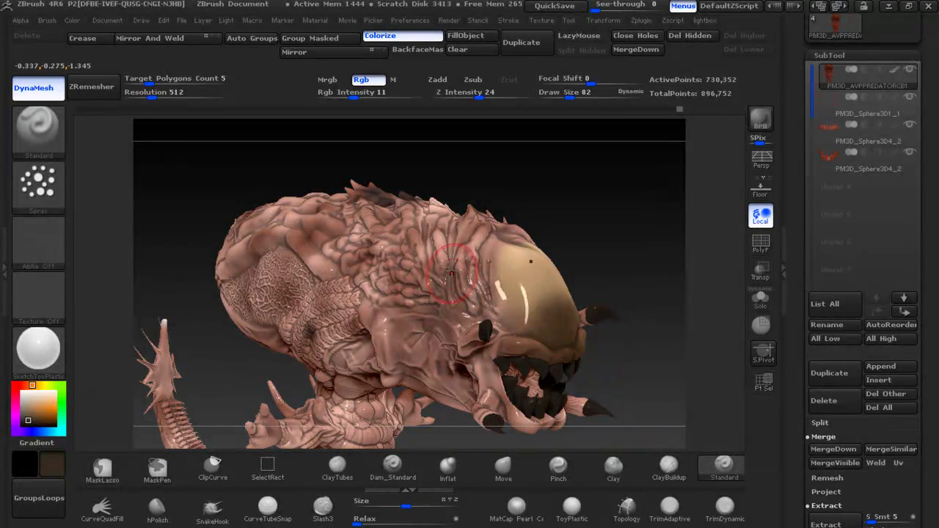
Paint dark strokes across the head top, neck and cheek, comparing with the reference
{"action": "mouse_move", "coordinate": [463, 221]}
{"action": "left_mouse_down"}
{"action": "mouse_move", "coordinate": [385, 240]}
{"action": "mouse_move", "coordinate": [396, 286]}
{"action": "mouse_move", "coordinate": [485, 330]}
{"action": "mouse_move", "coordinate": [367, 272]}
{"action": "mouse_move", "coordinate": [478, 261]}
{"action": "left_mouse_up"}
{"action": "left_click_drag", "start_coordinate": [564, 190], "coordinate": [592, 201]}
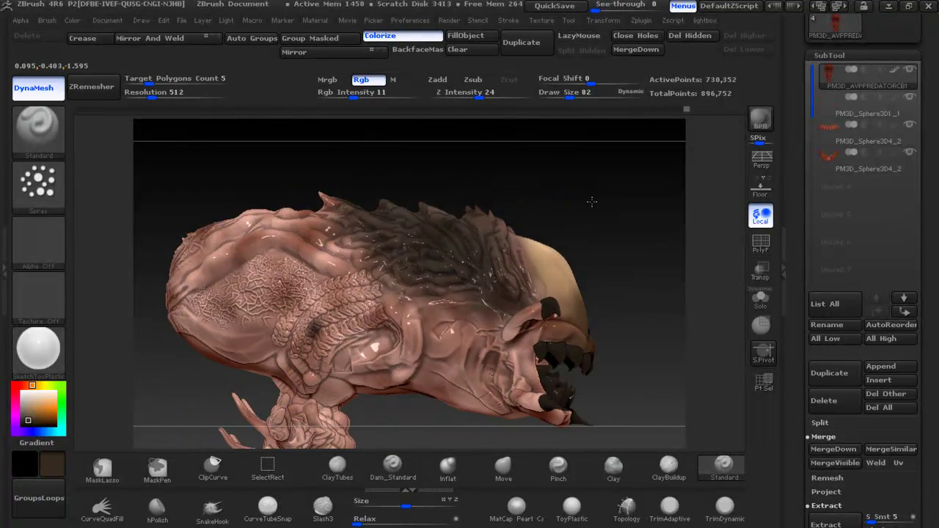
{"action": "key", "text": "alt+Tab"}
{"action": "mouse_move", "coordinate": [375, 302]}
{"action": "left_mouse_down"}
{"action": "mouse_move", "coordinate": [360, 294]}
{"action": "mouse_move", "coordinate": [323, 338]}
{"action": "mouse_move", "coordinate": [286, 353]}
{"action": "mouse_move", "coordinate": [360, 298]}
{"action": "left_mouse_up"}
{"action": "key", "text": "alt+Tab"}
{"action": "key", "text": "alt+Tab"}
{"action": "mouse_move", "coordinate": [389, 273]}
{"action": "left_mouse_down"}
{"action": "mouse_move", "coordinate": [322, 309]}
{"action": "mouse_move", "coordinate": [350, 260]}
{"action": "left_mouse_up"}
{"action": "key", "text": "alt+Tab"}
{"action": "key", "text": "alt+Tab"}
Add beige to the back of the head, then sample dark brown and darken the head top and eye ridge
{"action": "mouse_move", "coordinate": [184, 257]}
{"action": "left_mouse_down"}
{"action": "mouse_move", "coordinate": [279, 292]}
{"action": "mouse_move", "coordinate": [249, 271]}
{"action": "left_mouse_up"}
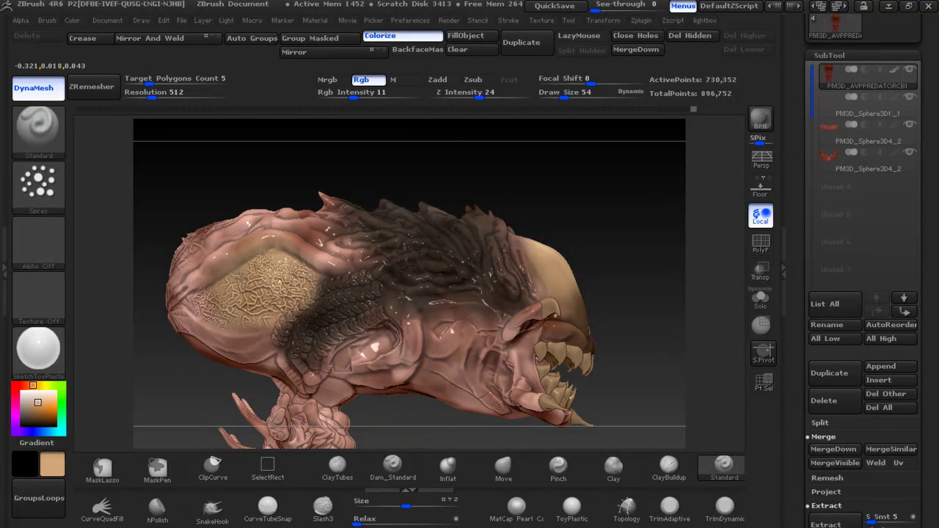
{"action": "key", "text": "alt+Tab"}
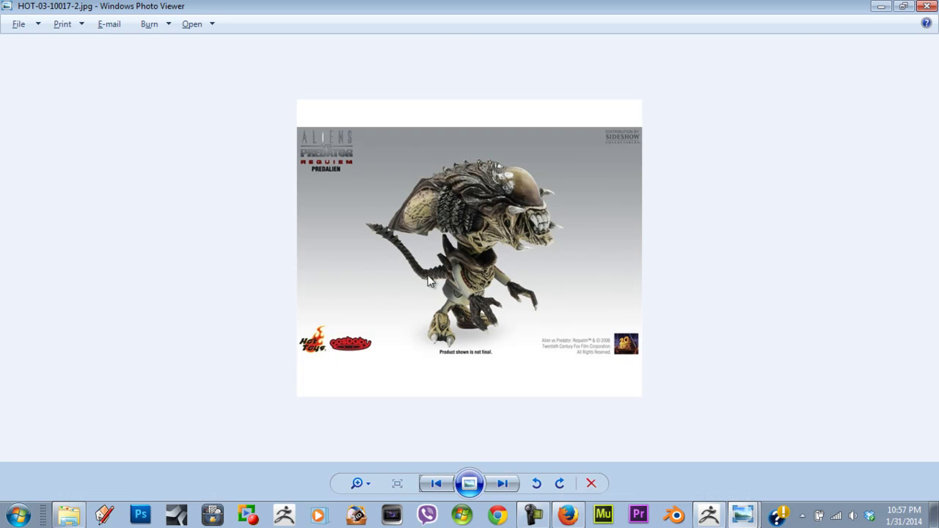
{"action": "key", "text": "alt+Tab"}
{"action": "key", "text": "c"}
{"action": "mouse_move", "coordinate": [315, 225]}
{"action": "left_mouse_down"}
{"action": "mouse_move", "coordinate": [206, 253]}
{"action": "mouse_move", "coordinate": [176, 286]}
{"action": "mouse_move", "coordinate": [350, 255]}
{"action": "mouse_move", "coordinate": [332, 230]}
{"action": "left_mouse_up"}
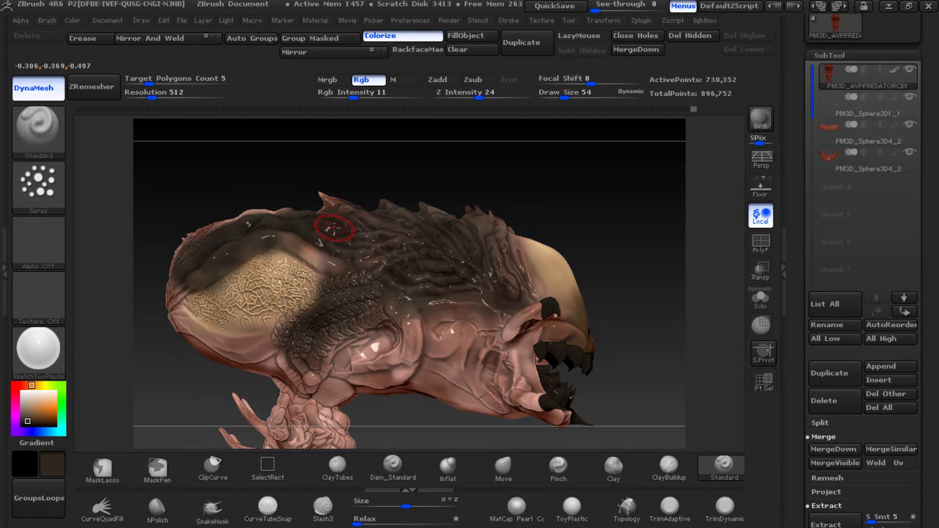
{"action": "key", "text": "alt+Tab"}
{"action": "key", "text": "alt+Tab"}
{"action": "mouse_move", "coordinate": [374, 336]}
{"action": "left_mouse_down"}
{"action": "mouse_move", "coordinate": [336, 343]}
{"action": "mouse_move", "coordinate": [371, 334]}
{"action": "mouse_move", "coordinate": [409, 341]}
{"action": "left_mouse_up"}
{"action": "mouse_move", "coordinate": [615, 257]}
{"action": "left_mouse_down"}
{"action": "mouse_move", "coordinate": [572, 193]}
{"action": "mouse_move", "coordinate": [601, 252]}
{"action": "left_mouse_up"}
{"action": "key", "text": "alt+Tab"}
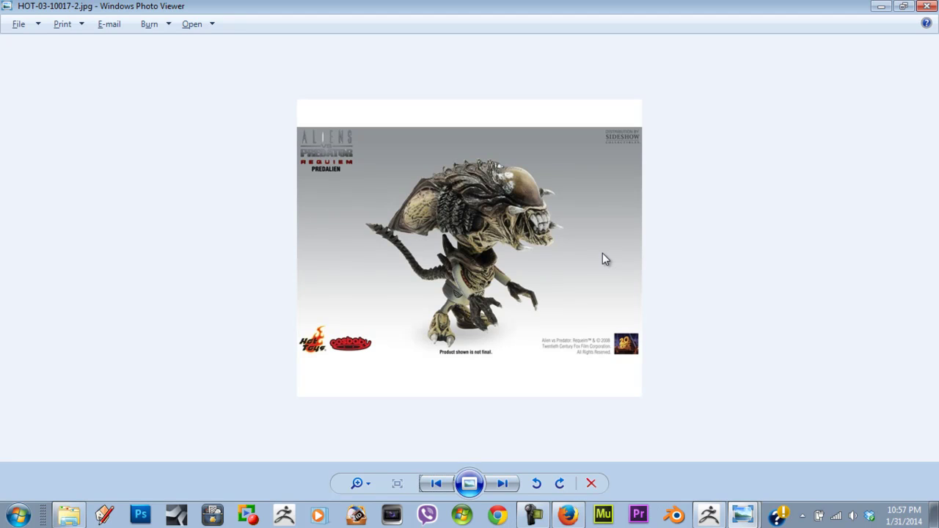
{"action": "key", "text": "alt+Tab"}
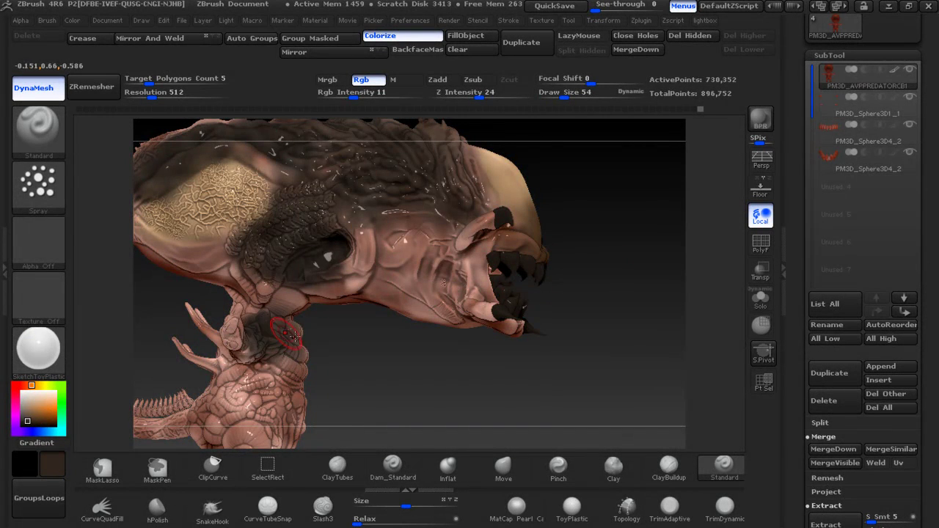
Sample a dark colour and paint a dark stripe along the tail
{"action": "left_click_drag", "start_coordinate": [272, 333], "coordinate": [276, 380]}
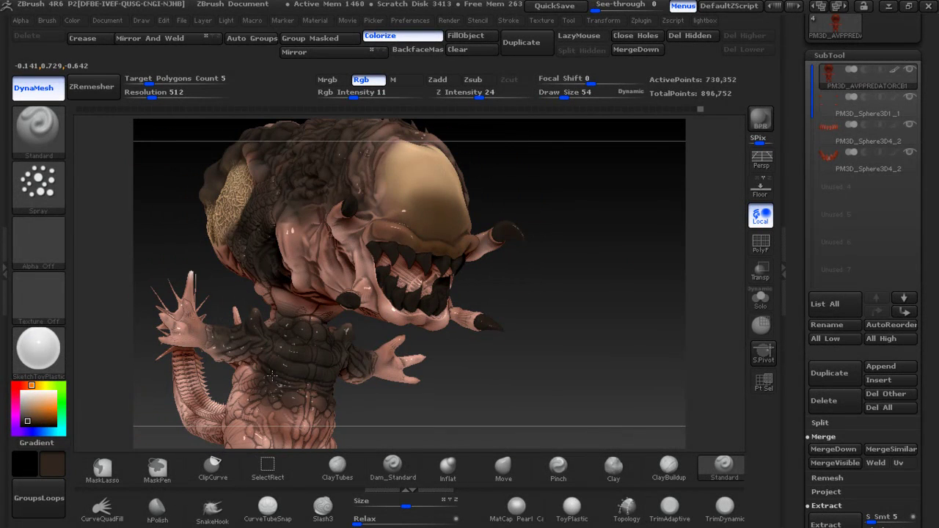
{"action": "key", "text": "alt+Tab"}
{"action": "key", "text": "alt+Tab"}
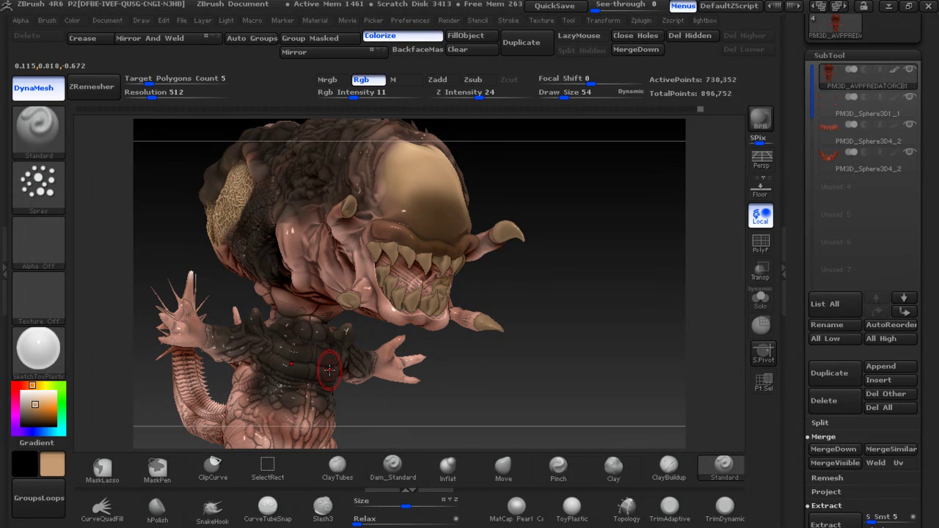
{"action": "key", "text": "alt+Tab"}
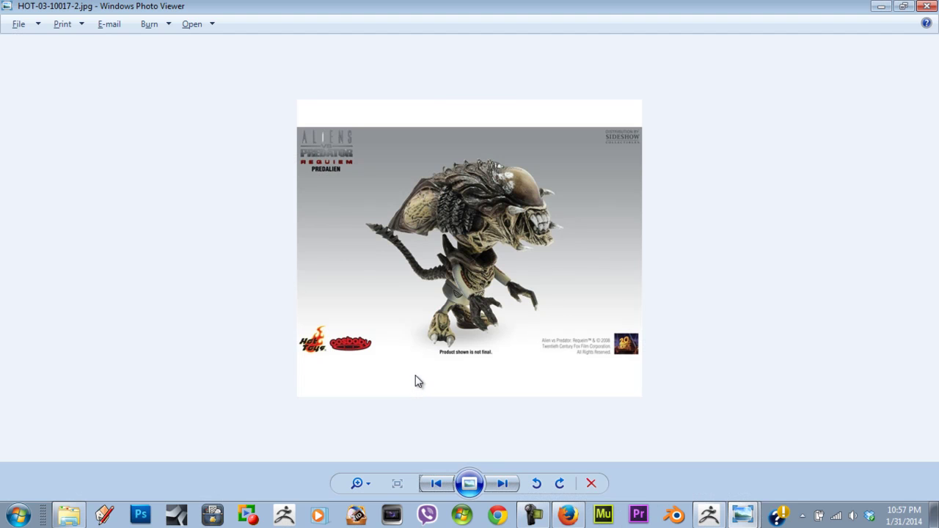
{"action": "key", "text": "alt+Tab"}
{"action": "mouse_move", "coordinate": [408, 402]}
{"action": "left_mouse_down"}
{"action": "mouse_move", "coordinate": [403, 345]}
{"action": "mouse_move", "coordinate": [519, 272]}
{"action": "left_mouse_up"}
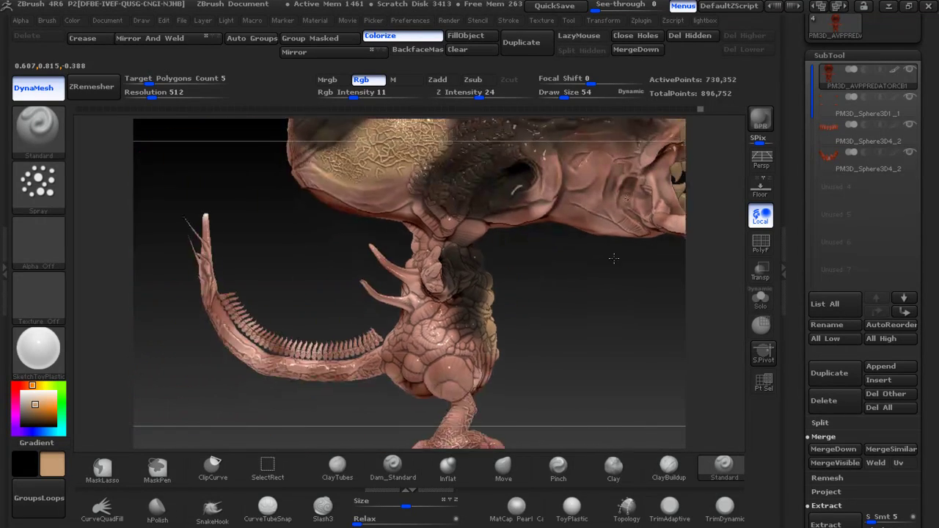
{"action": "key", "text": "c"}
{"action": "mouse_move", "coordinate": [412, 345]}
{"action": "left_mouse_down"}
{"action": "mouse_move", "coordinate": [257, 218]}
{"action": "mouse_move", "coordinate": [429, 294]}
{"action": "left_mouse_up"}
{"action": "mouse_move", "coordinate": [325, 262]}
{"action": "left_mouse_down"}
{"action": "mouse_move", "coordinate": [379, 290]}
{"action": "mouse_move", "coordinate": [514, 311]}
{"action": "left_mouse_up"}
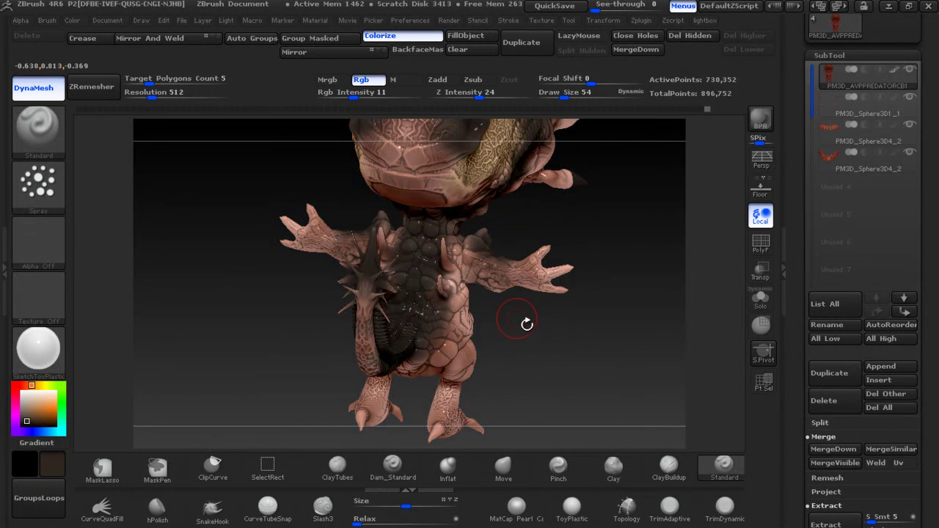
Paint the feet, back and lower torso beige, checking against the reference
{"action": "mouse_move", "coordinate": [514, 311]}
{"action": "left_mouse_down"}
{"action": "mouse_move", "coordinate": [662, 319]}
{"action": "mouse_move", "coordinate": [485, 301]}
{"action": "left_mouse_up"}
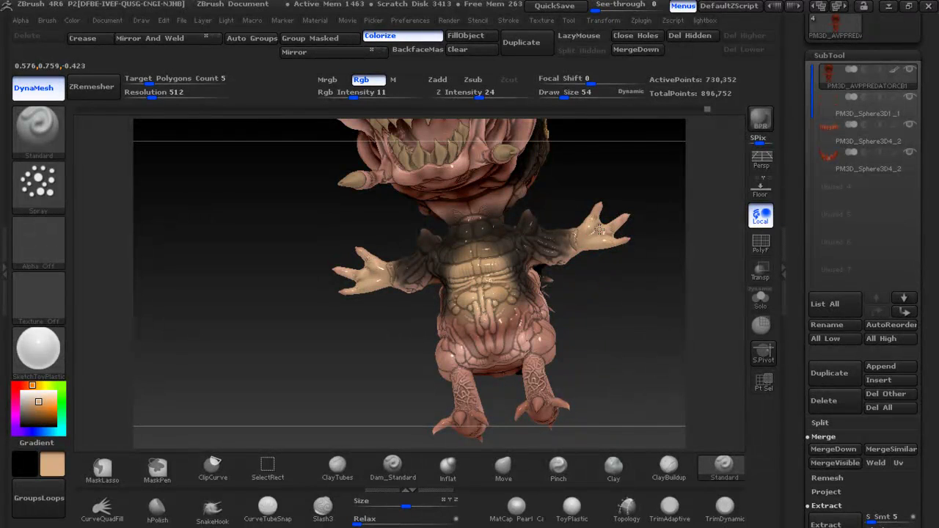
{"action": "left_click_drag", "start_coordinate": [549, 355], "coordinate": [455, 411]}
{"action": "left_click_drag", "start_coordinate": [220, 308], "coordinate": [382, 294]}
{"action": "mouse_move", "coordinate": [566, 322]}
{"action": "left_mouse_down"}
{"action": "mouse_move", "coordinate": [599, 321]}
{"action": "mouse_move", "coordinate": [443, 351]}
{"action": "mouse_move", "coordinate": [484, 300]}
{"action": "mouse_move", "coordinate": [562, 306]}
{"action": "mouse_move", "coordinate": [486, 266]}
{"action": "mouse_move", "coordinate": [531, 279]}
{"action": "mouse_move", "coordinate": [449, 295]}
{"action": "mouse_move", "coordinate": [503, 293]}
{"action": "left_mouse_up"}
{"action": "key", "text": "alt+Tab"}
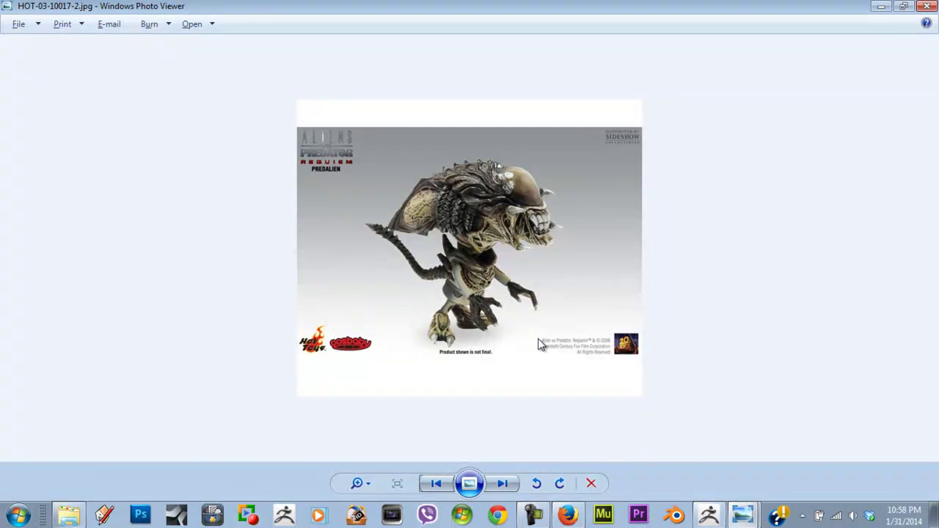
{"action": "key", "text": "alt+Tab"}
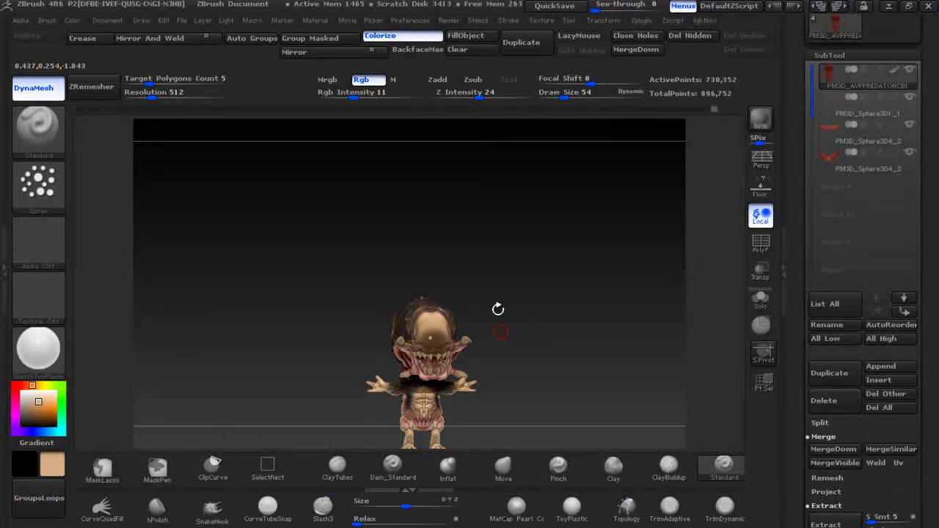
{"action": "key", "text": "alt+Tab"}
{"action": "key", "text": "alt+Tab"}
{"action": "key", "text": "ctrl"}
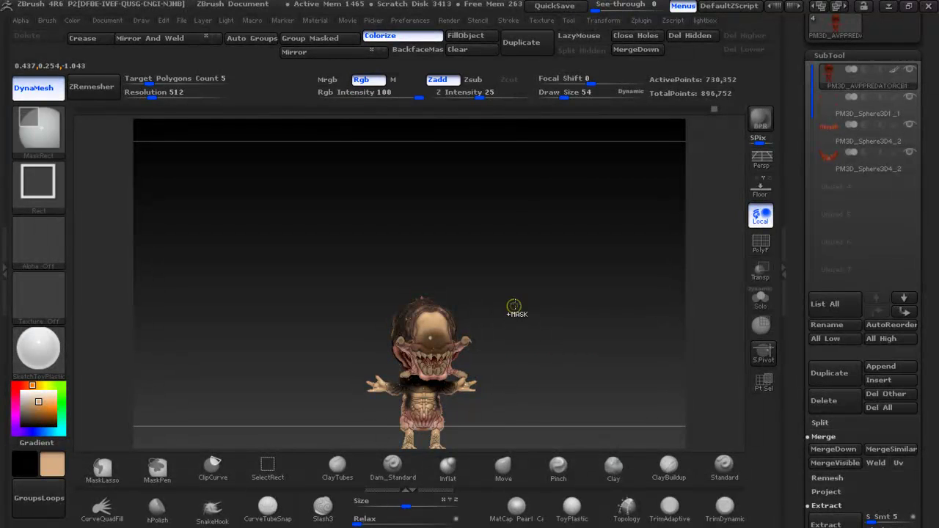
{"action": "left_click_drag", "start_coordinate": [513, 306], "coordinate": [527, 303], "text": "alt"}
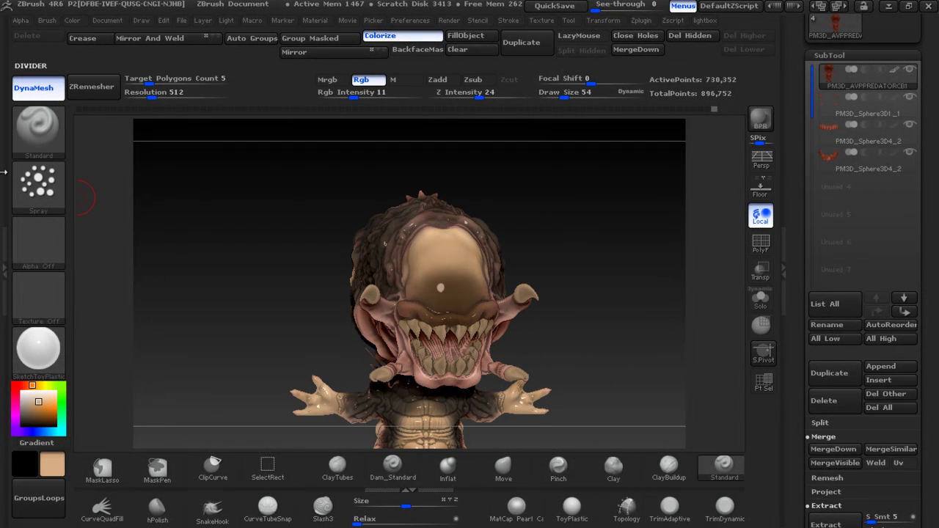
{"action": "left_click", "coordinate": [49, 252]}
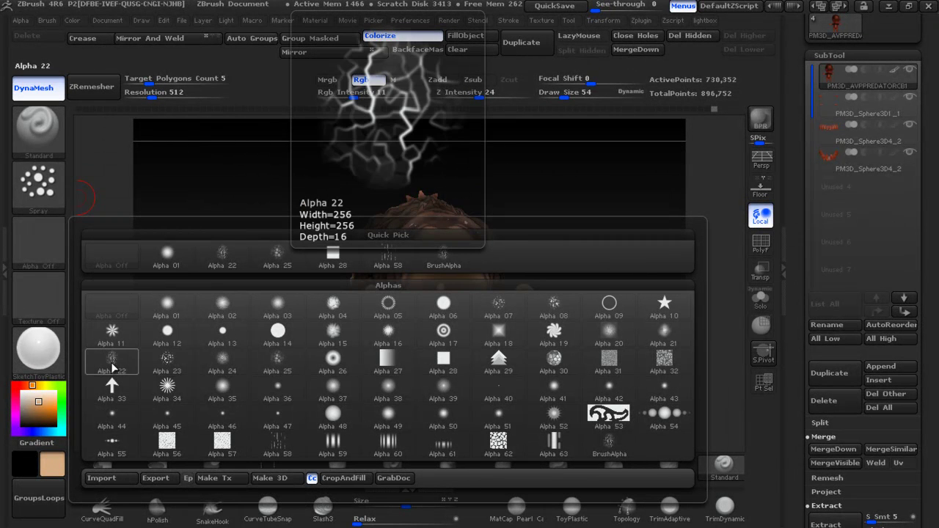
Give the brush the speckled Alpha 24 and paint the crest at Rgb Intensity 4
{"action": "left_click", "coordinate": [223, 360]}
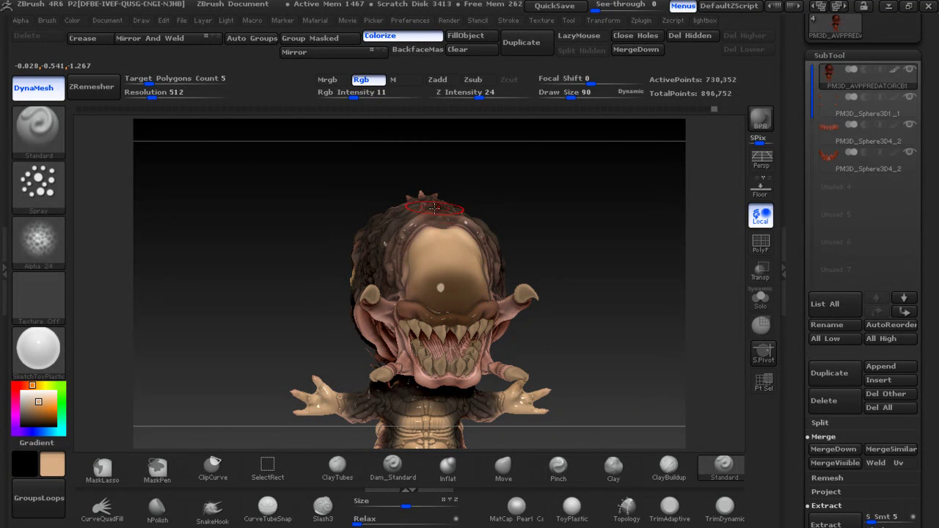
{"action": "left_click_drag", "start_coordinate": [634, 179], "coordinate": [642, 206]}
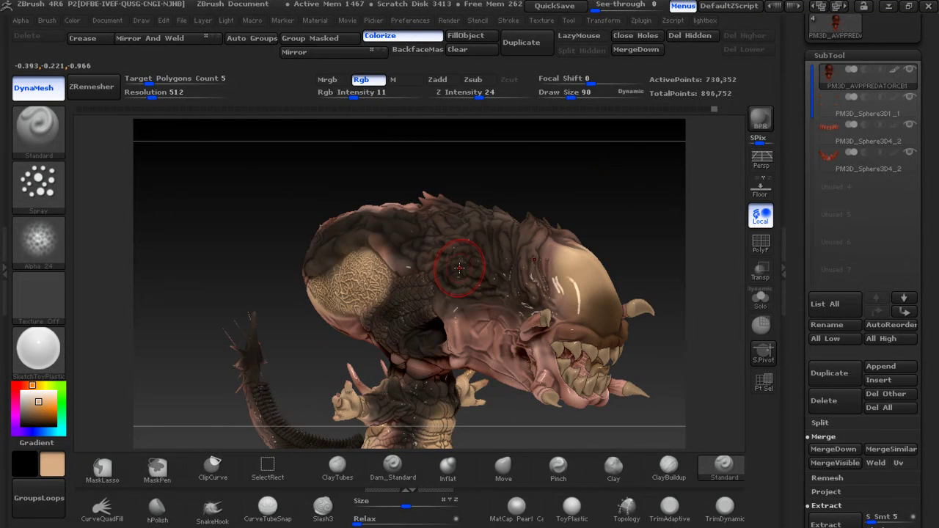
{"action": "left_click_drag", "start_coordinate": [354, 95], "coordinate": [339, 96]}
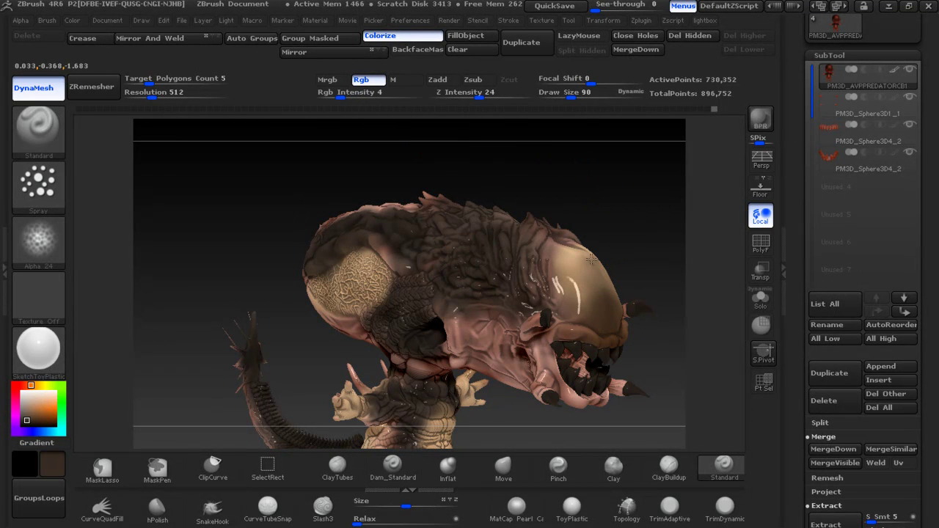
{"action": "left_click_drag", "start_coordinate": [656, 262], "coordinate": [665, 297]}
{"action": "key", "text": "ctrl"}
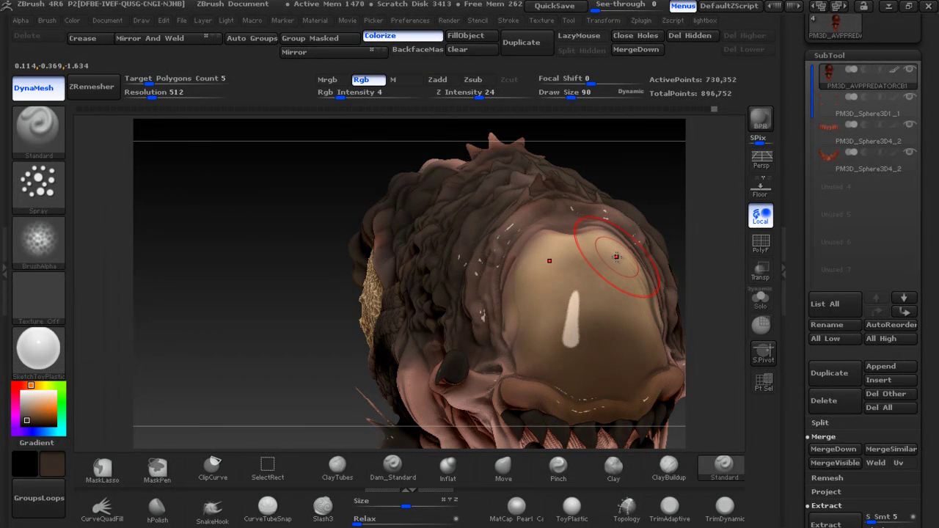
Sample the tan skin colour, lower Rgb Intensity to 2 and shrink Draw Size to 23
{"action": "key", "text": "c"}
{"action": "mouse_move", "coordinate": [593, 252]}
{"action": "left_mouse_down"}
{"action": "mouse_move", "coordinate": [609, 325]}
{"action": "mouse_move", "coordinate": [501, 263]}
{"action": "left_mouse_up"}
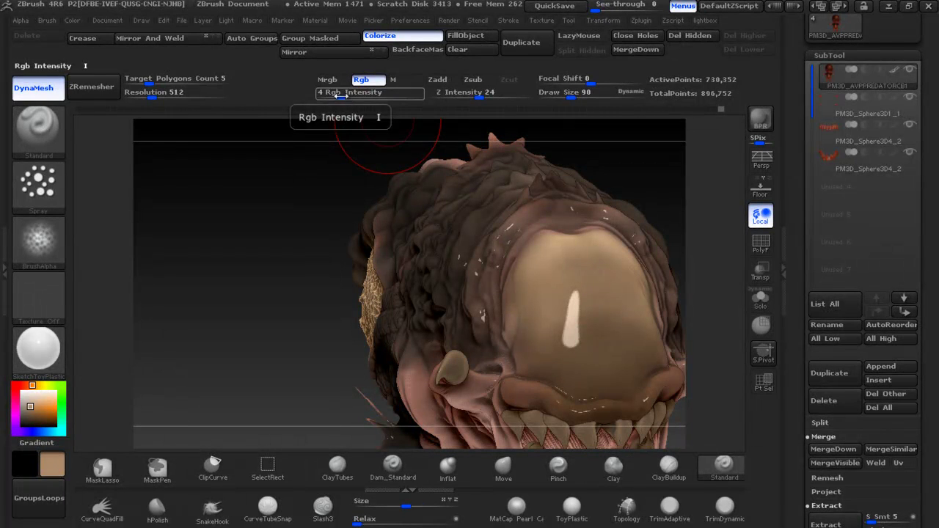
{"action": "left_click_drag", "start_coordinate": [339, 95], "coordinate": [343, 96]}
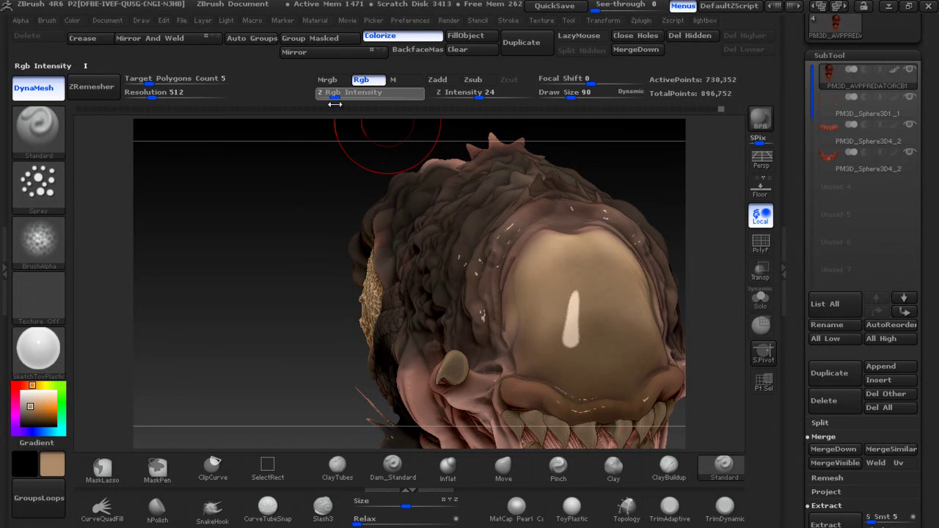
{"action": "mouse_move", "coordinate": [576, 96]}
{"action": "left_mouse_down"}
{"action": "mouse_move", "coordinate": [541, 99]}
{"action": "mouse_move", "coordinate": [558, 103]}
{"action": "left_mouse_up"}
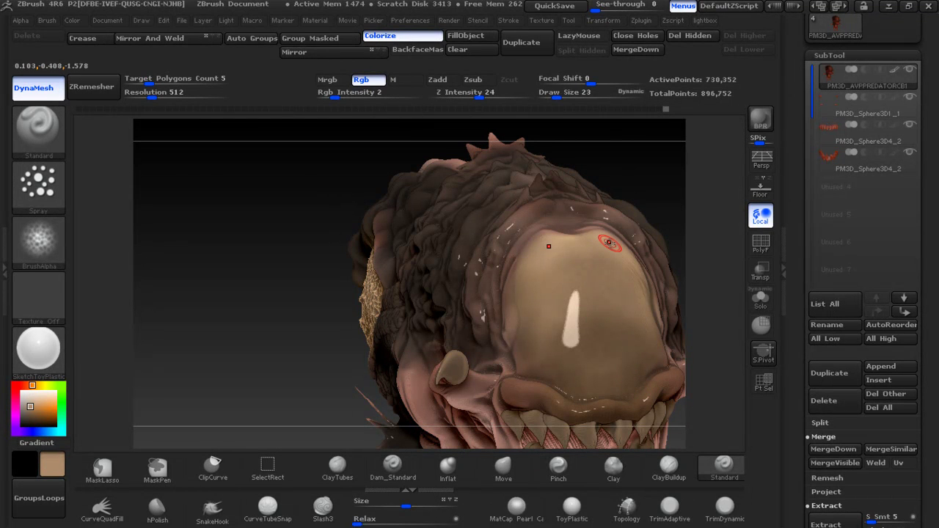
{"action": "key", "text": "f"}
{"action": "left_click_drag", "start_coordinate": [553, 253], "coordinate": [577, 220]}
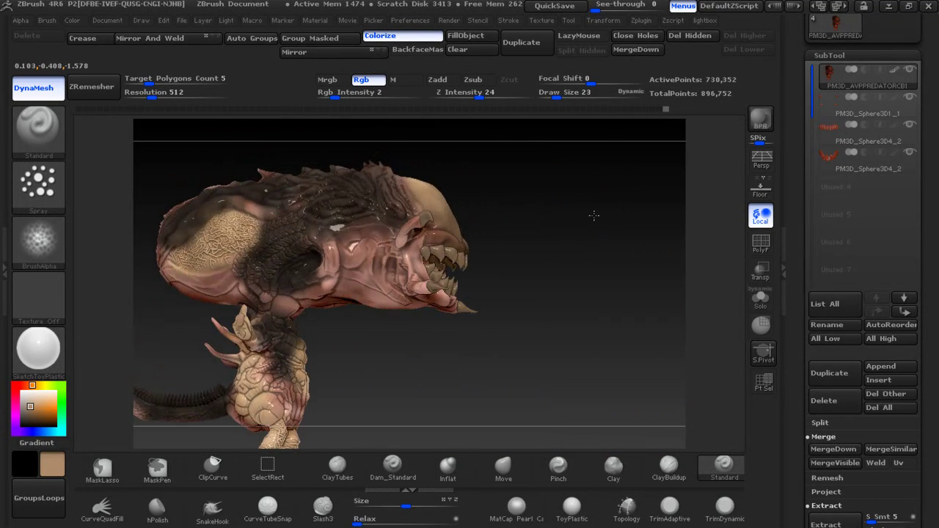
Select PM3D_Sphere3D4_2 and merge it down twice, leaving two subtools
{"action": "left_click", "coordinate": [852, 140]}
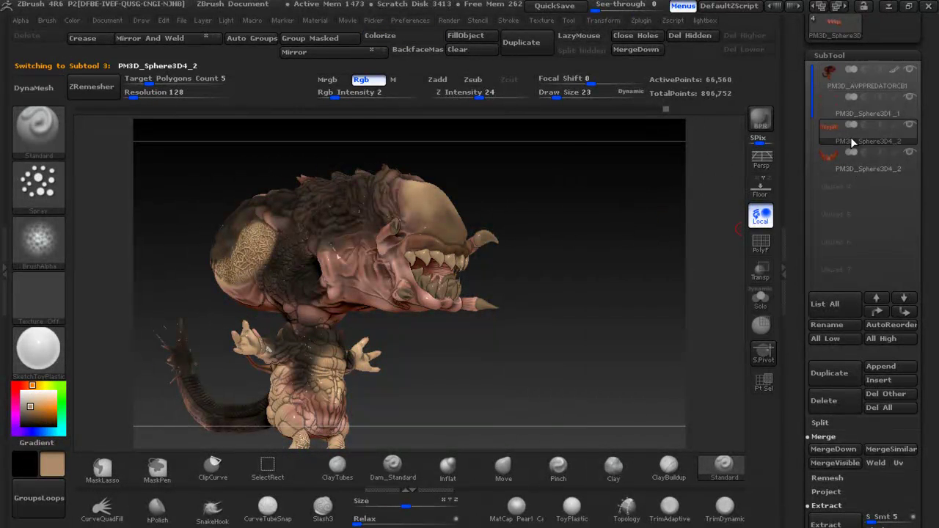
{"action": "left_click", "coordinate": [839, 450]}
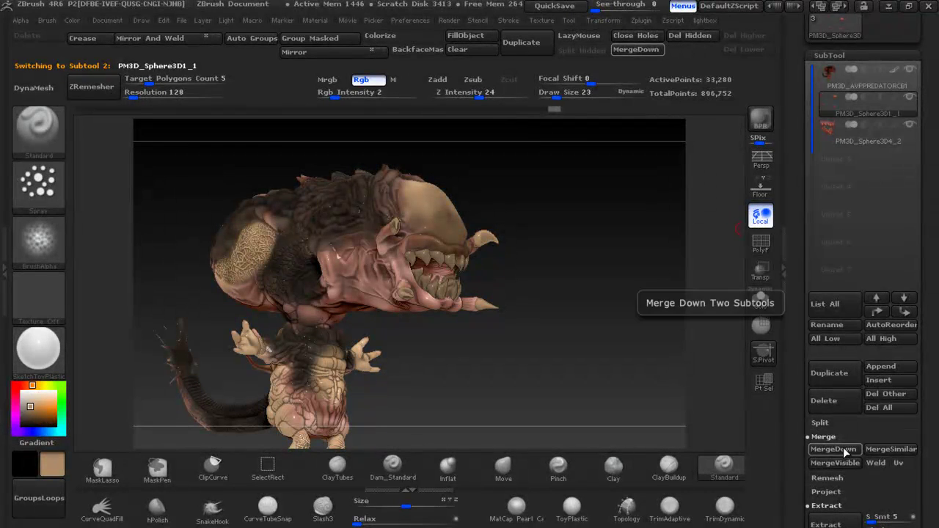
{"action": "left_click", "coordinate": [843, 449]}
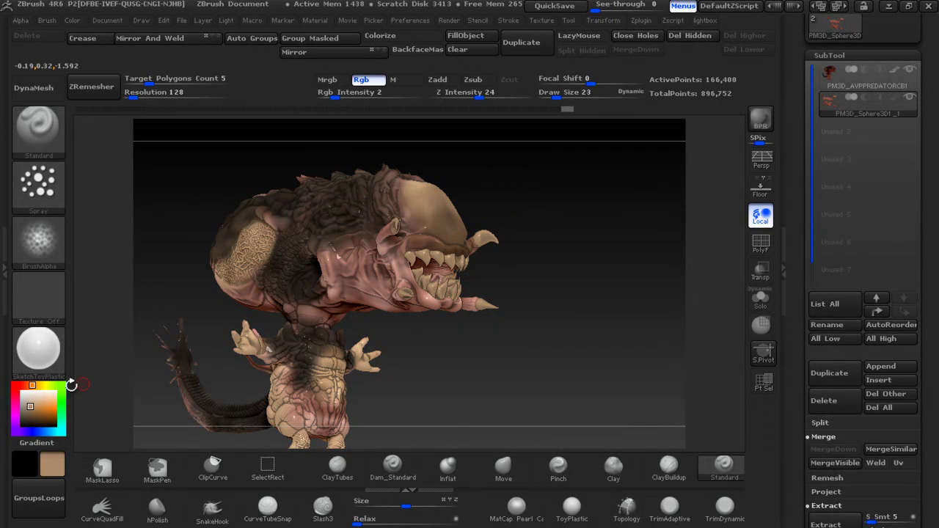
{"action": "key", "text": "alt+Tab"}
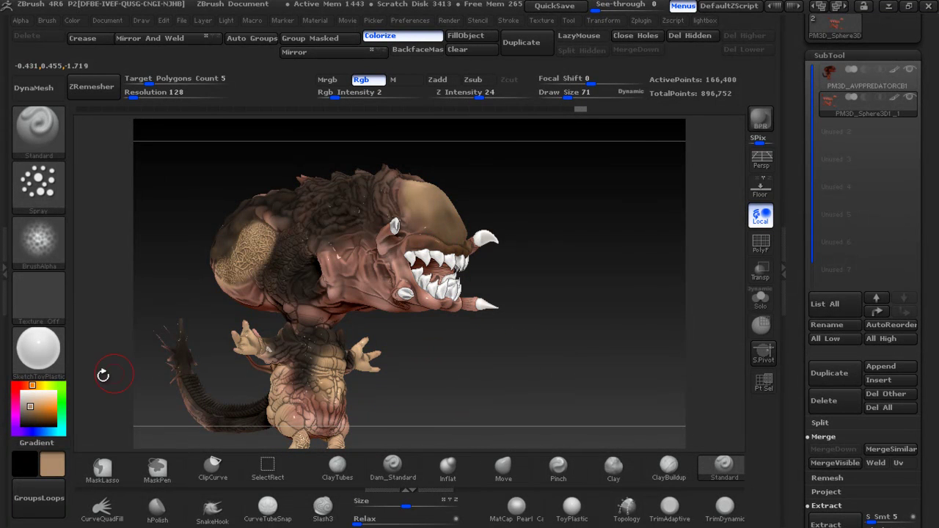
Pick an orange colour, orbit to the belly, and activate the PM3D_AVPPREDATORCB1 subtool
{"action": "left_click", "coordinate": [40, 407]}
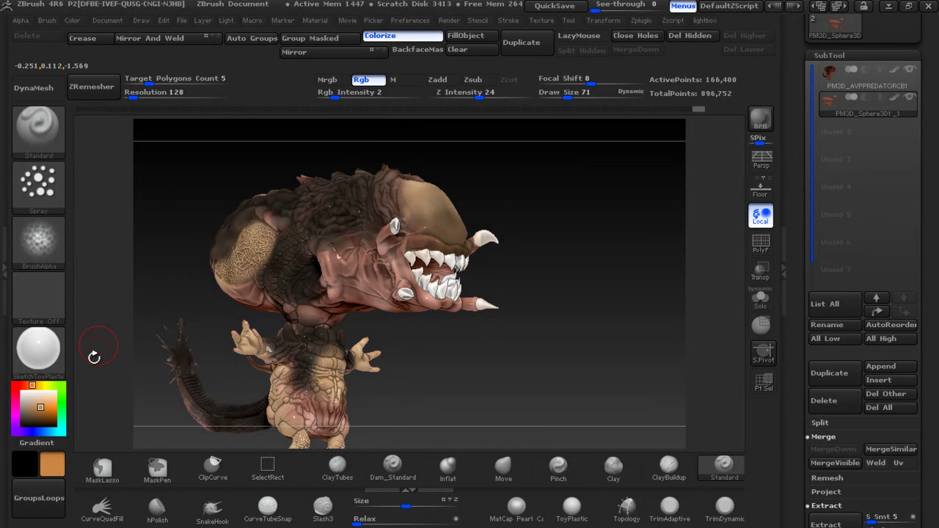
{"action": "mouse_move", "coordinate": [614, 298]}
{"action": "left_mouse_down", "text": "shift"}
{"action": "mouse_move", "coordinate": [570, 306]}
{"action": "mouse_move", "coordinate": [501, 290]}
{"action": "left_mouse_up", "text": "shift"}
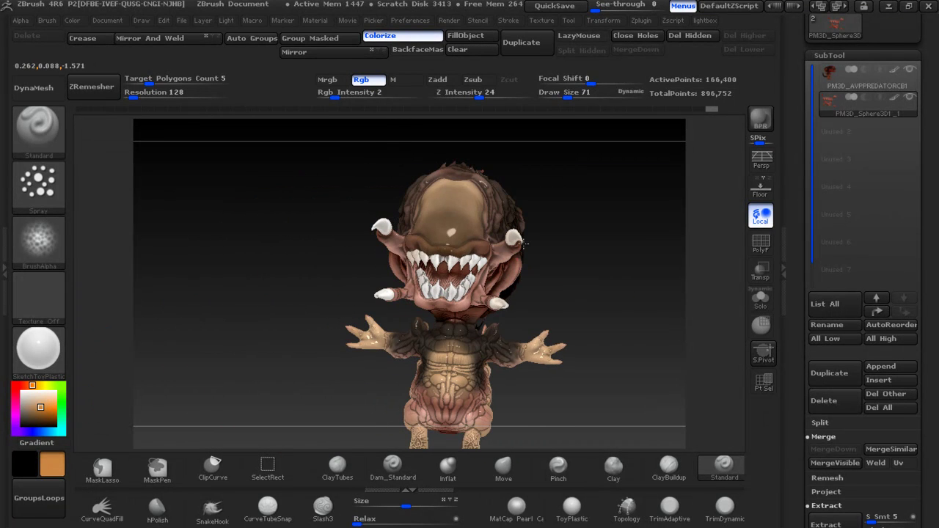
{"action": "mouse_move", "coordinate": [506, 271]}
{"action": "left_mouse_down"}
{"action": "mouse_move", "coordinate": [562, 283]}
{"action": "mouse_move", "coordinate": [606, 317]}
{"action": "mouse_move", "coordinate": [633, 141]}
{"action": "left_mouse_up"}
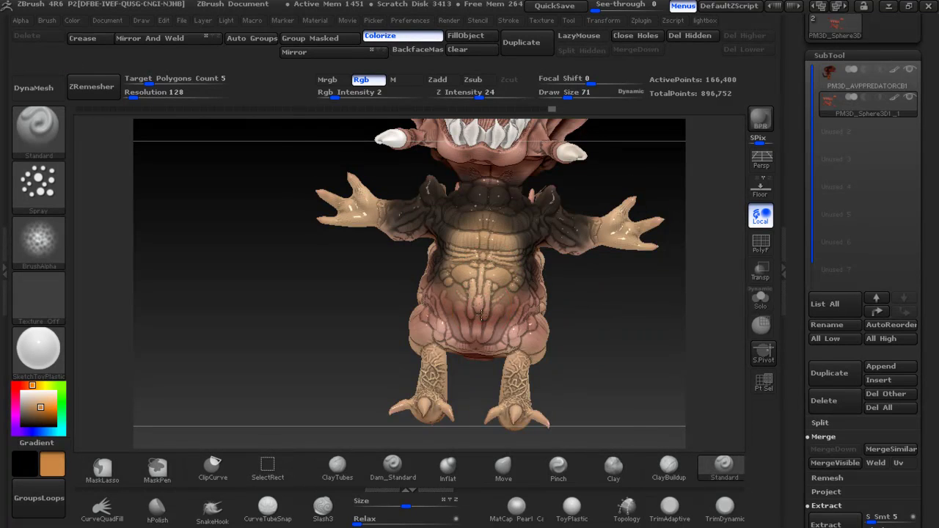
{"action": "left_click_drag", "start_coordinate": [488, 283], "coordinate": [461, 293]}
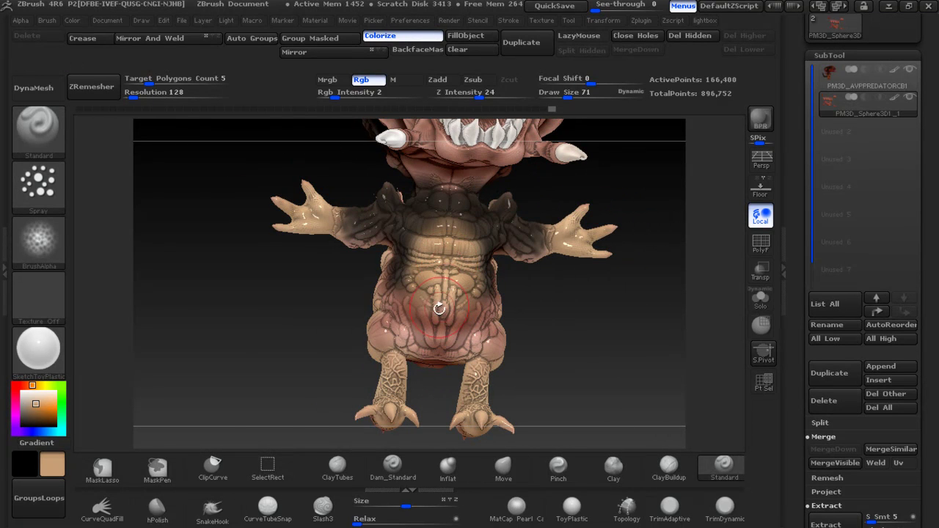
{"action": "left_click_drag", "start_coordinate": [447, 260], "coordinate": [449, 300]}
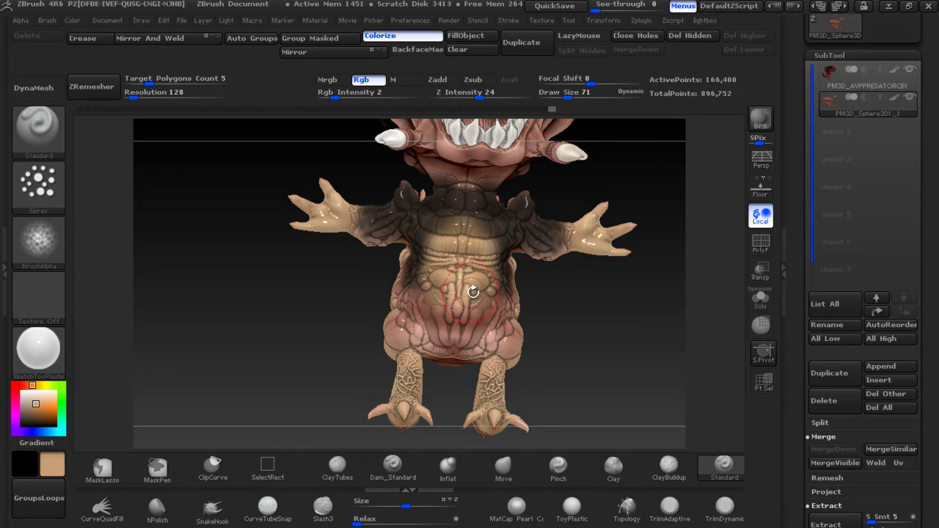
{"action": "left_click", "coordinate": [844, 80]}
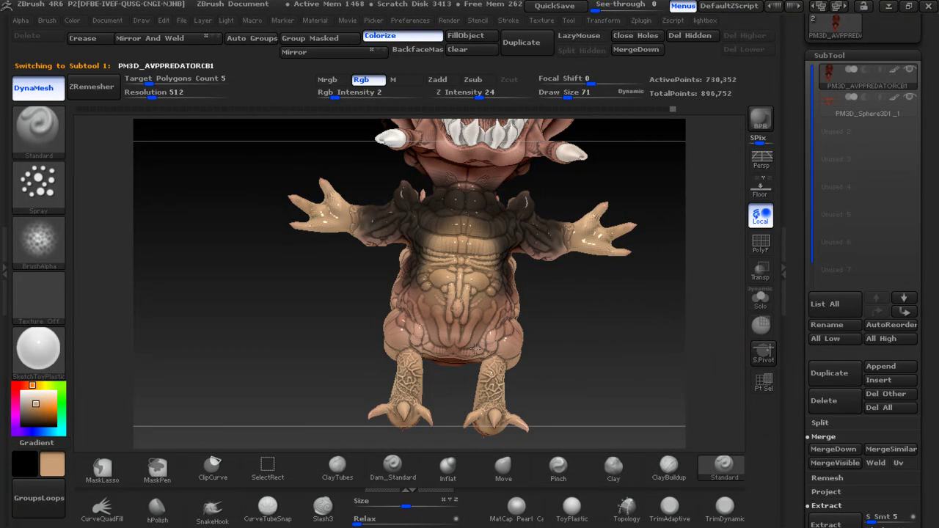
{"action": "type", "text": "20"}
At Rgb Intensity 100, sample a dark colour and paint the belly and tail base darker
{"action": "left_click_drag", "start_coordinate": [374, 93], "coordinate": [429, 94]}
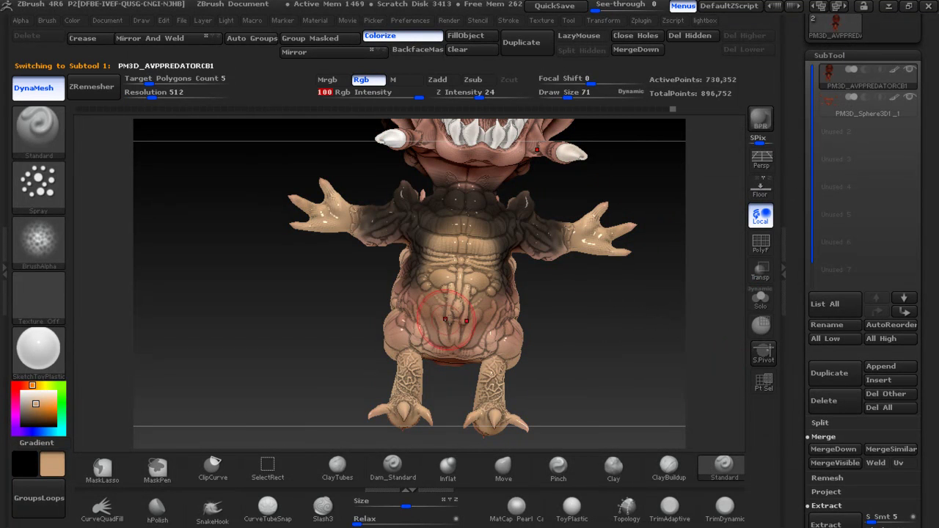
{"action": "left_click_drag", "start_coordinate": [558, 308], "coordinate": [500, 279]}
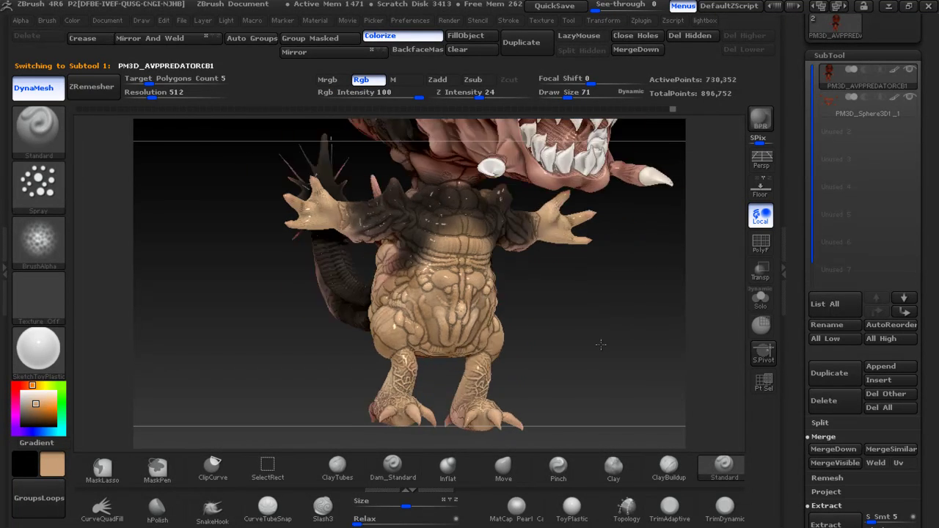
{"action": "key", "text": "c"}
{"action": "left_click_drag", "start_coordinate": [403, 323], "coordinate": [455, 367]}
{"action": "mouse_move", "coordinate": [572, 330]}
{"action": "left_mouse_down"}
{"action": "mouse_move", "coordinate": [498, 332]}
{"action": "mouse_move", "coordinate": [470, 264]}
{"action": "mouse_move", "coordinate": [528, 301]}
{"action": "left_mouse_up"}
{"action": "left_click_drag", "start_coordinate": [410, 242], "coordinate": [543, 308]}
{"action": "mouse_move", "coordinate": [591, 287]}
{"action": "left_mouse_down"}
{"action": "mouse_move", "coordinate": [434, 270]}
{"action": "mouse_move", "coordinate": [342, 325]}
{"action": "left_mouse_up"}
{"action": "mouse_move", "coordinate": [326, 367]}
{"action": "left_mouse_down"}
{"action": "mouse_move", "coordinate": [419, 357]}
{"action": "mouse_move", "coordinate": [335, 365]}
{"action": "mouse_move", "coordinate": [361, 319]}
{"action": "mouse_move", "coordinate": [319, 300]}
{"action": "left_mouse_up"}
Sample a light tan and paint the tail base, tail and left torso
{"action": "key", "text": "c"}
{"action": "key", "text": "c"}
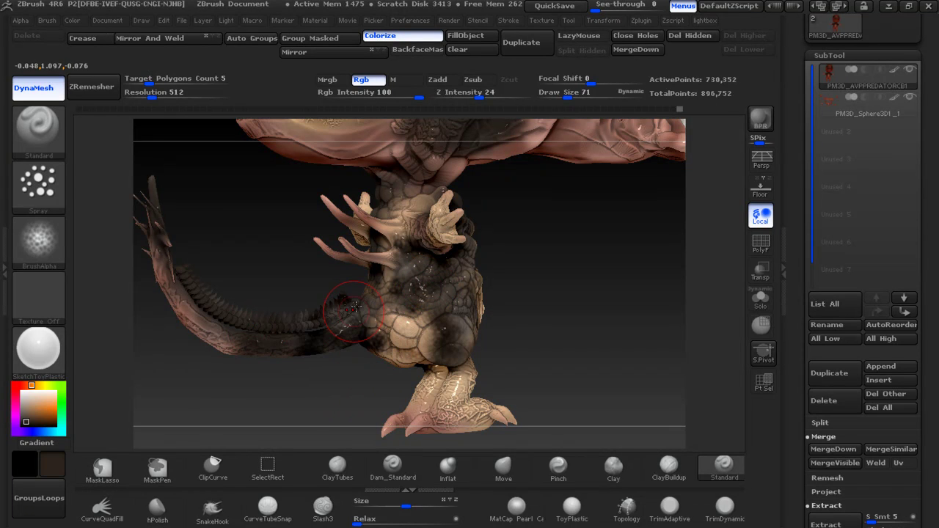
{"action": "left_click_drag", "start_coordinate": [220, 323], "coordinate": [169, 253]}
{"action": "mouse_move", "coordinate": [341, 378]}
{"action": "left_mouse_down"}
{"action": "mouse_move", "coordinate": [292, 296]}
{"action": "mouse_move", "coordinate": [191, 264]}
{"action": "left_mouse_up"}
{"action": "left_click_drag", "start_coordinate": [308, 242], "coordinate": [198, 257]}
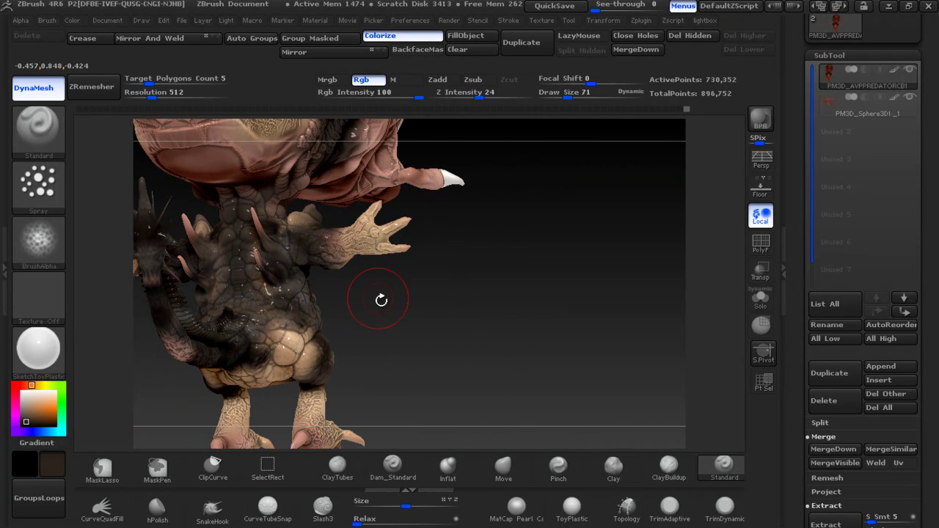
{"action": "left_click_drag", "start_coordinate": [343, 314], "coordinate": [299, 292]}
{"action": "mouse_move", "coordinate": [366, 276]}
{"action": "left_mouse_down"}
{"action": "mouse_move", "coordinate": [374, 402]}
{"action": "mouse_move", "coordinate": [445, 404]}
{"action": "left_mouse_up"}
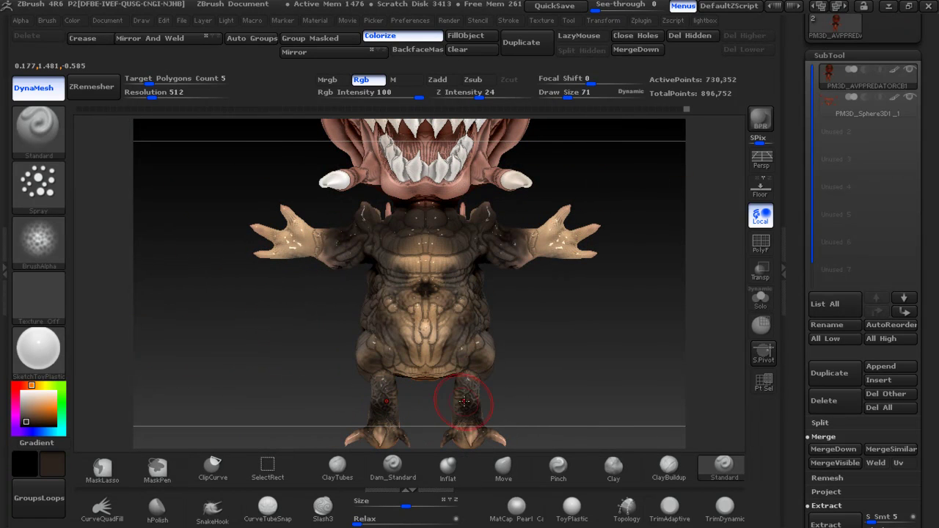
{"action": "key", "text": "f"}
Paint dark brown patches across the top of the head
{"action": "mouse_move", "coordinate": [509, 356]}
{"action": "left_mouse_down"}
{"action": "mouse_move", "coordinate": [456, 264]}
{"action": "mouse_move", "coordinate": [413, 292]}
{"action": "left_mouse_up"}
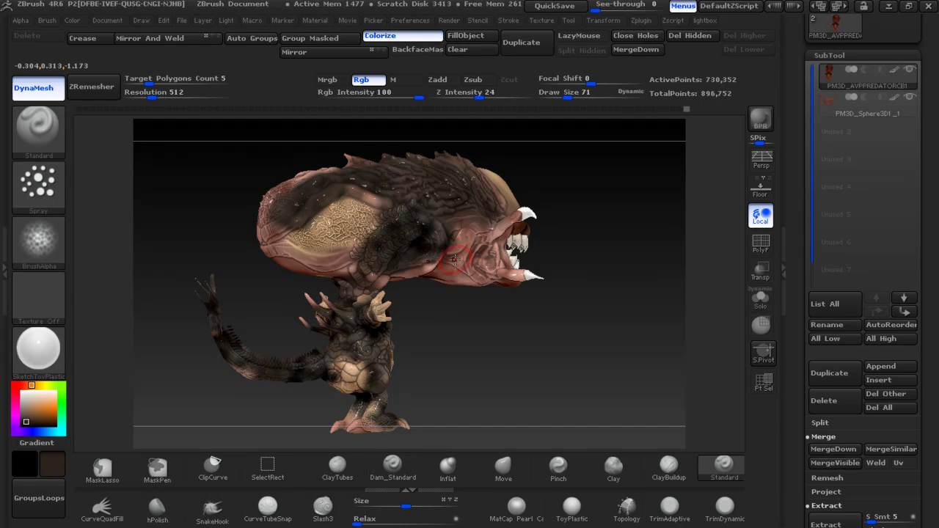
{"action": "left_click_drag", "start_coordinate": [424, 153], "coordinate": [400, 176]}
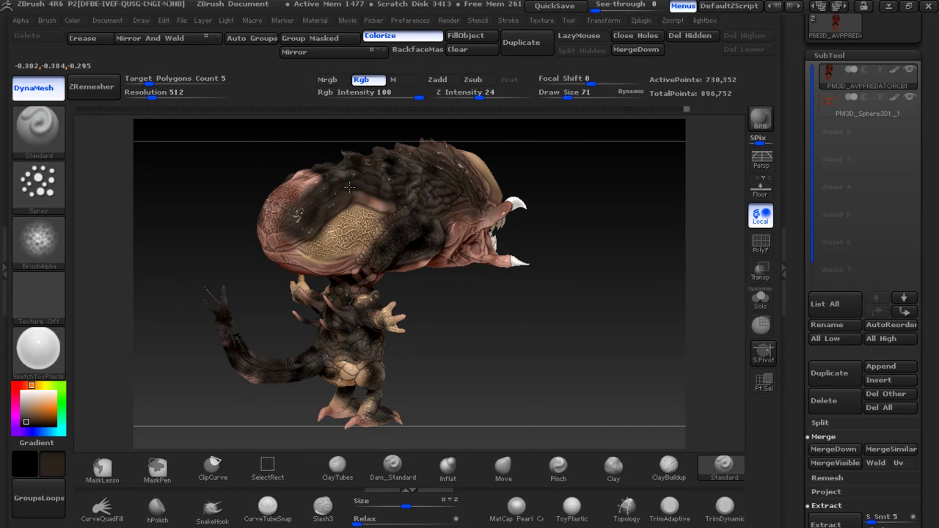
{"action": "mouse_move", "coordinate": [307, 229]}
{"action": "left_mouse_down"}
{"action": "mouse_move", "coordinate": [465, 178]}
{"action": "mouse_move", "coordinate": [433, 151]}
{"action": "left_mouse_up"}
{"action": "left_click_drag", "start_coordinate": [526, 171], "coordinate": [518, 242]}
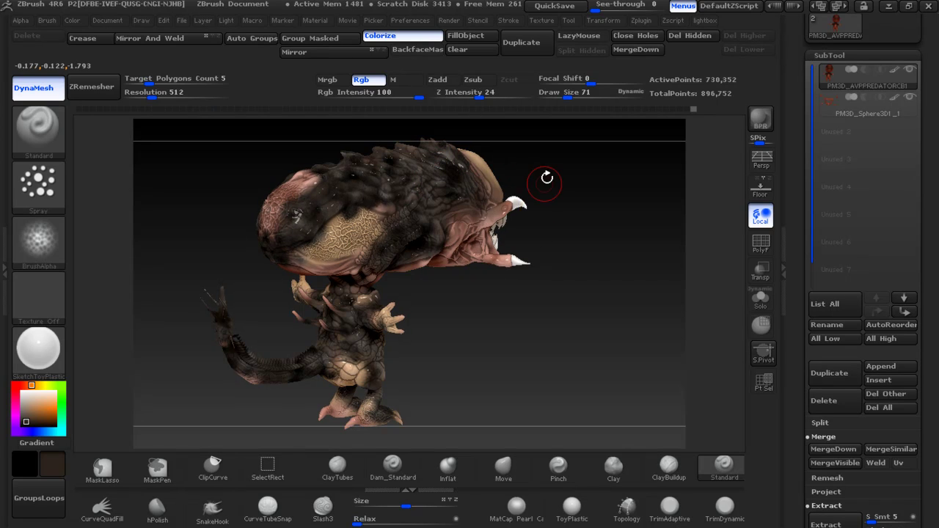
{"action": "mouse_move", "coordinate": [546, 239]}
{"action": "left_mouse_down"}
{"action": "mouse_move", "coordinate": [540, 227]}
{"action": "mouse_move", "coordinate": [531, 276]}
{"action": "mouse_move", "coordinate": [439, 314]}
{"action": "mouse_move", "coordinate": [548, 208]}
{"action": "mouse_move", "coordinate": [565, 264]}
{"action": "mouse_move", "coordinate": [512, 313]}
{"action": "mouse_move", "coordinate": [386, 325]}
{"action": "mouse_move", "coordinate": [512, 113]}
{"action": "left_mouse_up"}
{"action": "mouse_move", "coordinate": [502, 250]}
{"action": "left_mouse_down"}
{"action": "mouse_move", "coordinate": [453, 256]}
{"action": "mouse_move", "coordinate": [480, 276]}
{"action": "mouse_move", "coordinate": [504, 266]}
{"action": "mouse_move", "coordinate": [553, 280]}
{"action": "mouse_move", "coordinate": [494, 272]}
{"action": "mouse_move", "coordinate": [482, 293]}
{"action": "left_mouse_up"}
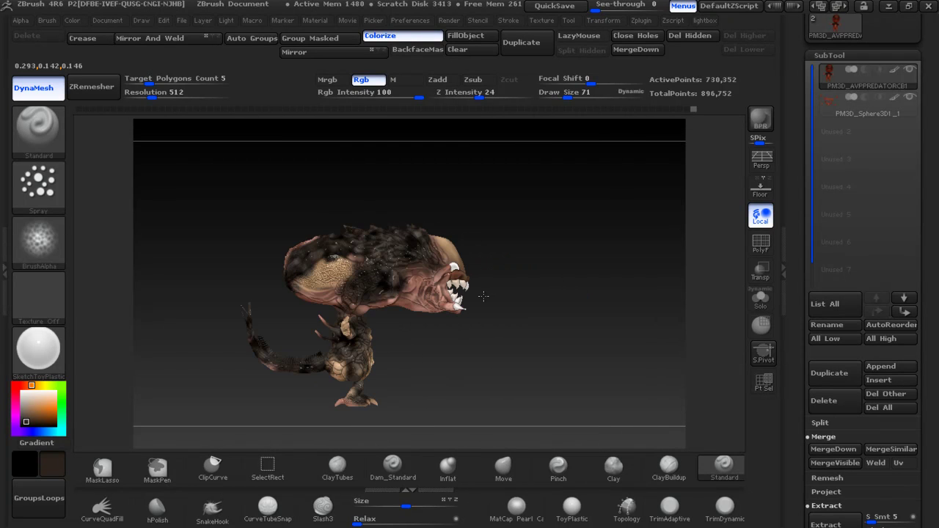
{"action": "mouse_move", "coordinate": [562, 296]}
{"action": "left_mouse_down"}
{"action": "mouse_move", "coordinate": [479, 311]}
{"action": "mouse_move", "coordinate": [540, 264]}
{"action": "mouse_move", "coordinate": [545, 284]}
{"action": "mouse_move", "coordinate": [545, 243]}
{"action": "mouse_move", "coordinate": [533, 245]}
{"action": "mouse_move", "coordinate": [595, 274]}
{"action": "mouse_move", "coordinate": [590, 245]}
{"action": "mouse_move", "coordinate": [615, 259]}
{"action": "left_mouse_up"}
Render a shadowed BPR preview and turn on Persp viewing
{"action": "left_click", "coordinate": [761, 119]}
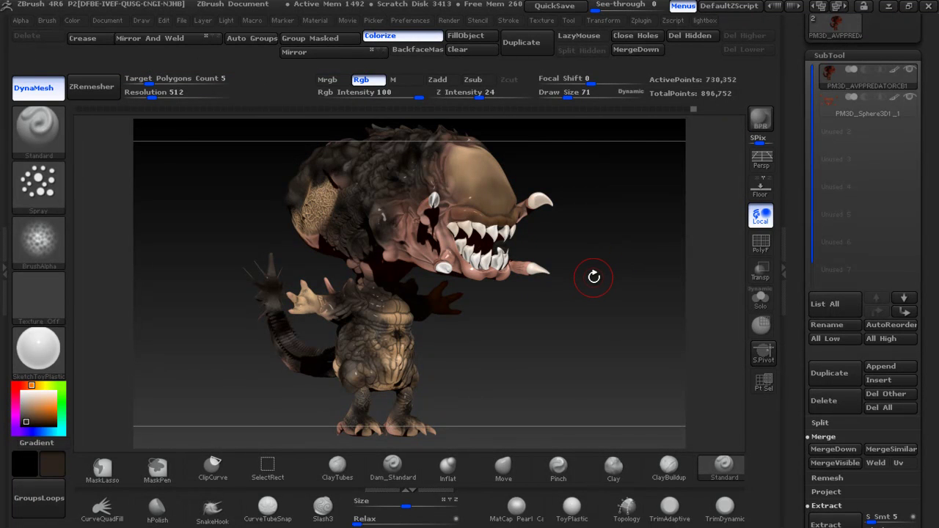
{"action": "left_click_drag", "start_coordinate": [597, 277], "coordinate": [532, 281]}
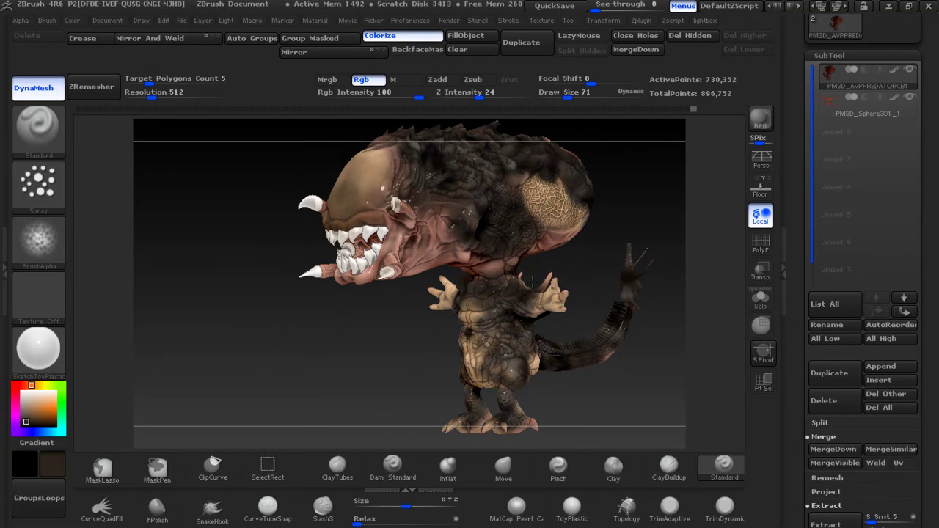
{"action": "mouse_move", "coordinate": [596, 279]}
{"action": "left_mouse_down"}
{"action": "mouse_move", "coordinate": [664, 272]}
{"action": "mouse_move", "coordinate": [650, 274]}
{"action": "left_mouse_up"}
{"action": "left_click", "coordinate": [764, 171]}
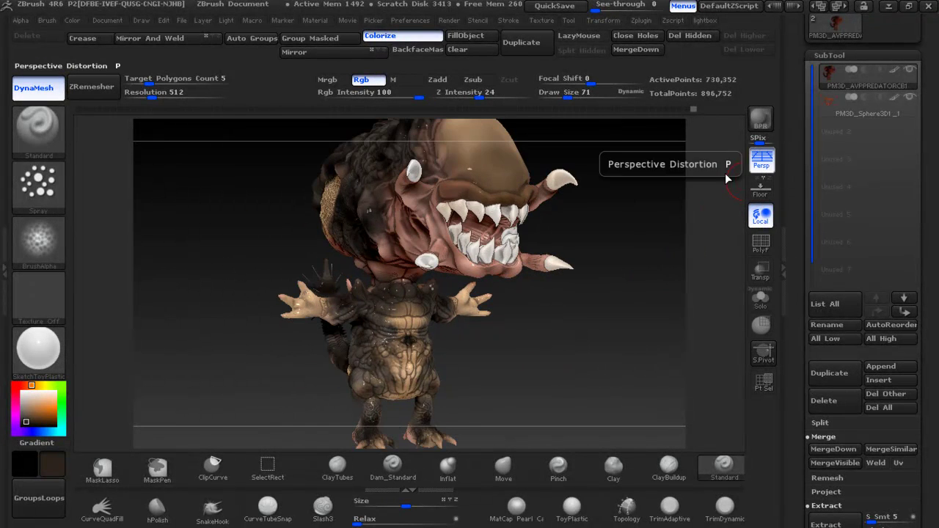
{"action": "left_click_drag", "start_coordinate": [585, 294], "coordinate": [552, 301]}
{"action": "mouse_move", "coordinate": [587, 252]}
{"action": "left_mouse_down", "text": "alt"}
{"action": "mouse_move", "coordinate": [569, 201]}
{"action": "mouse_move", "coordinate": [564, 250]}
{"action": "mouse_move", "coordinate": [761, 220]}
{"action": "left_mouse_up", "text": "alt"}
{"action": "left_click_drag", "start_coordinate": [602, 250], "coordinate": [496, 279]}
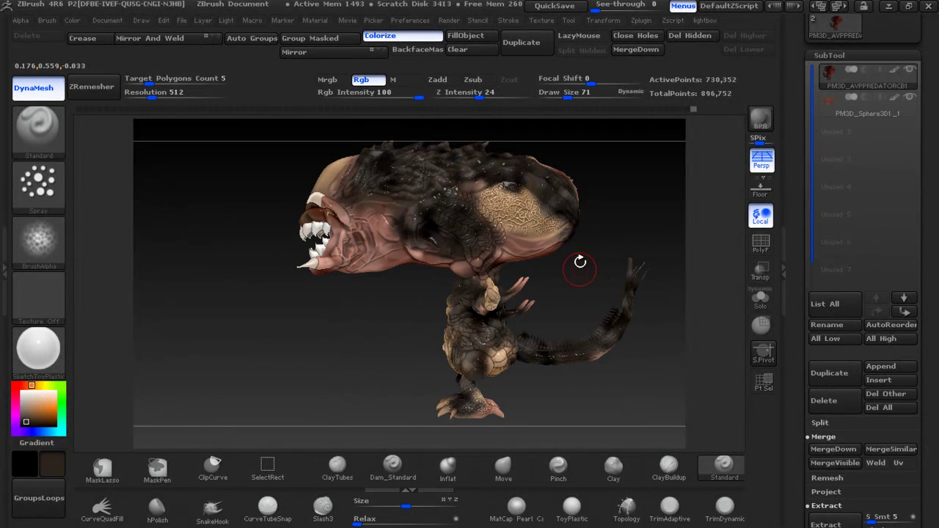
Compare the painted model with the reference photo HOT-03-10017-2.jpg
{"action": "key", "text": "alt+Tab"}
{"action": "key", "text": "alt+Tab"}
{"action": "key", "text": "alt+Tab"}
{"action": "key", "text": "alt+Tab"}
{"action": "mouse_move", "coordinate": [555, 282]}
{"action": "left_mouse_down"}
{"action": "mouse_move", "coordinate": [614, 272]}
{"action": "mouse_move", "coordinate": [650, 293]}
{"action": "left_mouse_up"}
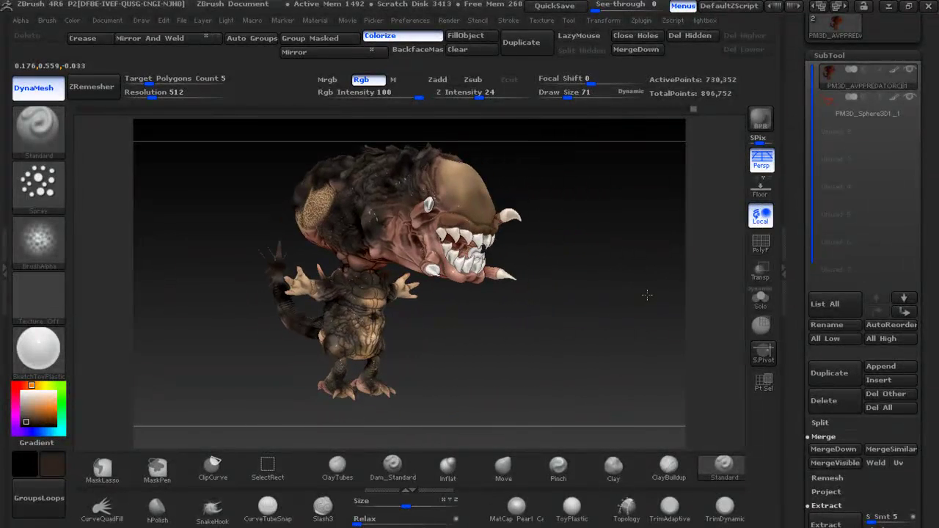
{"action": "key", "text": "alt+Tab"}
{"action": "key", "text": "alt+Tab"}
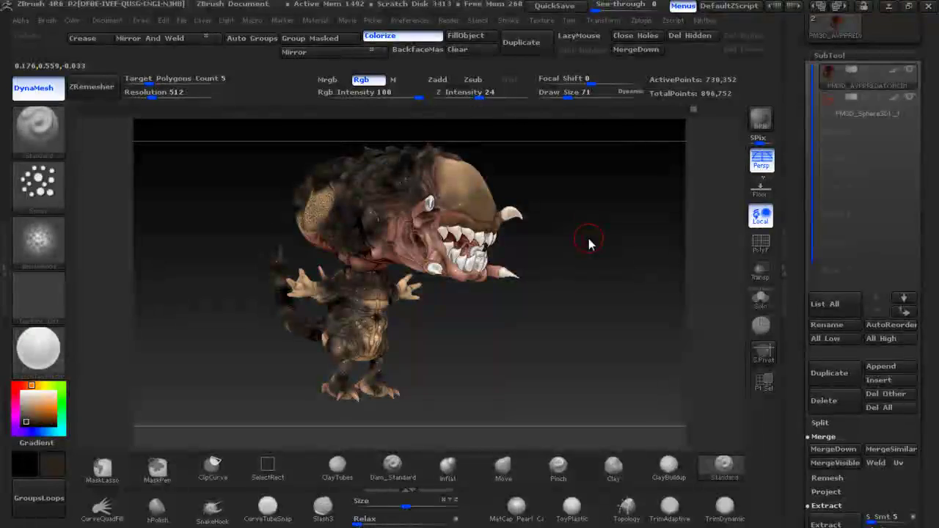
{"action": "key", "text": "alt+Tab"}
{"action": "key", "text": "alt+Tab"}
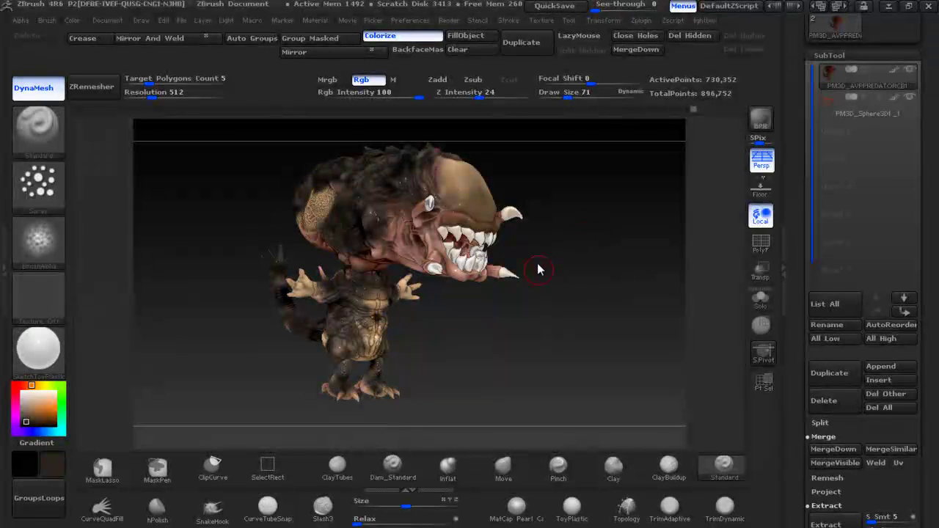
{"action": "key", "text": "alt+Tab"}
{"action": "key", "text": "alt+Tab"}
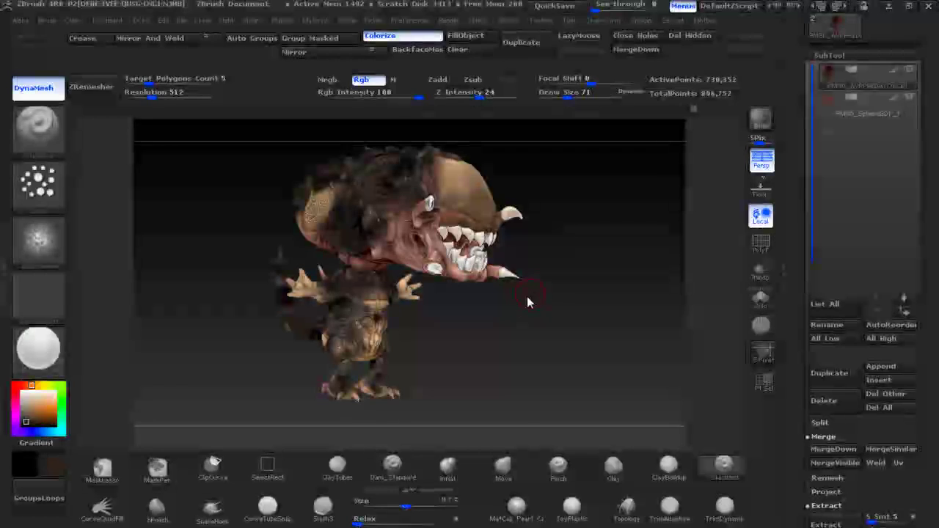
{"action": "key", "text": "alt+Tab"}
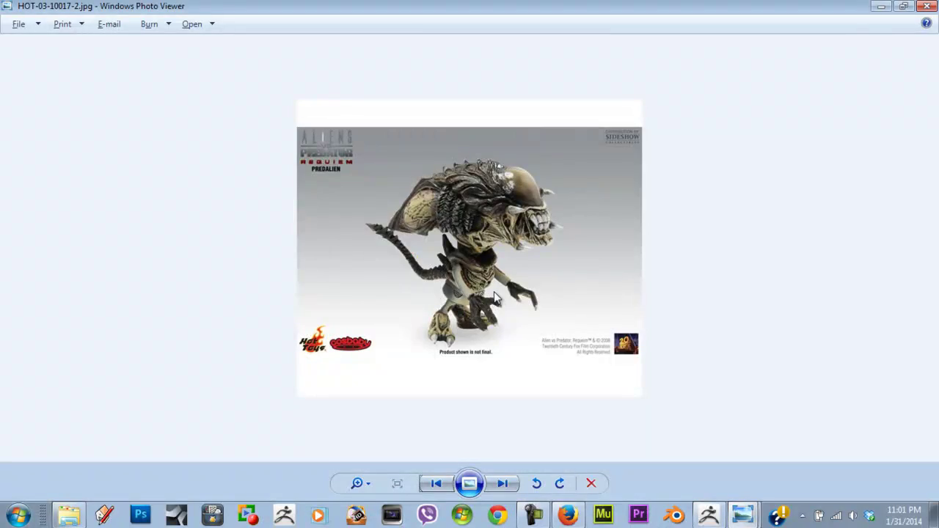
{"action": "key", "text": "alt+Tab"}
{"action": "key", "text": "alt+Tab"}
{"action": "key", "text": "alt+Tab"}
Paint skin tone onto the Predalien's shoulders and chest from the front
{"action": "left_click_drag", "start_coordinate": [547, 281], "coordinate": [577, 358], "text": "alt"}
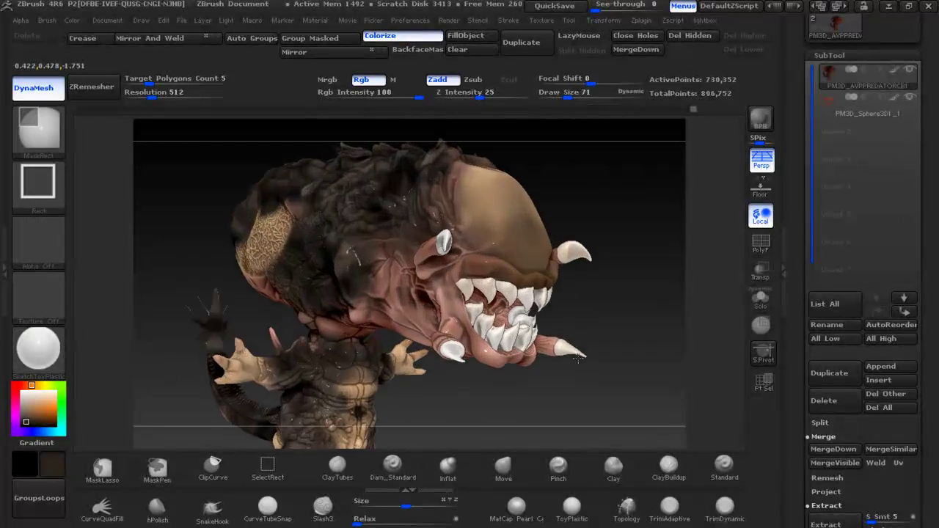
{"action": "left_click_drag", "start_coordinate": [621, 272], "coordinate": [441, 279]}
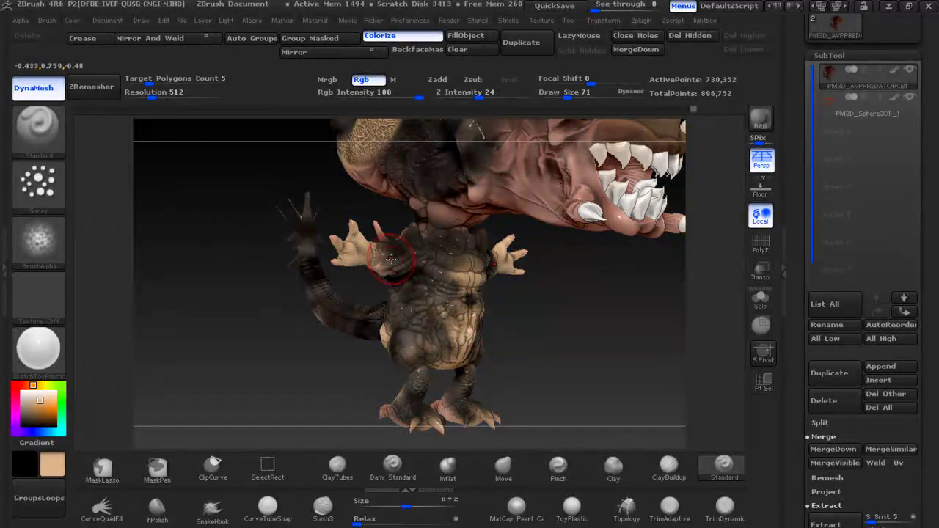
{"action": "left_click_drag", "start_coordinate": [391, 257], "coordinate": [411, 273]}
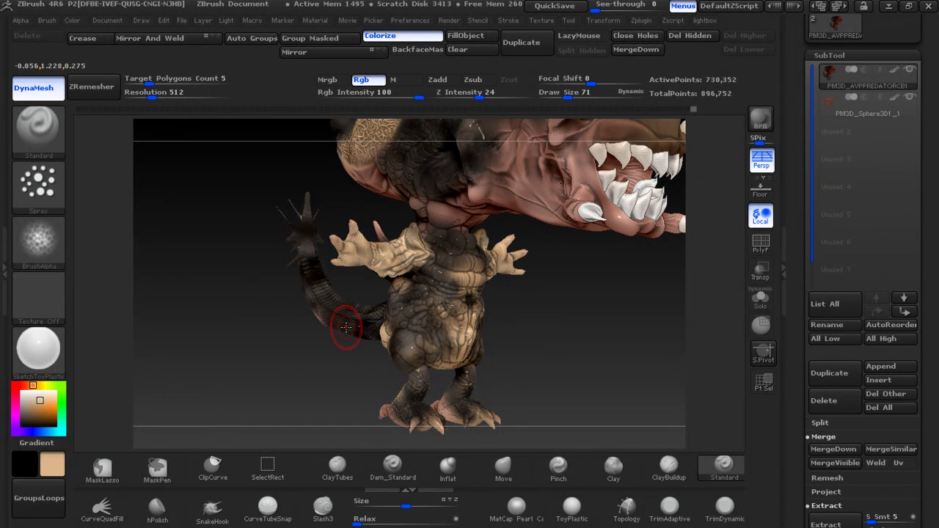
Sample the tail's dark brown and darken both shoulders and upper arms
{"action": "key", "text": "c"}
{"action": "mouse_move", "coordinate": [360, 285]}
{"action": "left_mouse_down"}
{"action": "mouse_move", "coordinate": [480, 279]}
{"action": "mouse_move", "coordinate": [385, 266]}
{"action": "left_mouse_up"}
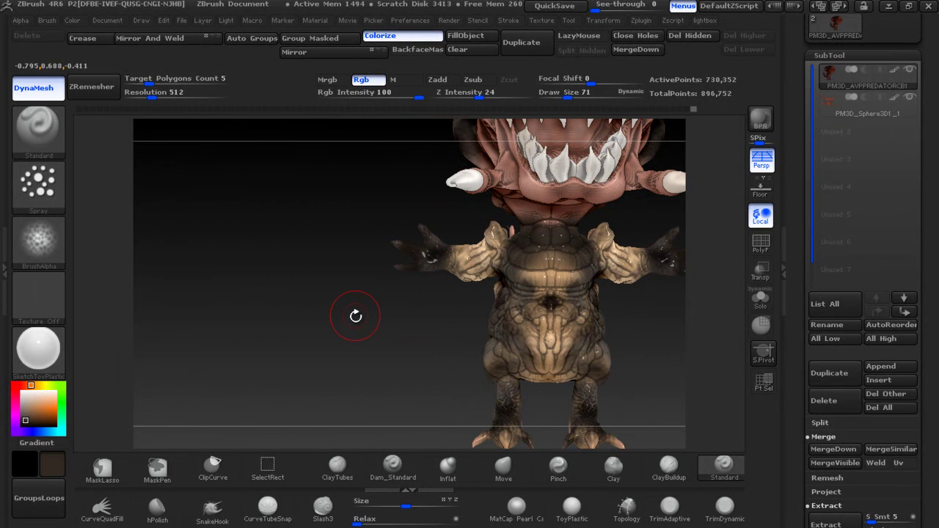
{"action": "left_click_drag", "start_coordinate": [382, 326], "coordinate": [436, 332]}
{"action": "left_click_drag", "start_coordinate": [477, 261], "coordinate": [499, 268]}
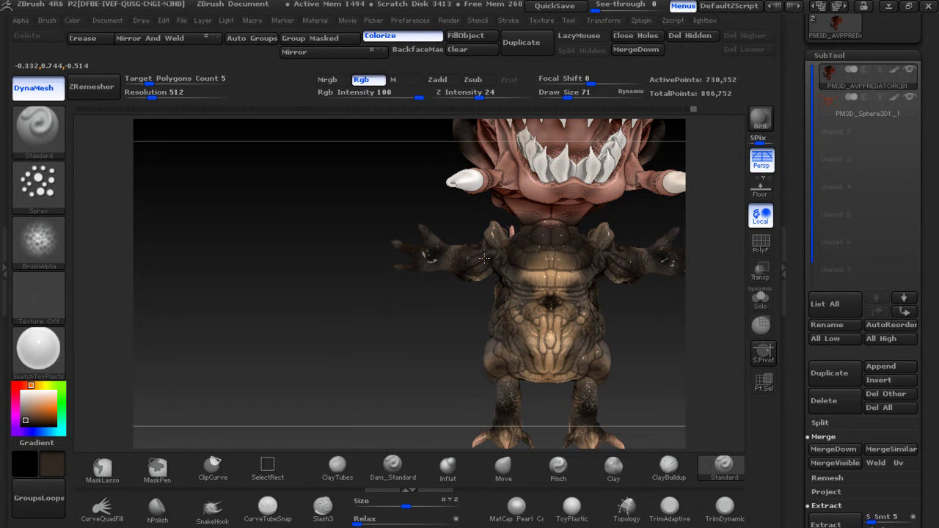
Paint both hands with a sampled light tan colour
{"action": "key", "text": "c"}
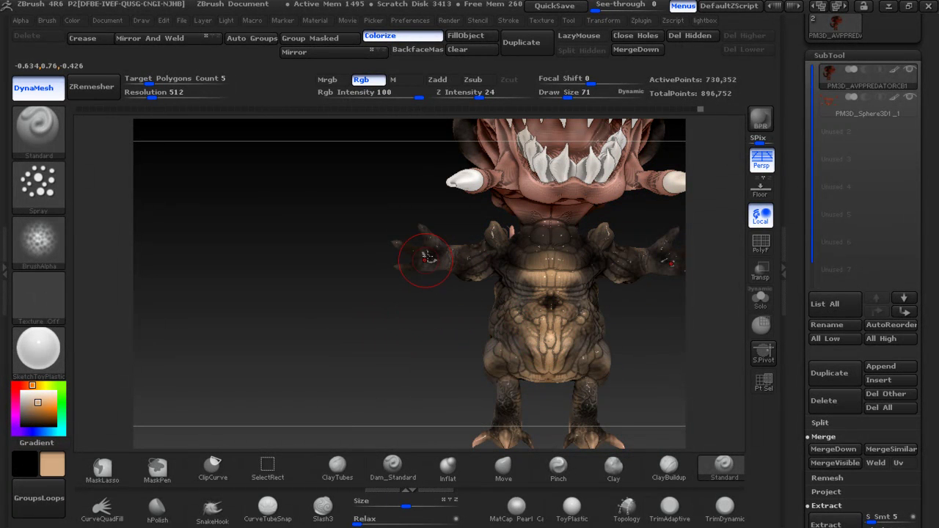
{"action": "left_click_drag", "start_coordinate": [419, 262], "coordinate": [419, 251]}
{"action": "left_click_drag", "start_coordinate": [397, 321], "coordinate": [417, 318]}
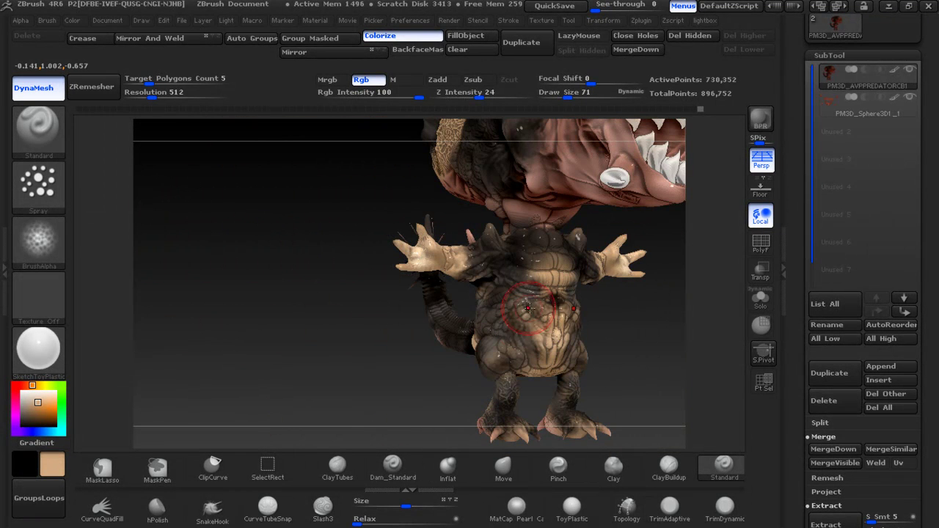
Darken both armpits with a sampled dark brown, then view the back
{"action": "key", "text": "c"}
{"action": "left_click_drag", "start_coordinate": [454, 257], "coordinate": [480, 292]}
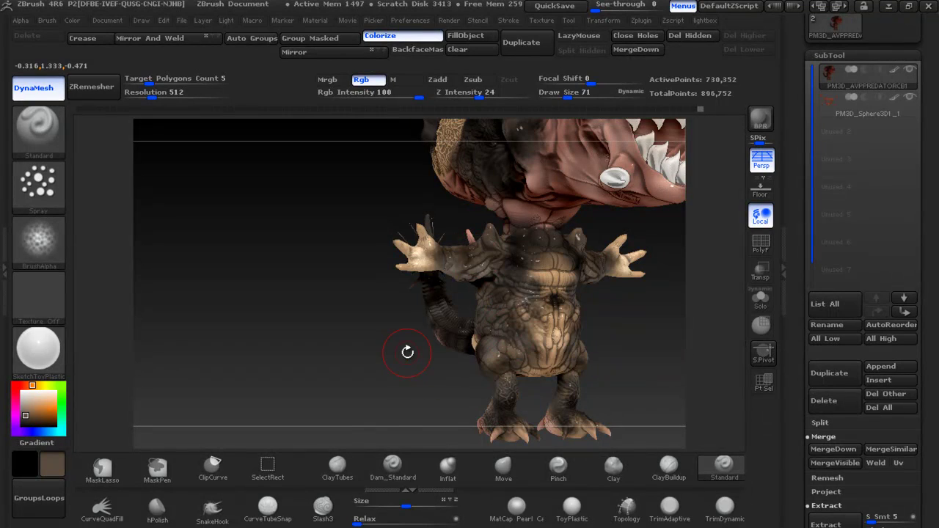
{"action": "mouse_move", "coordinate": [402, 354]}
{"action": "left_mouse_down"}
{"action": "mouse_move", "coordinate": [350, 353]}
{"action": "mouse_move", "coordinate": [298, 368]}
{"action": "mouse_move", "coordinate": [524, 342]}
{"action": "mouse_move", "coordinate": [488, 277]}
{"action": "mouse_move", "coordinate": [576, 268]}
{"action": "mouse_move", "coordinate": [531, 303]}
{"action": "mouse_move", "coordinate": [535, 266]}
{"action": "mouse_move", "coordinate": [550, 352]}
{"action": "mouse_move", "coordinate": [522, 325]}
{"action": "left_mouse_up"}
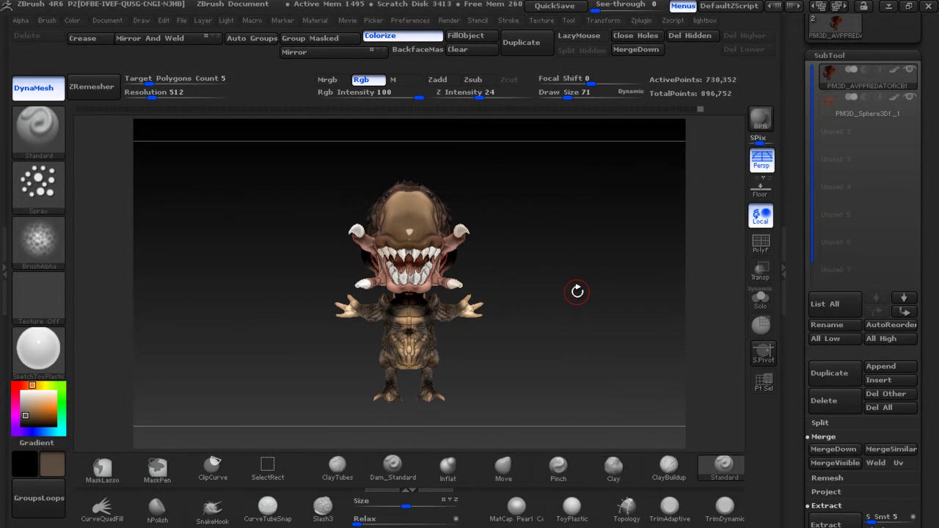